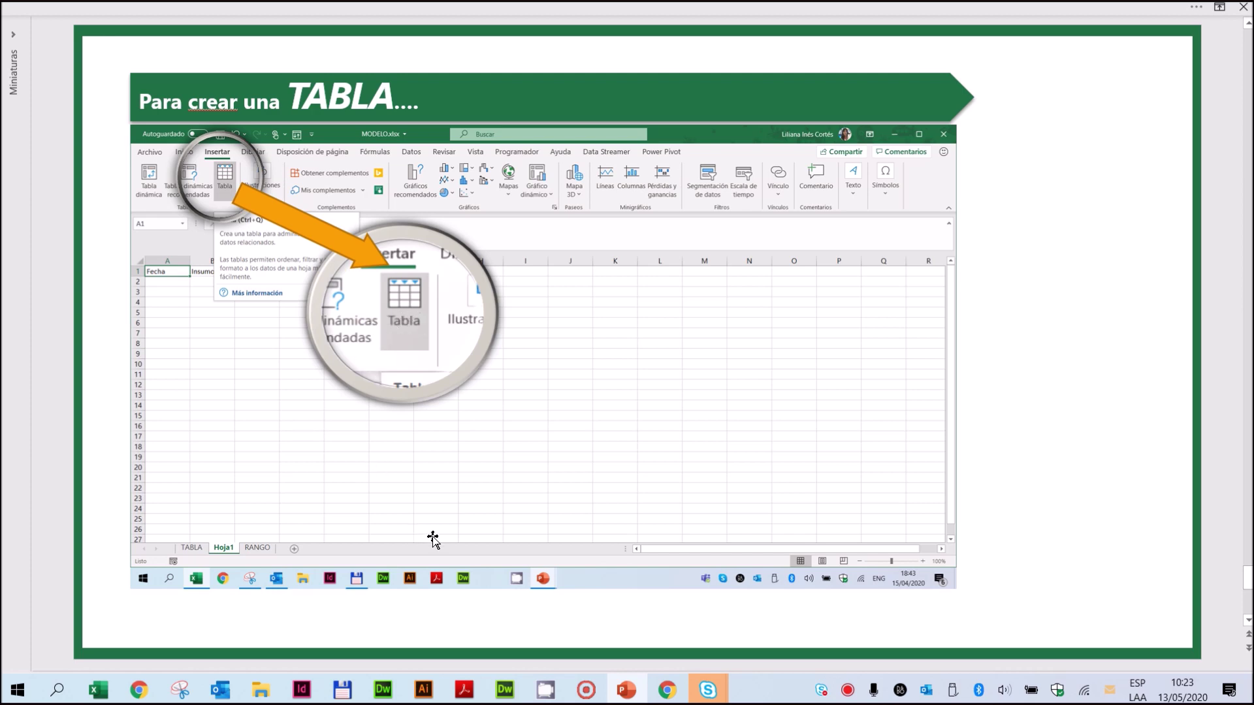
{"action": "scroll", "coordinate": [433, 539], "scroll_direction": "up", "scroll_amount": 1}
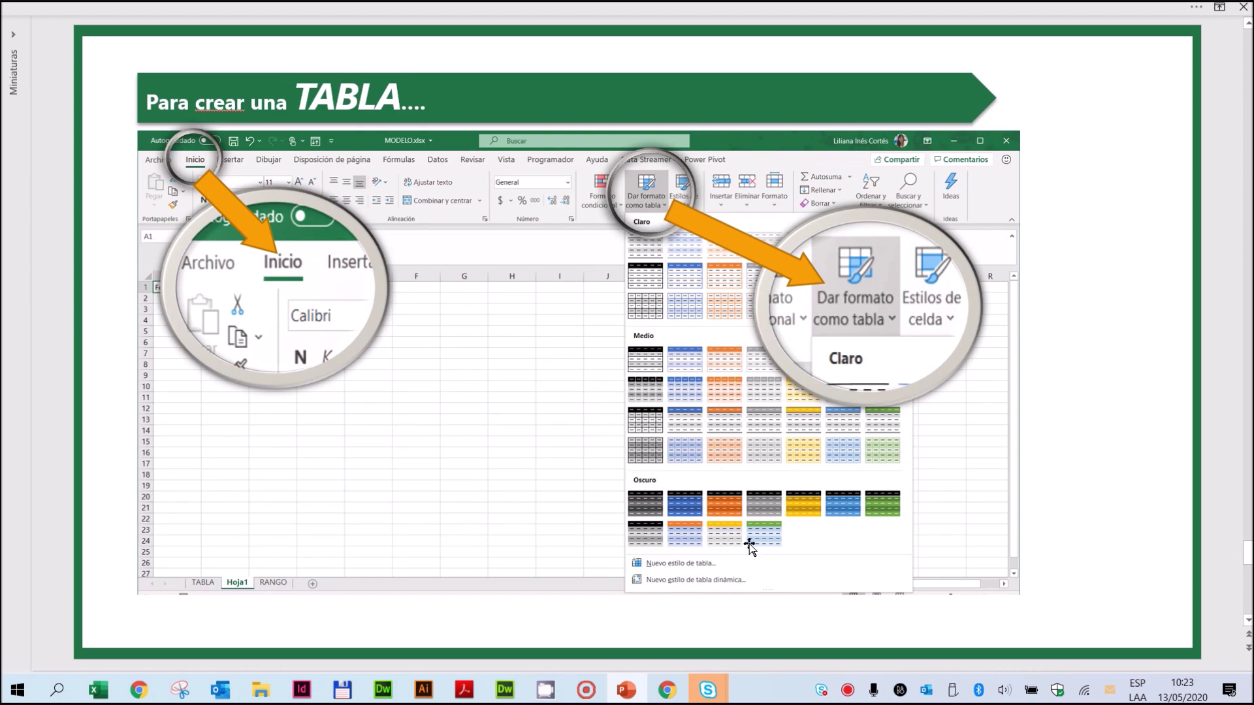
{"action": "scroll", "coordinate": [749, 545], "scroll_direction": "down", "scroll_amount": 1}
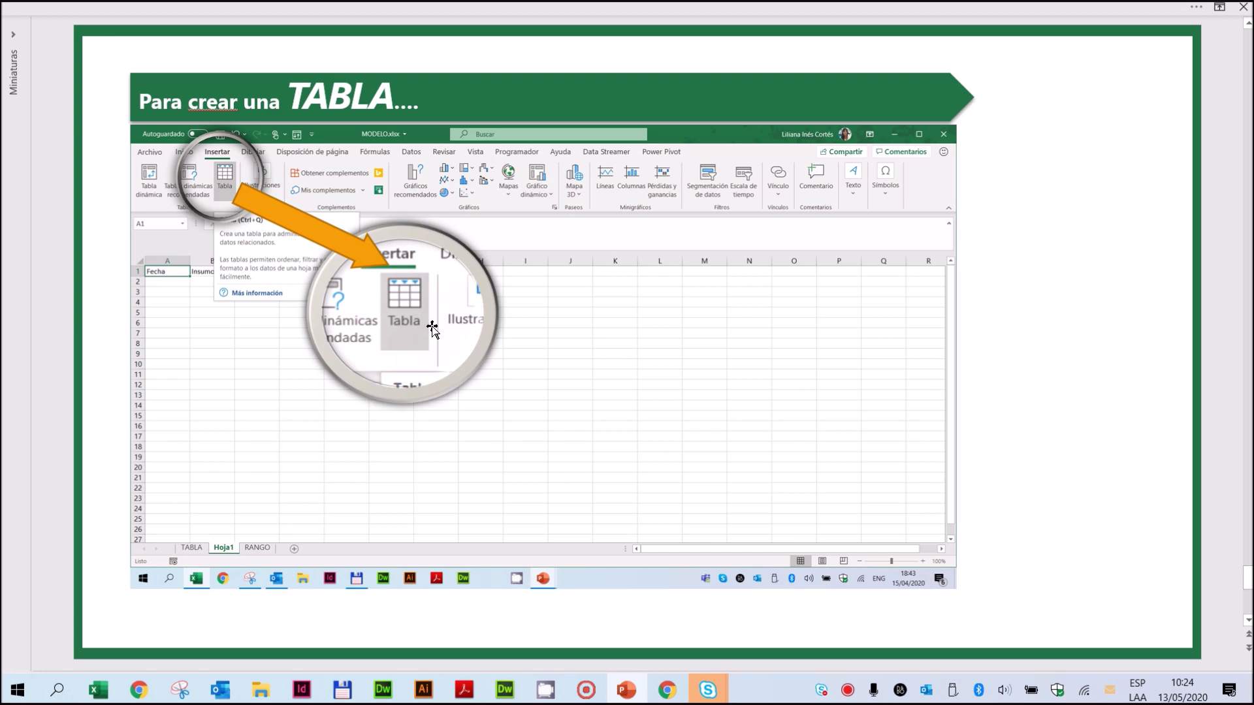
Switch to Excel and open the recent workbook Funciones de Excel.xlsx
{"action": "left_click", "coordinate": [92, 689]}
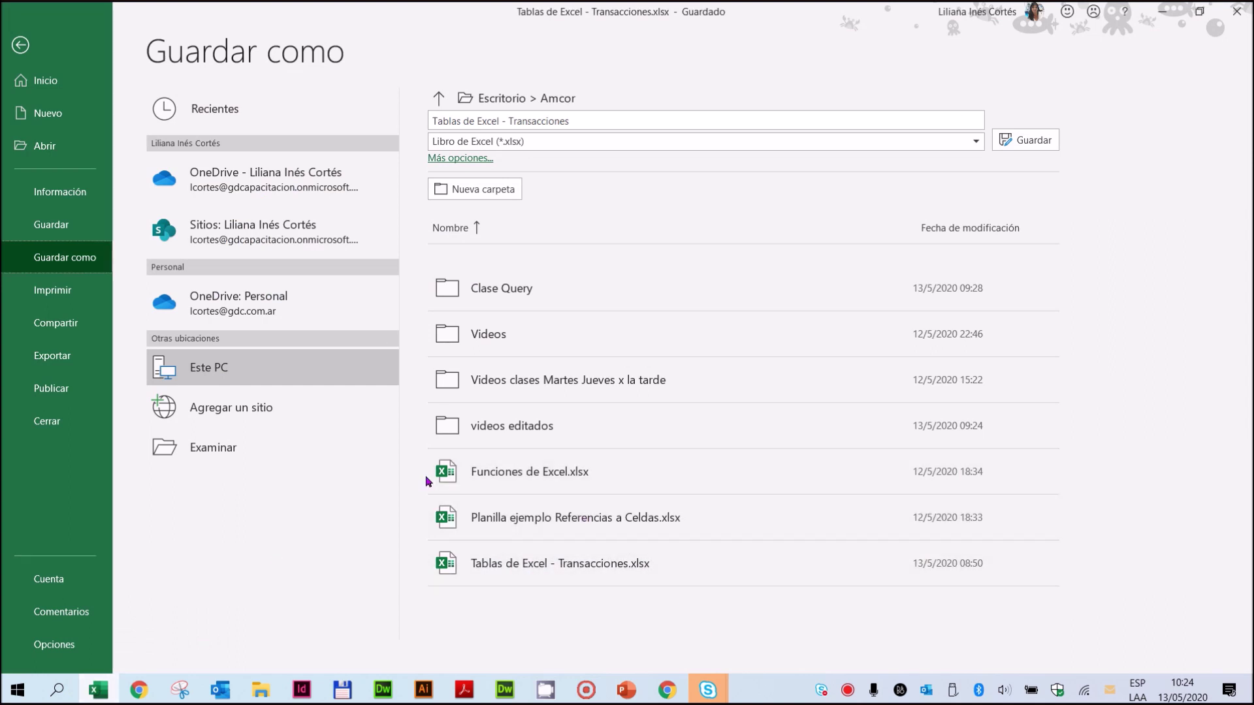
{"action": "left_click", "coordinate": [510, 477]}
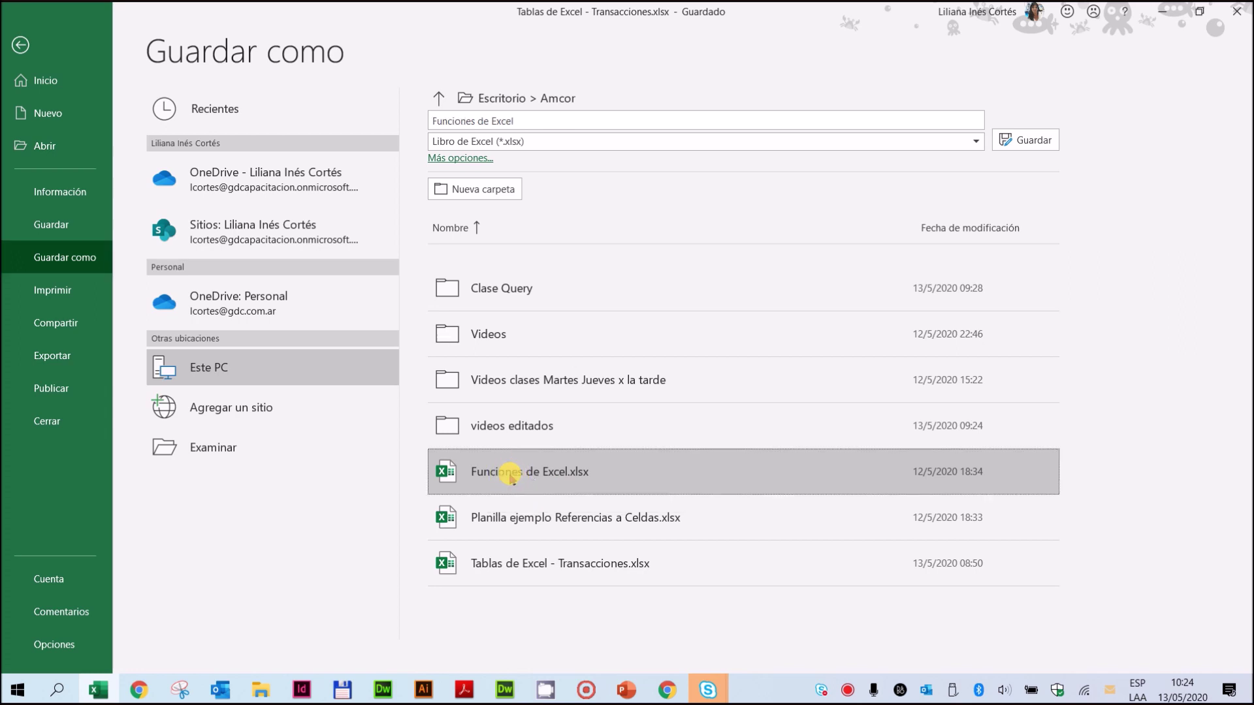
{"action": "left_click", "coordinate": [559, 476]}
{"action": "left_click", "coordinate": [18, 45]}
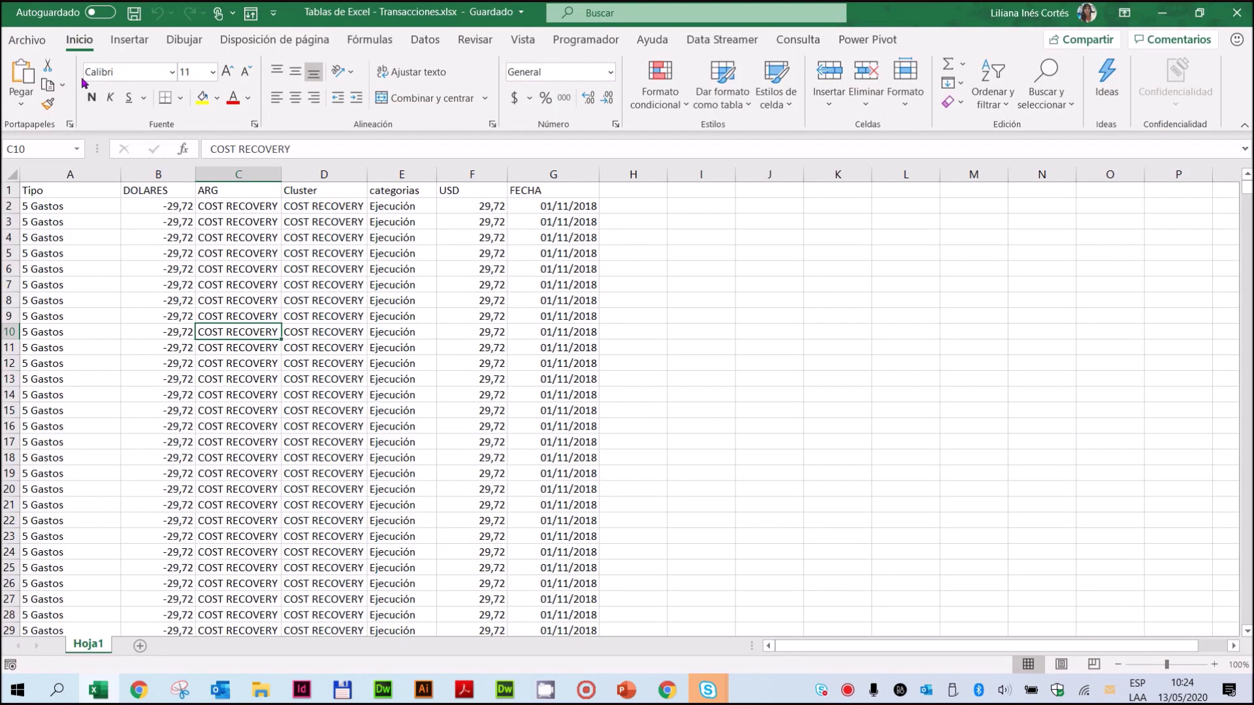
{"action": "left_click", "coordinate": [9, 43]}
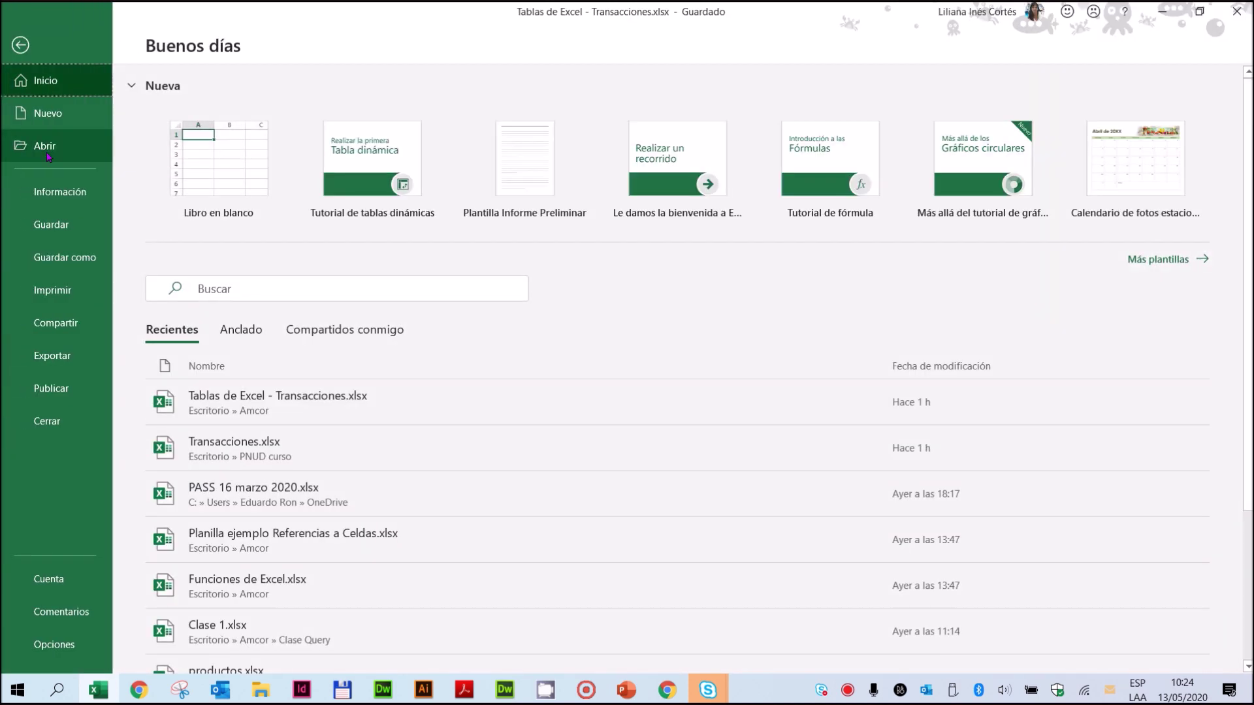
{"action": "left_click", "coordinate": [267, 597]}
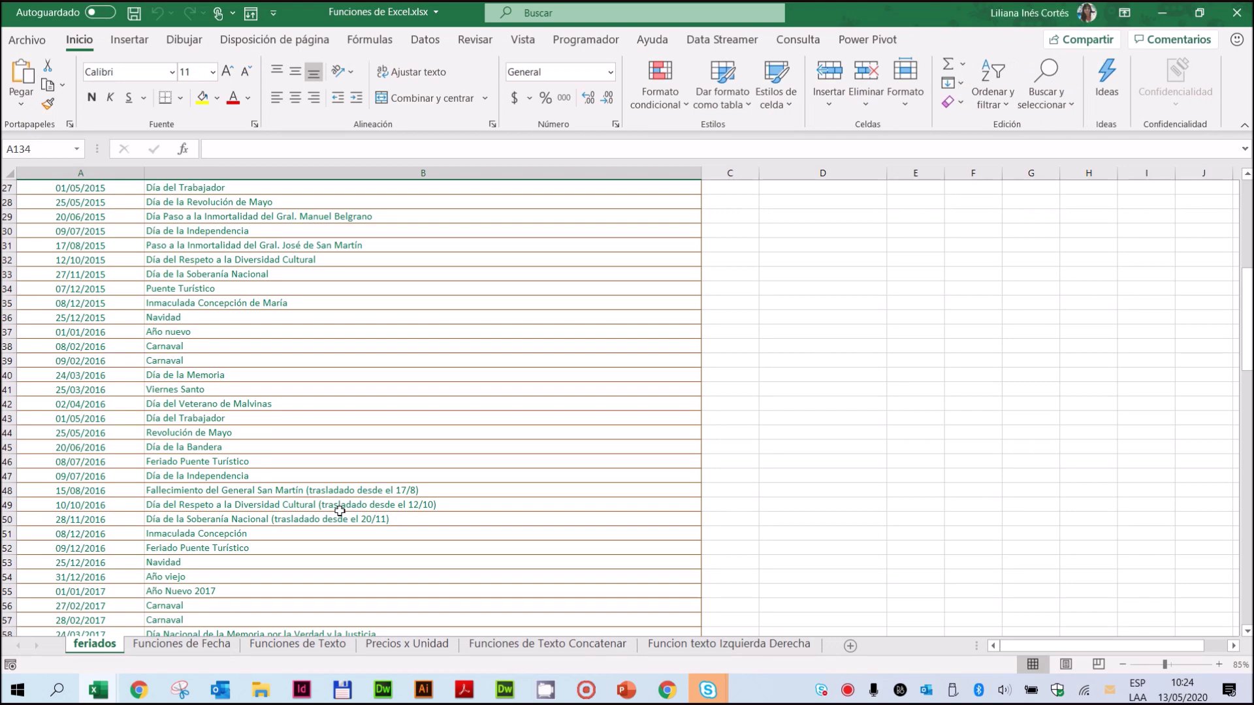
On the Funciones de Fecha sheet, clear the contents of G4:L32 beneath the headings Mes inicio through Dias trascurridos desde el Fin
{"action": "scroll", "coordinate": [363, 384], "scroll_direction": "up", "scroll_amount": 9}
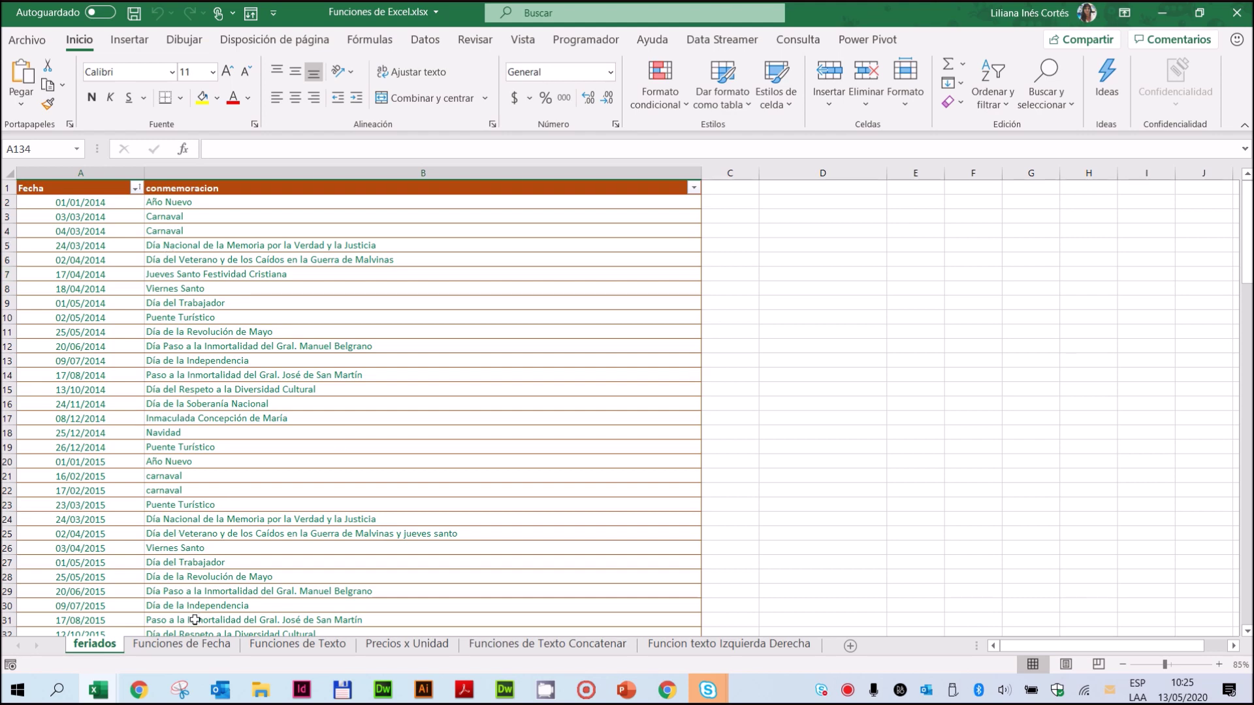
{"action": "left_click", "coordinate": [181, 644]}
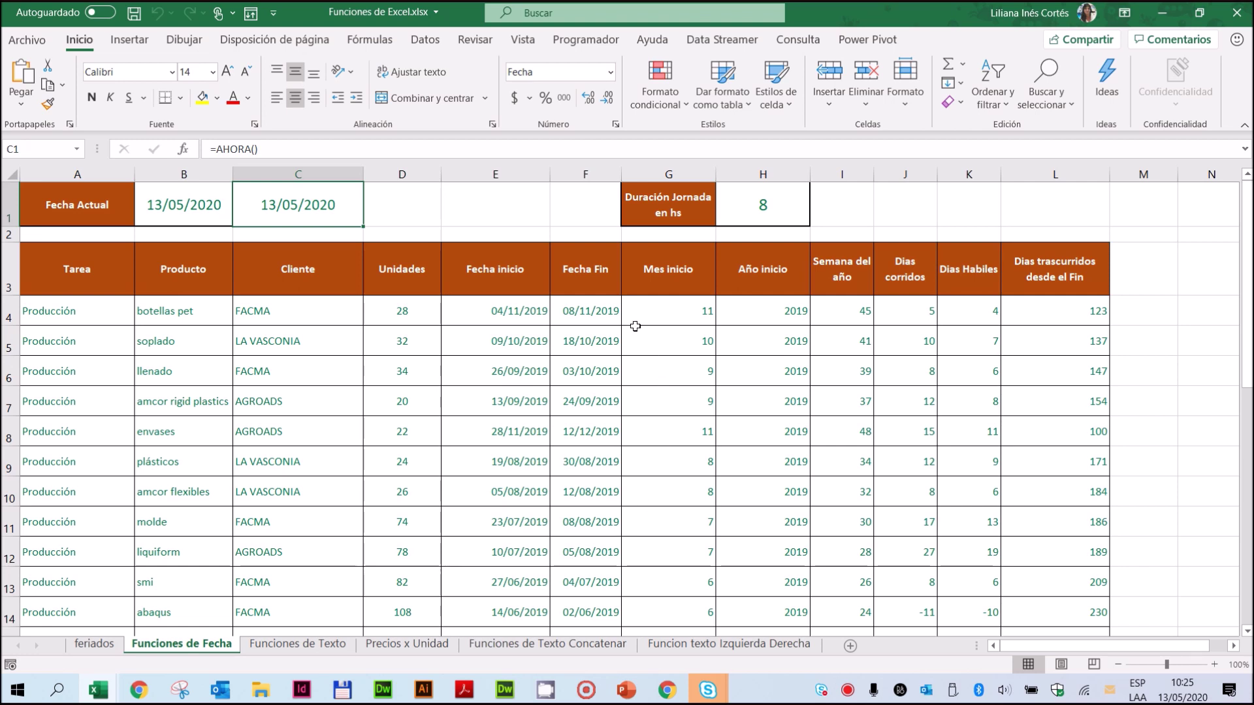
{"action": "left_click", "coordinate": [661, 316]}
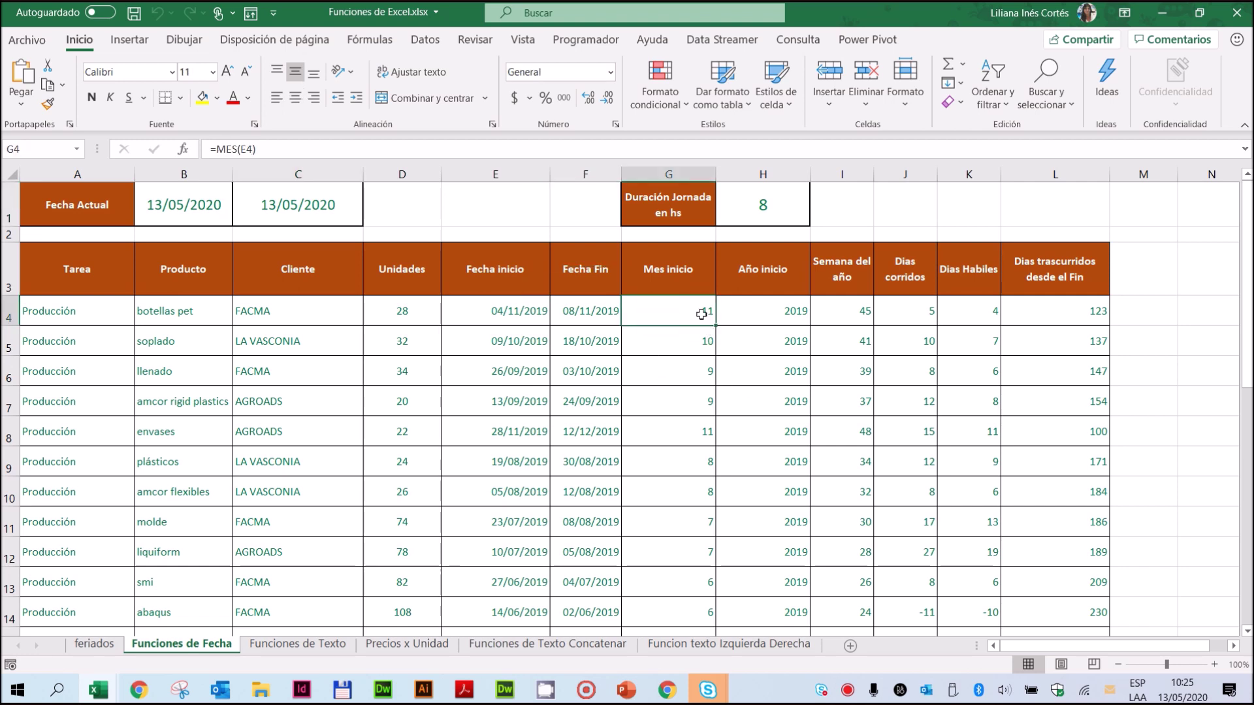
{"action": "mouse_move", "coordinate": [685, 314]}
{"action": "left_mouse_down"}
{"action": "mouse_move", "coordinate": [1047, 340]}
{"action": "mouse_move", "coordinate": [1080, 465]}
{"action": "mouse_move", "coordinate": [1072, 621]}
{"action": "mouse_move", "coordinate": [1091, 627]}
{"action": "mouse_move", "coordinate": [1091, 554]}
{"action": "mouse_move", "coordinate": [1078, 637]}
{"action": "mouse_move", "coordinate": [1058, 632]}
{"action": "mouse_move", "coordinate": [1048, 531]}
{"action": "mouse_move", "coordinate": [1054, 583]}
{"action": "left_mouse_up"}
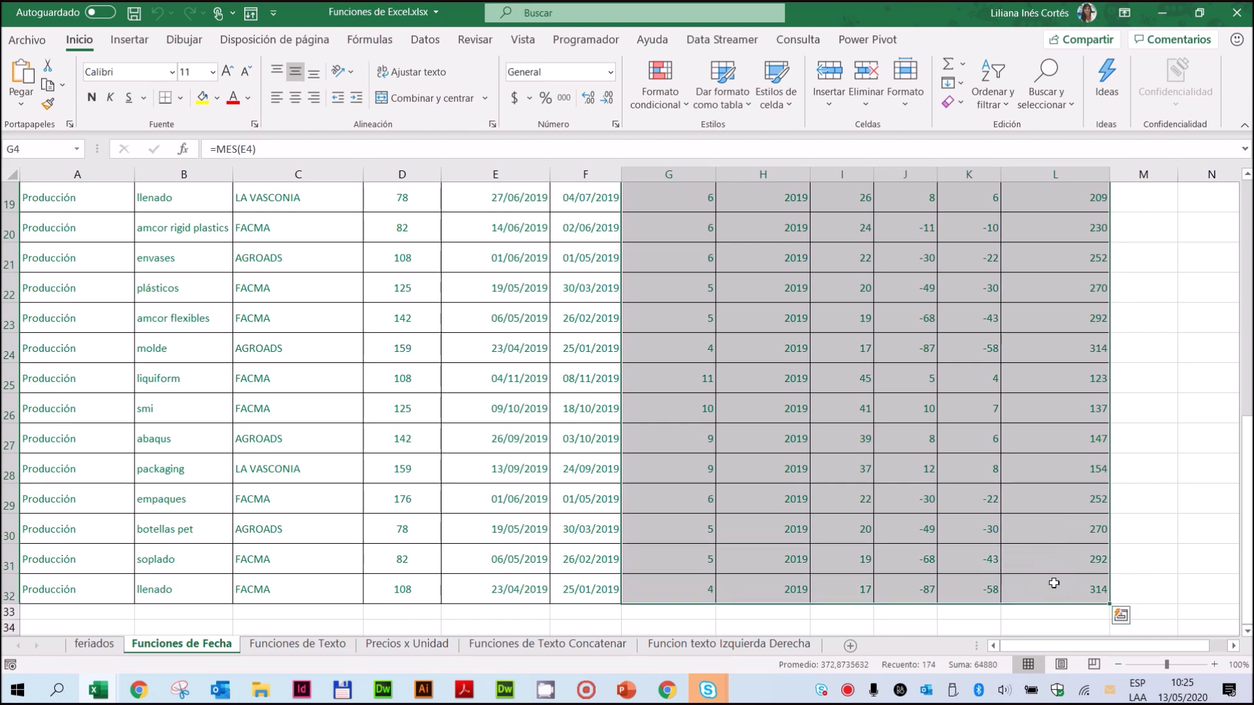
{"action": "key", "text": "Delete"}
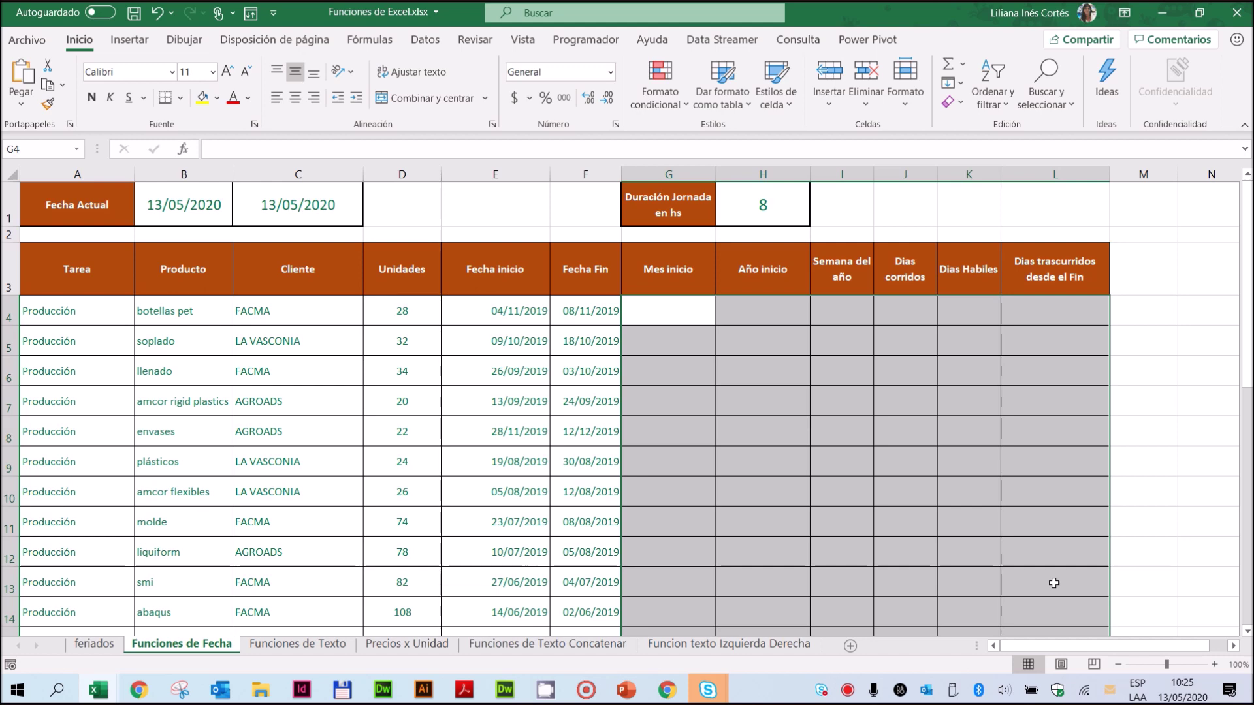
Clear only the formats from rows 3 to 235, covering the heading row and all the data below it
{"action": "left_click", "coordinate": [183, 205]}
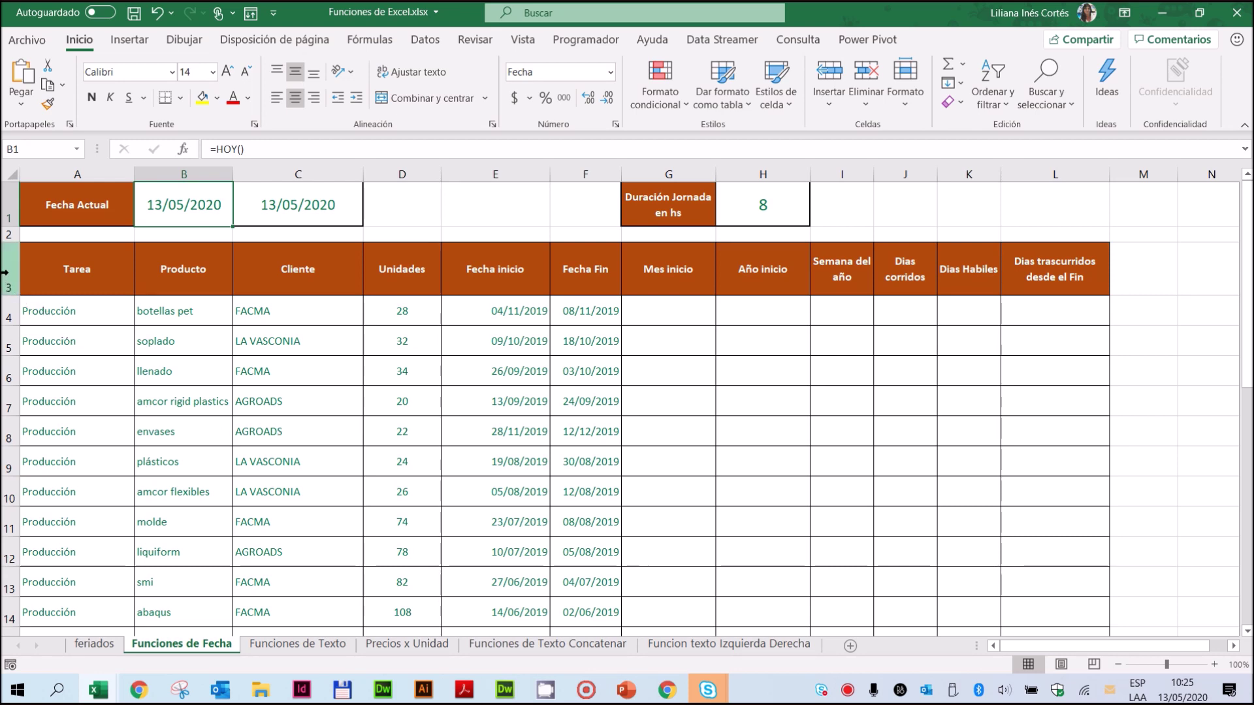
{"action": "left_click_drag", "start_coordinate": [14, 270], "coordinate": [189, 568]}
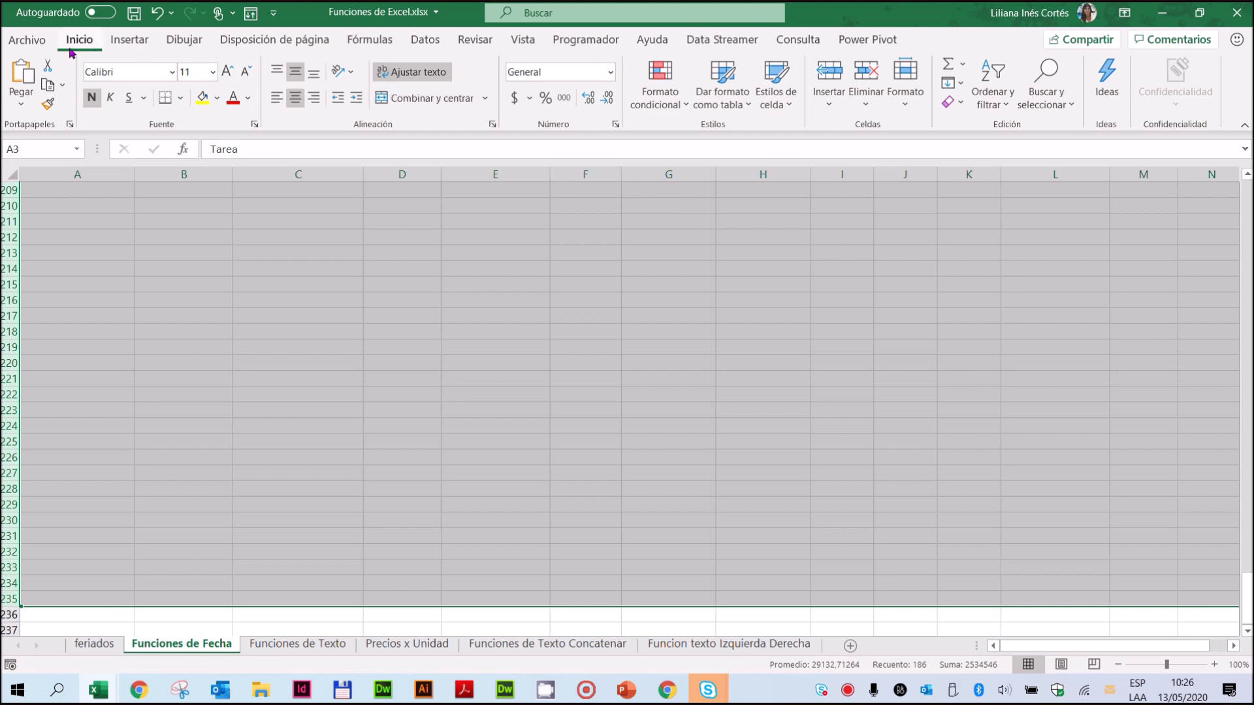
{"action": "left_click", "coordinate": [962, 108]}
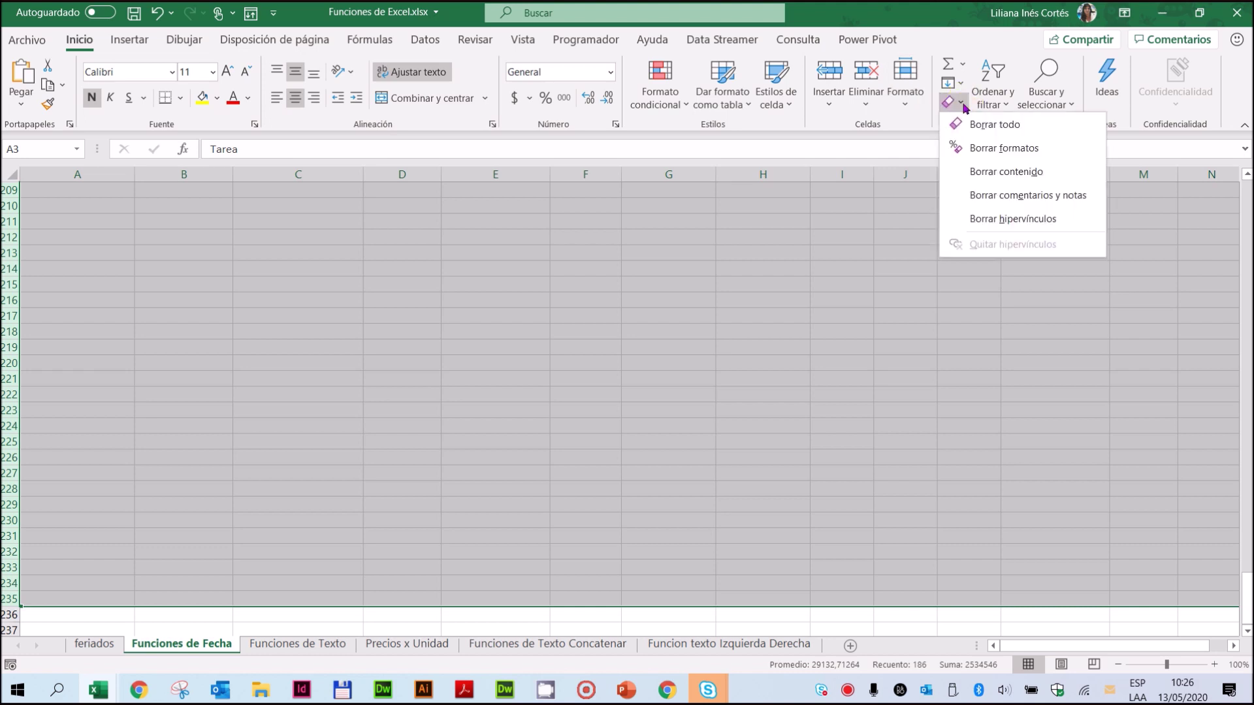
{"action": "left_click", "coordinate": [990, 149]}
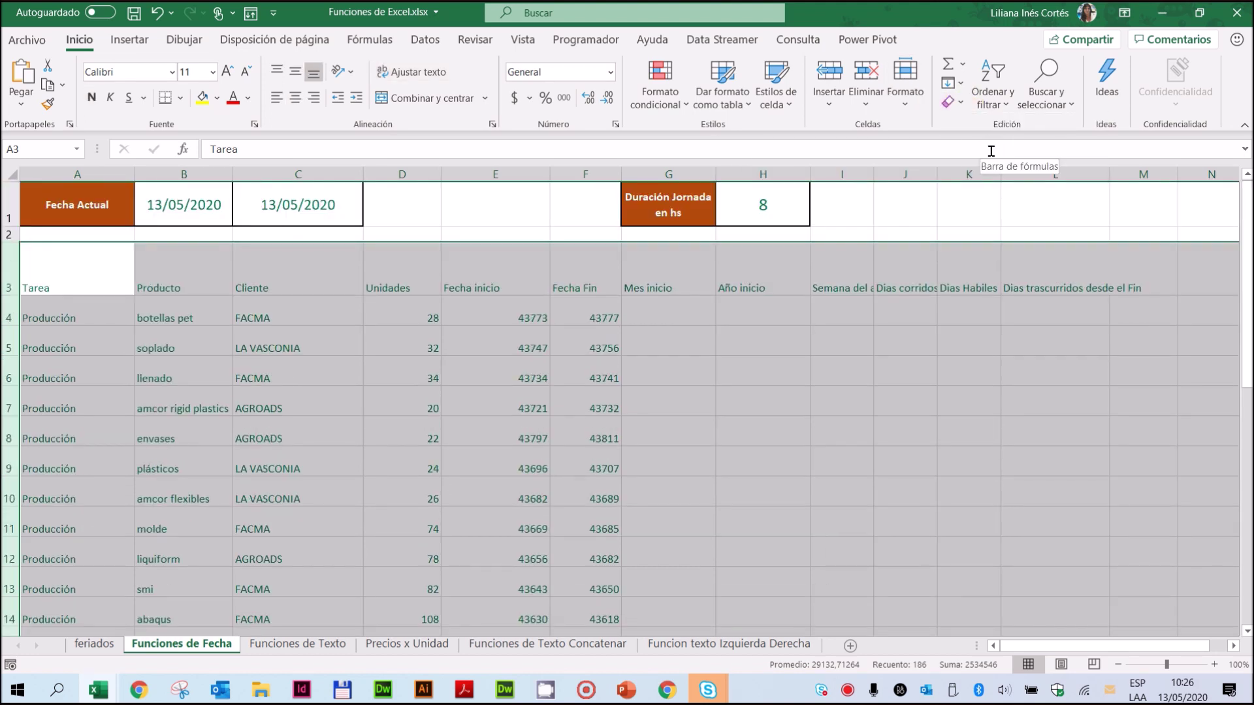
{"action": "left_click", "coordinate": [777, 343]}
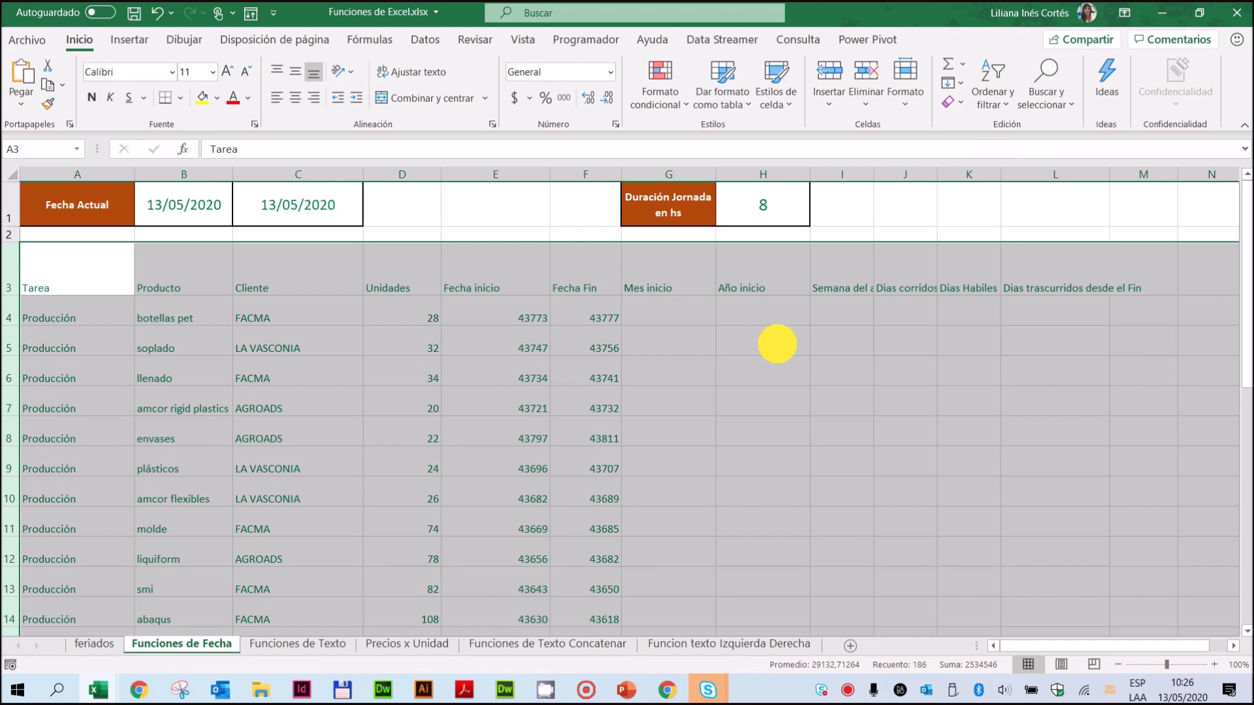
{"action": "left_click", "coordinate": [658, 312]}
{"action": "left_click", "coordinate": [659, 312]}
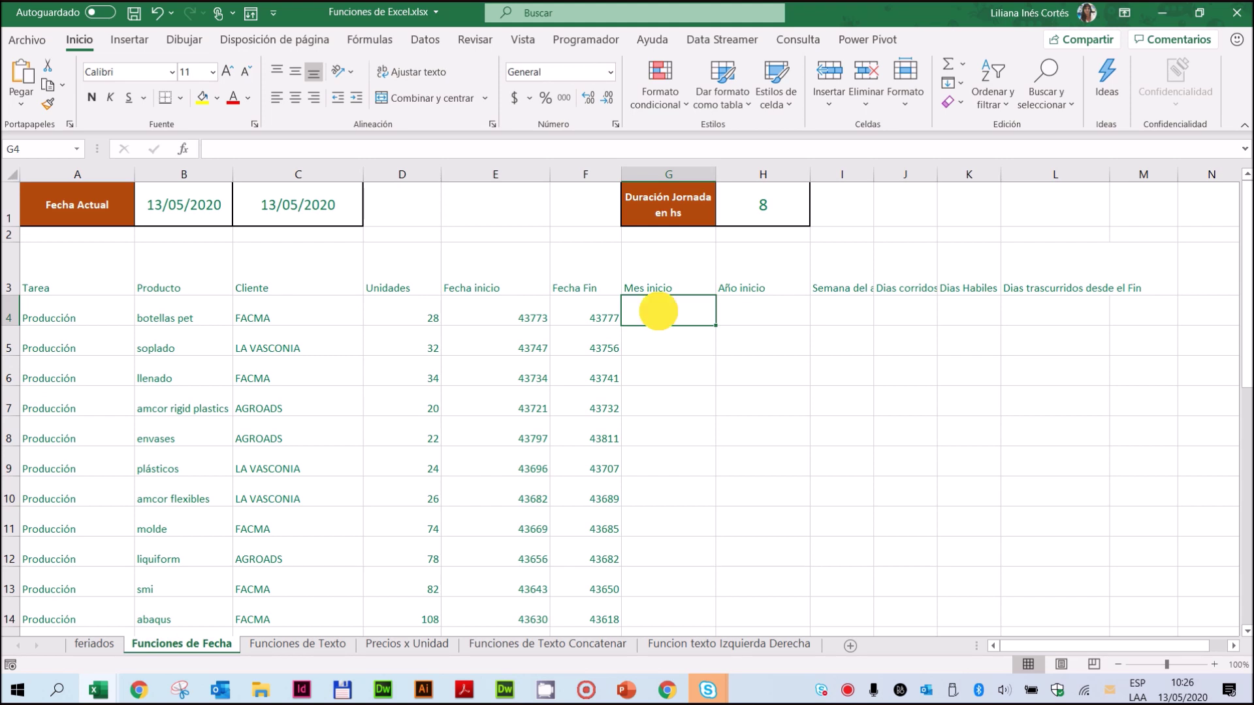
{"action": "mouse_move", "coordinate": [658, 312]}
{"action": "left_mouse_down"}
{"action": "mouse_move", "coordinate": [1111, 333]}
{"action": "mouse_move", "coordinate": [1140, 568]}
{"action": "left_mouse_up"}
{"action": "left_click", "coordinate": [680, 314]}
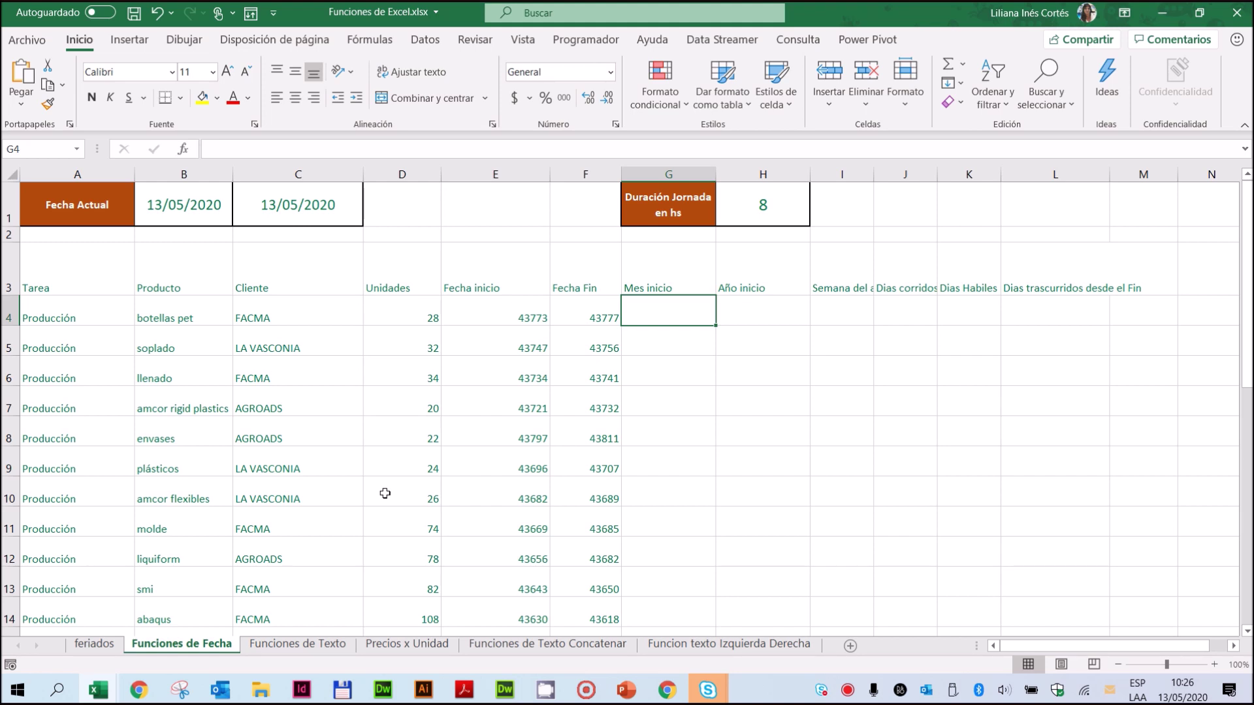
{"action": "left_click", "coordinate": [281, 310]}
{"action": "left_click", "coordinate": [299, 340]}
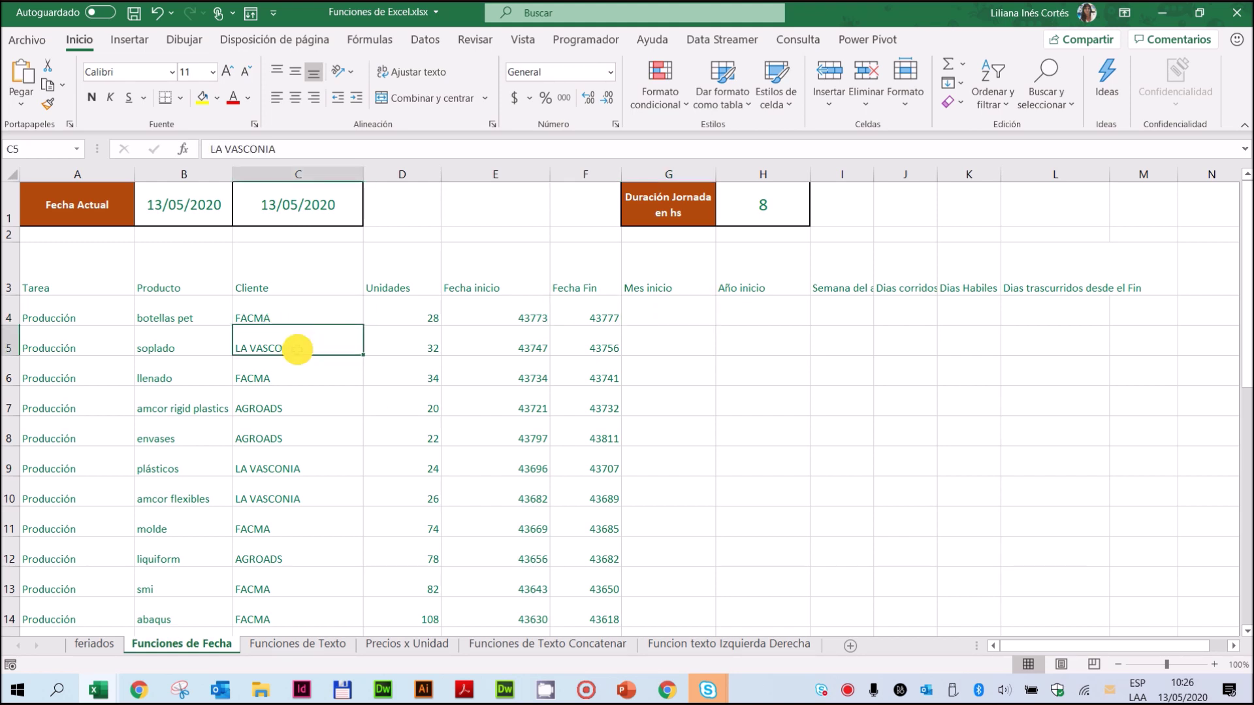
{"action": "left_click", "coordinate": [285, 311]}
{"action": "left_click", "coordinate": [308, 342]}
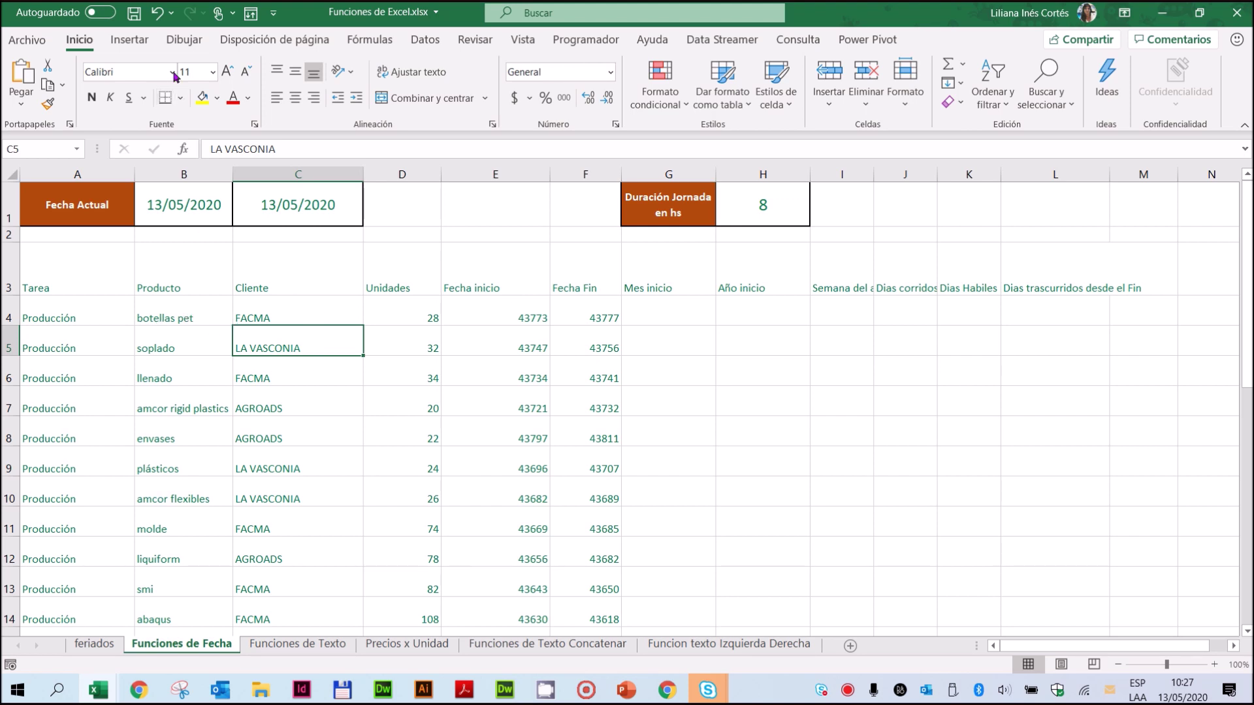
Apply the Office theme to the workbook
{"action": "left_click", "coordinate": [229, 42]}
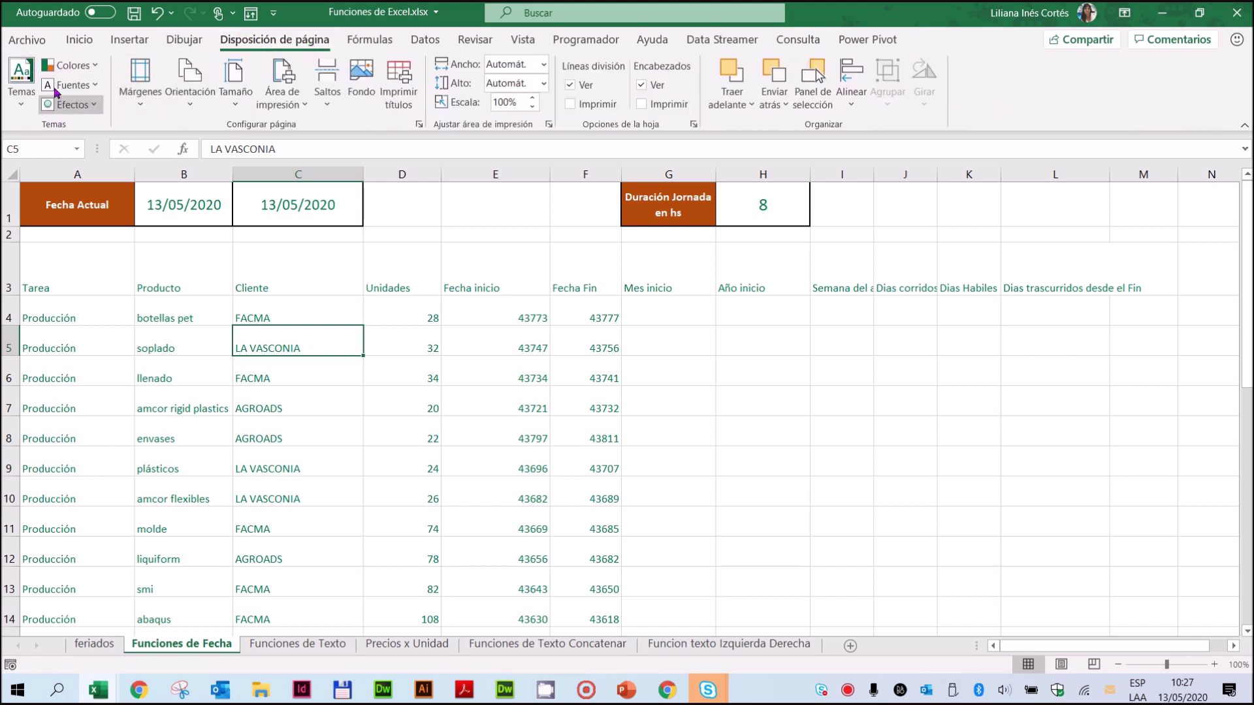
{"action": "left_click", "coordinate": [23, 110]}
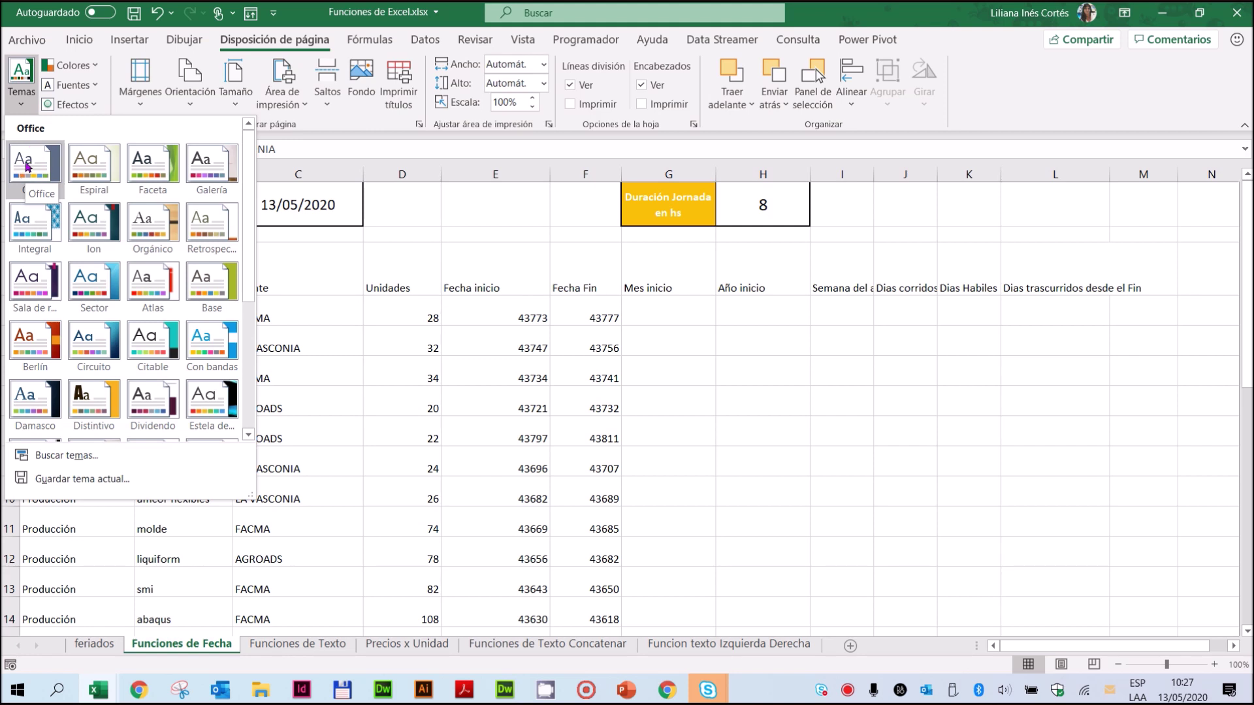
{"action": "left_click", "coordinate": [26, 167]}
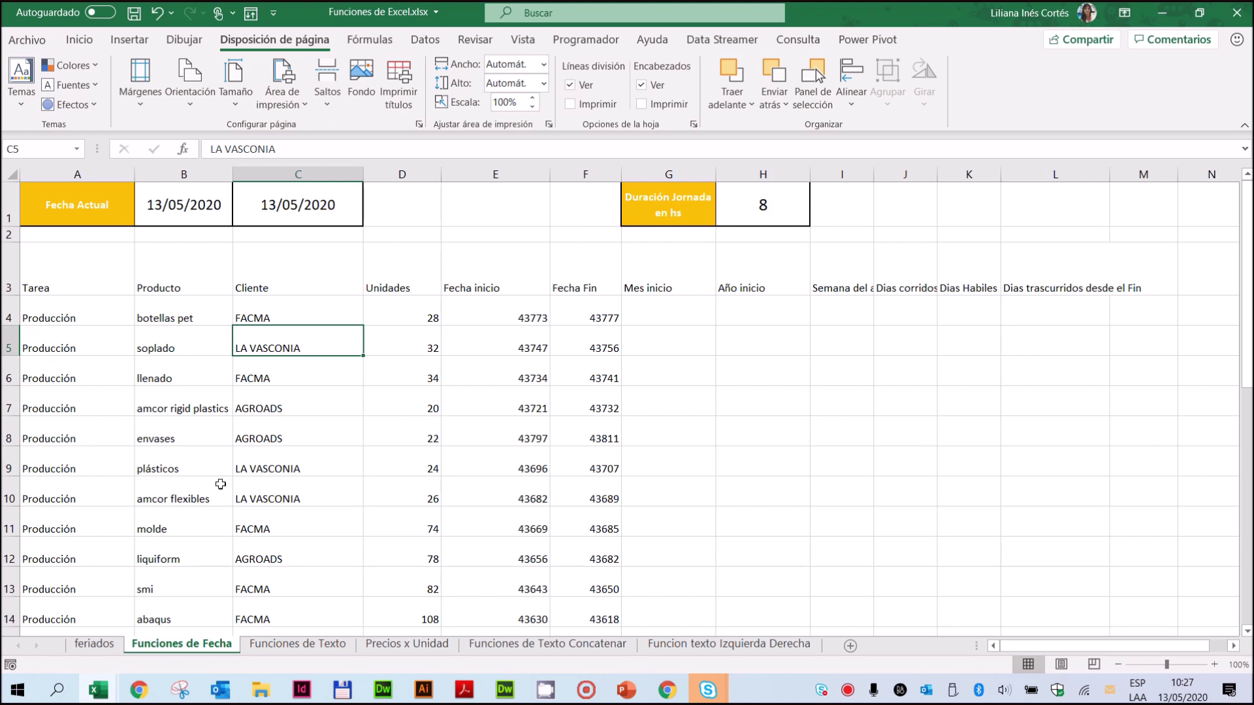
Delete the Mes inicio heading from cell G3
{"action": "left_click_drag", "start_coordinate": [50, 277], "coordinate": [1029, 284]}
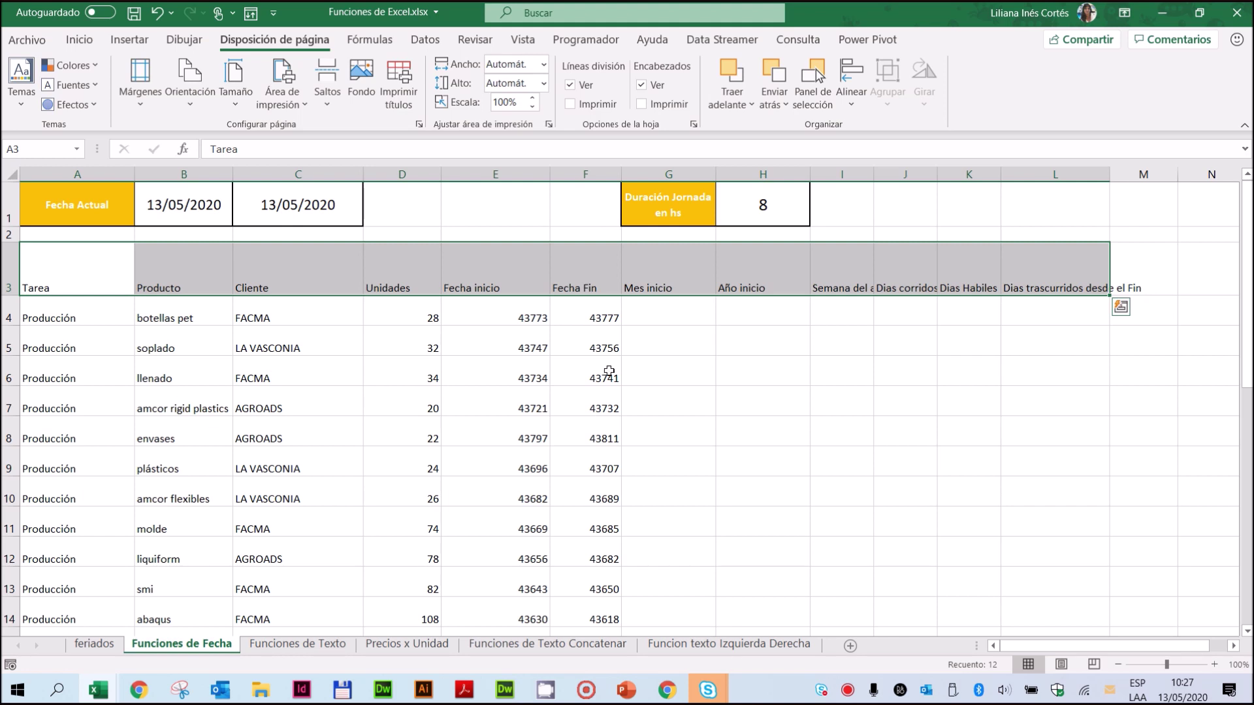
{"action": "left_click", "coordinate": [669, 268]}
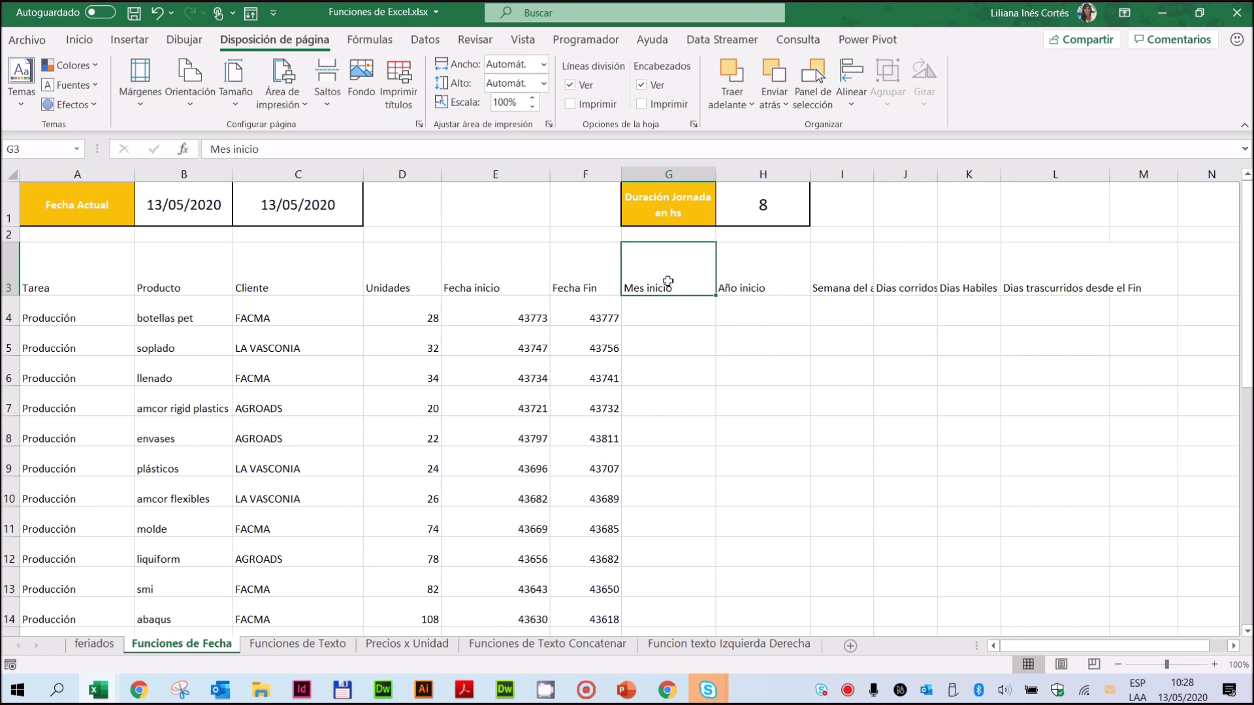
{"action": "key", "text": "Delete"}
Examine the extent of the data block in columns A to F and the empty rows and column G that border it
{"action": "left_click_drag", "start_coordinate": [58, 288], "coordinate": [519, 490]}
{"action": "scroll", "coordinate": [519, 489], "scroll_direction": "up", "scroll_amount": 3}
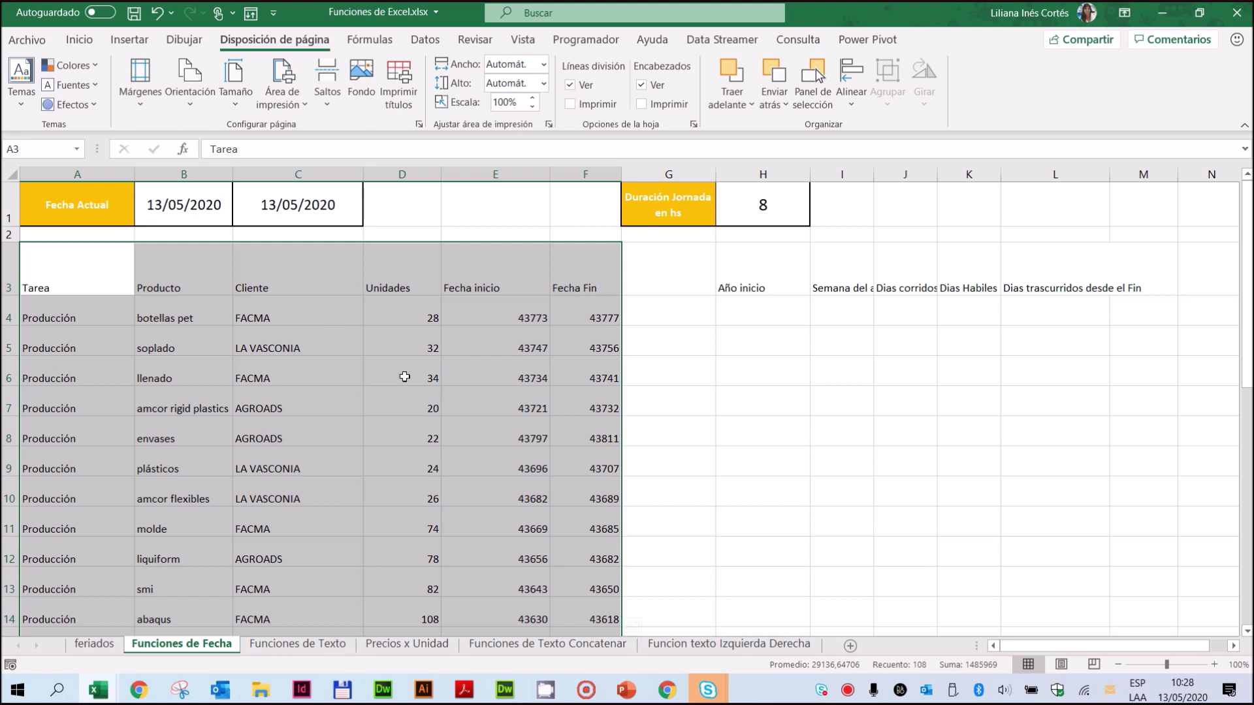
{"action": "left_click_drag", "start_coordinate": [26, 234], "coordinate": [693, 686]}
{"action": "left_click", "coordinate": [665, 239]}
{"action": "left_click_drag", "start_coordinate": [22, 582], "coordinate": [648, 586]}
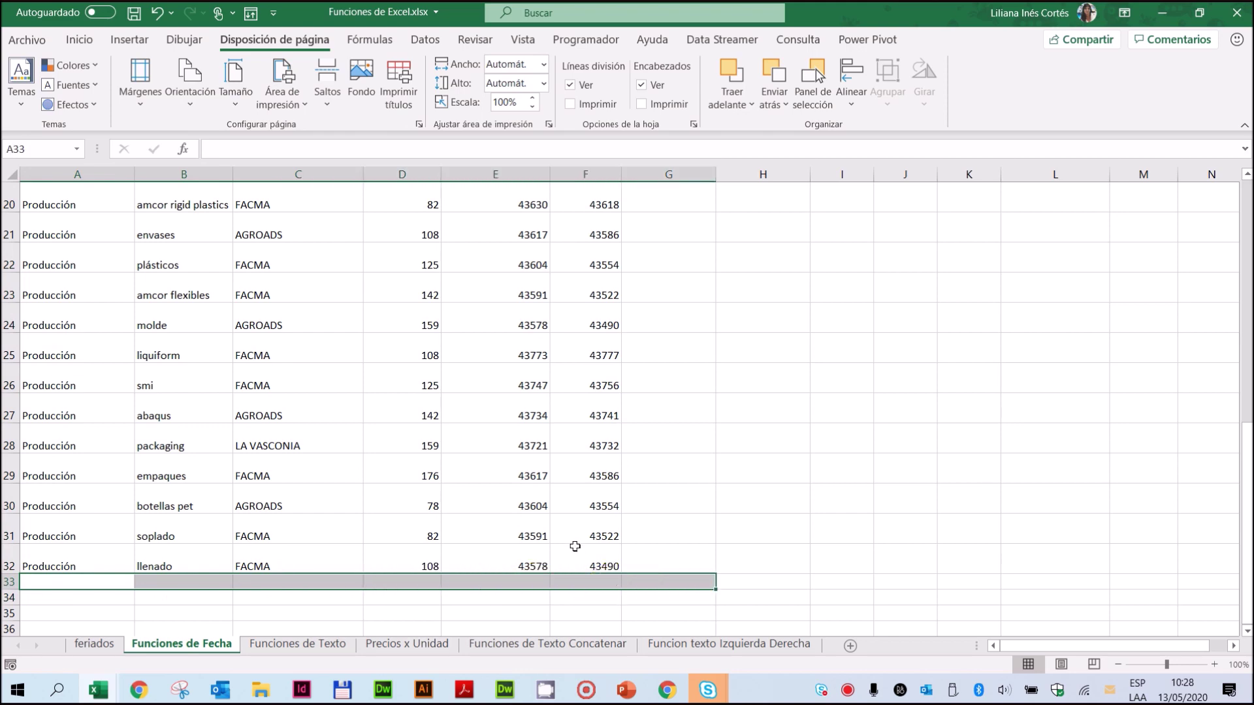
{"action": "scroll", "coordinate": [569, 542], "scroll_direction": "up", "scroll_amount": 7}
{"action": "scroll", "coordinate": [563, 540], "scroll_direction": "down", "scroll_amount": 1}
{"action": "scroll", "coordinate": [546, 440], "scroll_direction": "up", "scroll_amount": 1}
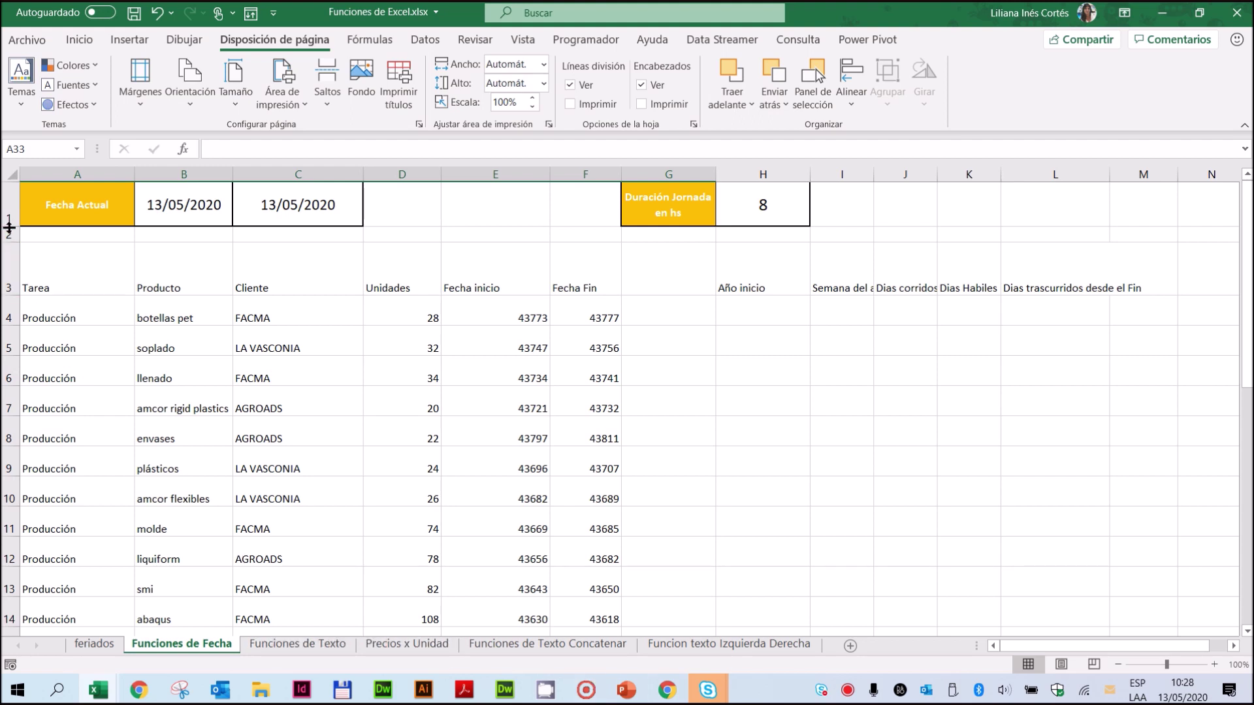
Increase the height of empty row 2 above the headings, and review the data blocks on both sides of column G
{"action": "left_click_drag", "start_coordinate": [9, 242], "coordinate": [9, 277]}
{"action": "left_click_drag", "start_coordinate": [86, 253], "coordinate": [800, 241]}
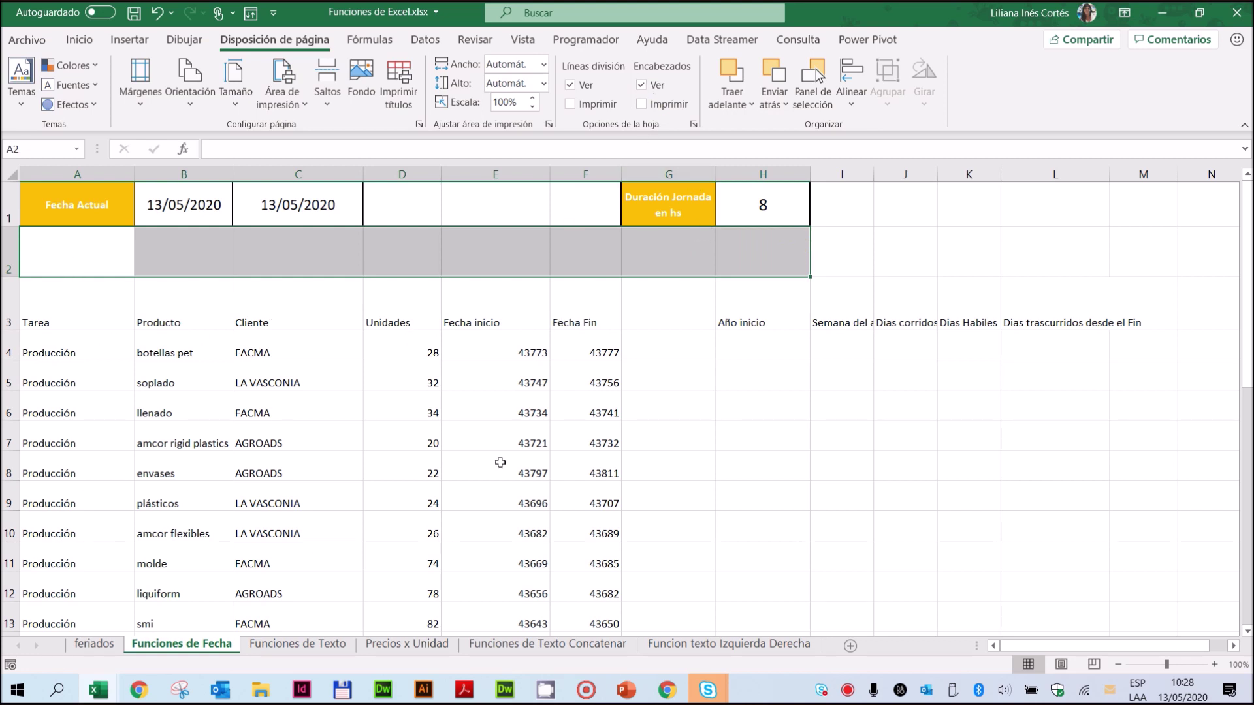
{"action": "left_click_drag", "start_coordinate": [118, 317], "coordinate": [608, 411]}
{"action": "left_click_drag", "start_coordinate": [757, 321], "coordinate": [1029, 319]}
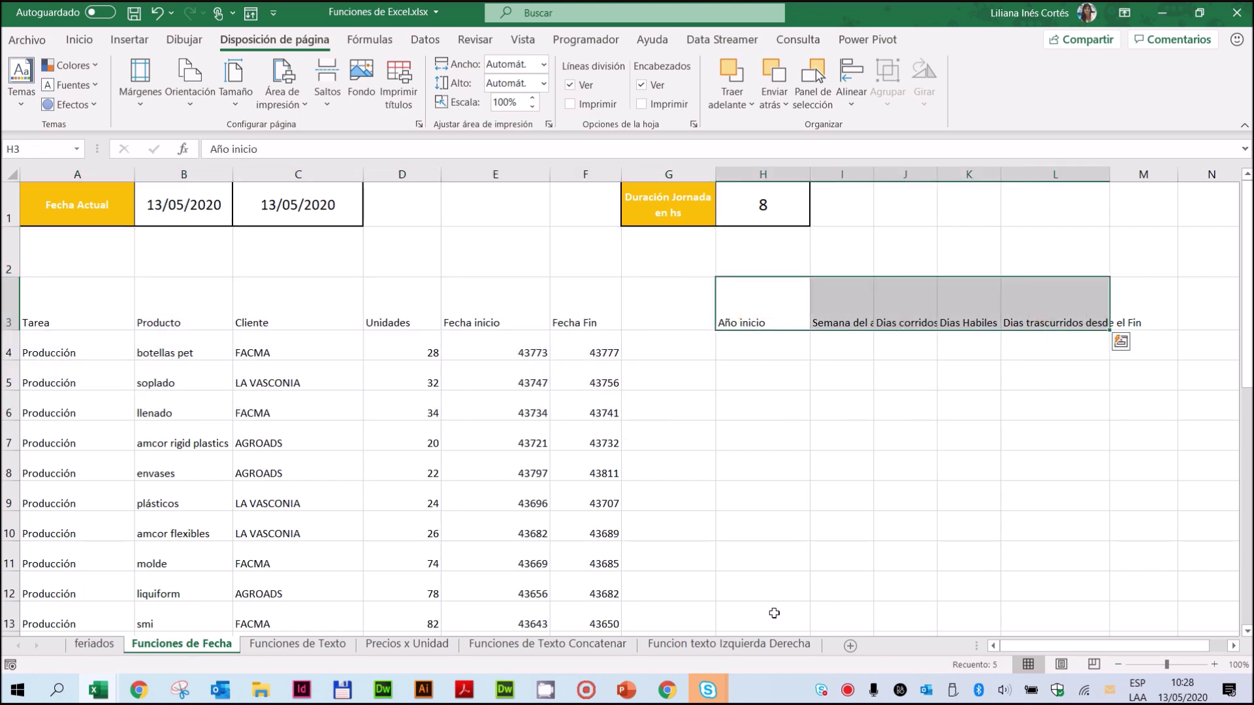
Enter the heading Mes inicio in cell G3
{"action": "left_click", "coordinate": [661, 313]}
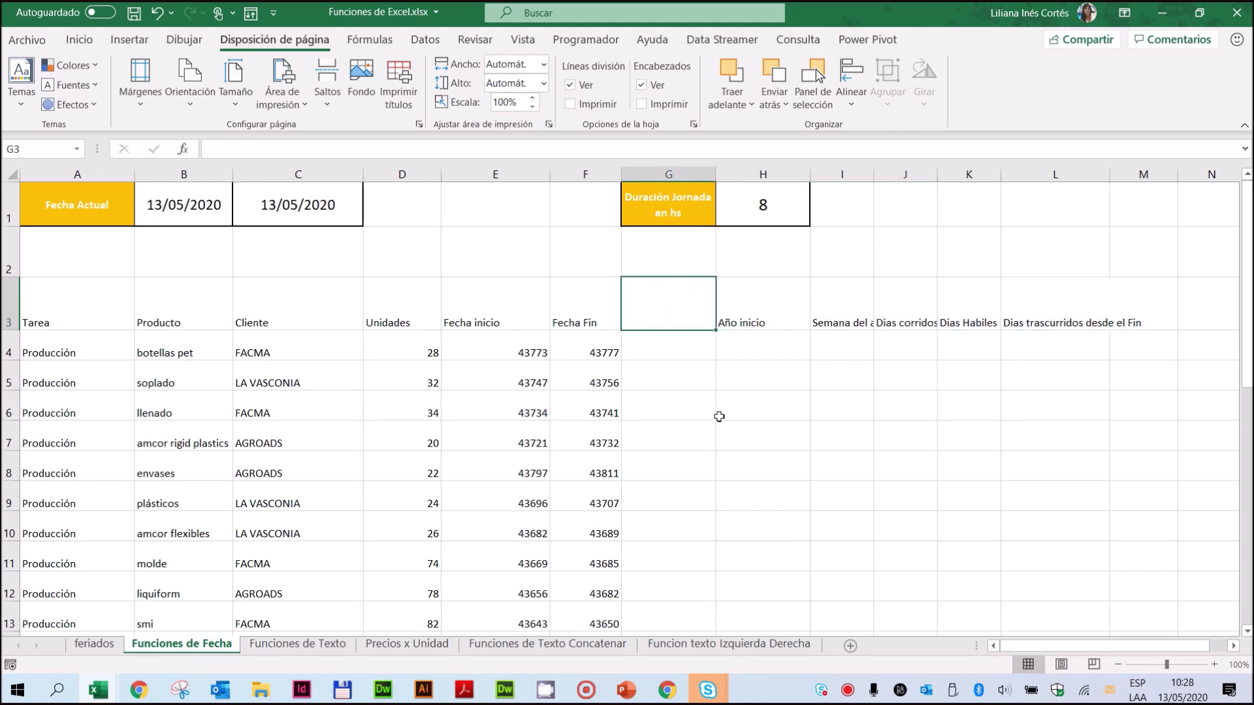
{"action": "type", "text": "Mes inicio"}
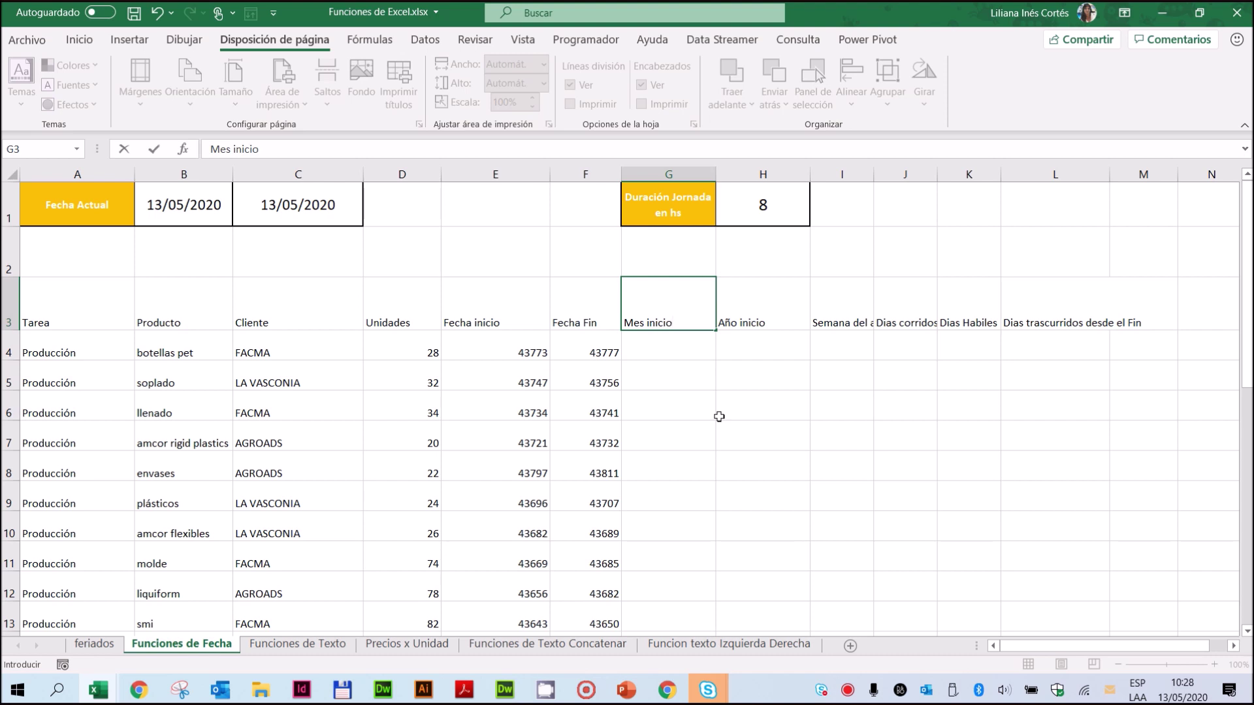
{"action": "key", "text": "Return"}
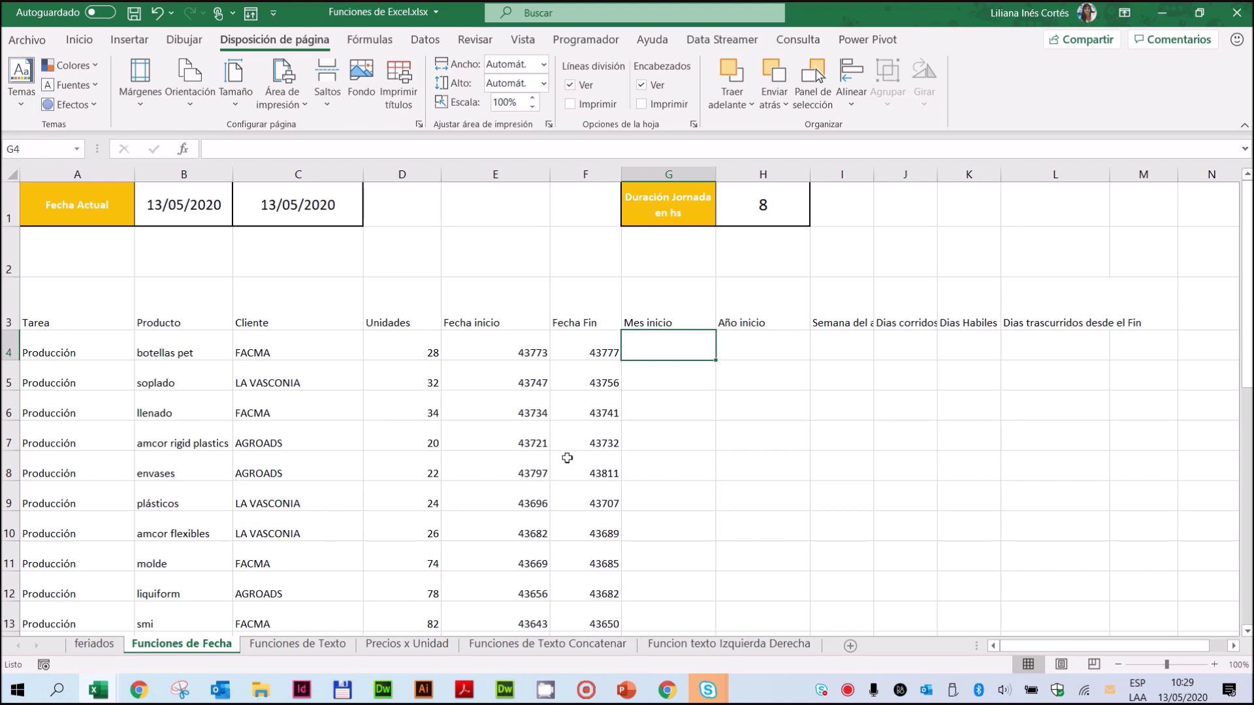
{"action": "left_click", "coordinate": [662, 315]}
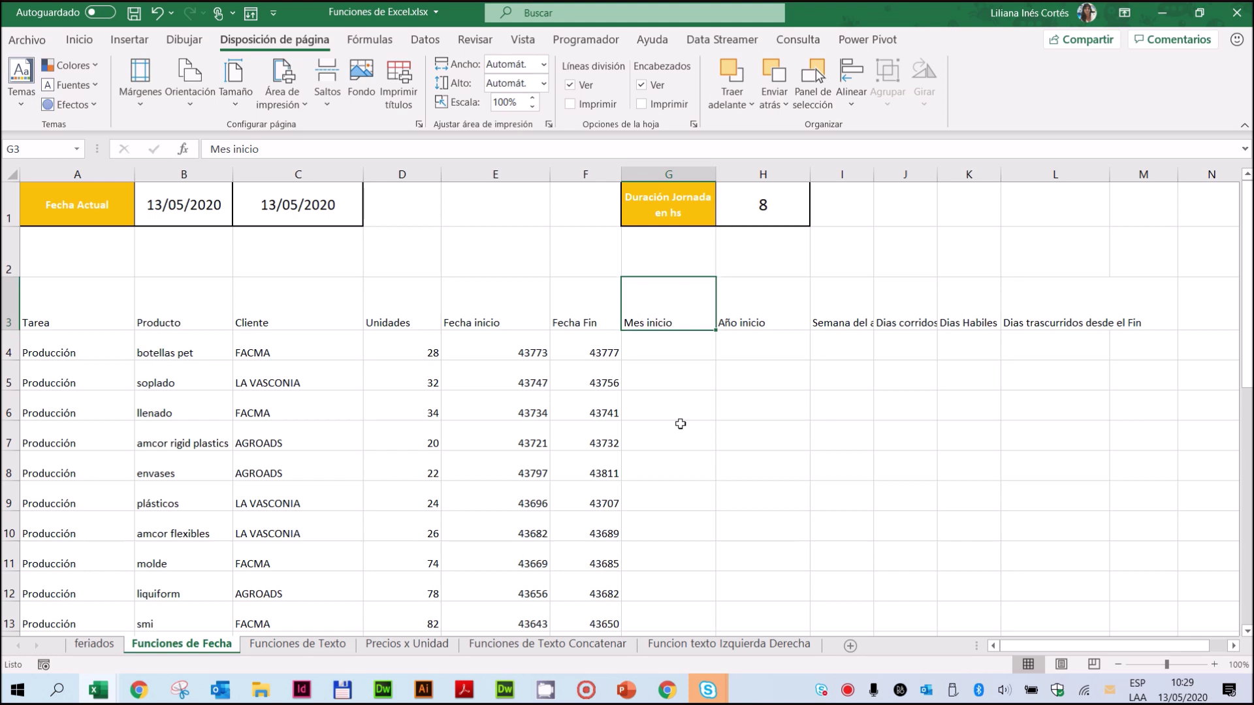
Examine the data block from the row 3 headings down to the empty row 33 that closes it
{"action": "left_click", "coordinate": [475, 321]}
{"action": "left_click", "coordinate": [163, 394]}
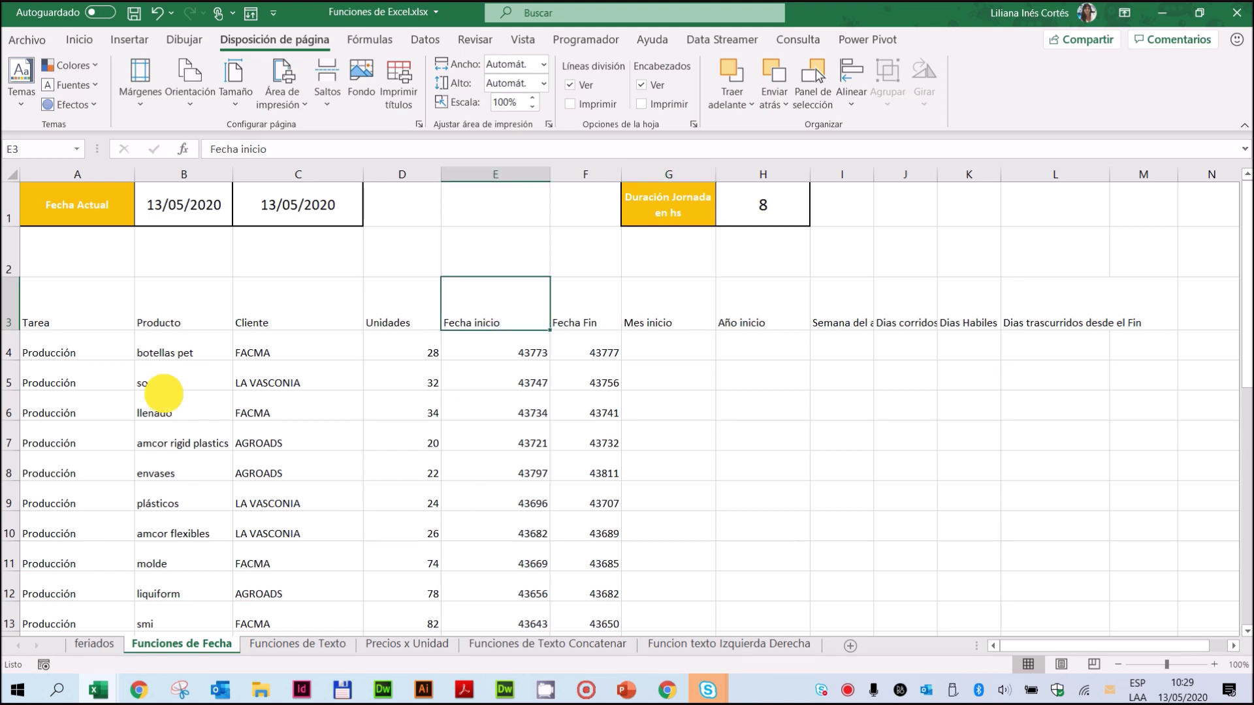
{"action": "left_click", "coordinate": [38, 316]}
{"action": "left_click_drag", "start_coordinate": [22, 246], "coordinate": [14, 568]}
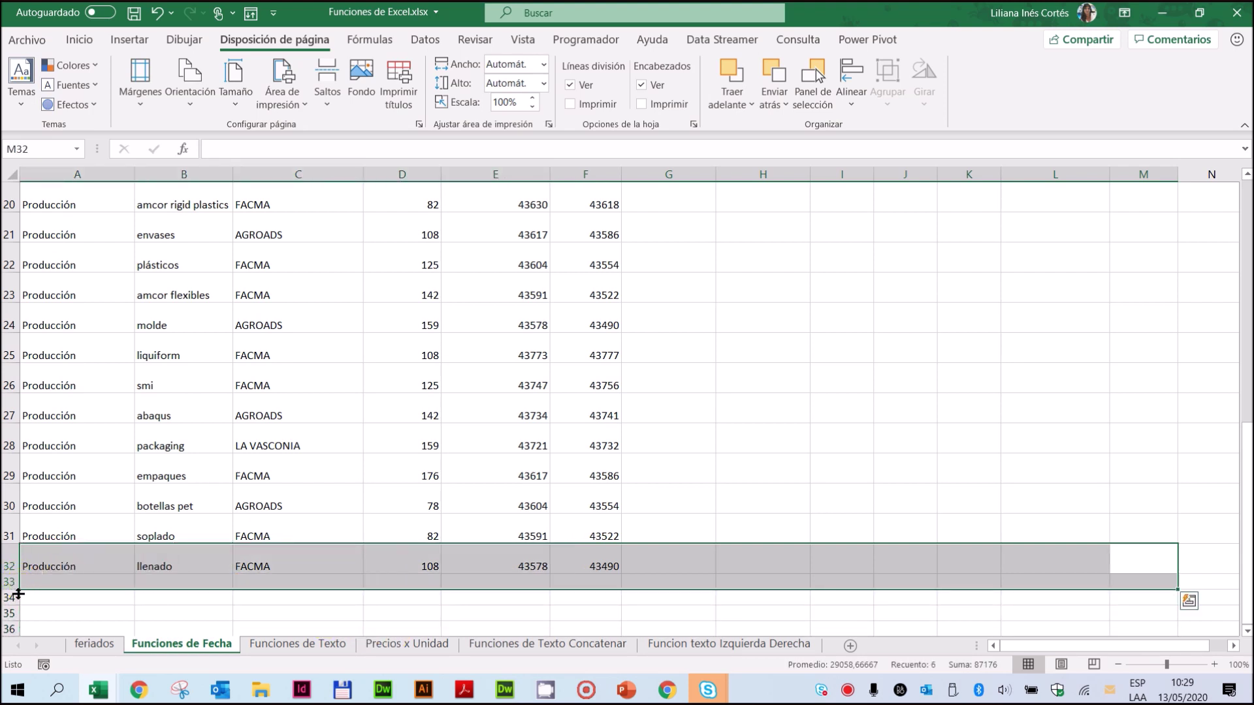
{"action": "left_click", "coordinate": [10, 582]}
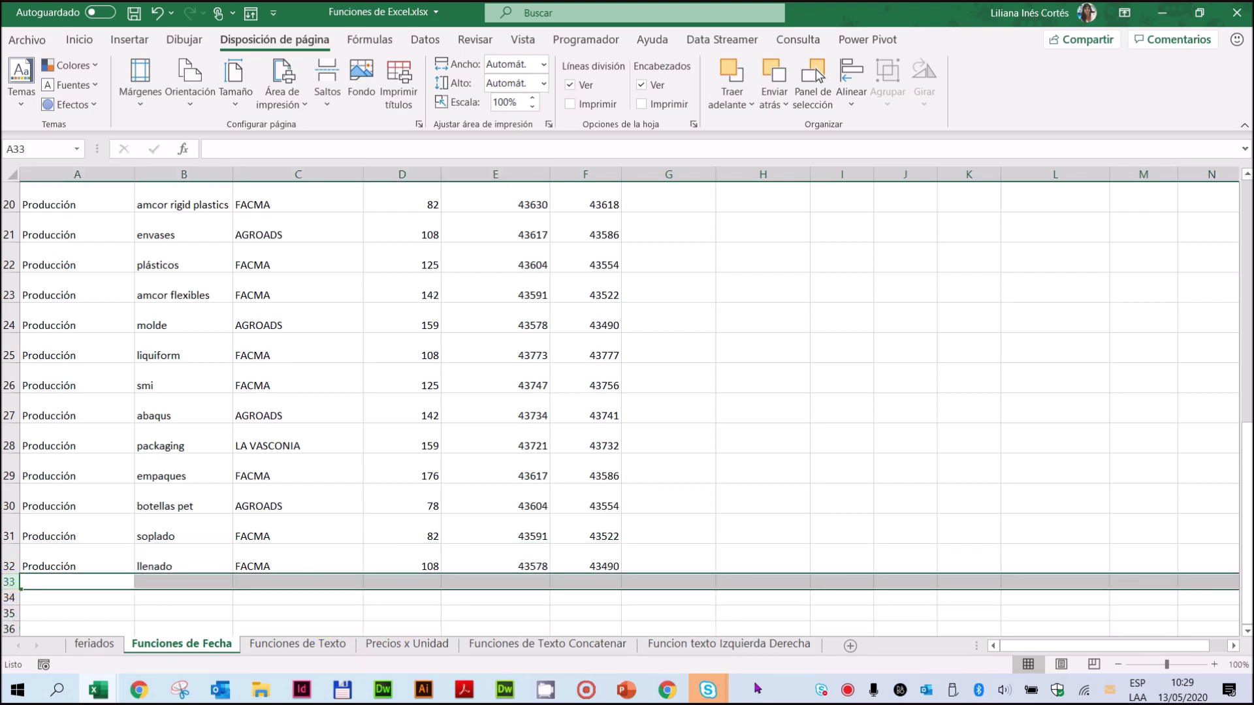
{"action": "scroll", "coordinate": [566, 441], "scroll_direction": "up", "scroll_amount": 7}
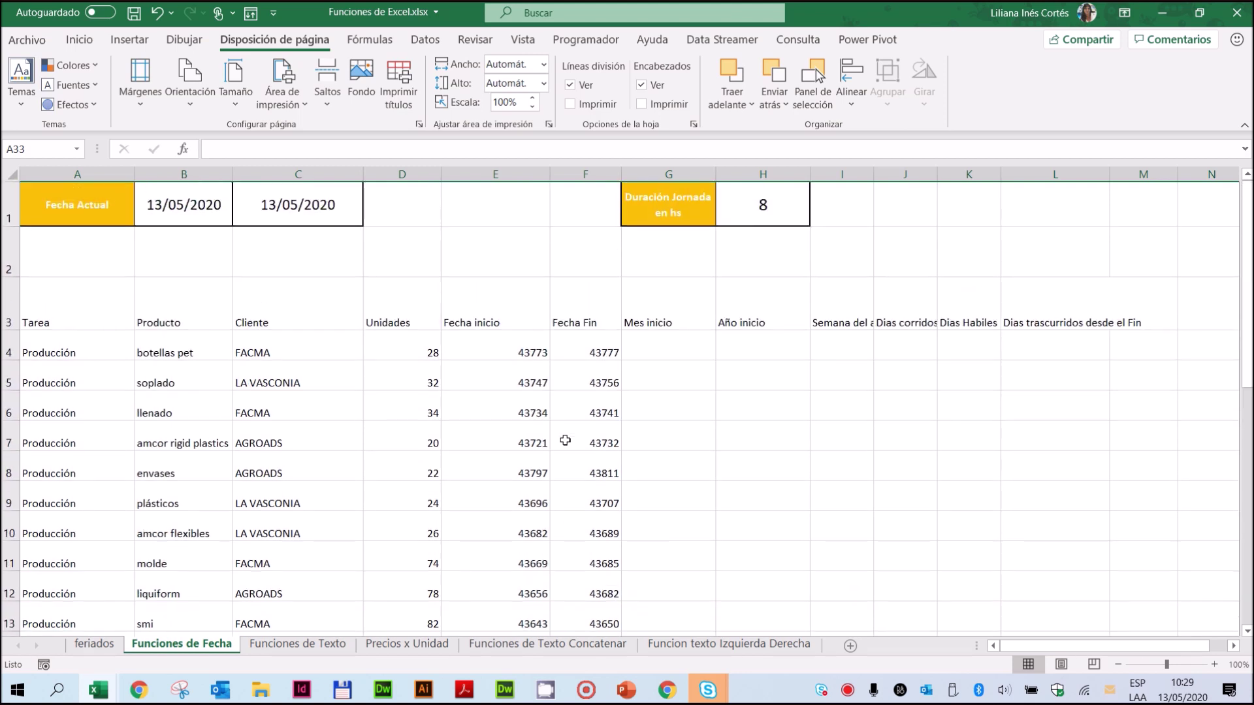
Widen column L so the heading Dias trascurridos desde el Fin fits, and check that the adjacent cell M3 is empty
{"action": "left_click", "coordinate": [1038, 319]}
{"action": "left_click_drag", "start_coordinate": [1111, 174], "coordinate": [1186, 196]}
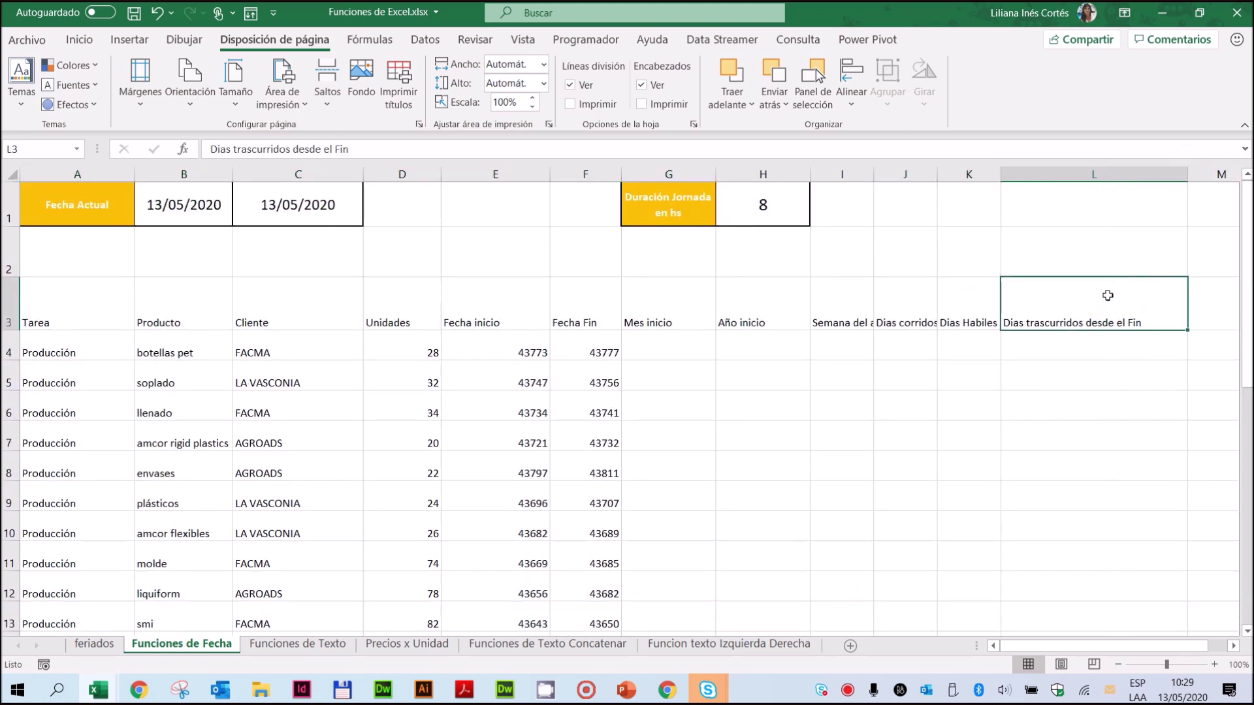
{"action": "left_click", "coordinate": [1220, 311]}
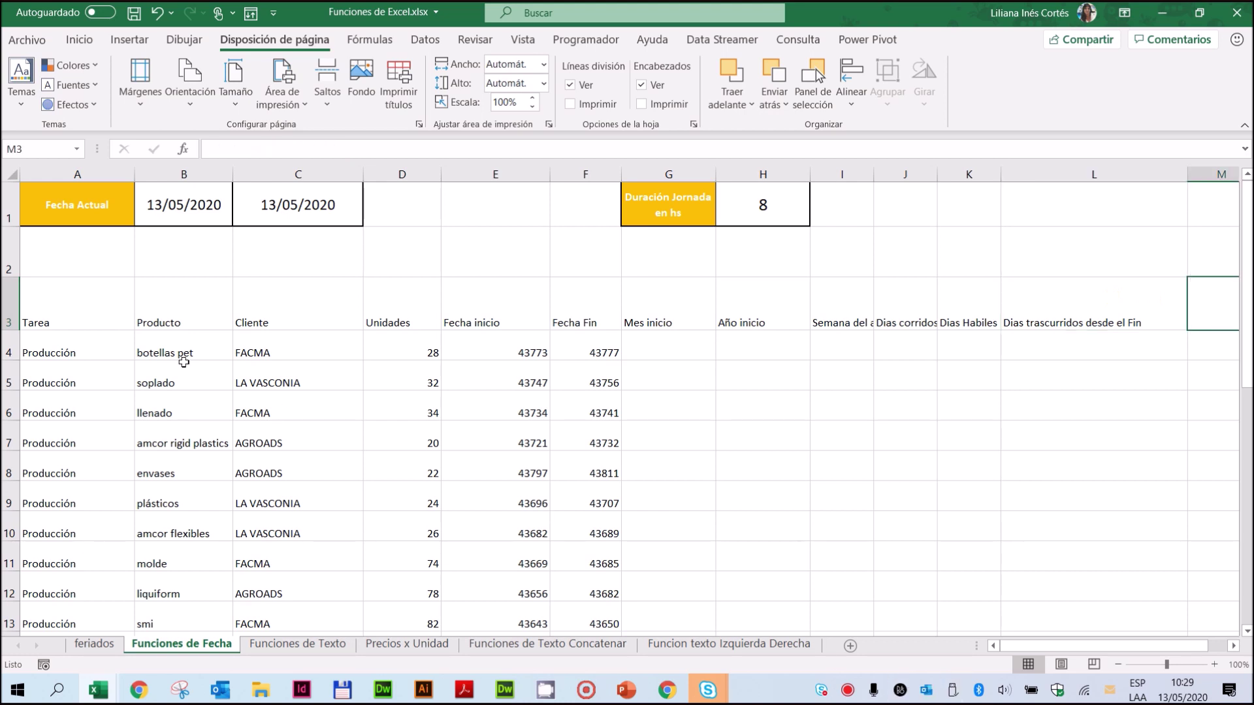
Format the range A3:L32 as a table with headers, using the light table style with a black header row
{"action": "left_click", "coordinate": [79, 329]}
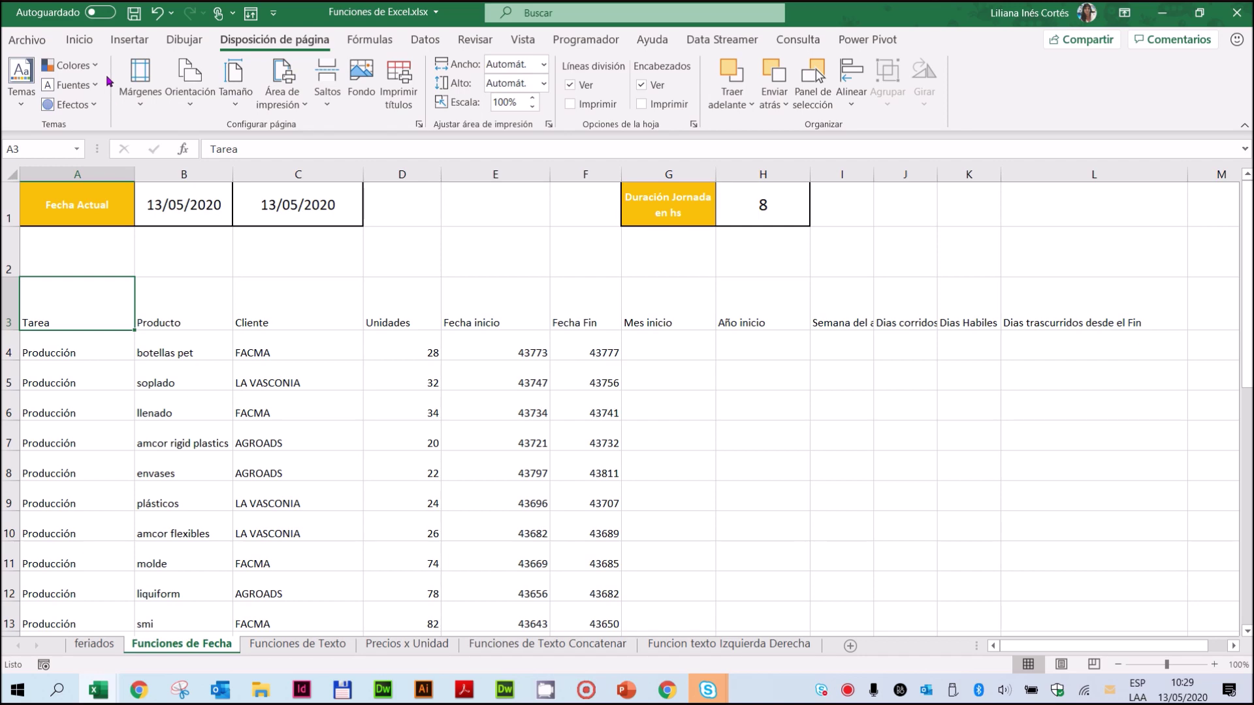
{"action": "left_click", "coordinate": [75, 41]}
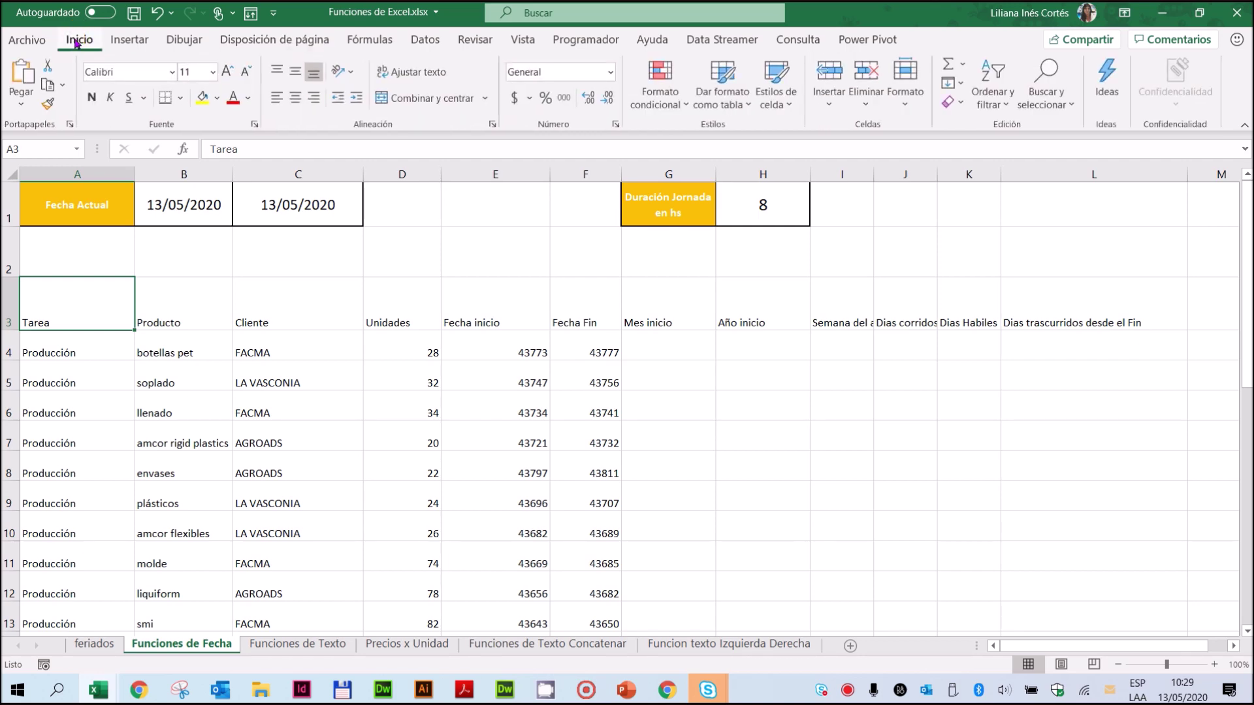
{"action": "left_click", "coordinate": [744, 104]}
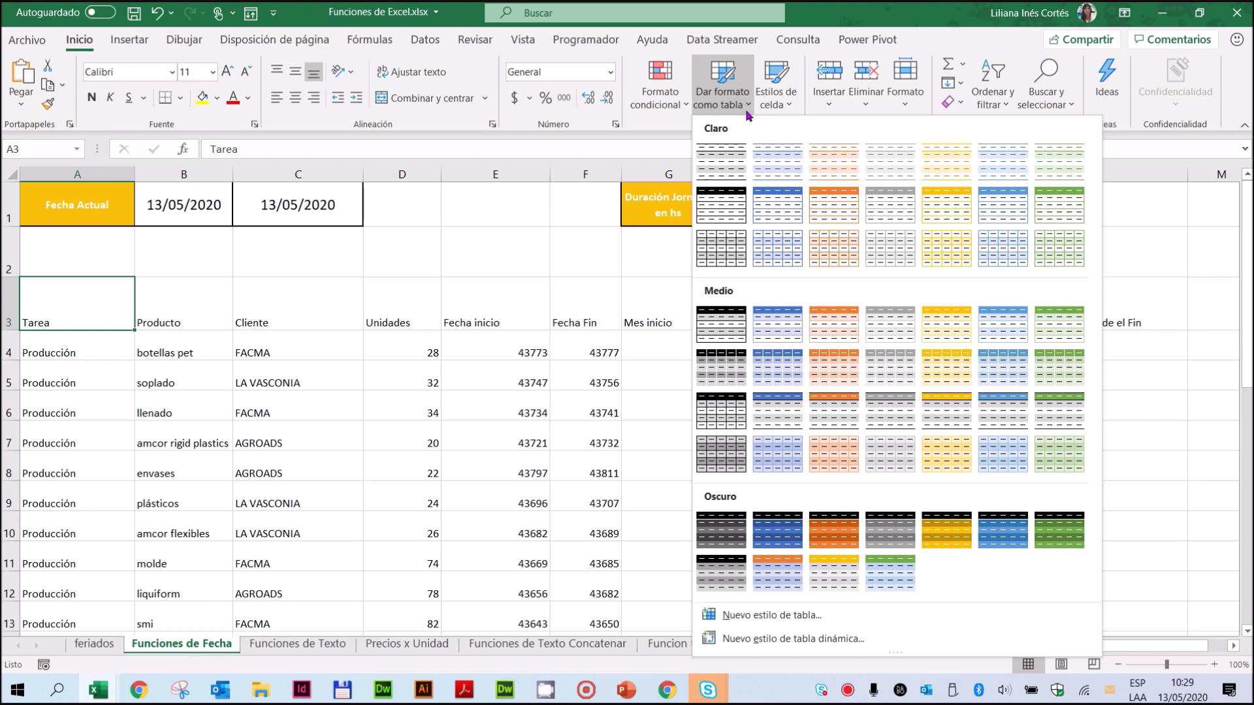
{"action": "left_click", "coordinate": [721, 205]}
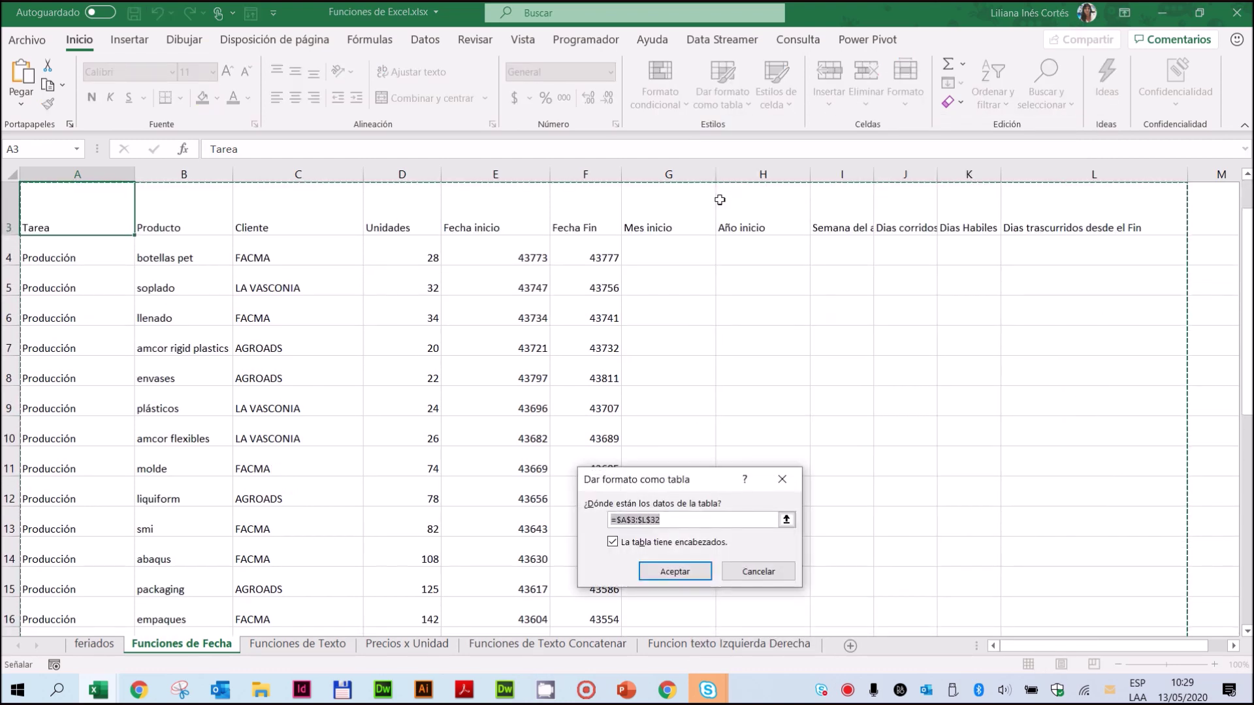
{"action": "left_click_drag", "start_coordinate": [680, 479], "coordinate": [717, 248]}
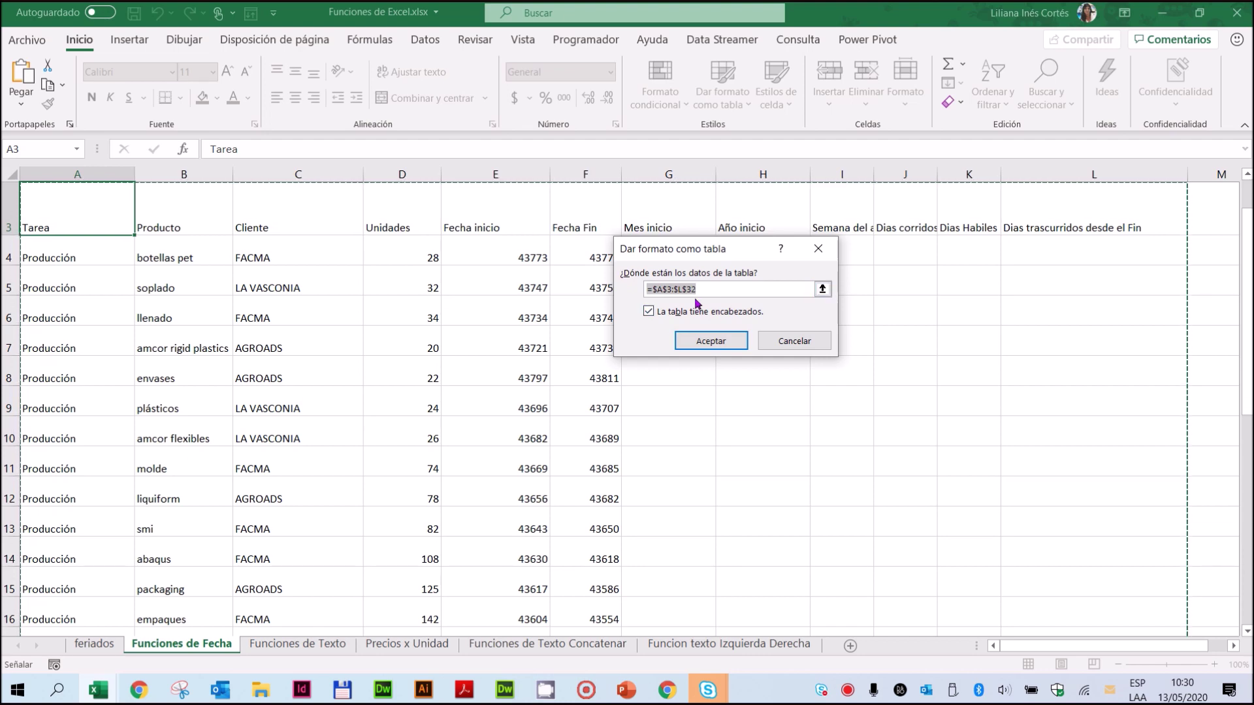
{"action": "scroll", "coordinate": [1156, 398], "scroll_direction": "down", "scroll_amount": 10}
{"action": "scroll", "coordinate": [1151, 410], "scroll_direction": "up", "scroll_amount": 7}
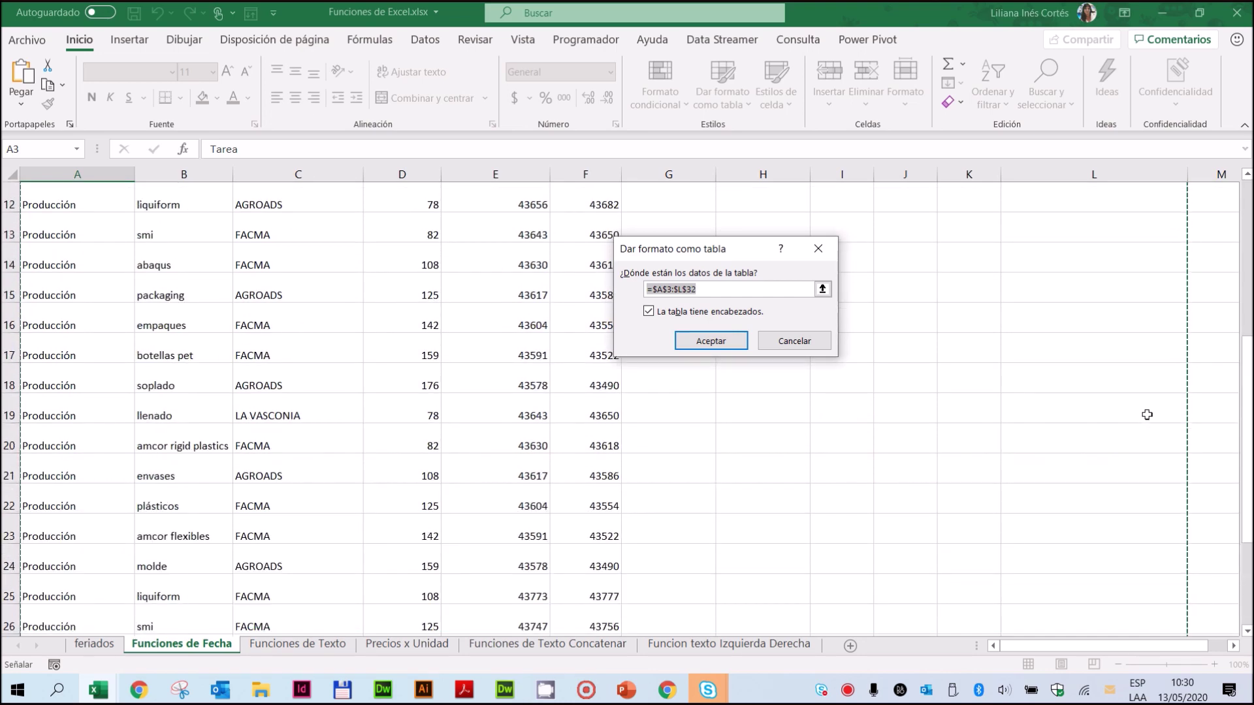
{"action": "scroll", "coordinate": [1147, 415], "scroll_direction": "up", "scroll_amount": 4}
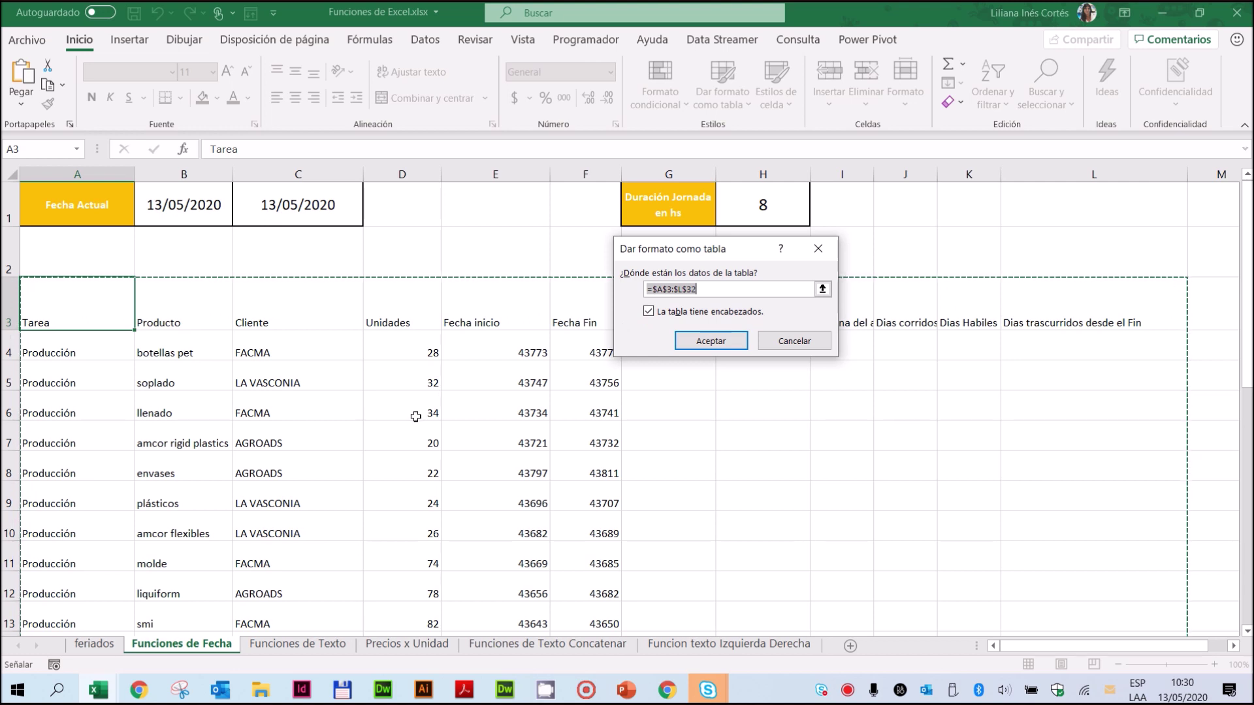
{"action": "left_click_drag", "start_coordinate": [712, 247], "coordinate": [724, 404]}
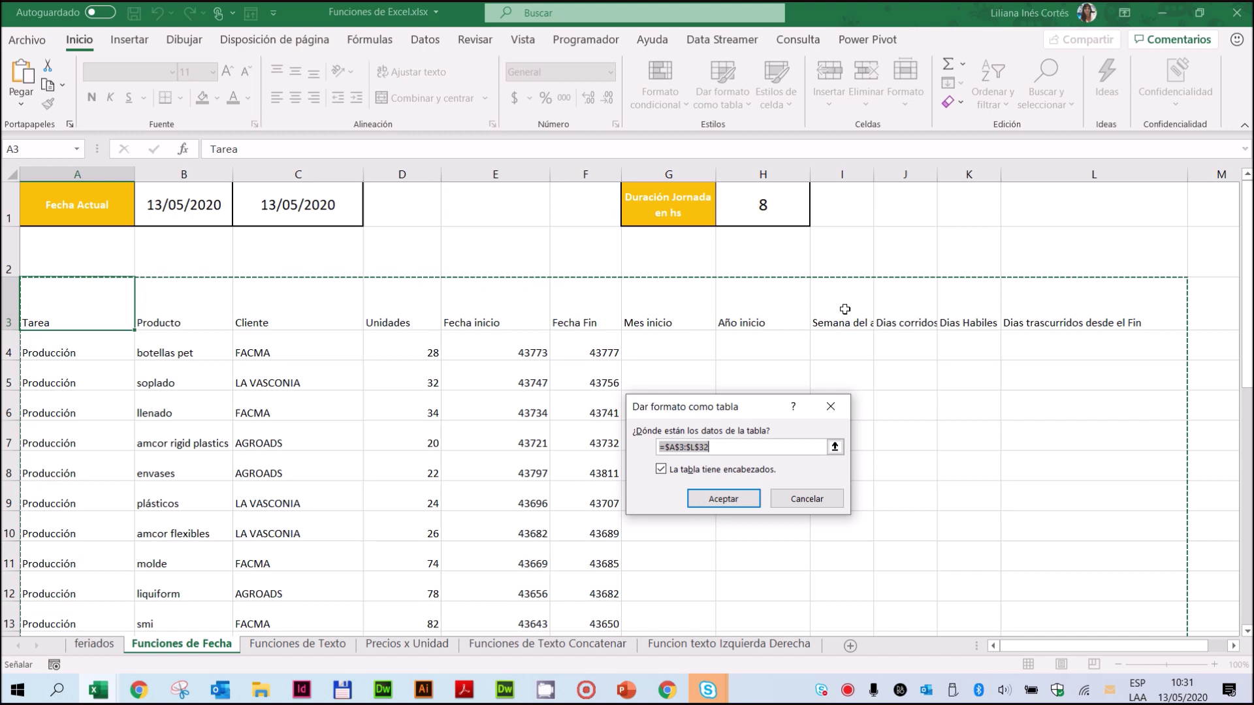
{"action": "left_click", "coordinate": [745, 504]}
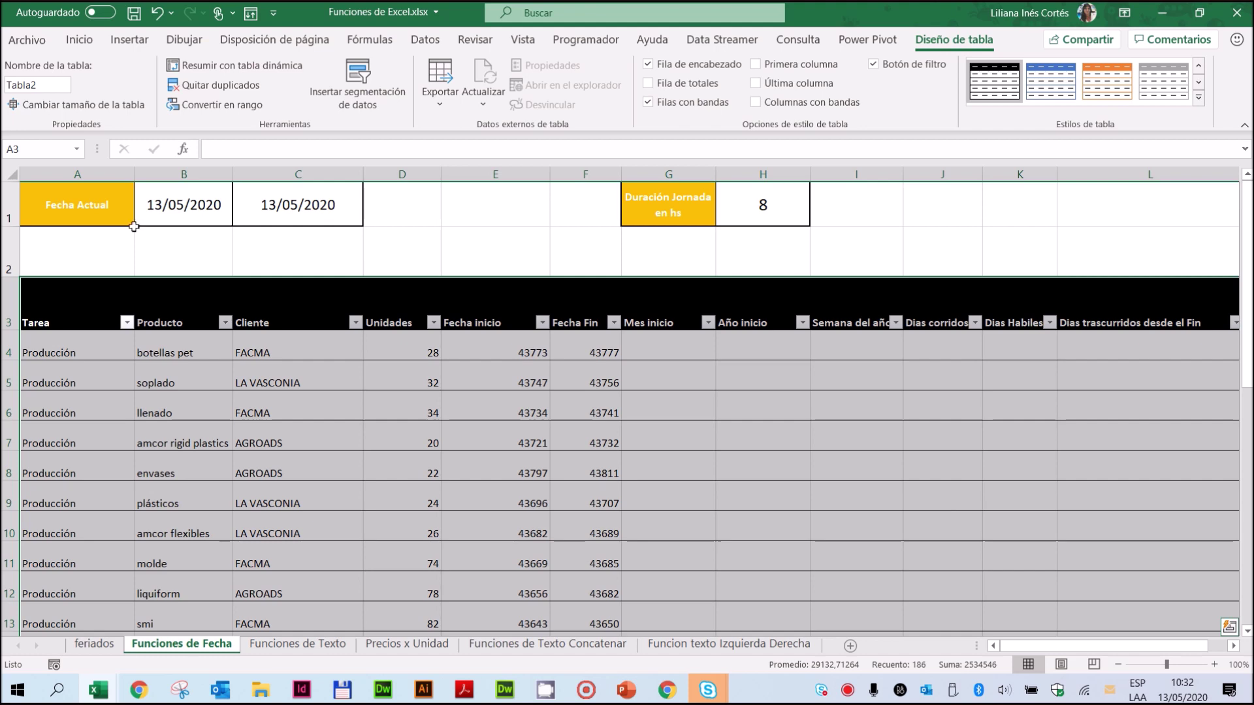
Reduce the height of the table's header row 3 and clear the whole-table selection
{"action": "left_click_drag", "start_coordinate": [14, 332], "coordinate": [15, 307]}
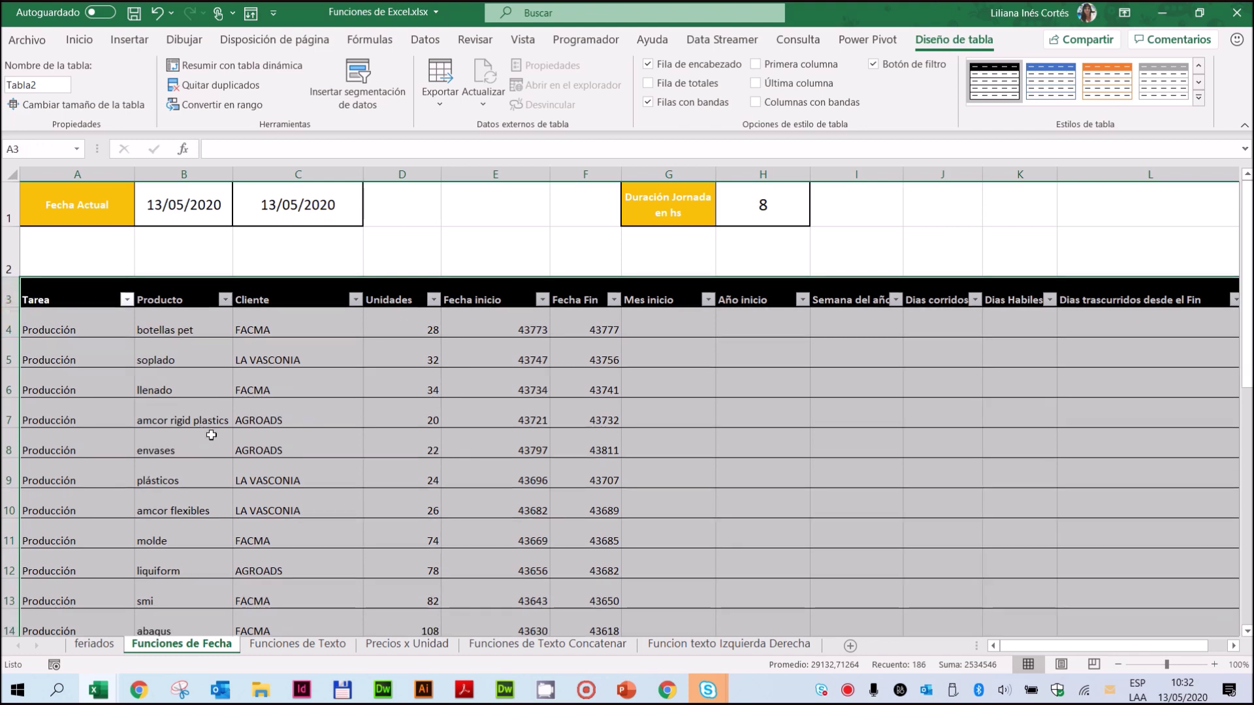
{"action": "left_click", "coordinate": [212, 433]}
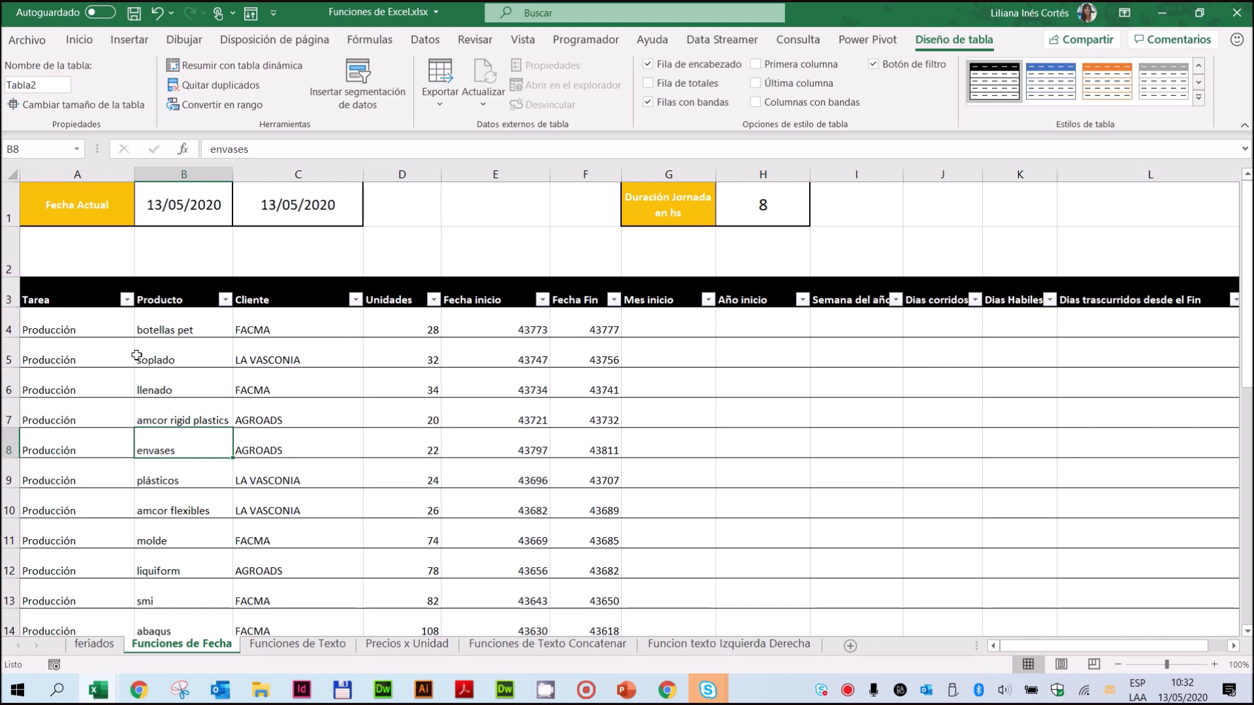
Examine the filter options of the Tarea column and the number filters of the Fecha inicio column
{"action": "left_click", "coordinate": [70, 303]}
{"action": "left_click", "coordinate": [126, 300]}
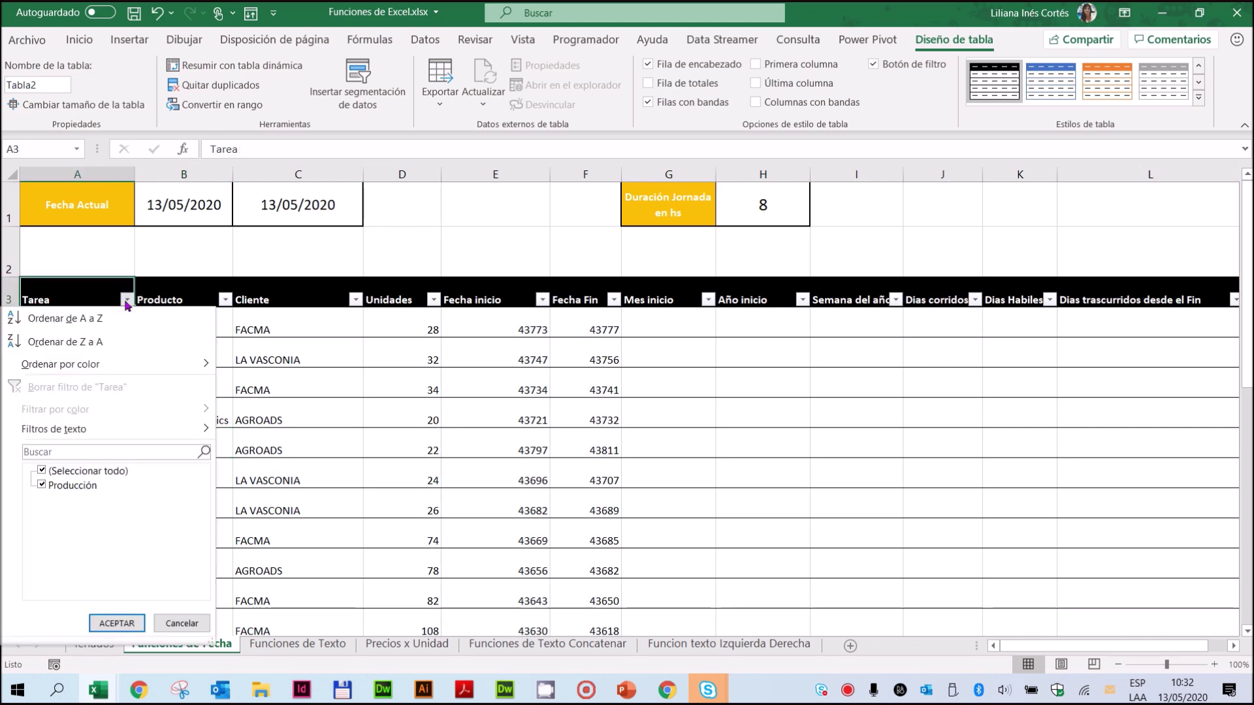
{"action": "left_click", "coordinate": [126, 301]}
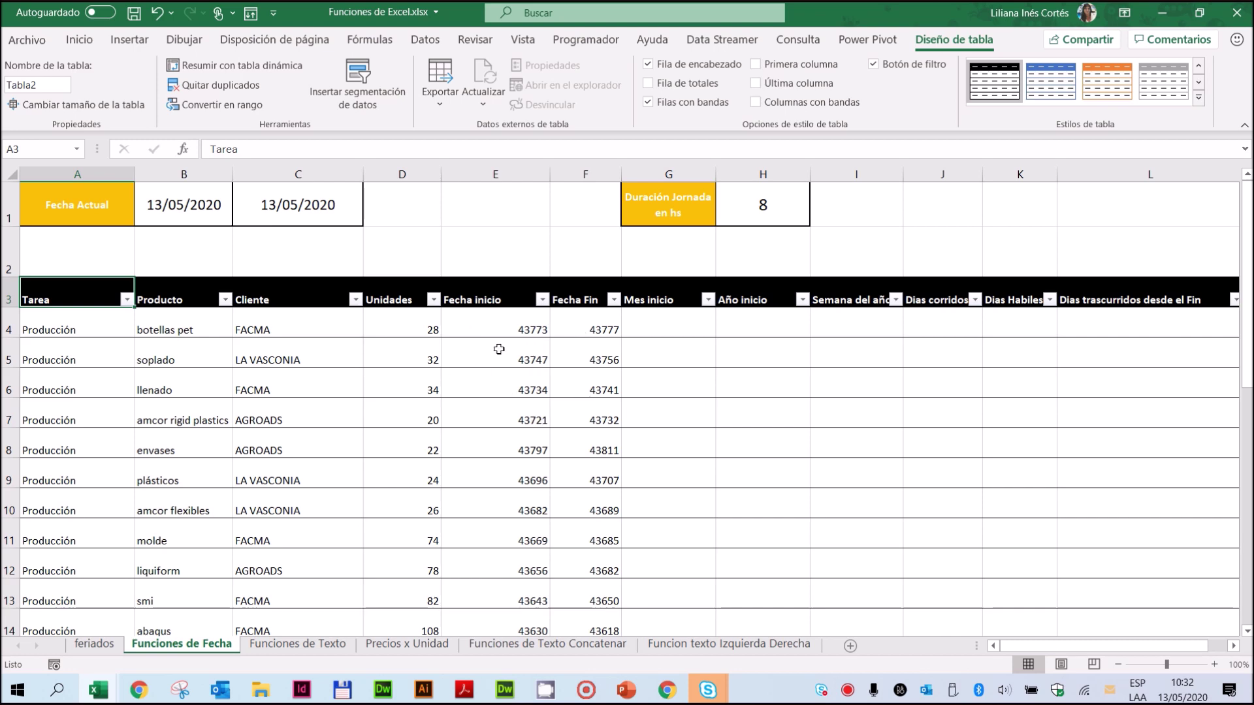
{"action": "left_click", "coordinate": [520, 329]}
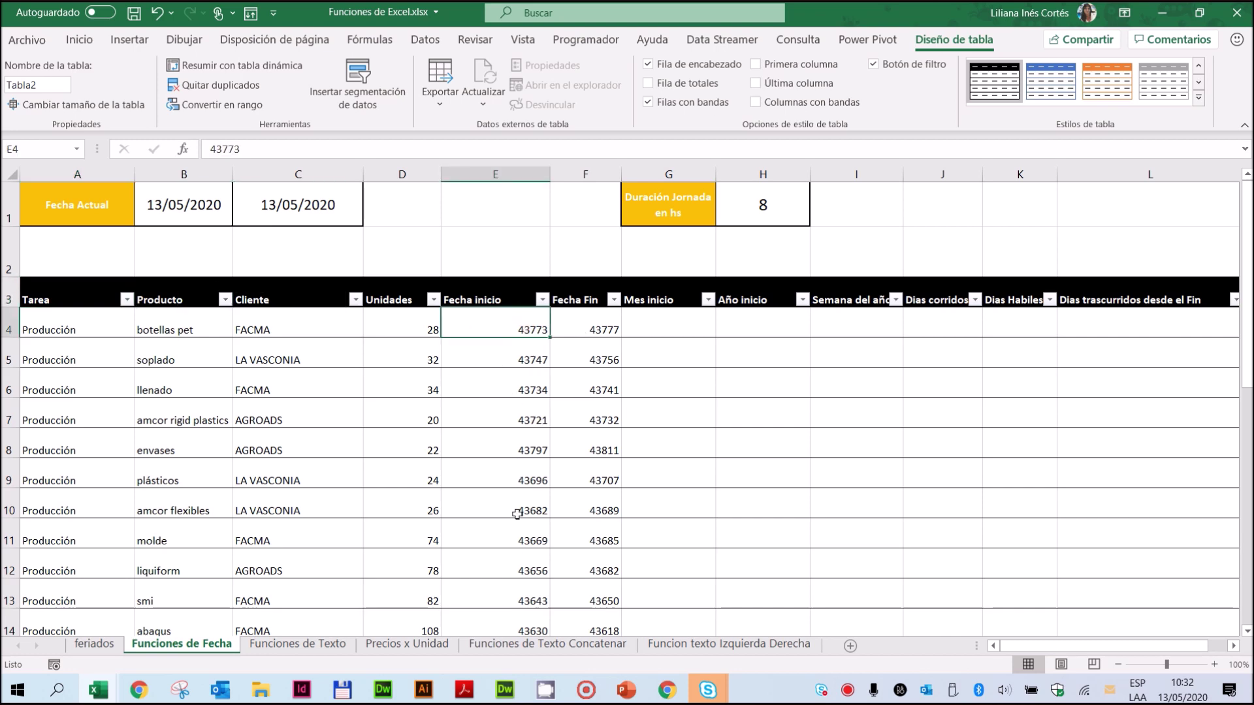
{"action": "left_click", "coordinate": [542, 301]}
{"action": "mouse_move", "coordinate": [360, 436]}
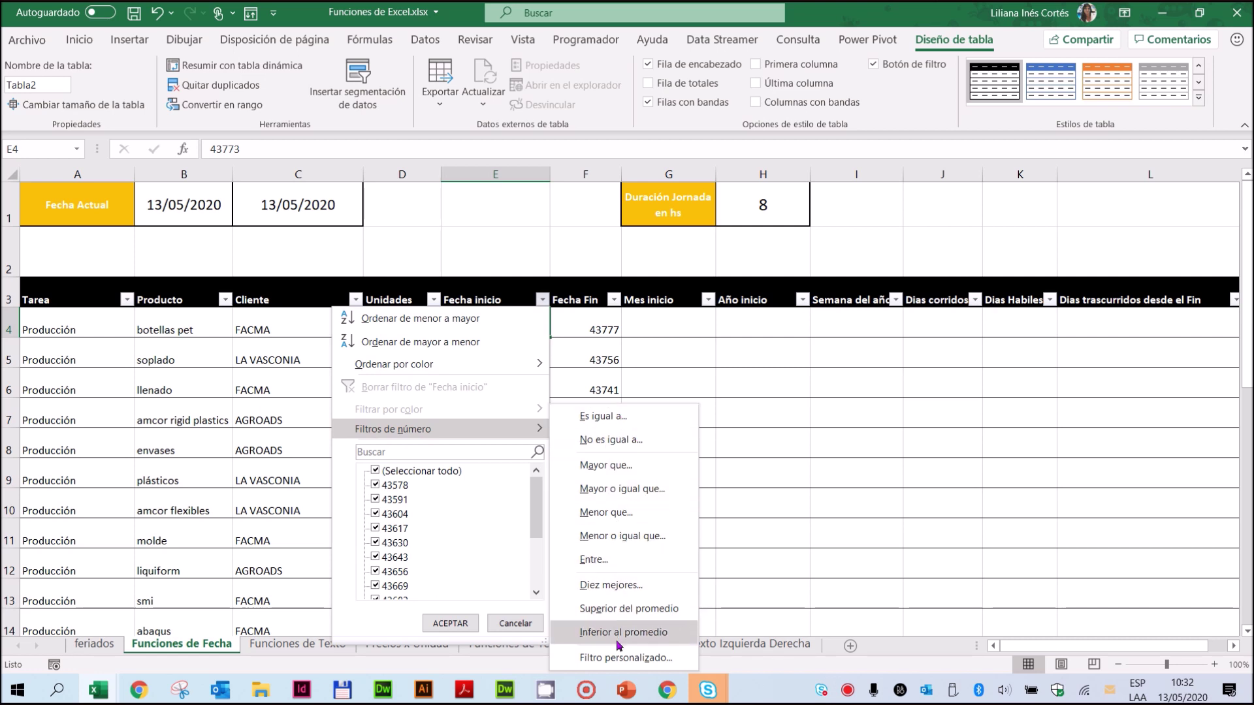
{"action": "left_click", "coordinate": [286, 293]}
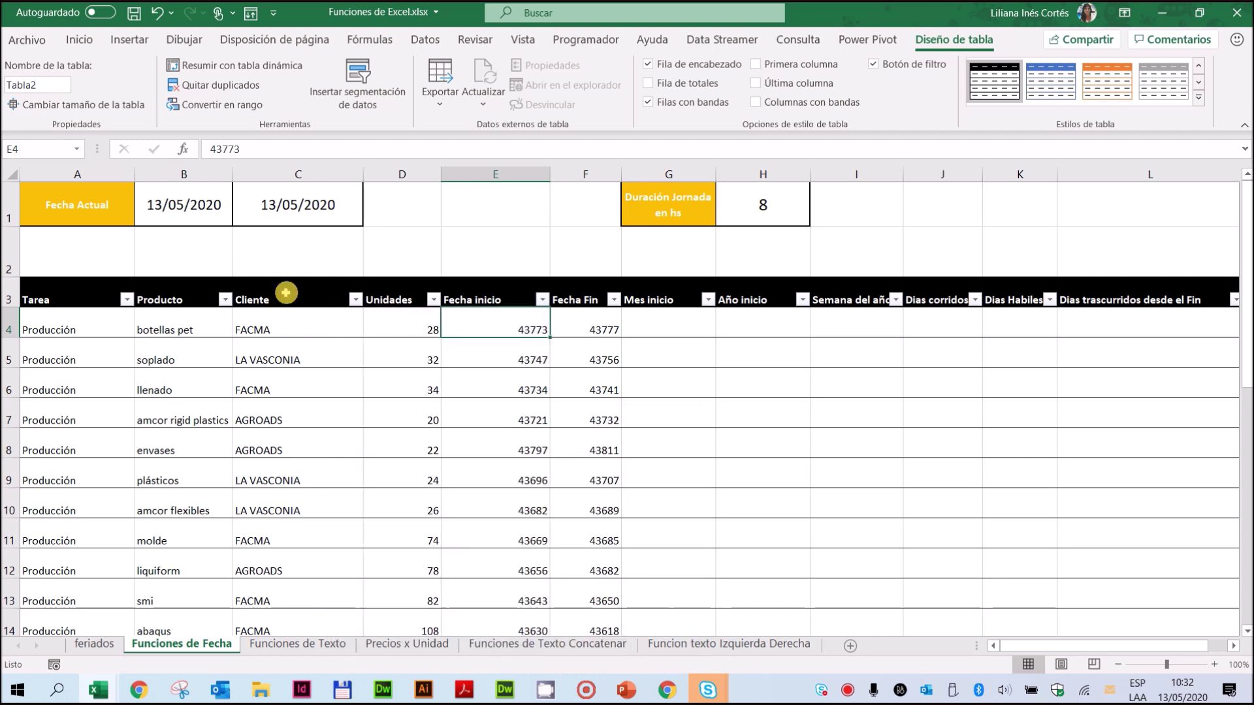
Examine the sorting, color ordering and text filter options of the Cliente column
{"action": "left_click", "coordinate": [290, 302]}
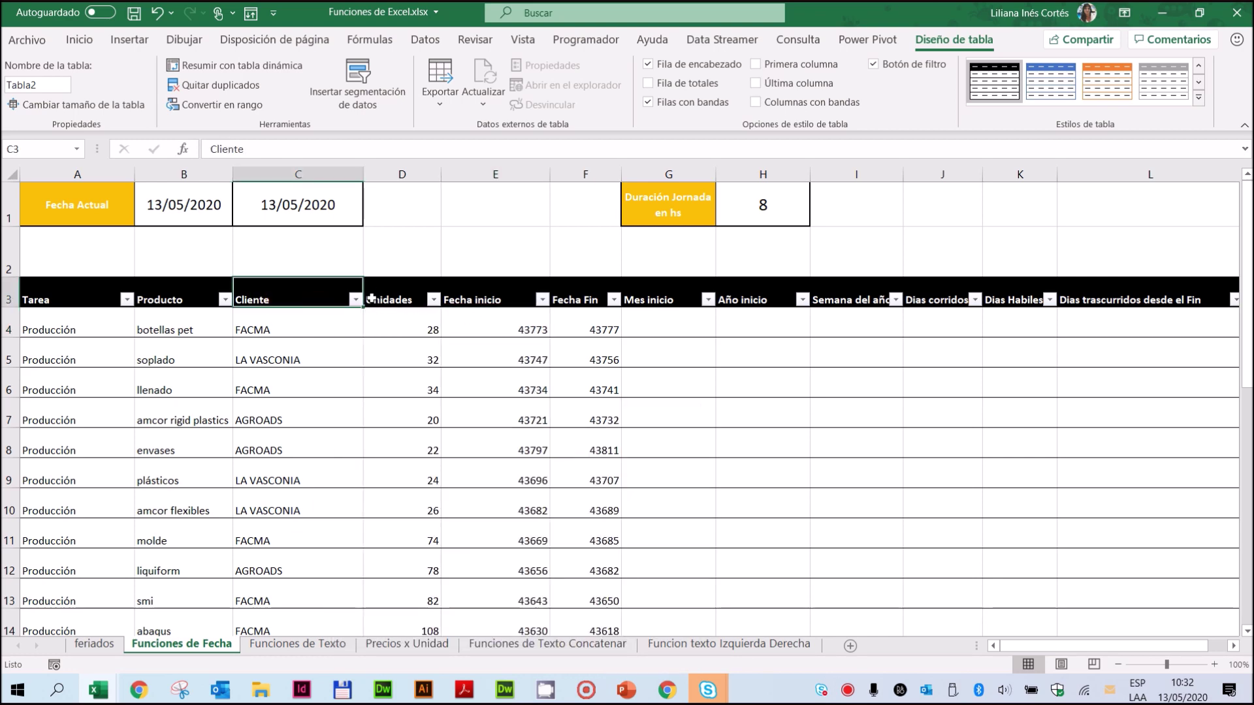
{"action": "left_click", "coordinate": [356, 299]}
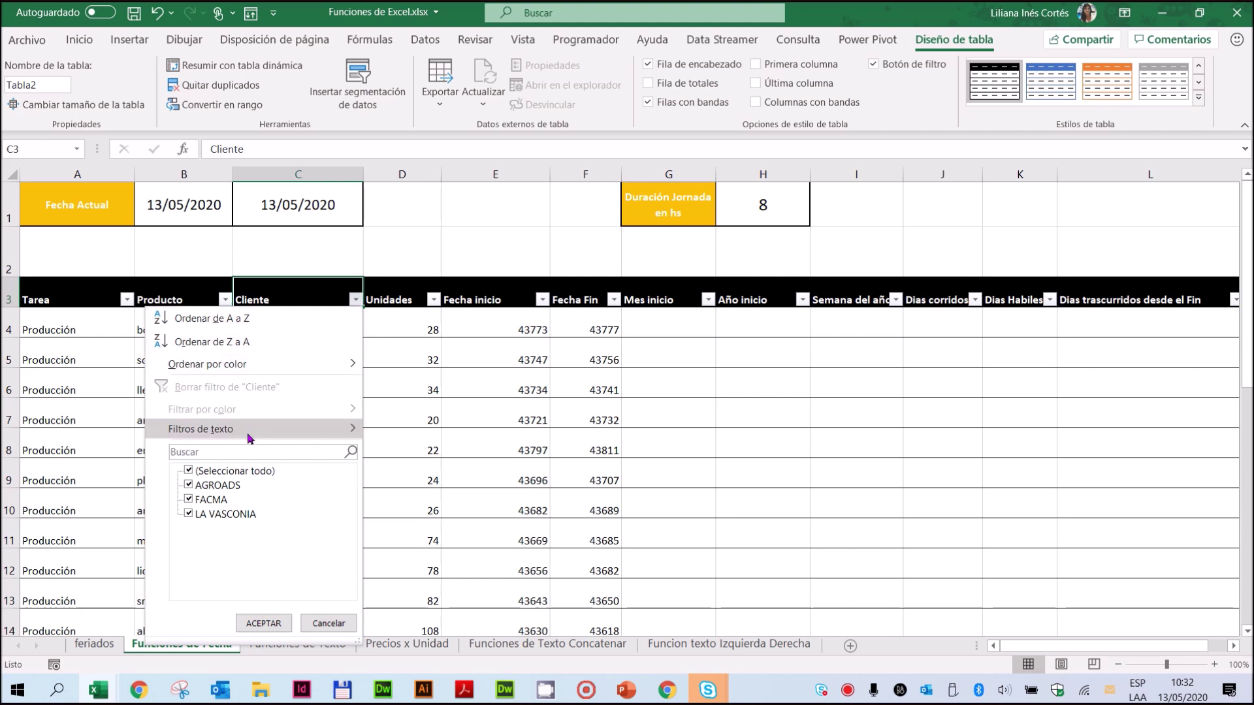
{"action": "mouse_move", "coordinate": [244, 433]}
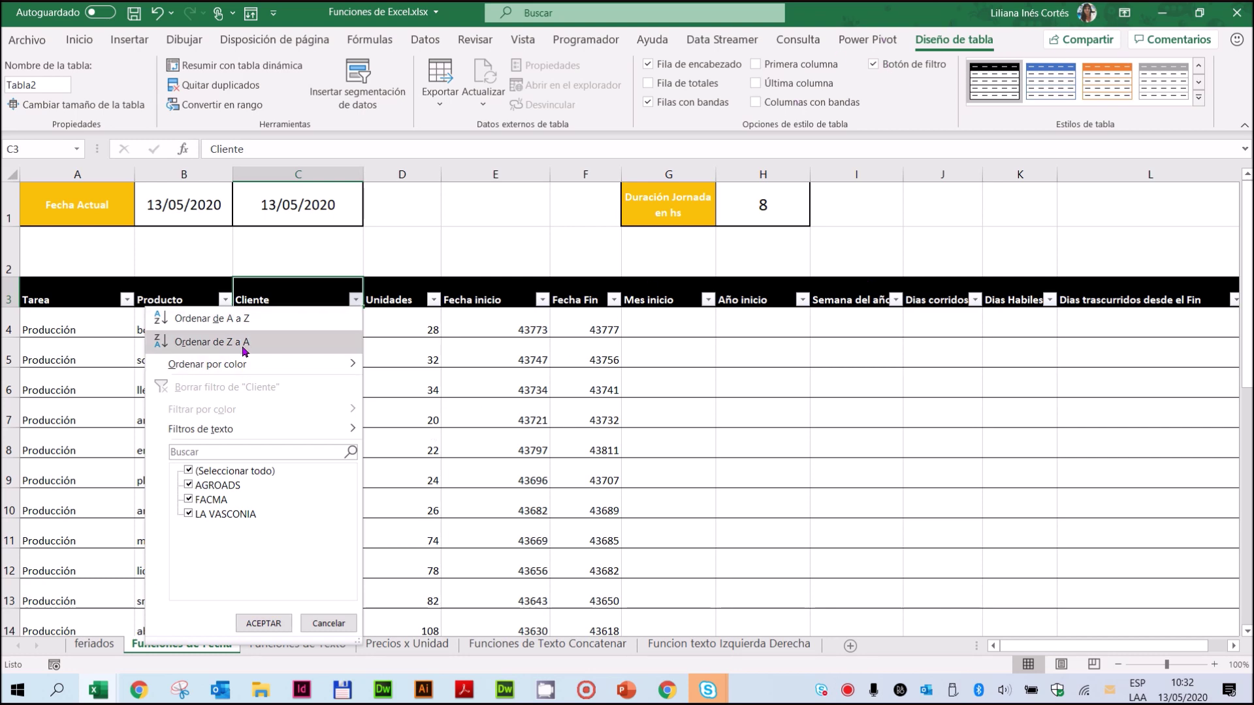
{"action": "mouse_move", "coordinate": [197, 373]}
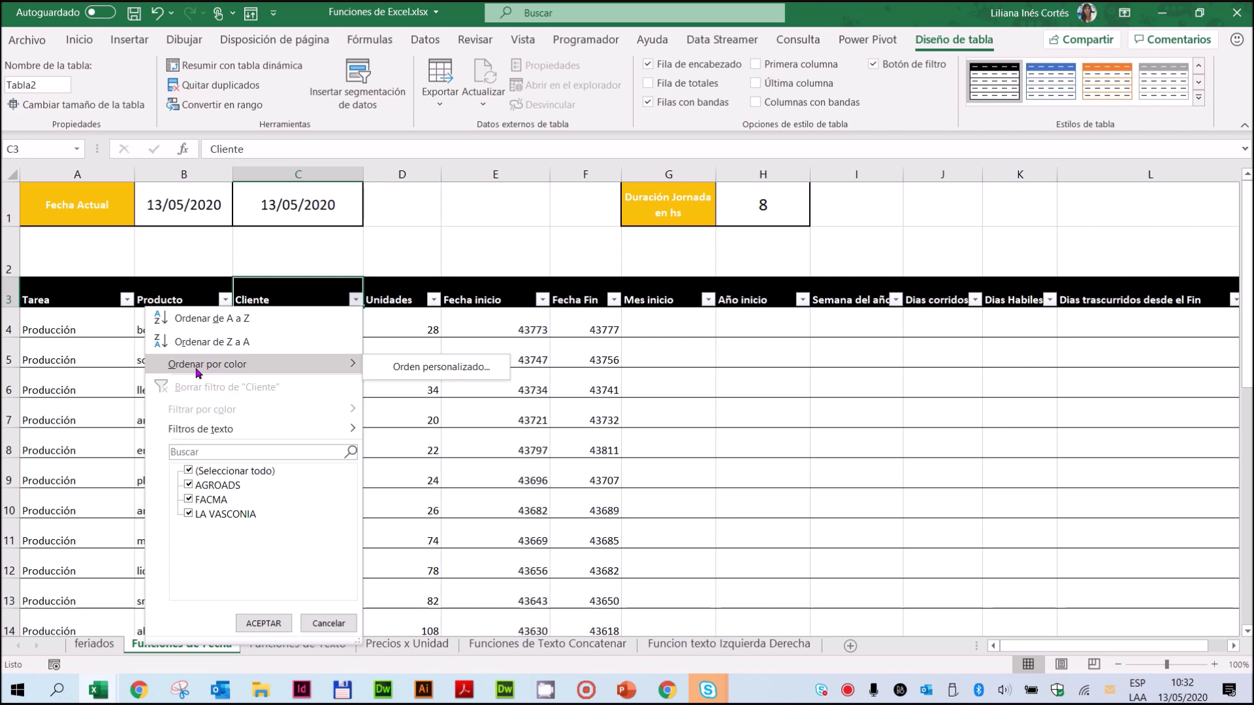
{"action": "left_click", "coordinate": [486, 480]}
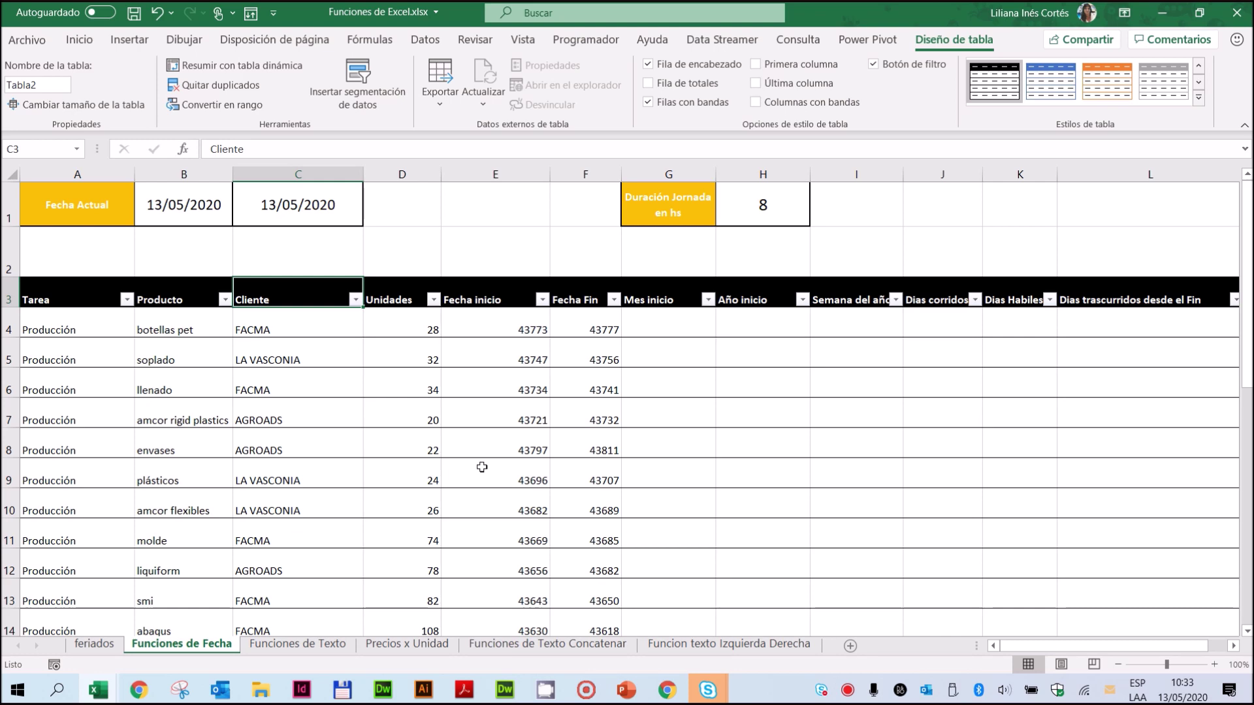
Select the Fecha inicio values as a cell range from E4 down to the table's last row
{"action": "left_click_drag", "start_coordinate": [510, 327], "coordinate": [513, 474]}
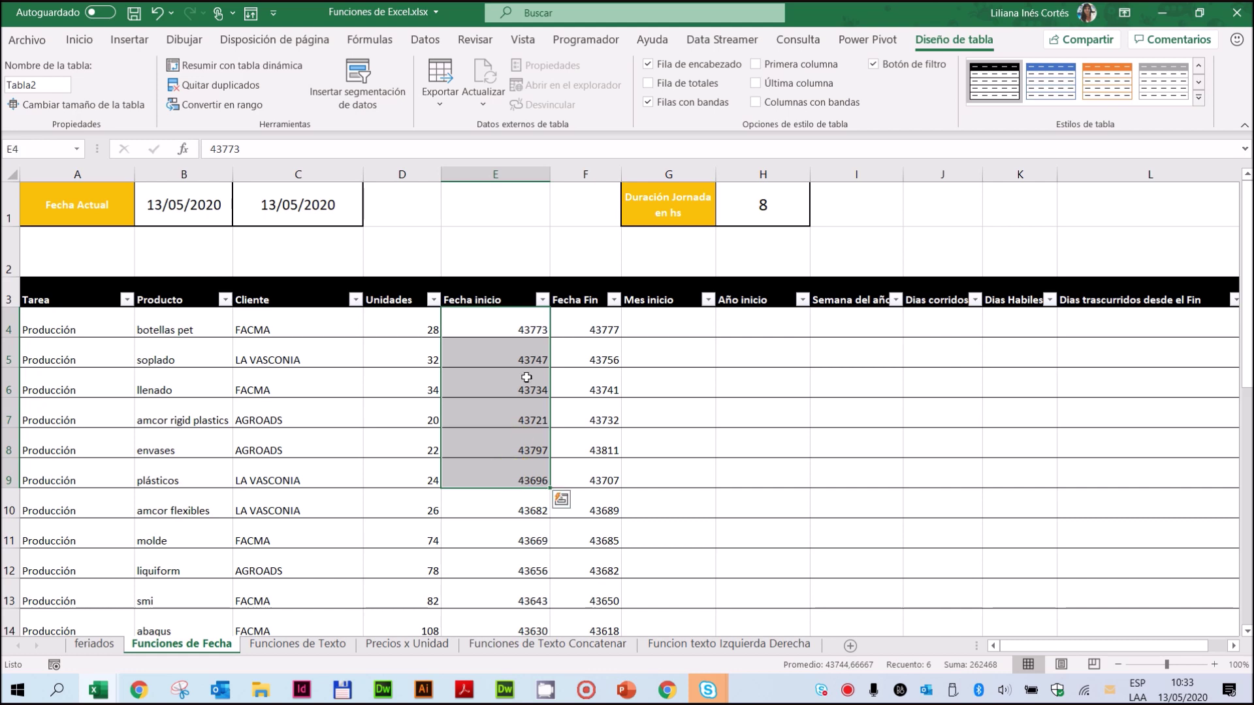
{"action": "left_click_drag", "start_coordinate": [522, 327], "coordinate": [512, 588]}
{"action": "scroll", "coordinate": [506, 350], "scroll_direction": "up", "scroll_amount": 6}
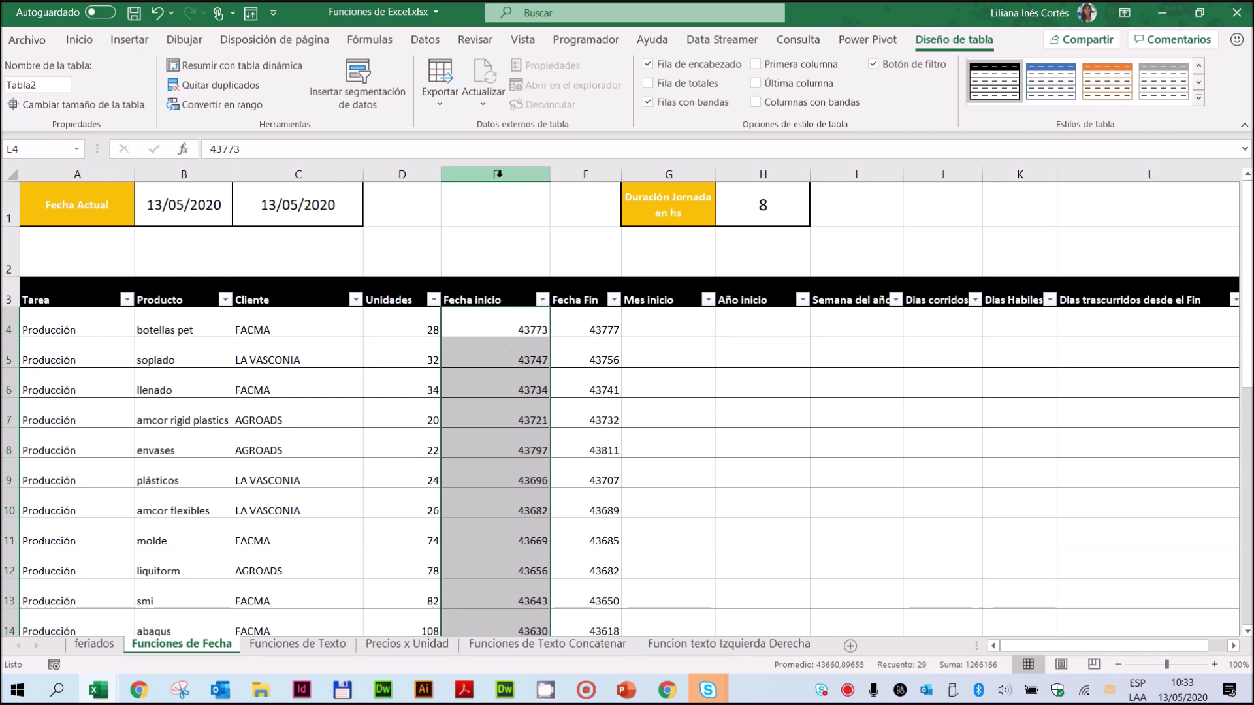
Select the entire sheet column E and review how far the selection extends below the table
{"action": "left_click", "coordinate": [497, 174]}
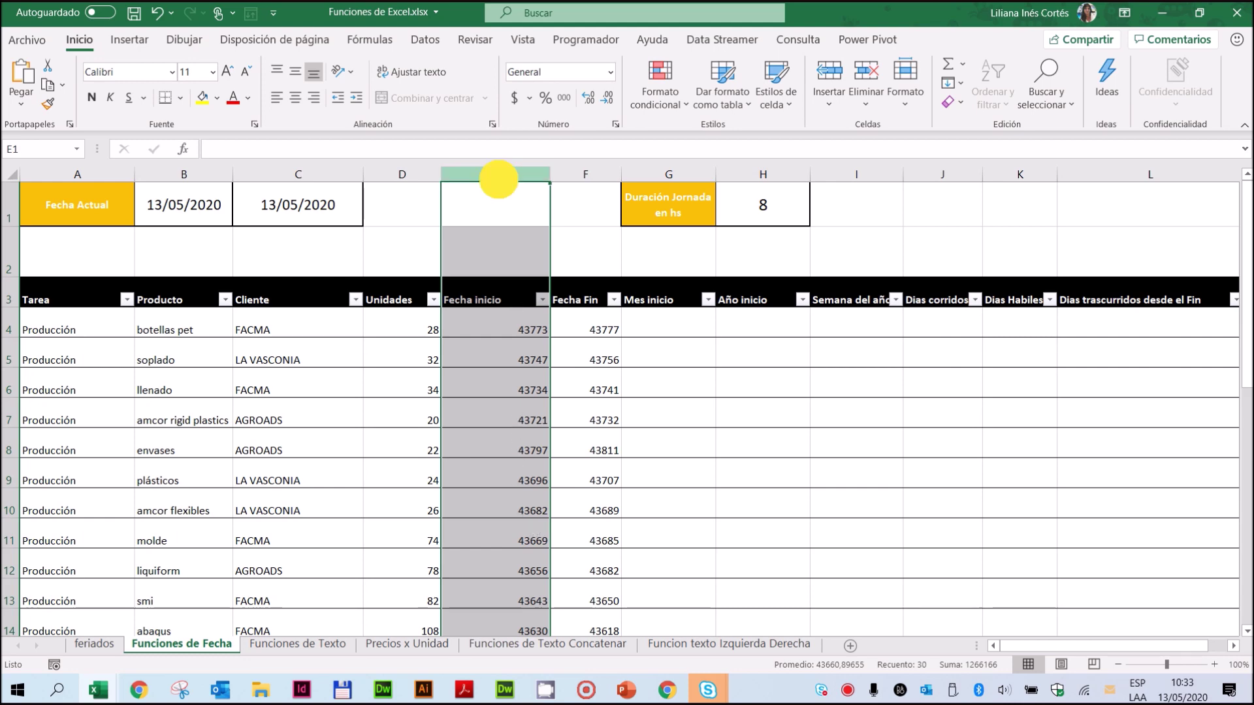
{"action": "scroll", "coordinate": [516, 319], "scroll_direction": "down", "scroll_amount": 5}
{"action": "scroll", "coordinate": [516, 320], "scroll_direction": "down", "scroll_amount": 8}
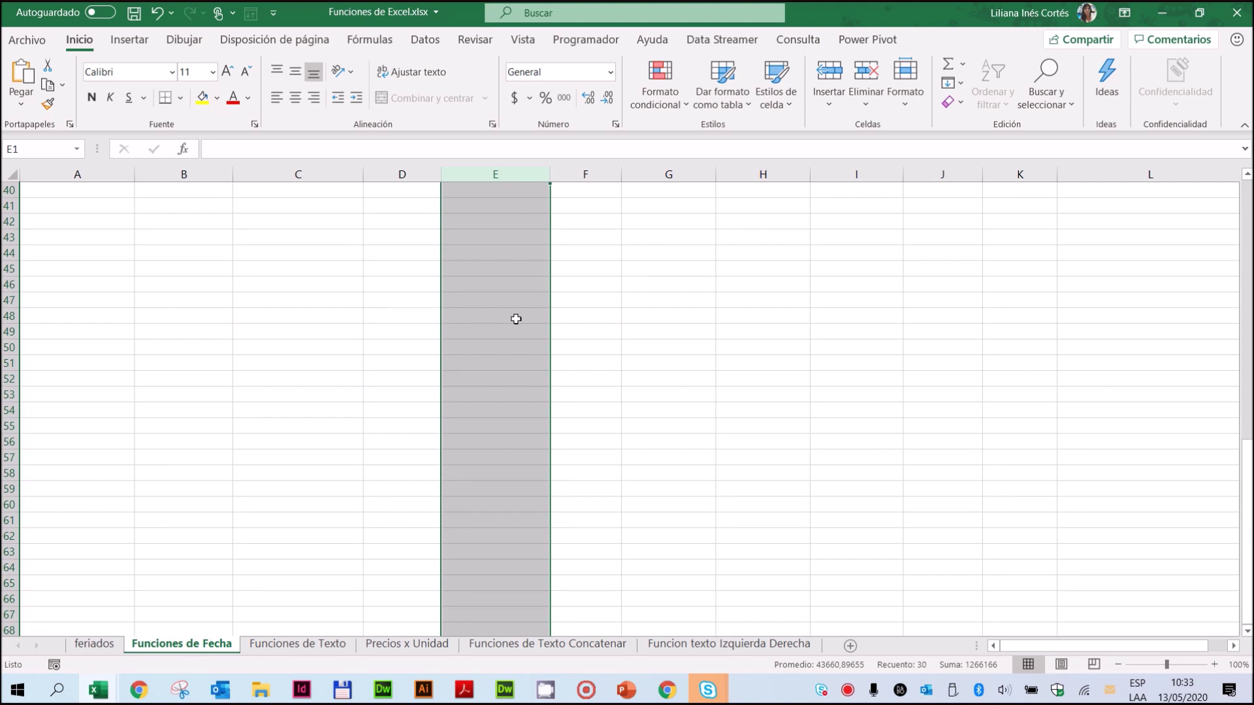
{"action": "scroll", "coordinate": [516, 319], "scroll_direction": "down", "scroll_amount": 20}
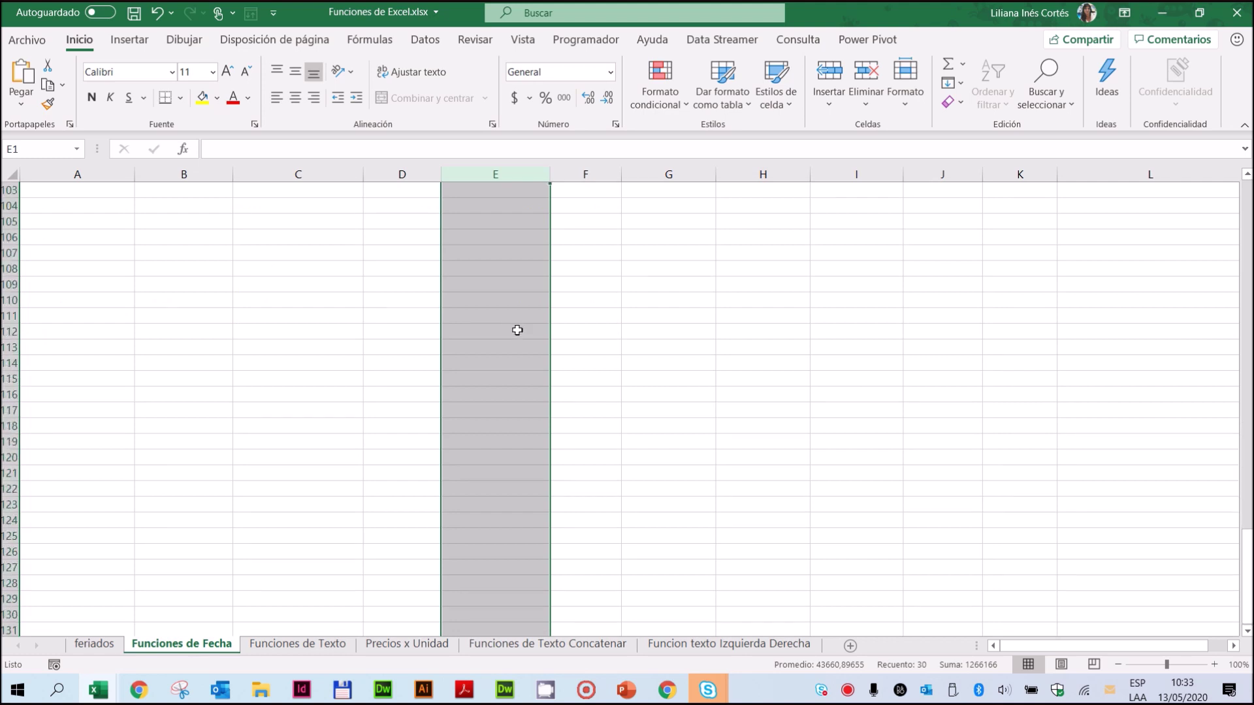
{"action": "scroll", "coordinate": [503, 305], "scroll_direction": "up", "scroll_amount": 20}
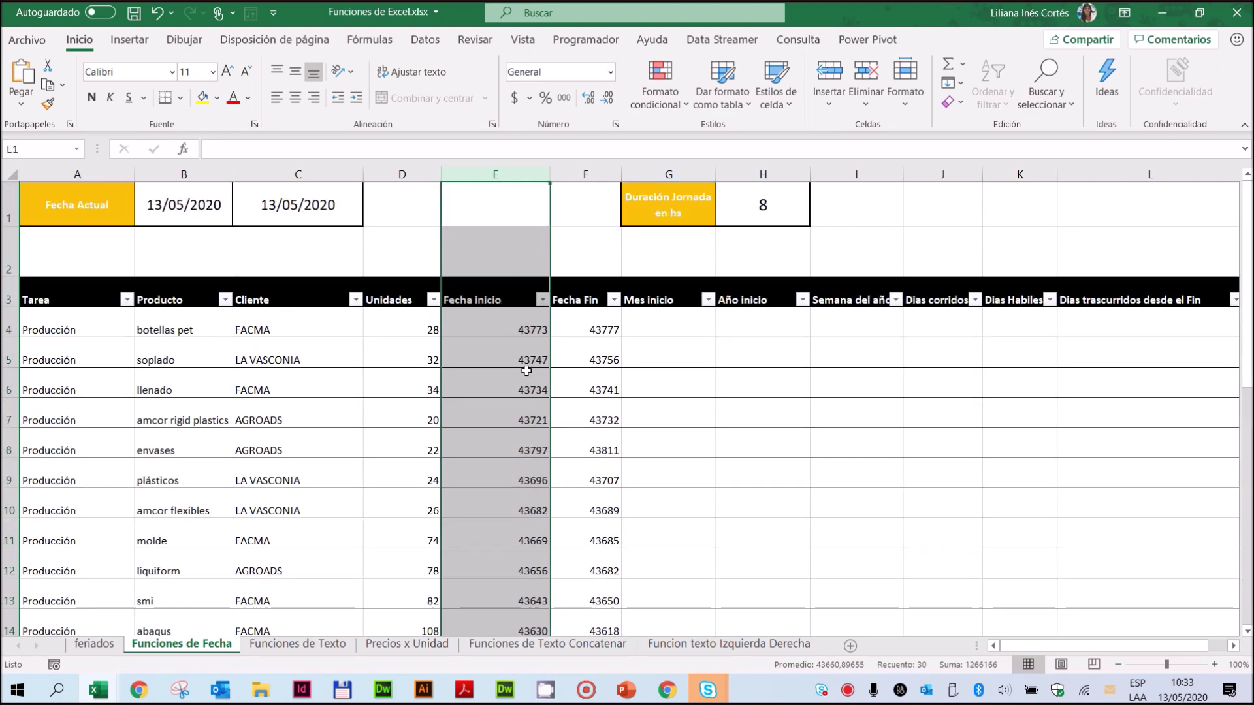
Select only the table's Fecha inicio data, E4:E32, without its heading
{"action": "left_click", "coordinate": [526, 371]}
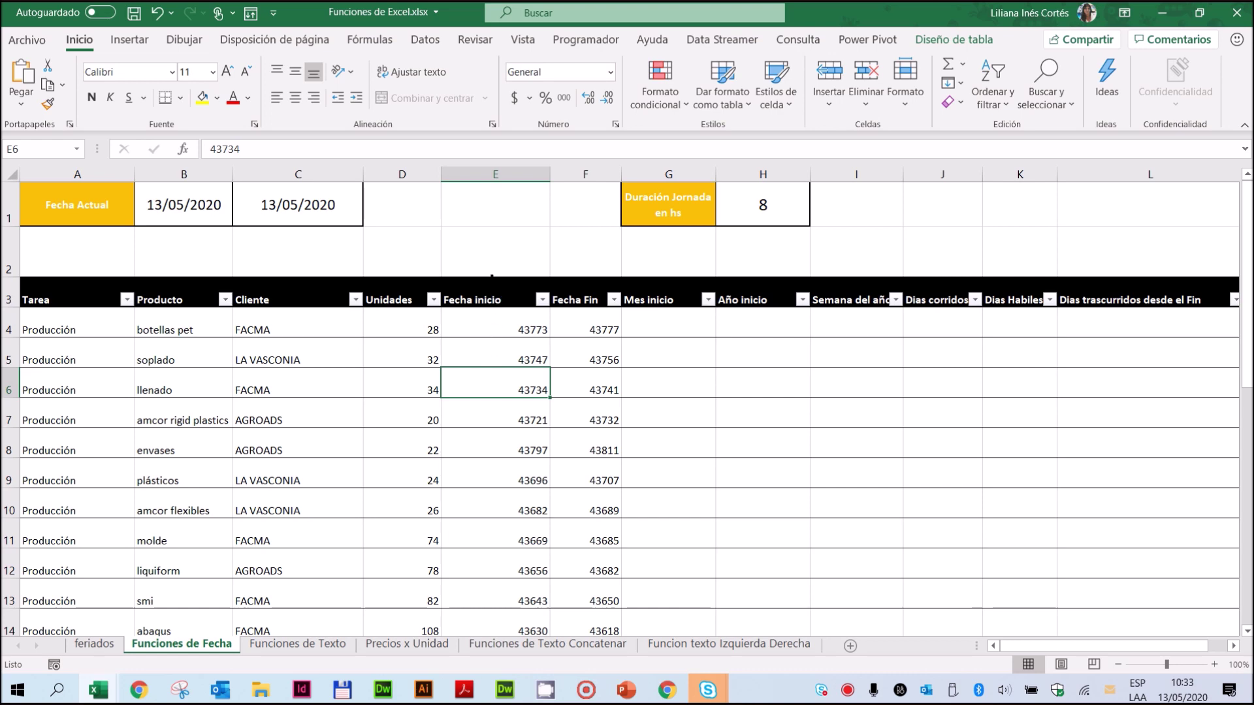
{"action": "left_click", "coordinate": [491, 277]}
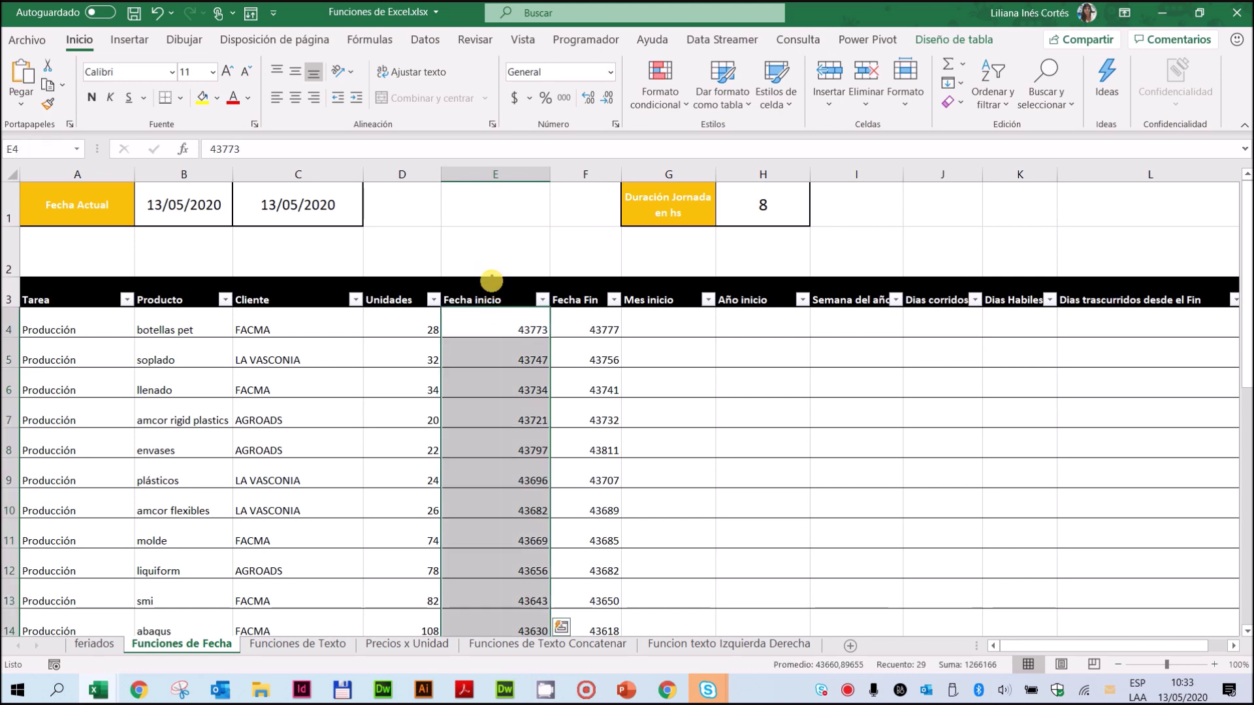
Review the selected Fecha inicio data down to the table's last row
{"action": "scroll", "coordinate": [514, 357], "scroll_direction": "down", "scroll_amount": 7}
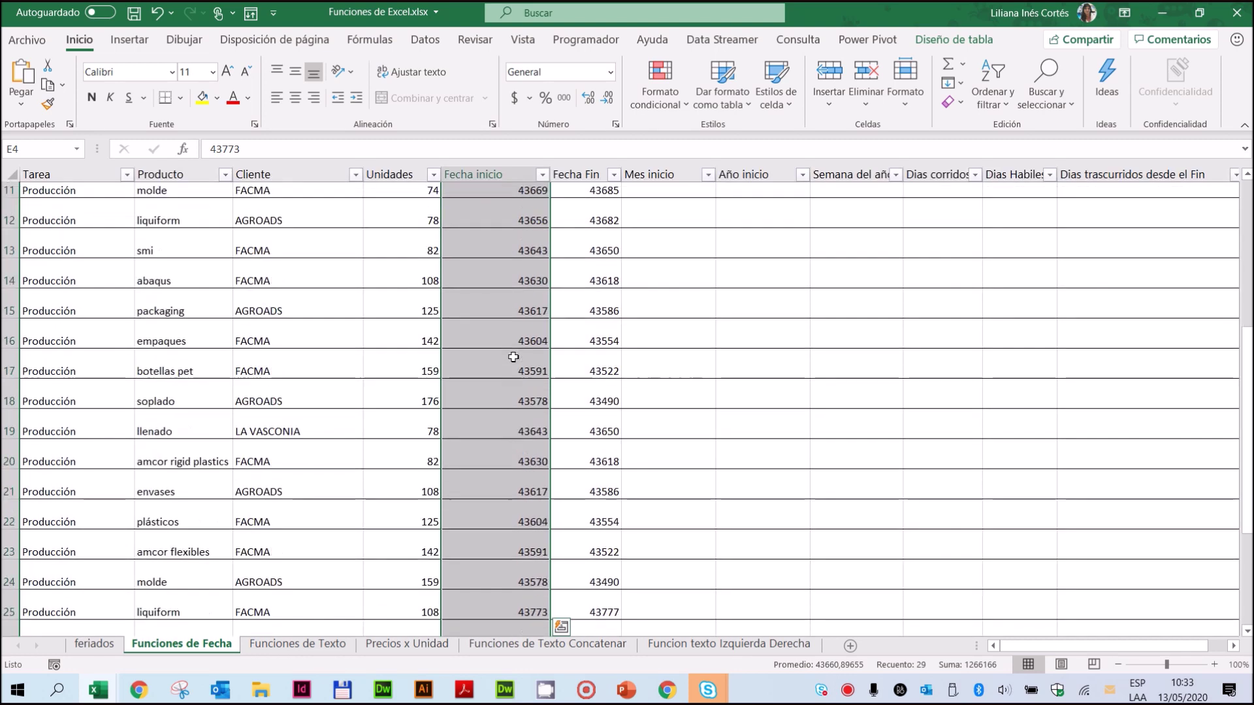
{"action": "scroll", "coordinate": [514, 357], "scroll_direction": "down", "scroll_amount": 1}
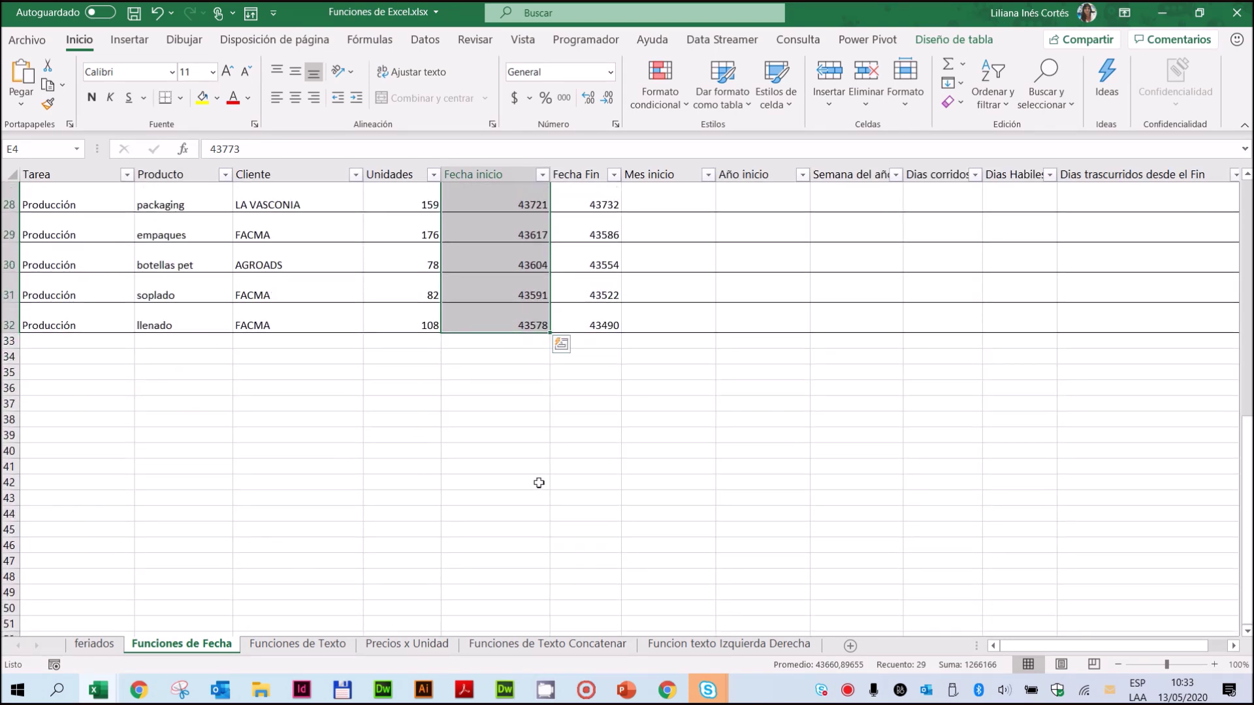
{"action": "scroll", "coordinate": [536, 477], "scroll_direction": "up", "scroll_amount": 9}
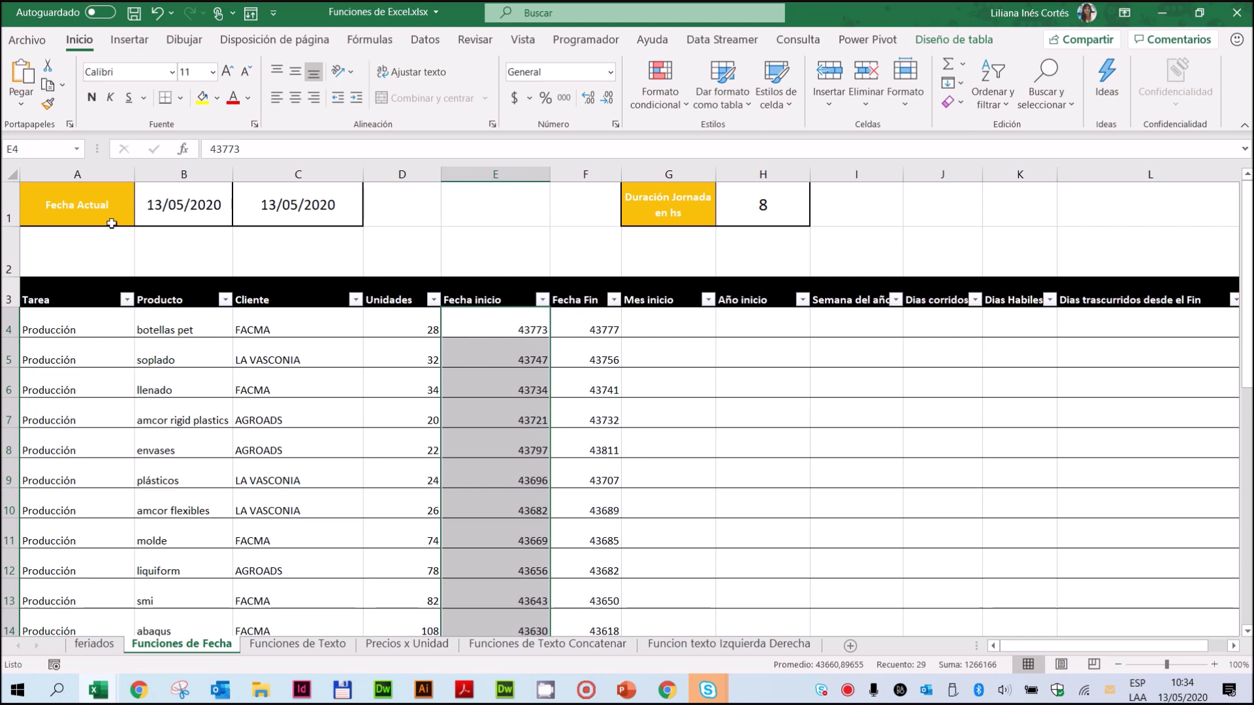
Delete sheet rows 1 and 2 above the table so its headings start in row 1
{"action": "left_click_drag", "start_coordinate": [11, 257], "coordinate": [10, 211]}
{"action": "right_click", "coordinate": [79, 213]}
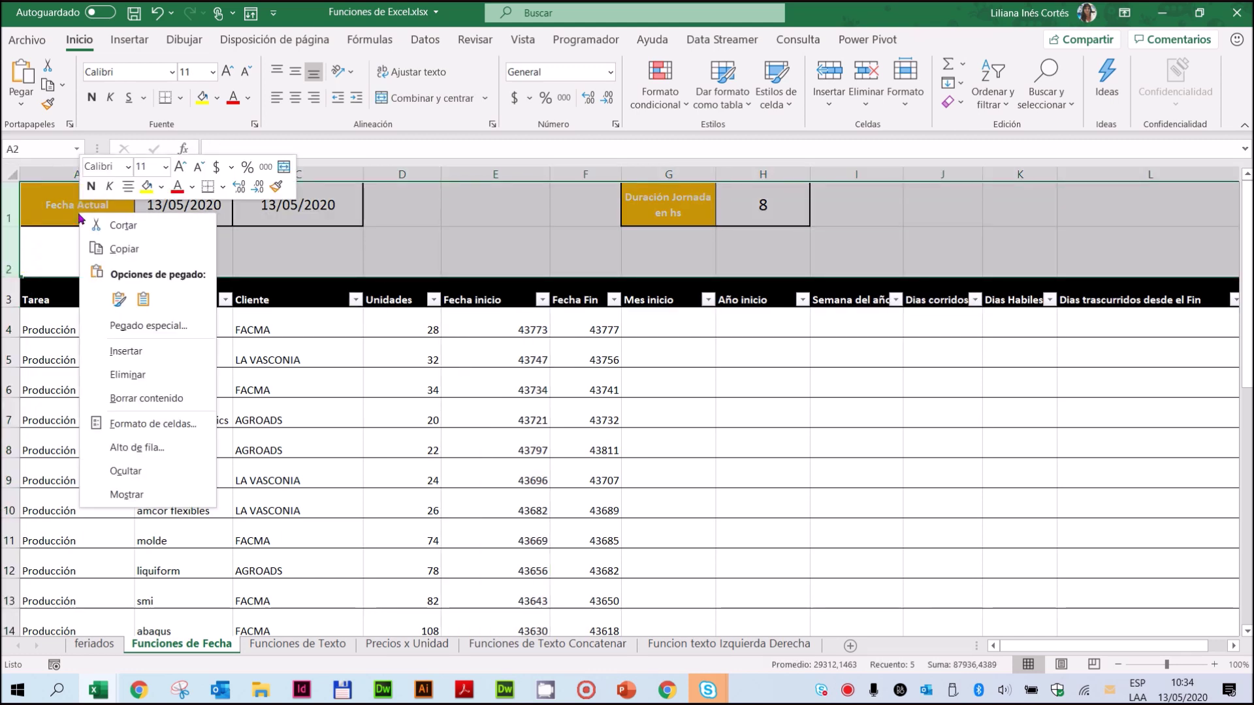
{"action": "left_click", "coordinate": [118, 373]}
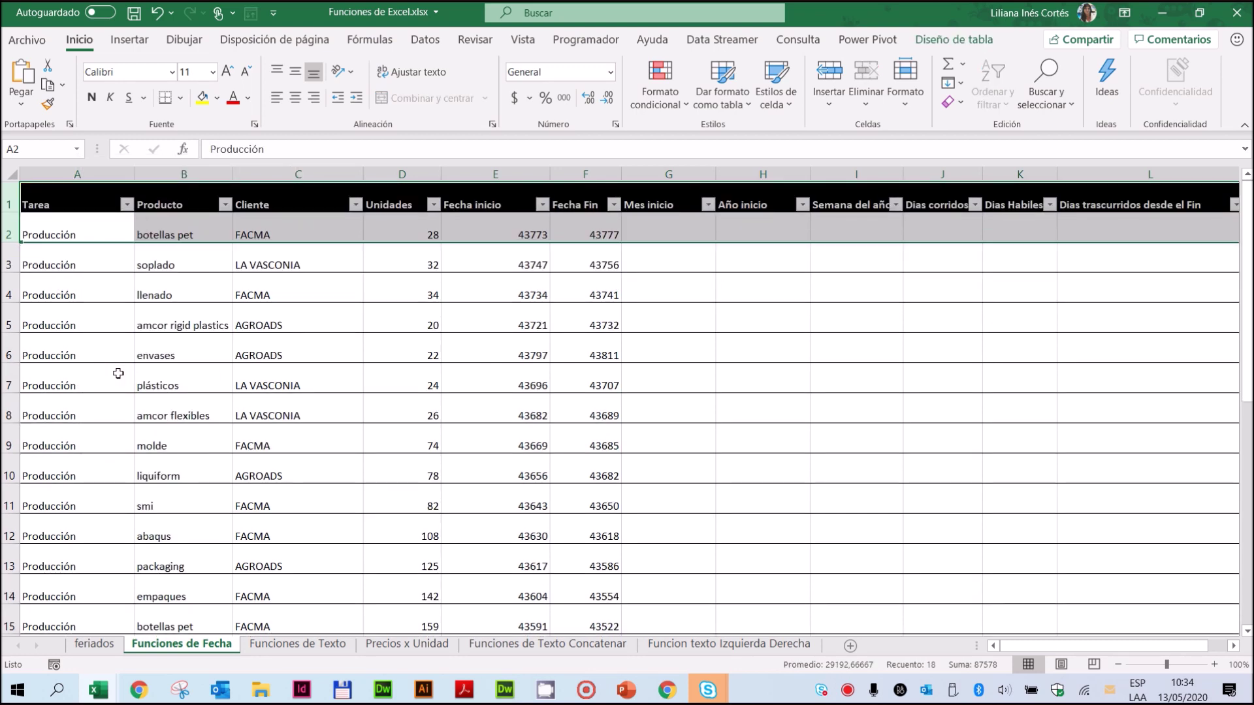
{"action": "left_click", "coordinate": [452, 408]}
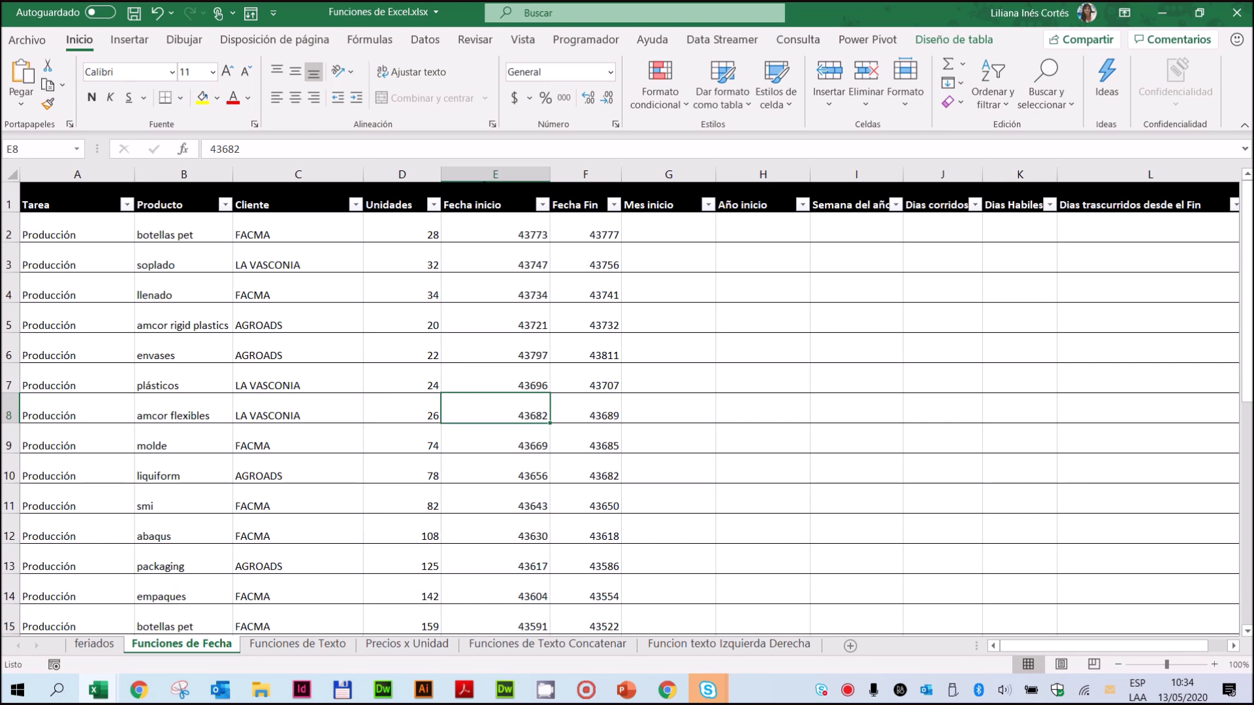
Select only the table's Fecha inicio data, E2:E30, and check where the selection ends
{"action": "left_click", "coordinate": [482, 196]}
{"action": "scroll", "coordinate": [481, 285], "scroll_direction": "down", "scroll_amount": 9}
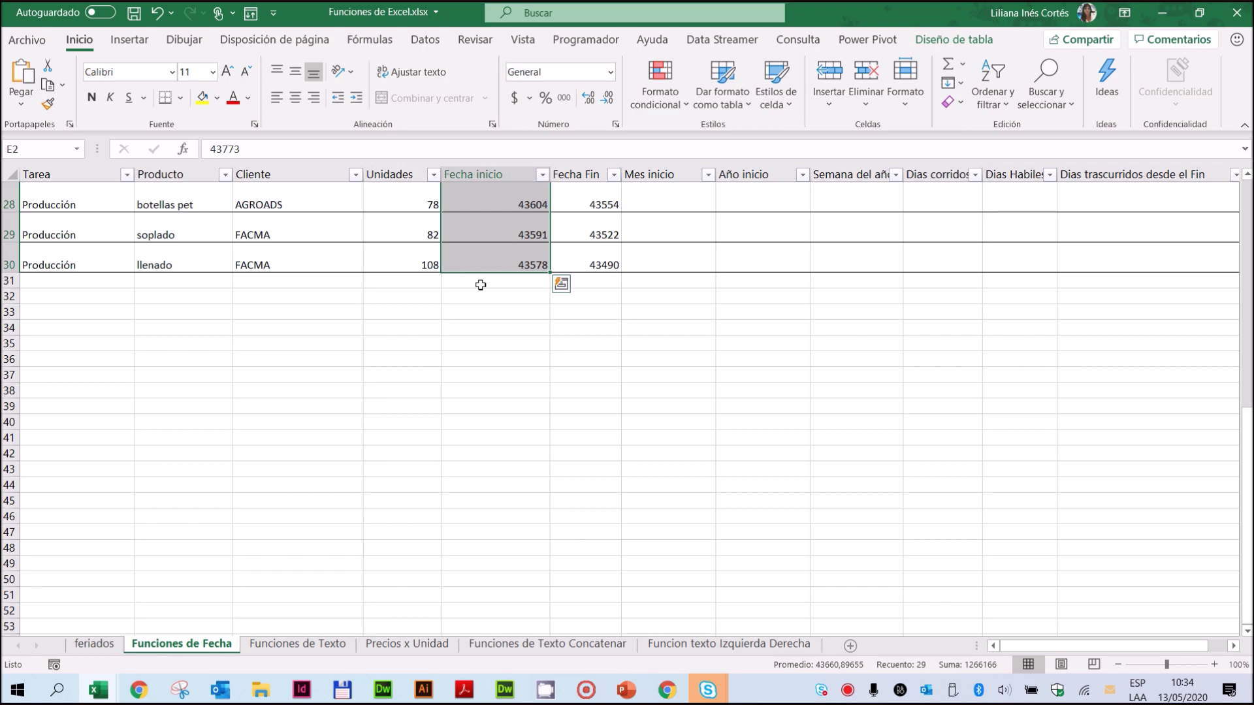
{"action": "scroll", "coordinate": [481, 285], "scroll_direction": "up", "scroll_amount": 9}
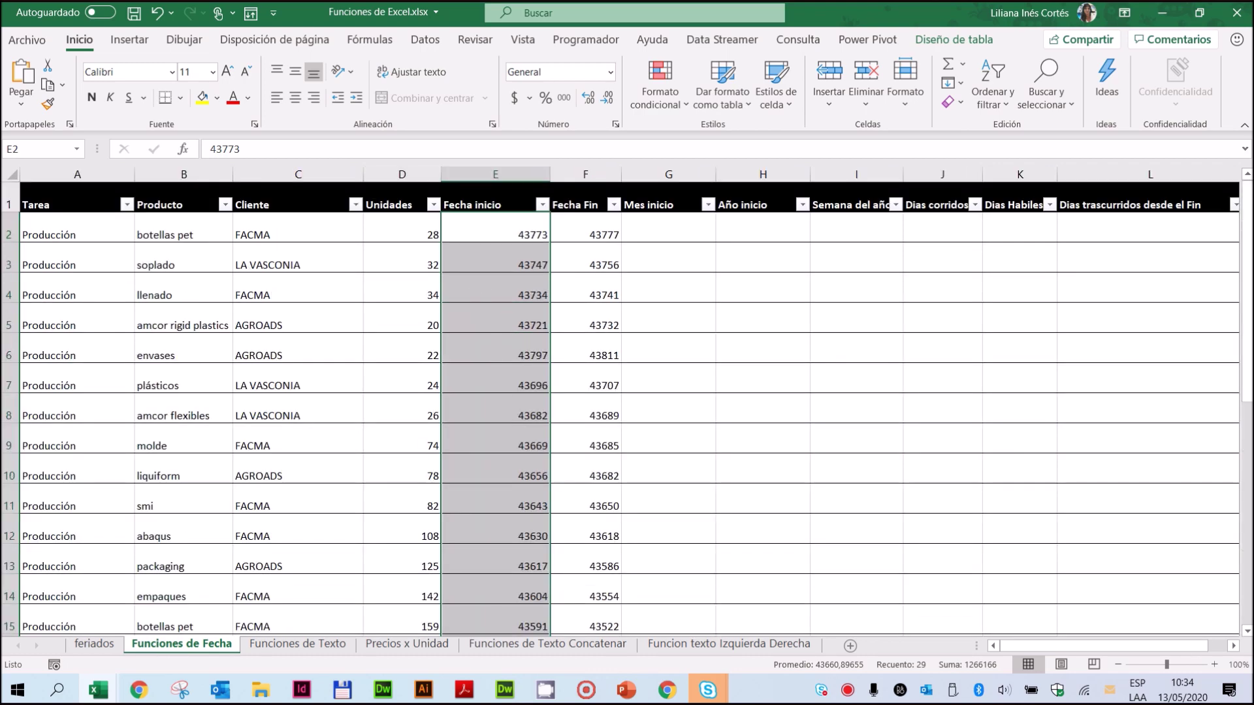
Insert one empty sheet row above the table's heading row
{"action": "left_click", "coordinate": [11, 206]}
{"action": "right_click", "coordinate": [11, 213]}
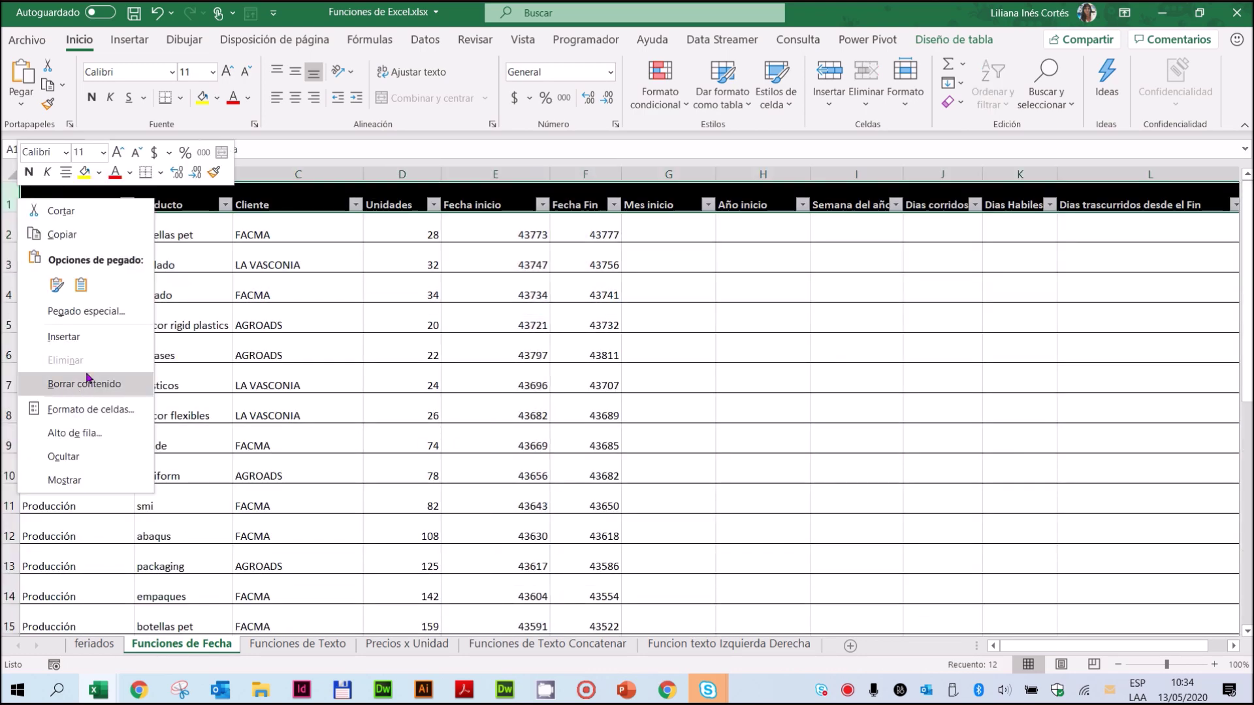
{"action": "left_click", "coordinate": [71, 336]}
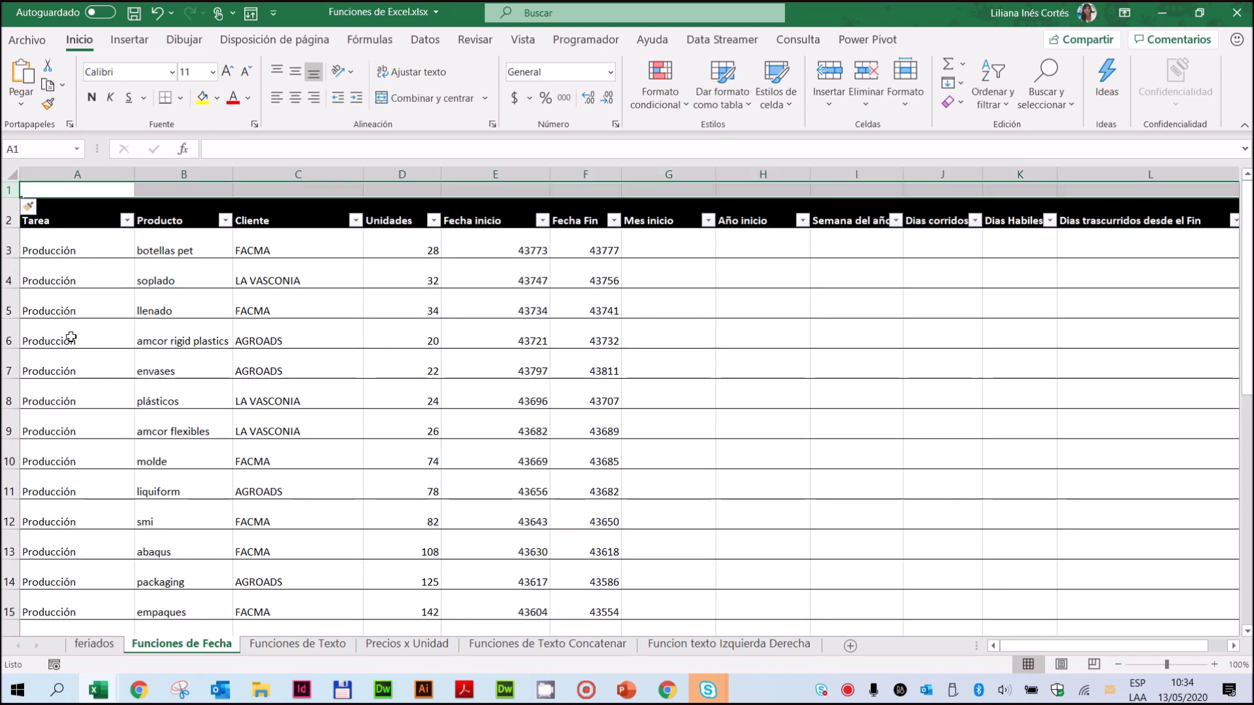
{"action": "left_click", "coordinate": [445, 373]}
Format the table's Fecha inicio and Fecha Fin data together as Fecha corta and slightly widen the Fecha Fin column
{"action": "left_click", "coordinate": [493, 199]}
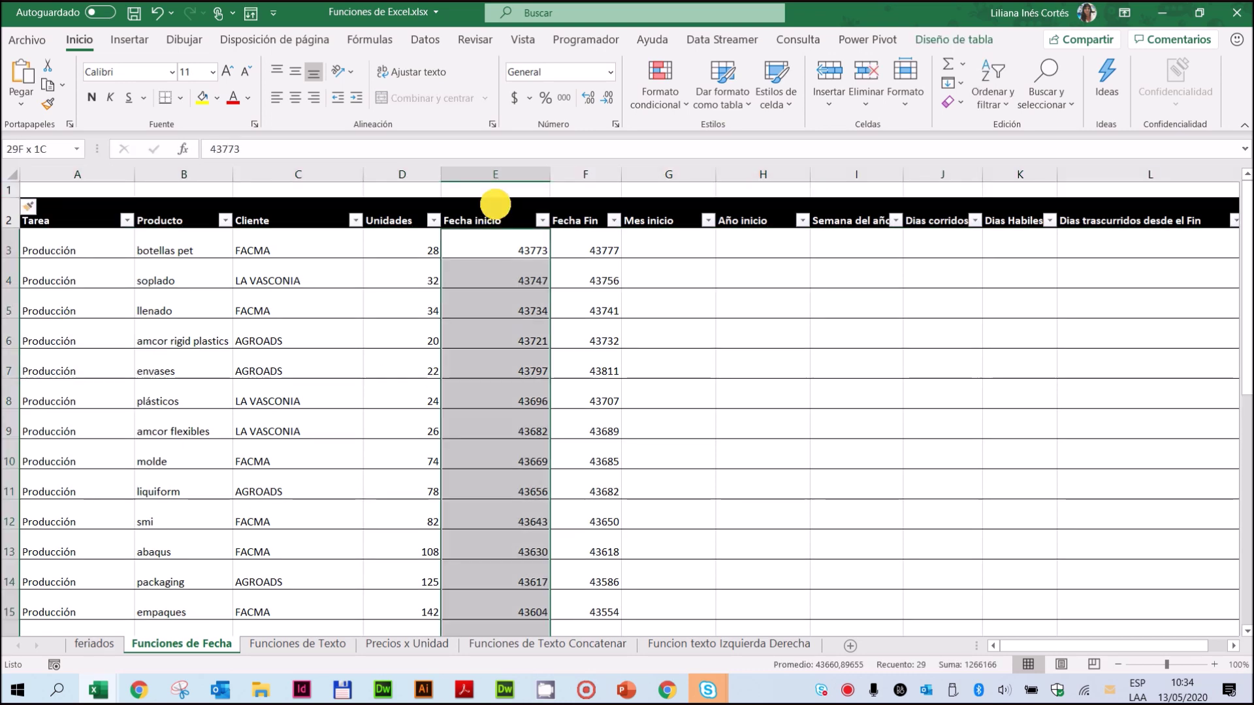
{"action": "left_click", "coordinate": [581, 196]}
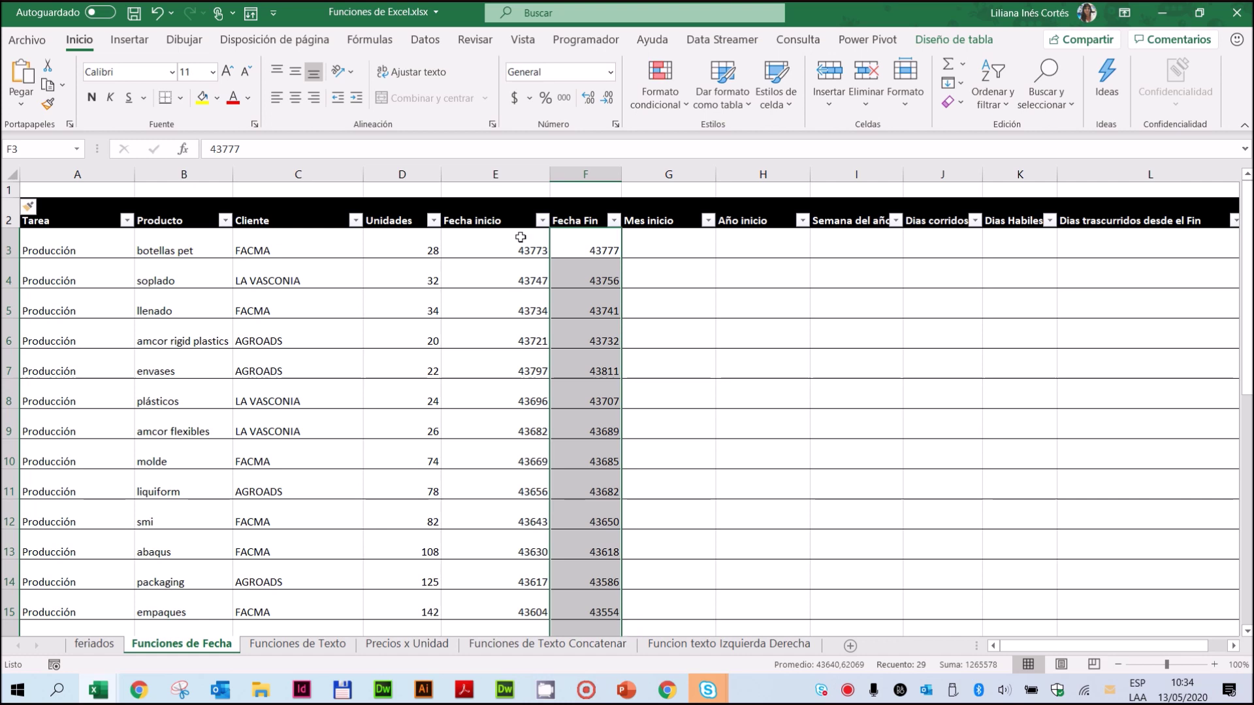
{"action": "left_click", "coordinate": [494, 196]}
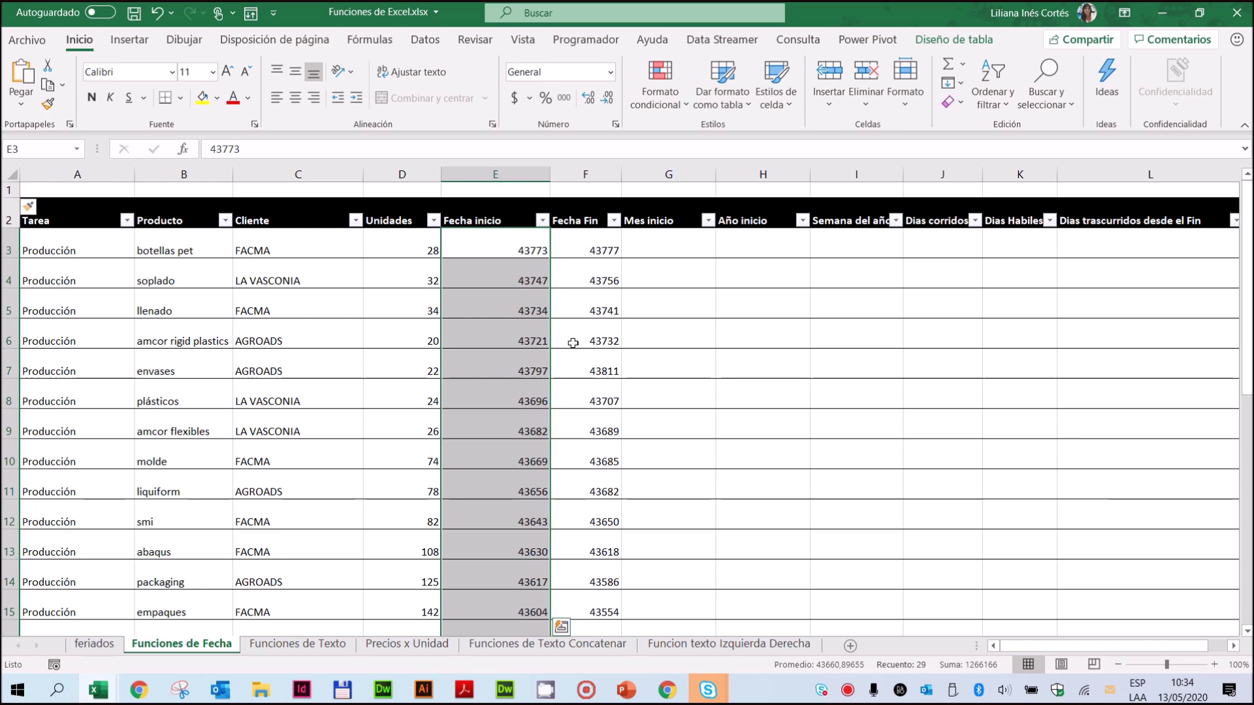
{"action": "left_click", "coordinate": [579, 196], "text": "ctrl"}
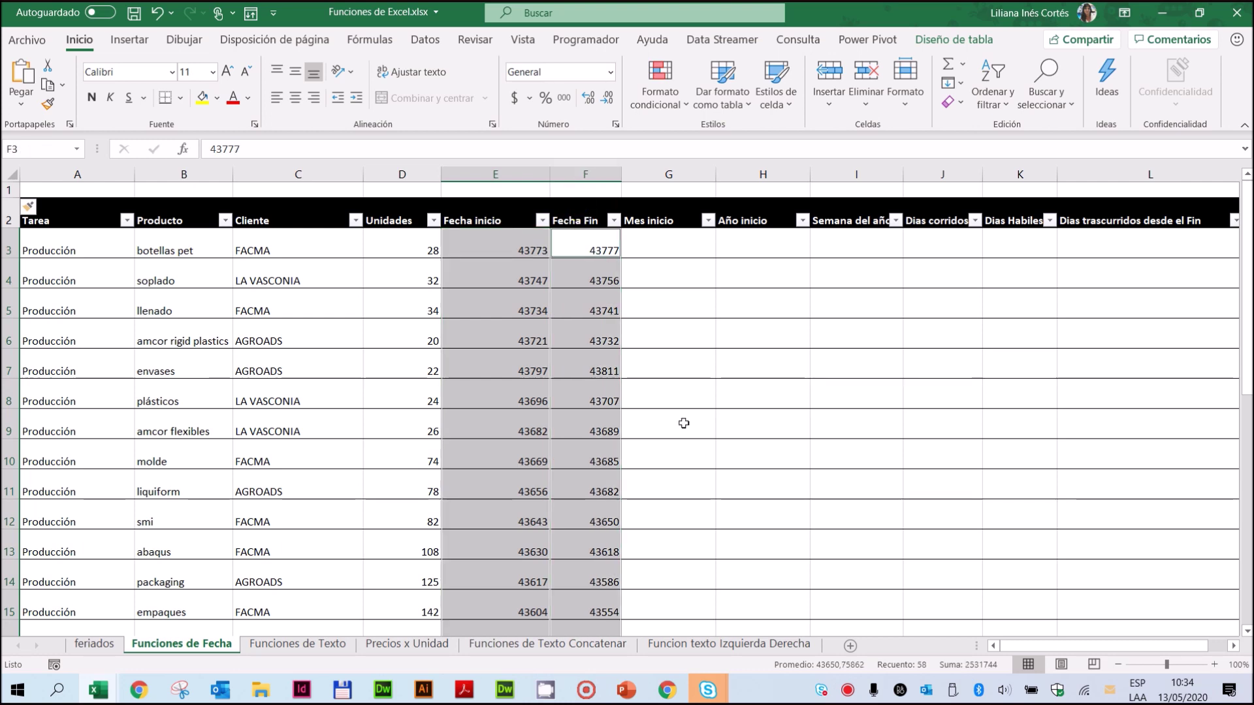
{"action": "left_click", "coordinate": [610, 73]}
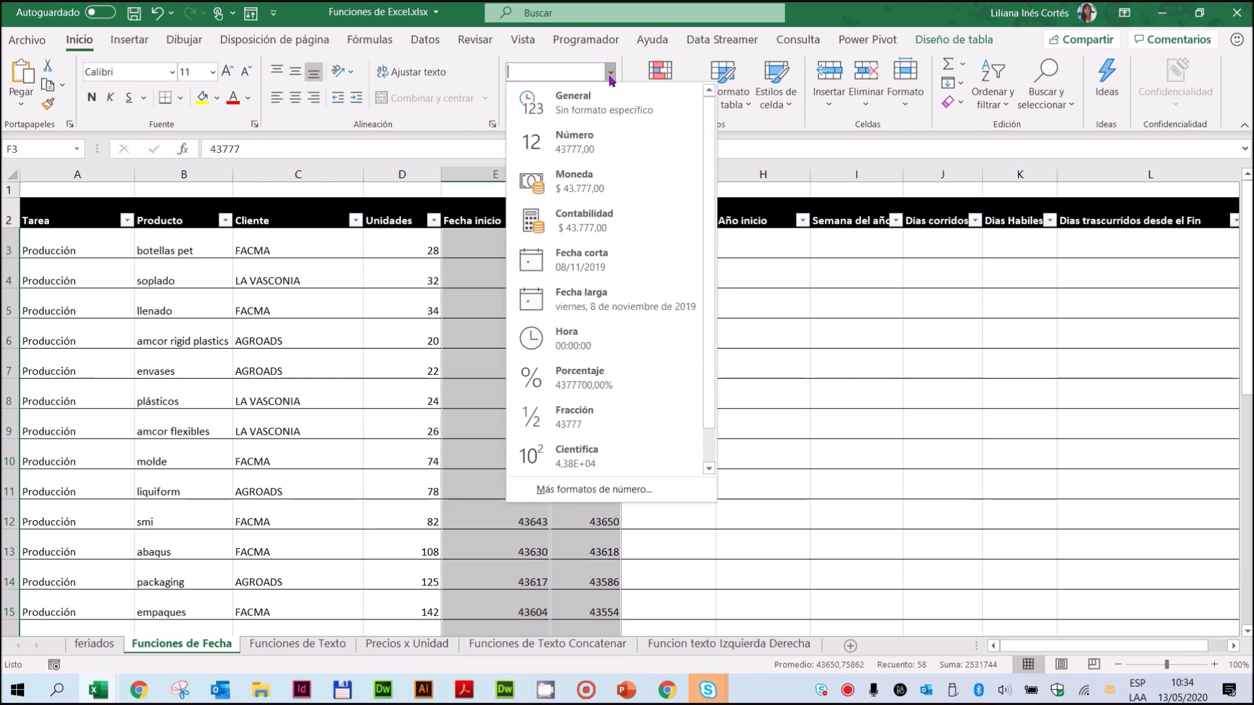
{"action": "left_click", "coordinate": [589, 261]}
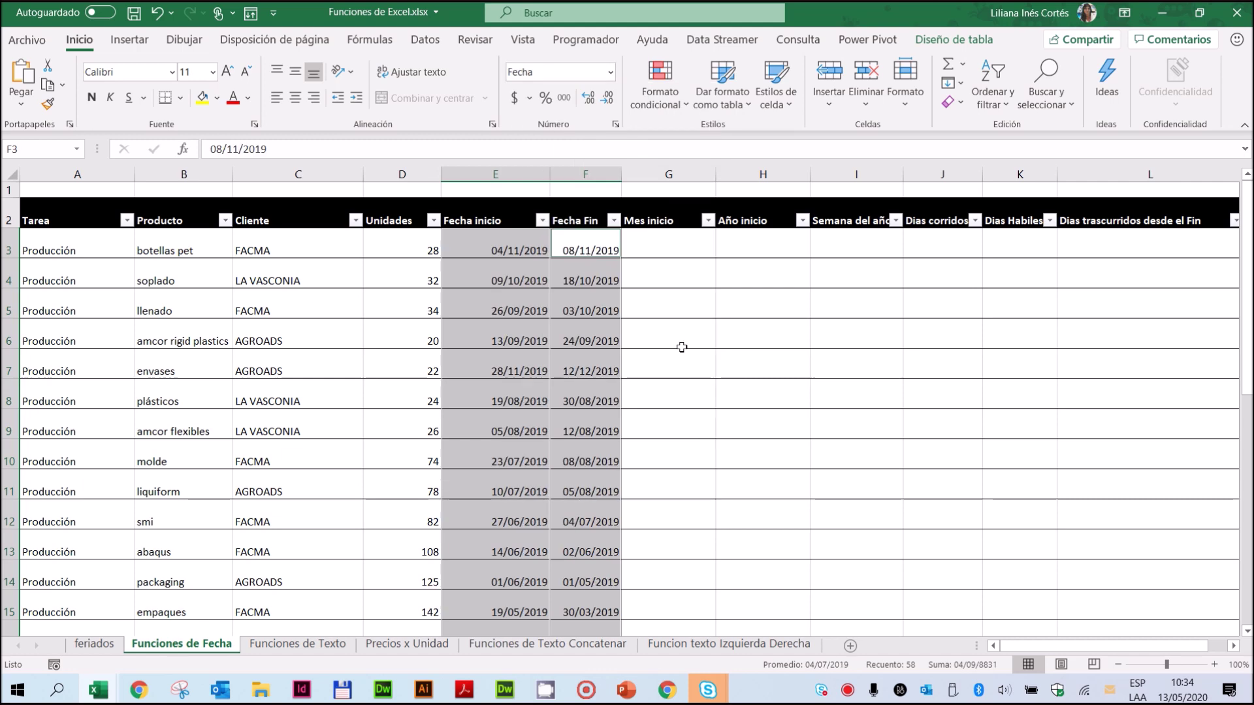
{"action": "left_click_drag", "start_coordinate": [622, 174], "coordinate": [631, 172]}
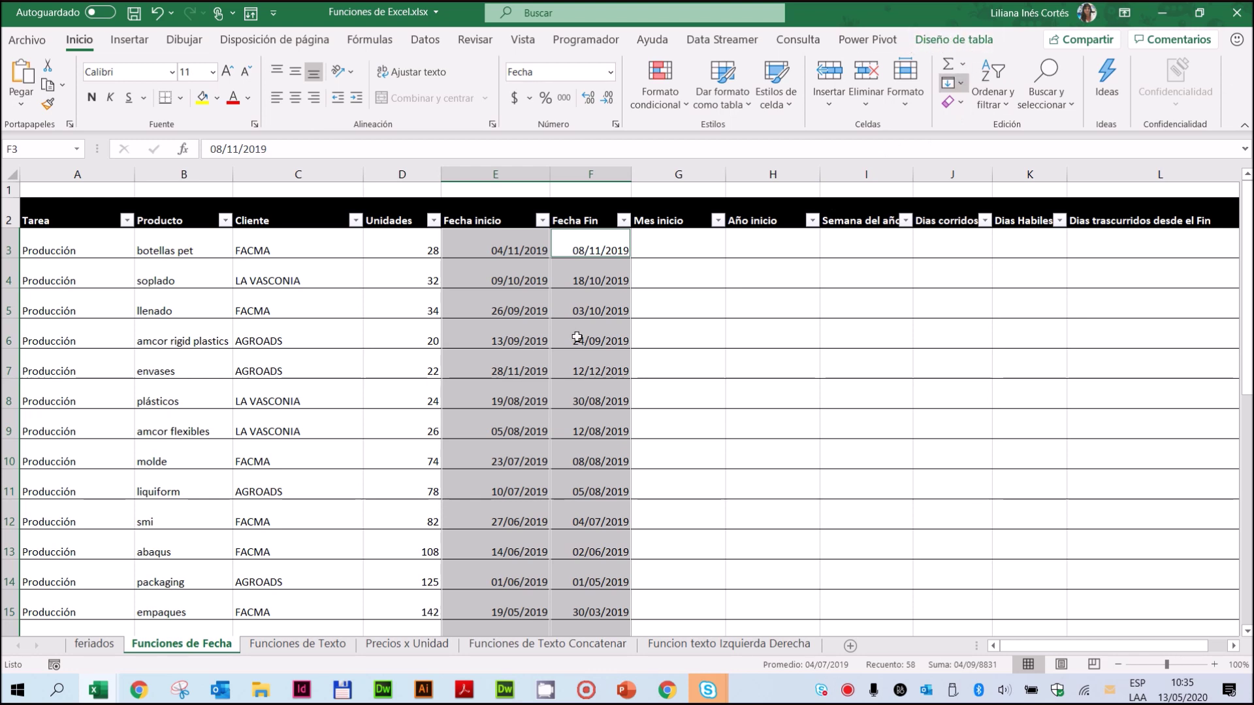
{"action": "left_click", "coordinate": [389, 373]}
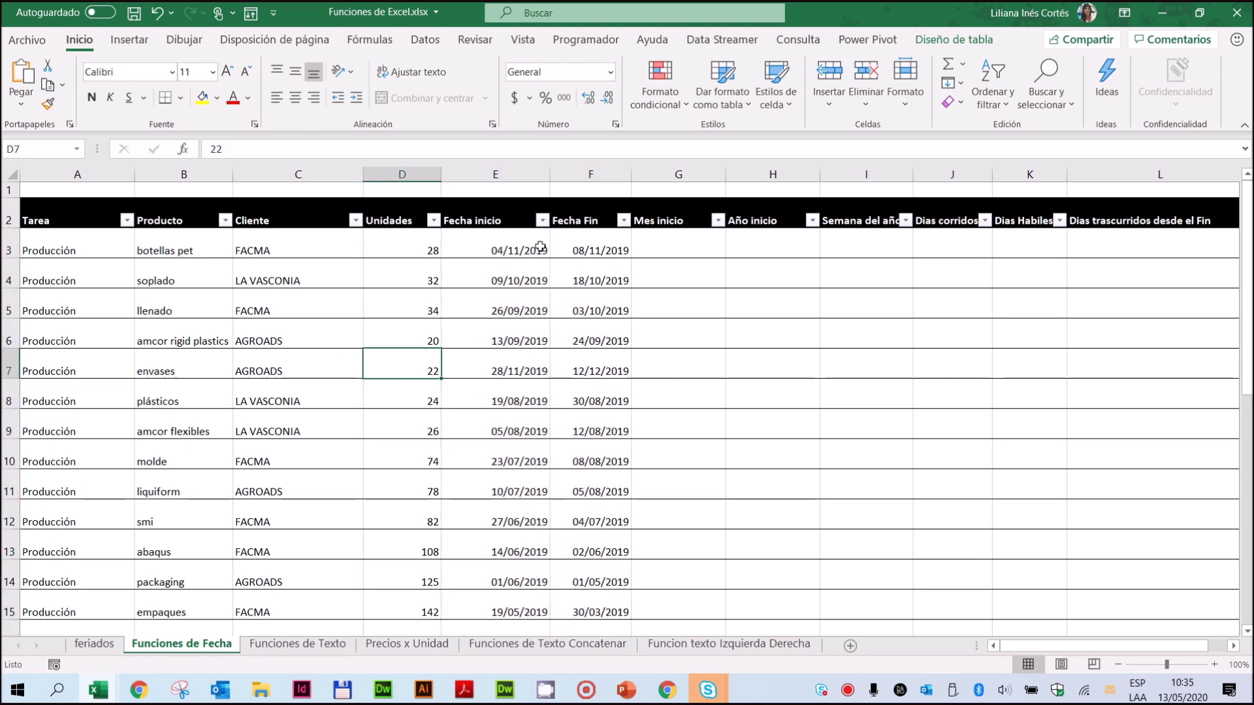
Compare the availability of the table design tools with a cell inside and a cell outside the table active
{"action": "left_click", "coordinate": [975, 45]}
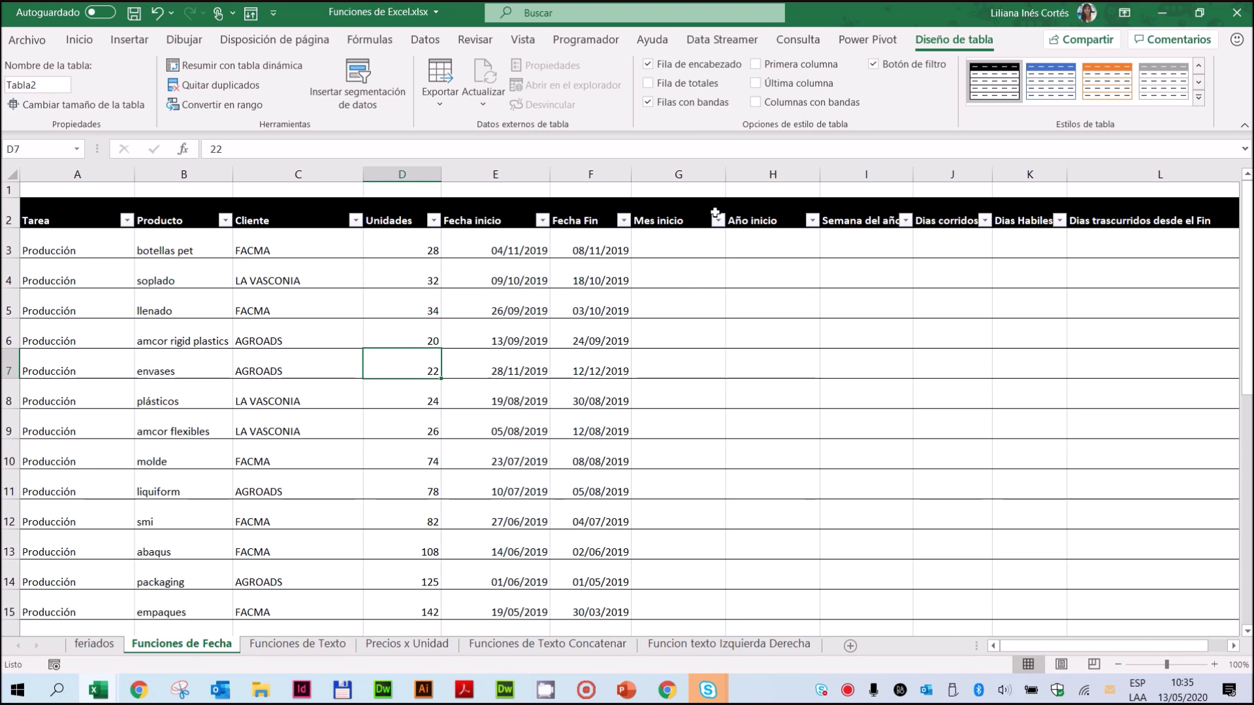
{"action": "left_click", "coordinate": [700, 192]}
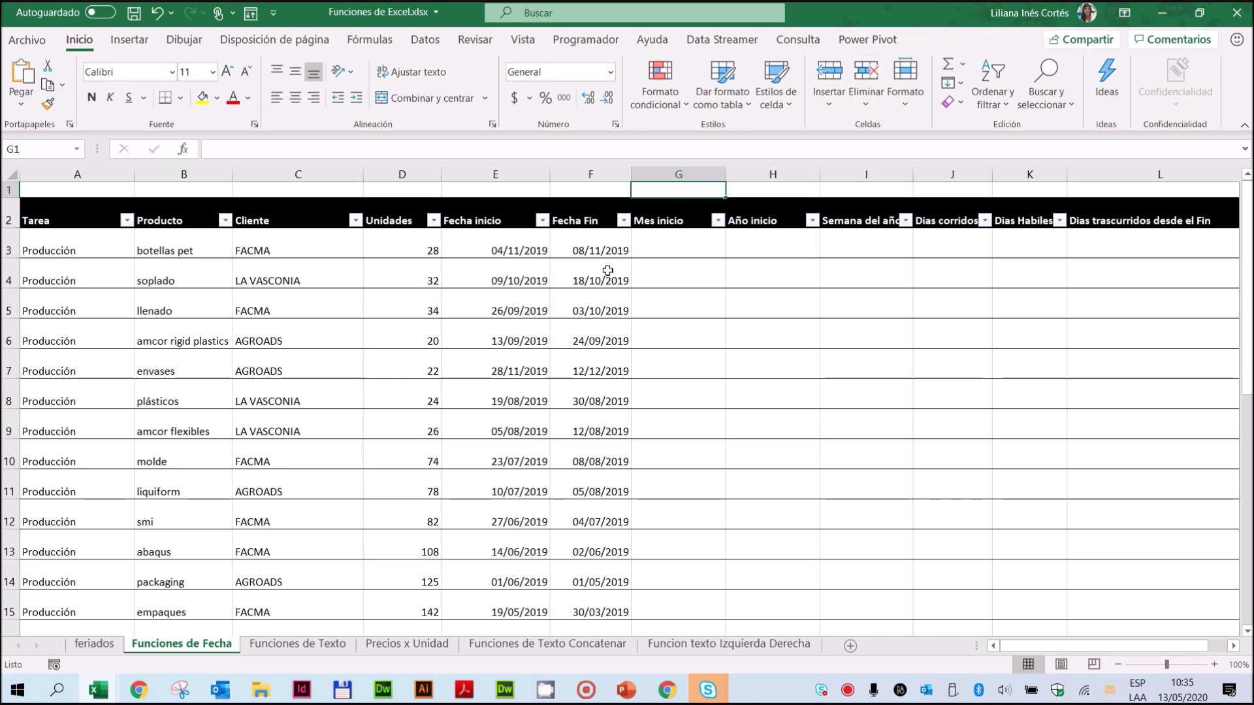
{"action": "left_click", "coordinate": [586, 303]}
{"action": "left_click", "coordinate": [934, 40]}
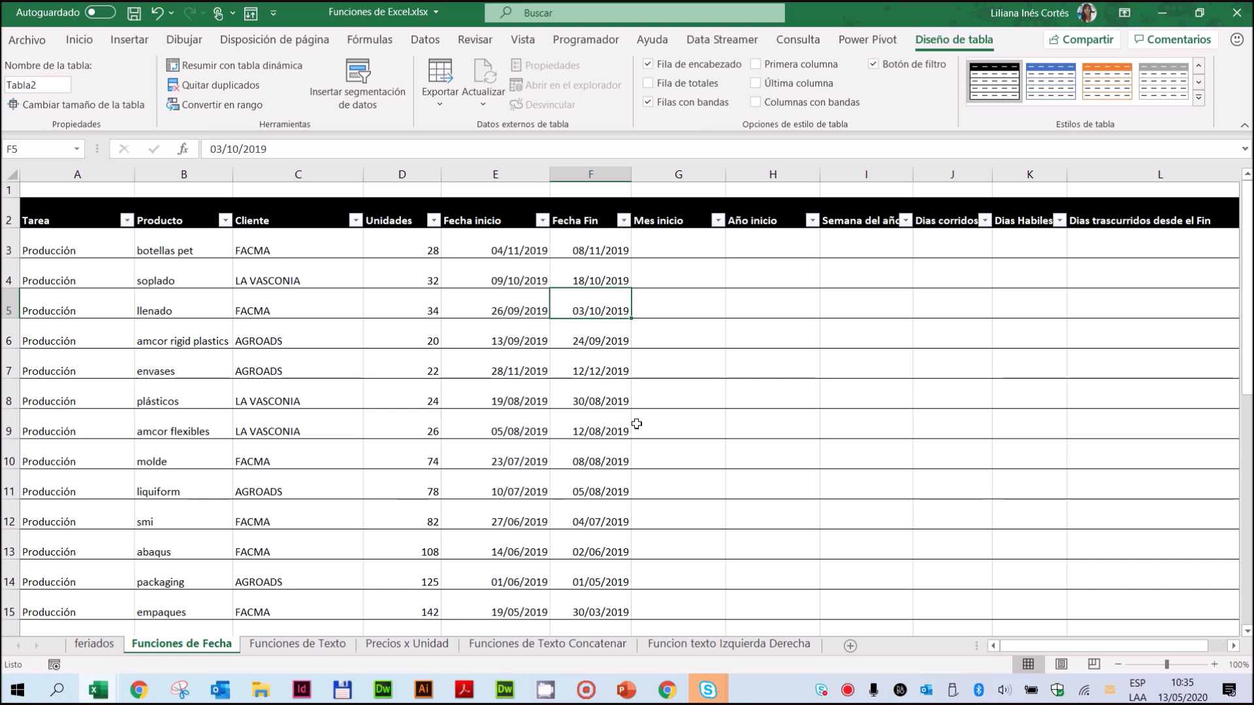
{"action": "left_click", "coordinate": [868, 41]}
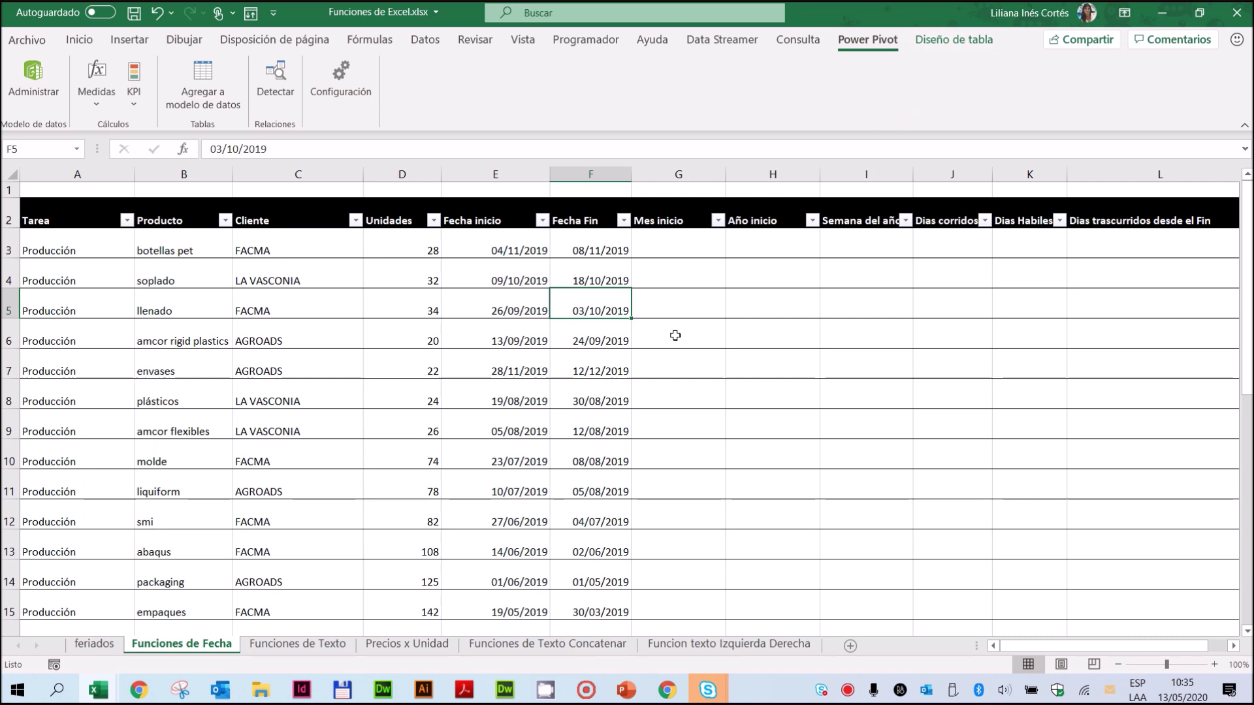
Apply the blue banded style from the first row of the Medio table styles to the table
{"action": "left_click", "coordinate": [955, 40]}
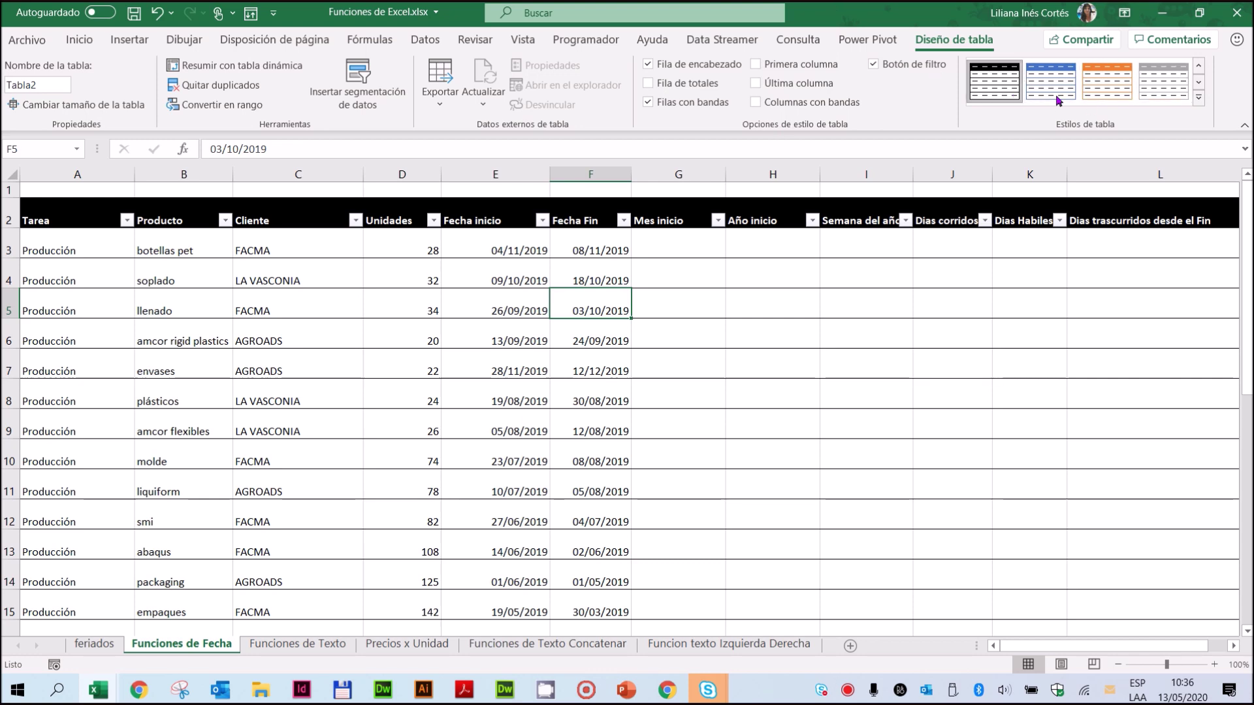
{"action": "left_click", "coordinate": [1199, 97]}
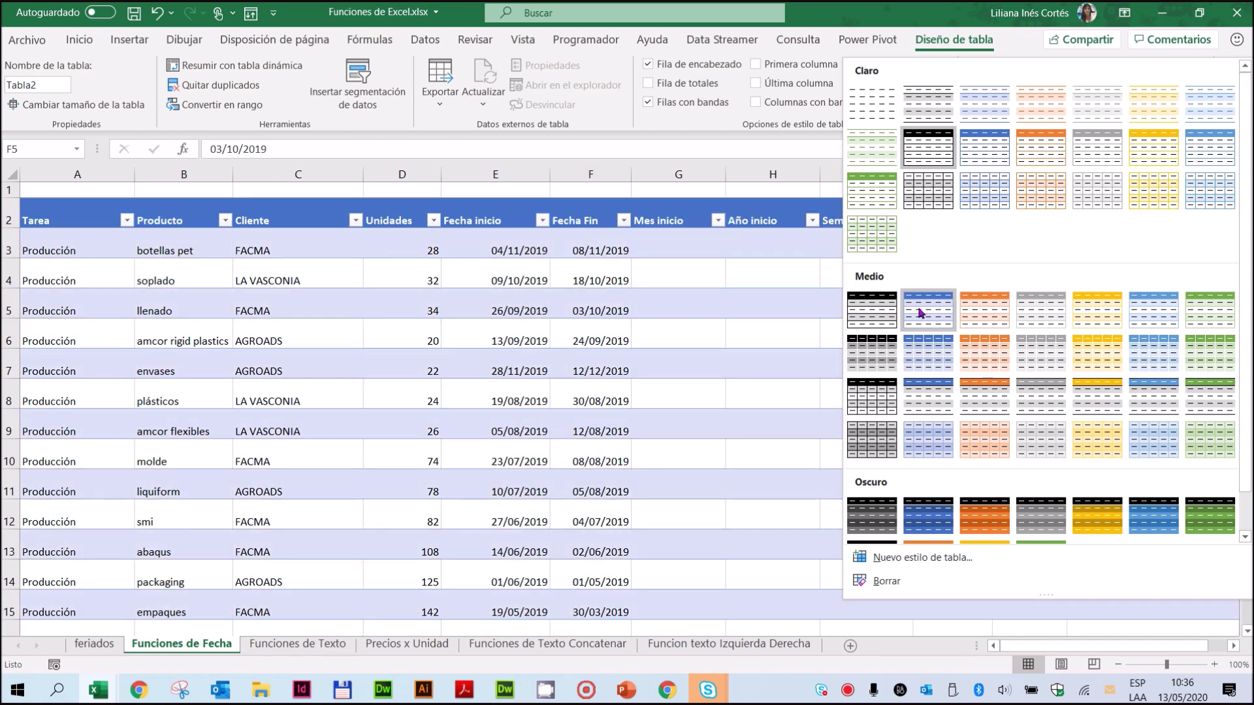
{"action": "left_click", "coordinate": [928, 311]}
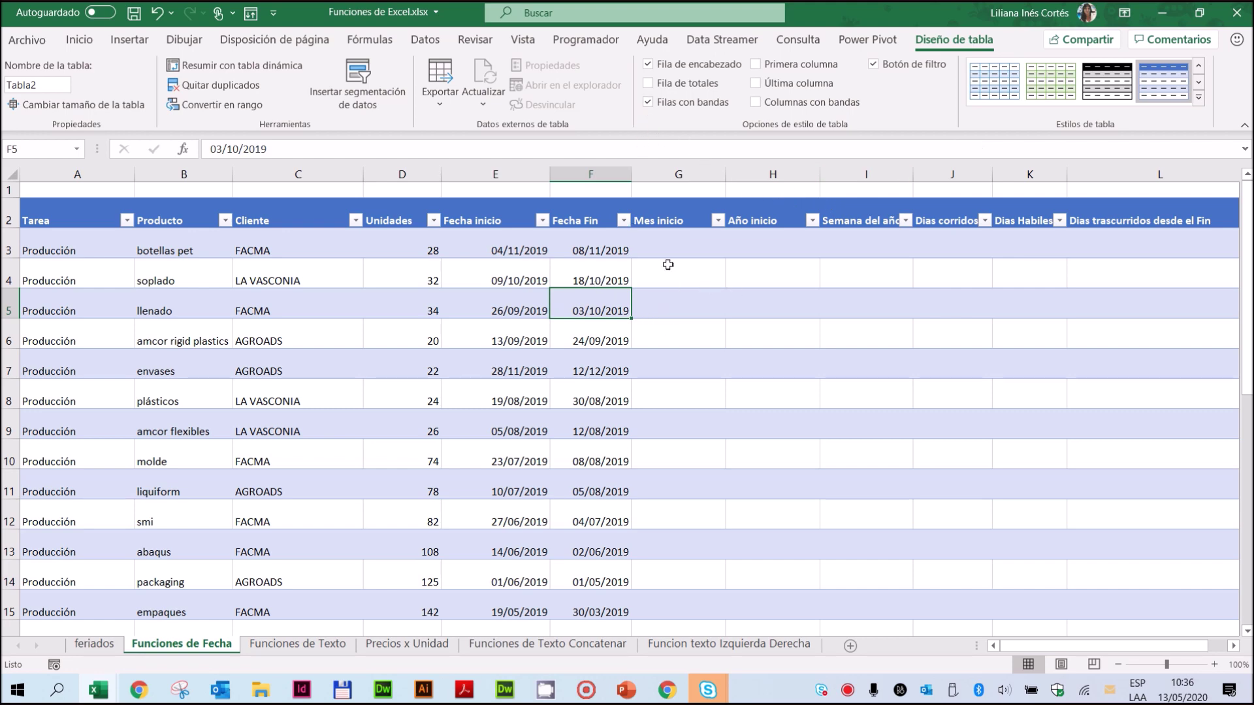
Try switching the table's banded rows and banded columns on and off, returning to banded rows only
{"action": "left_click", "coordinate": [647, 102]}
{"action": "left_click", "coordinate": [647, 103]}
{"action": "left_click", "coordinate": [756, 102]}
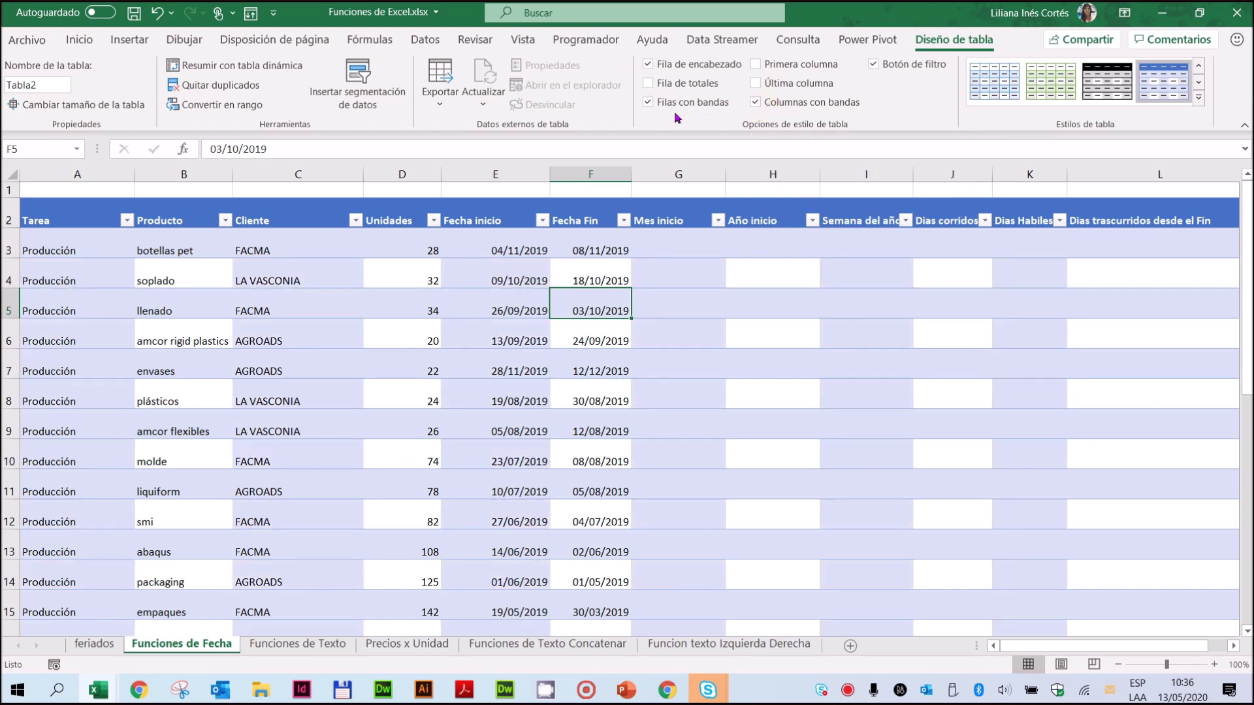
{"action": "left_click", "coordinate": [647, 102]}
{"action": "left_click", "coordinate": [648, 102]}
{"action": "left_click", "coordinate": [755, 103]}
Try the special formatting for the table's first column and last column, leaving both options off
{"action": "left_click", "coordinate": [756, 64]}
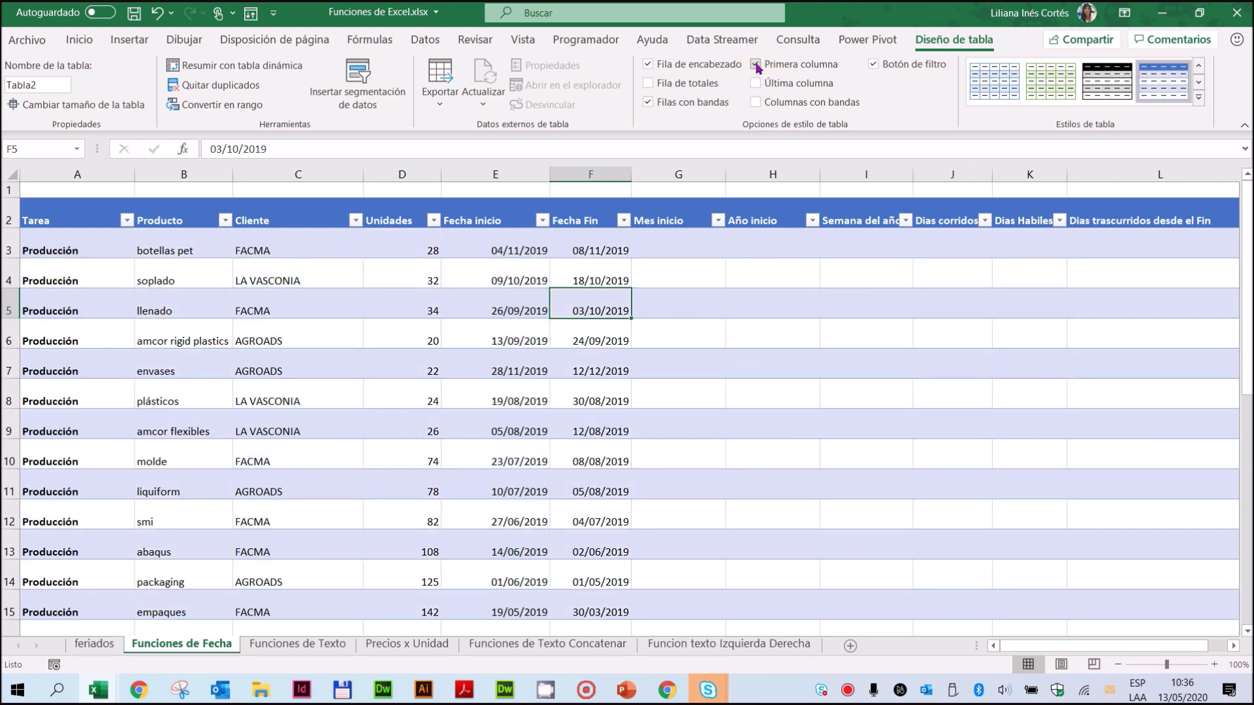
{"action": "left_click", "coordinate": [756, 65]}
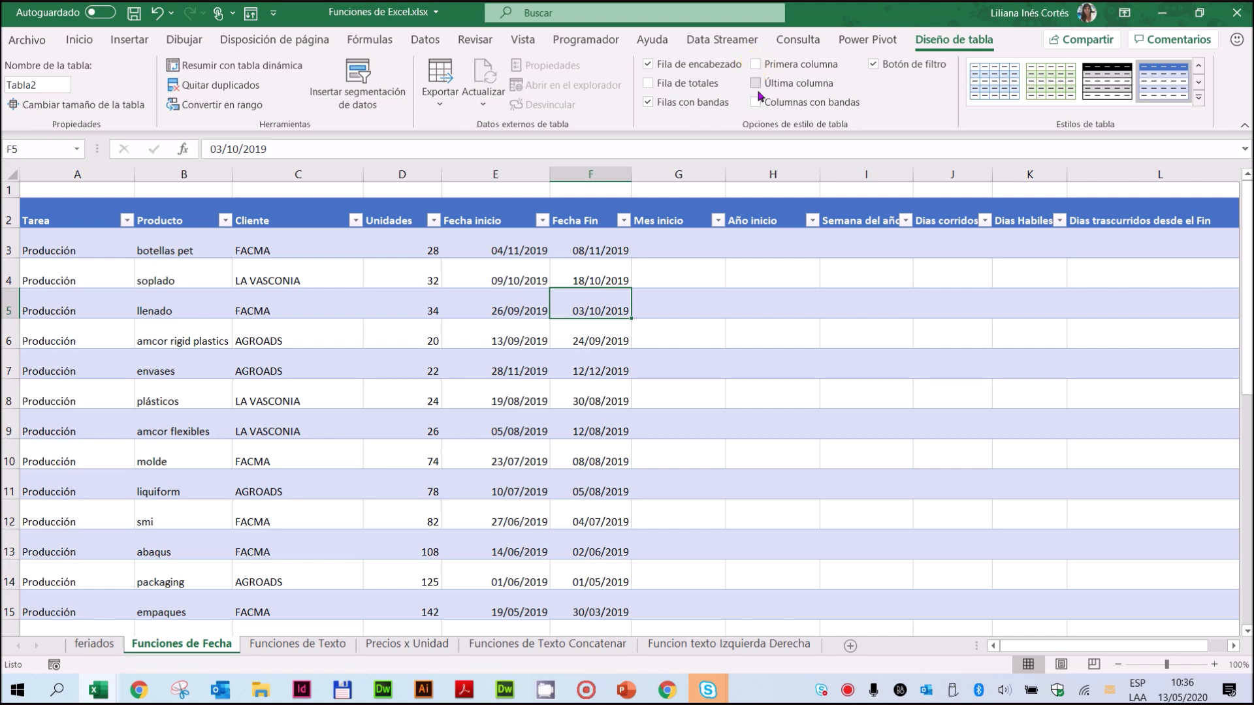
{"action": "left_click", "coordinate": [757, 84]}
{"action": "left_click", "coordinate": [756, 83]}
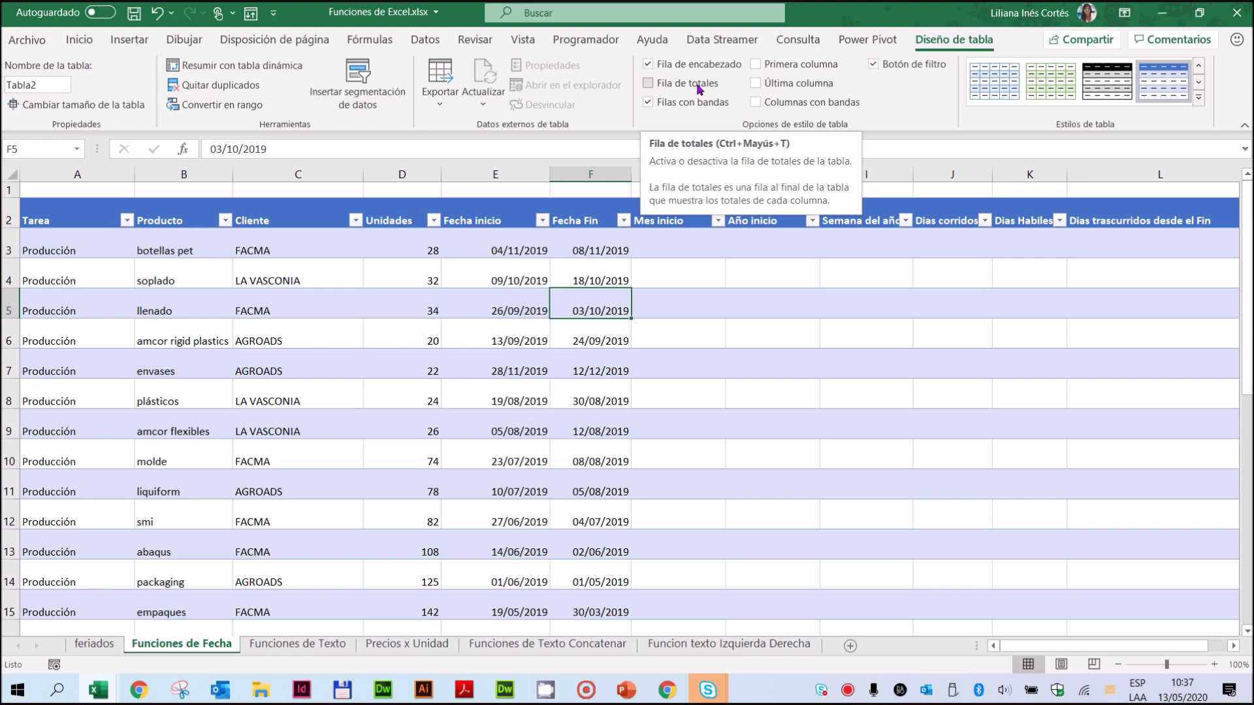
Add a totals row (Fila de totales) to the table and select that row at its end
{"action": "left_click", "coordinate": [395, 251]}
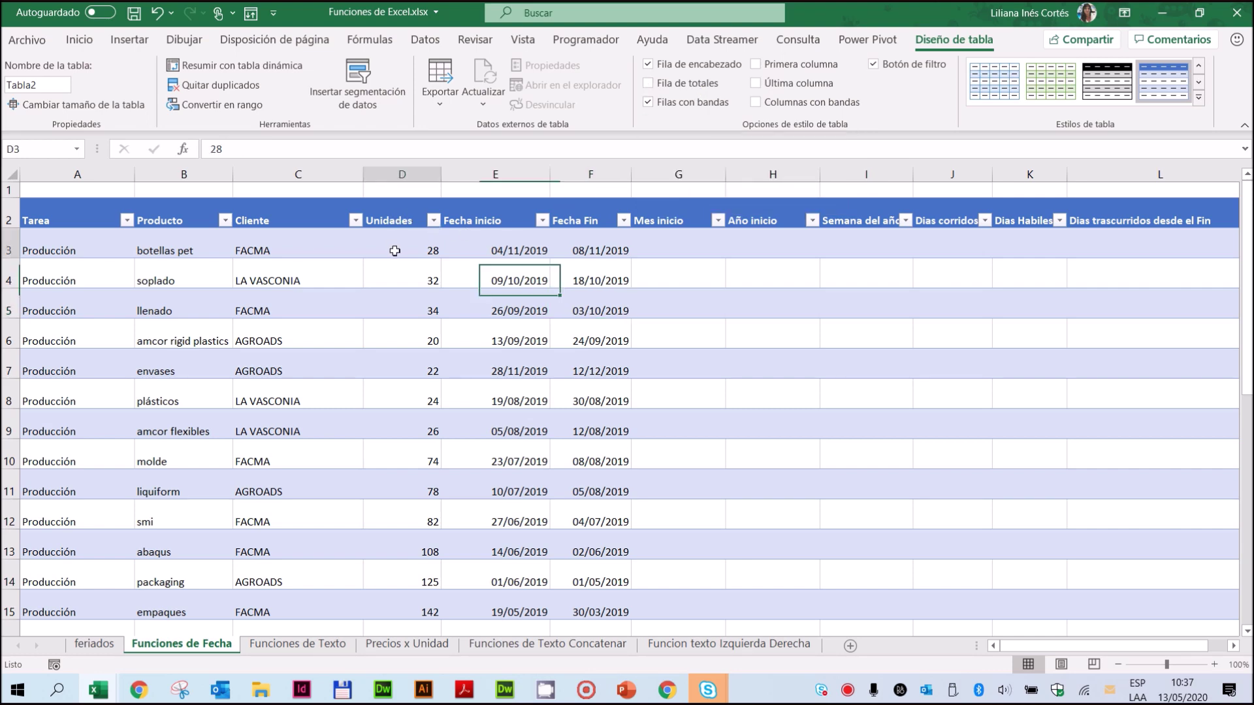
{"action": "left_click", "coordinate": [649, 83]}
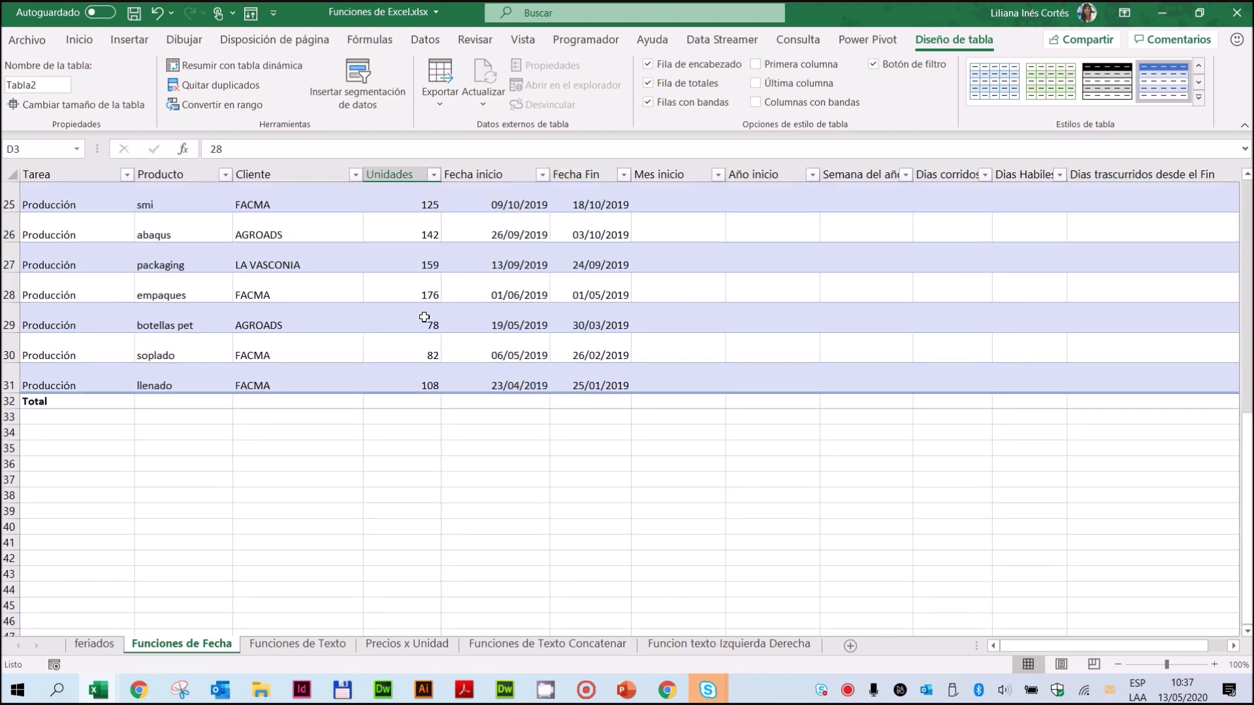
{"action": "left_click", "coordinate": [7, 385]}
{"action": "left_click", "coordinate": [7, 401]}
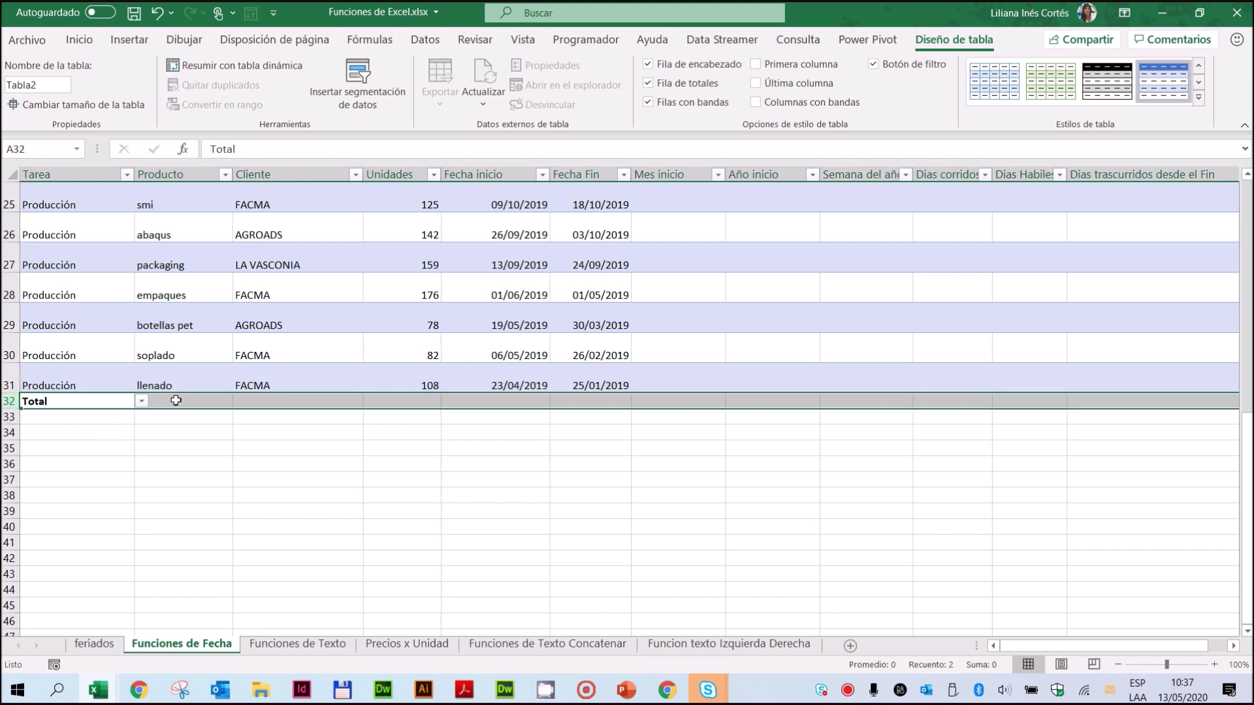
Set the Unidades cell of the totals row to the Suma function
{"action": "left_click", "coordinate": [213, 400]}
{"action": "left_click", "coordinate": [289, 400]}
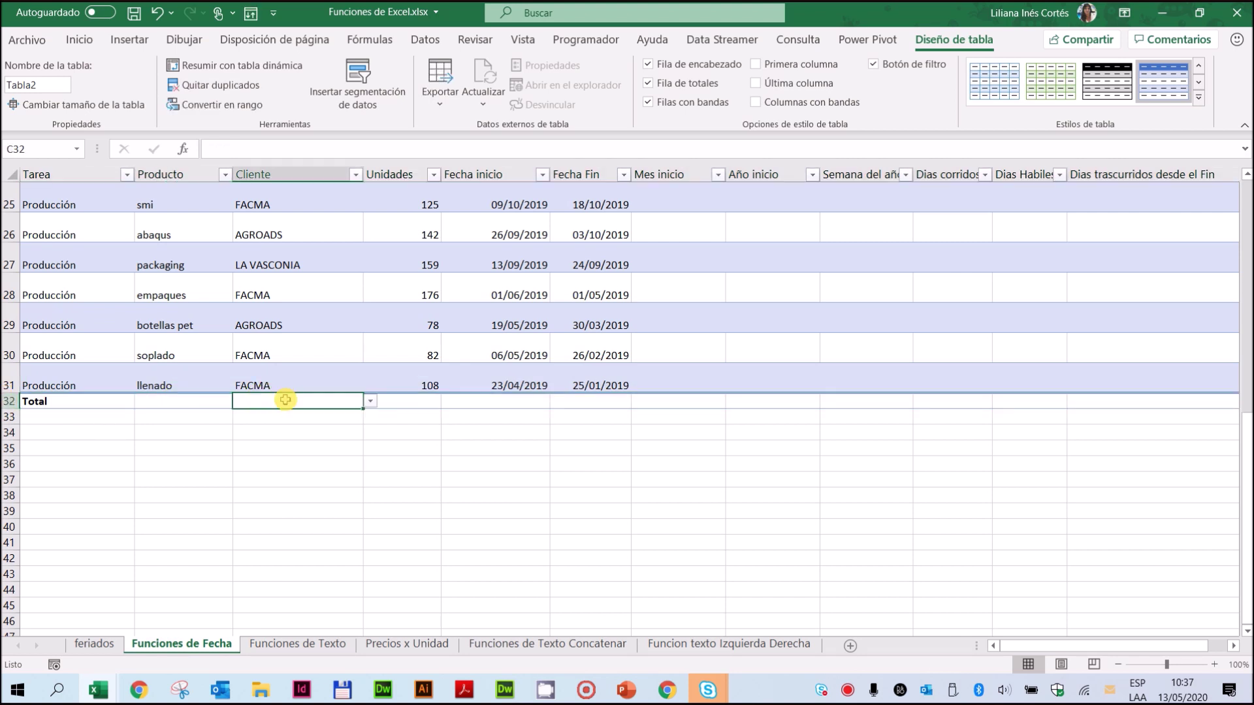
{"action": "left_click", "coordinate": [395, 399]}
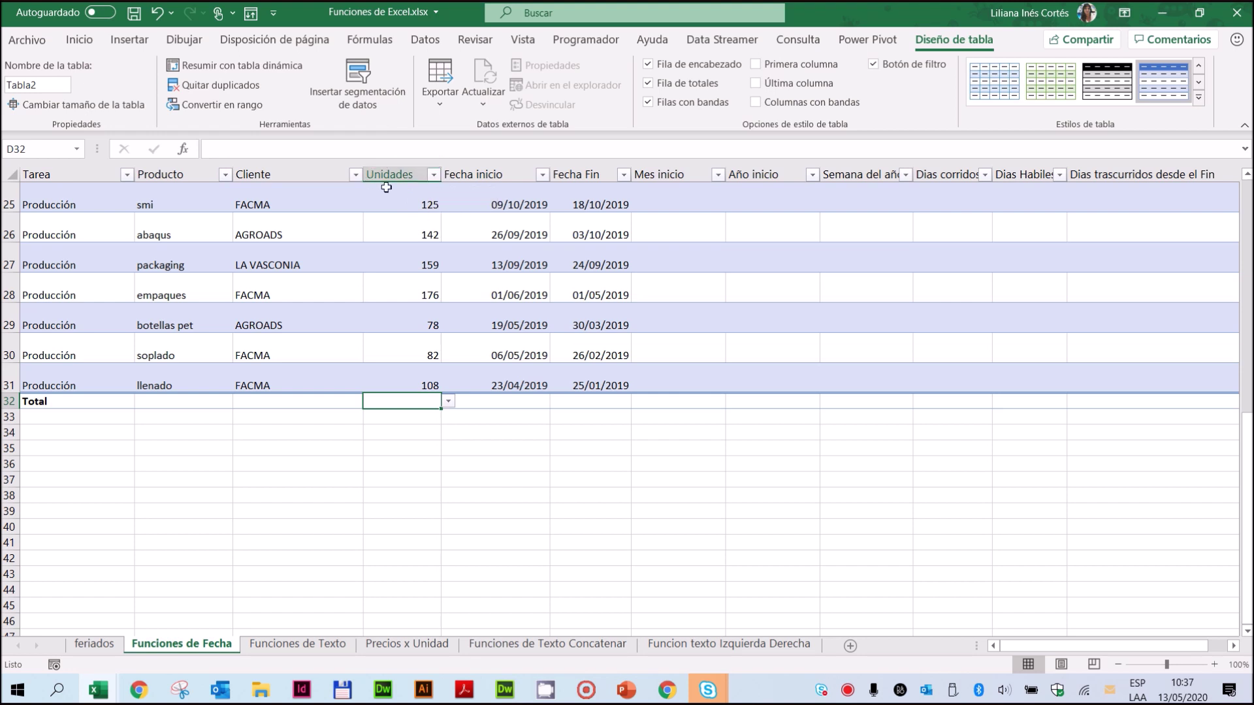
{"action": "left_click", "coordinate": [448, 401]}
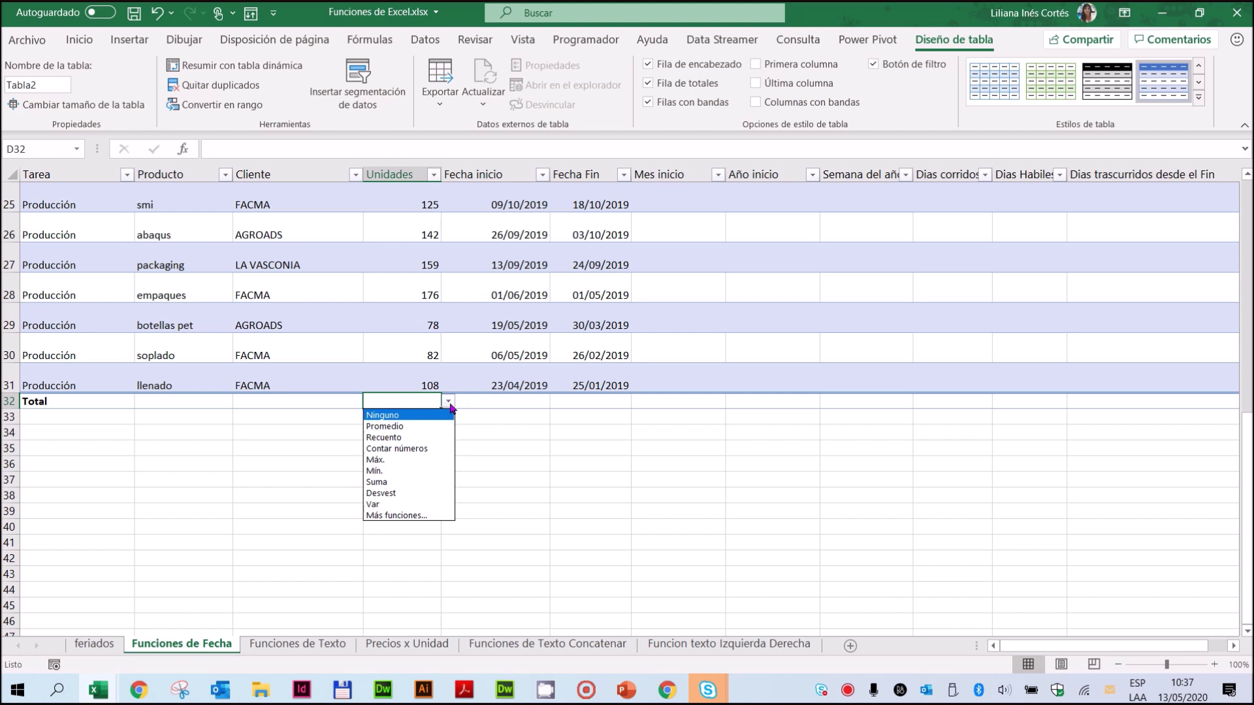
{"action": "left_click", "coordinate": [382, 482]}
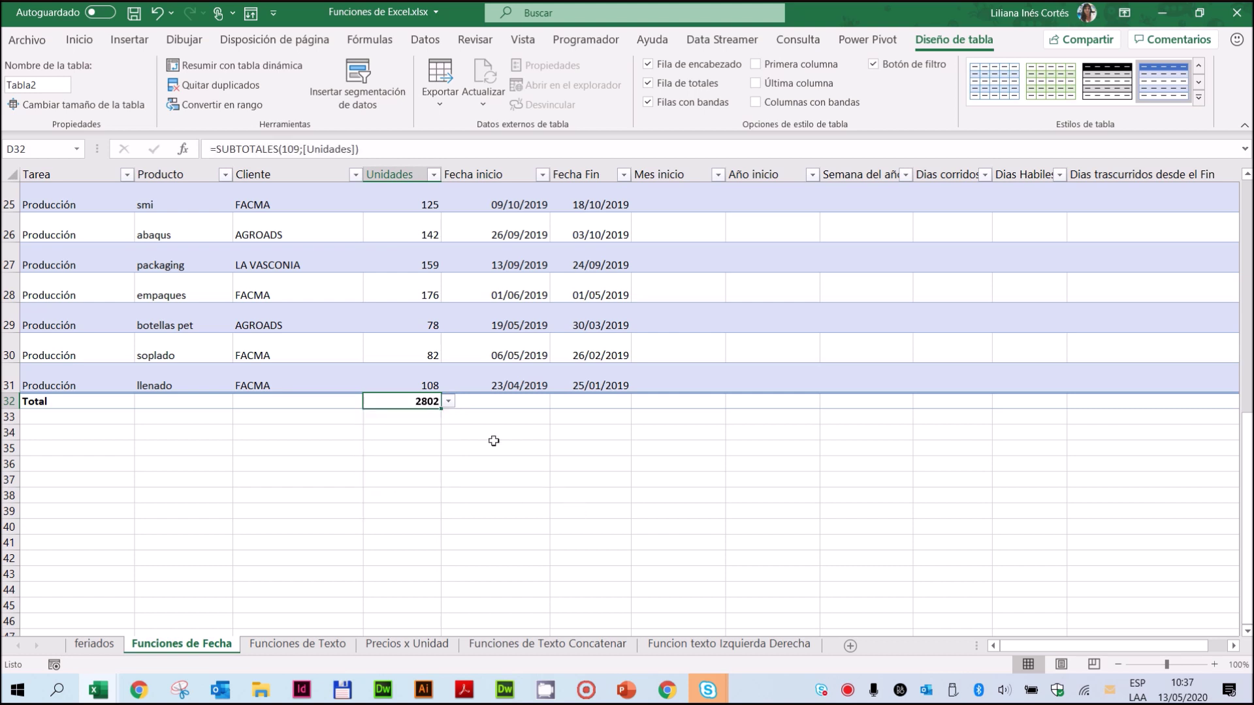
Try the Mín. and Promedio functions for the Unidades total, and remove the totals row from the table
{"action": "left_click", "coordinate": [448, 401]}
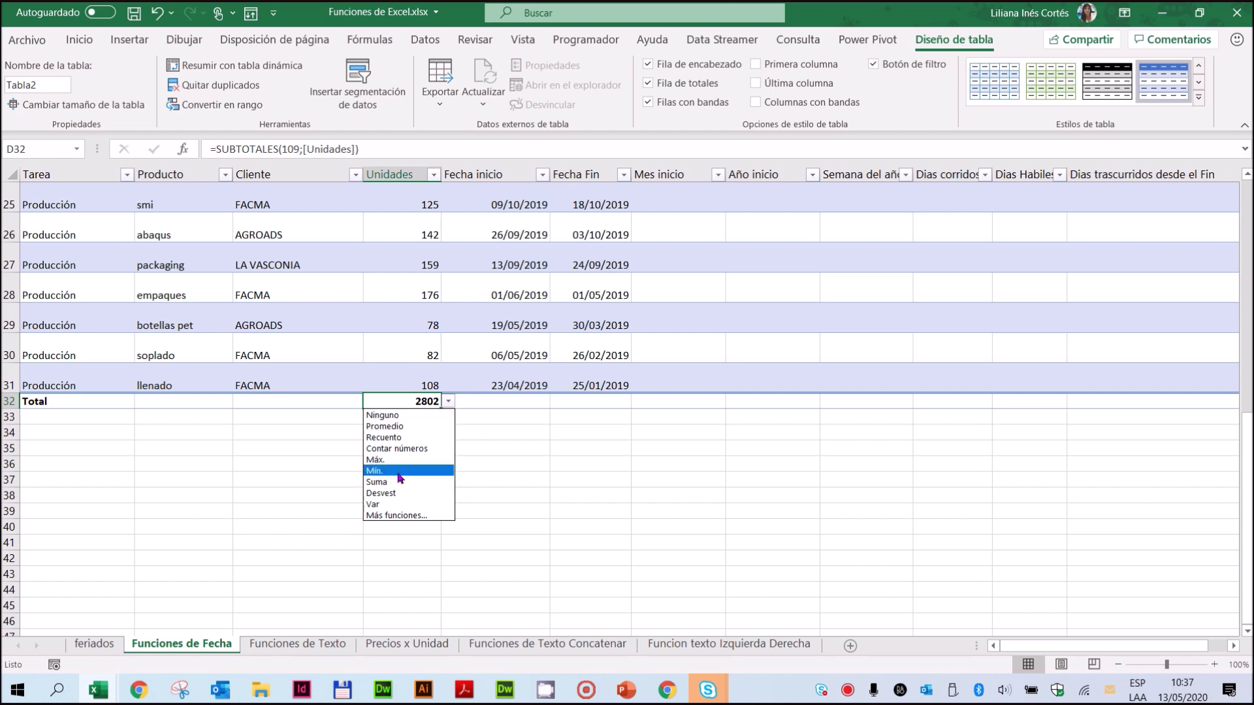
{"action": "left_click", "coordinate": [399, 471]}
{"action": "left_click", "coordinate": [448, 401]}
{"action": "left_click", "coordinate": [405, 425]}
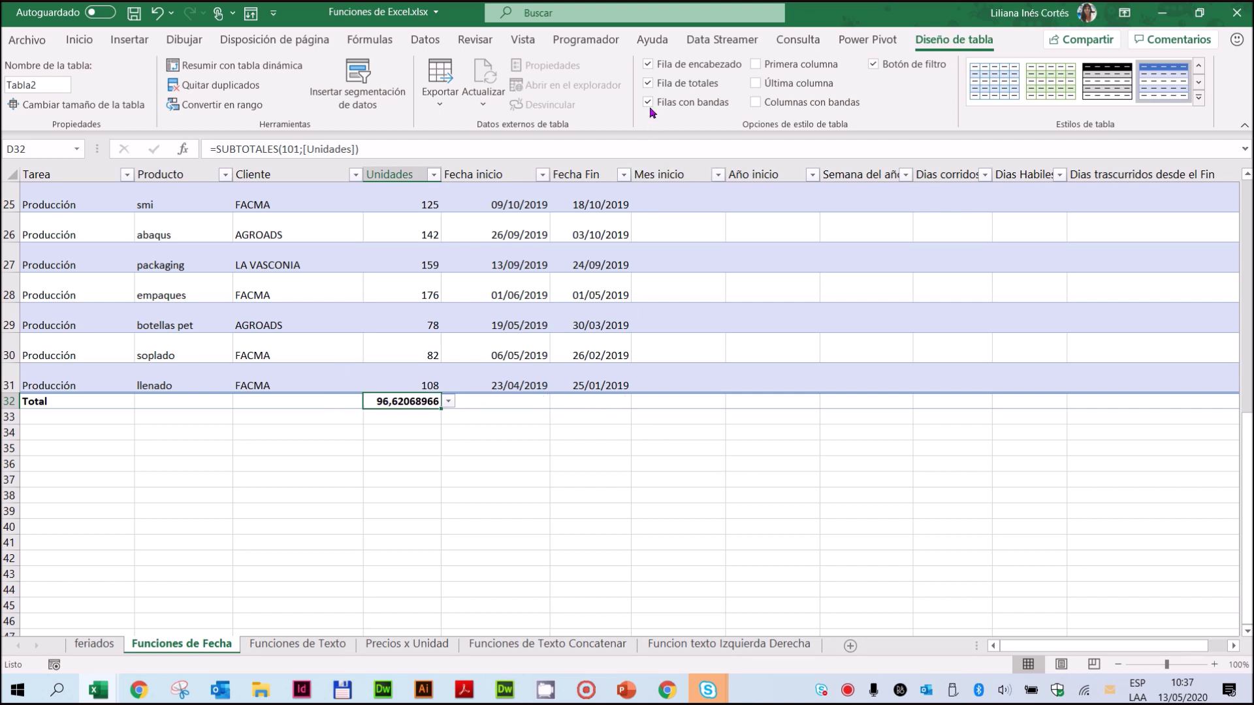
{"action": "left_click", "coordinate": [649, 88]}
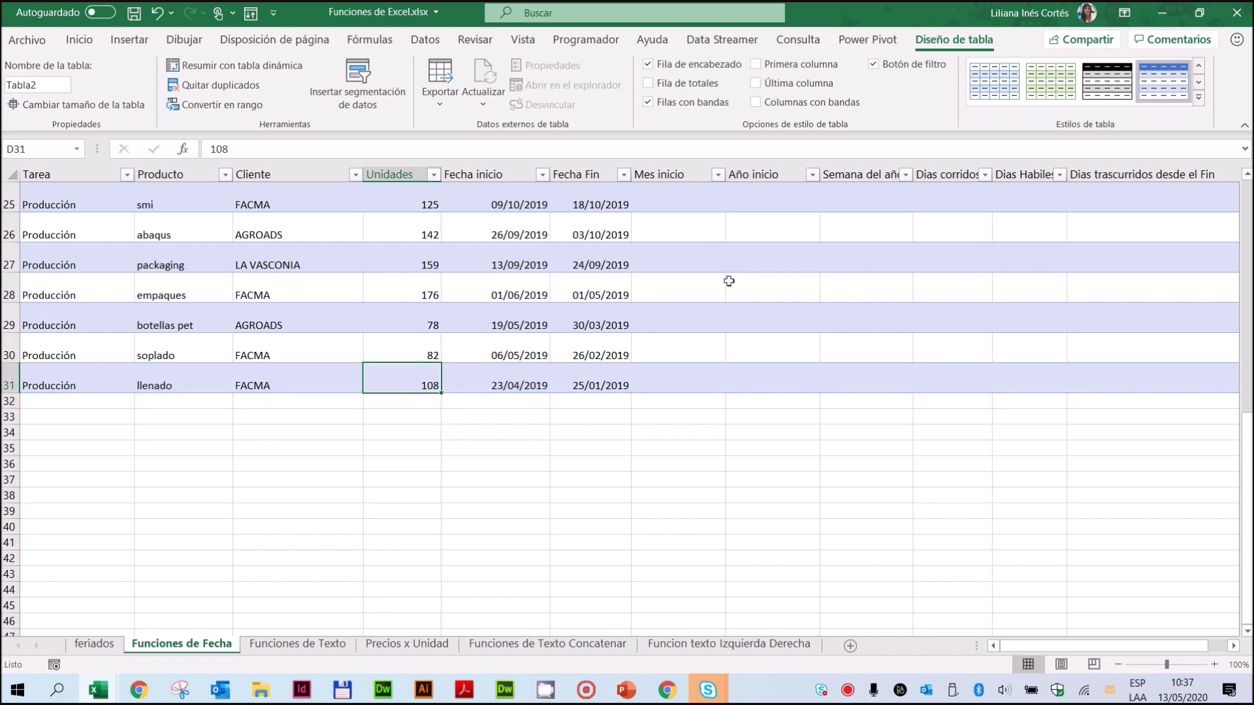
Insert slicers for the Producto and Cliente fields of the table
{"action": "scroll", "coordinate": [341, 260], "scroll_direction": "up", "scroll_amount": 6}
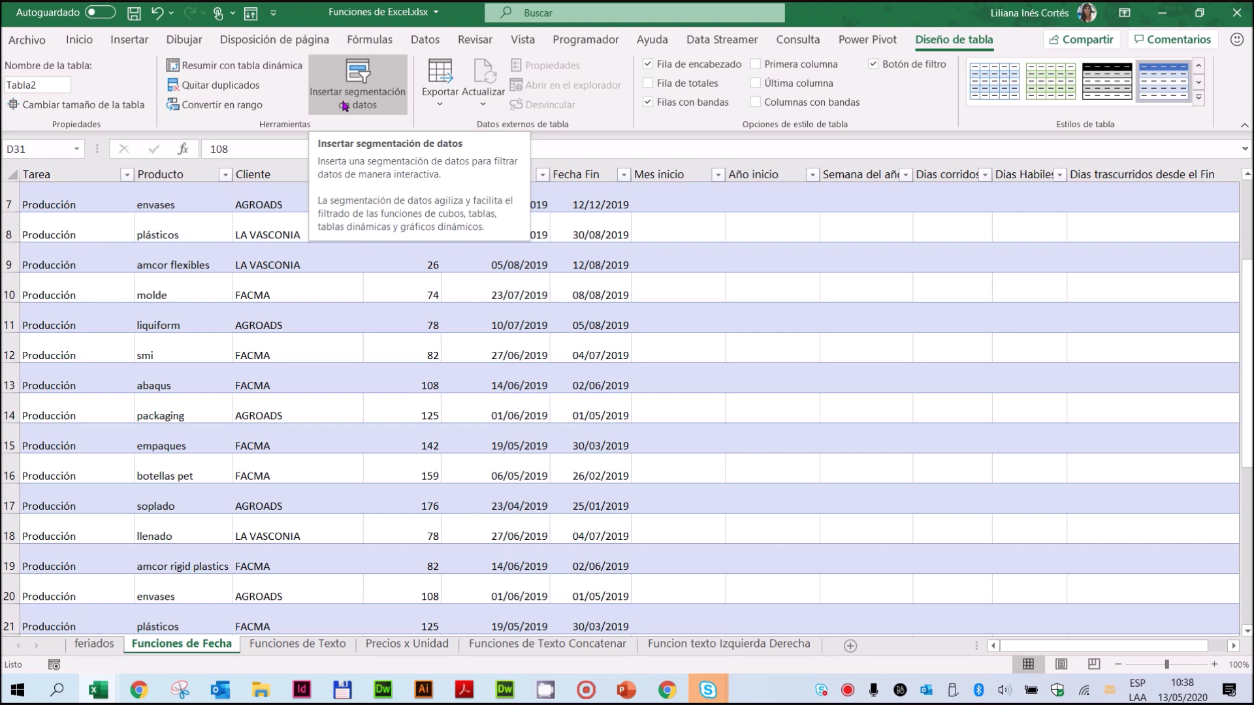
{"action": "left_click", "coordinate": [712, 684]}
{"action": "left_click", "coordinate": [353, 80]}
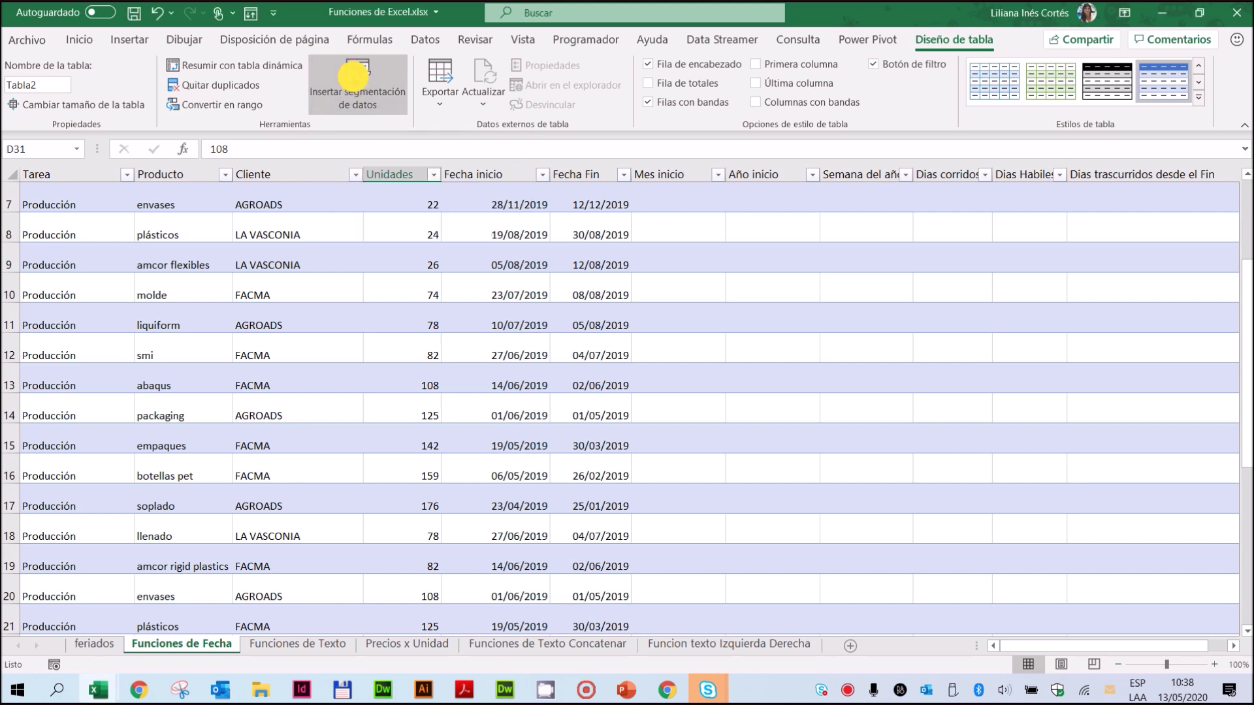
{"action": "left_click_drag", "start_coordinate": [732, 320], "coordinate": [747, 149]}
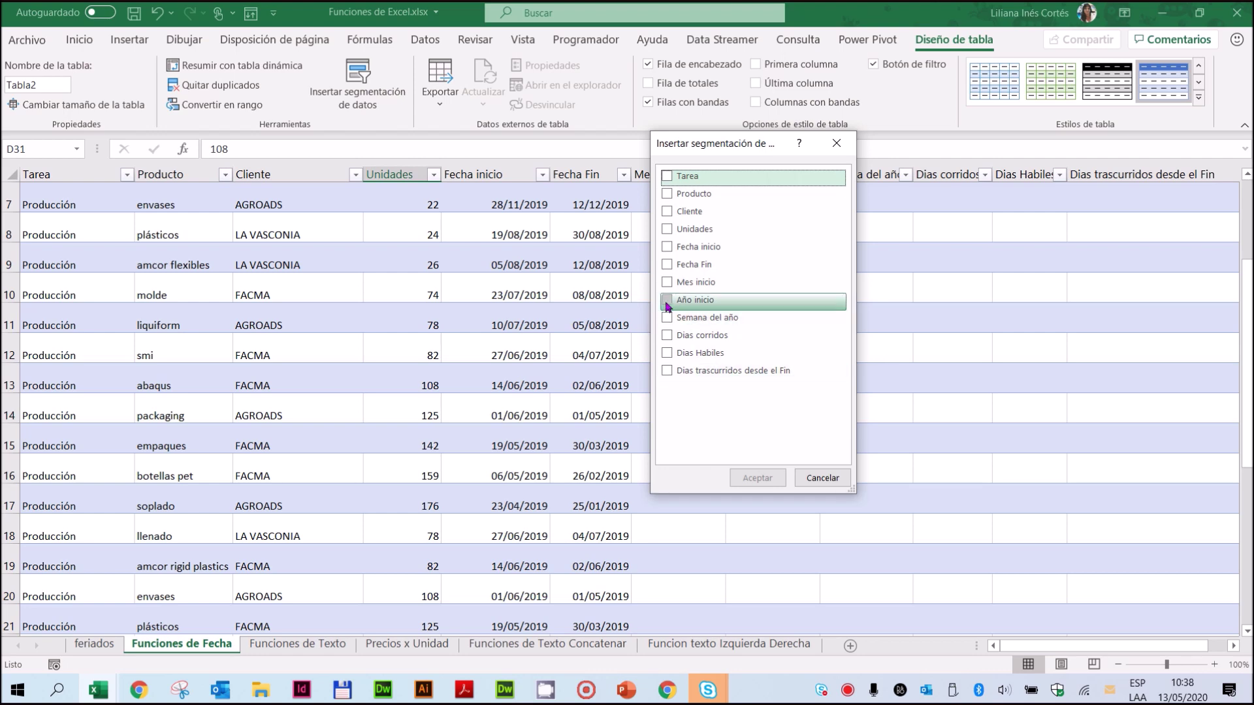
{"action": "left_click", "coordinate": [667, 211]}
{"action": "left_click", "coordinate": [666, 194]}
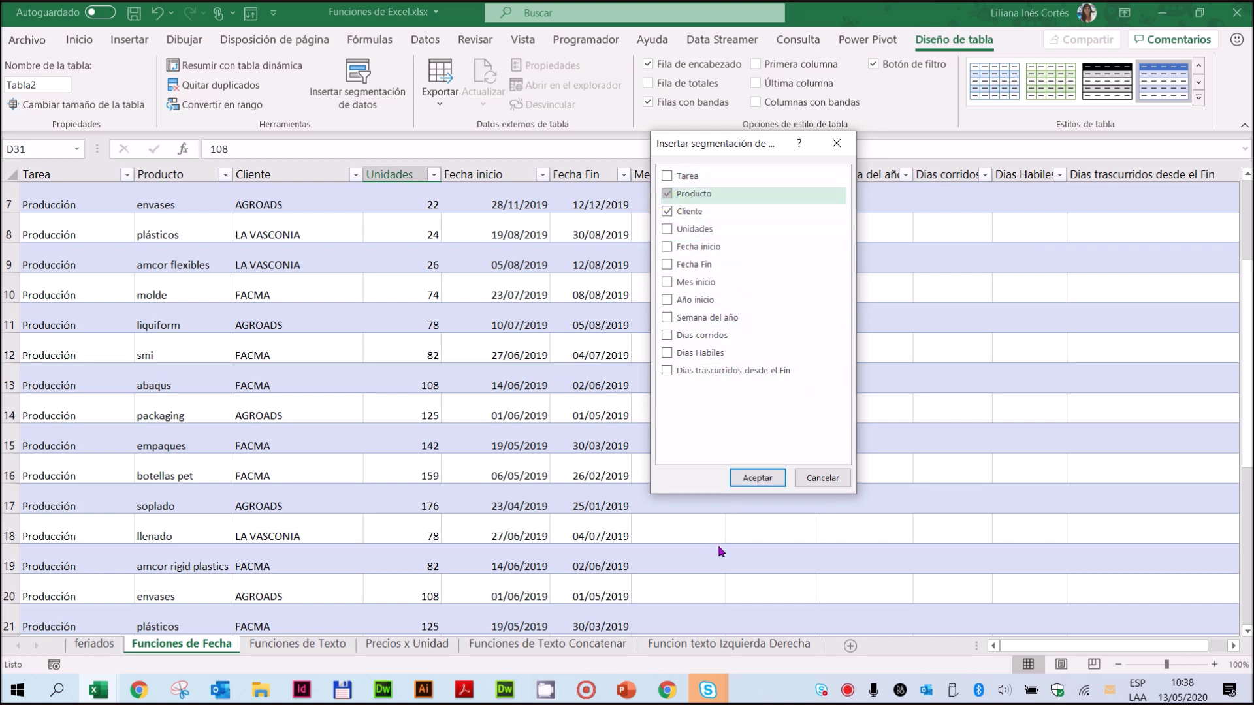
{"action": "left_click", "coordinate": [758, 477]}
Arrange the Cliente and Producto slicers side by side over the empty columns, with Producto to the right of Cliente
{"action": "left_click_drag", "start_coordinate": [625, 336], "coordinate": [798, 311]}
{"action": "left_click_drag", "start_coordinate": [588, 278], "coordinate": [974, 335]}
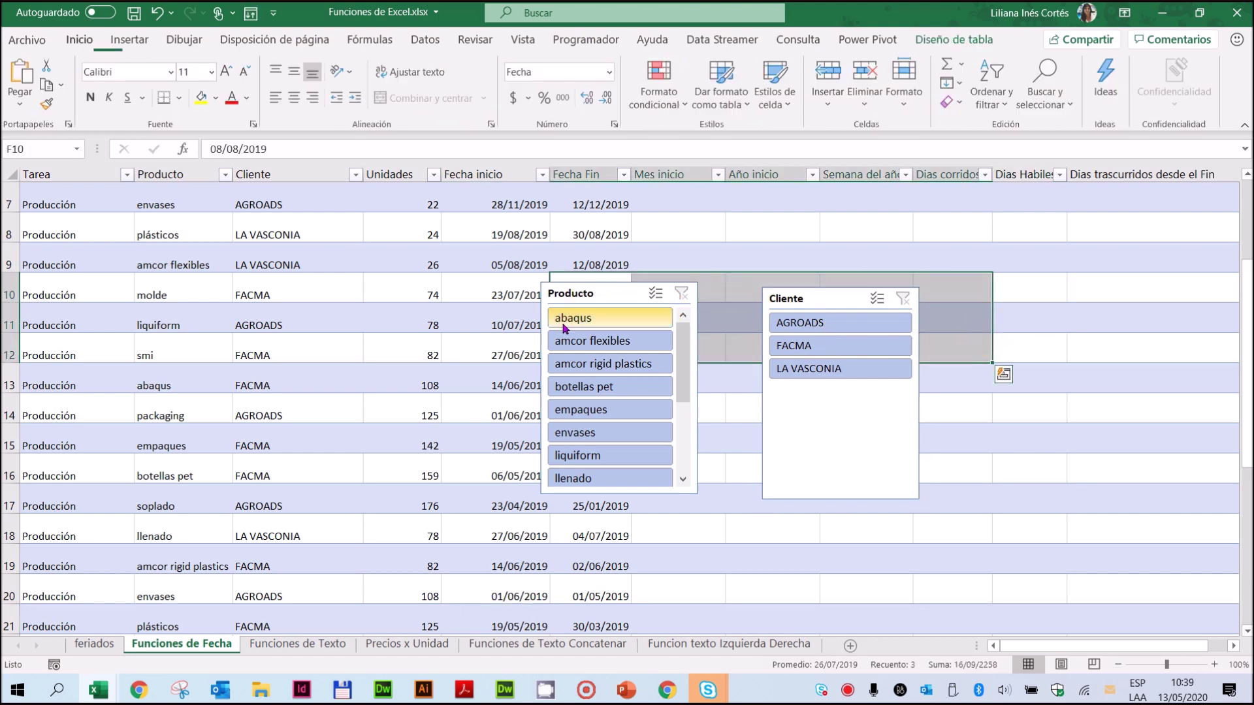
{"action": "left_click_drag", "start_coordinate": [593, 291], "coordinate": [1069, 291]}
Filter the table through the slicers by client, ending on LA VASCONIA, and by the product llenado
{"action": "left_click", "coordinate": [829, 332]}
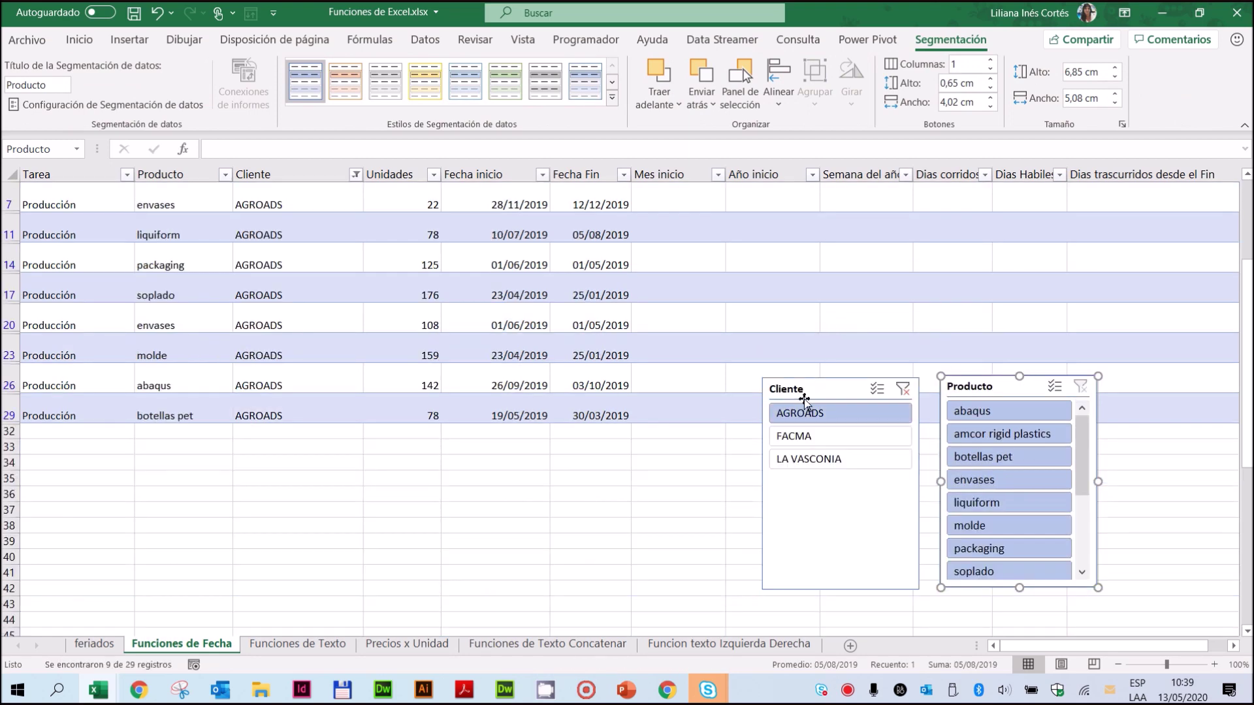
{"action": "left_click", "coordinate": [803, 437]}
{"action": "left_click", "coordinate": [807, 437]}
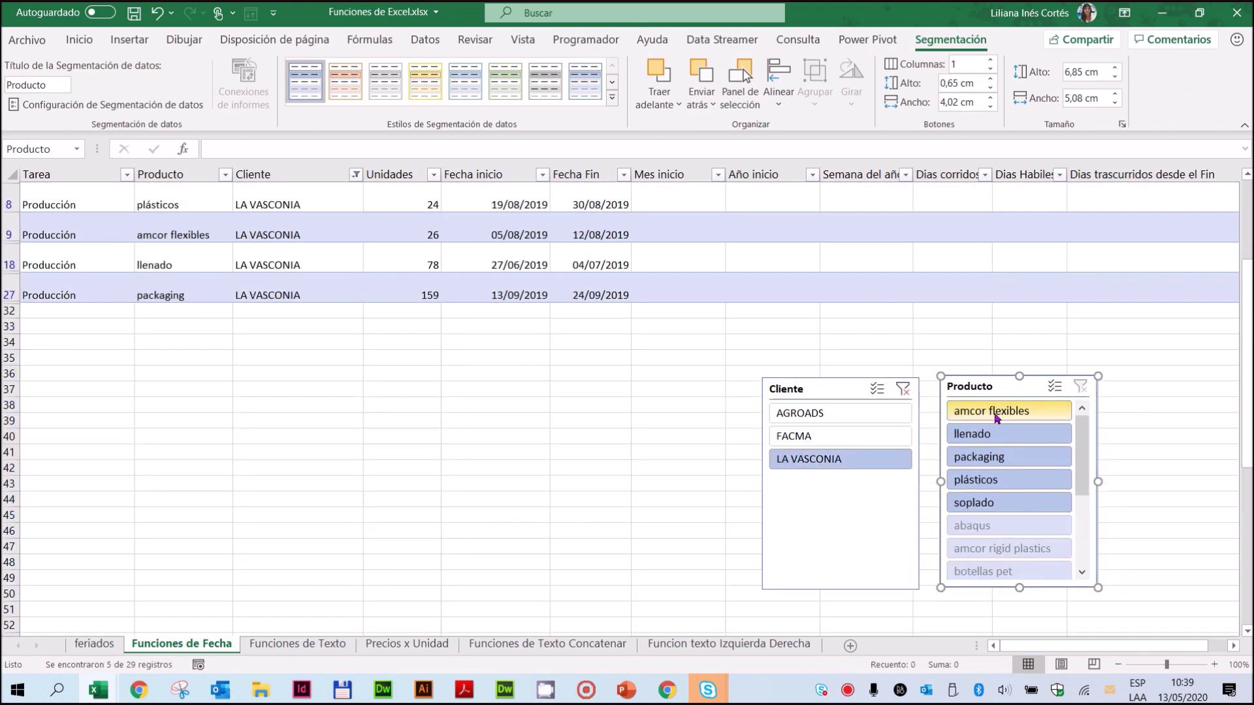
{"action": "left_click", "coordinate": [979, 443]}
{"action": "left_click", "coordinate": [979, 461]}
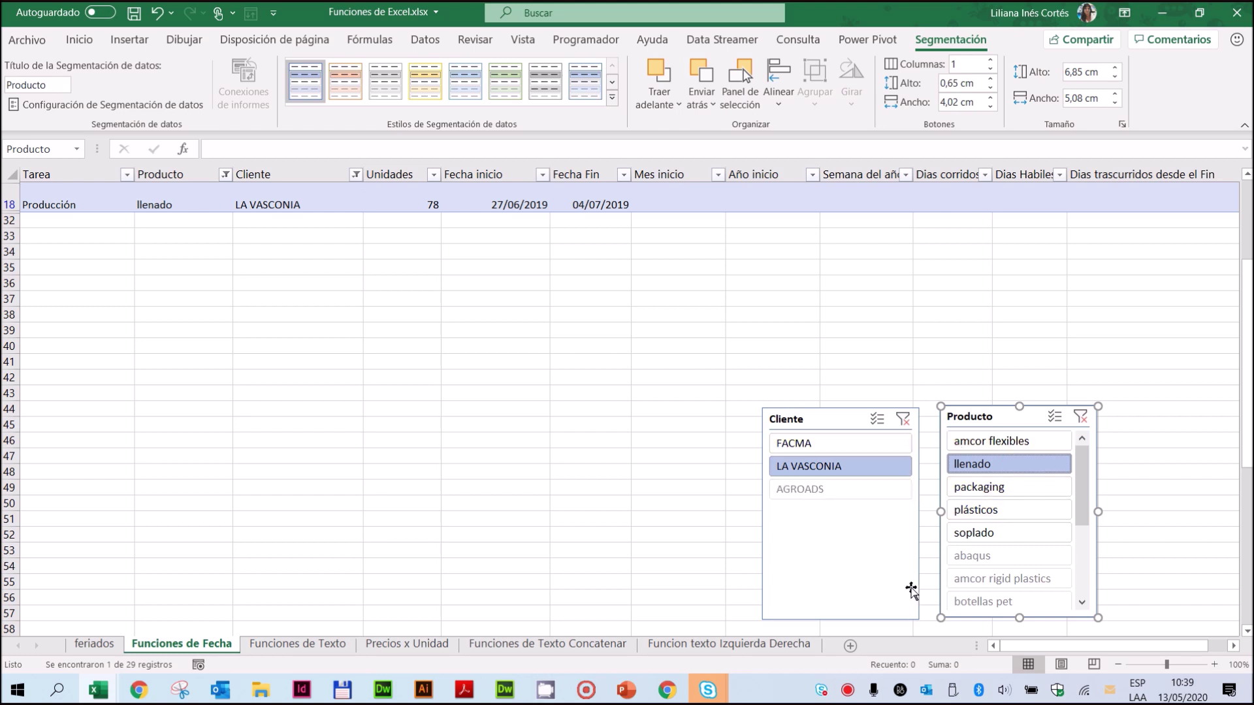
Clear the filters of both the Cliente and Producto slicers
{"action": "left_click", "coordinate": [903, 420]}
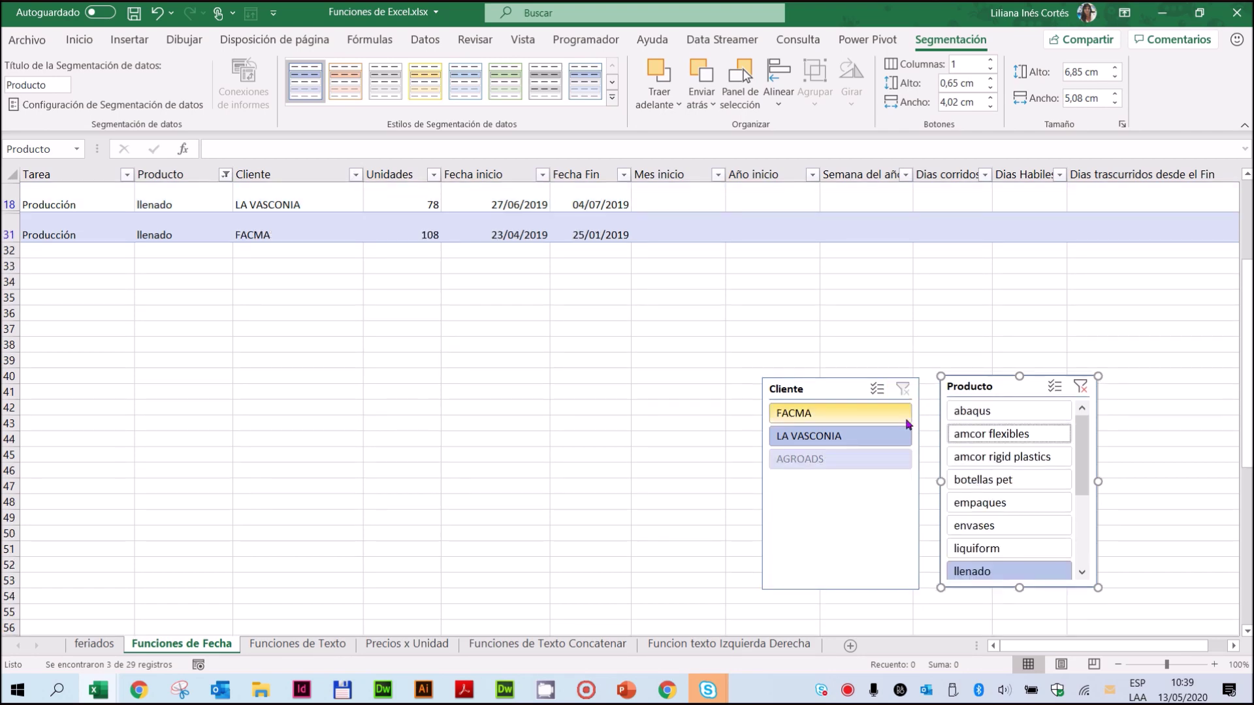
{"action": "left_click", "coordinate": [1081, 387]}
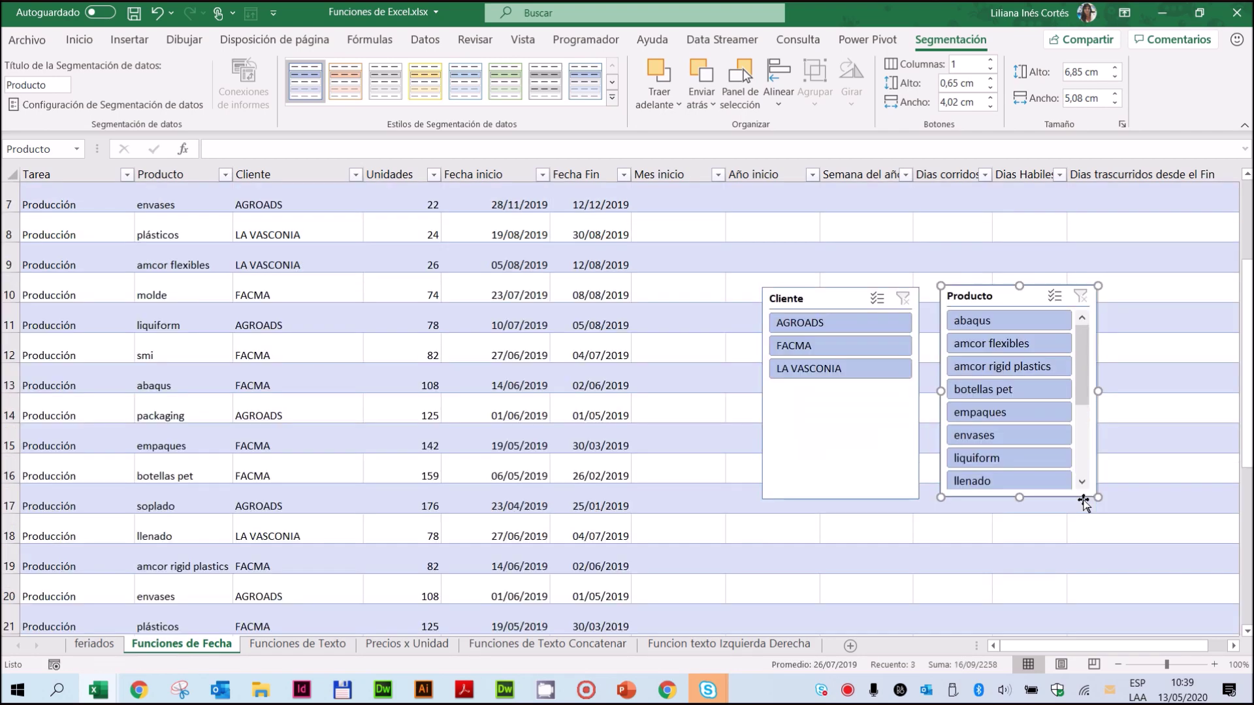
{"action": "left_click", "coordinate": [835, 307]}
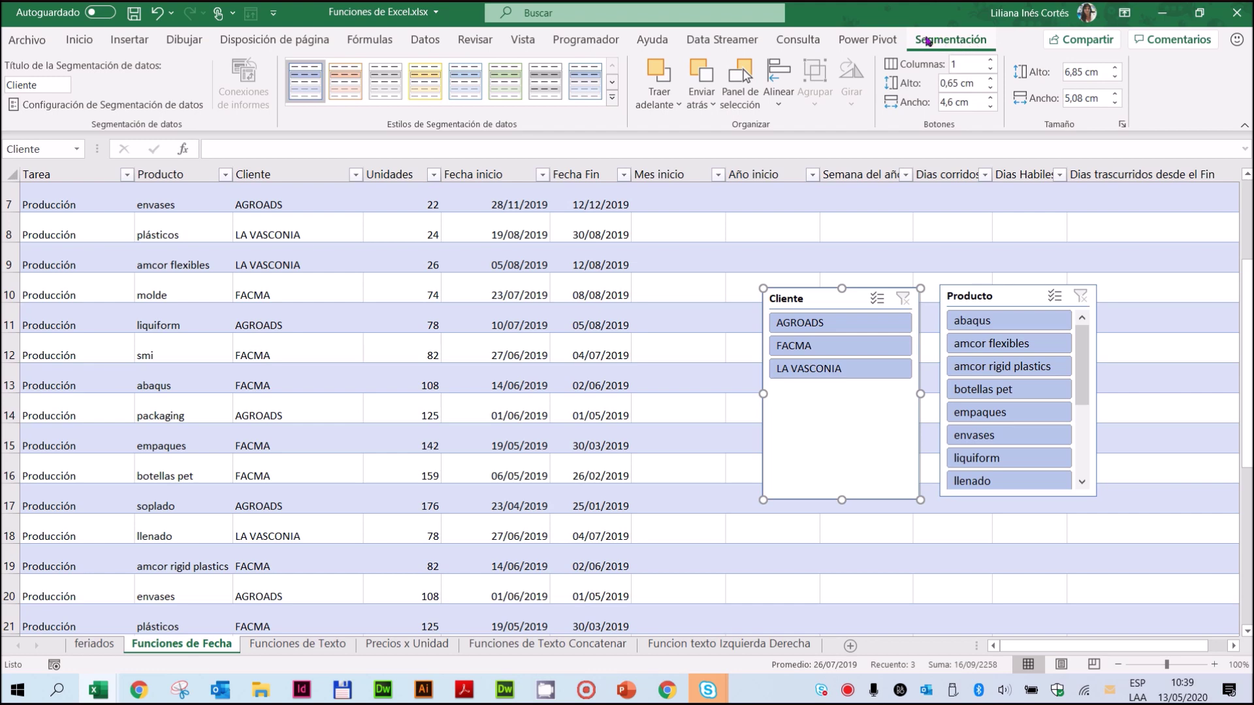
{"action": "left_click", "coordinate": [795, 236]}
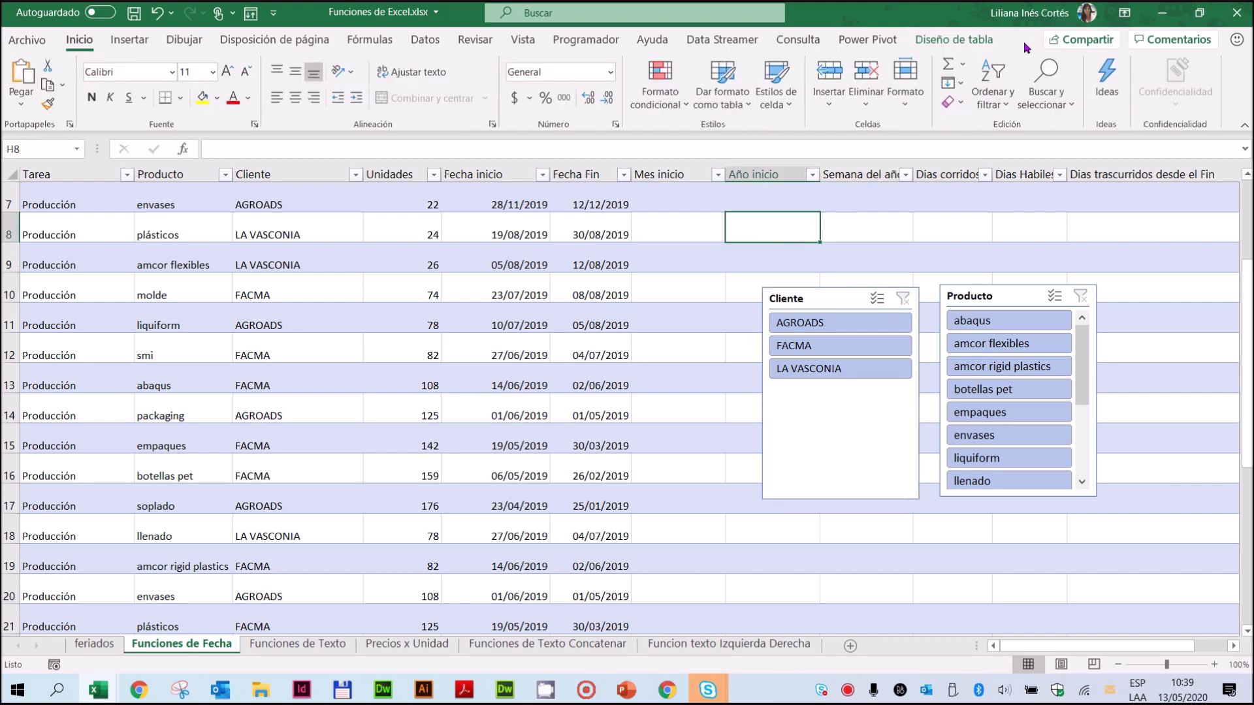
Apply the dark orange style to the Cliente slicer and the dark green style to the Producto slicer
{"action": "left_click", "coordinate": [833, 297]}
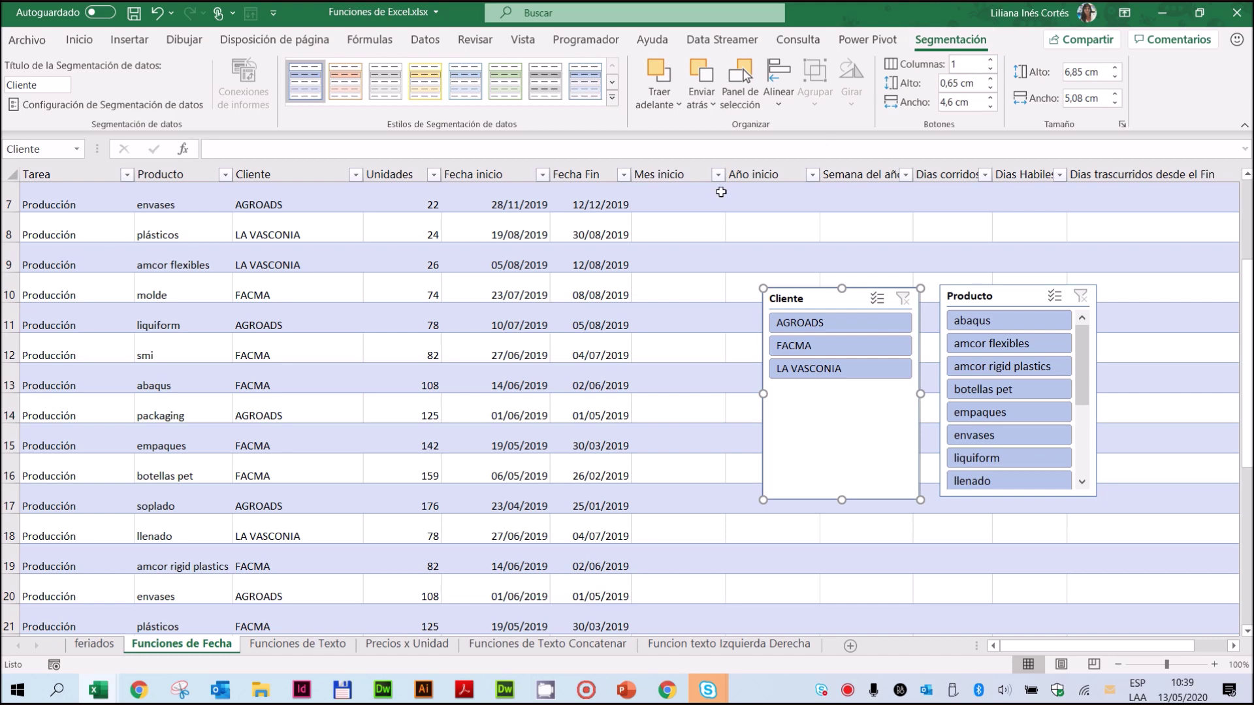
{"action": "left_click", "coordinate": [612, 98]}
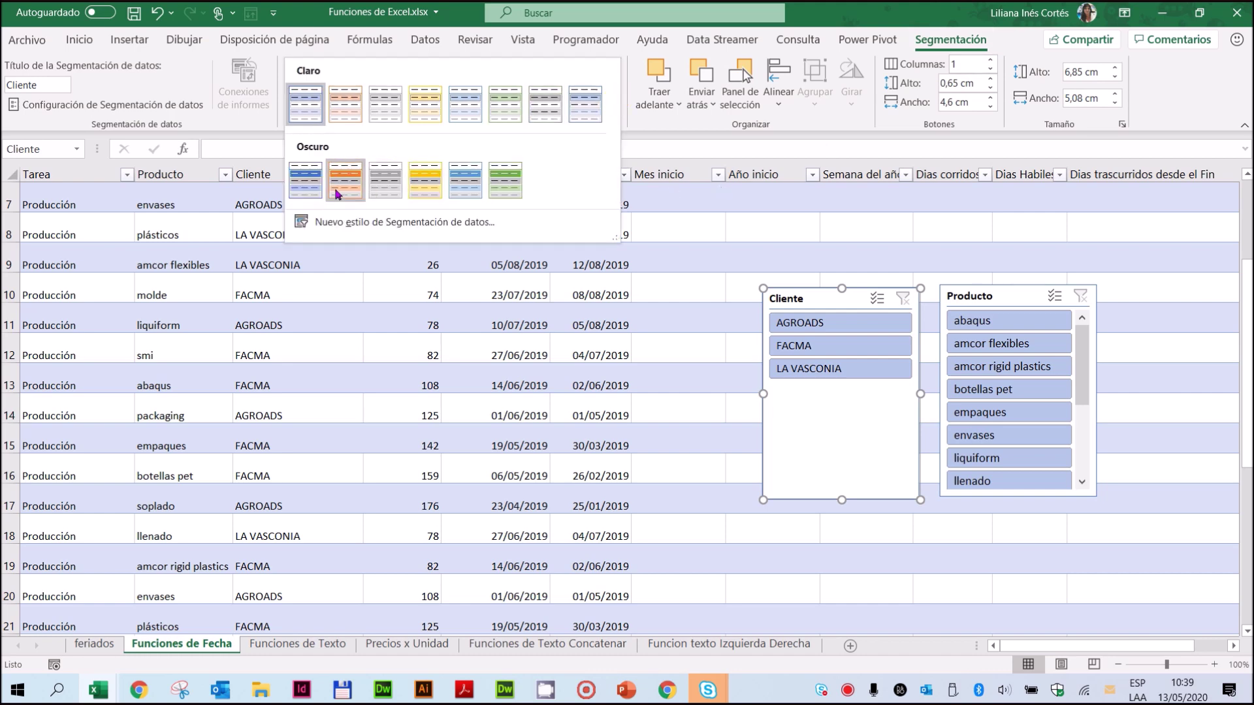
{"action": "left_click", "coordinate": [345, 189]}
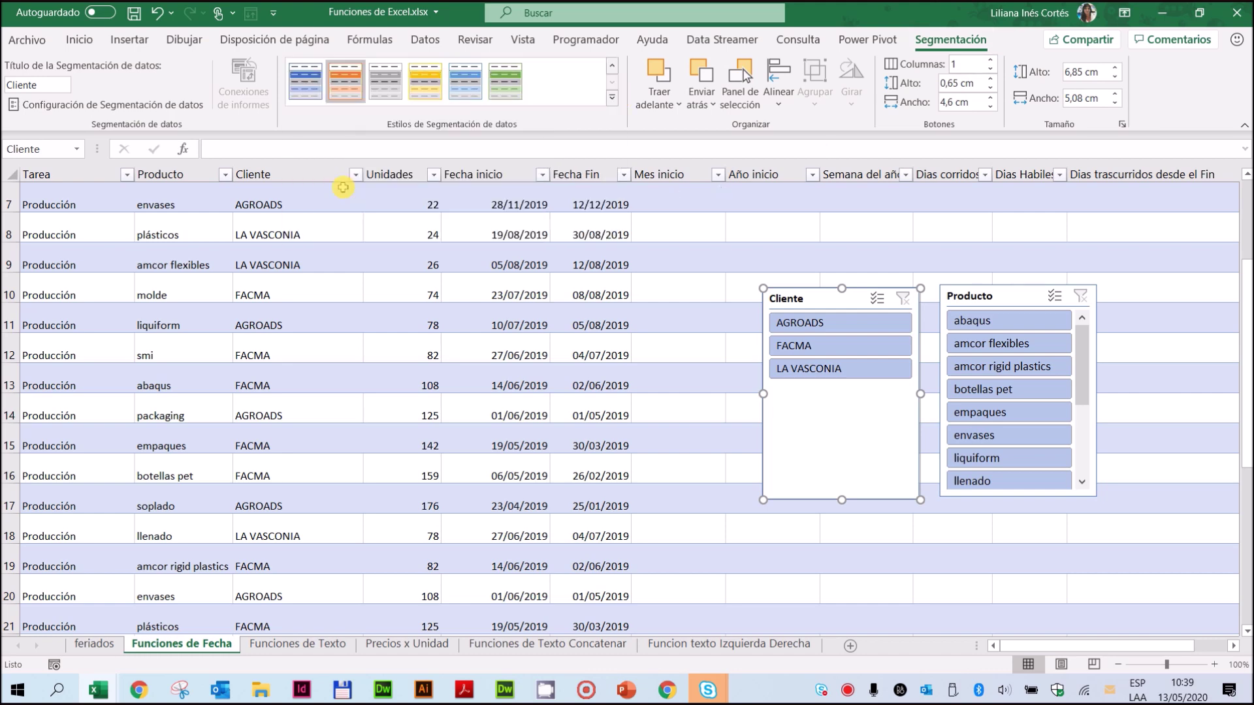
{"action": "left_click", "coordinate": [1001, 297]}
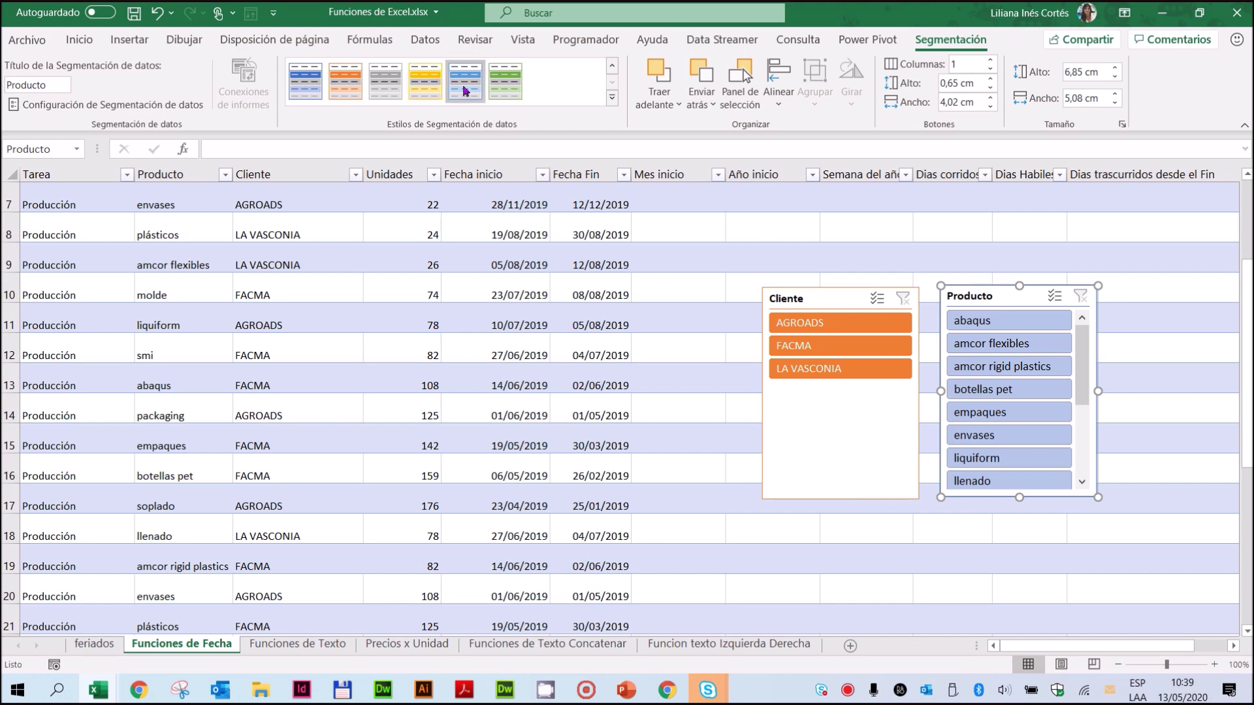
{"action": "left_click", "coordinate": [505, 88]}
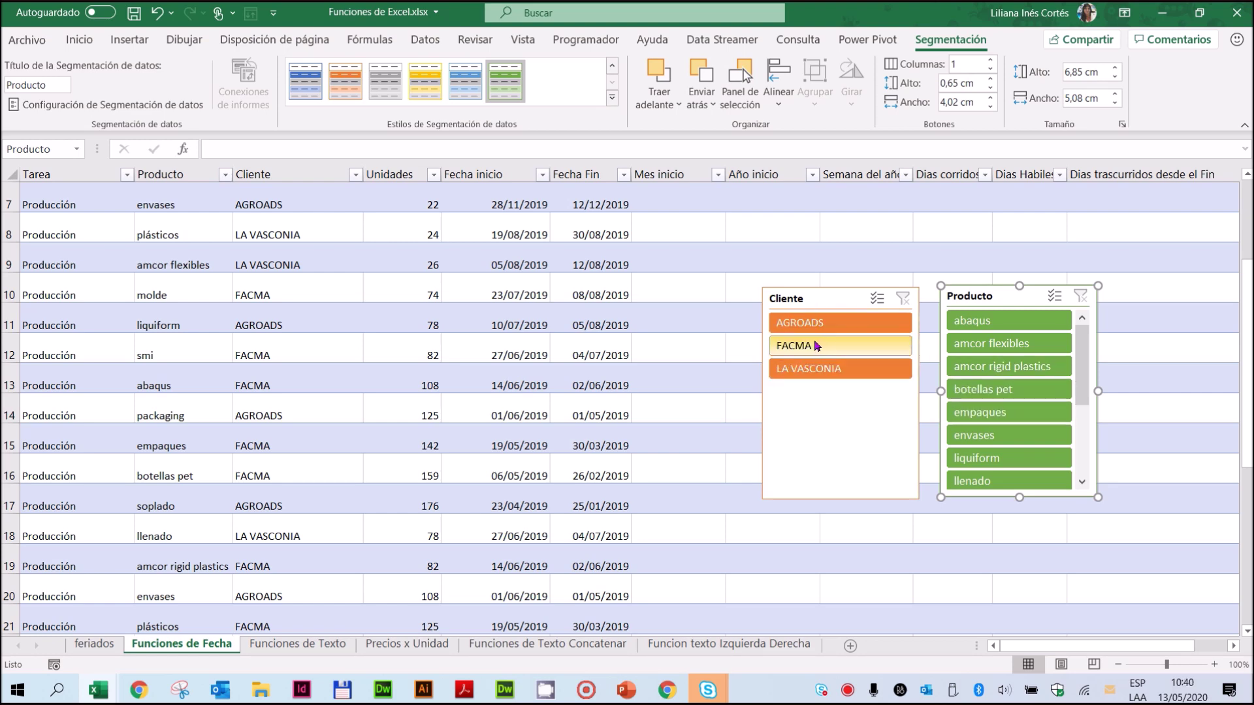
Arrange the Producto slicer's buttons in 3 columns and resize it to about 8,15 cm wide and 4,85 cm high
{"action": "left_click", "coordinate": [991, 60]}
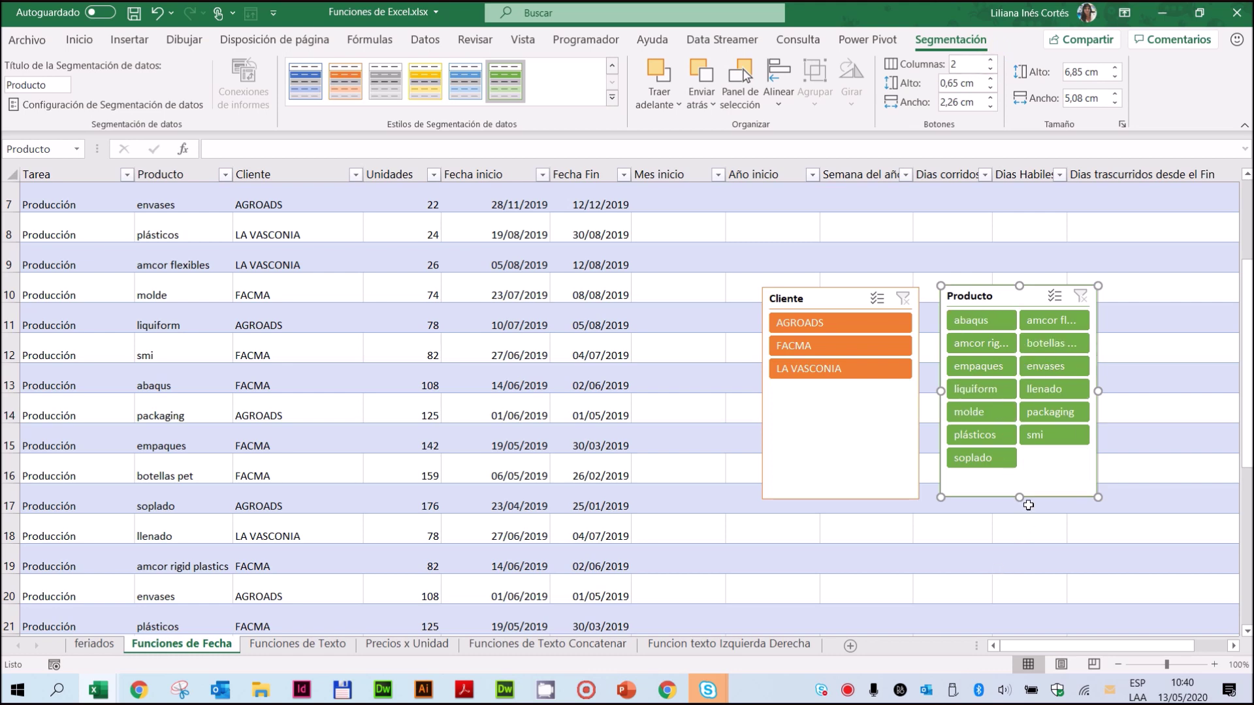
{"action": "left_click", "coordinate": [990, 59]}
{"action": "left_click_drag", "start_coordinate": [1148, 384], "coordinate": [1191, 387]}
{"action": "left_click_drag", "start_coordinate": [1070, 497], "coordinate": [1067, 435]}
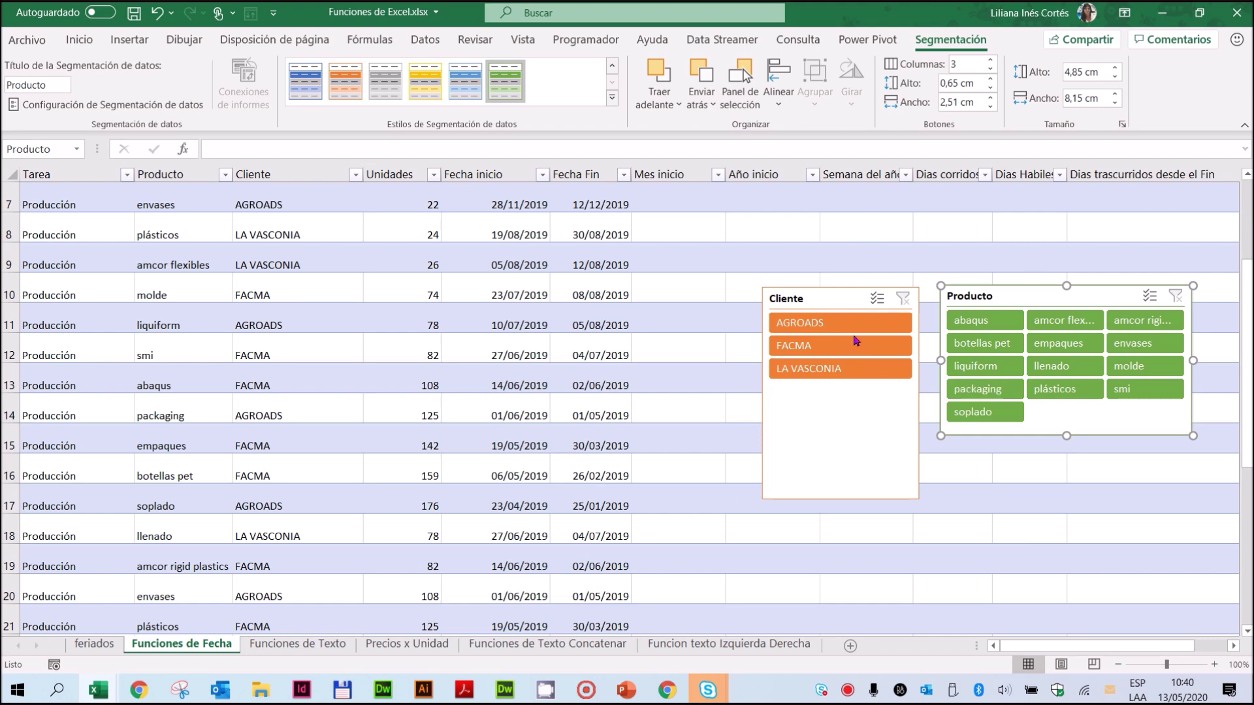
Delete the Cliente and Producto slicers from the sheet
{"action": "left_click", "coordinate": [837, 303]}
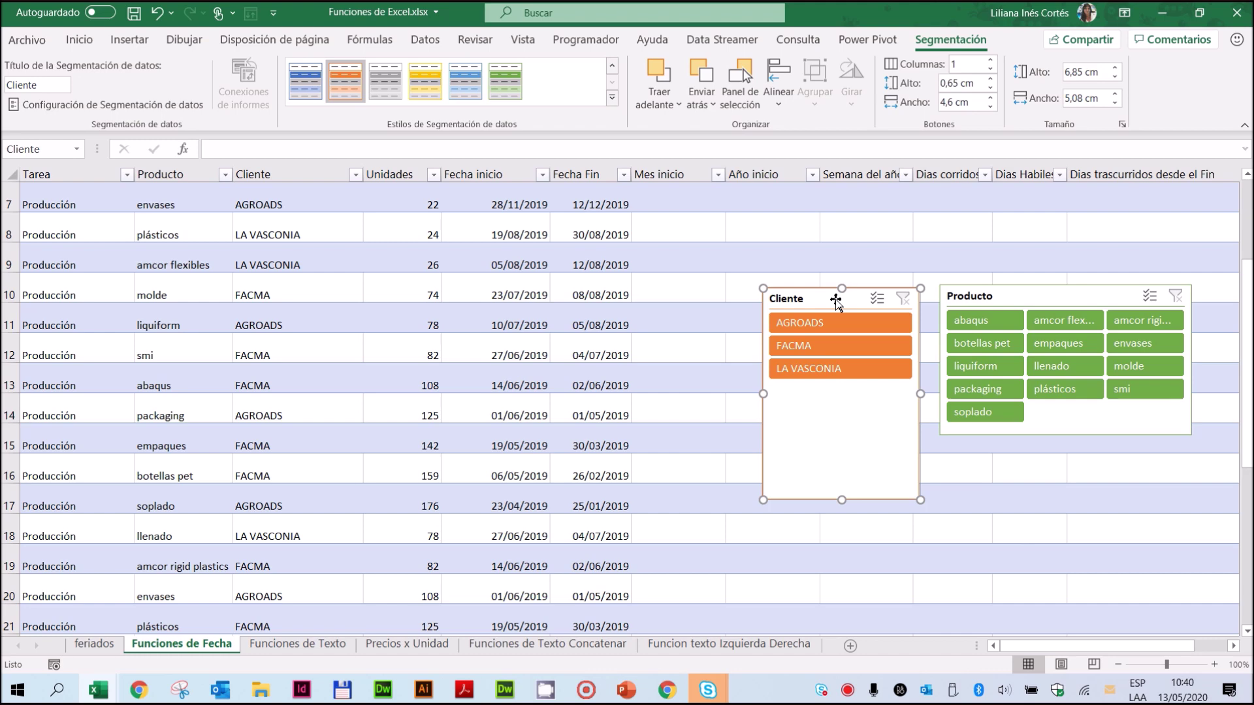
{"action": "key", "text": "Delete"}
{"action": "left_click", "coordinate": [1047, 293]}
{"action": "key", "text": "Delete"}
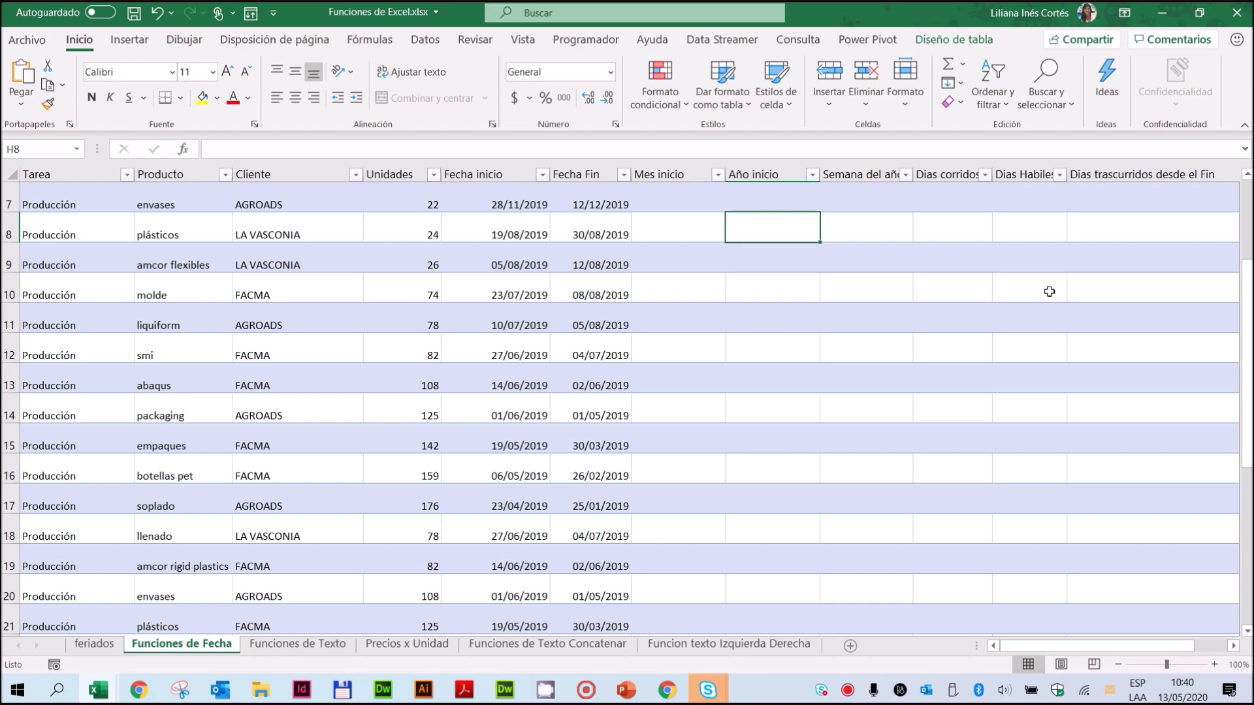
{"action": "left_click", "coordinate": [965, 41]}
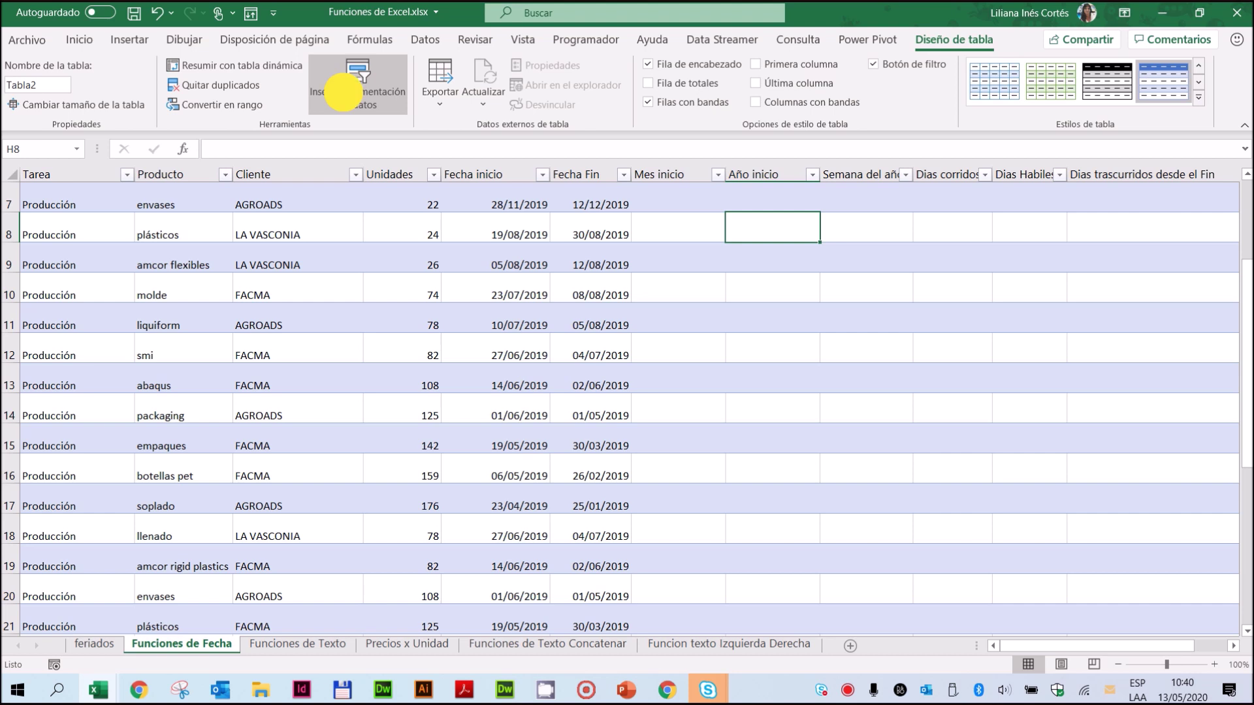
{"action": "left_click", "coordinate": [344, 96]}
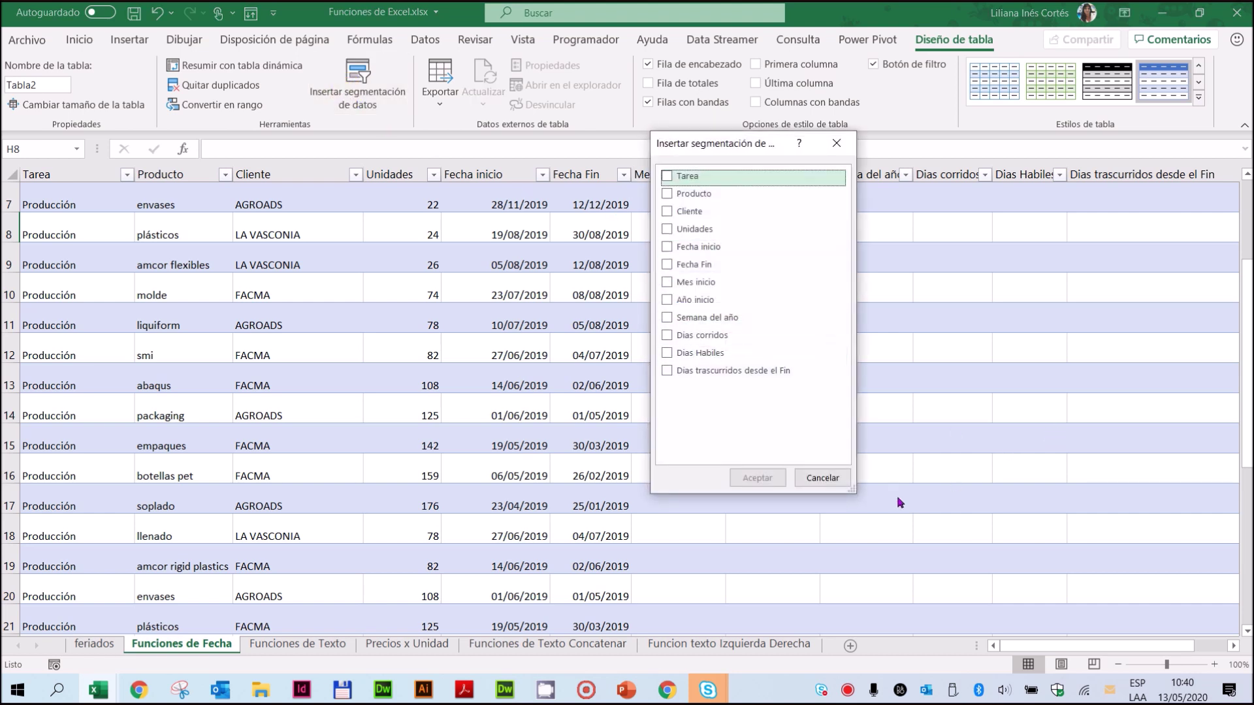
{"action": "left_click", "coordinate": [823, 477]}
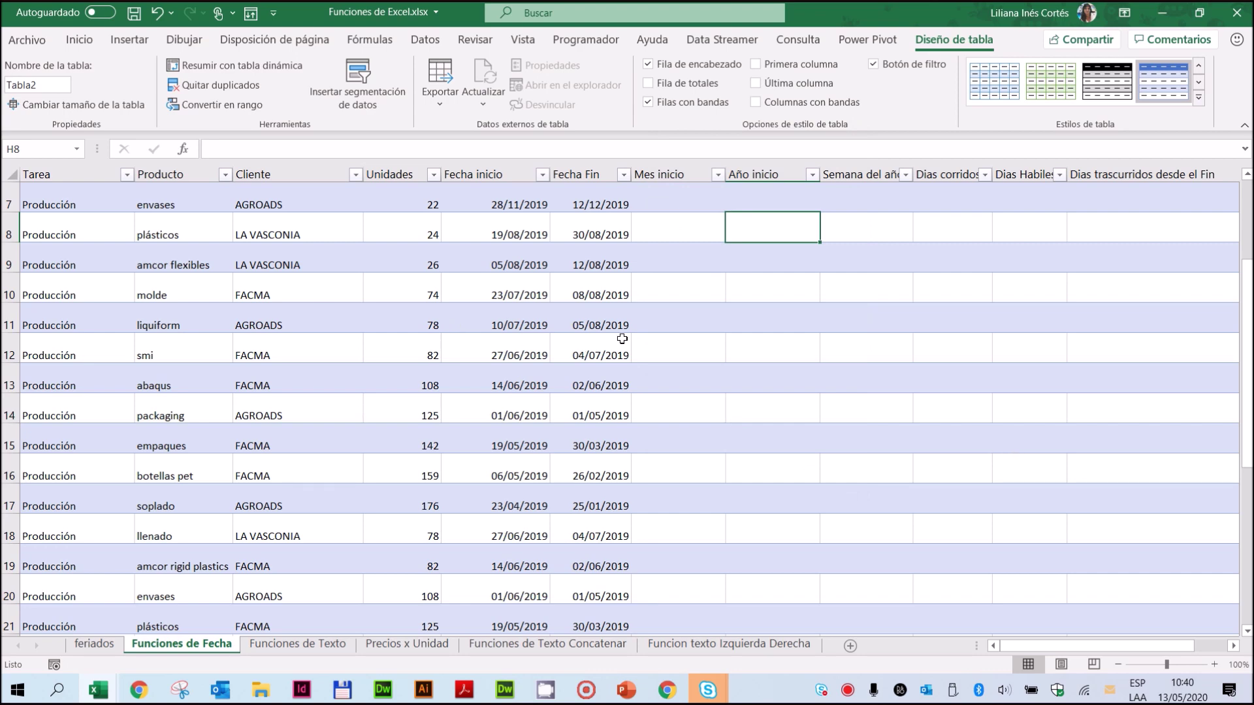
Rename the table on the Funciones de Fecha sheet as Tabla_Tareas
{"action": "scroll", "coordinate": [229, 264], "scroll_direction": "up", "scroll_amount": 2}
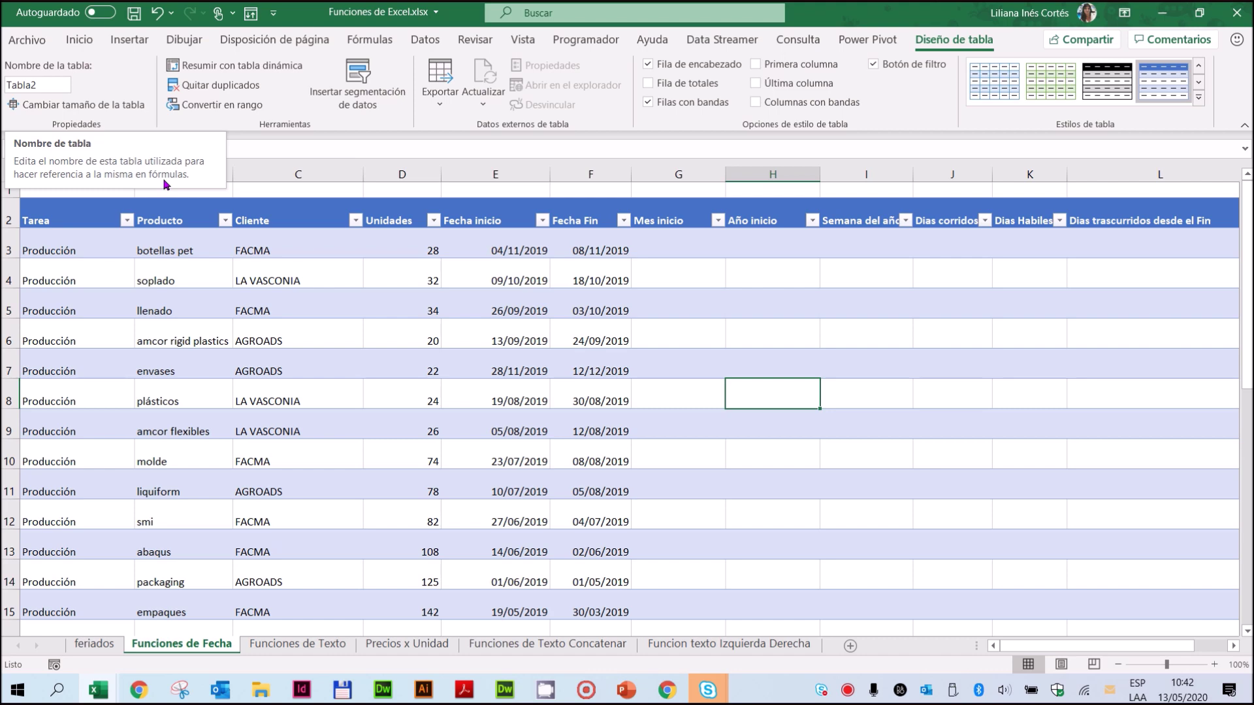
{"action": "left_click_drag", "start_coordinate": [77, 248], "coordinate": [1041, 519]}
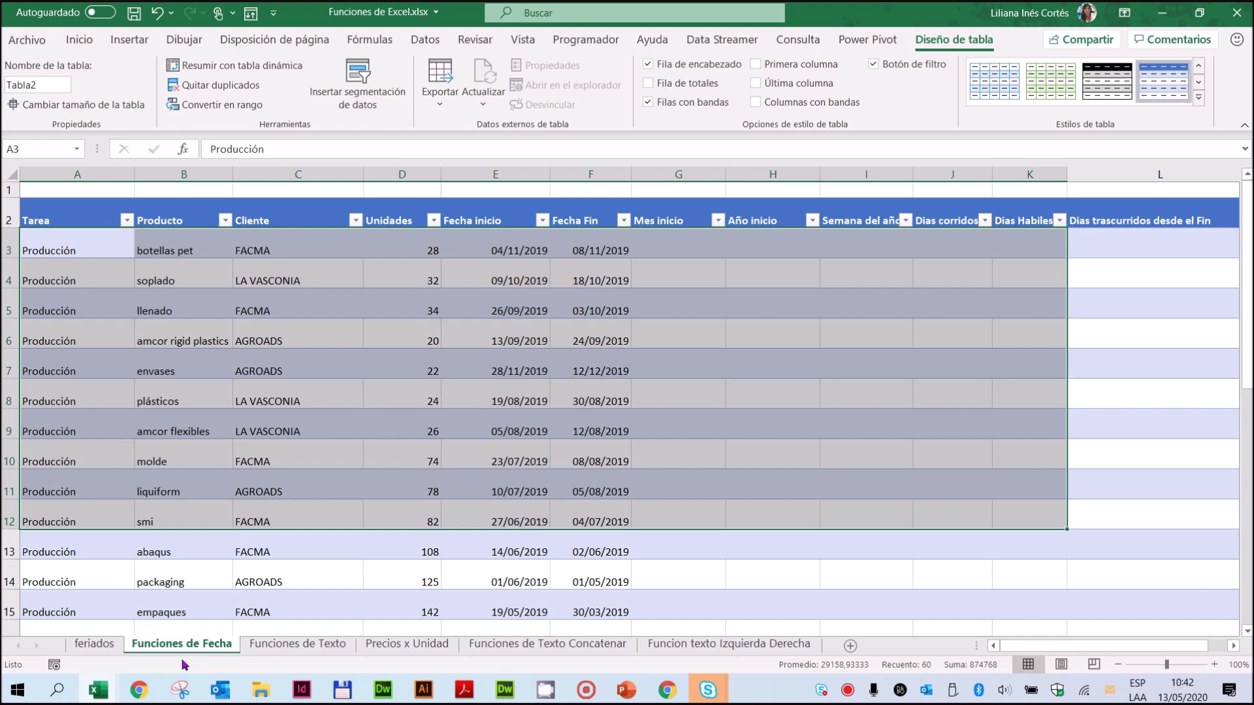
{"action": "left_click", "coordinate": [199, 404]}
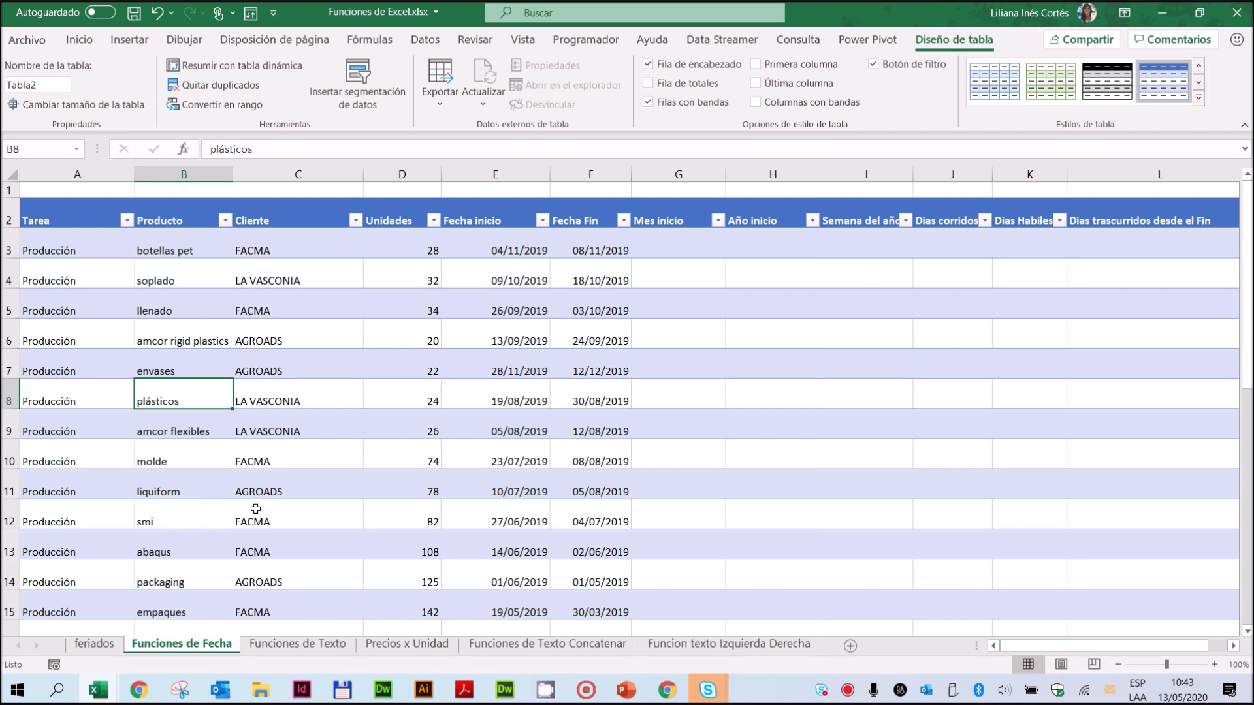
{"action": "left_click_drag", "start_coordinate": [43, 85], "coordinate": [1, 85]}
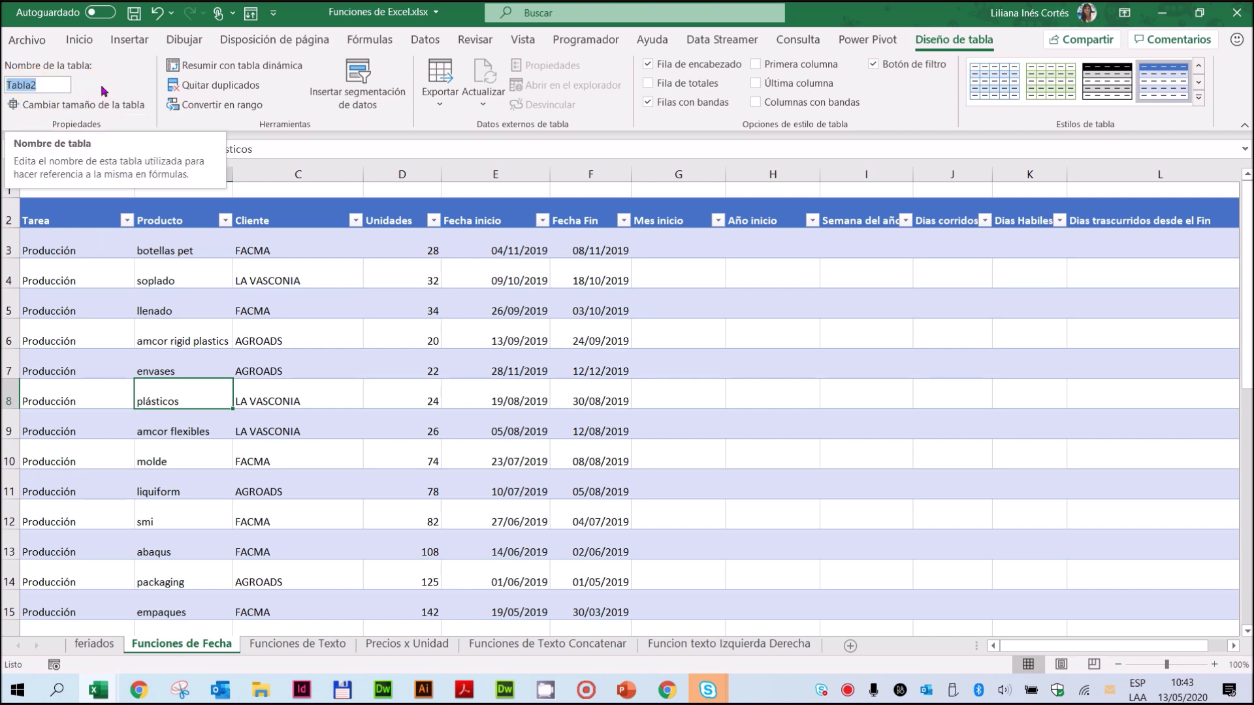
{"action": "type", "text": "Tareas"}
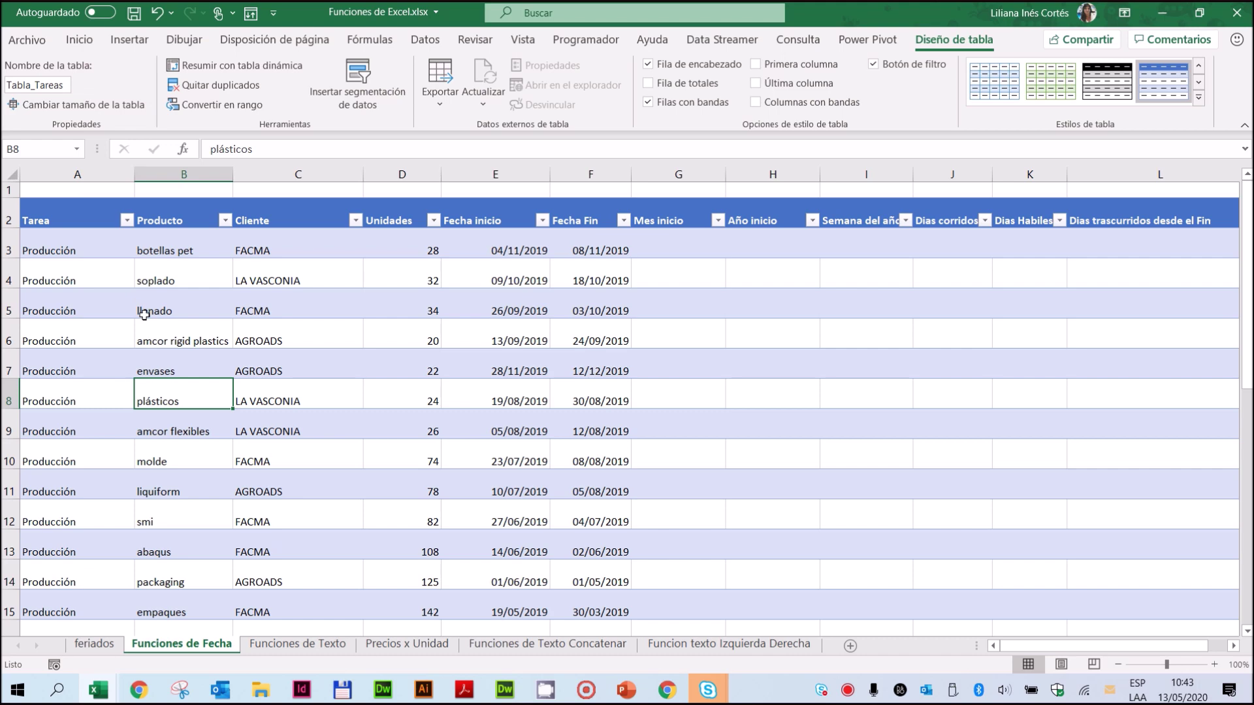
Open the Name Manager and examine the workbook's defined names, including Precios, rango, Tabla_Tareas and feriados
{"action": "left_click", "coordinate": [362, 41]}
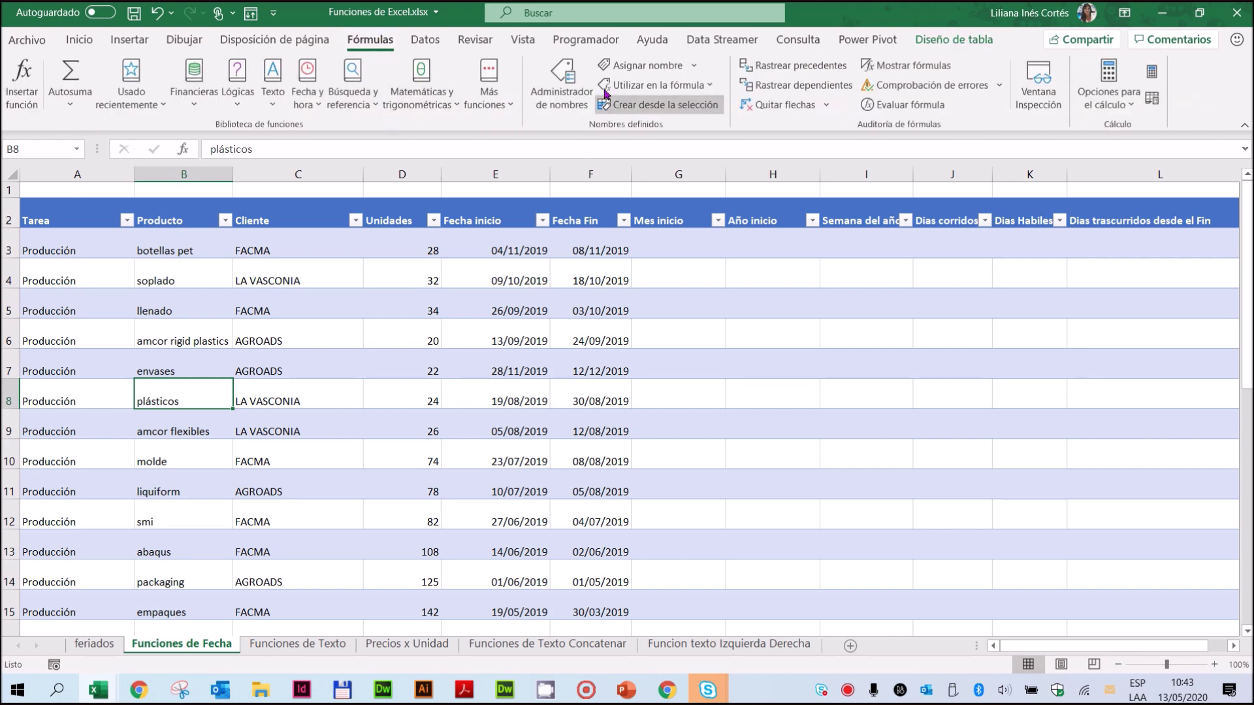
{"action": "left_click", "coordinate": [558, 92]}
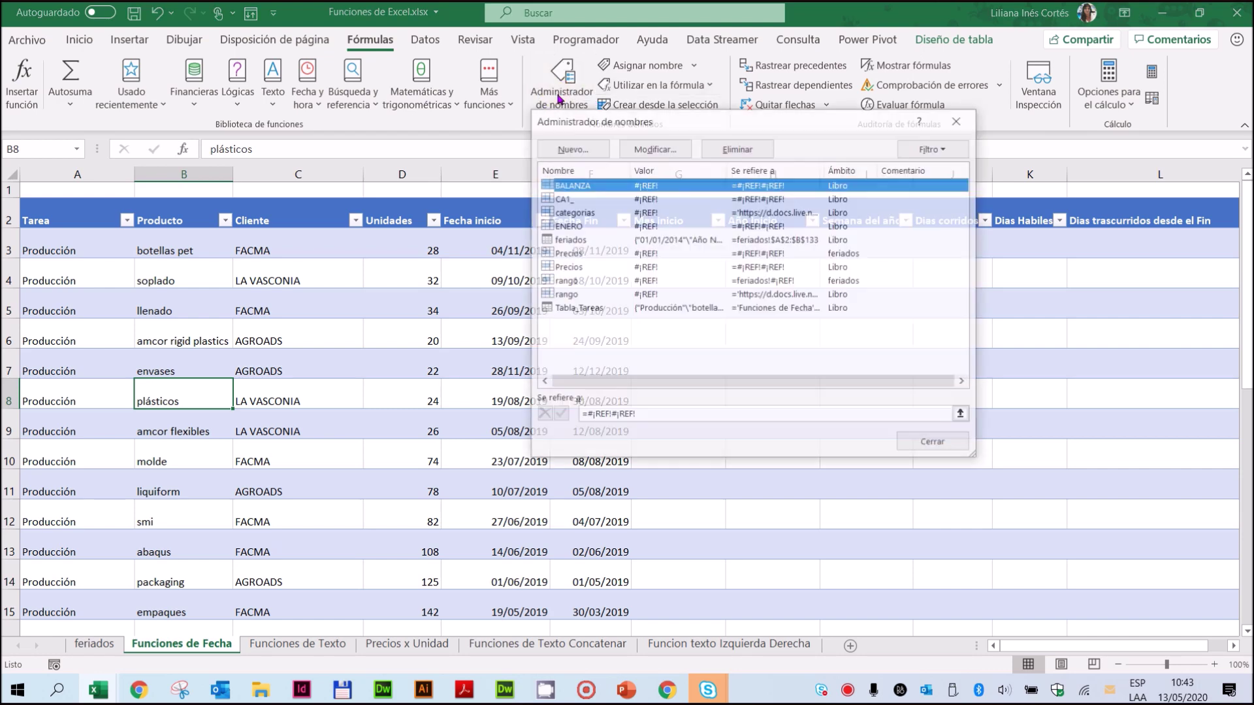
{"action": "left_click_drag", "start_coordinate": [659, 129], "coordinate": [592, 159]}
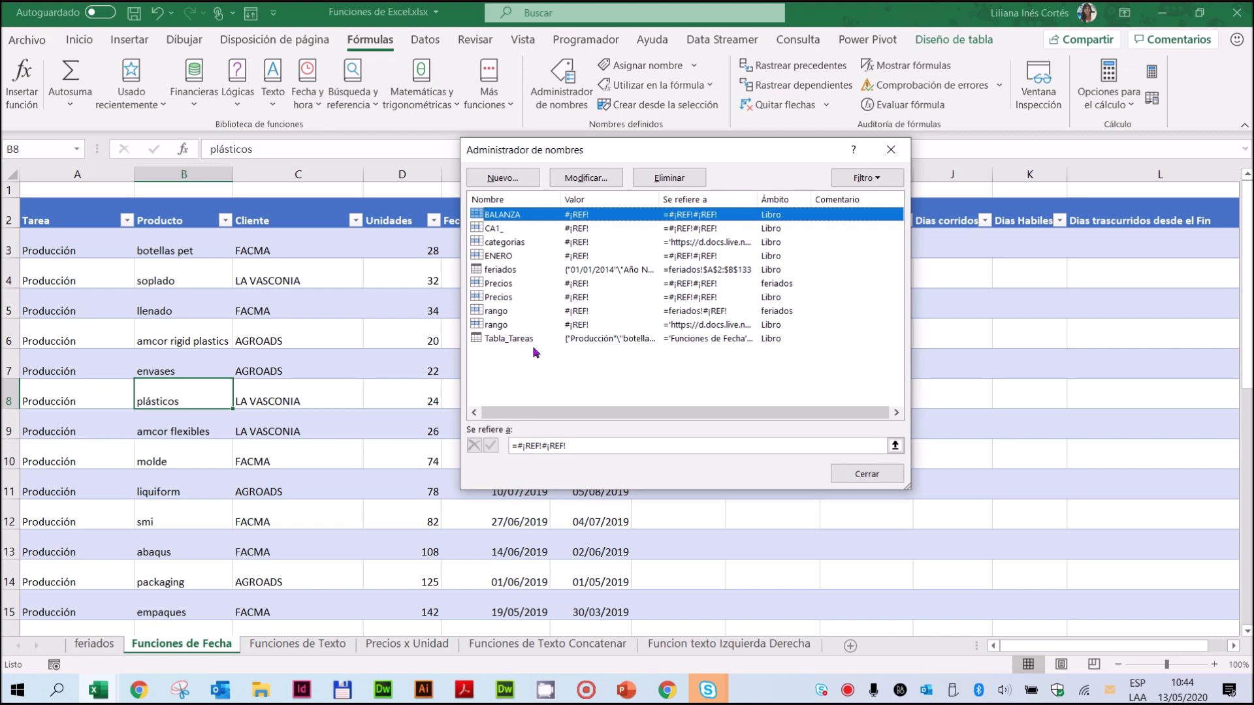
{"action": "left_click", "coordinate": [573, 283]}
{"action": "left_click", "coordinate": [578, 297]}
{"action": "left_click", "coordinate": [579, 312]}
{"action": "left_click", "coordinate": [577, 325]}
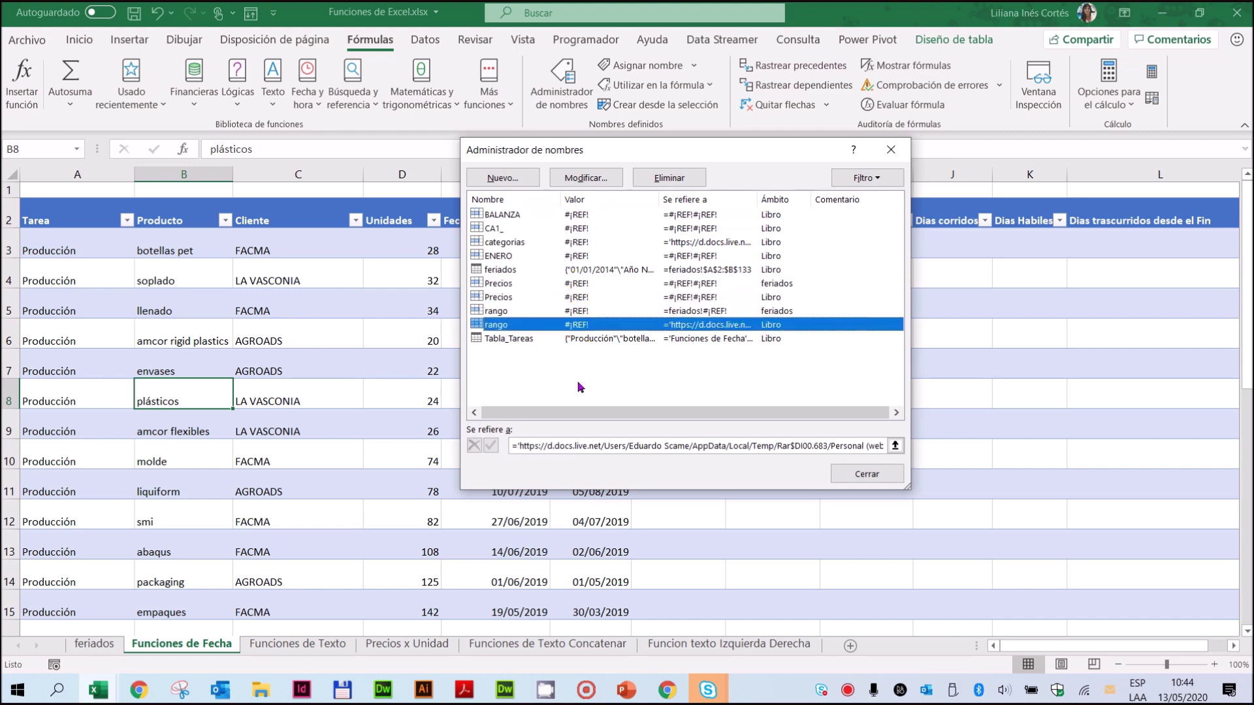
{"action": "left_click", "coordinate": [494, 340]}
{"action": "left_click", "coordinate": [502, 272]}
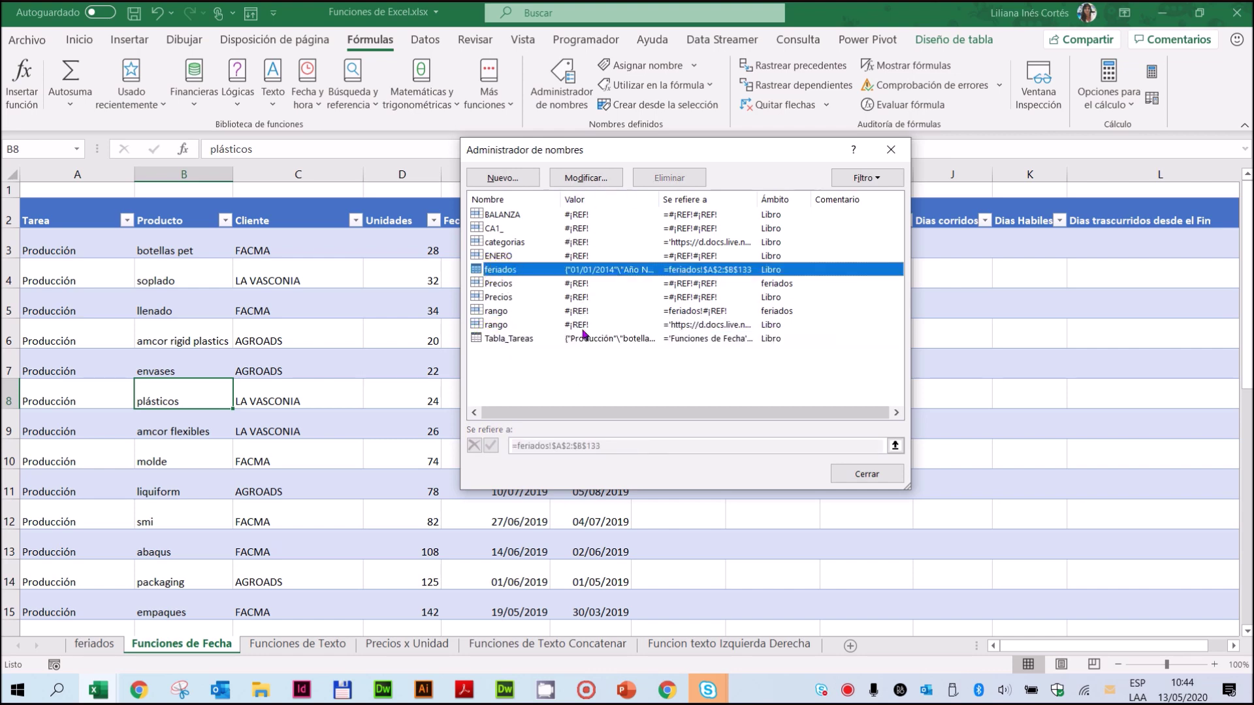
Delete the defined names BALANZA, CA1_, categorias and ENERO
{"action": "left_click", "coordinate": [586, 216]}
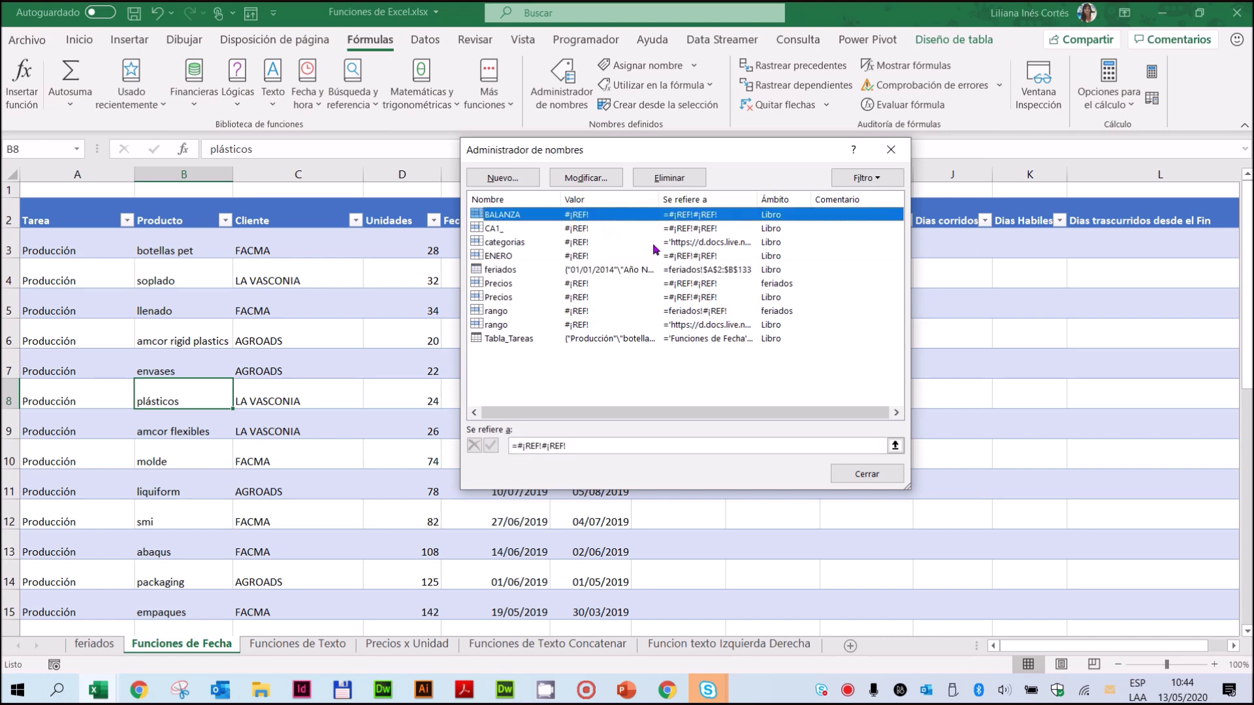
{"action": "left_click", "coordinate": [583, 230], "text": "shift"}
{"action": "left_click", "coordinate": [587, 243], "text": "shift"}
{"action": "left_click", "coordinate": [588, 257], "text": "shift"}
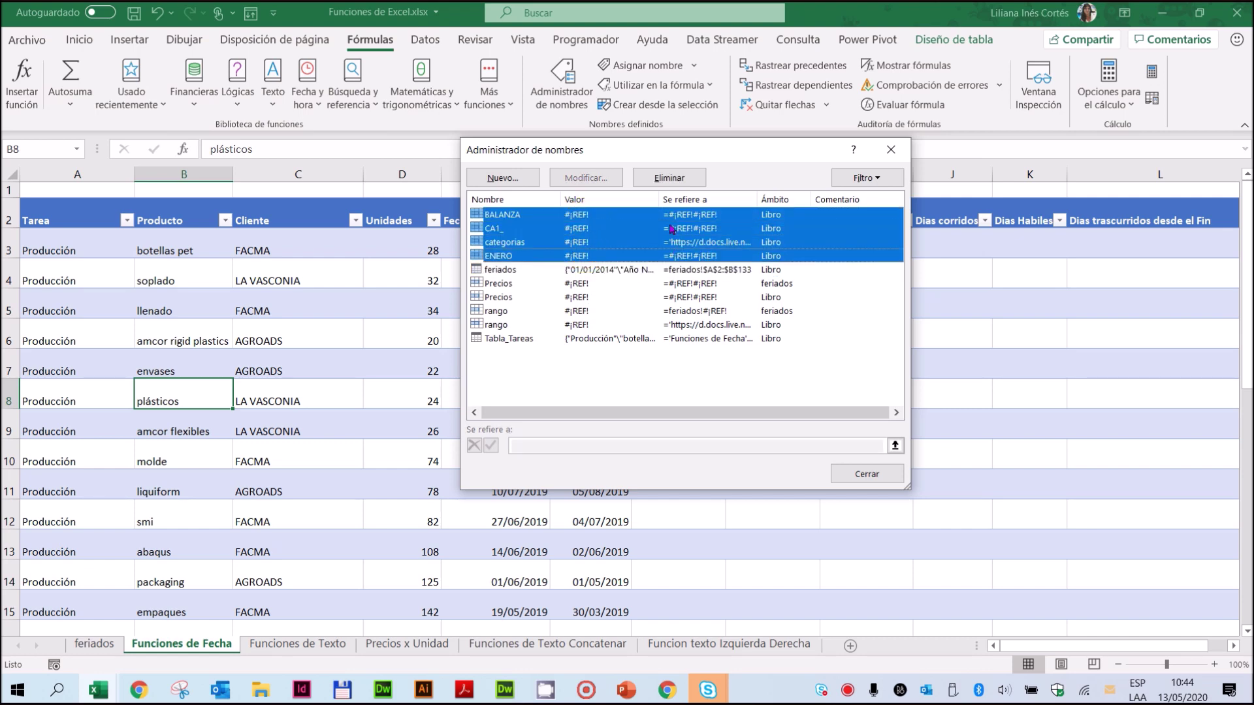
{"action": "left_click", "coordinate": [669, 179]}
{"action": "left_click", "coordinate": [595, 388]}
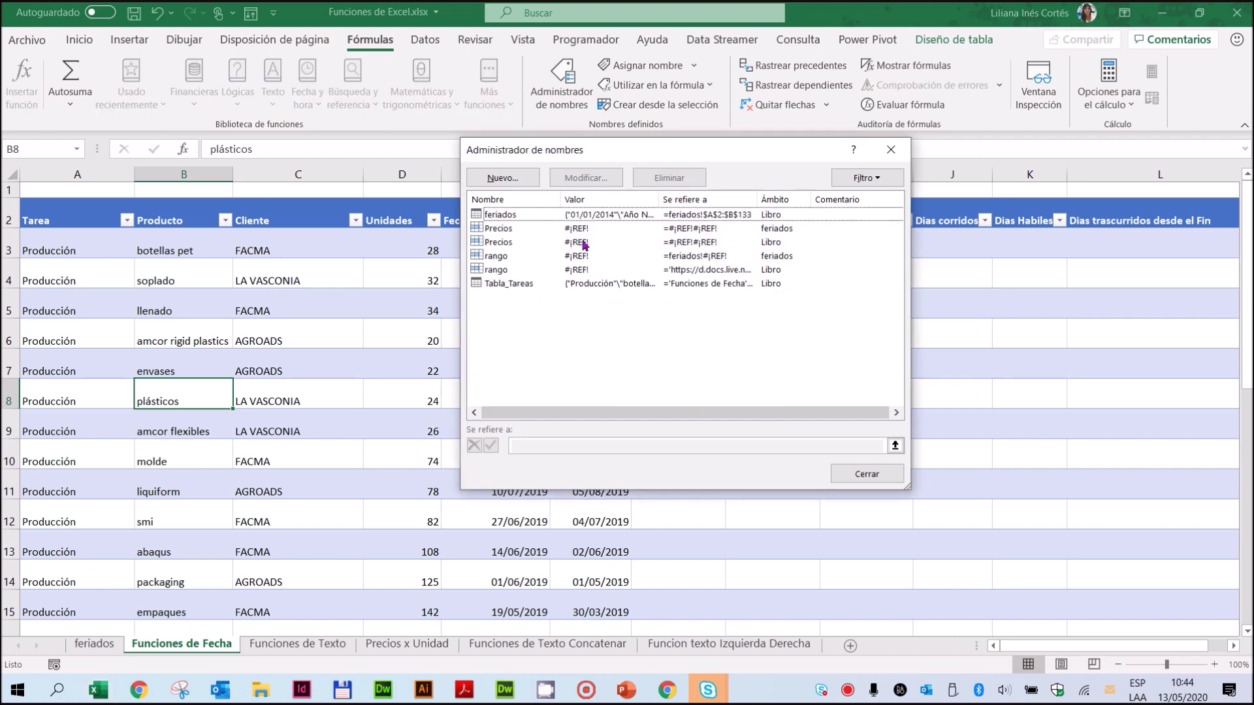
Delete both Precios names and both rango names from the defined names
{"action": "left_click", "coordinate": [578, 229]}
{"action": "left_click", "coordinate": [583, 242], "text": "shift"}
{"action": "left_click", "coordinate": [587, 256], "text": "shift"}
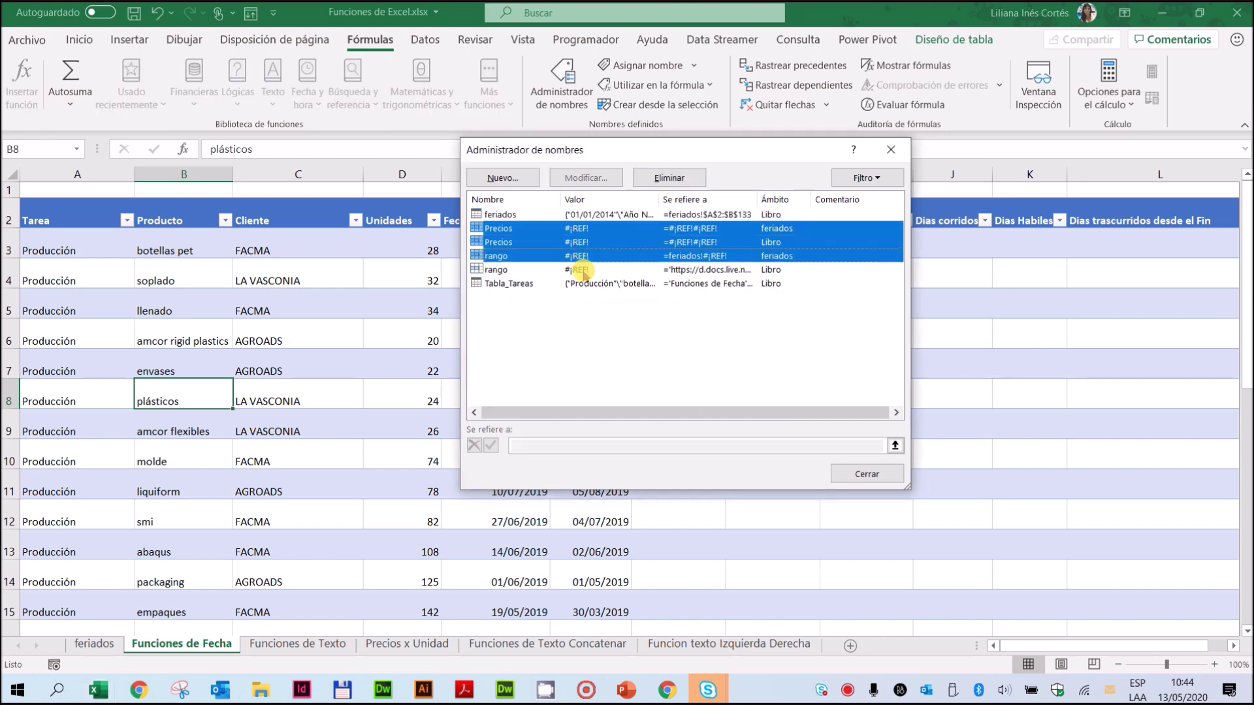
{"action": "left_click", "coordinate": [587, 270], "text": "shift"}
{"action": "left_click", "coordinate": [671, 179]}
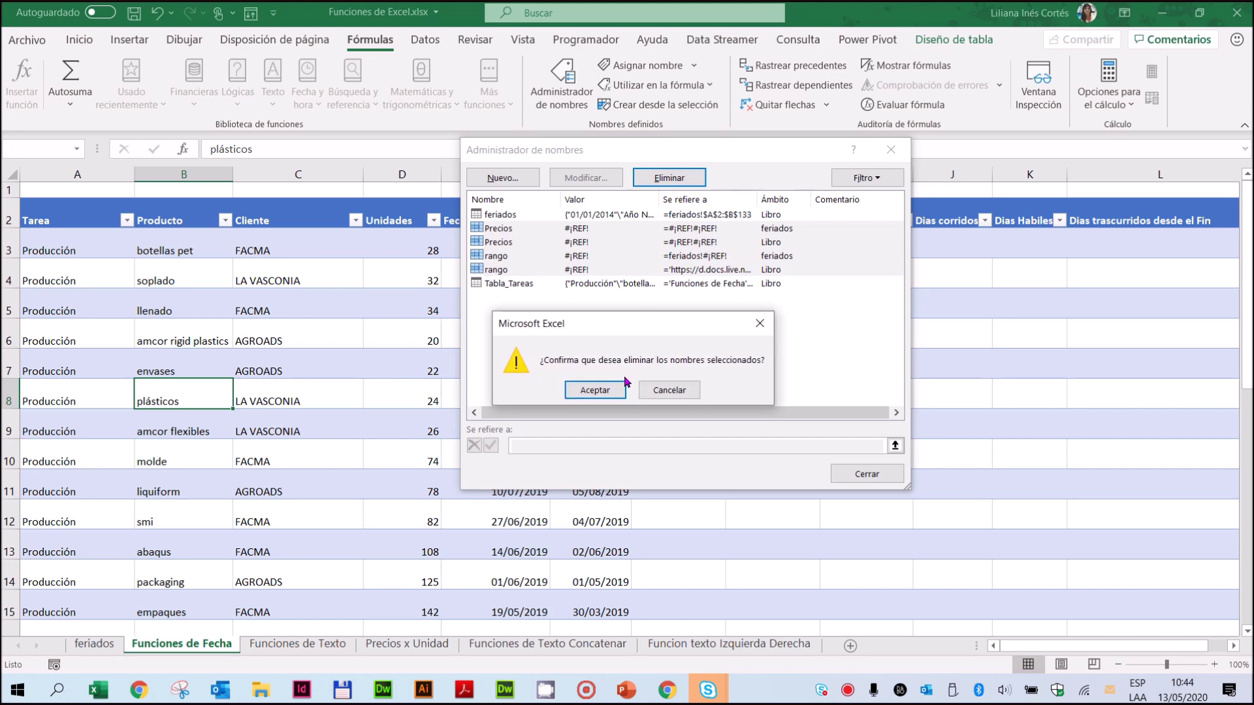
{"action": "left_click", "coordinate": [597, 390]}
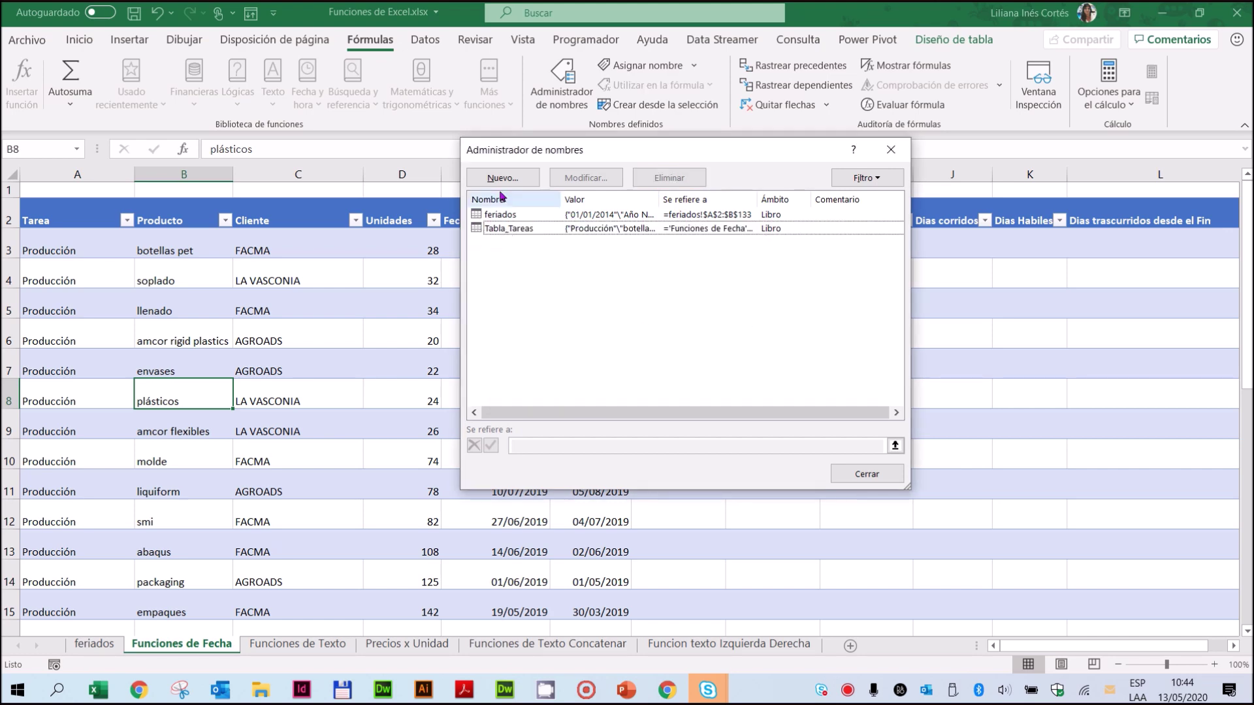
Check the references of the feriados and Tabla_Tareas entries and close the Name Manager
{"action": "left_click", "coordinate": [479, 216]}
{"action": "left_click", "coordinate": [473, 228]}
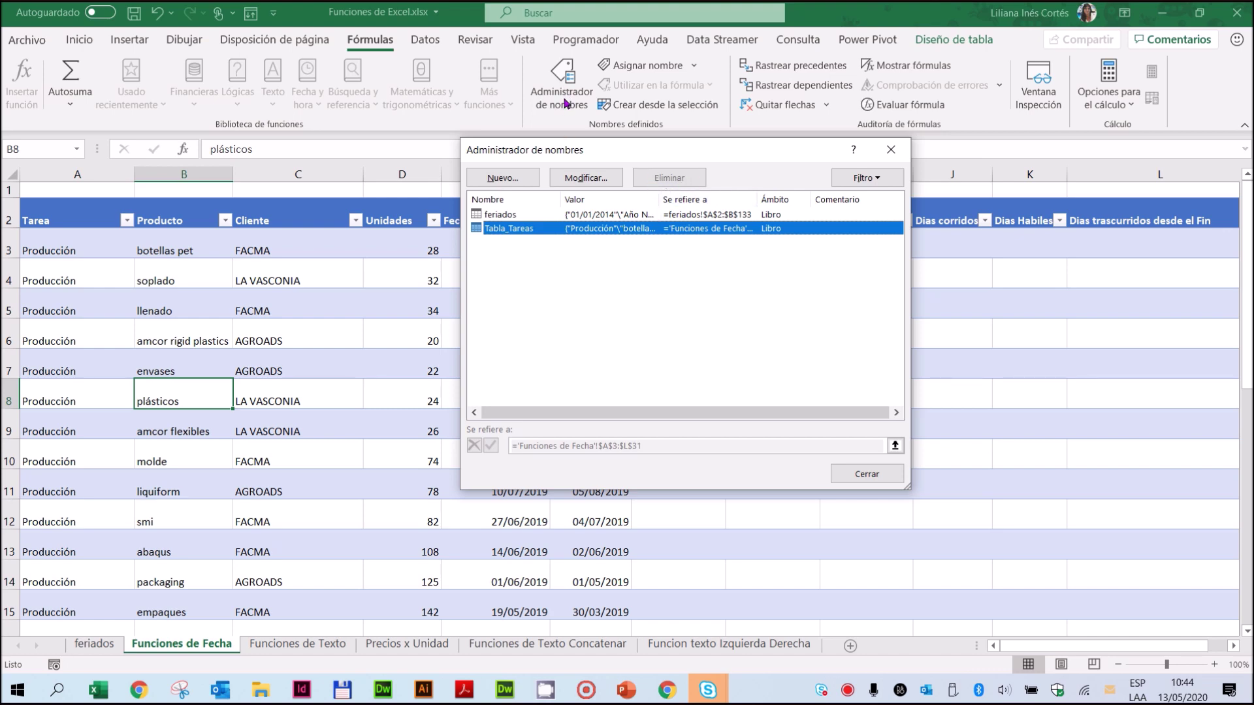
{"action": "left_click", "coordinate": [868, 474]}
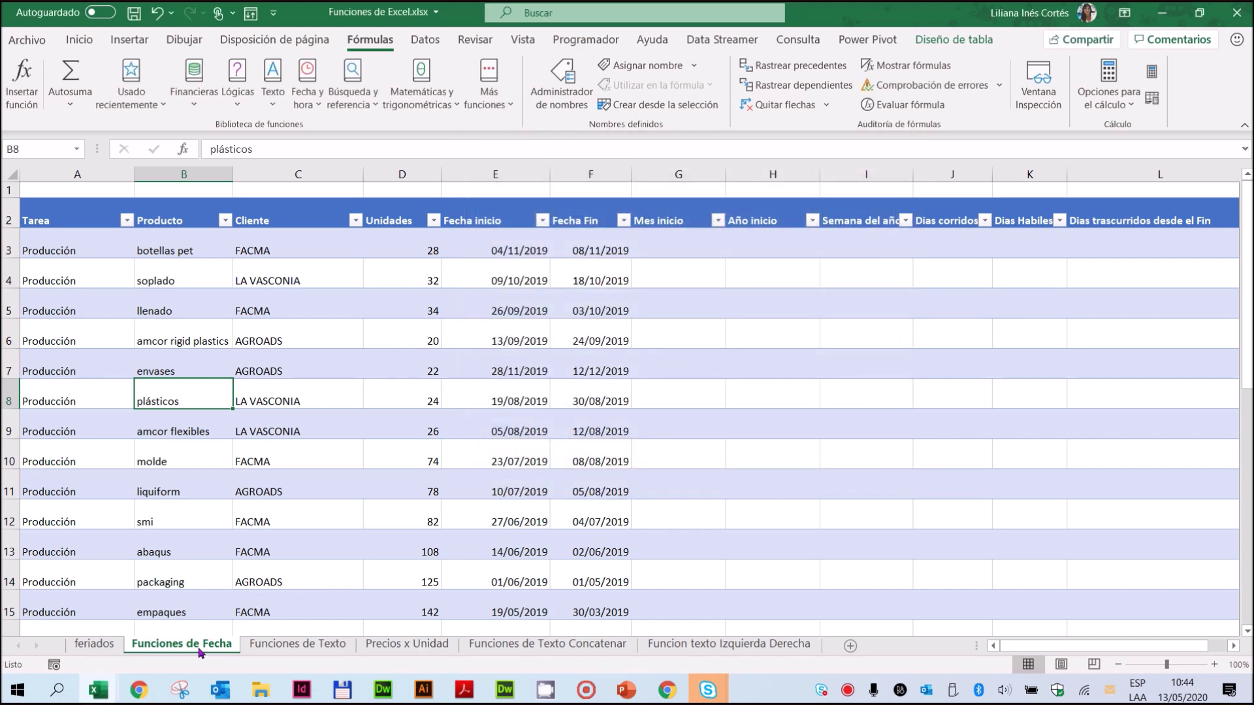
Convert the Tabla_Tareas table into a normal range
{"action": "left_click_drag", "start_coordinate": [255, 246], "coordinate": [635, 395]}
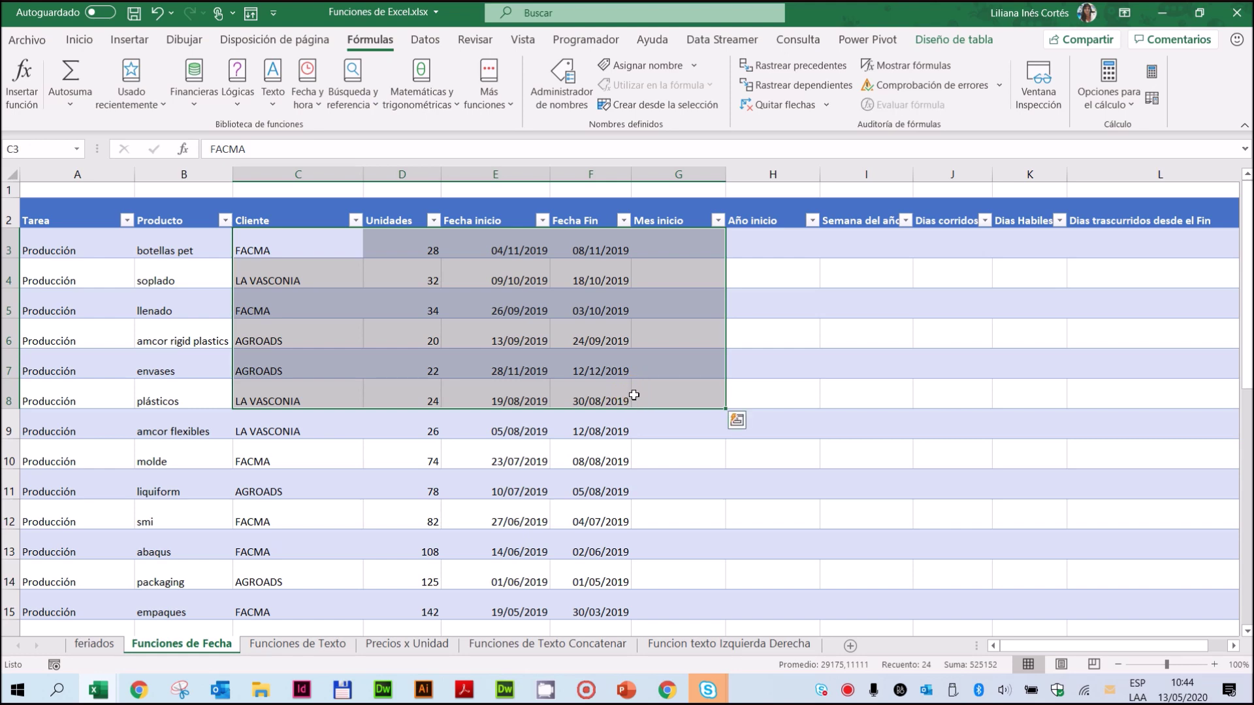
{"action": "left_click", "coordinate": [932, 44]}
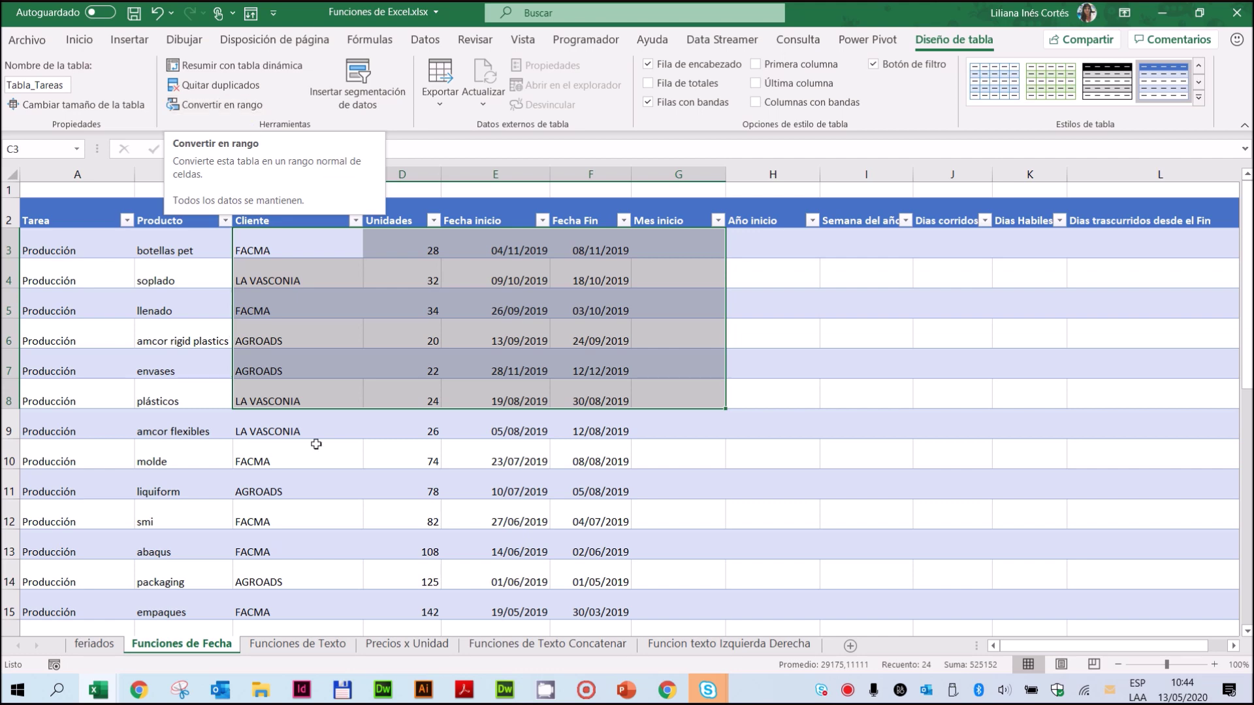
{"action": "left_click", "coordinate": [190, 109]}
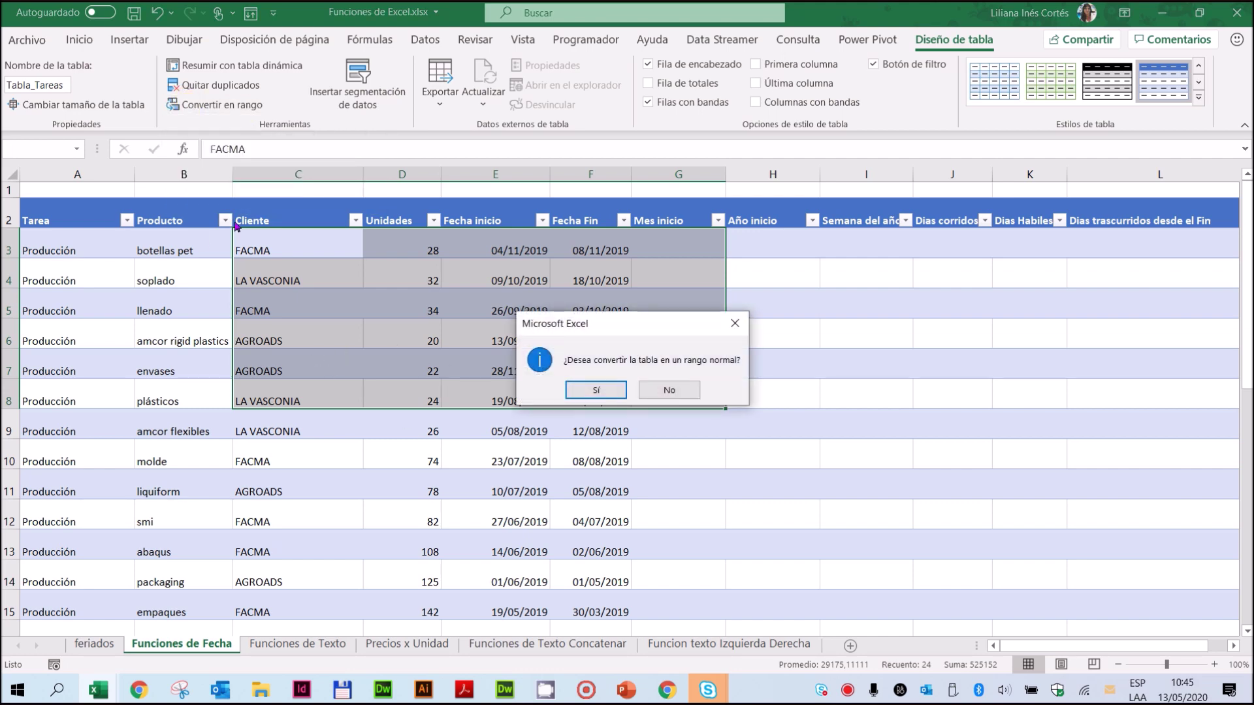
{"action": "left_click", "coordinate": [596, 391]}
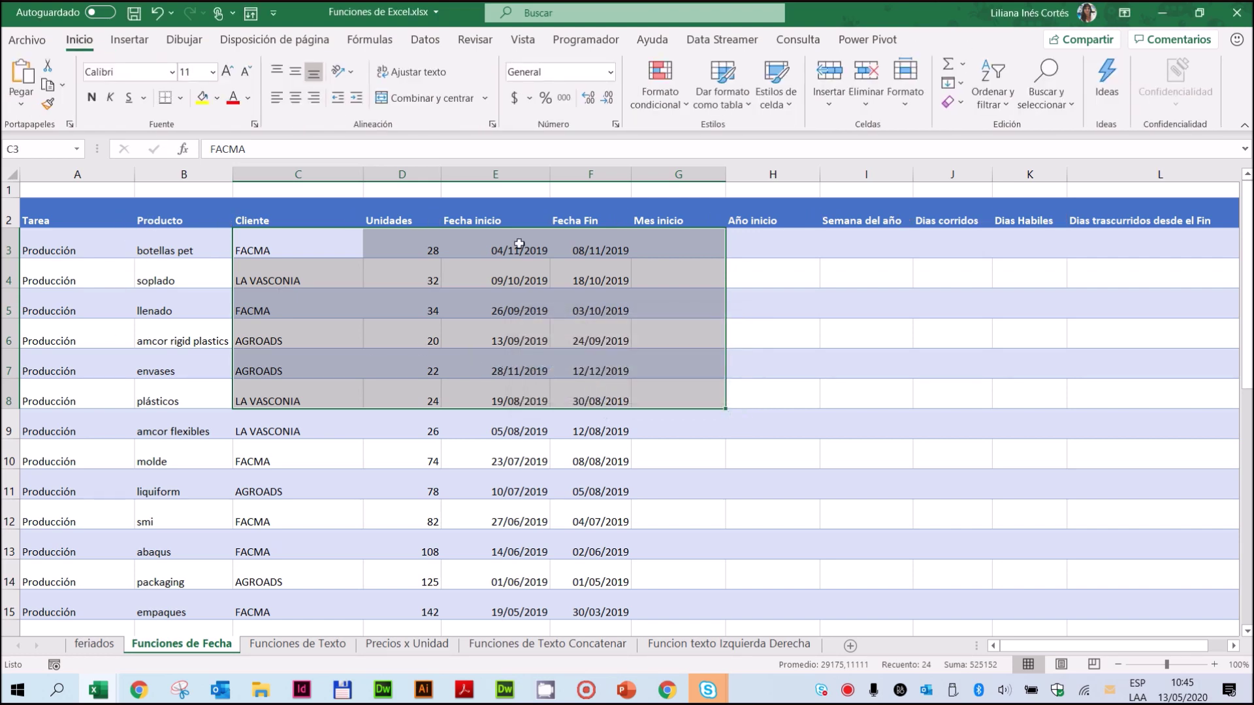
{"action": "left_click", "coordinate": [590, 457]}
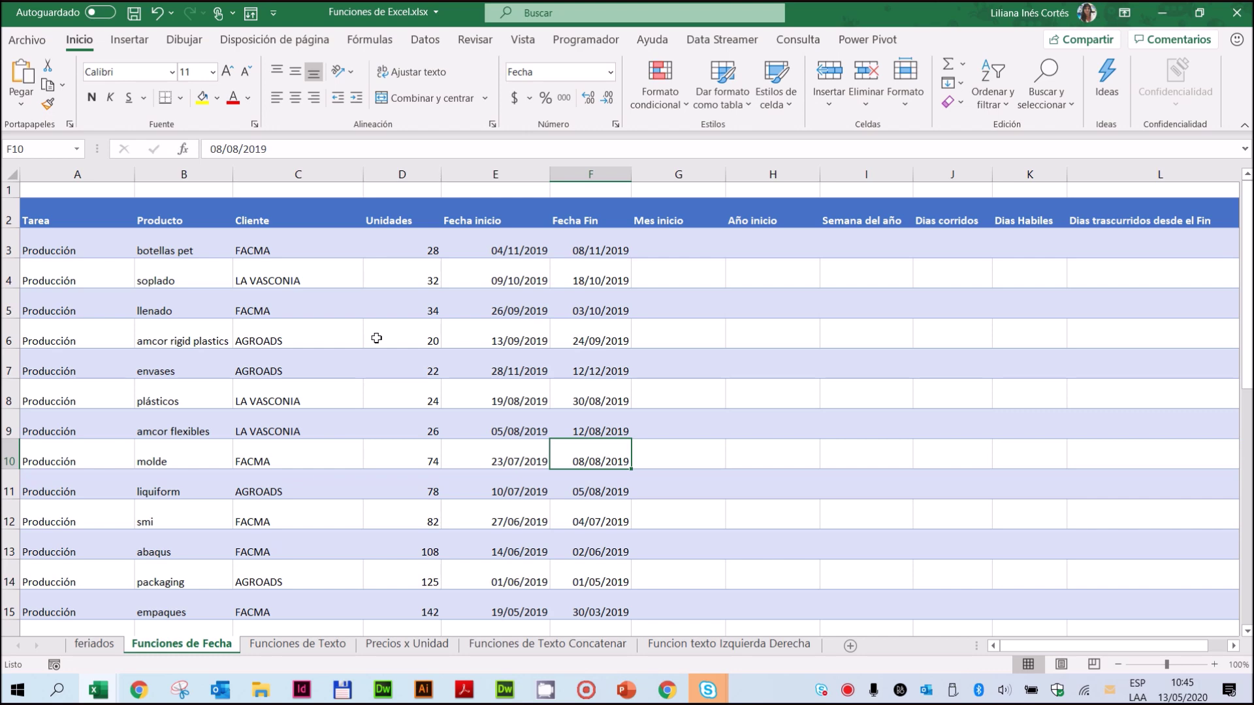
Look through the converted range and check the Name Manager for the Tabla_Tareas entry
{"action": "scroll", "coordinate": [377, 336], "scroll_direction": "down", "scroll_amount": 14}
{"action": "scroll", "coordinate": [379, 333], "scroll_direction": "up", "scroll_amount": 6}
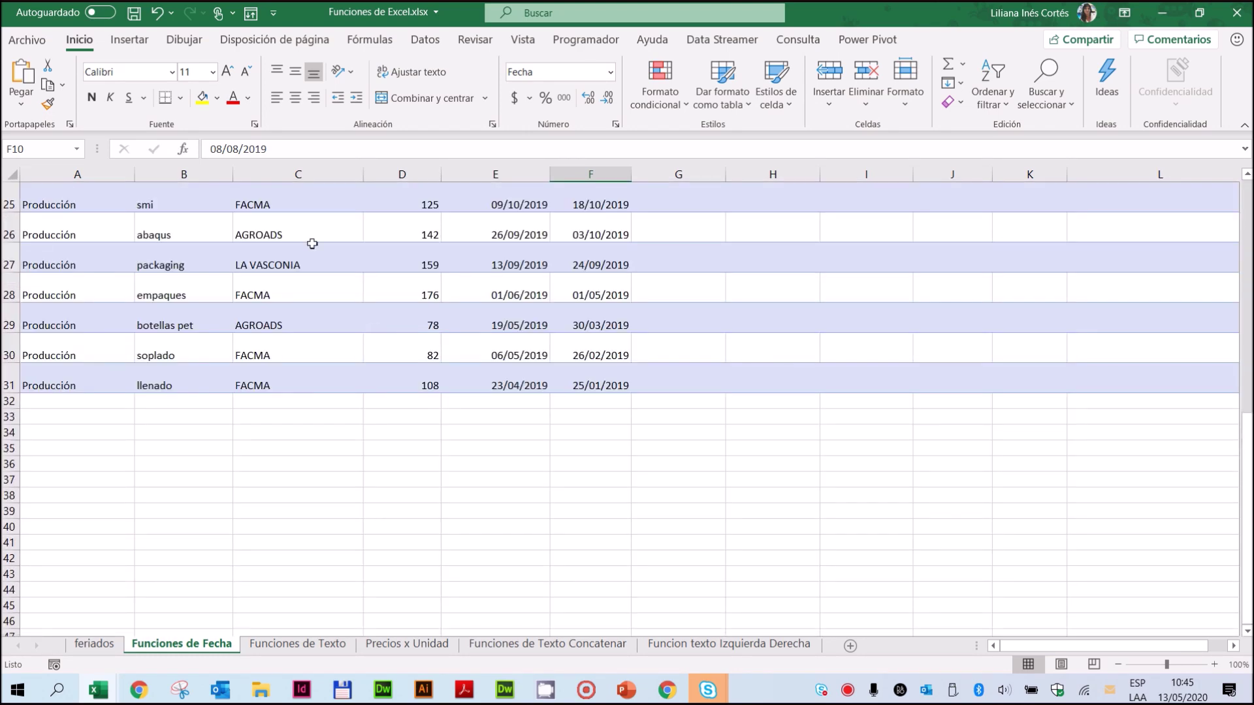
{"action": "left_click", "coordinate": [312, 243]}
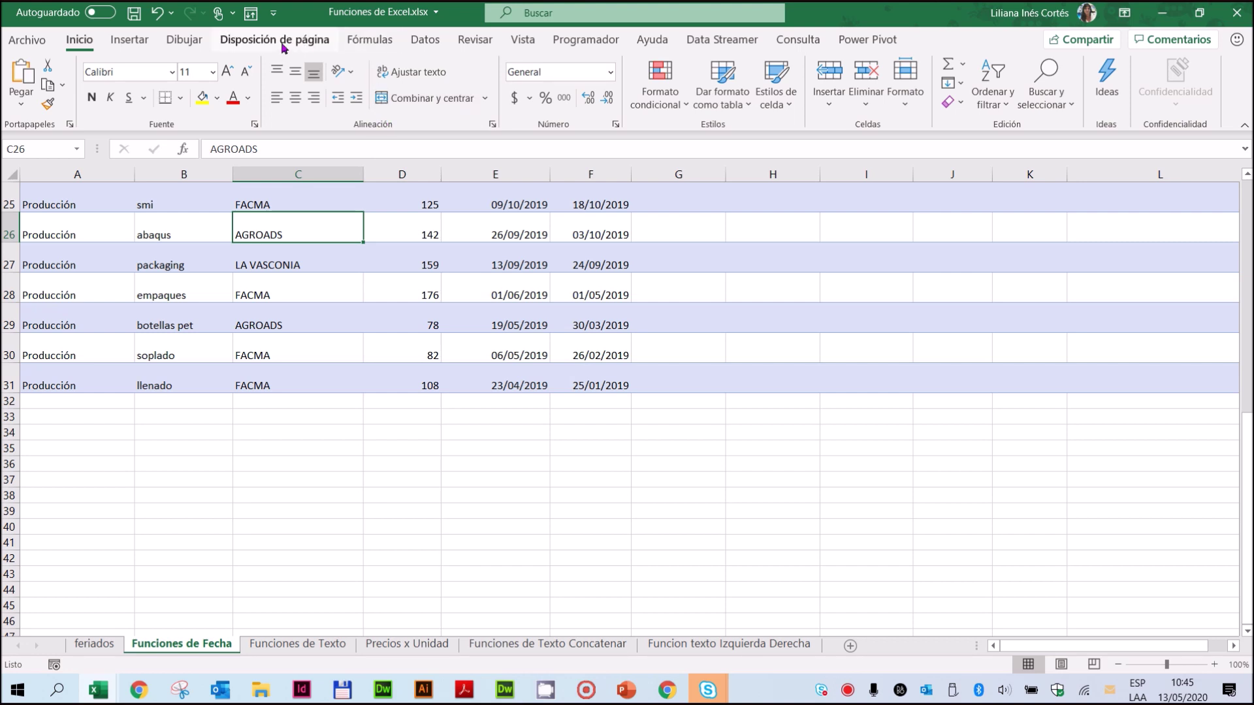
{"action": "left_click", "coordinate": [370, 39]}
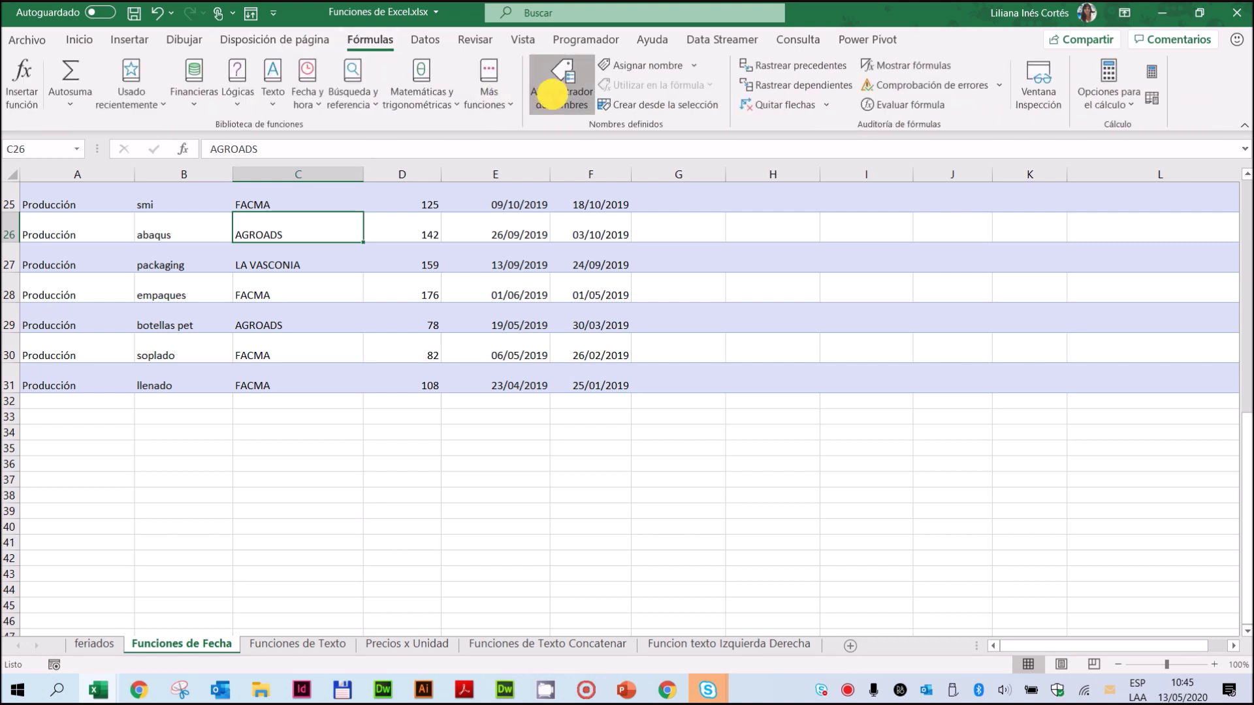
{"action": "left_click", "coordinate": [561, 82]}
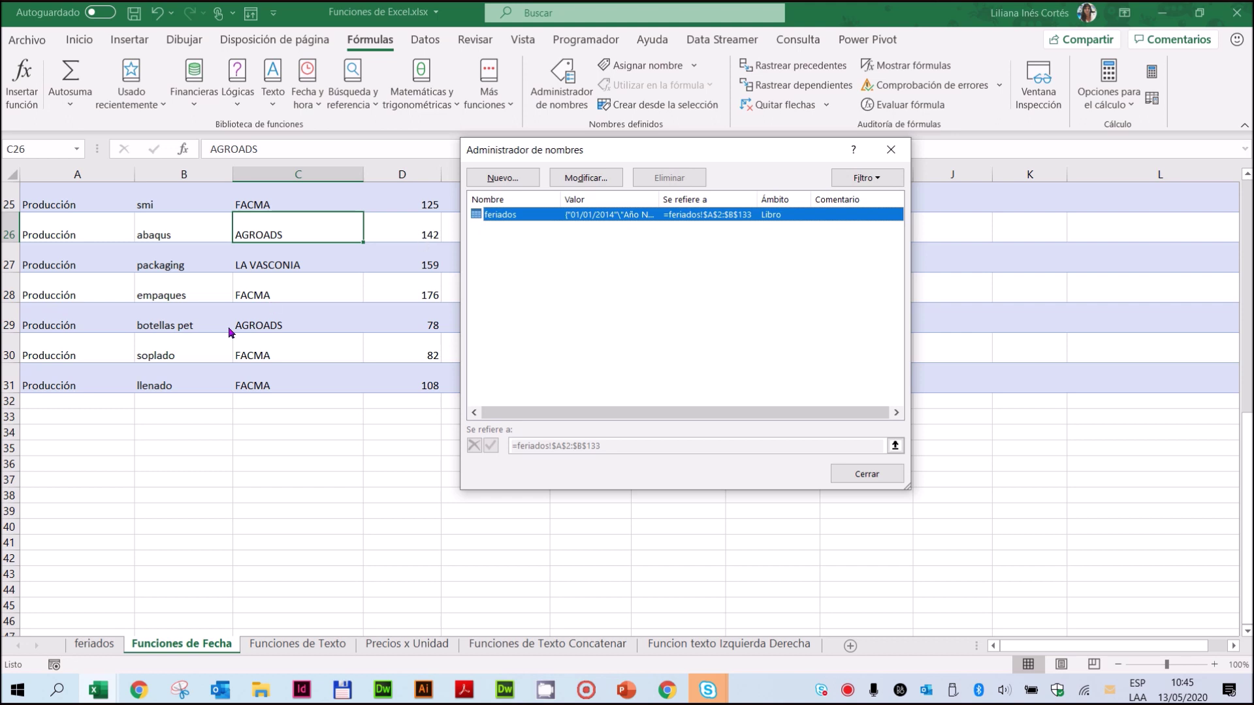
{"action": "left_click", "coordinate": [889, 150]}
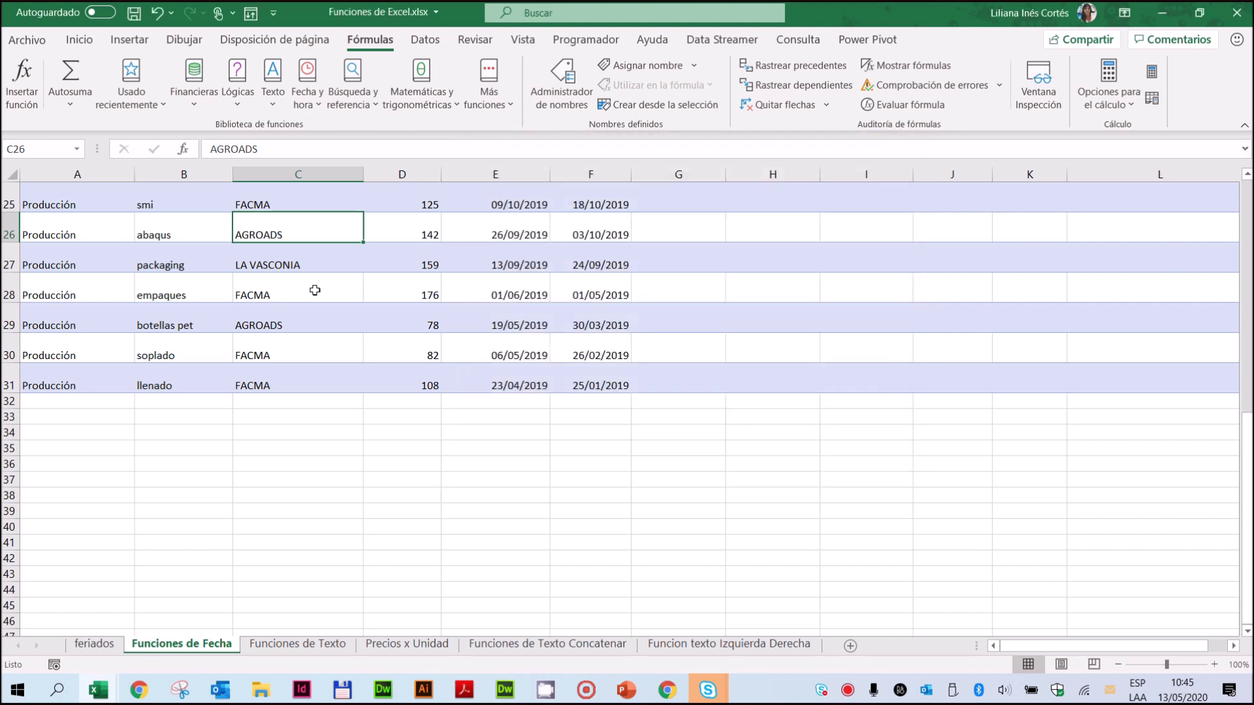
Undo the conversion of the table into a normal range
{"action": "left_click", "coordinate": [315, 290]}
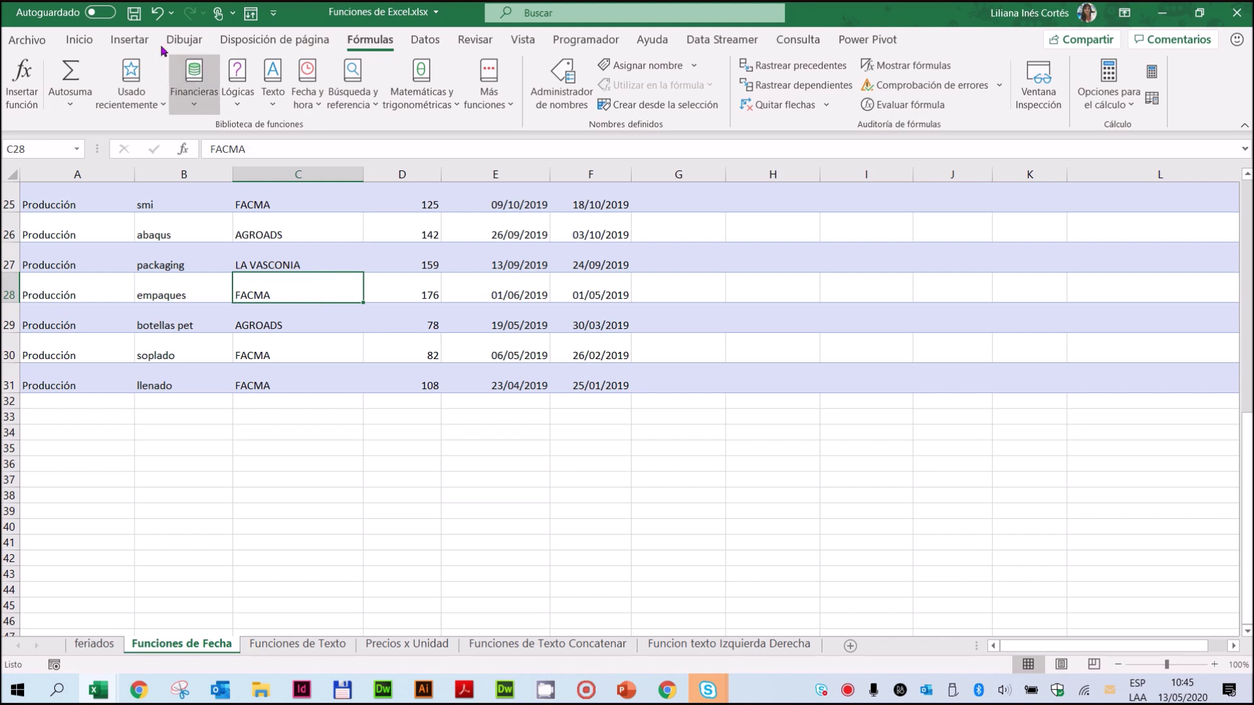
{"action": "left_click", "coordinate": [155, 12]}
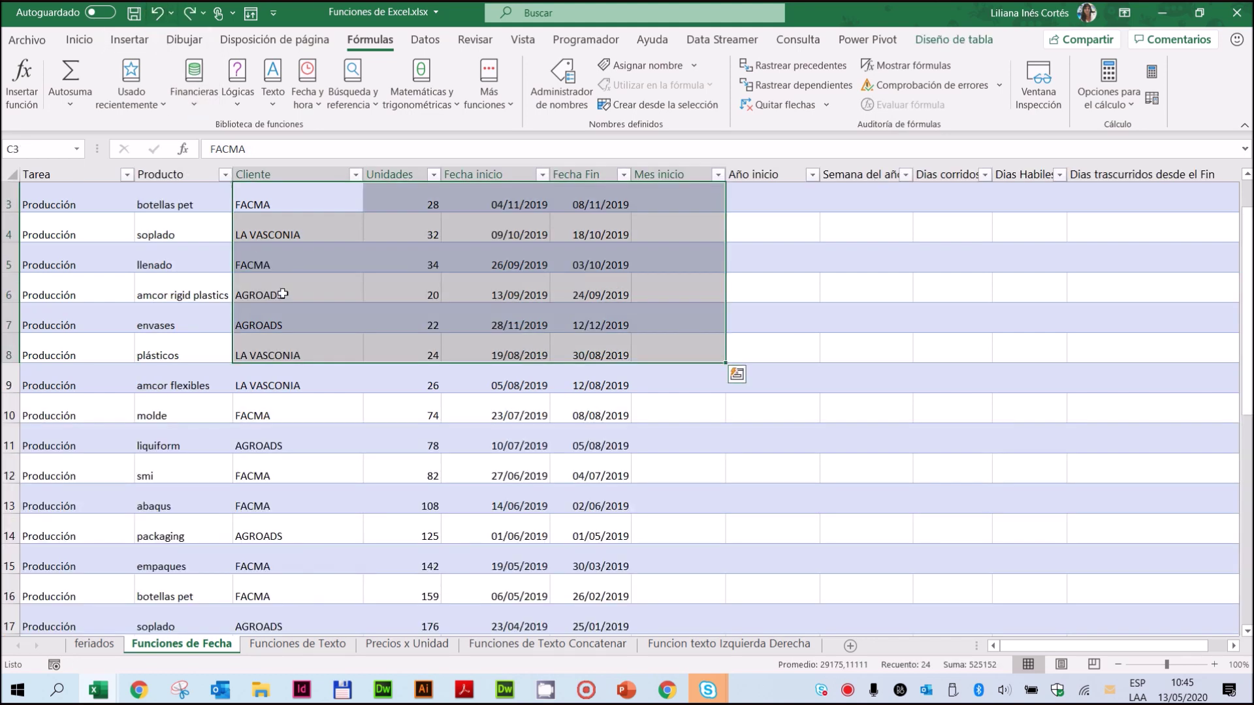
{"action": "left_click", "coordinate": [449, 352]}
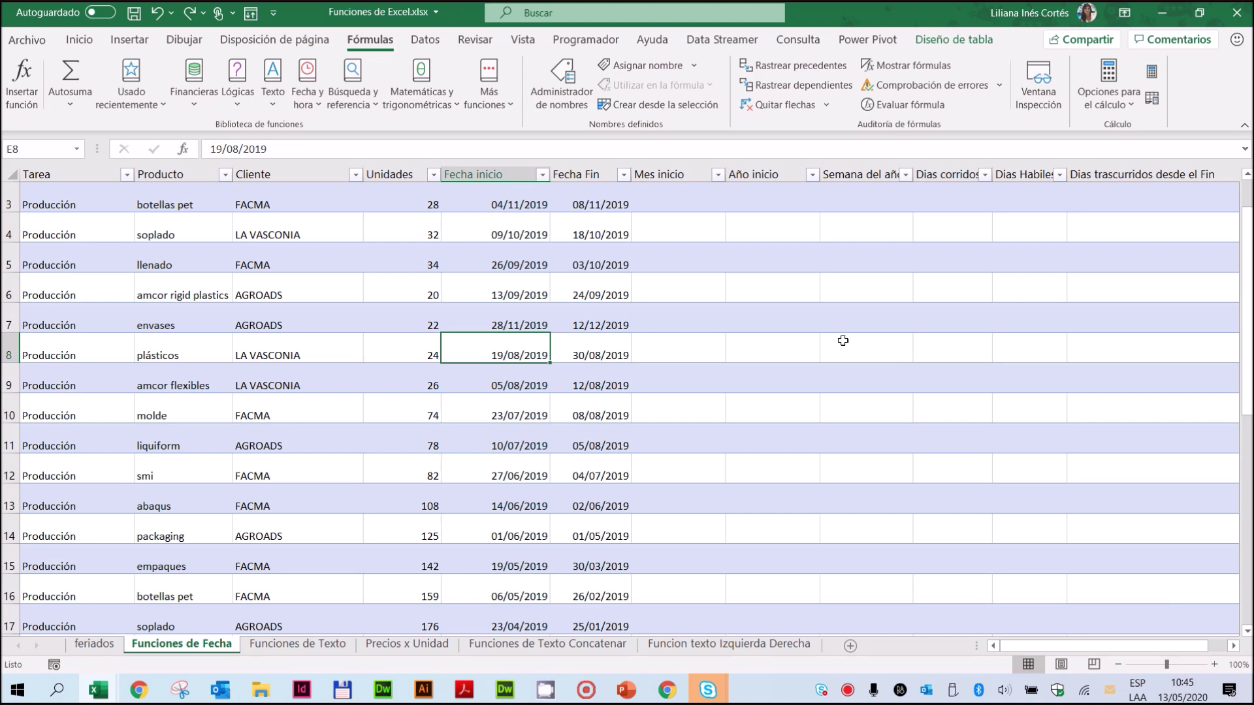
Examine the table's end corner at row 31 of the Dias trascurridos desde el Fin column at 130% zoom
{"action": "scroll", "coordinate": [843, 341], "scroll_direction": "down", "scroll_amount": 6}
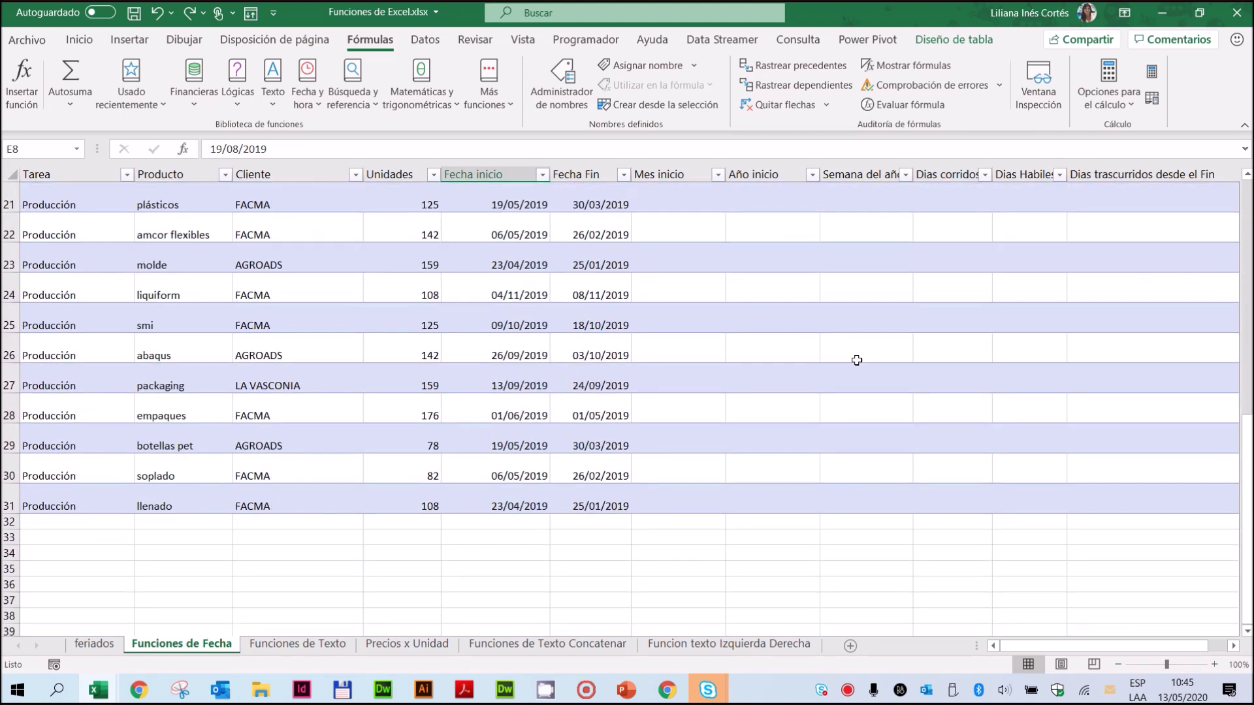
{"action": "scroll", "coordinate": [856, 360], "scroll_direction": "down", "scroll_amount": 1}
{"action": "left_click_drag", "start_coordinate": [1061, 648], "coordinate": [1177, 653]}
{"action": "left_click", "coordinate": [1233, 646]}
{"action": "left_click", "coordinate": [1233, 647]}
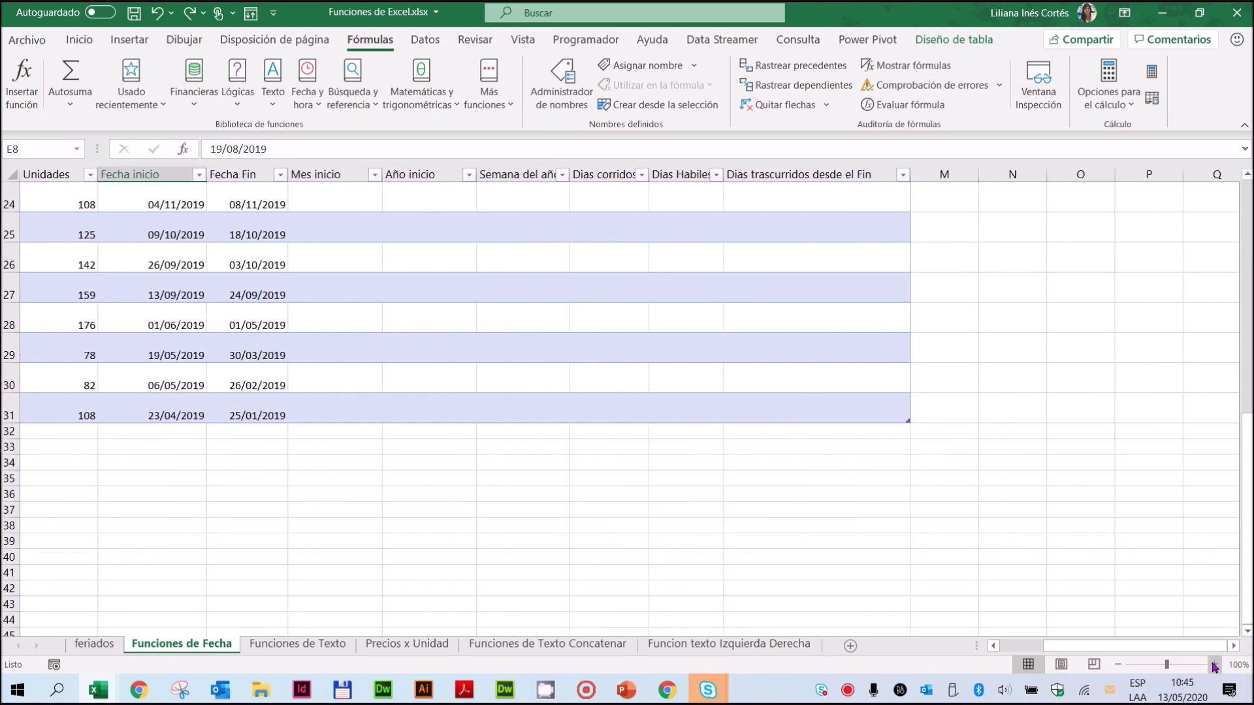
{"action": "left_click", "coordinate": [1214, 665]}
{"action": "left_click", "coordinate": [1214, 665]}
{"action": "left_click", "coordinate": [1214, 665]}
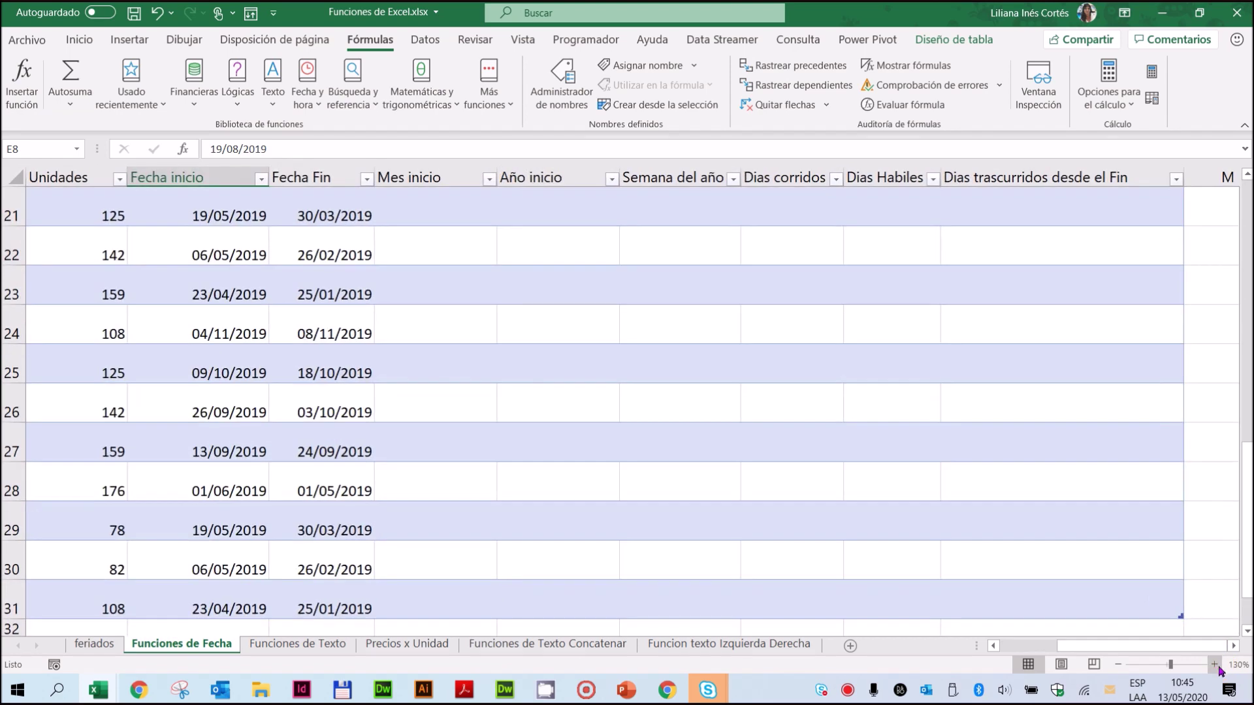
{"action": "left_click", "coordinate": [1246, 631]}
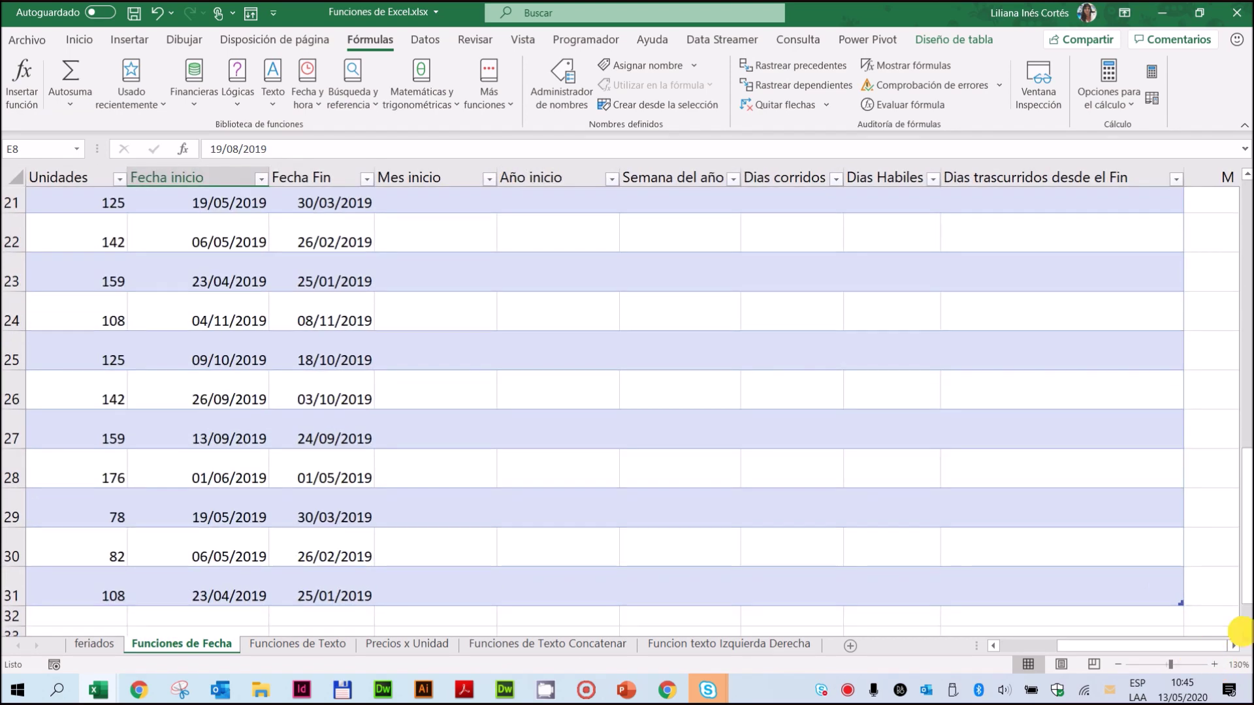
Compare an empty cell below the table with the last cells of the Dias trascurridos desde el Fin column
{"action": "scroll", "coordinate": [1241, 631], "scroll_direction": "down", "scroll_amount": 1}
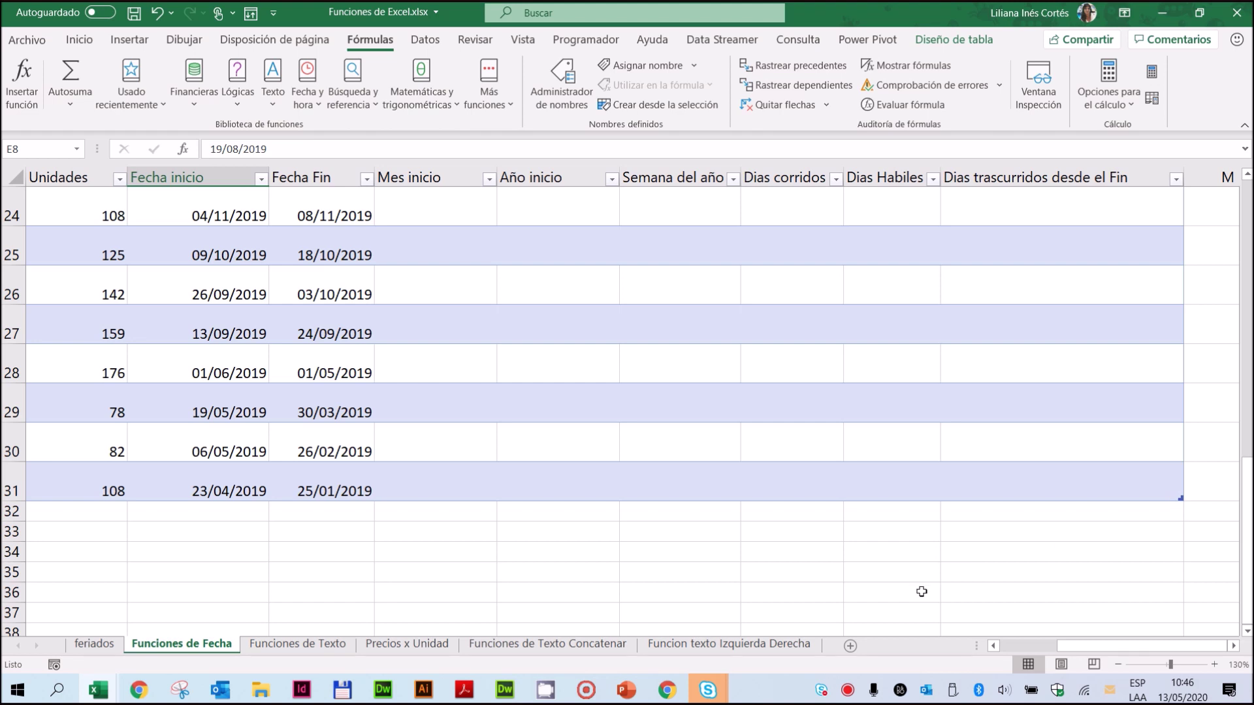
{"action": "left_click", "coordinate": [998, 554]}
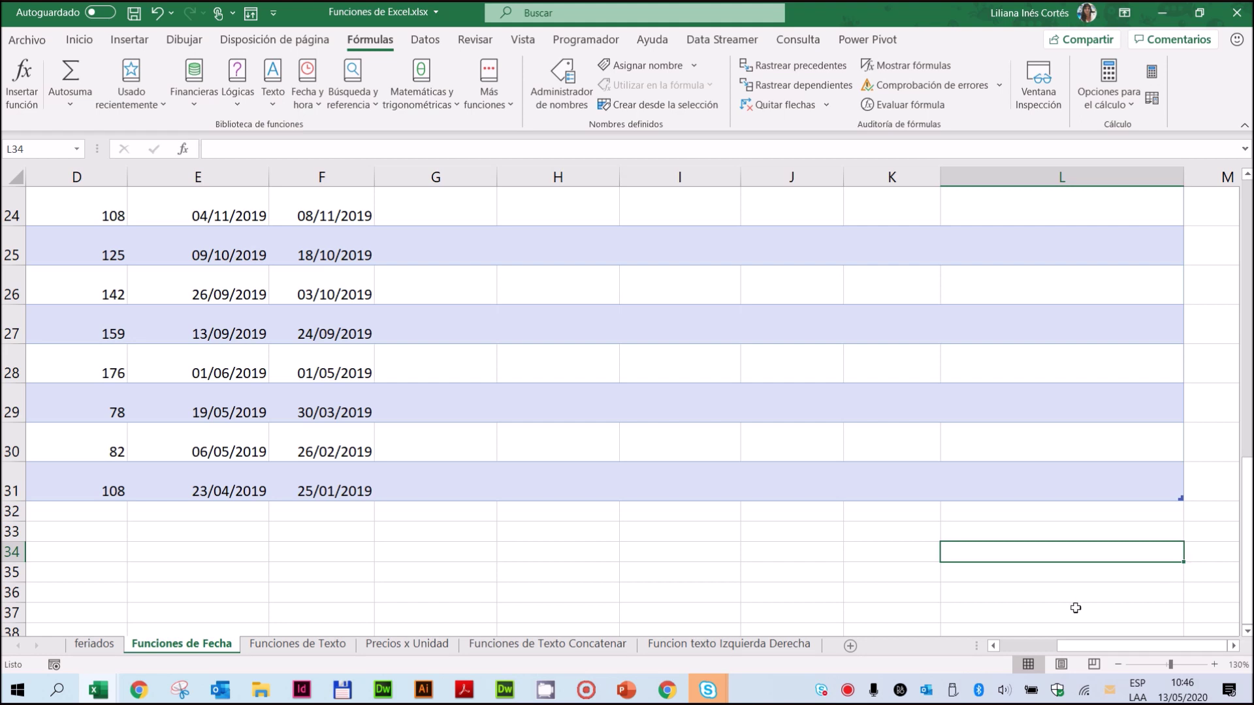
{"action": "left_click", "coordinate": [1047, 482]}
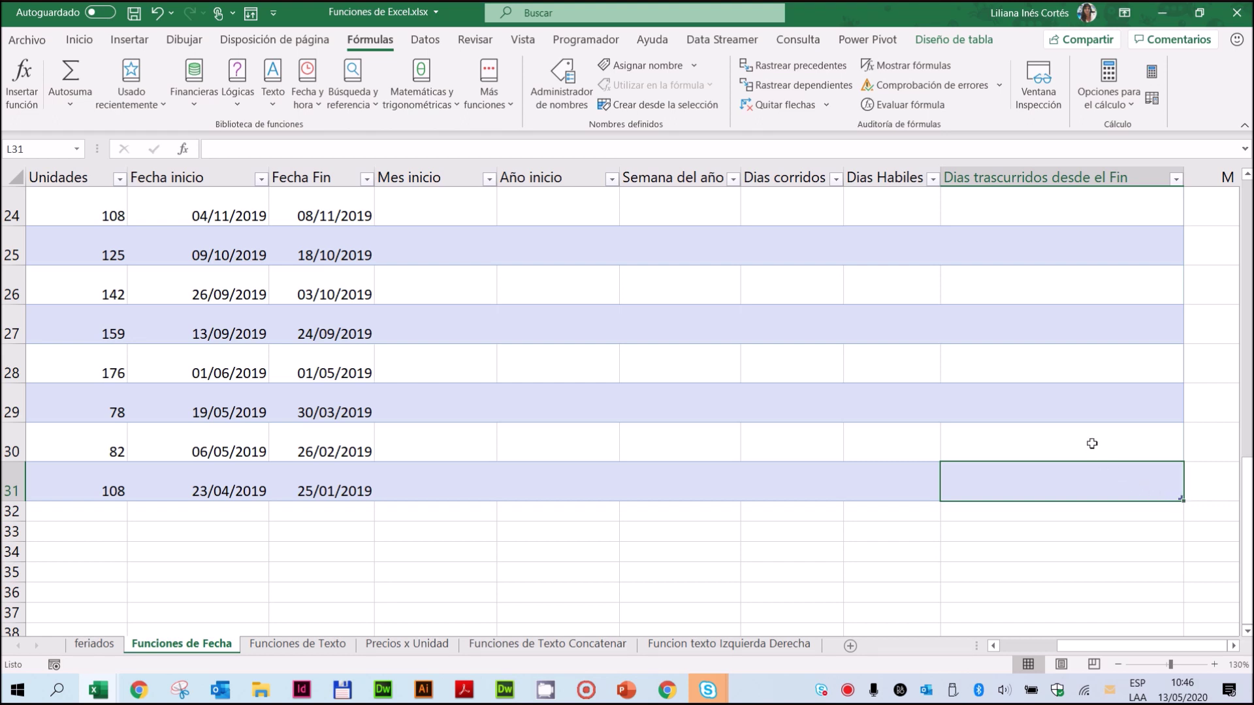
{"action": "left_click", "coordinate": [1088, 415]}
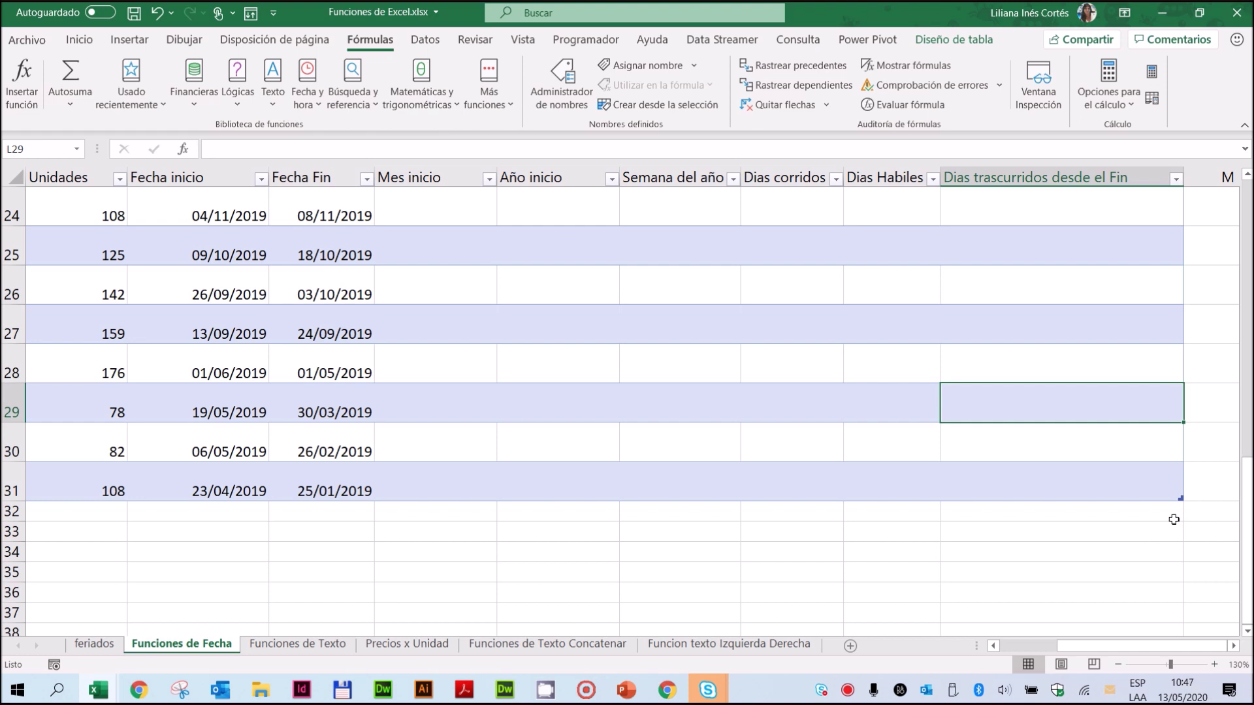
Extend the table by one empty row so that it ends at row 32
{"action": "left_click_drag", "start_coordinate": [1179, 495], "coordinate": [1110, 490]}
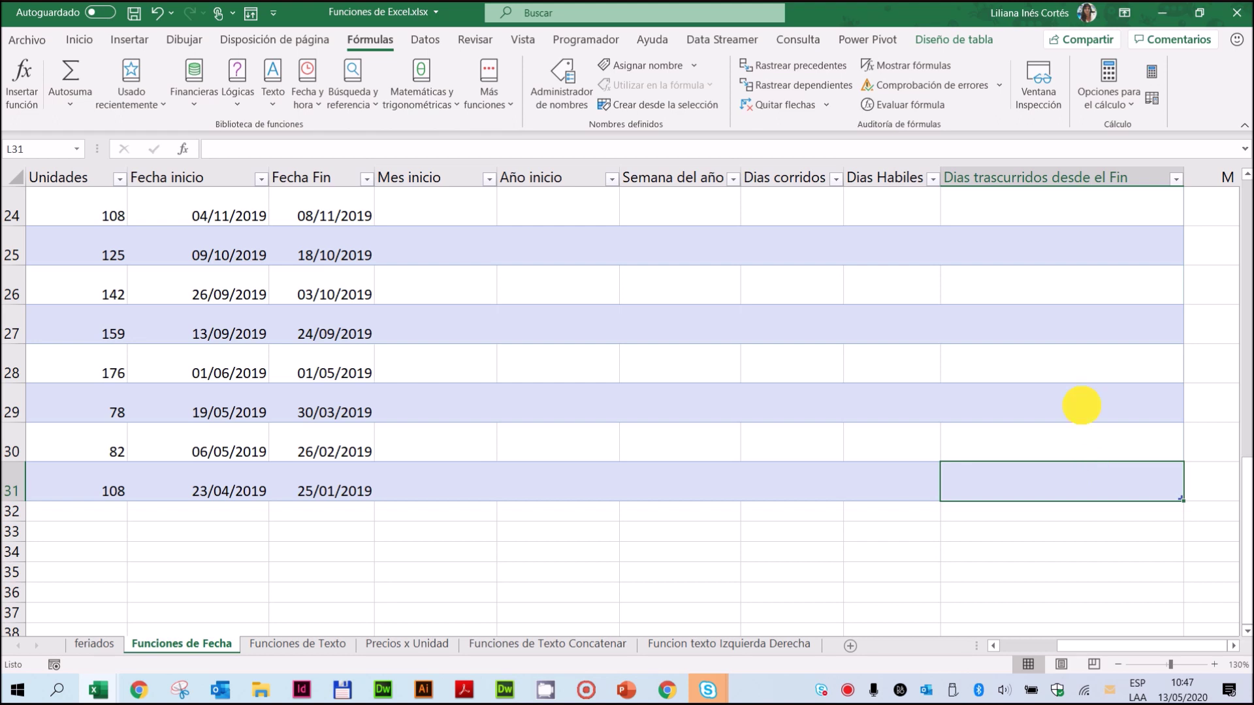
{"action": "left_click", "coordinate": [1080, 409]}
{"action": "left_click_drag", "start_coordinate": [1180, 499], "coordinate": [1176, 521]}
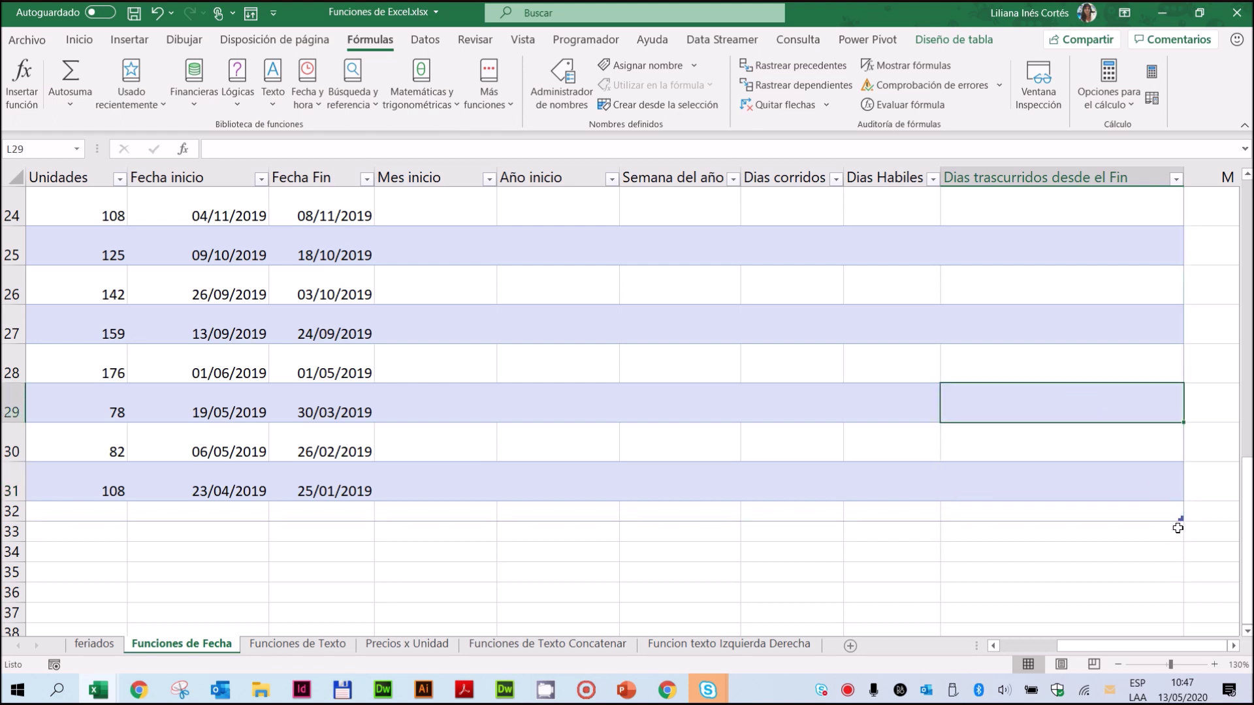
Shrink the table to end at row 28, leaving out the last three records, and extend it back to row 31
{"action": "left_click_drag", "start_coordinate": [1180, 519], "coordinate": [1166, 398]}
{"action": "left_click_drag", "start_coordinate": [349, 414], "coordinate": [38, 469]}
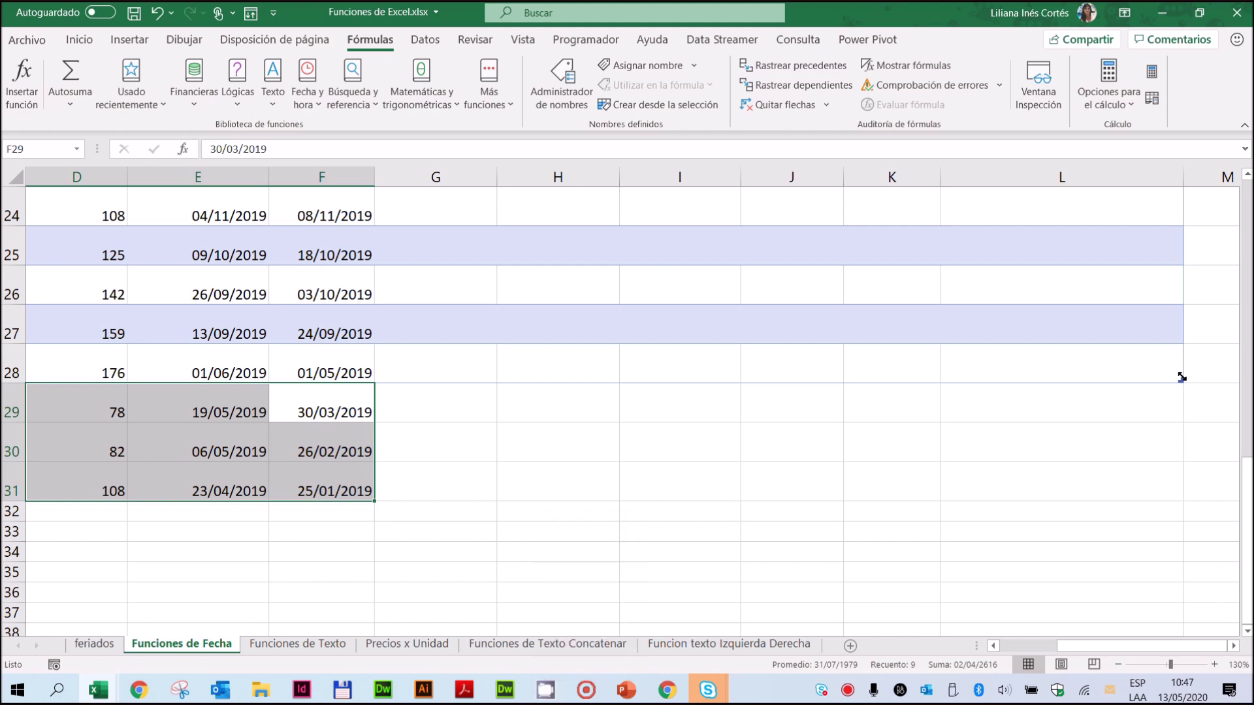
{"action": "left_click_drag", "start_coordinate": [1180, 381], "coordinate": [1244, 182]}
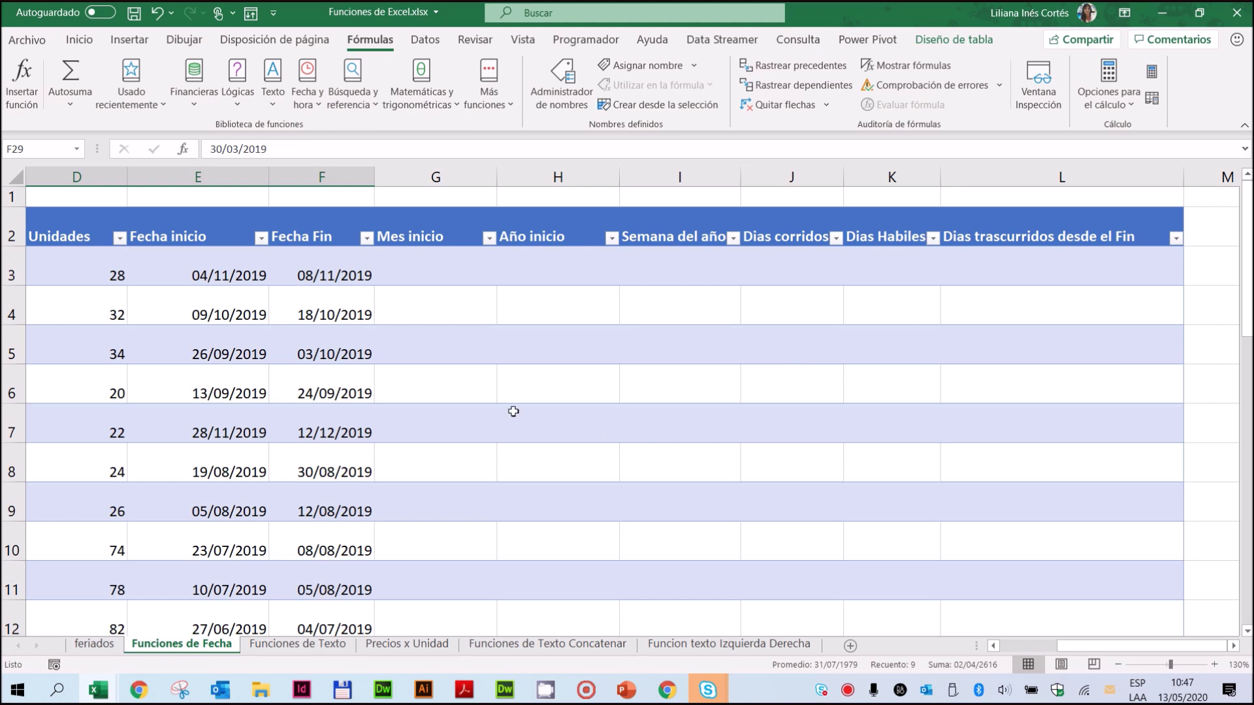
{"action": "left_click", "coordinate": [406, 266]}
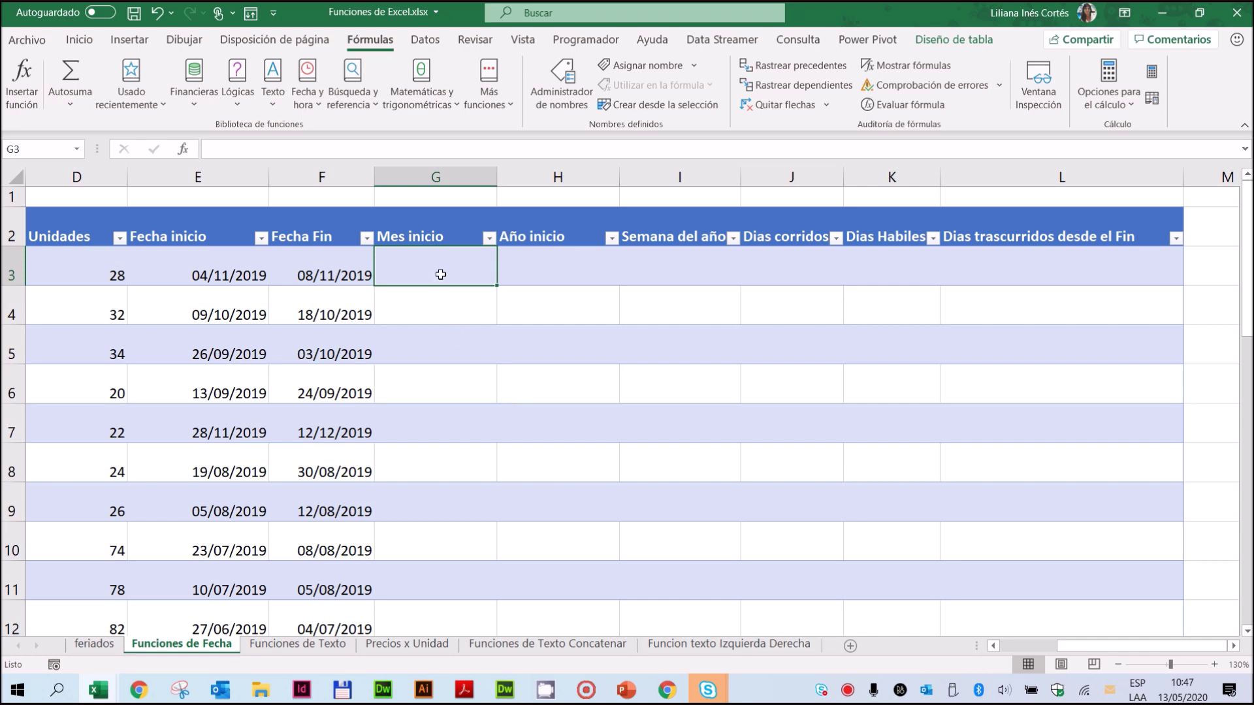
{"action": "left_click", "coordinate": [445, 306]}
{"action": "left_click", "coordinate": [433, 353]}
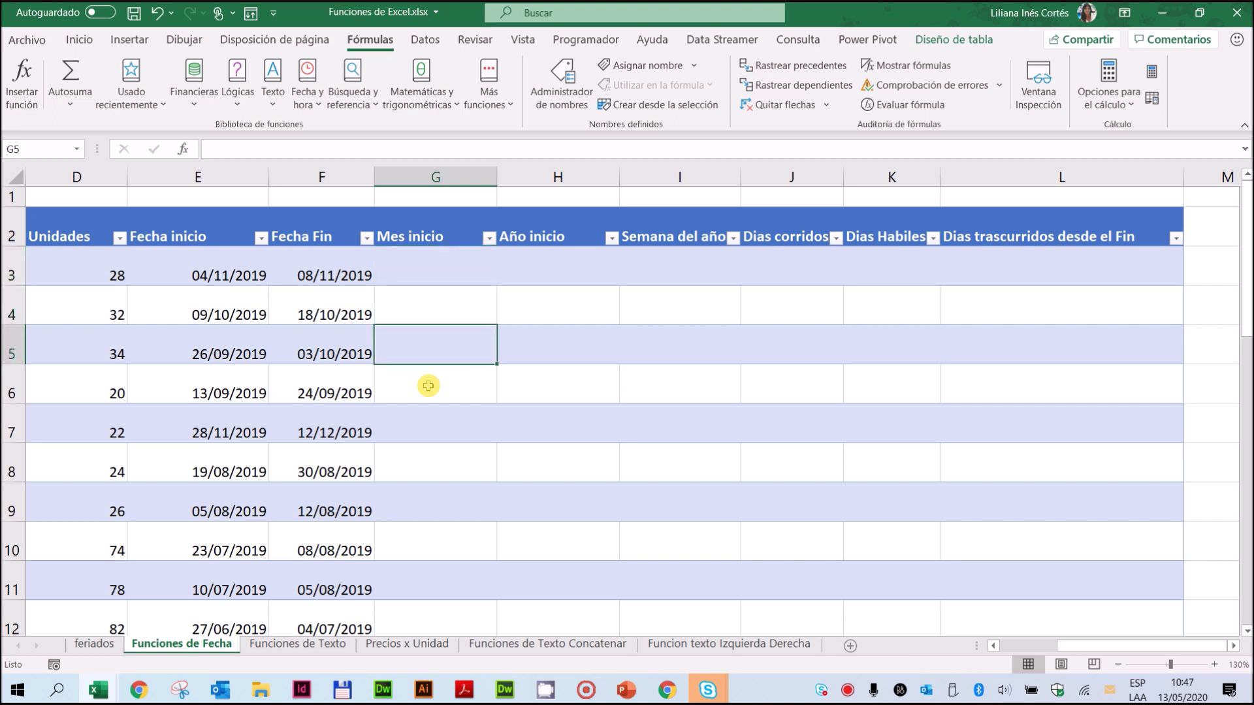
{"action": "left_click", "coordinate": [426, 388]}
{"action": "left_click", "coordinate": [409, 380]}
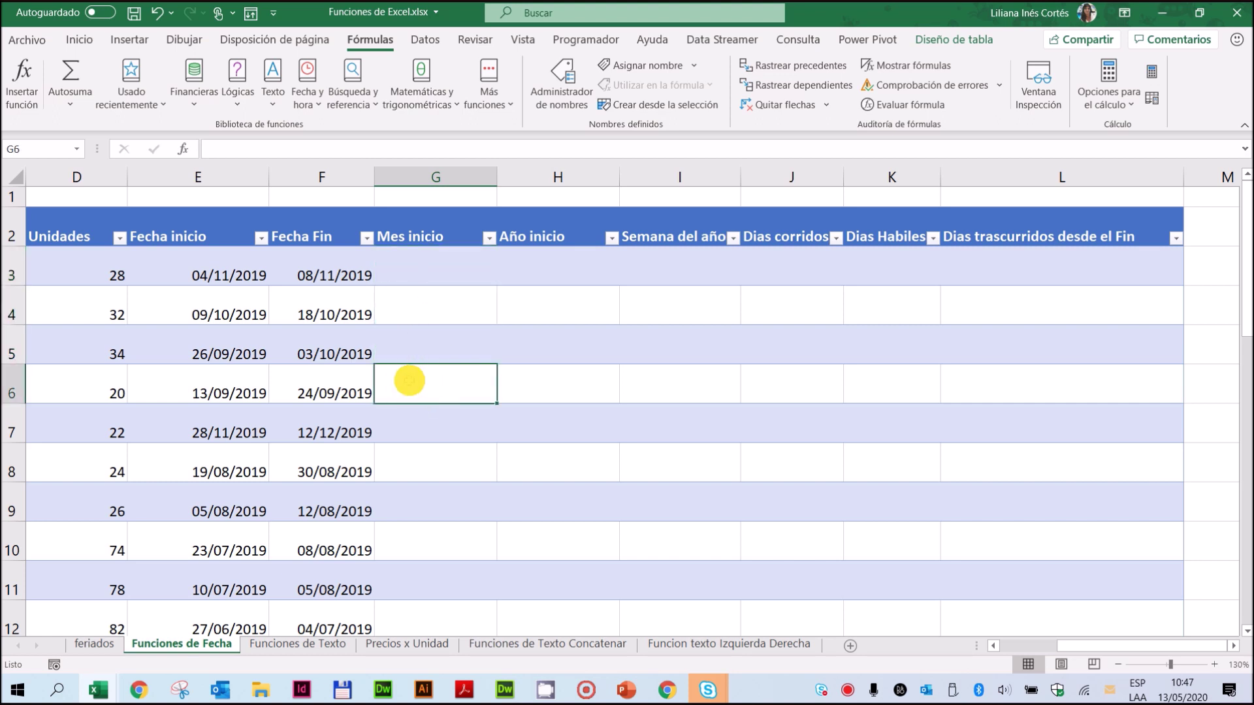
{"action": "left_click", "coordinate": [426, 387]}
{"action": "left_click_drag", "start_coordinate": [426, 387], "coordinate": [453, 389]}
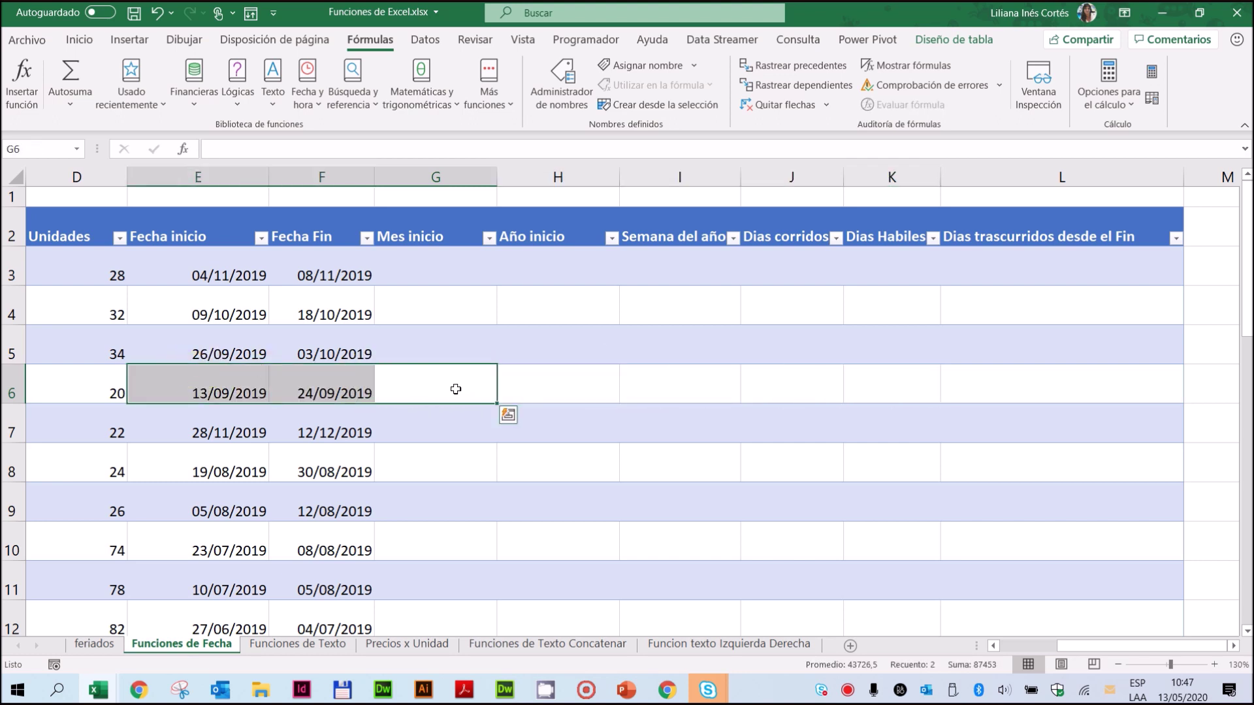
{"action": "left_click", "coordinate": [456, 390]}
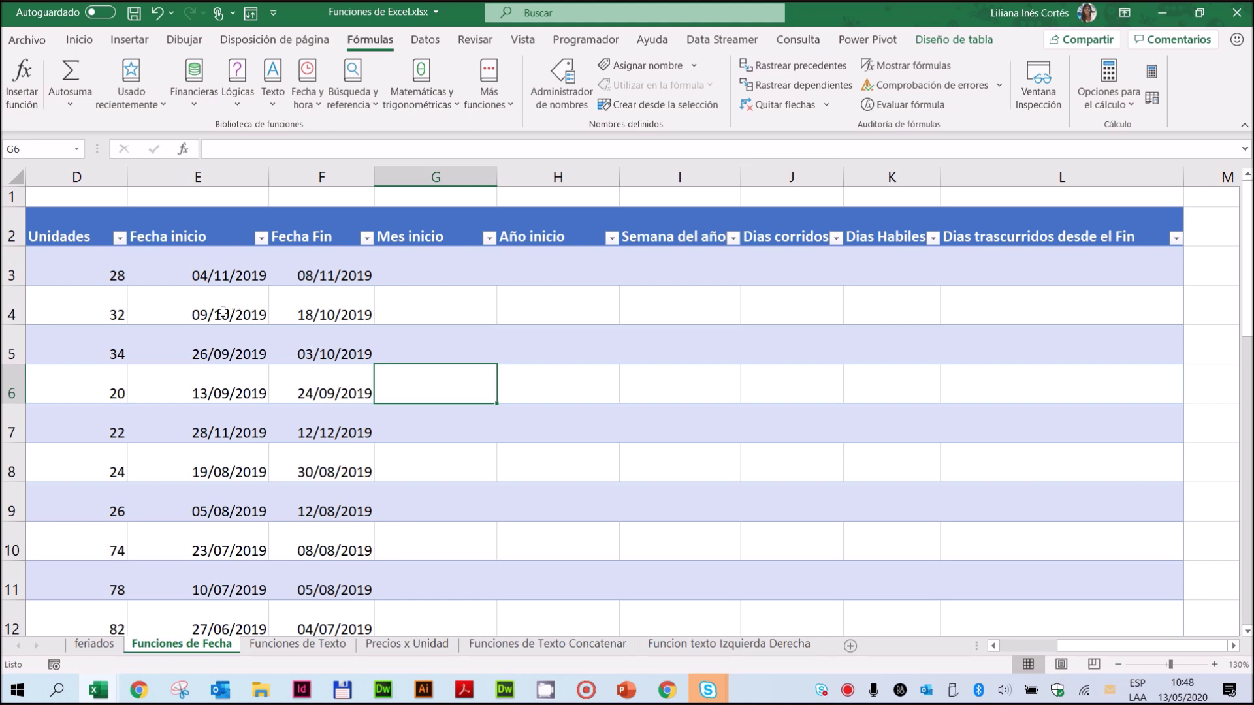
{"action": "left_click", "coordinate": [230, 356]}
{"action": "left_click", "coordinate": [425, 389]}
{"action": "left_click", "coordinate": [258, 354]}
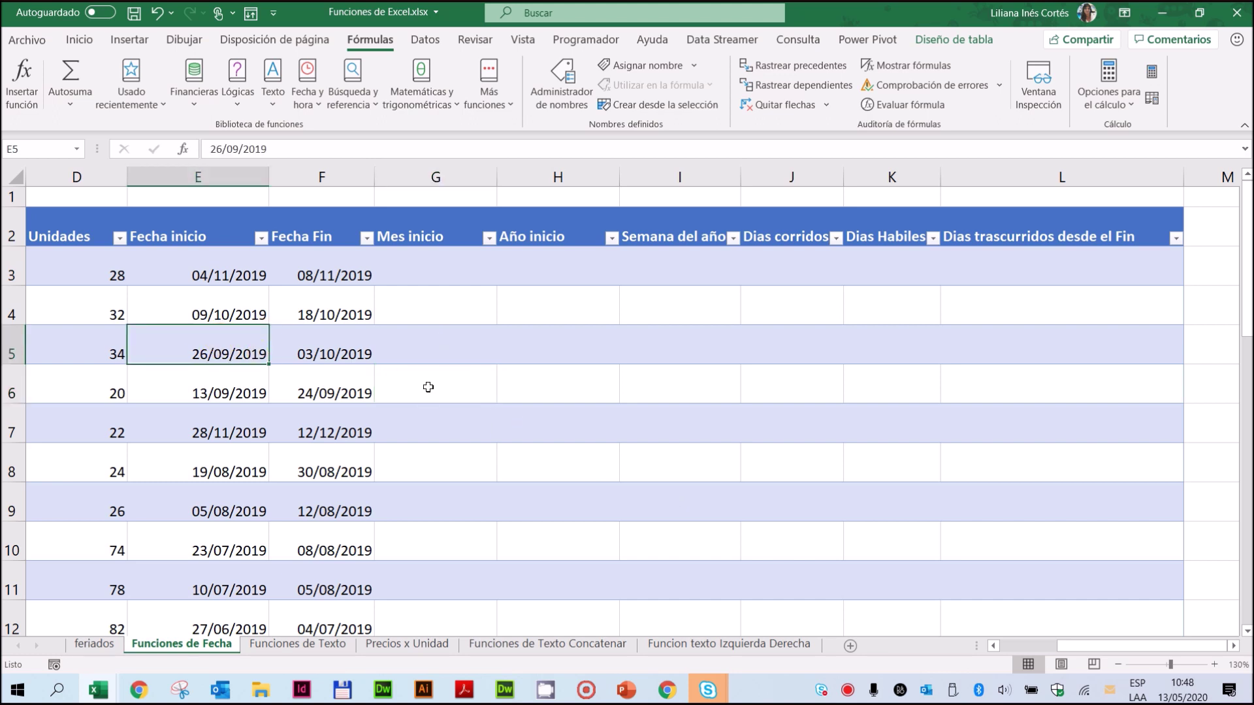
Insert the MES function in the first Mes inicio cell, G3, with the same row's Fecha inicio as its serial number
{"action": "left_click", "coordinate": [425, 271]}
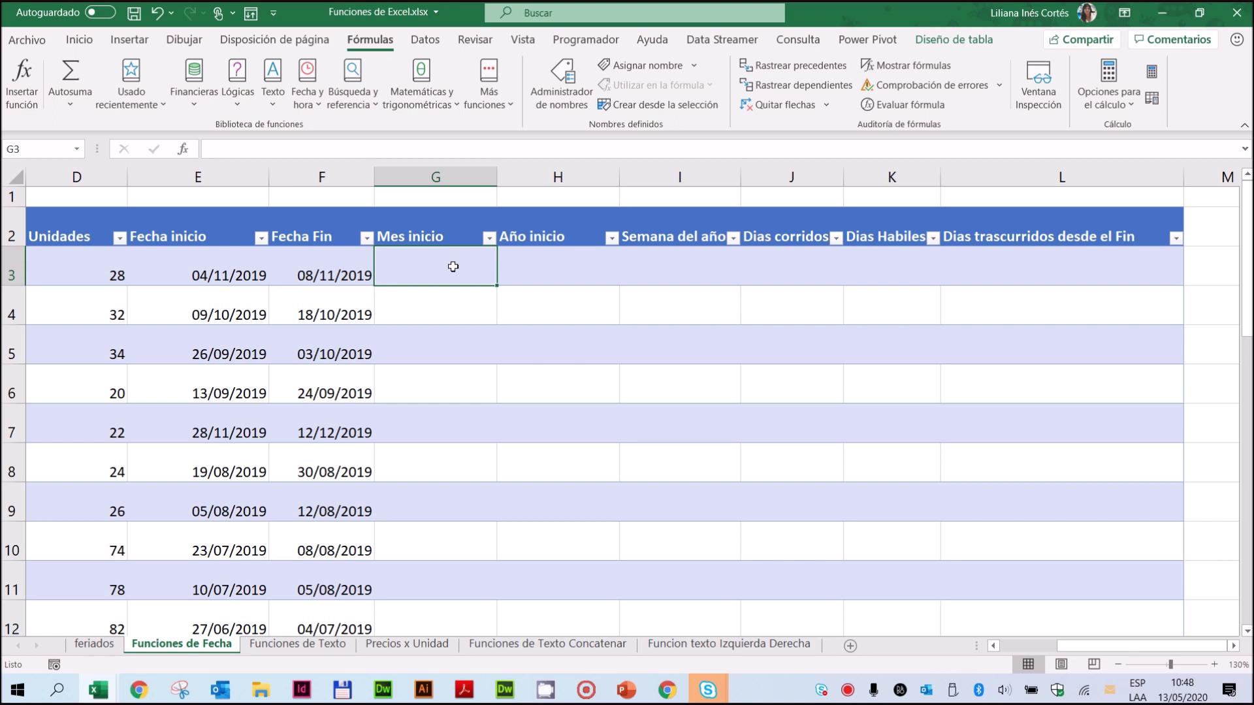
{"action": "left_click", "coordinate": [310, 101]}
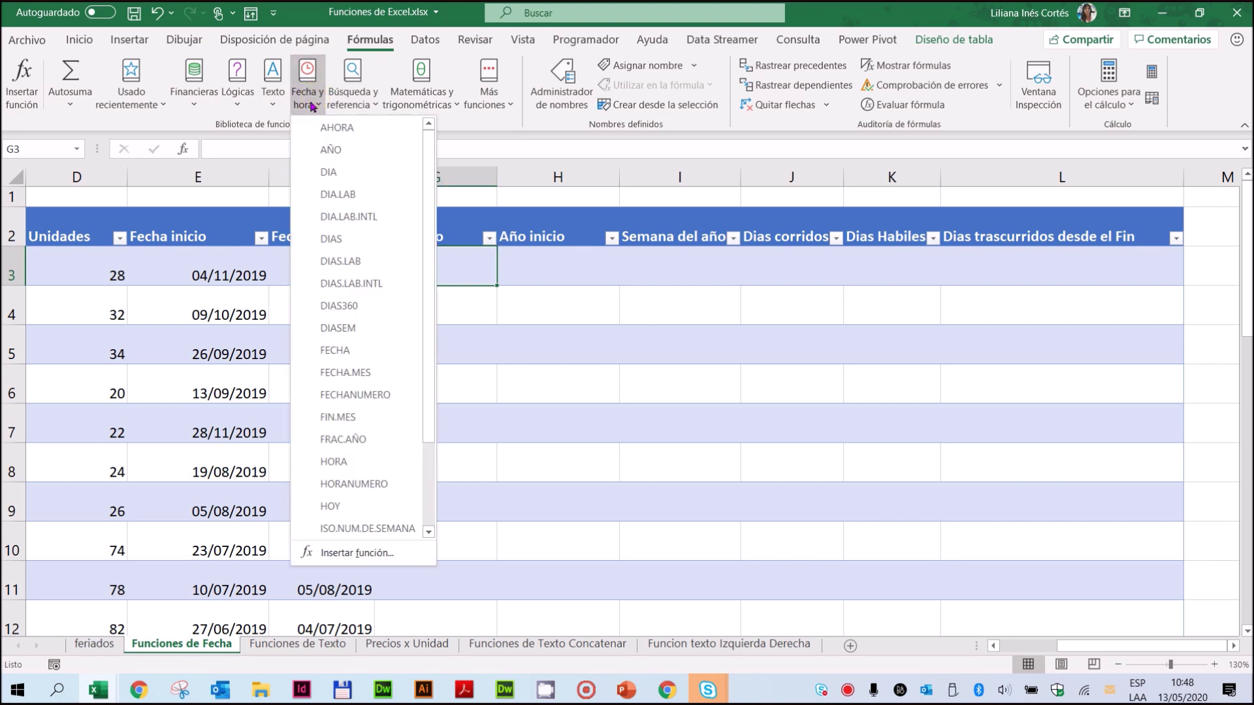
{"action": "scroll", "coordinate": [385, 400], "scroll_direction": "down", "scroll_amount": 1}
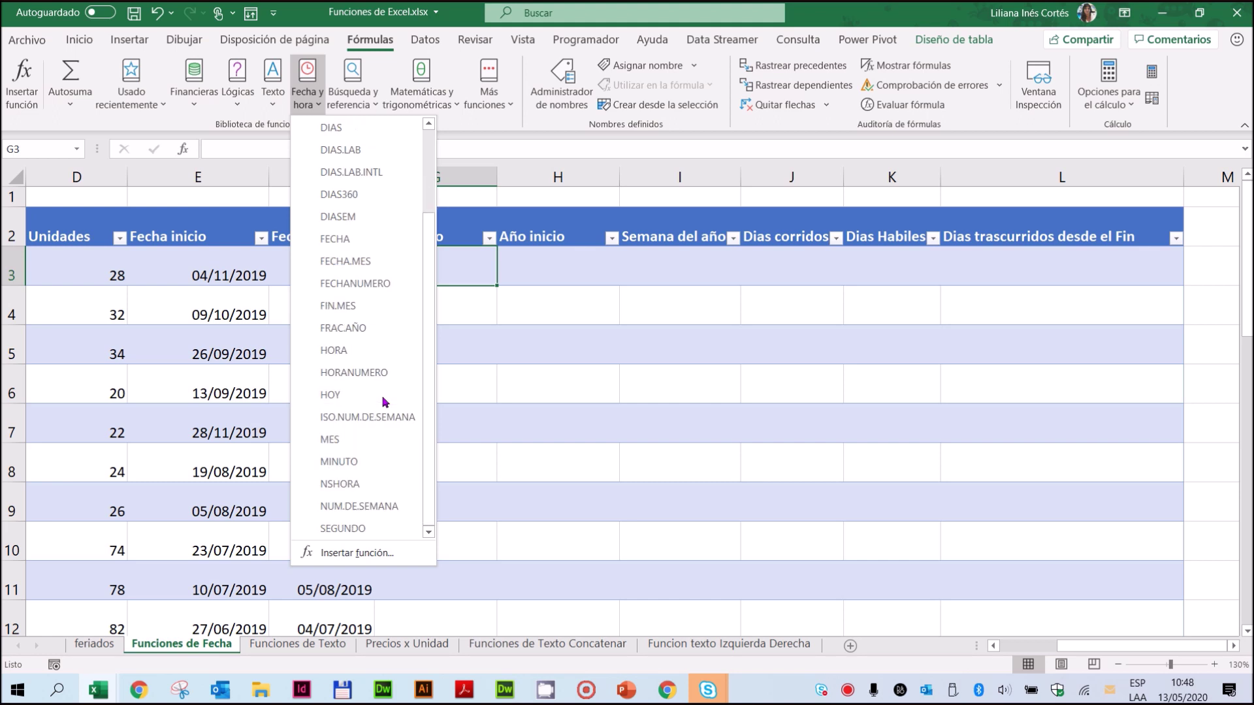
{"action": "left_click", "coordinate": [348, 440]}
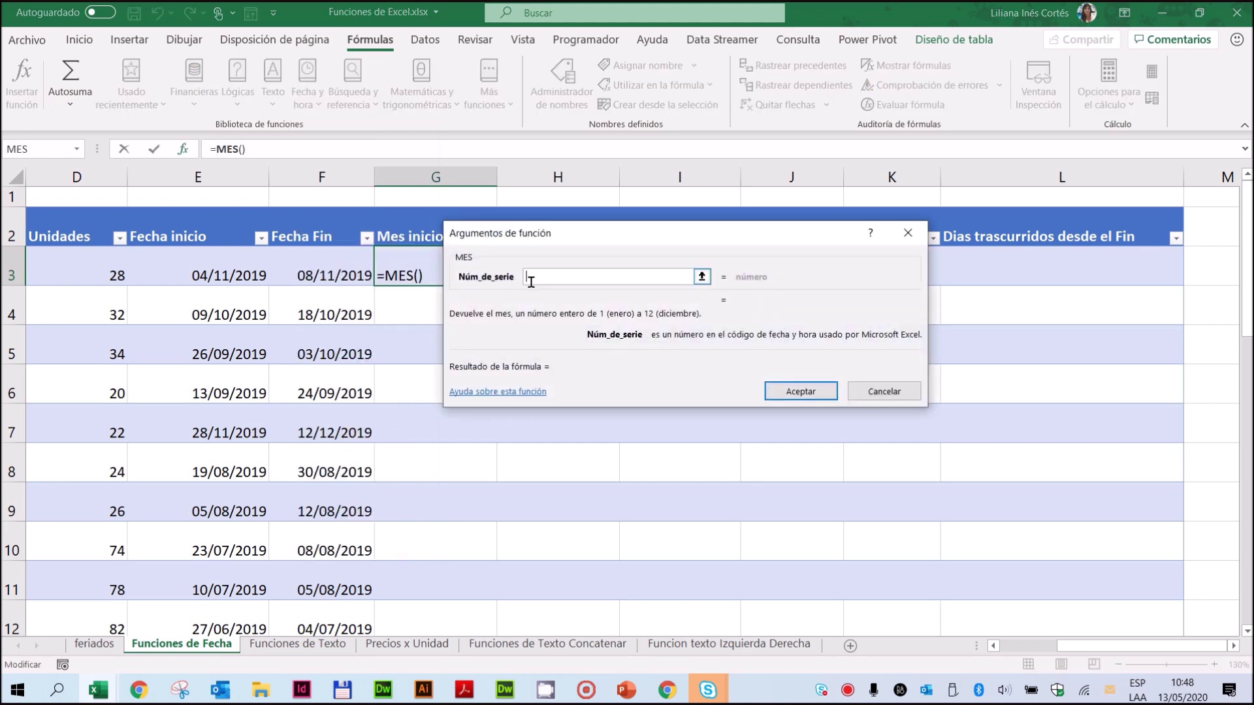
{"action": "left_click", "coordinate": [200, 272]}
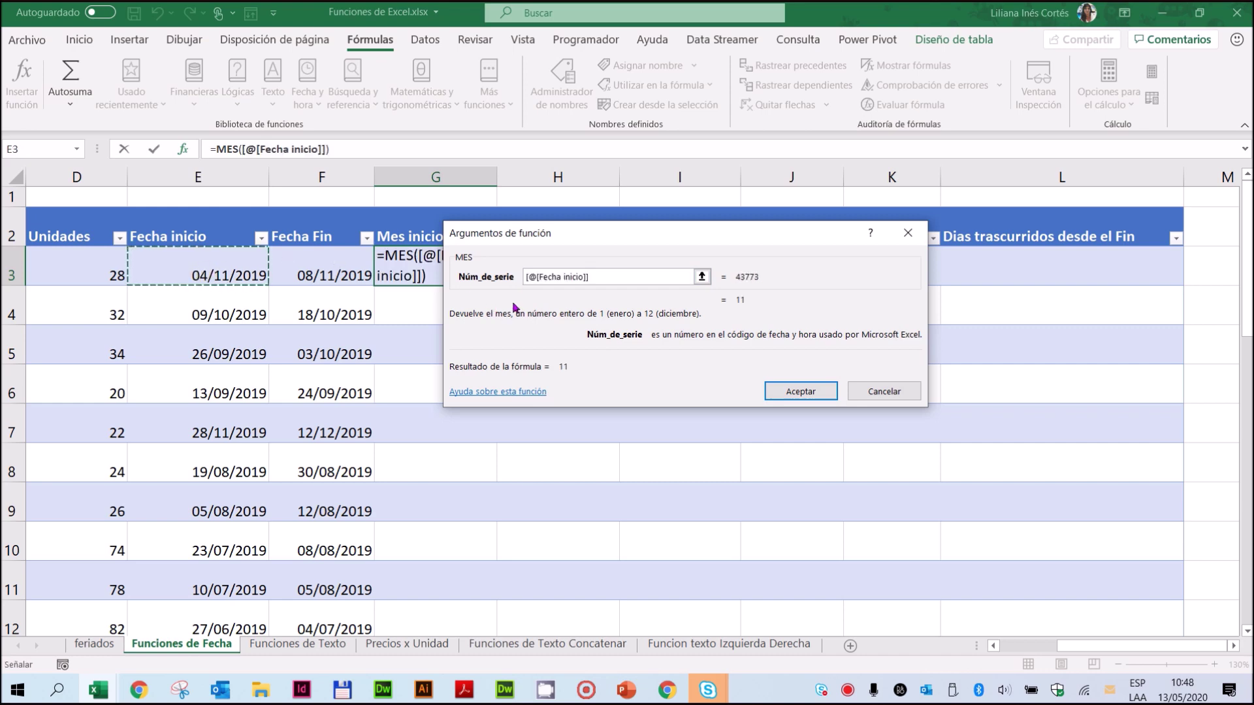
{"action": "left_click_drag", "start_coordinate": [603, 233], "coordinate": [689, 184]}
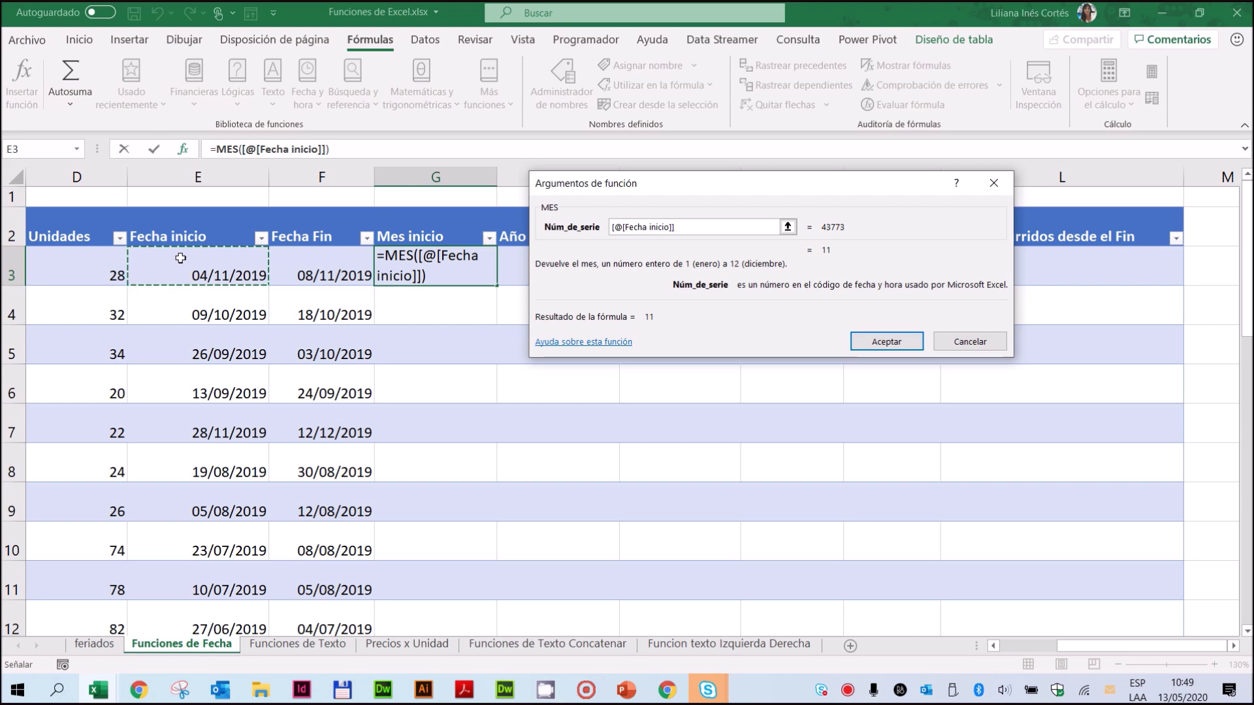
{"action": "left_click", "coordinate": [200, 312]}
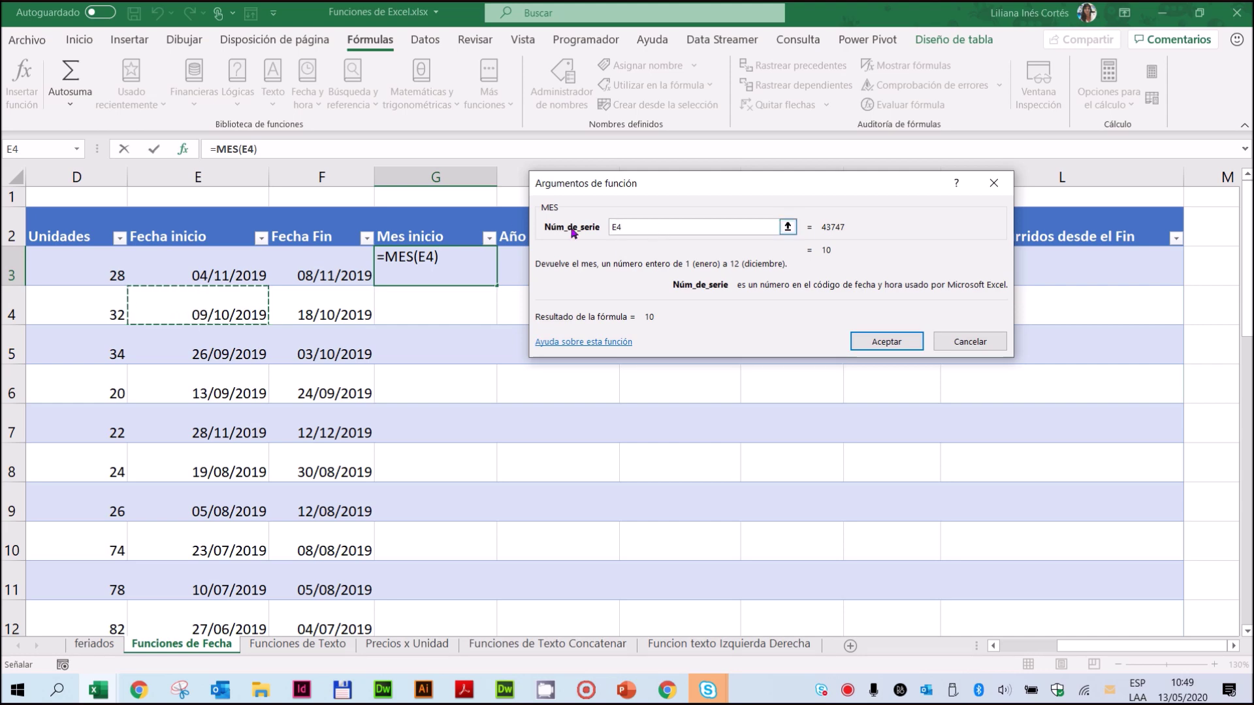
{"action": "left_click", "coordinate": [242, 274]}
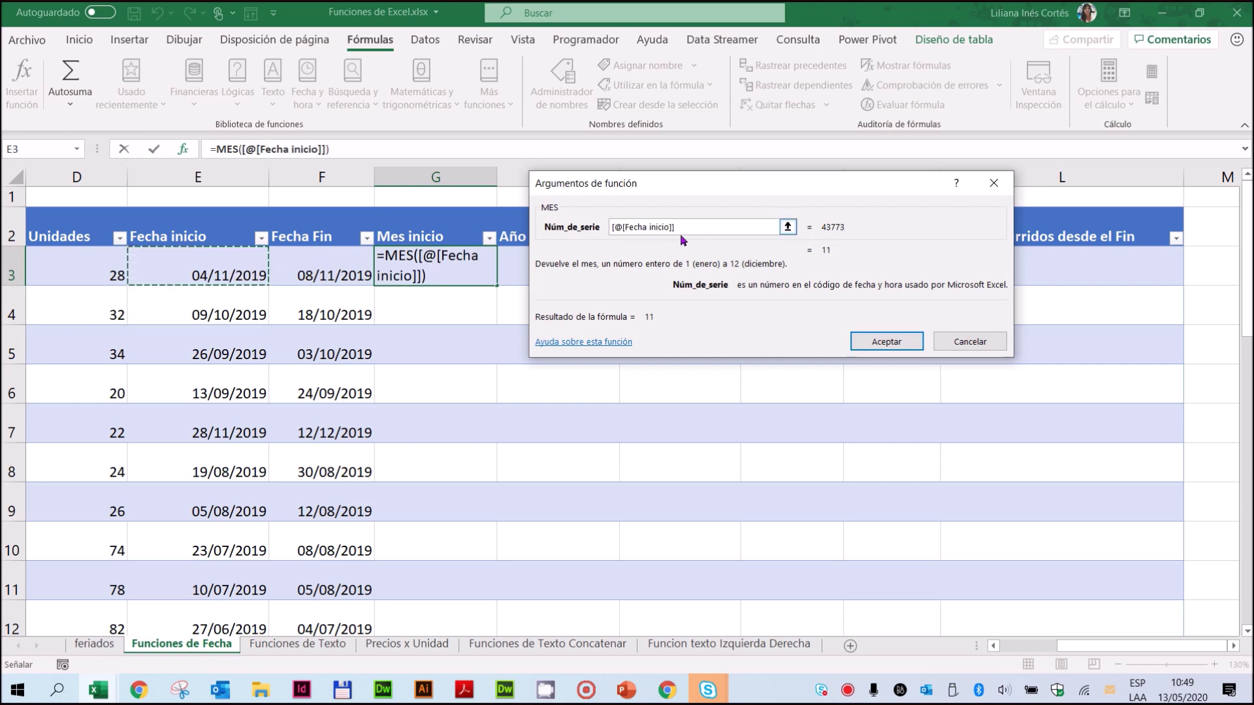
{"action": "left_click", "coordinate": [885, 340]}
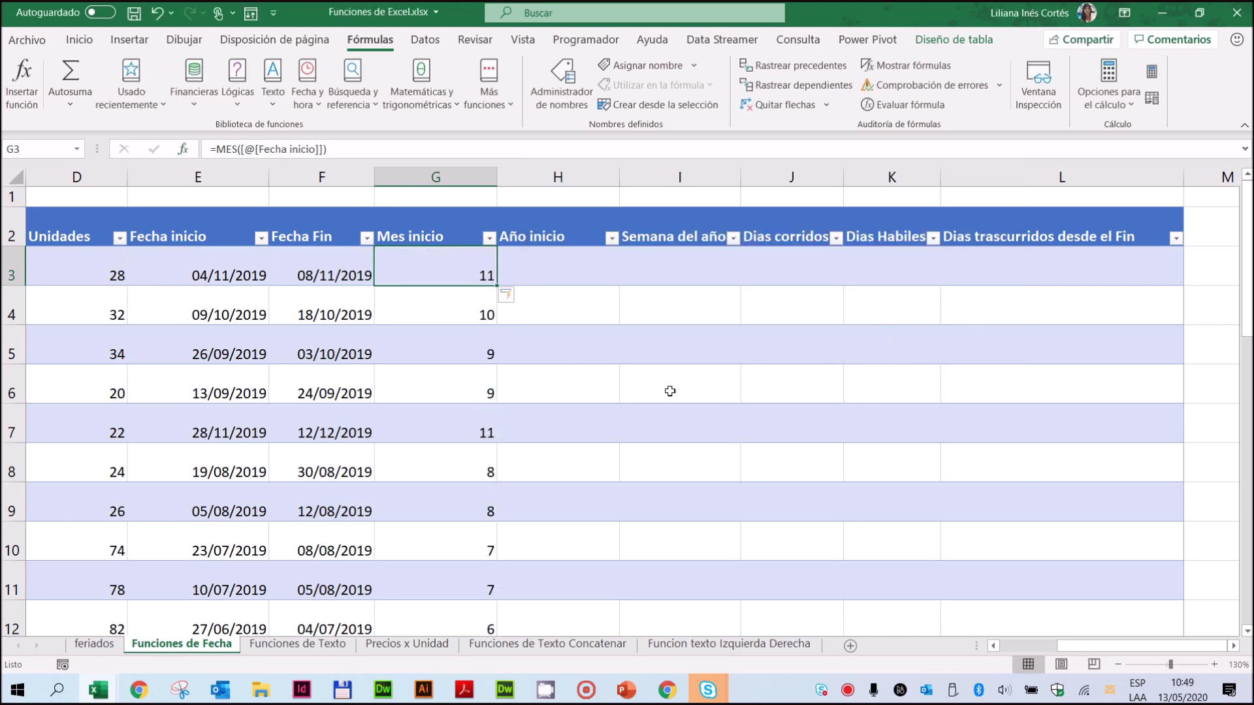
Check the calculated Mes inicio column down to row 31 and its formulas in G5 and G3
{"action": "scroll", "coordinate": [512, 370], "scroll_direction": "down", "scroll_amount": 9}
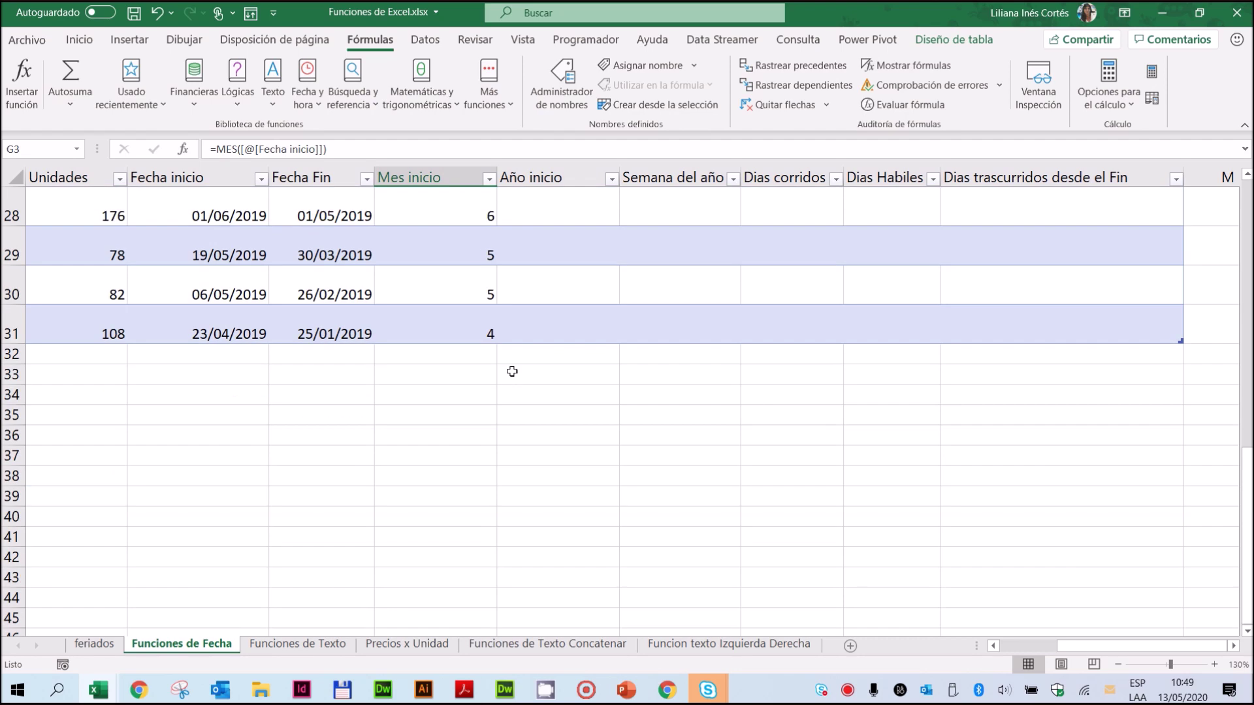
{"action": "scroll", "coordinate": [512, 371], "scroll_direction": "up", "scroll_amount": 9}
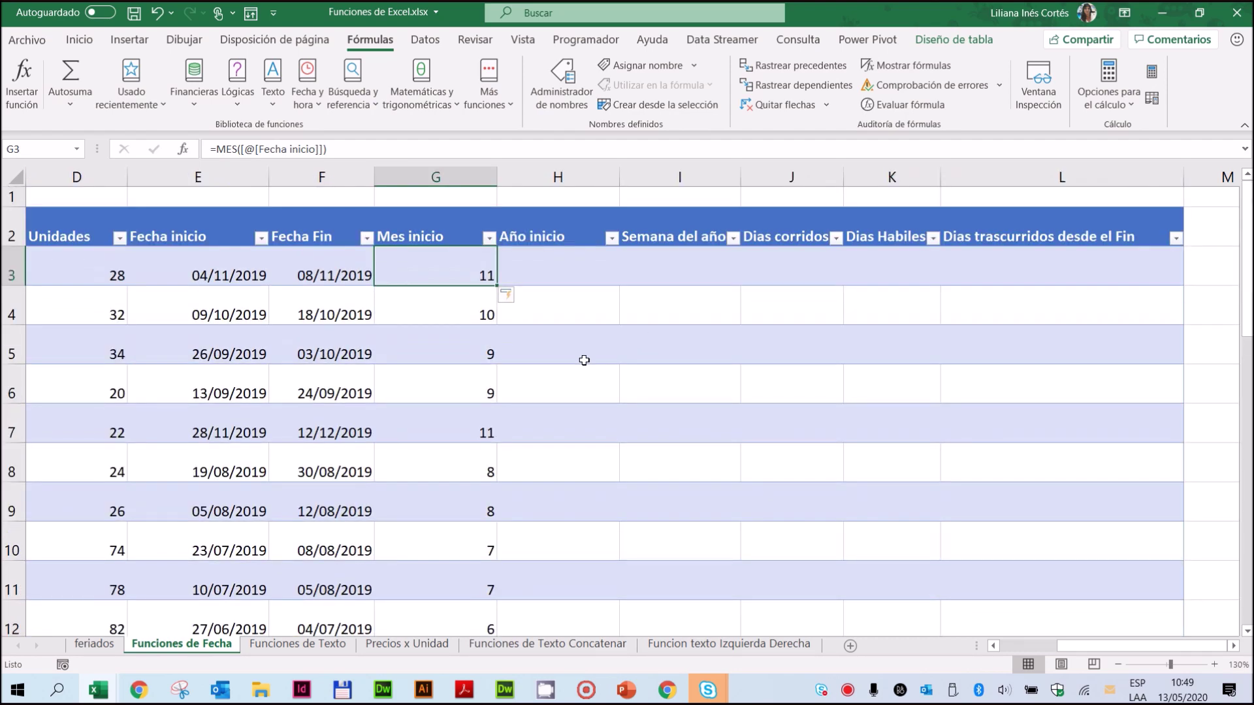
{"action": "left_click", "coordinate": [461, 352]}
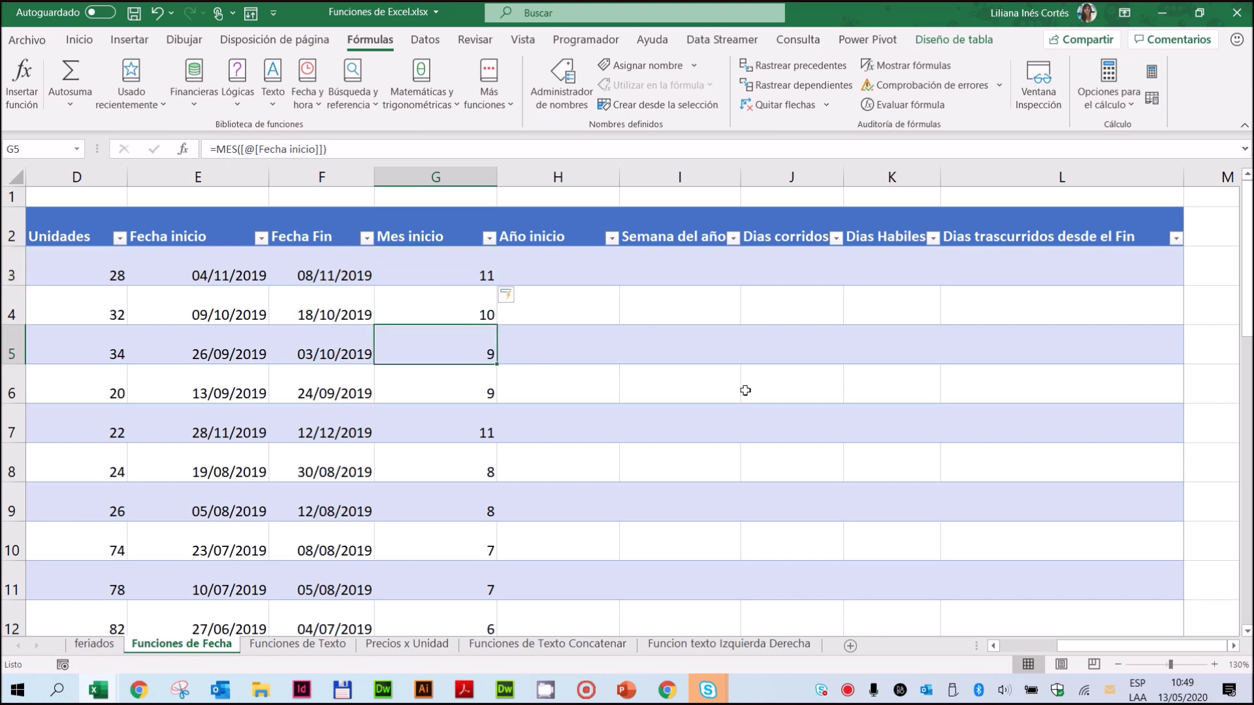
{"action": "left_click", "coordinate": [441, 260]}
Overwrite the Mes inicio formula in G5 with the constant 9 and view the error-checking options for that cell
{"action": "left_click", "coordinate": [450, 346]}
{"action": "type", "text": "9"}
{"action": "key", "text": "Return"}
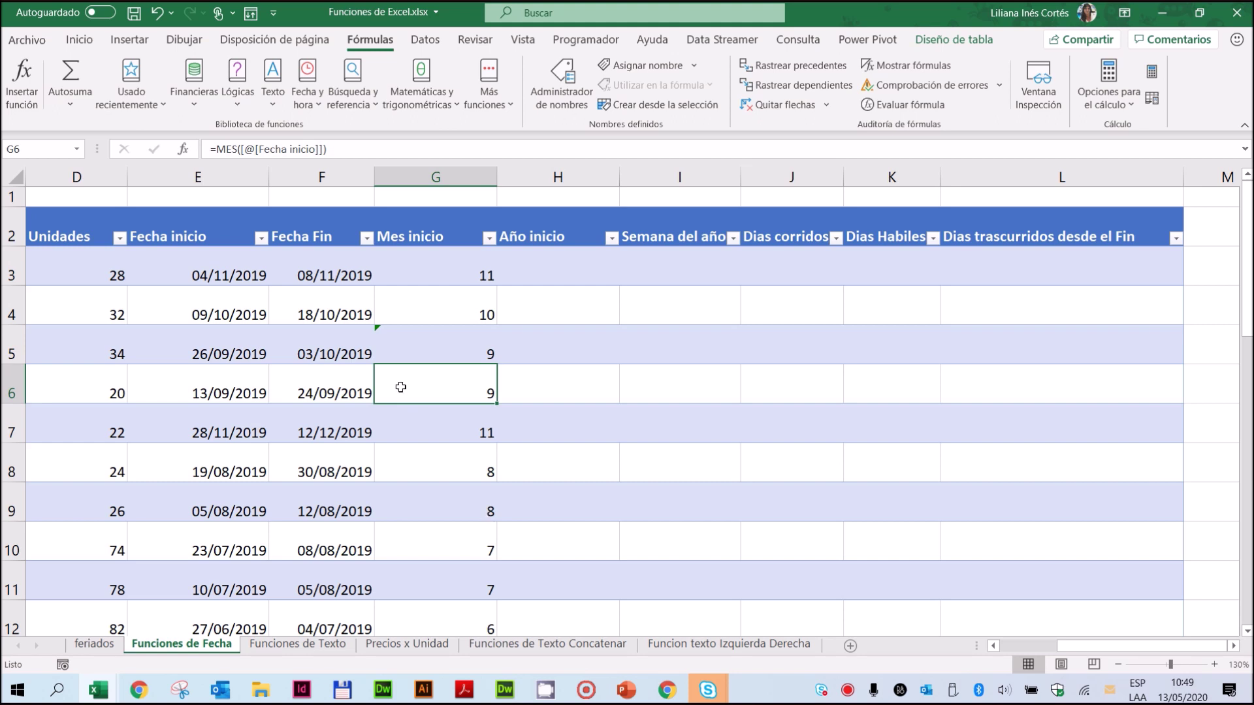
{"action": "left_click", "coordinate": [404, 355]}
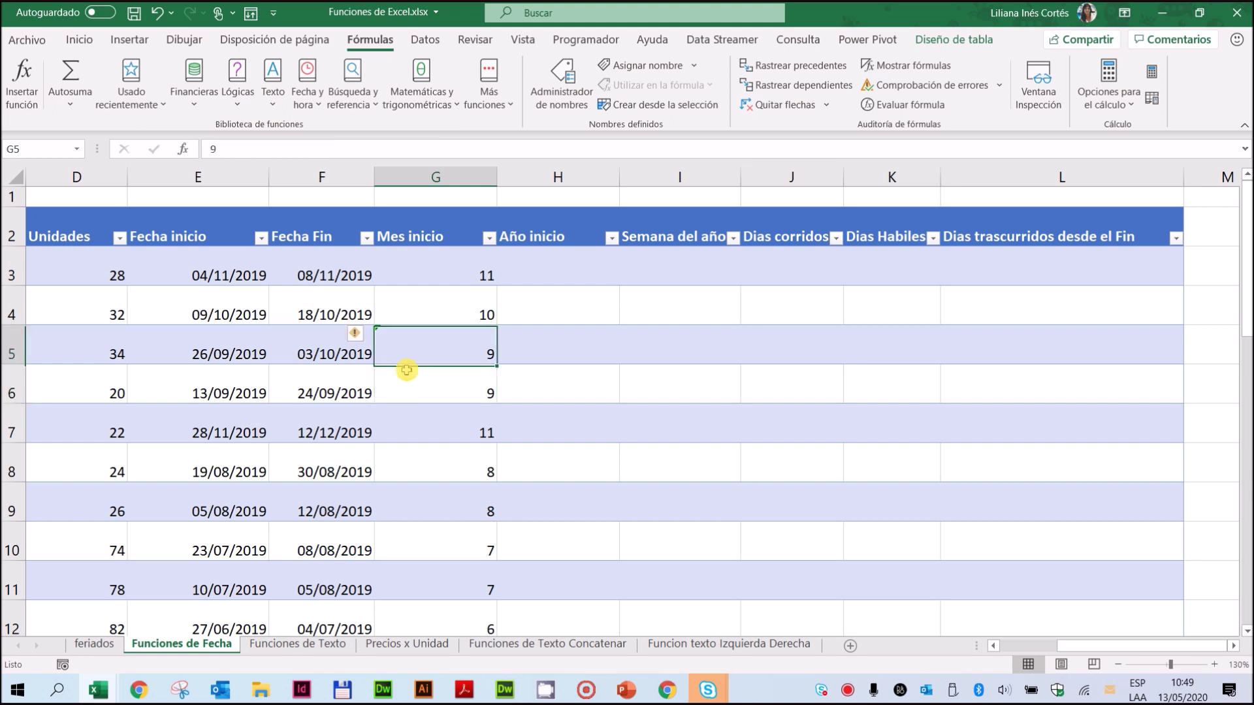
{"action": "left_click", "coordinate": [354, 336]}
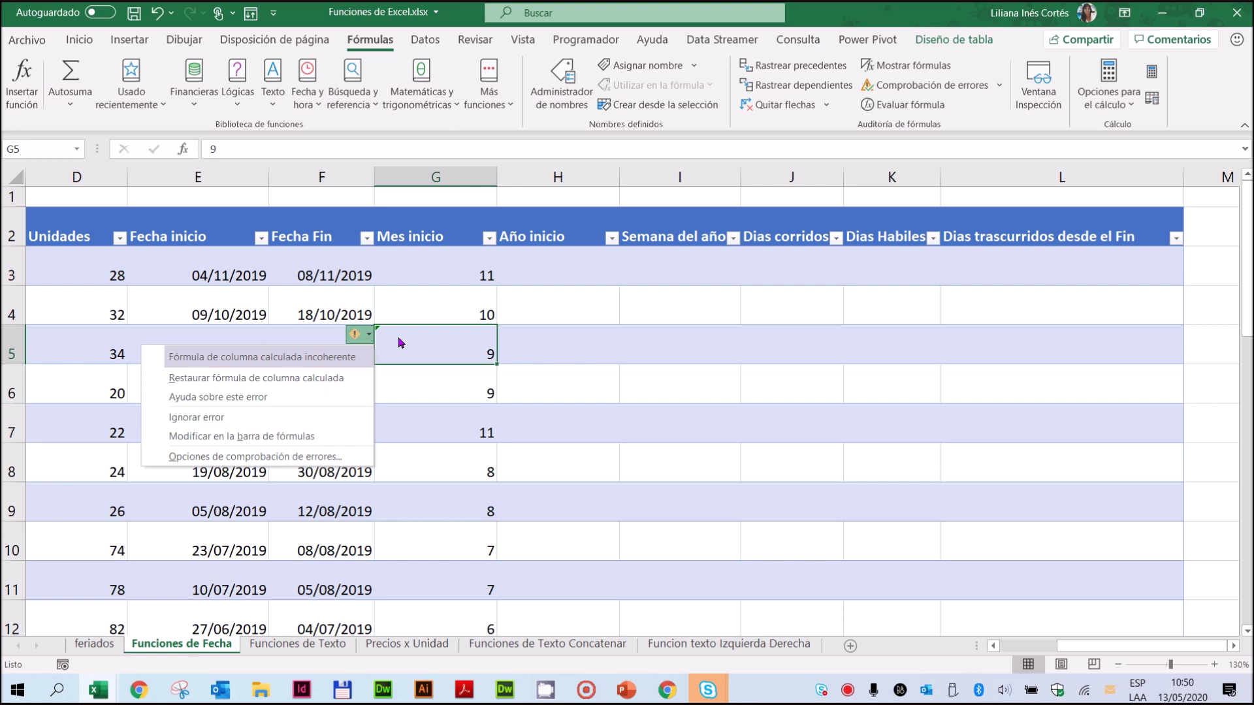
{"action": "left_click", "coordinate": [446, 432]}
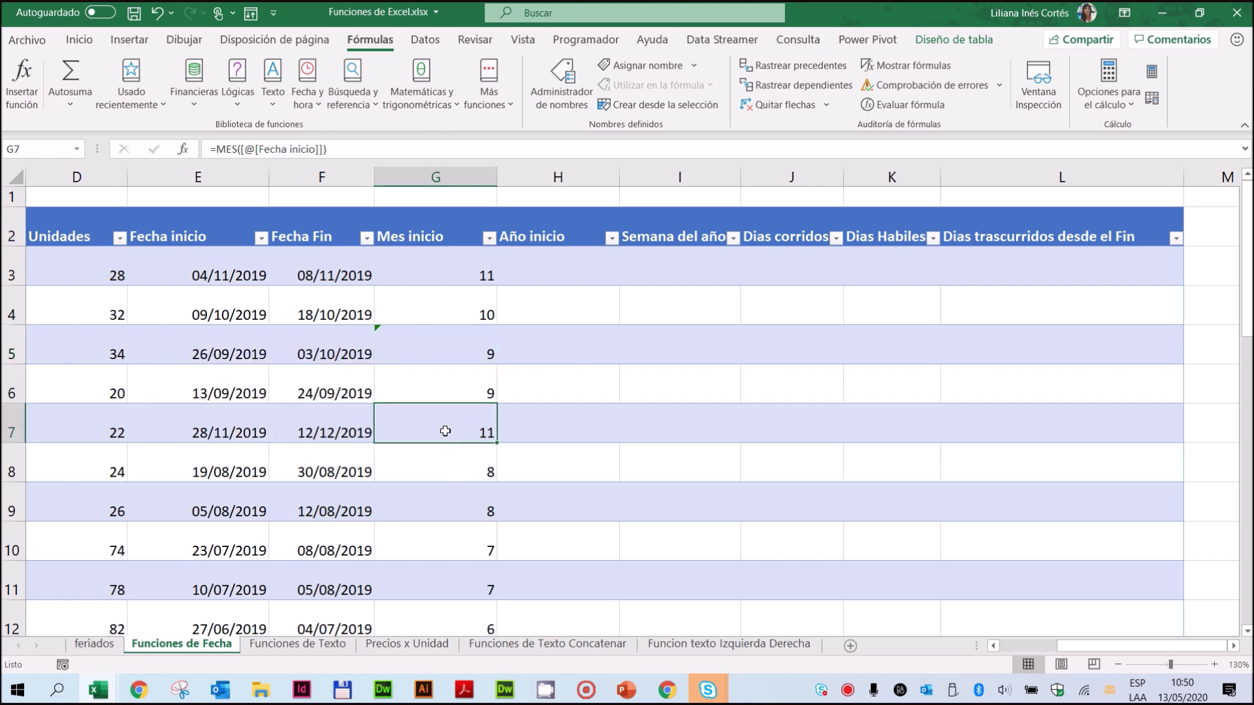
Restore the formula in G5 by filling the MES formula down from G4
{"action": "left_click_drag", "start_coordinate": [444, 277], "coordinate": [436, 384]}
{"action": "left_click_drag", "start_coordinate": [437, 457], "coordinate": [437, 458]}
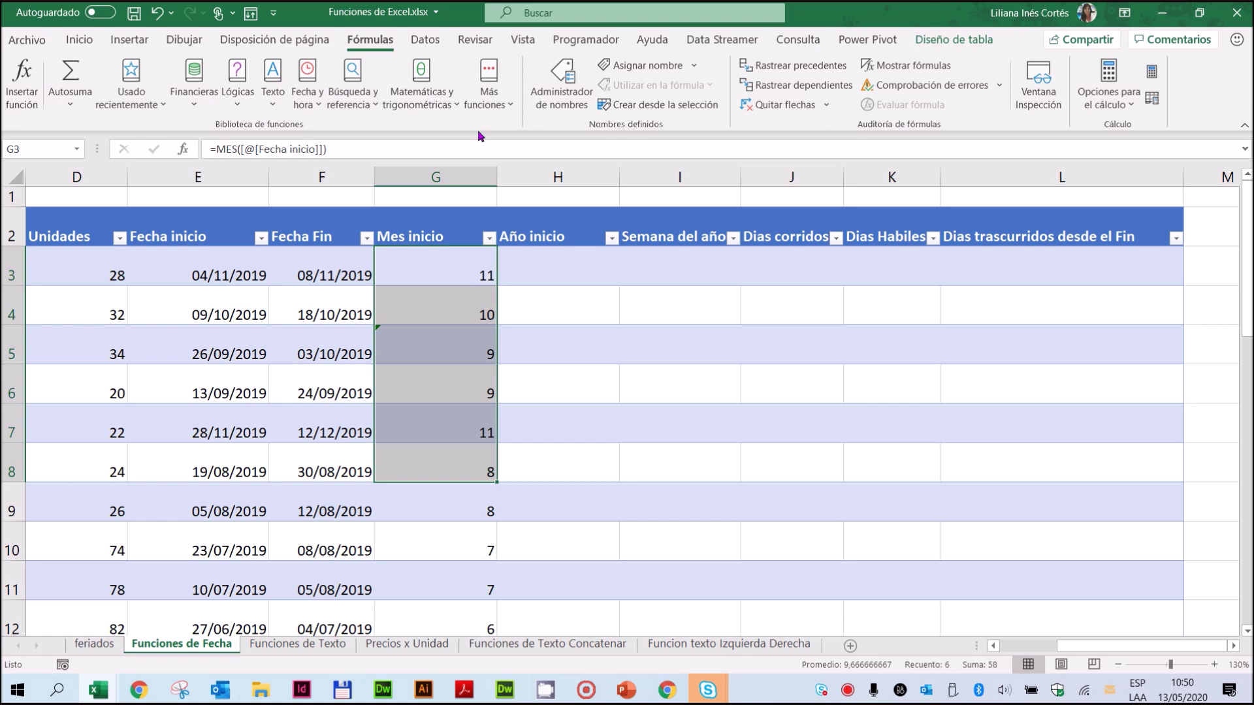
{"action": "left_click", "coordinate": [413, 341]}
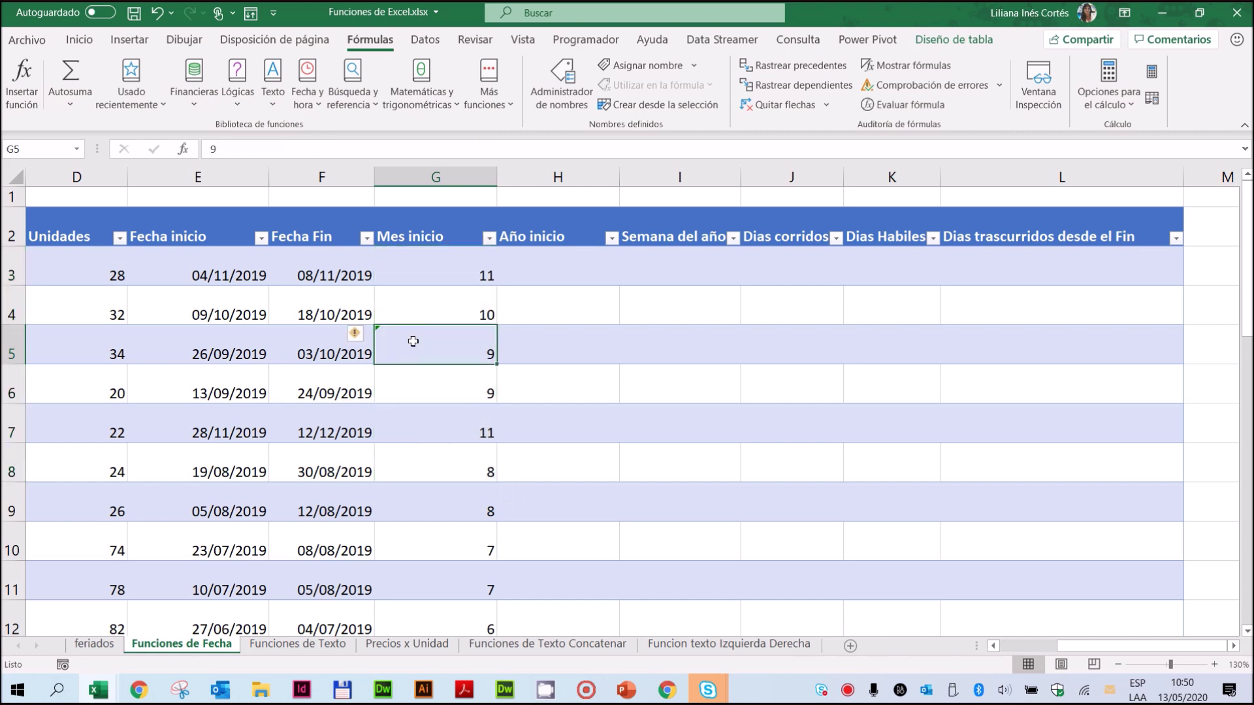
{"action": "left_click", "coordinate": [417, 307]}
{"action": "left_click_drag", "start_coordinate": [495, 324], "coordinate": [495, 360]}
Check that several Mes inicio cells between rows 3 and 8 hold the same MES formula
{"action": "left_click", "coordinate": [442, 272]}
{"action": "left_click", "coordinate": [443, 341]}
{"action": "left_click", "coordinate": [438, 416]}
{"action": "left_click", "coordinate": [434, 462]}
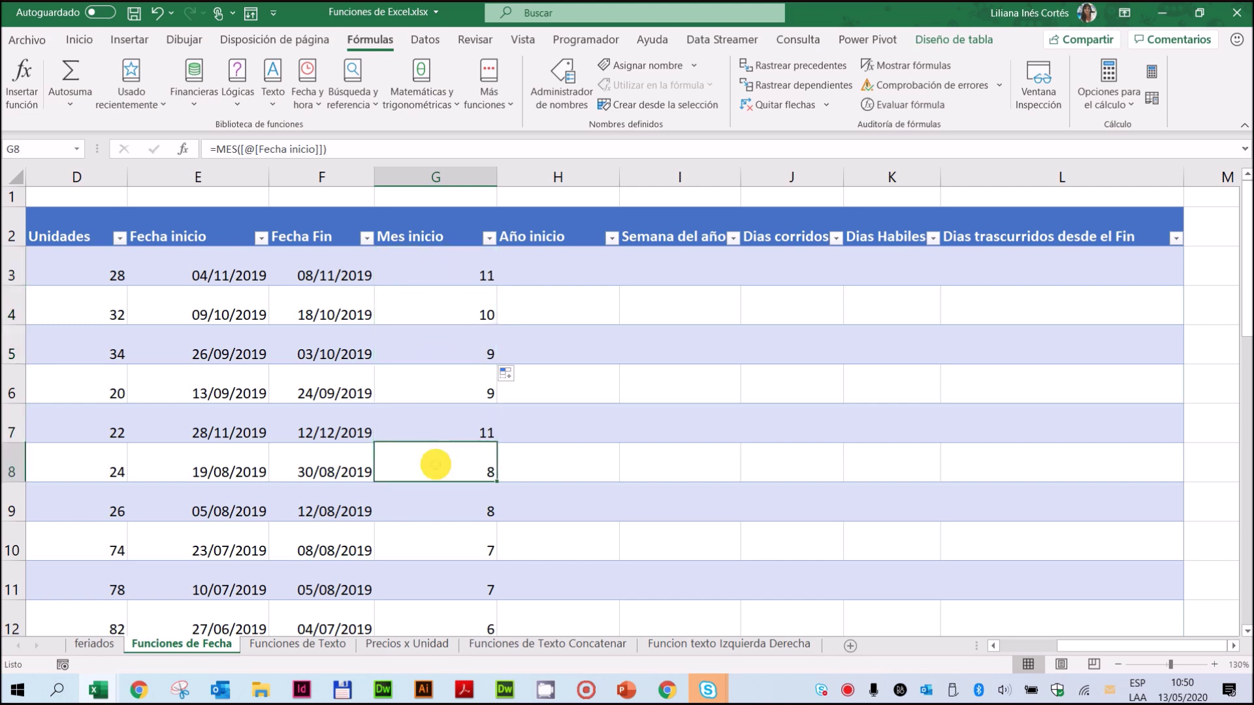
{"action": "left_click", "coordinate": [448, 264]}
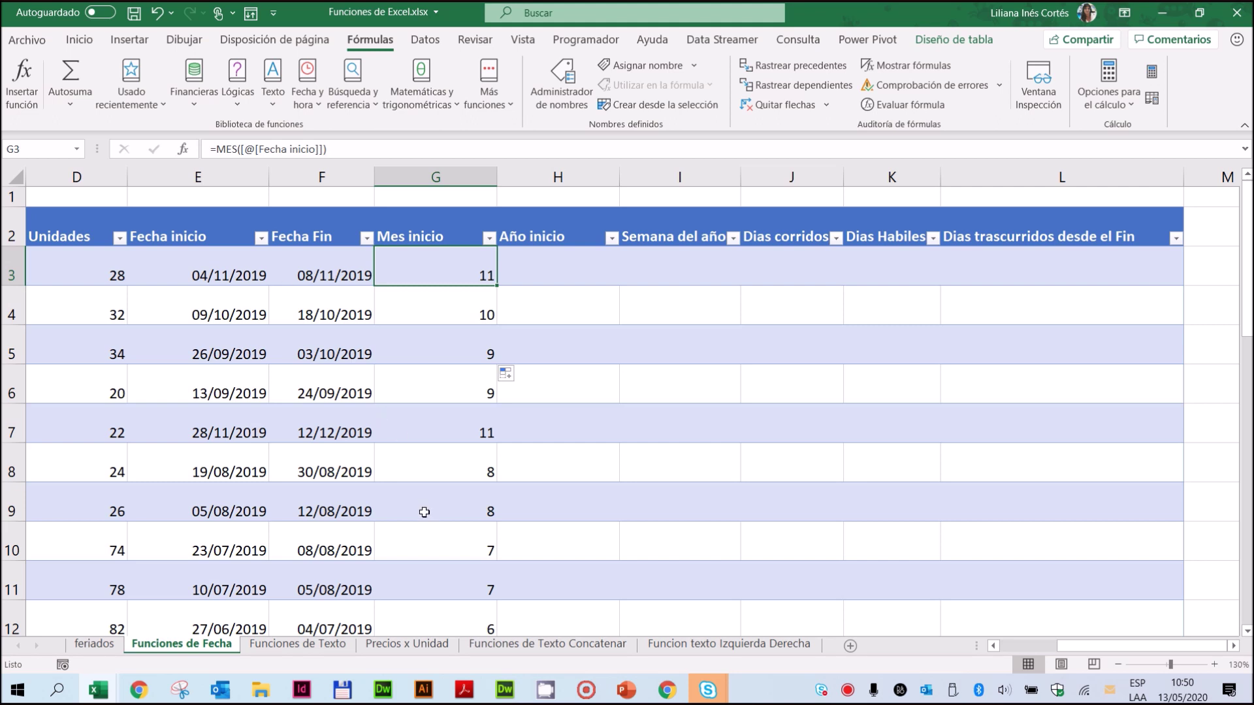
{"action": "left_click", "coordinate": [431, 468]}
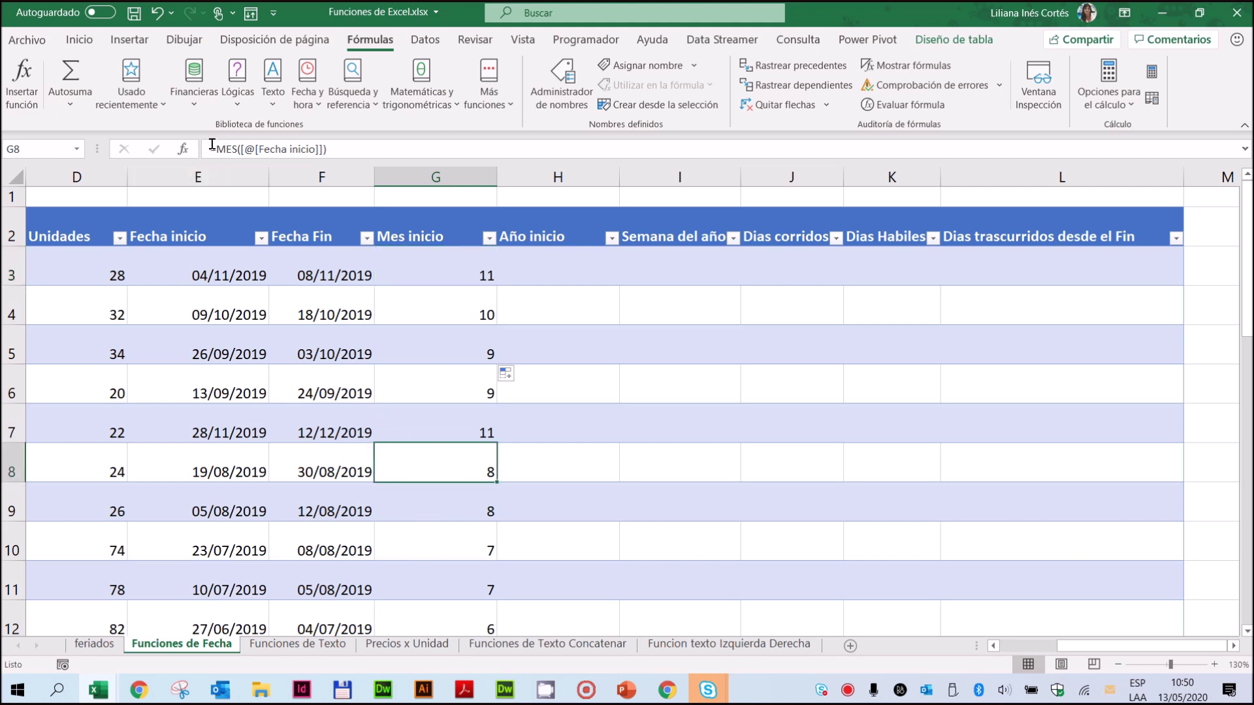
Extend the Mes inicio formula in G8 to =MES([@[Fecha inicio]])+1
{"action": "left_click", "coordinate": [348, 146]}
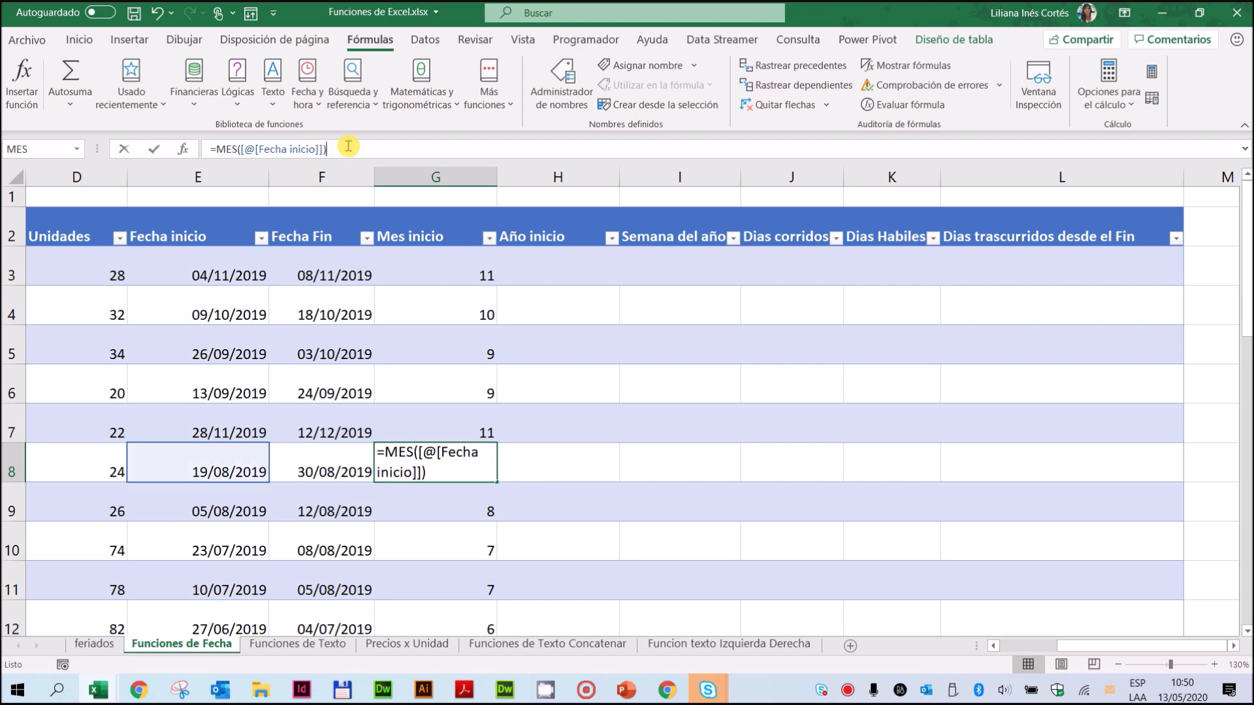
{"action": "type", "text": "+1"}
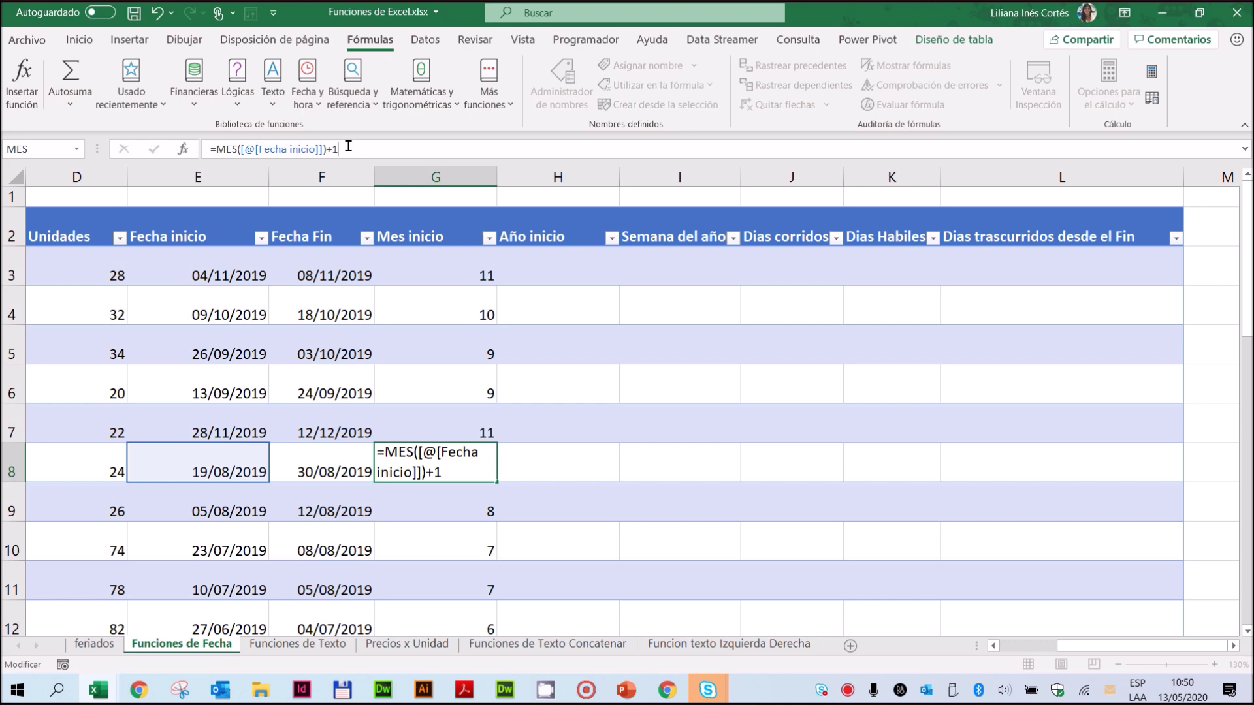
{"action": "key", "text": "Return"}
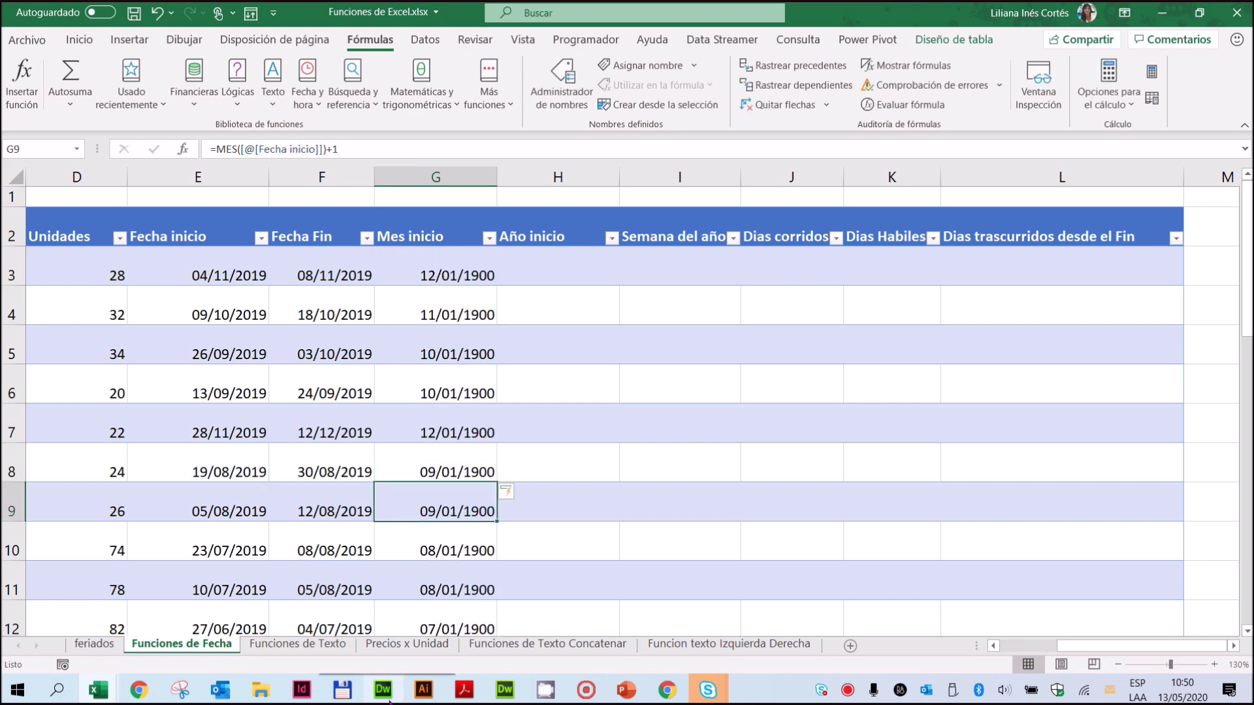
Apply the General number format to all data cells of the Mes inicio column
{"action": "left_click", "coordinate": [433, 189]}
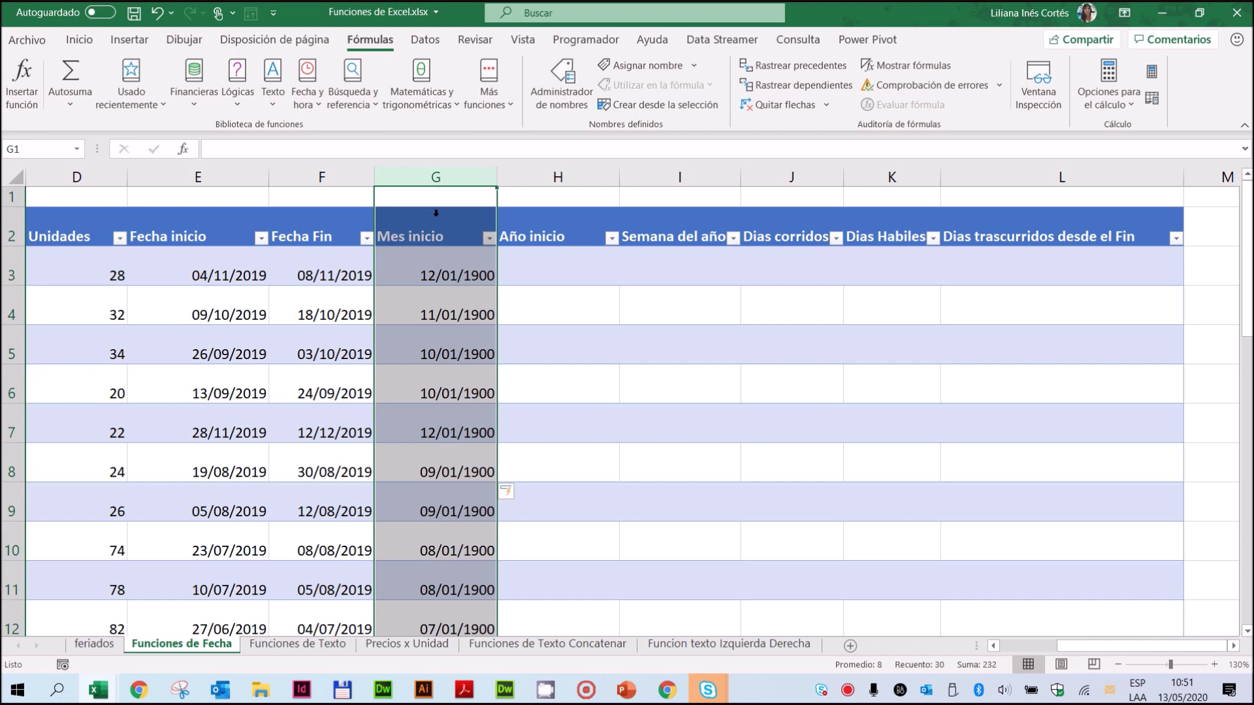
{"action": "left_click", "coordinate": [436, 207]}
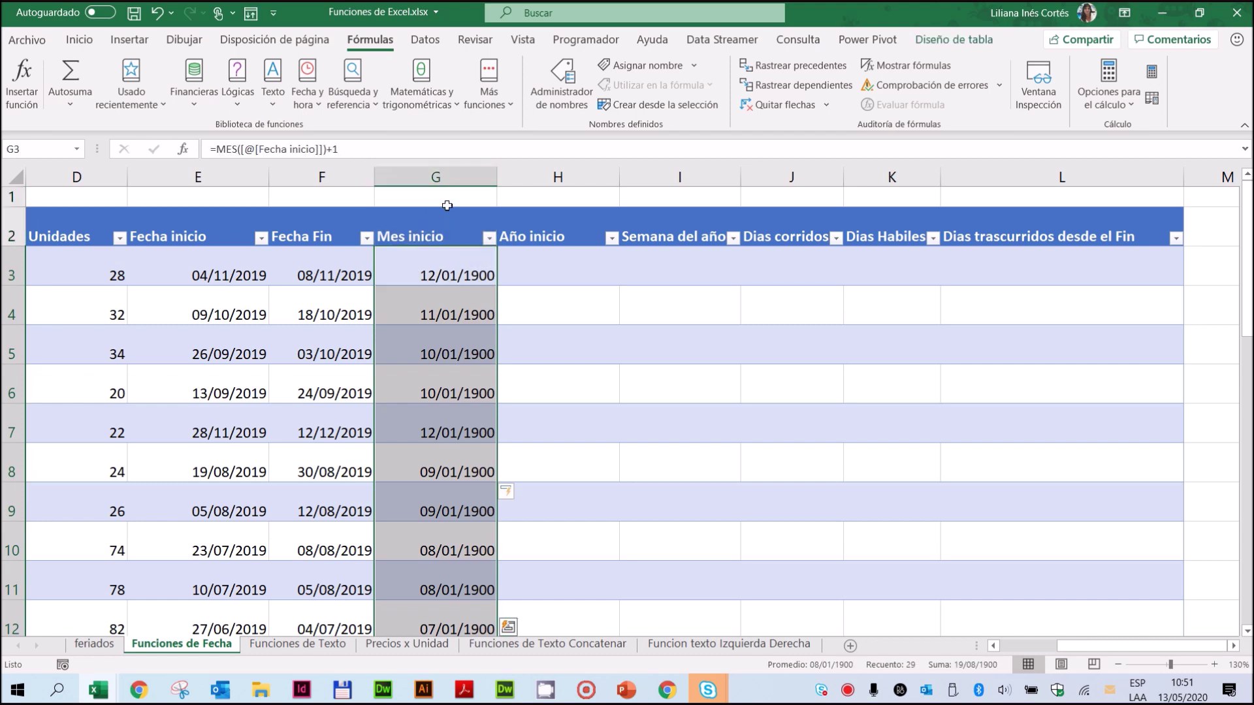
{"action": "left_click", "coordinate": [92, 38]}
{"action": "left_click", "coordinate": [607, 72]}
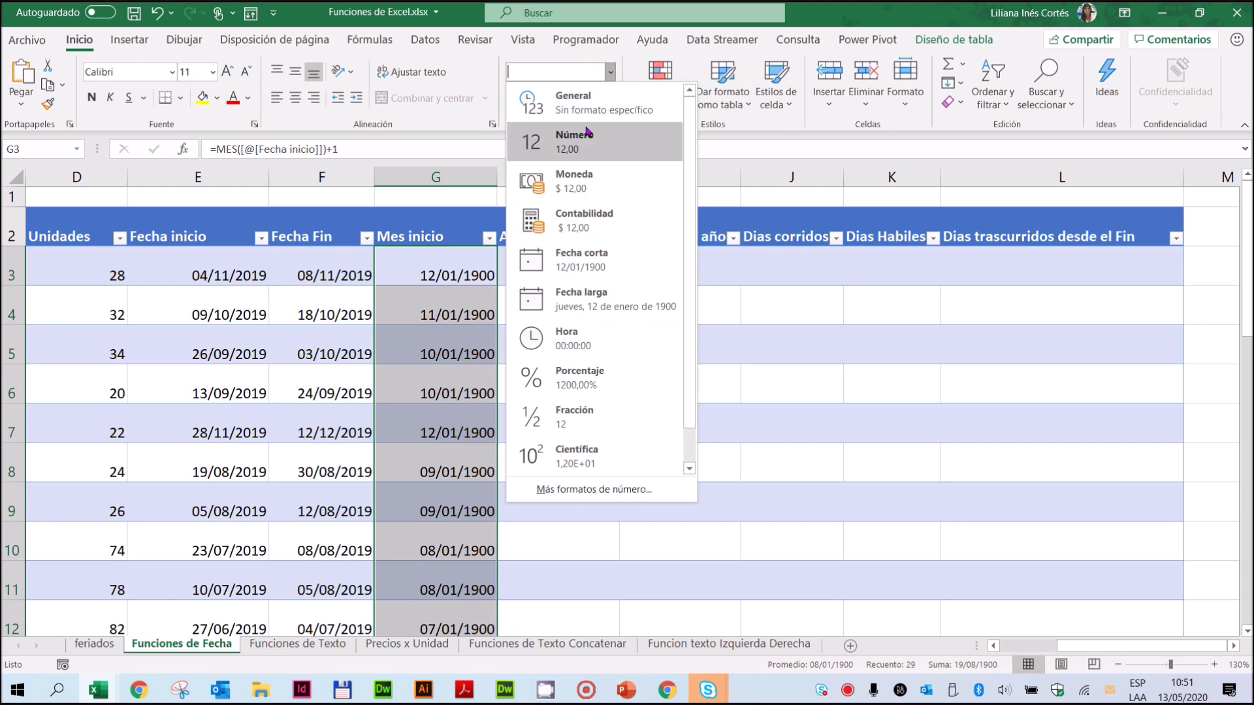
{"action": "left_click", "coordinate": [596, 113]}
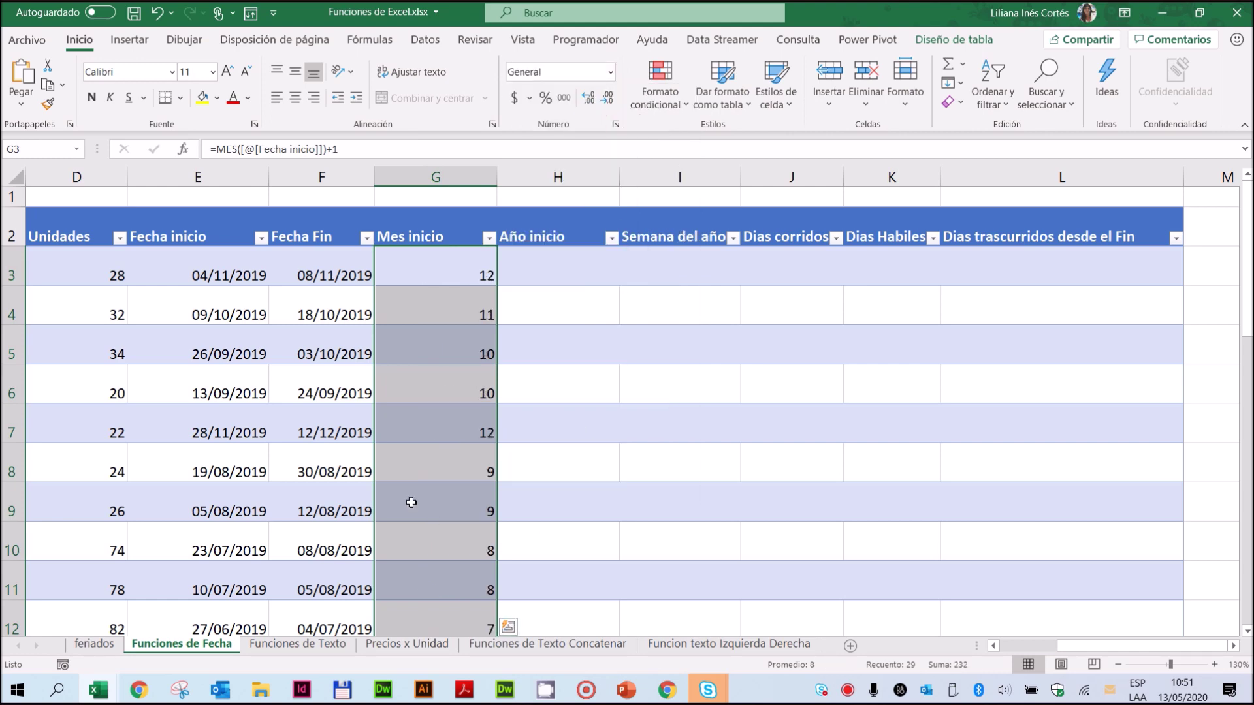
Inspect the formula in several Mes inicio cells between rows 5 and 10
{"action": "left_click", "coordinate": [432, 350]}
{"action": "left_click", "coordinate": [451, 429]}
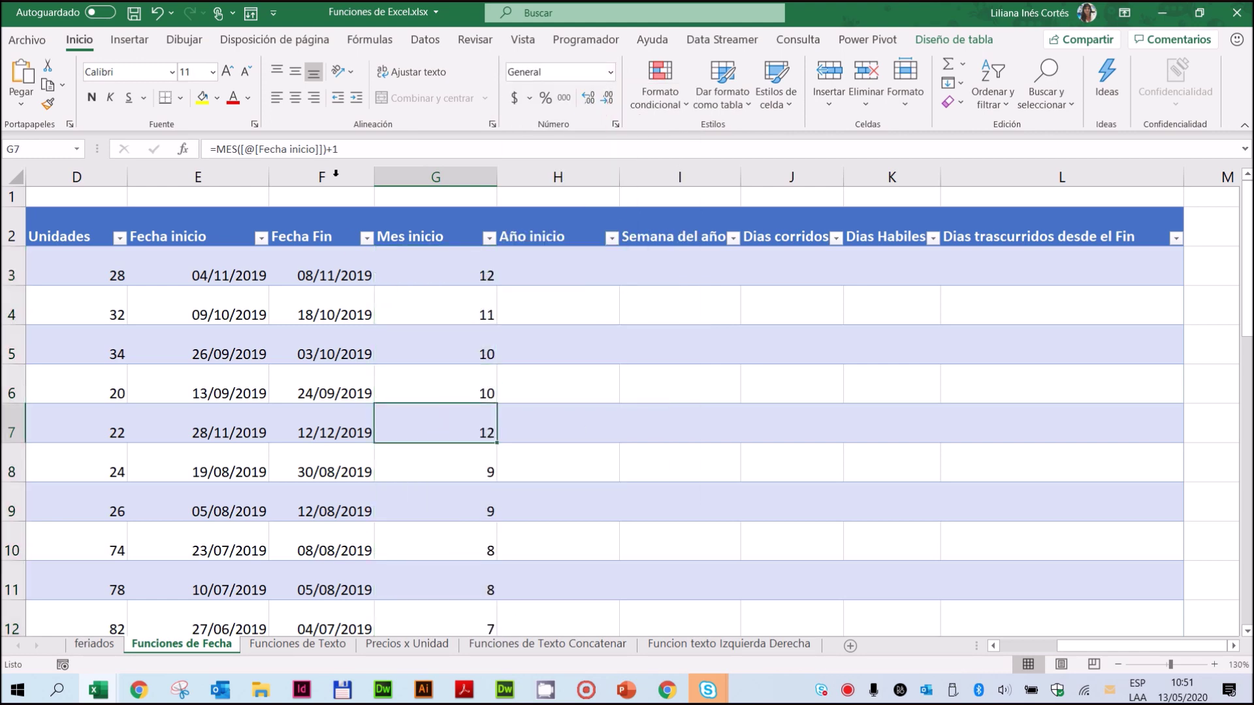
{"action": "left_click", "coordinate": [453, 516]}
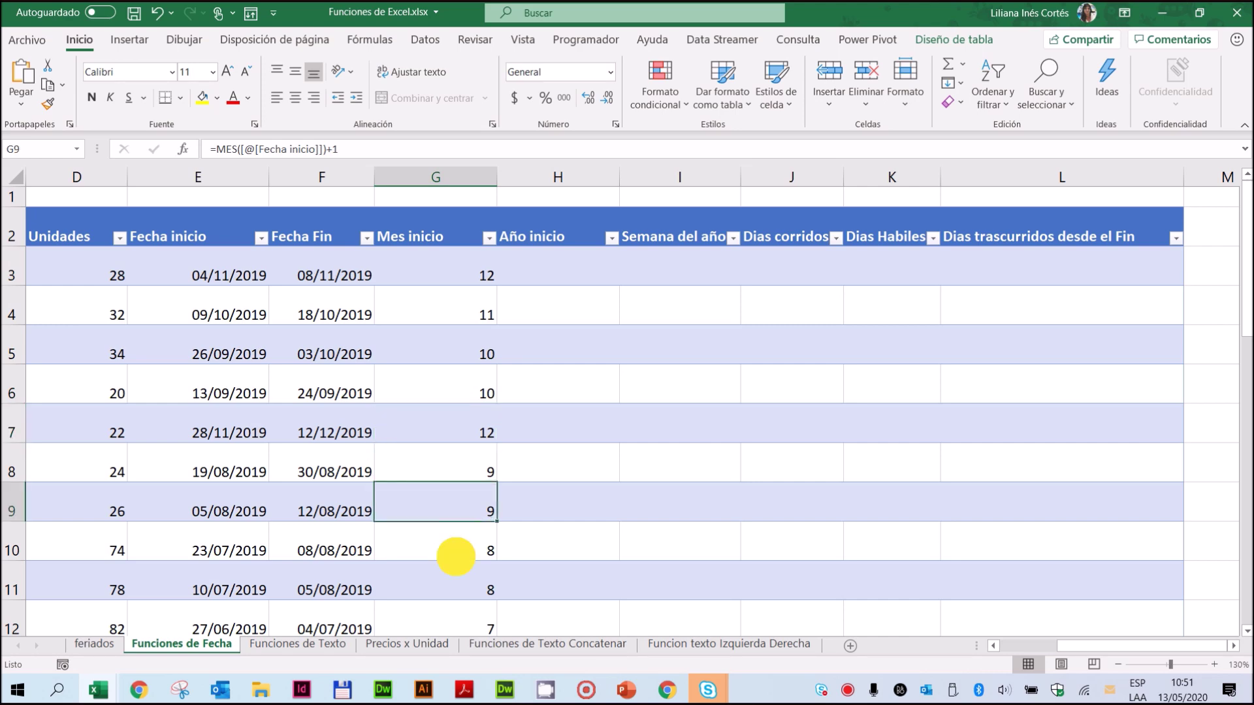
{"action": "left_click", "coordinate": [453, 554]}
Remove the +1 from the Mes inicio formula in G3, leaving =MES([@[Fecha inicio]])
{"action": "left_click", "coordinate": [442, 286]}
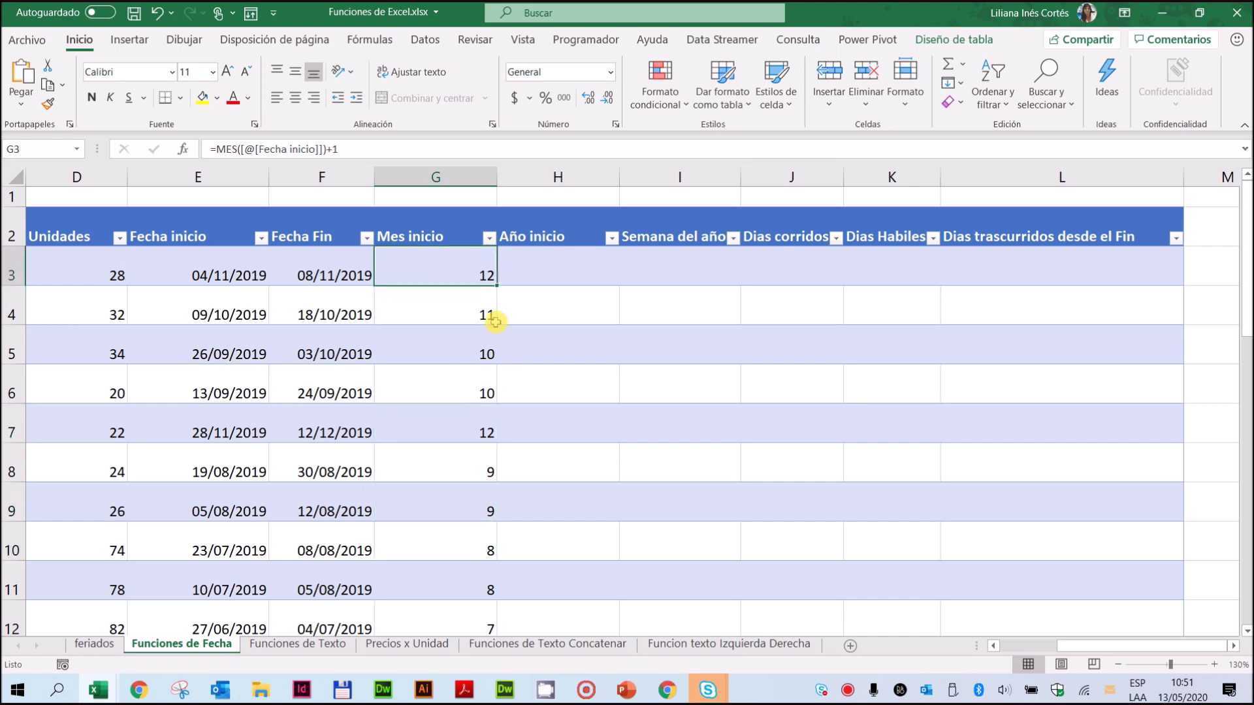
{"action": "left_click", "coordinate": [352, 149]}
{"action": "key", "text": "BackSpace"}
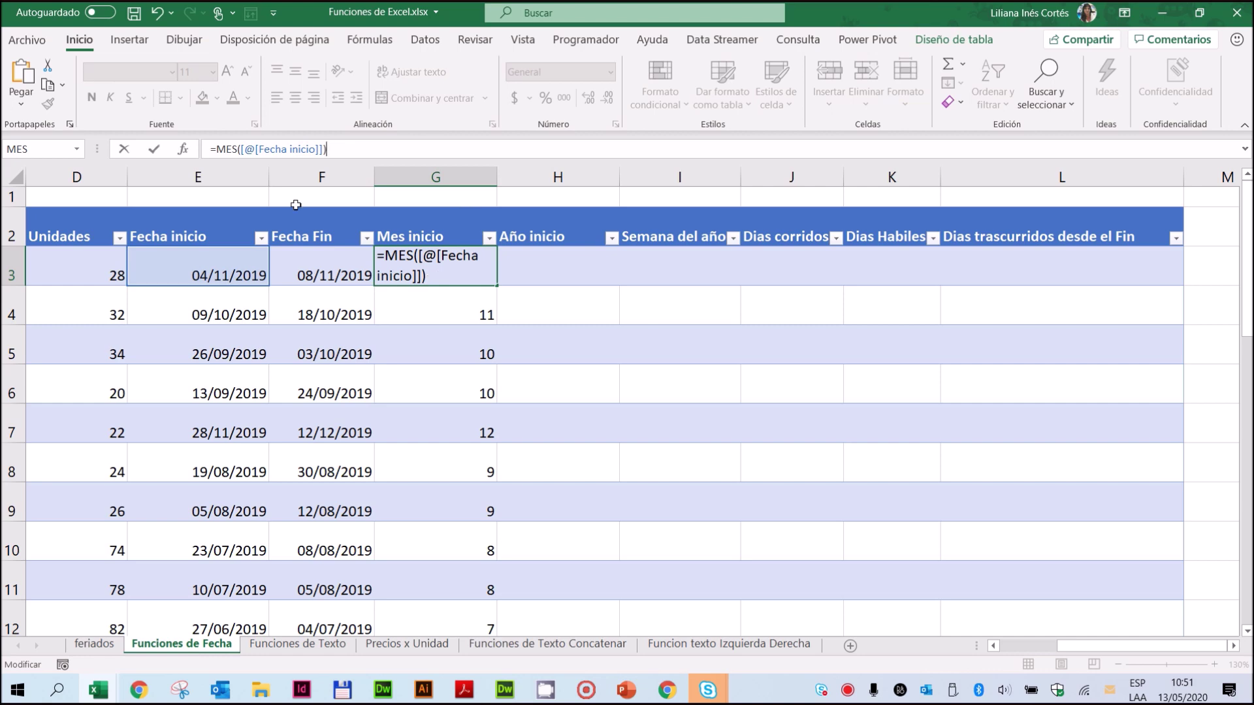
{"action": "left_click", "coordinate": [159, 151]}
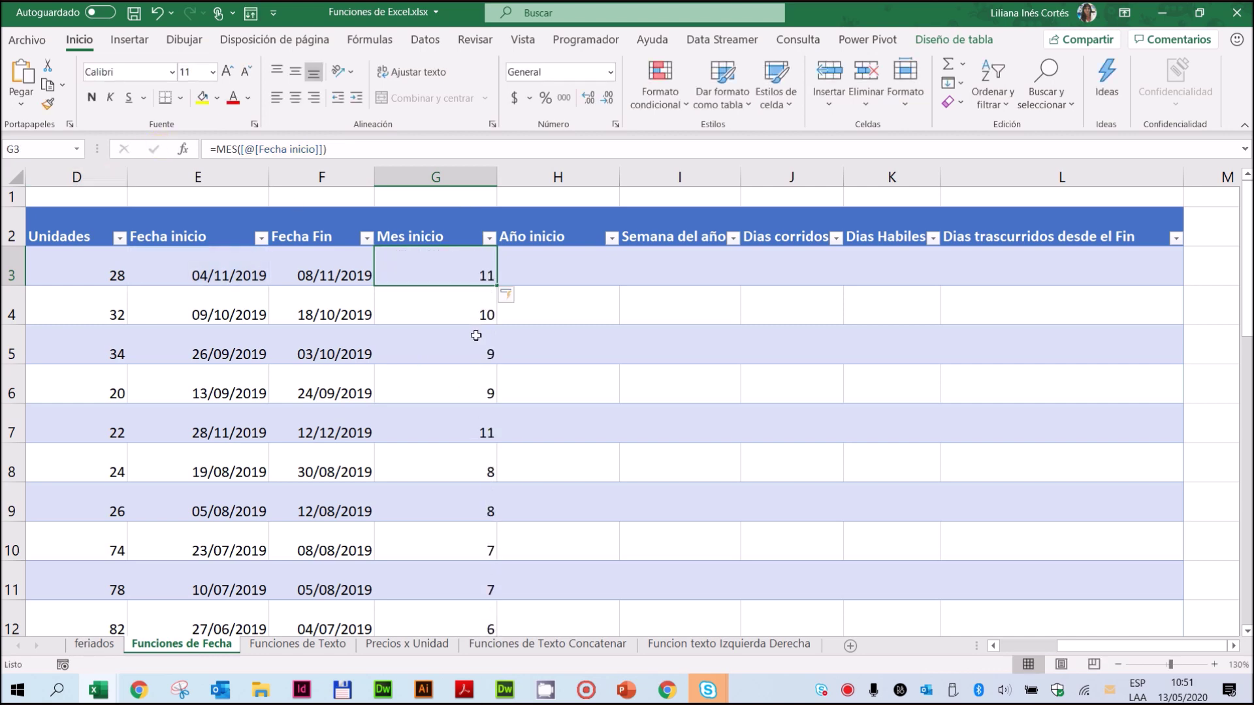
Check the formula in the Mes inicio cells from G4 down to G9 and in G3
{"action": "left_click", "coordinate": [469, 307]}
{"action": "key", "text": "Down"}
{"action": "key", "text": "Down"}
{"action": "key", "text": "Down"}
{"action": "key", "text": "Down"}
{"action": "key", "text": "Down"}
{"action": "key", "text": "Down"}
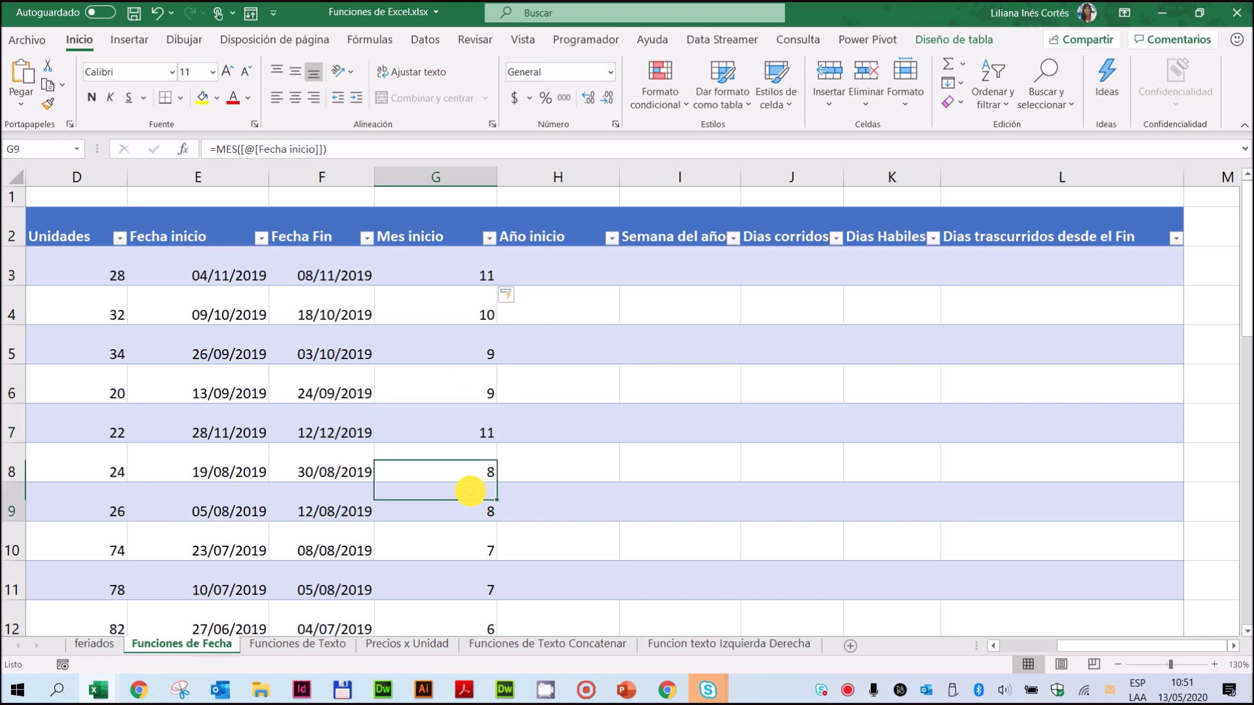
{"action": "left_click", "coordinate": [455, 267]}
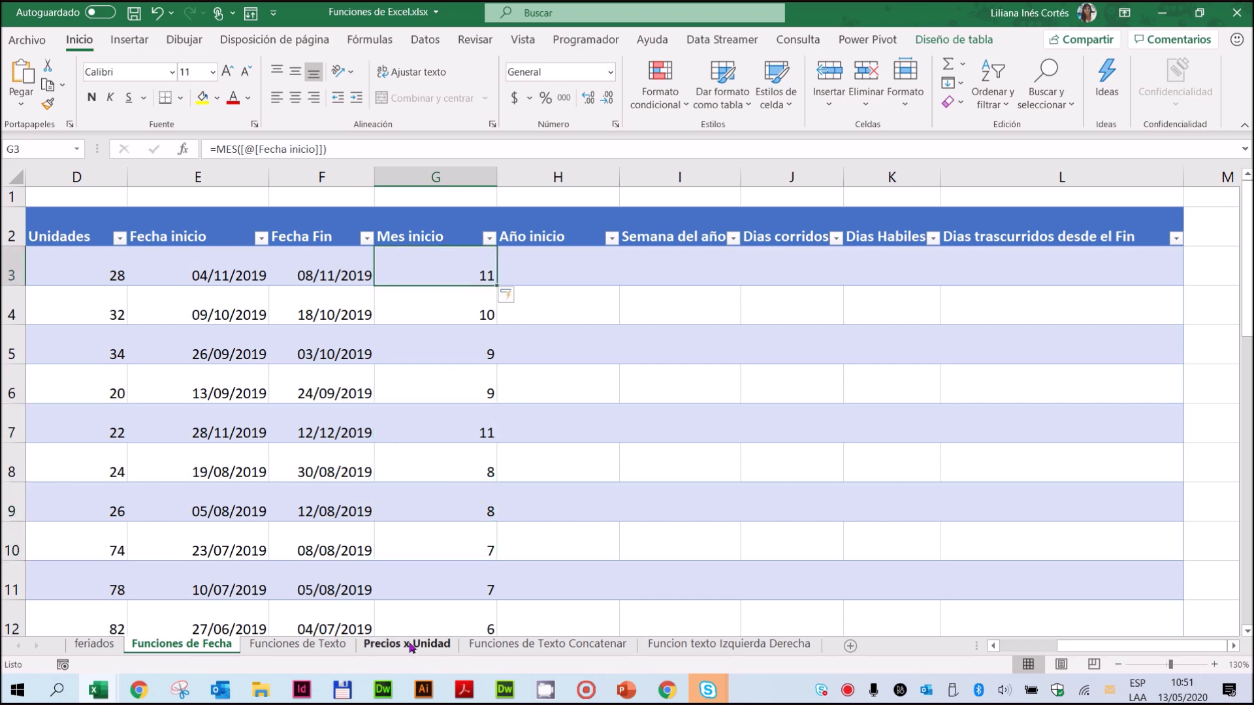
Fill the Año inicio column from H3 with the AÑO function applied to Fecha inicio
{"action": "left_click", "coordinate": [586, 269]}
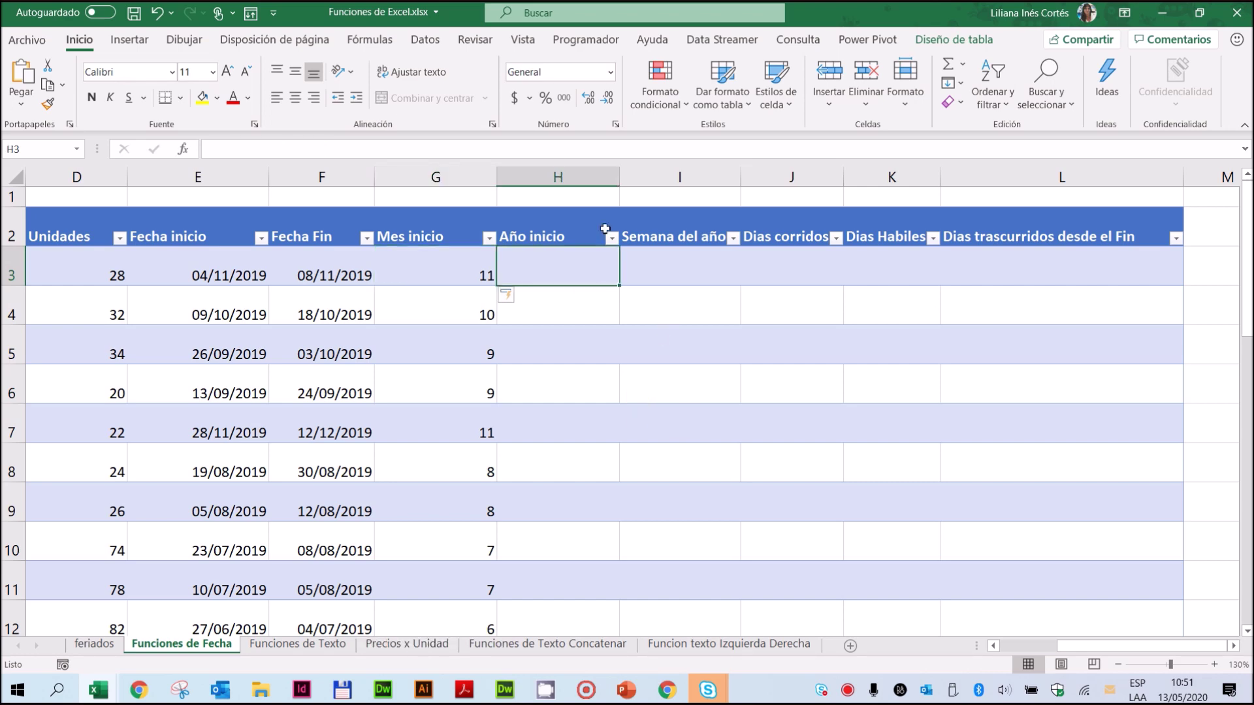
{"action": "left_click", "coordinate": [370, 39]}
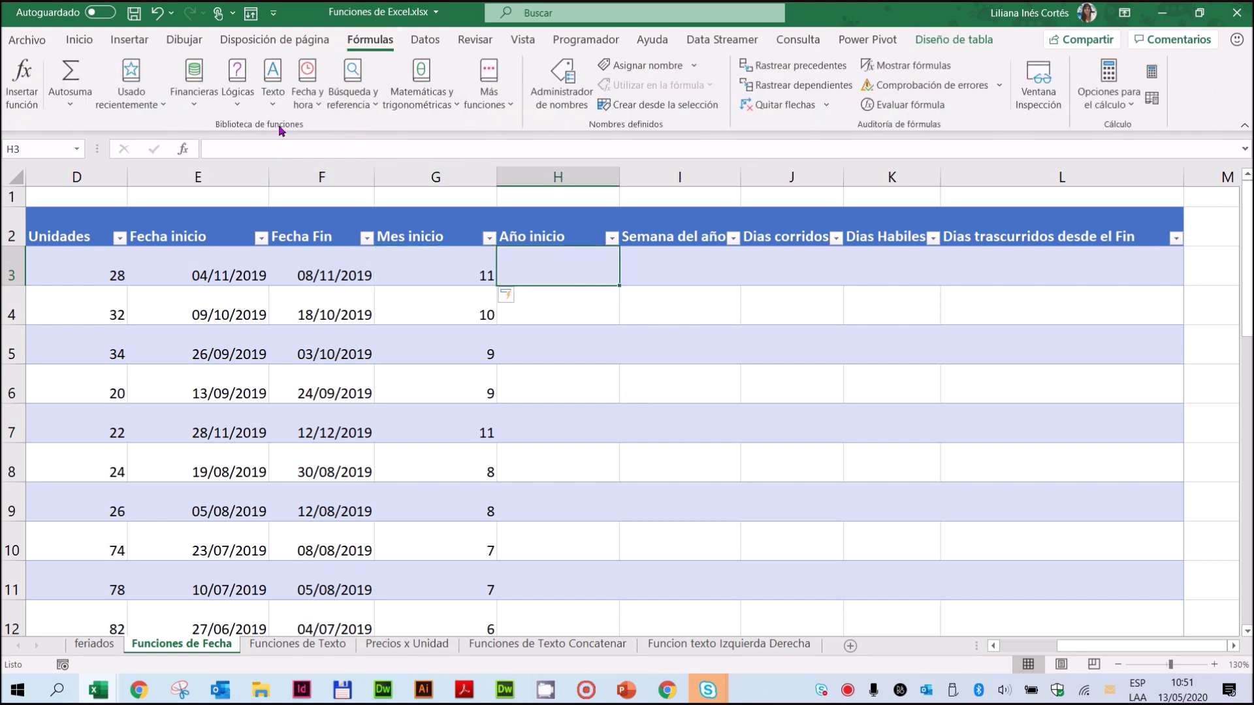
{"action": "left_click", "coordinate": [306, 92]}
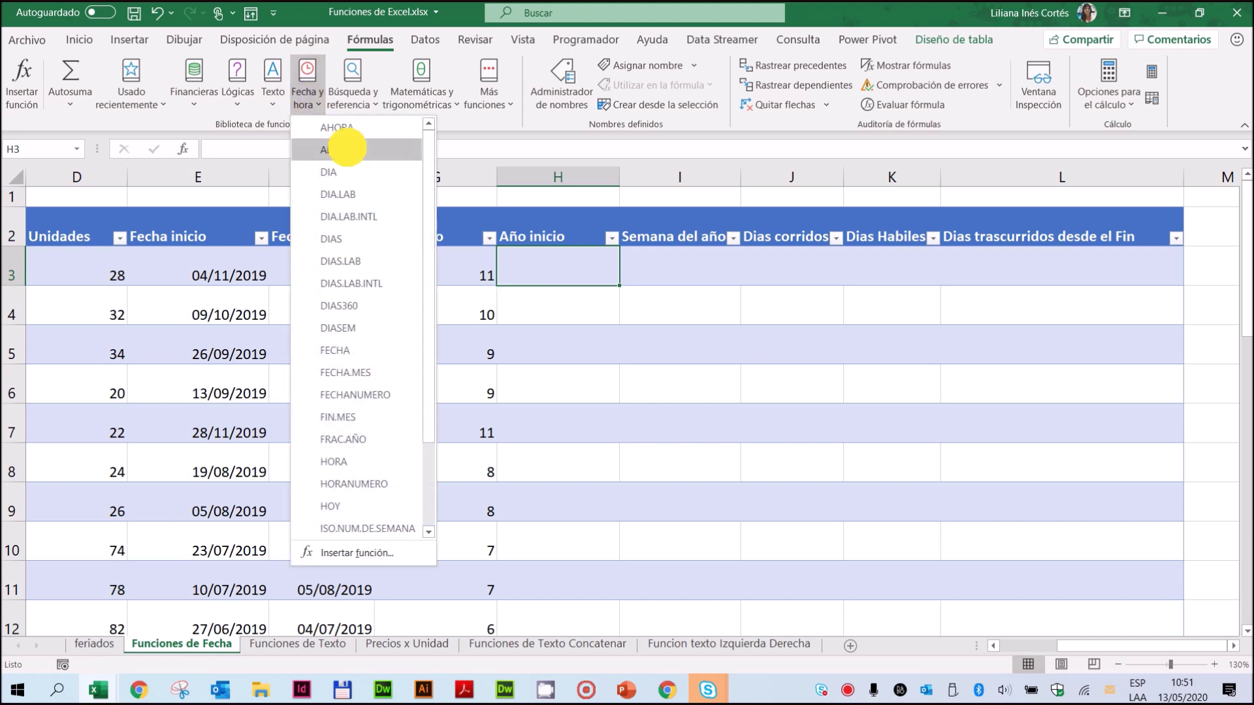
{"action": "left_click", "coordinate": [347, 150]}
{"action": "left_click", "coordinate": [219, 273]}
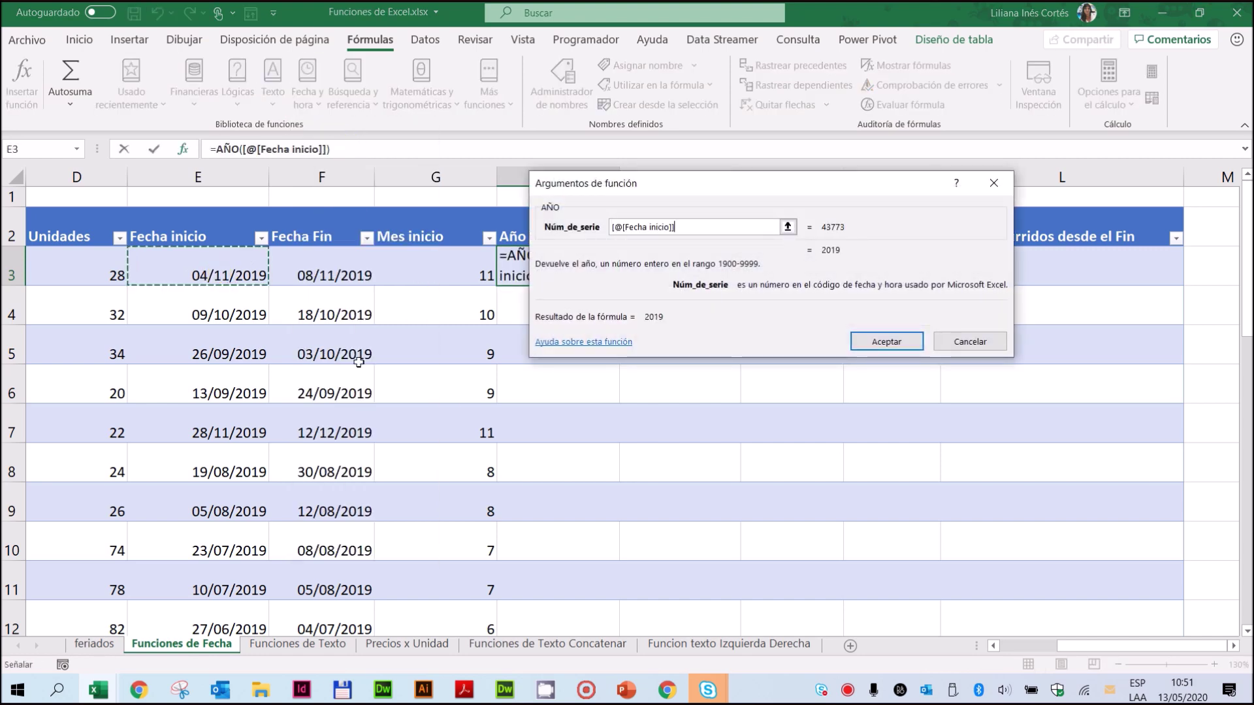
{"action": "left_click", "coordinate": [883, 339]}
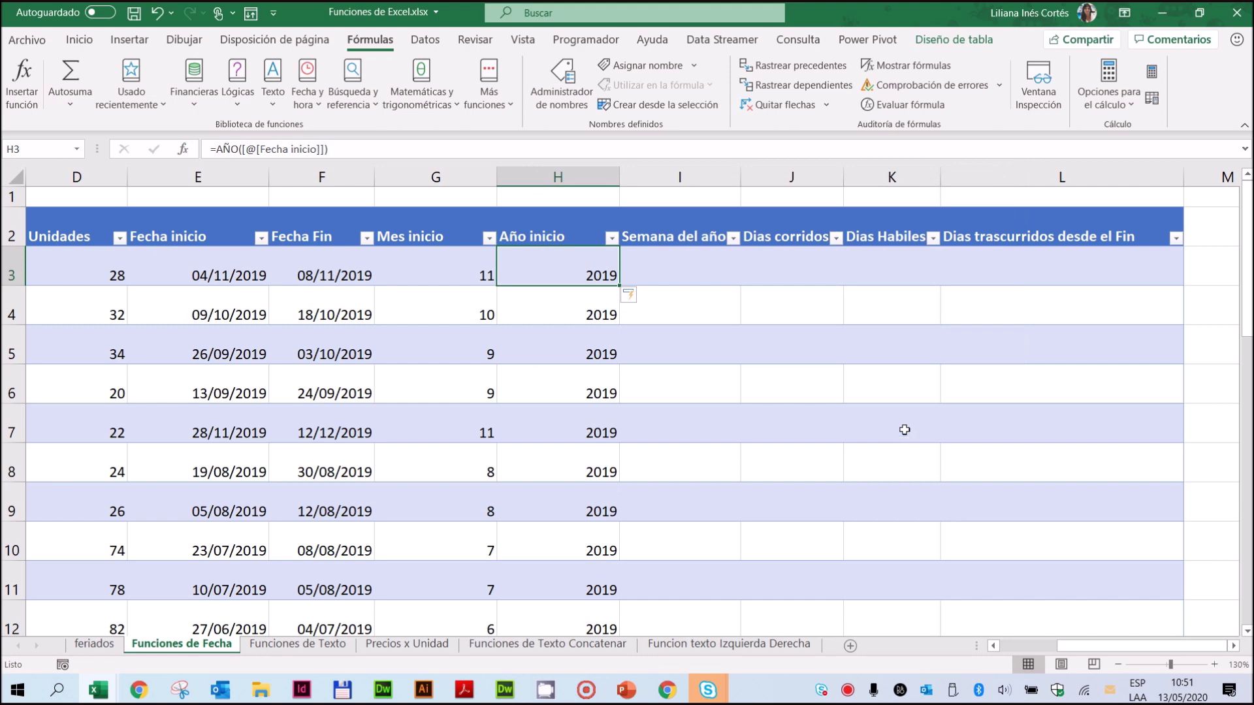
Fill the Semana del año column from I3 with NUM.DE.SEMANA of Fecha inicio, using return type 2
{"action": "left_click", "coordinate": [682, 267]}
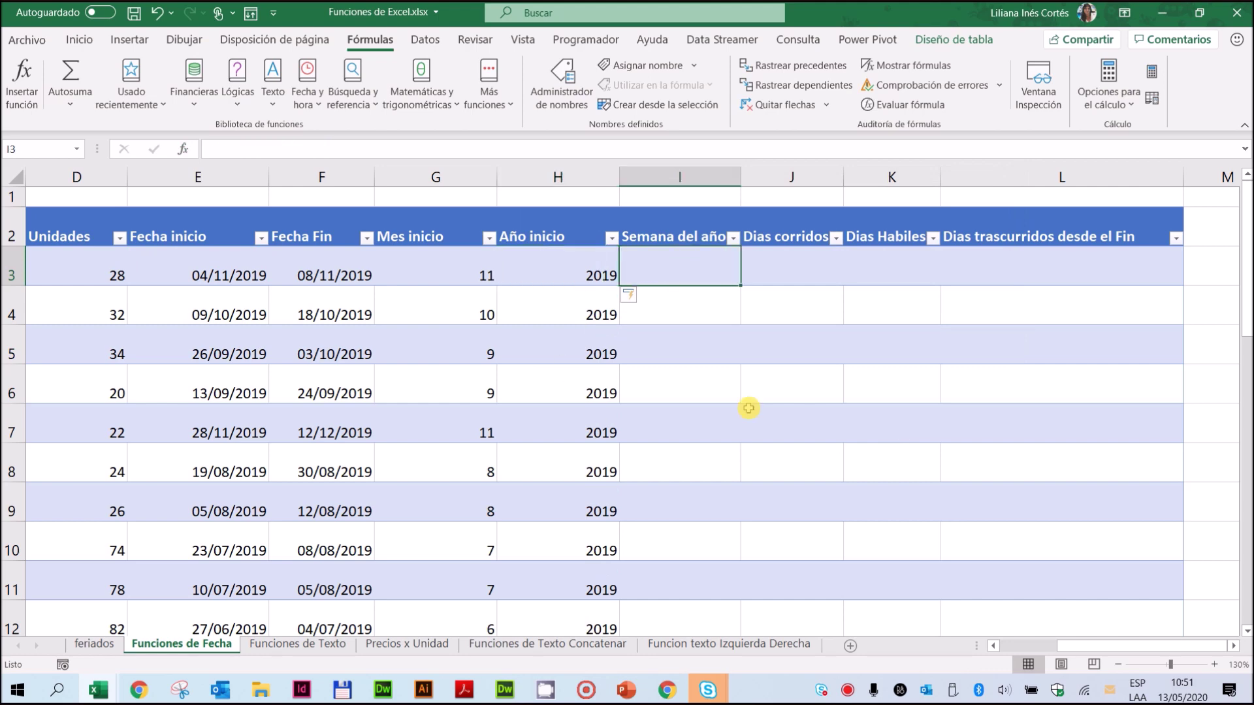
{"action": "left_click", "coordinate": [307, 88]}
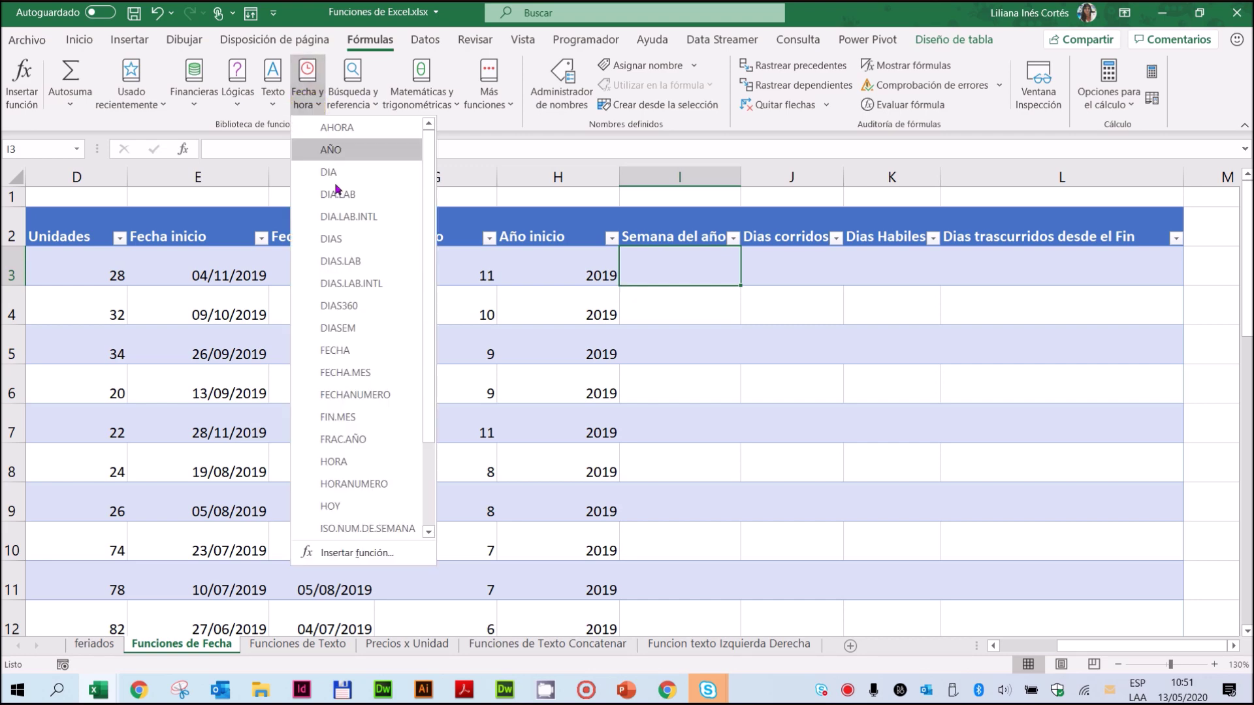
{"action": "scroll", "coordinate": [389, 434], "scroll_direction": "down", "scroll_amount": 2}
{"action": "left_click", "coordinate": [392, 509]}
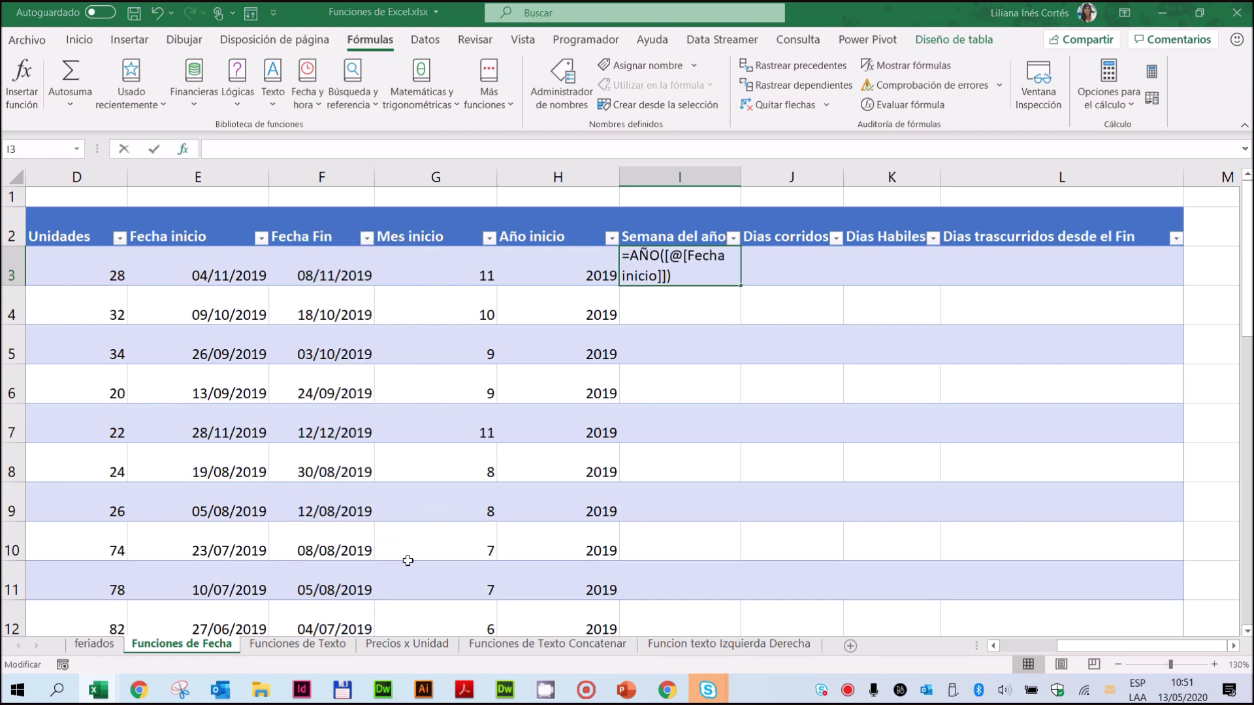
{"action": "left_click", "coordinate": [238, 271]}
{"action": "left_click", "coordinate": [647, 226]}
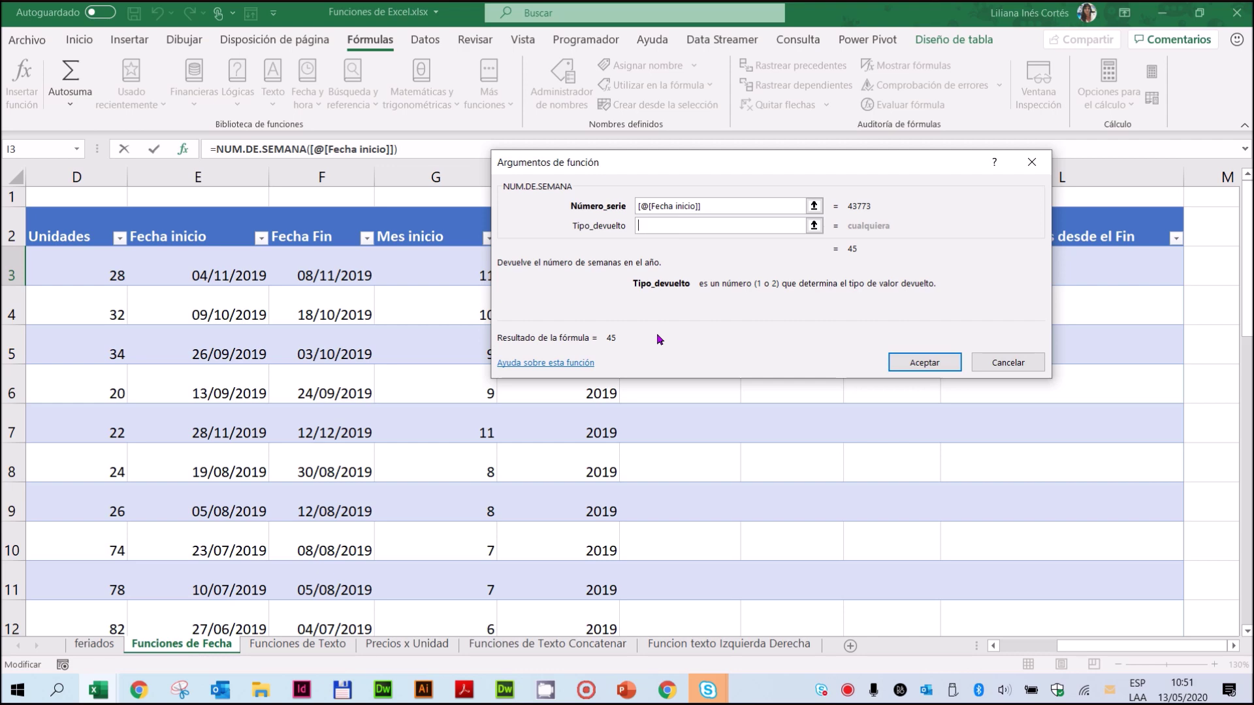
{"action": "type", "text": "2"}
{"action": "left_click", "coordinate": [927, 363]}
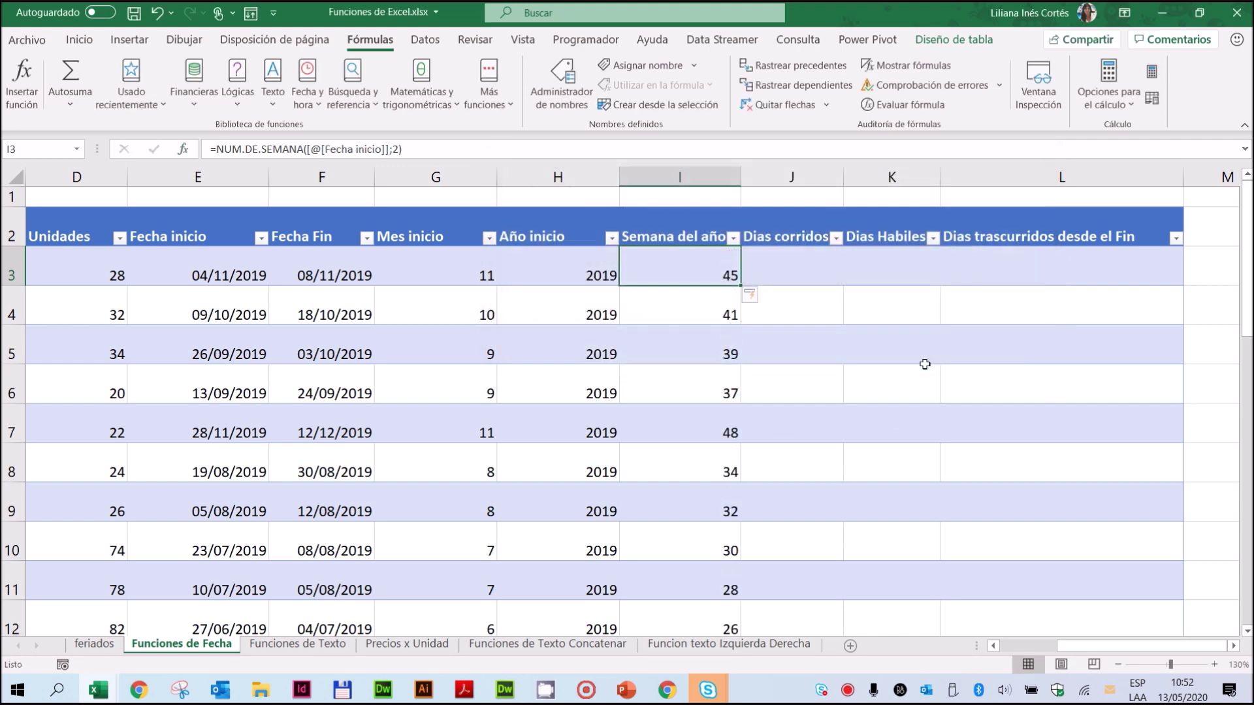
Fill the Dias corridos column from J3 with the formula =[@[Fecha Fin]]-[@[Fecha inicio]]+1
{"action": "left_click", "coordinate": [787, 273]}
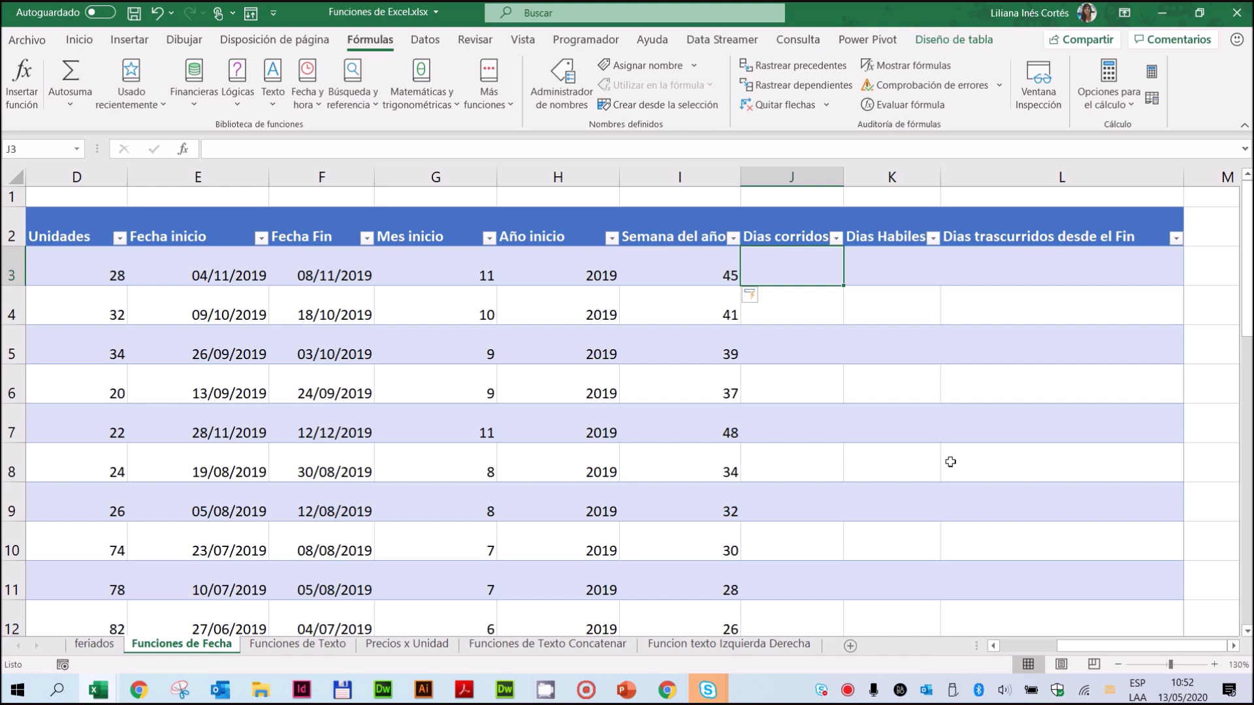
{"action": "type", "text": "="}
{"action": "left_click", "coordinate": [339, 268]}
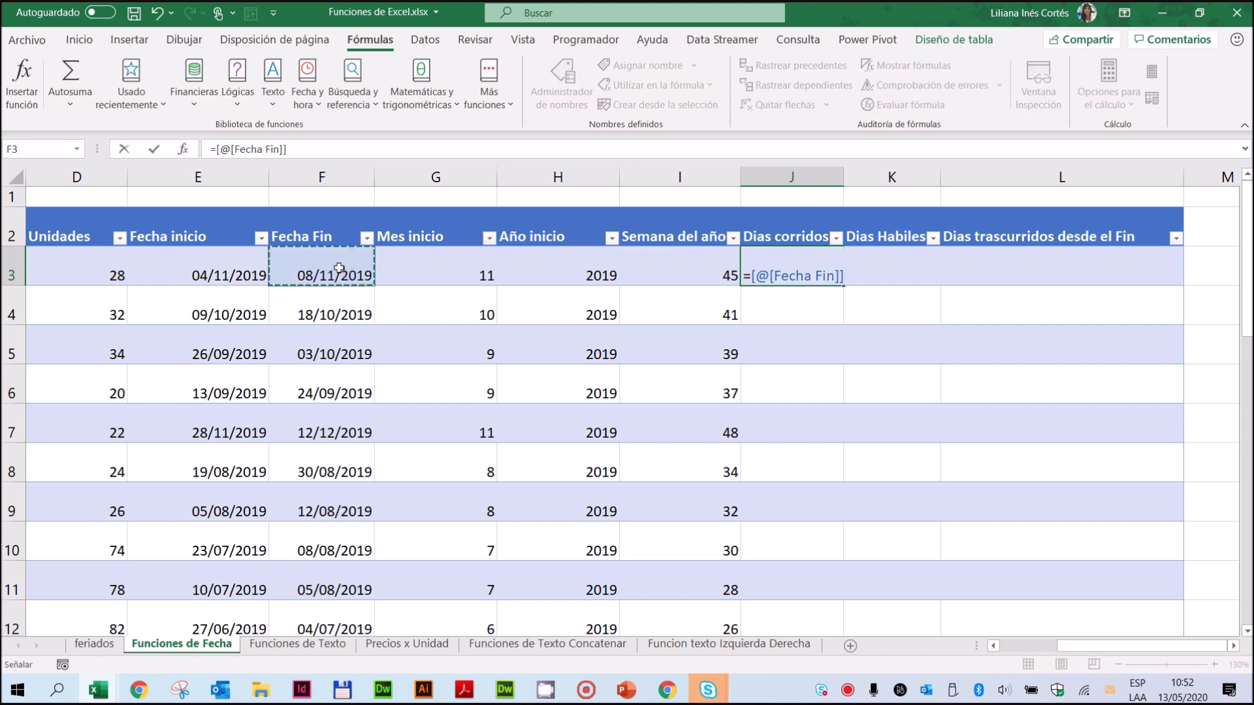
{"action": "type", "text": "-"}
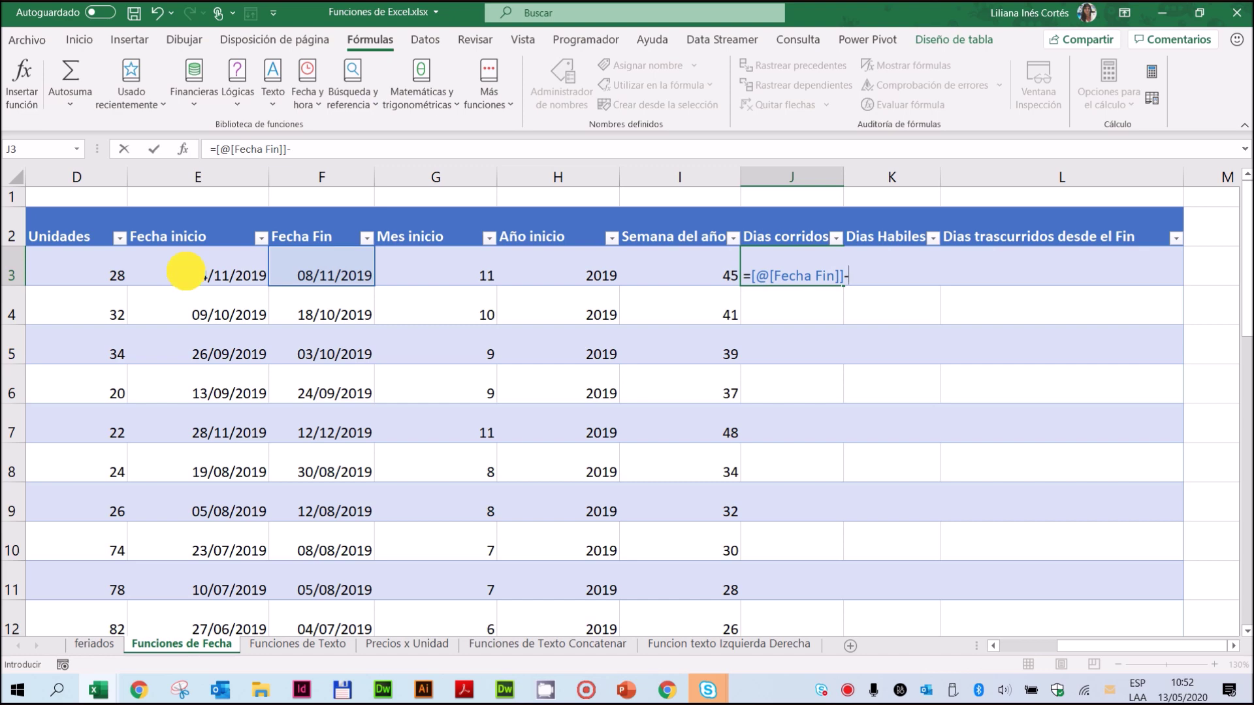
{"action": "left_click", "coordinate": [187, 271]}
{"action": "type", "text": "+1"}
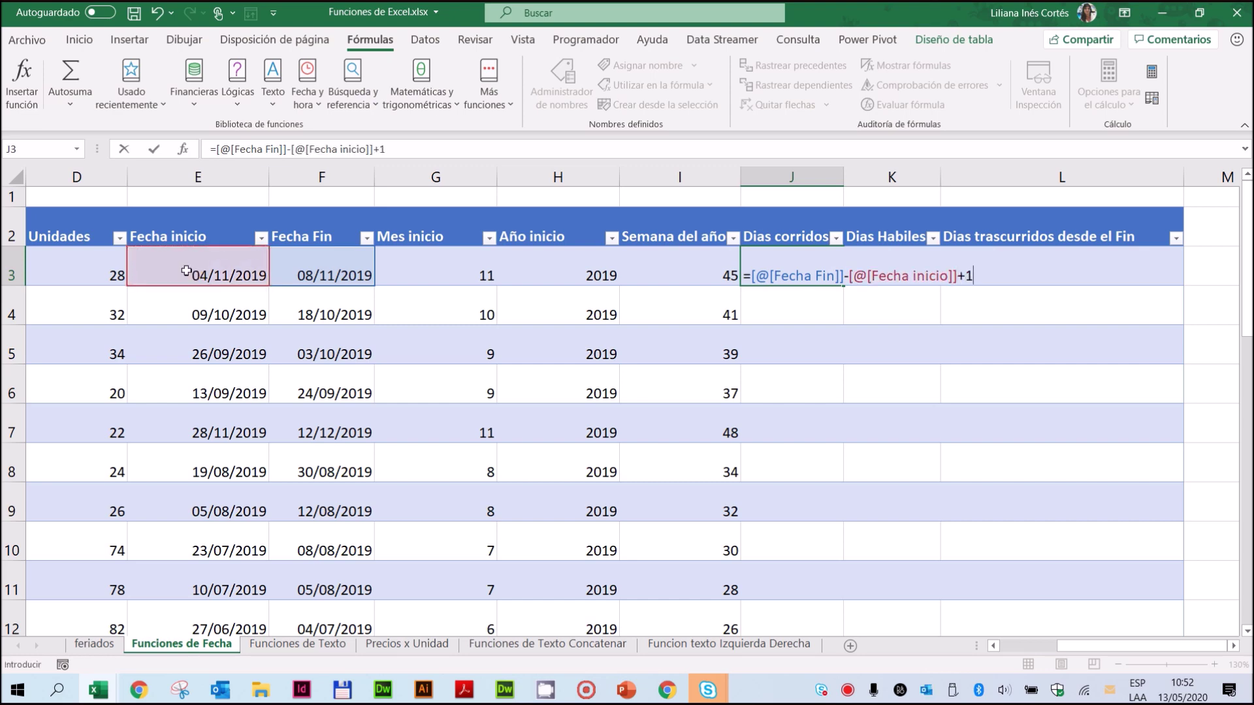
{"action": "key", "text": "Return"}
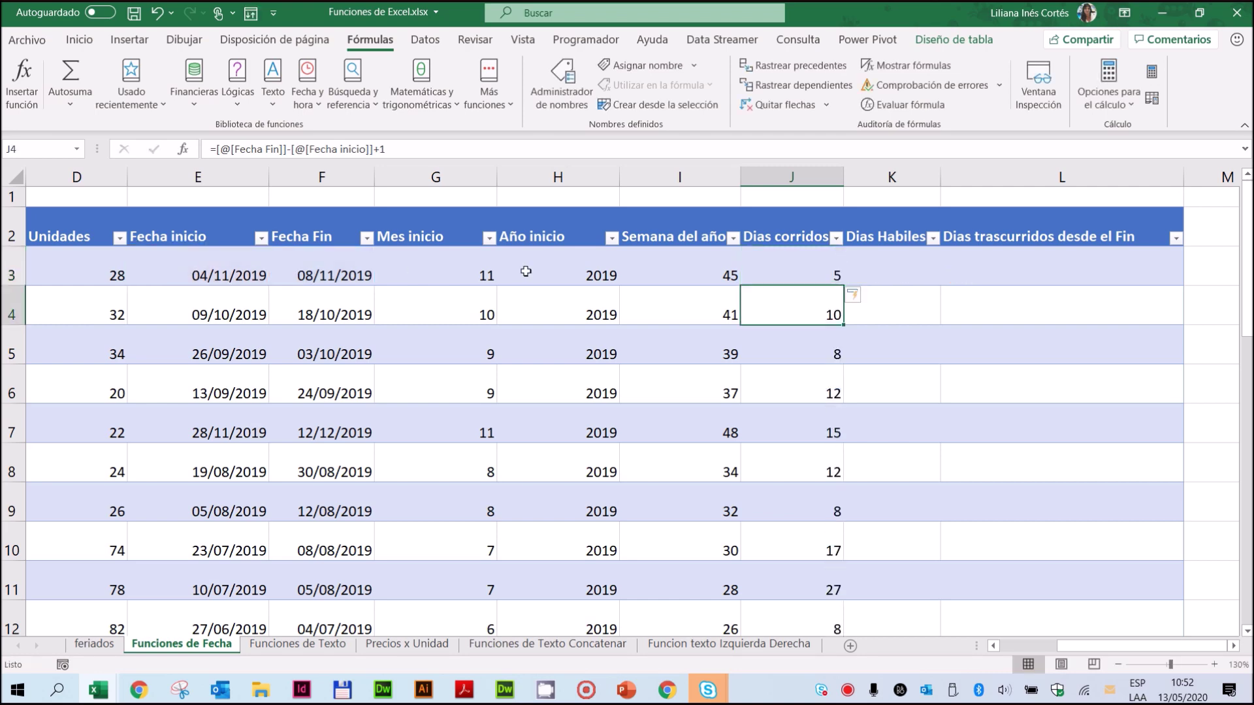
Select the first Dias Habiles cell and review the holiday list on the feriados sheet down to its last row
{"action": "left_click", "coordinate": [895, 256]}
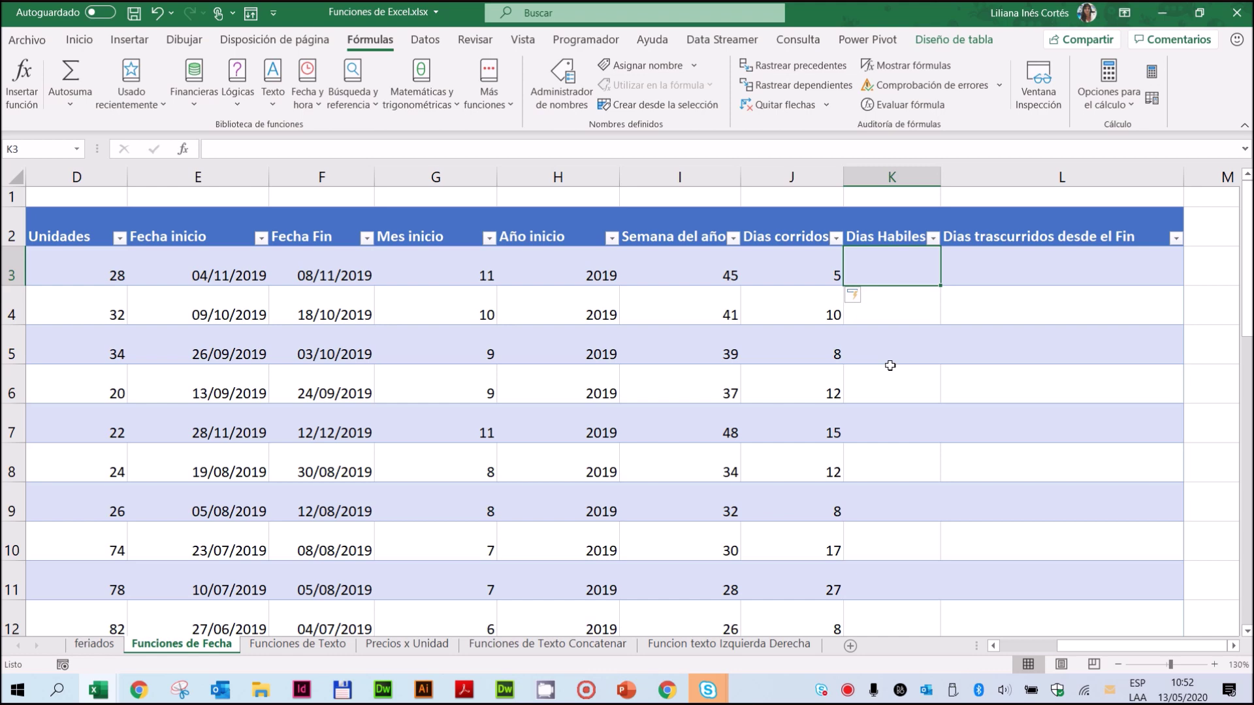
{"action": "left_click", "coordinate": [95, 640]}
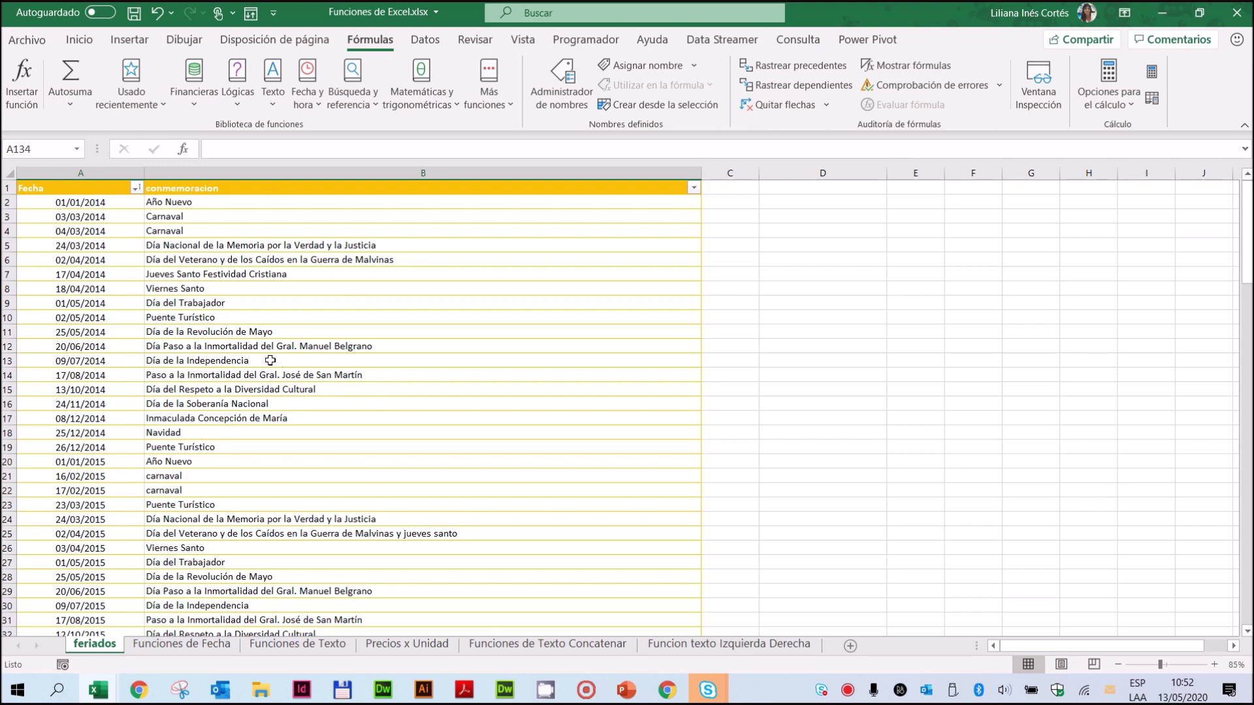
{"action": "left_click", "coordinate": [210, 332]}
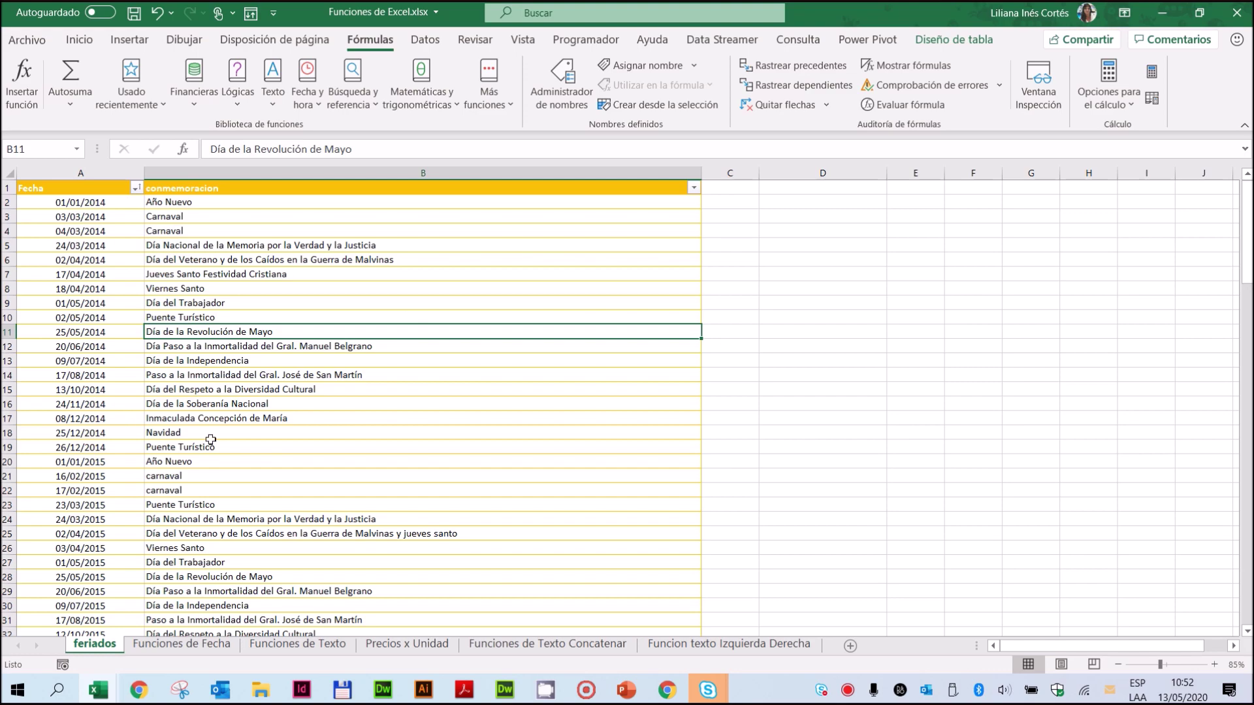
{"action": "scroll", "coordinate": [148, 368], "scroll_direction": "down", "scroll_amount": 1}
{"action": "scroll", "coordinate": [148, 368], "scroll_direction": "down", "scroll_amount": 16}
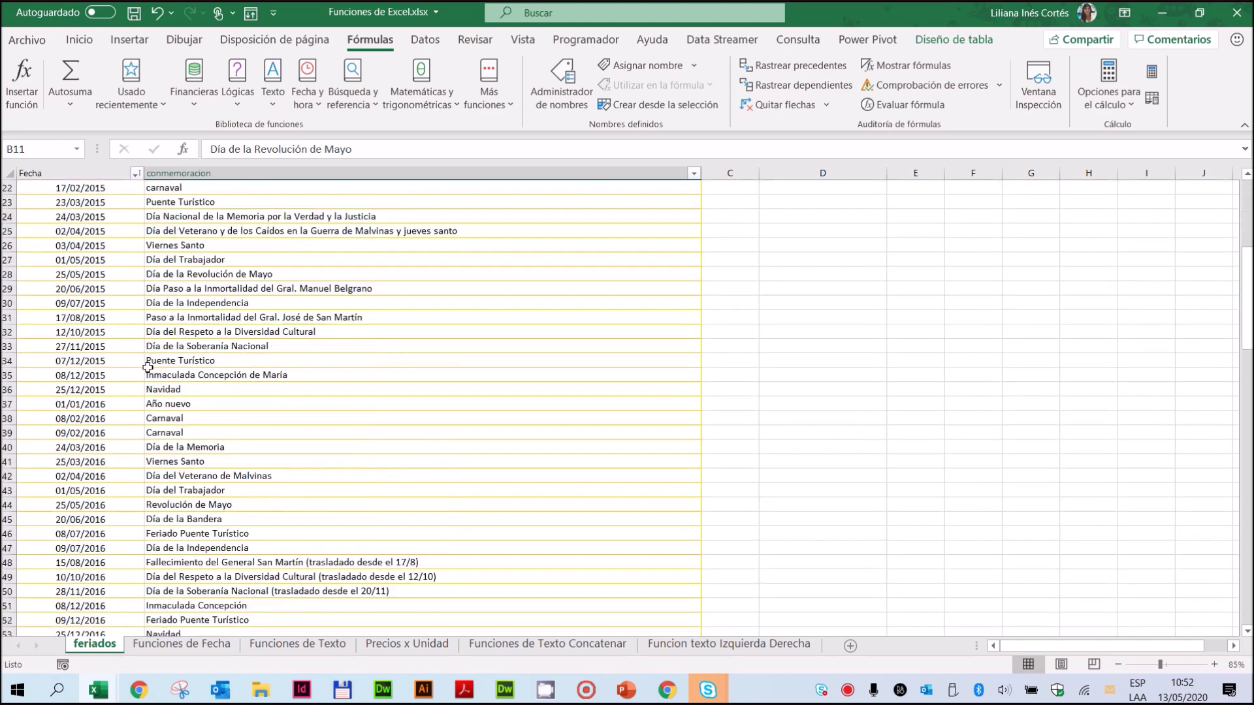
{"action": "scroll", "coordinate": [147, 369], "scroll_direction": "down", "scroll_amount": 15}
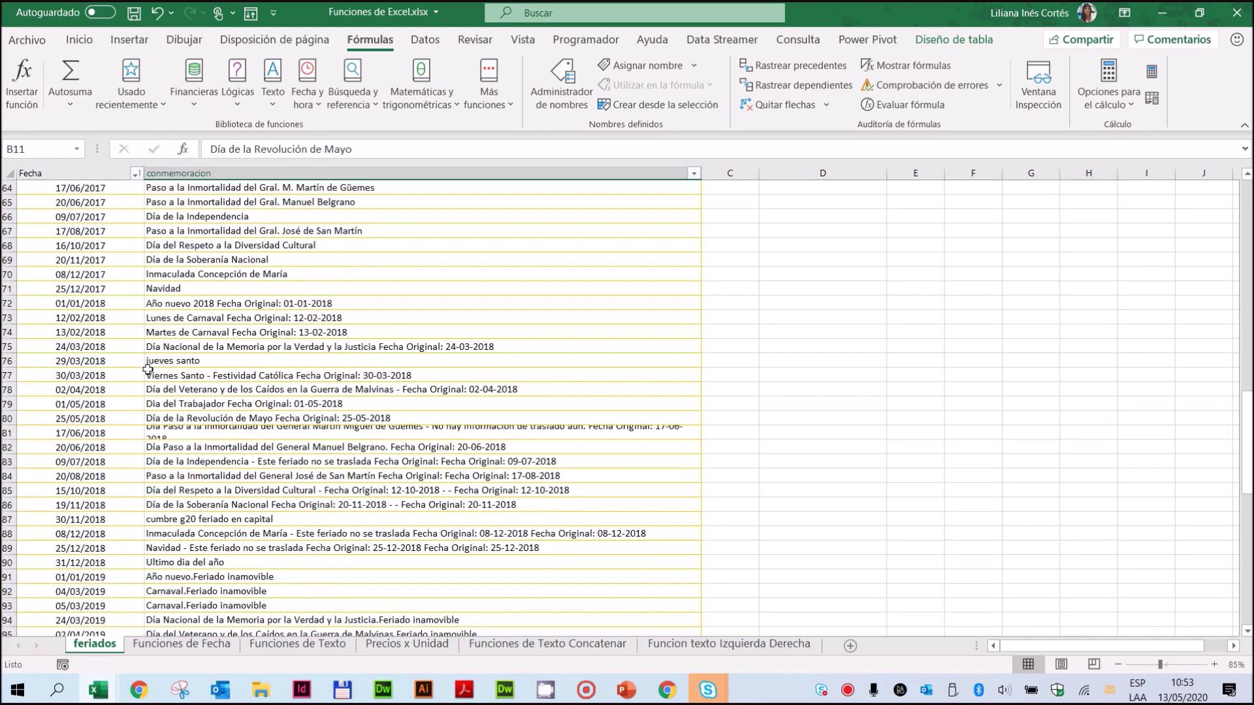
{"action": "scroll", "coordinate": [147, 369], "scroll_direction": "down", "scroll_amount": 5}
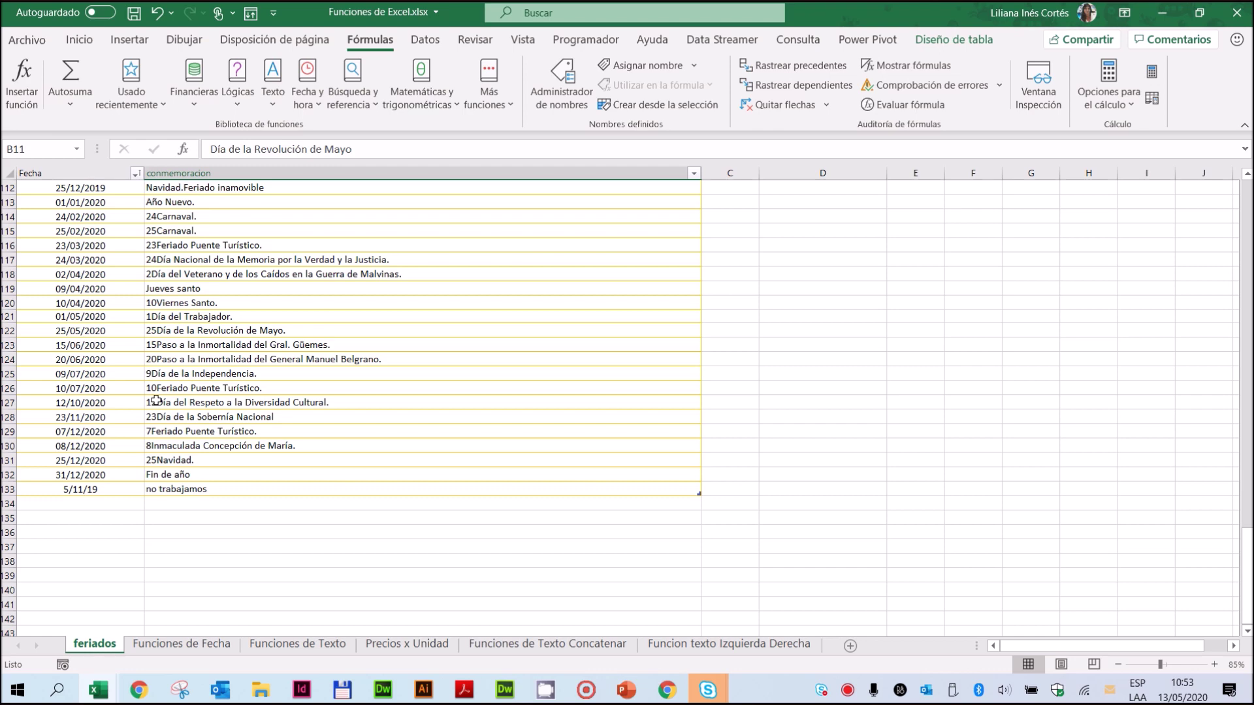
Apply the blue fully shaded, banded style from the last row of the Medio group to the feriados table
{"action": "scroll", "coordinate": [156, 401], "scroll_direction": "up", "scroll_amount": 14}
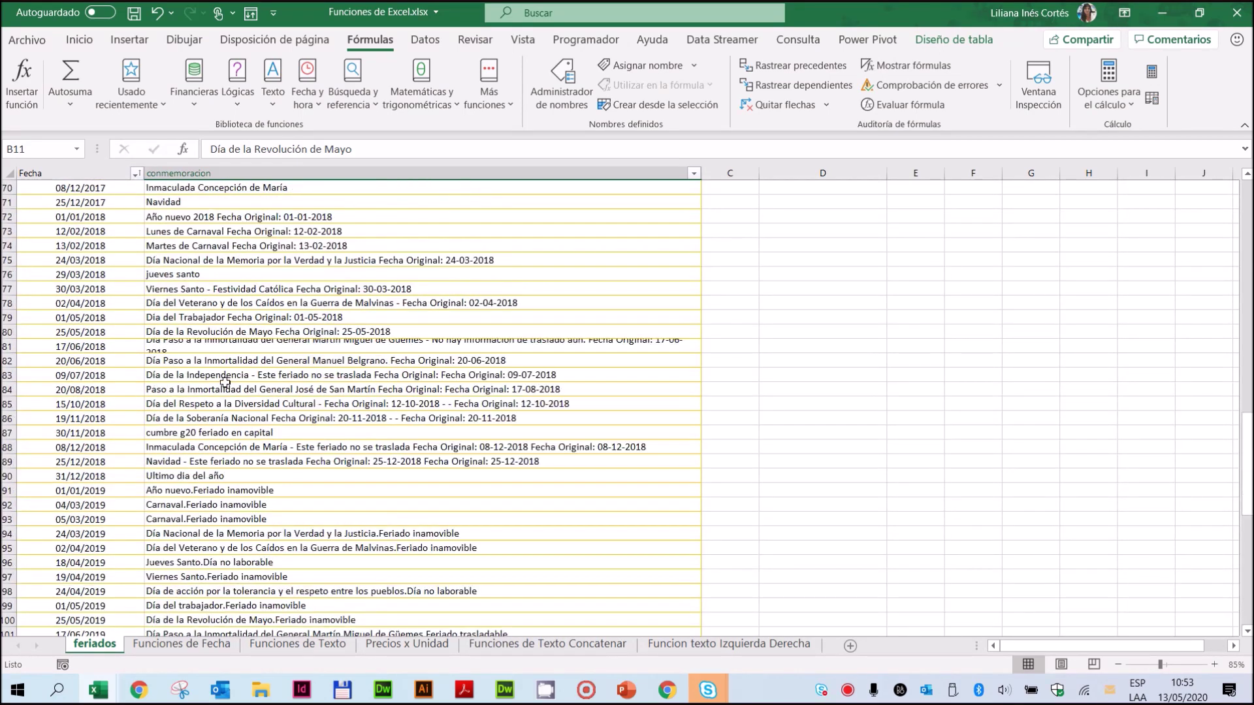
{"action": "scroll", "coordinate": [224, 382], "scroll_direction": "up", "scroll_amount": 8}
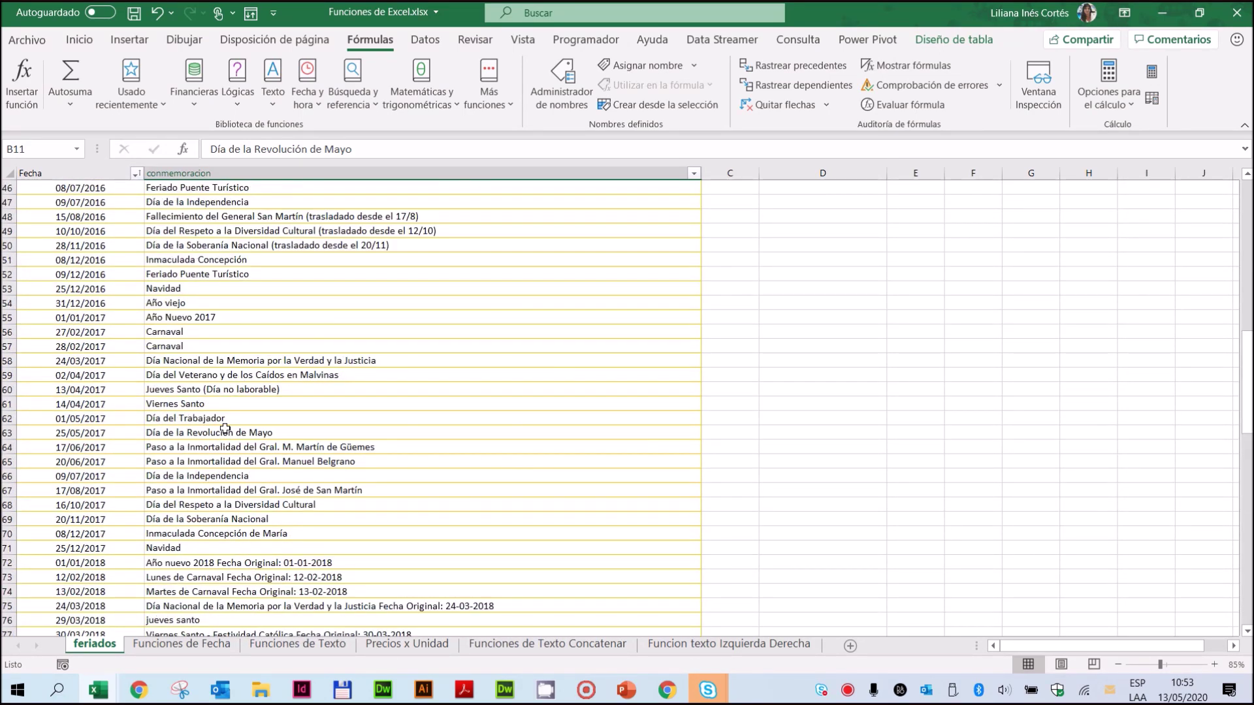
{"action": "left_click", "coordinate": [344, 248]}
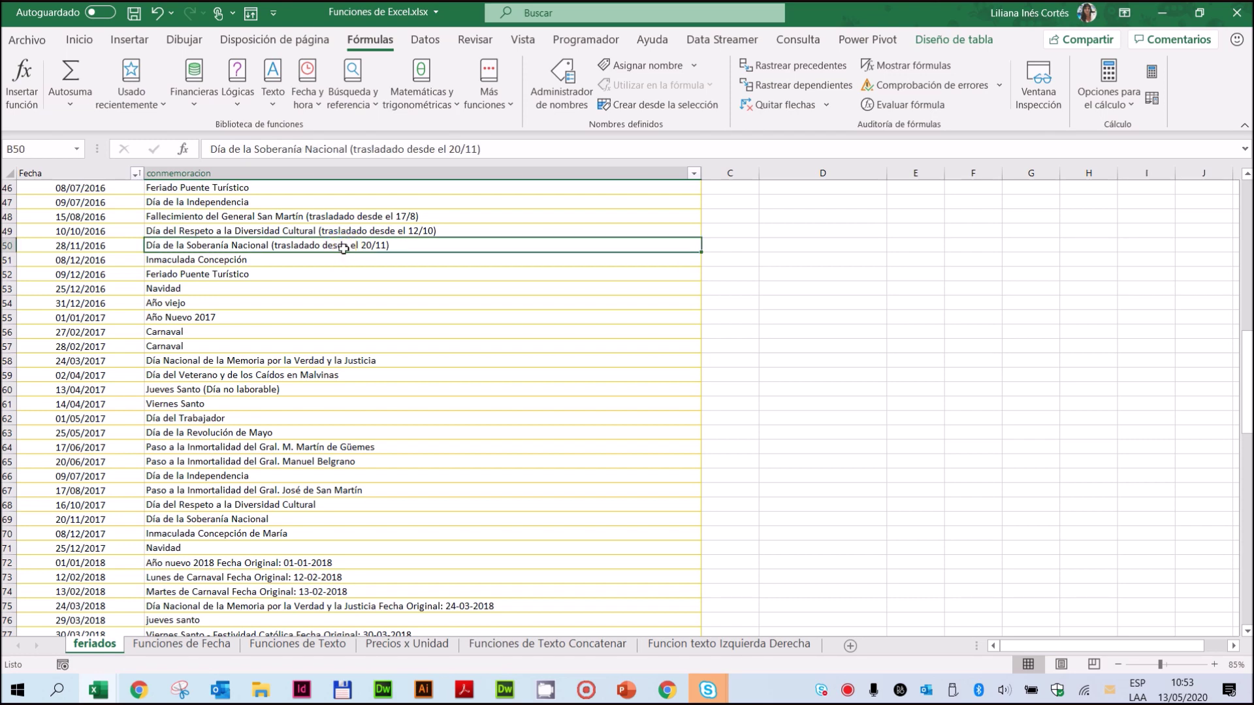
{"action": "left_click", "coordinate": [936, 42]}
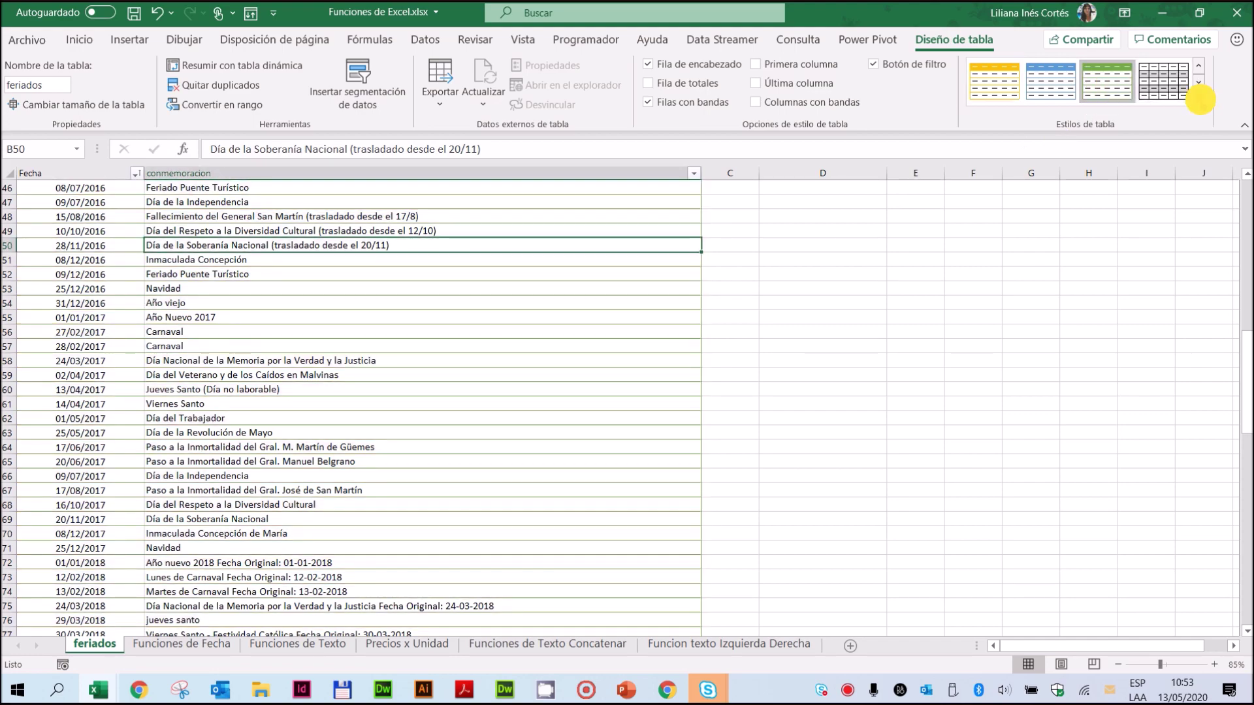
{"action": "left_click", "coordinate": [1198, 96]}
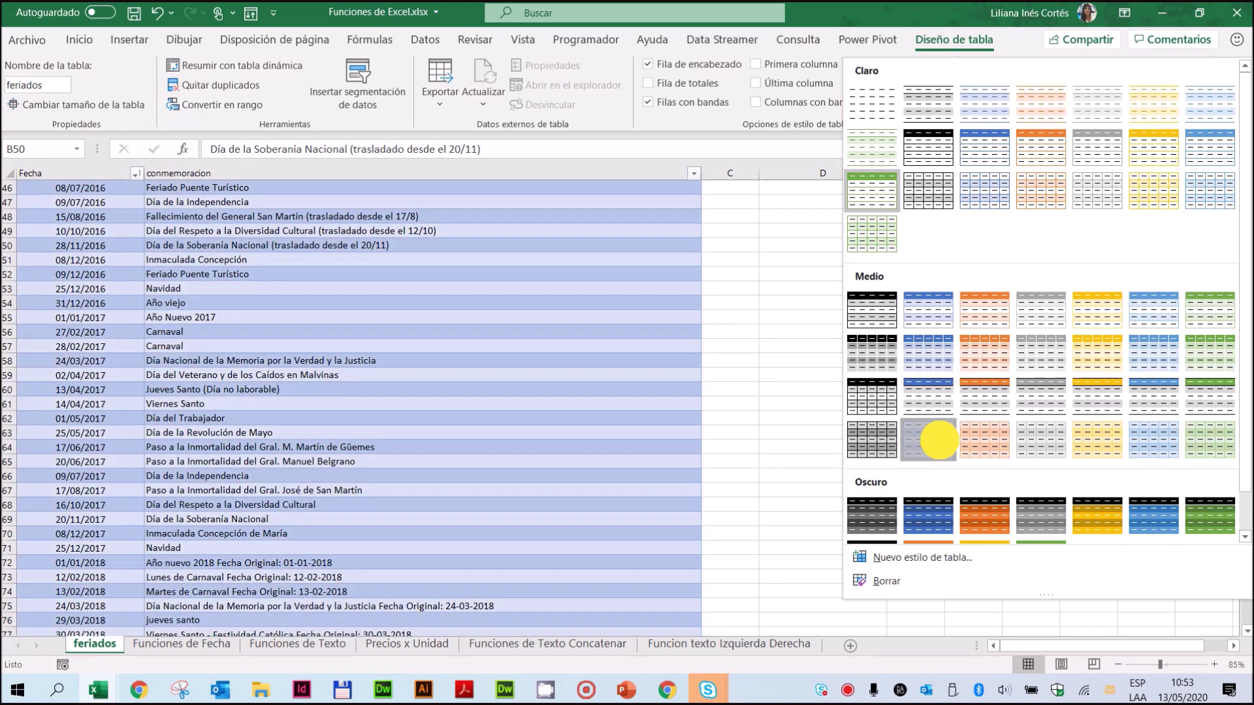
{"action": "left_click", "coordinate": [928, 439]}
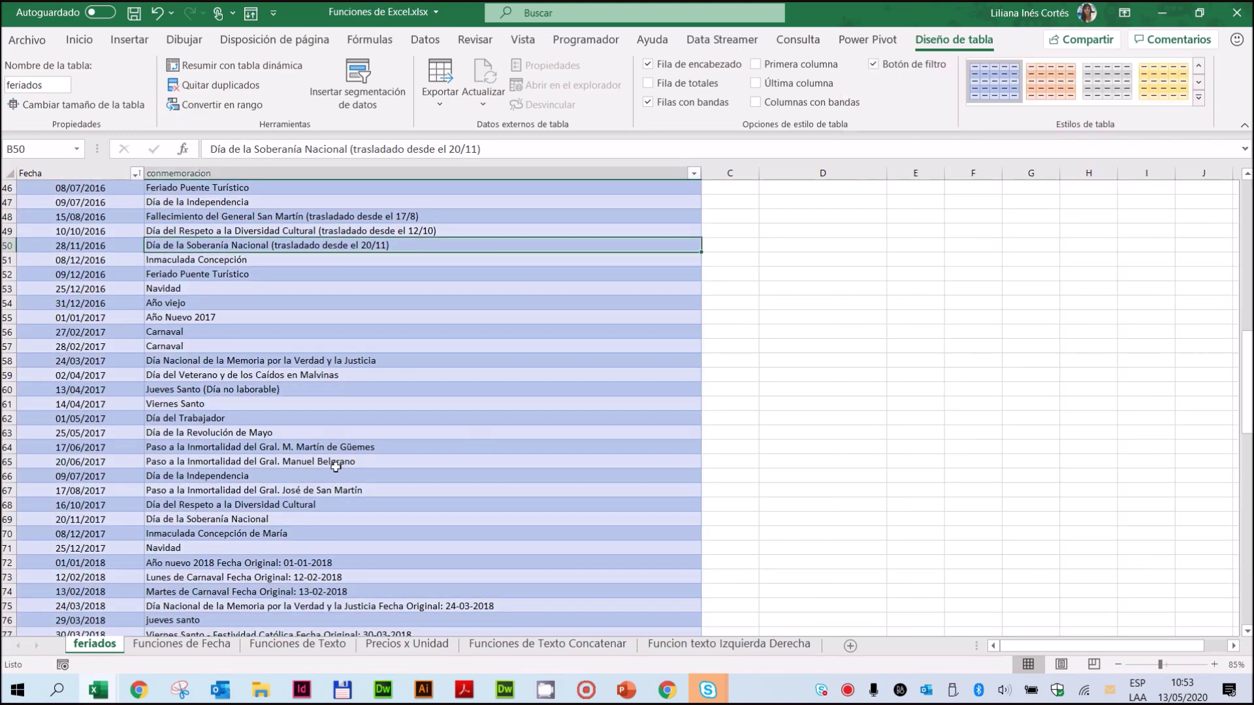
{"action": "scroll", "coordinate": [336, 466], "scroll_direction": "up", "scroll_amount": 6}
{"action": "scroll", "coordinate": [335, 461], "scroll_direction": "up", "scroll_amount": 9}
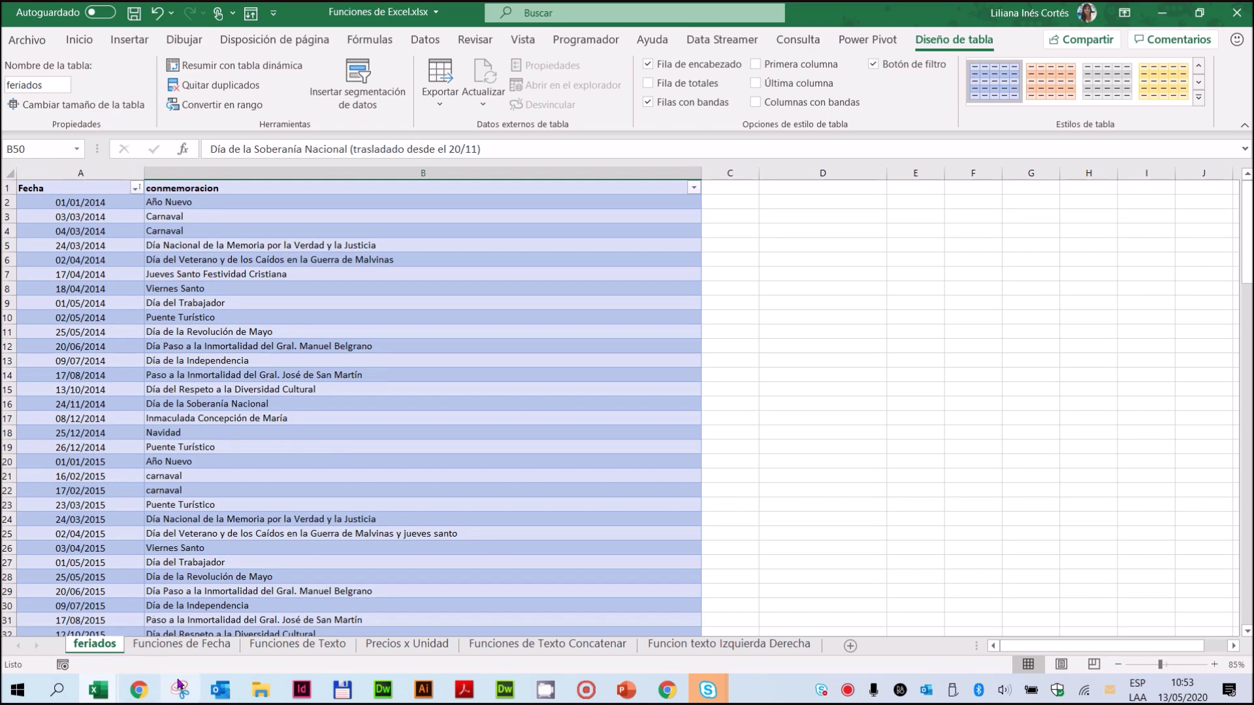
Start a DIAS.LAB formula in K3 of Funciones de Fecha with Fecha inicio as Fecha_inicial and Fecha Fin as Fecha_final
{"action": "left_click", "coordinate": [194, 645]}
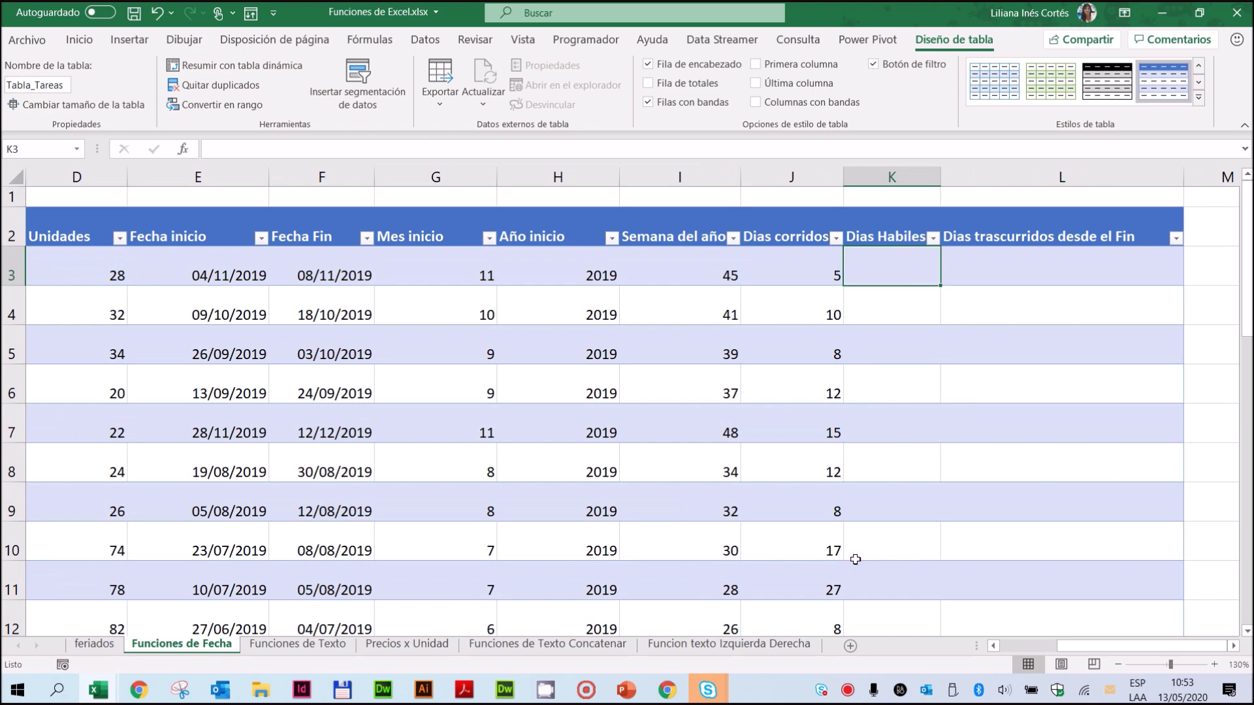
{"action": "left_click", "coordinate": [370, 41]}
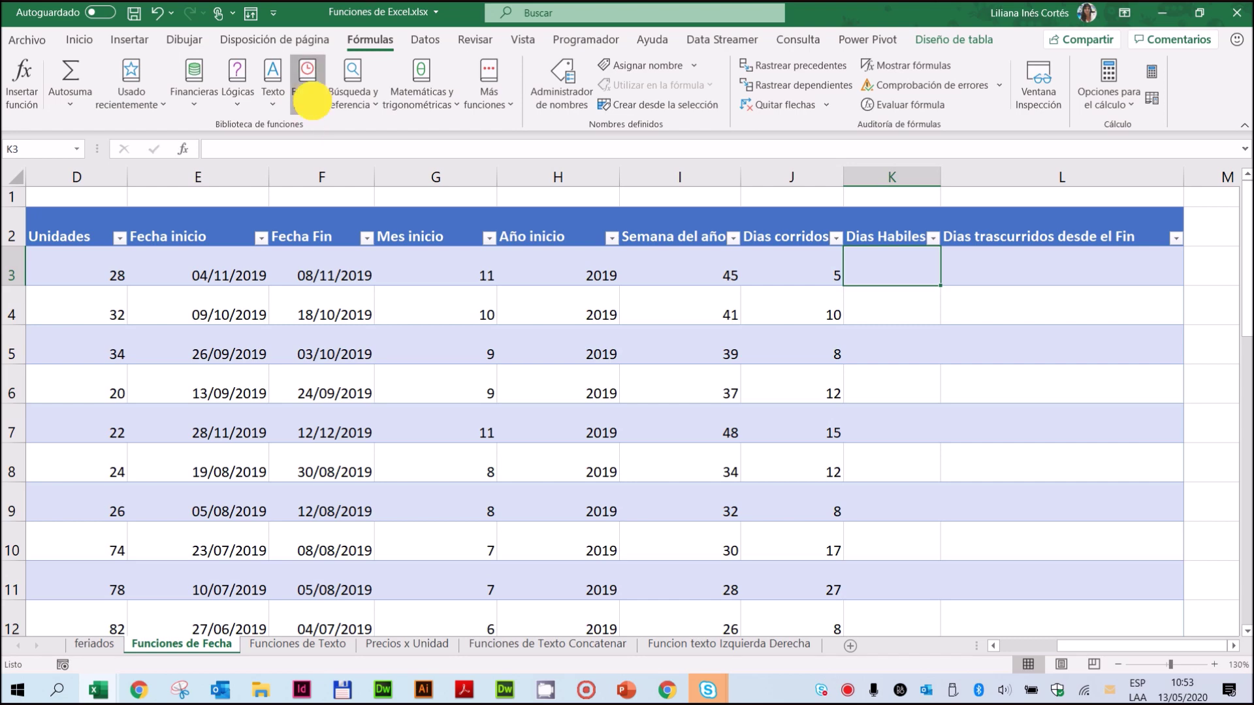
{"action": "left_click", "coordinate": [313, 104]}
{"action": "left_click", "coordinate": [333, 261]}
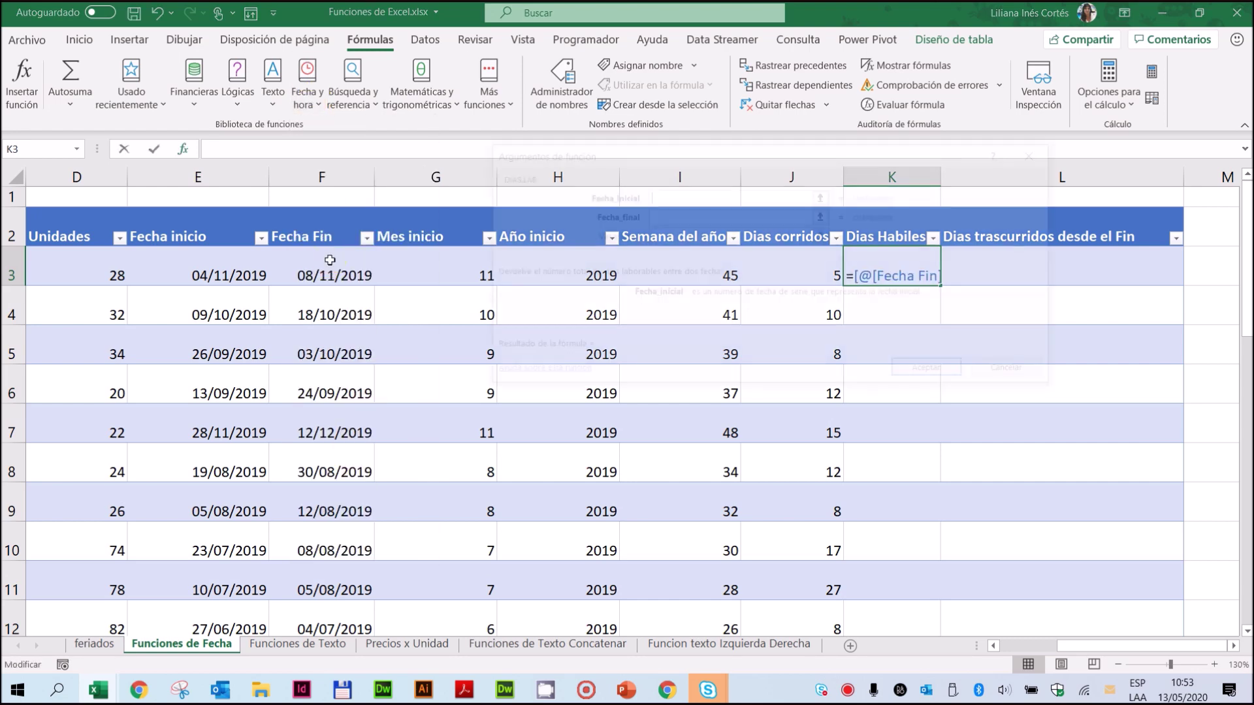
{"action": "left_click_drag", "start_coordinate": [752, 153], "coordinate": [621, 419]}
{"action": "left_click", "coordinate": [226, 274]}
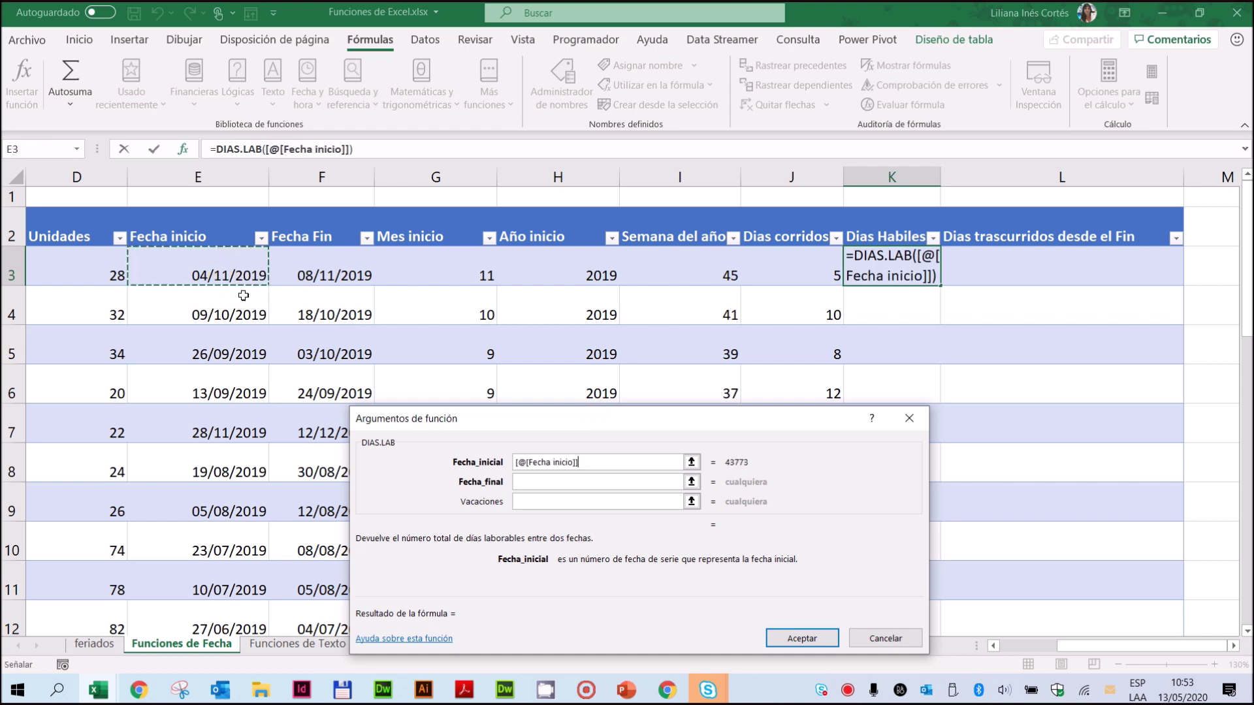
{"action": "left_click", "coordinate": [549, 482]}
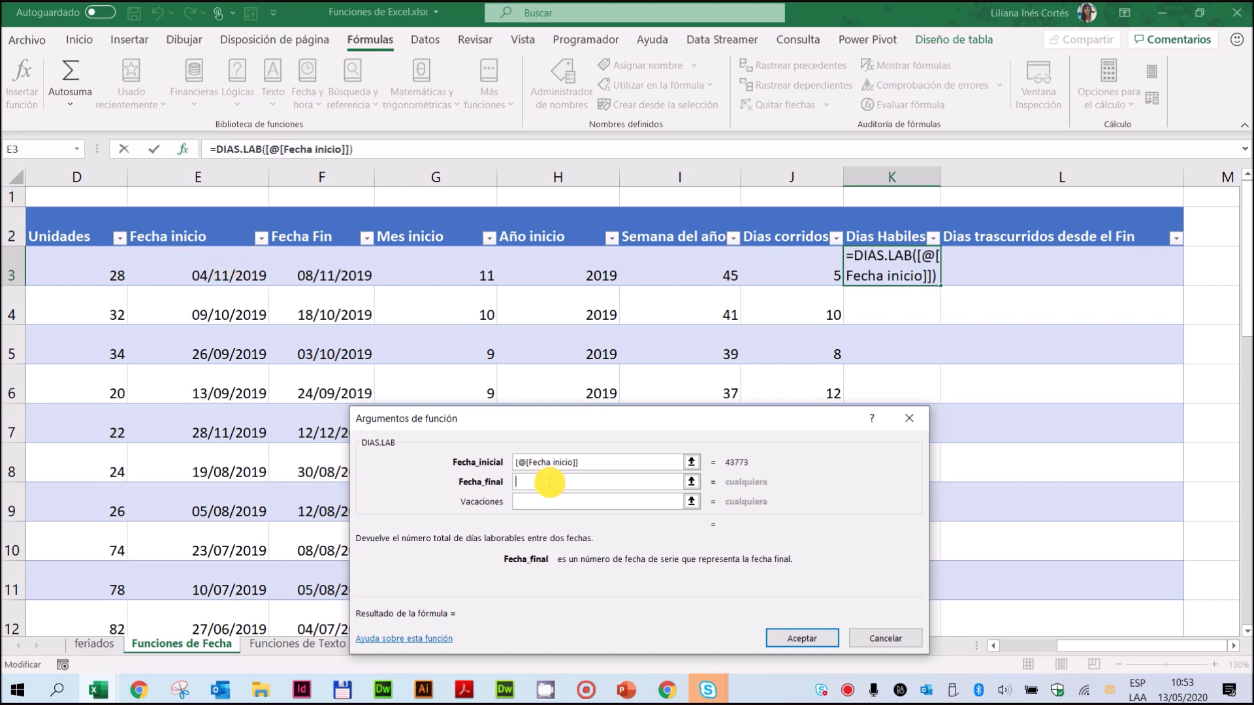
{"action": "left_click", "coordinate": [349, 271]}
Use feriados[Fecha] as the Vacaciones argument and fill the Dias Habiles column with the DIAS.LAB formula
{"action": "left_click", "coordinate": [539, 501]}
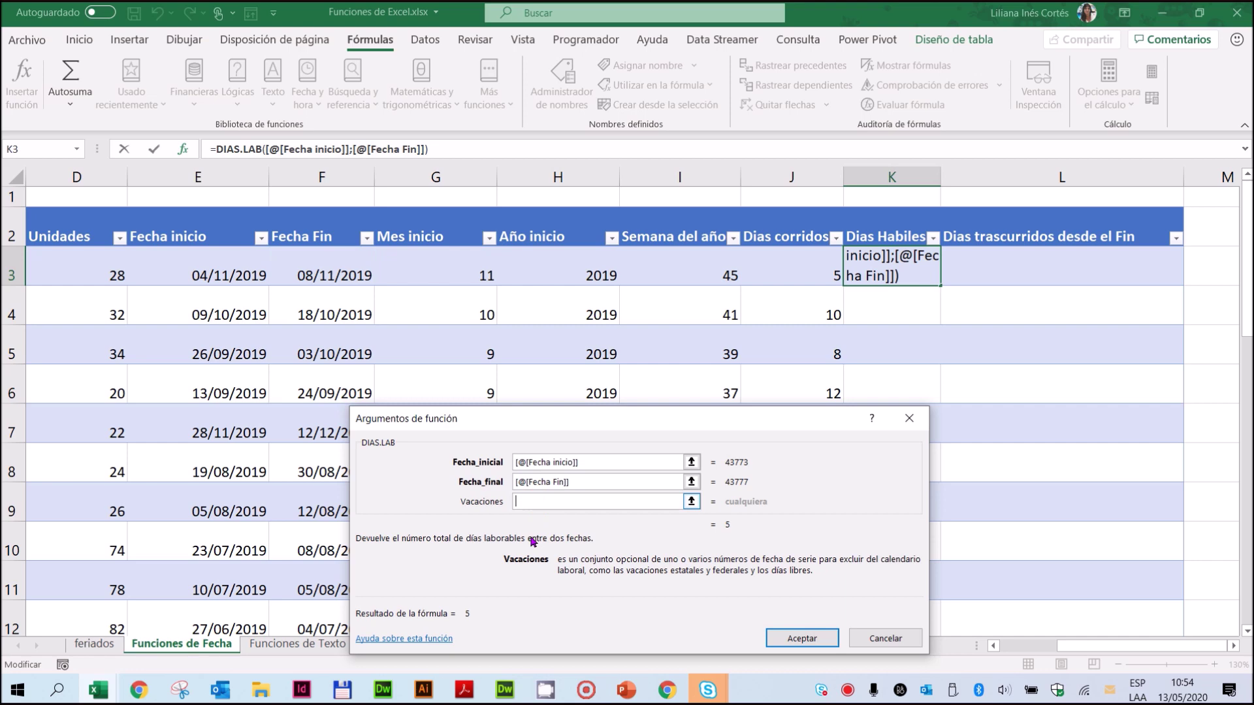
{"action": "left_click", "coordinate": [94, 644]}
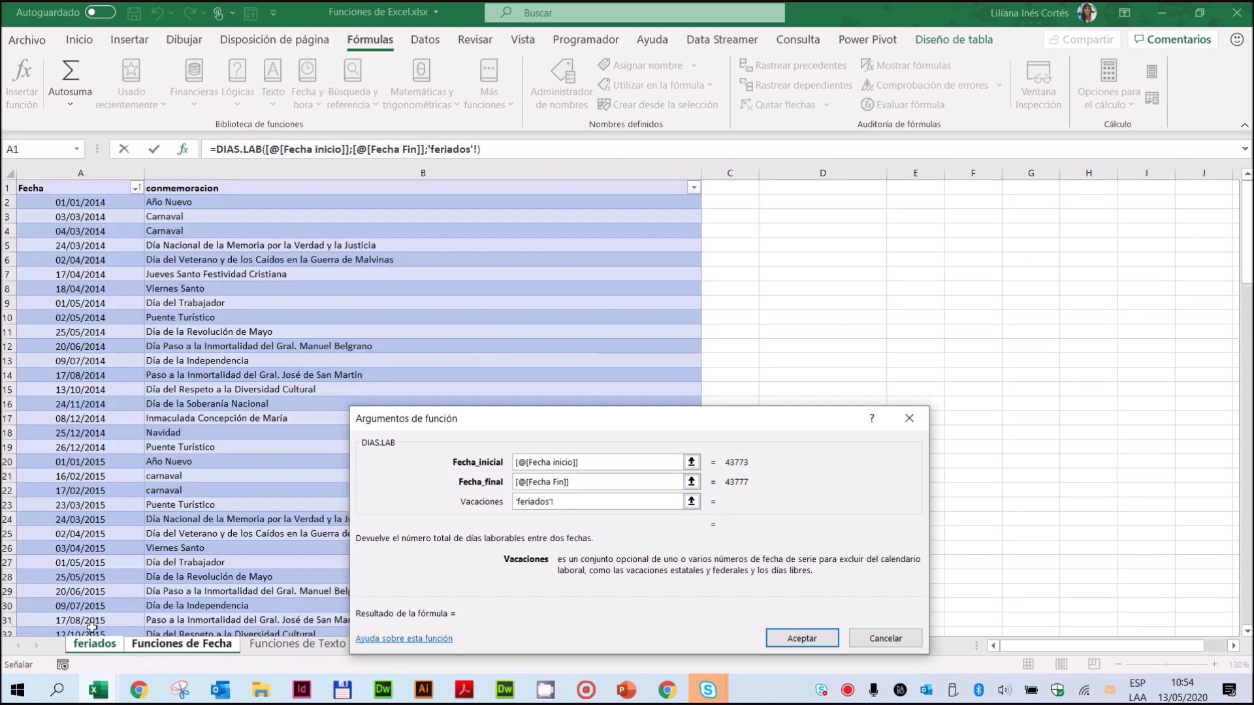
{"action": "left_click", "coordinate": [82, 178]}
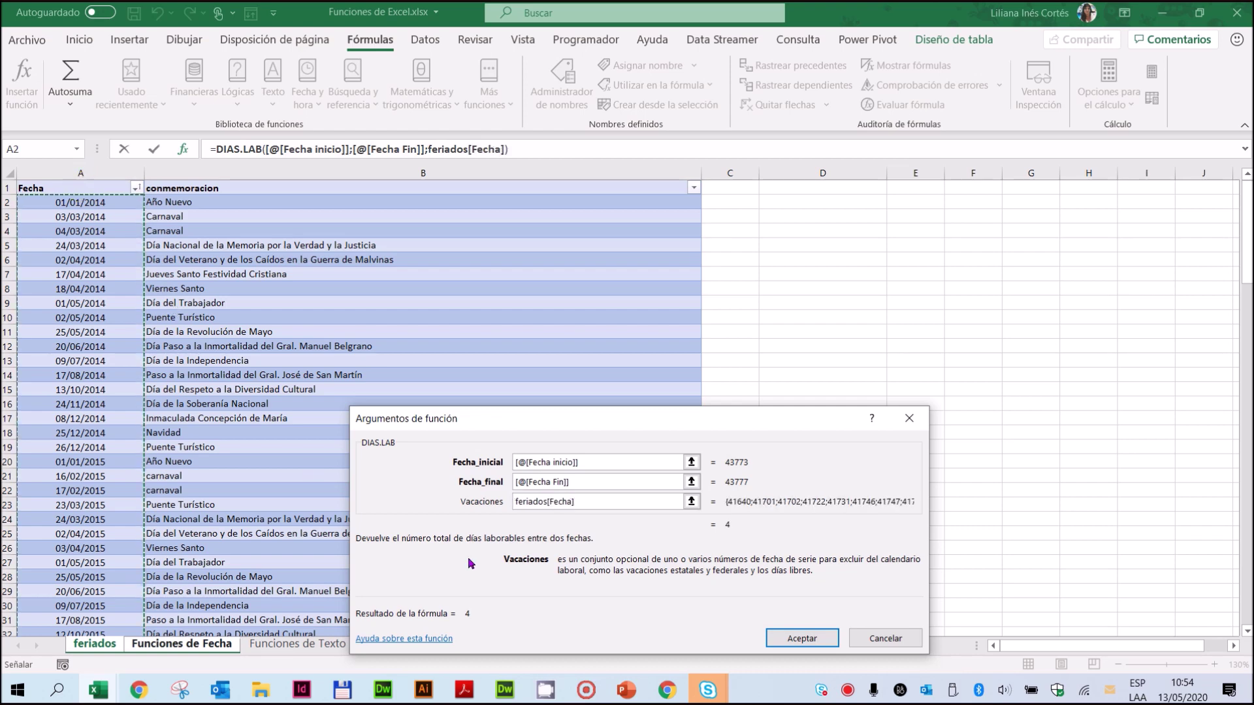
{"action": "left_click", "coordinate": [586, 501]}
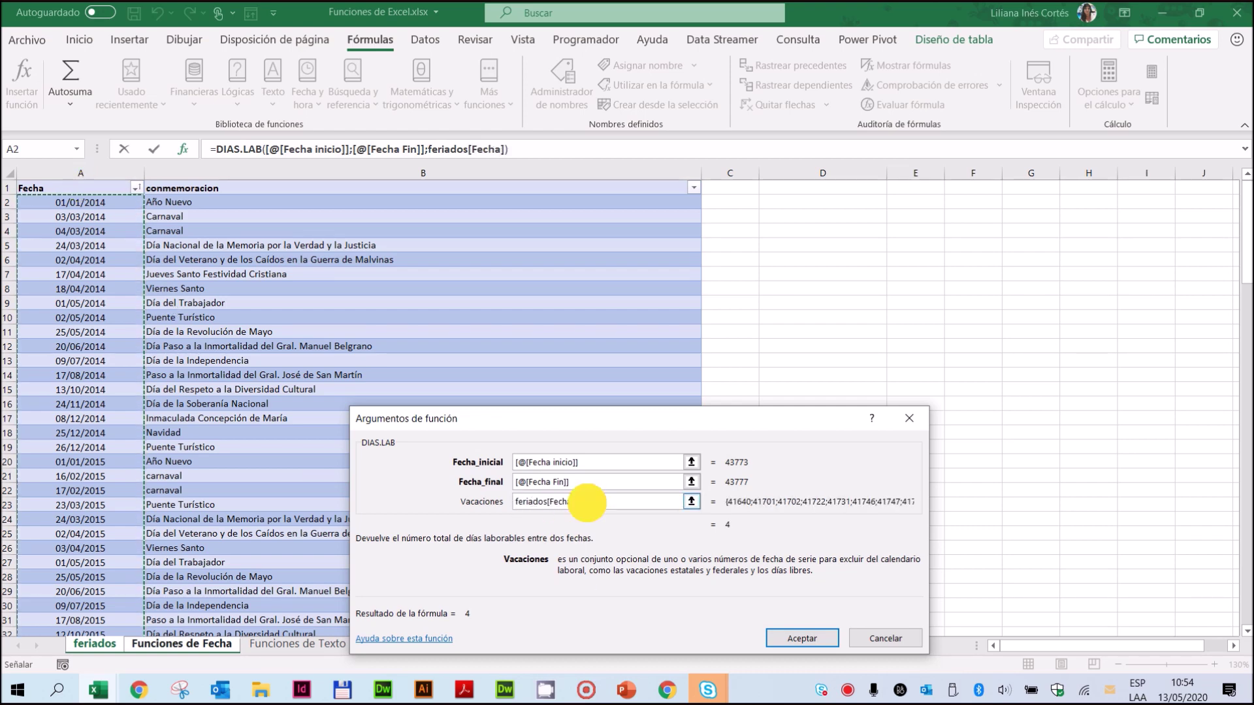
{"action": "left_click_drag", "start_coordinate": [638, 420], "coordinate": [622, 247]}
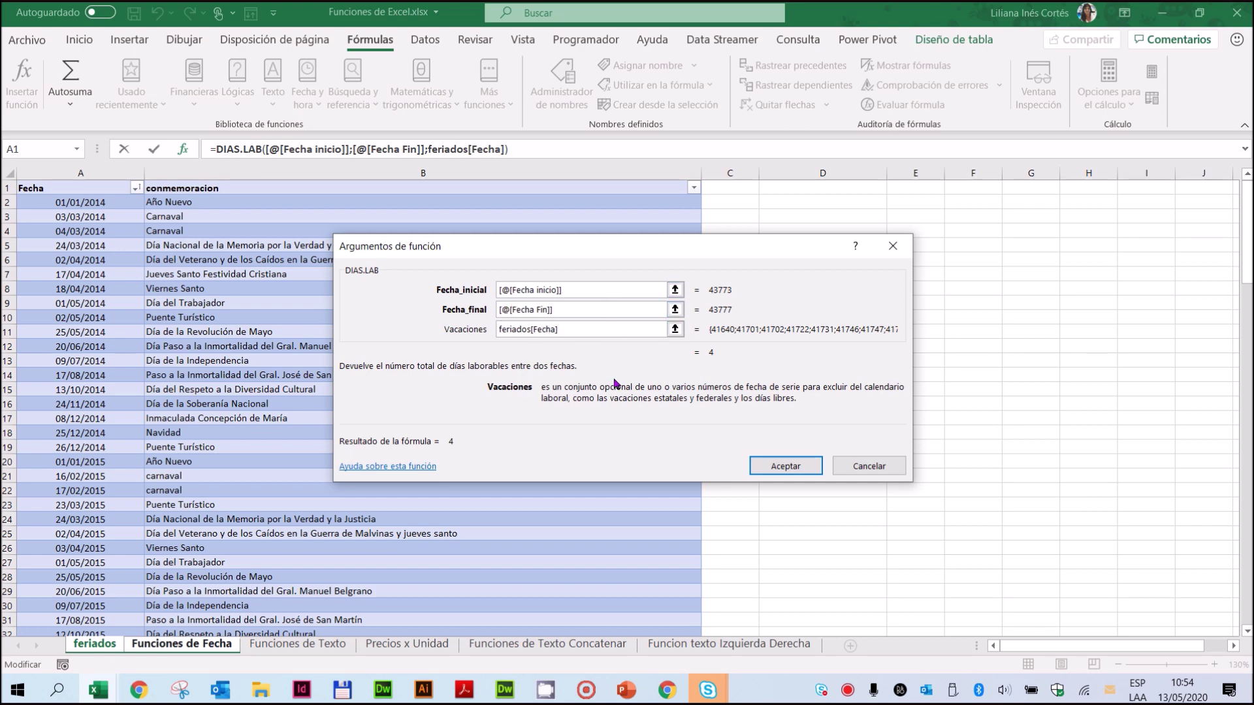
{"action": "left_click", "coordinate": [785, 467]}
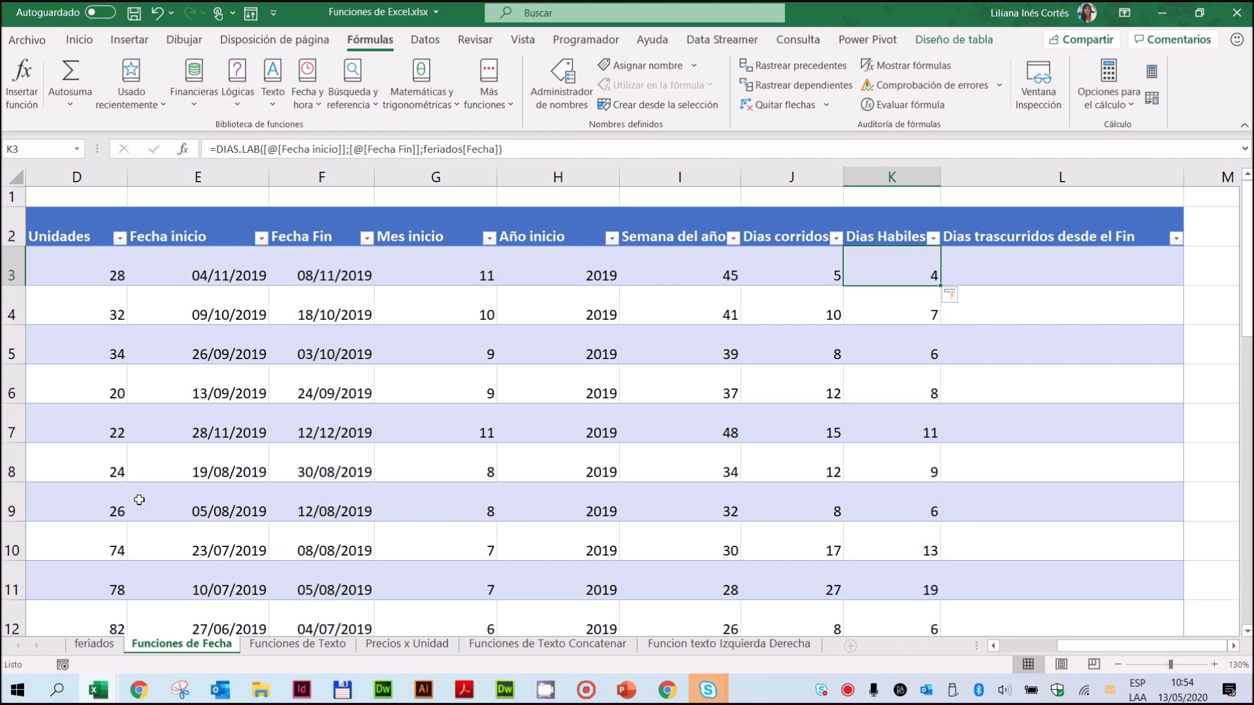
Add the holiday date 6/11/19 below the last row of the feriados table and return to the Funciones de Fecha sheet
{"action": "left_click", "coordinate": [91, 644]}
{"action": "scroll", "coordinate": [147, 528], "scroll_direction": "down", "scroll_amount": 6}
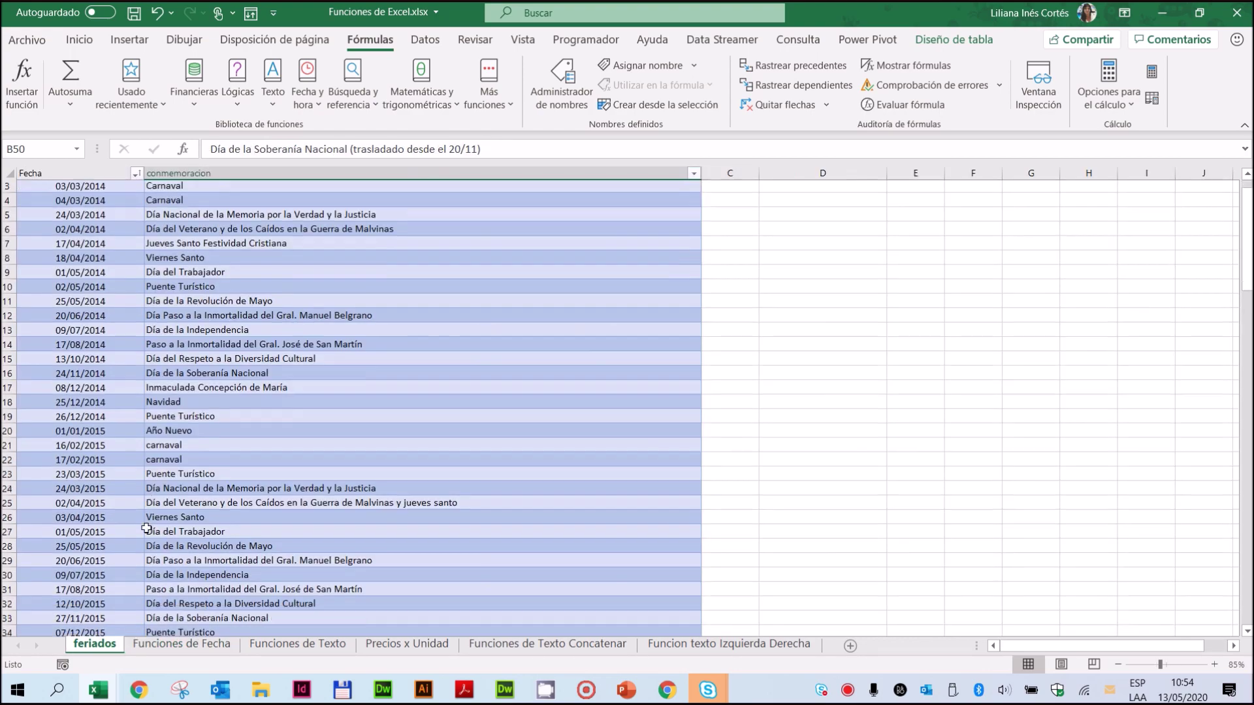
{"action": "scroll", "coordinate": [146, 527], "scroll_direction": "down", "scroll_amount": 20}
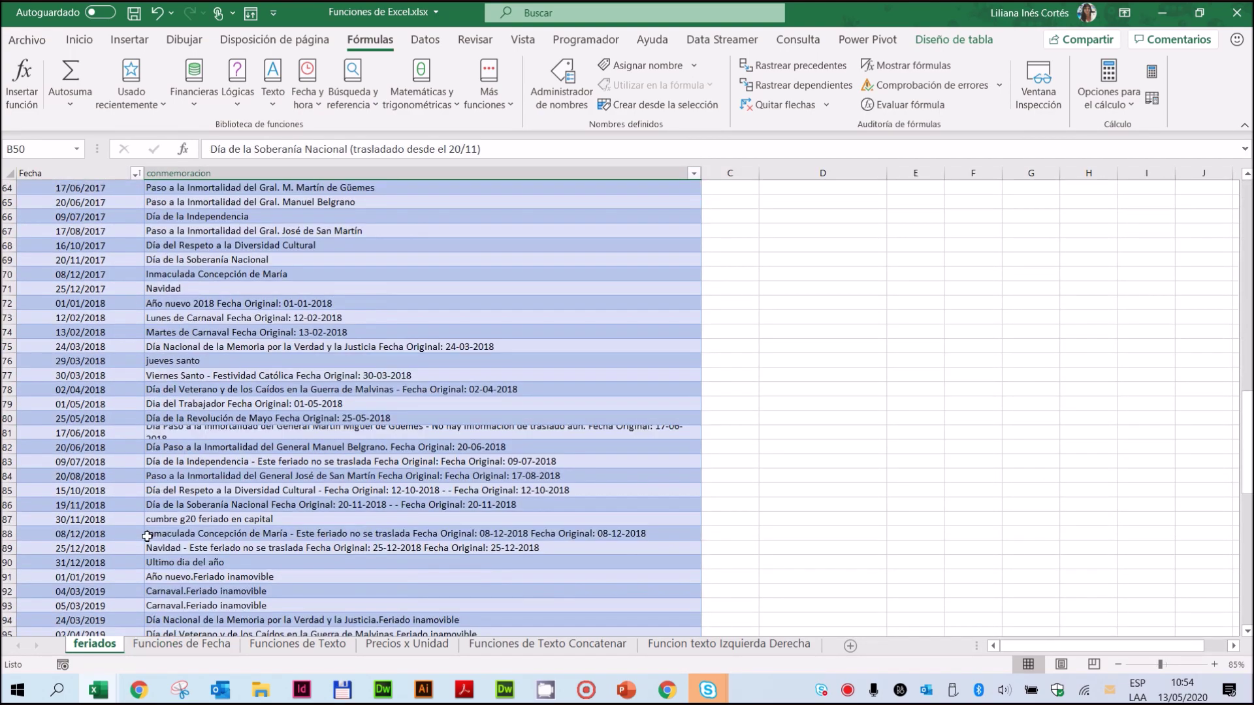
{"action": "scroll", "coordinate": [146, 537], "scroll_direction": "down", "scroll_amount": 13}
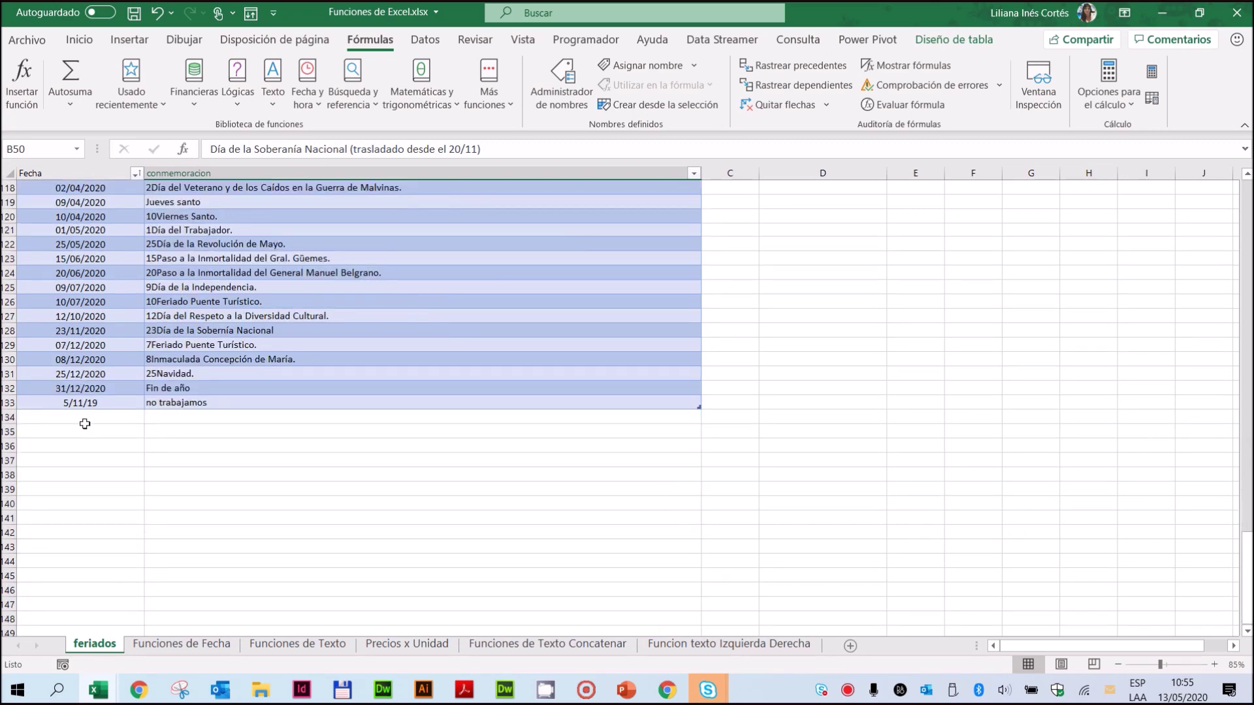
{"action": "left_click", "coordinate": [84, 419]}
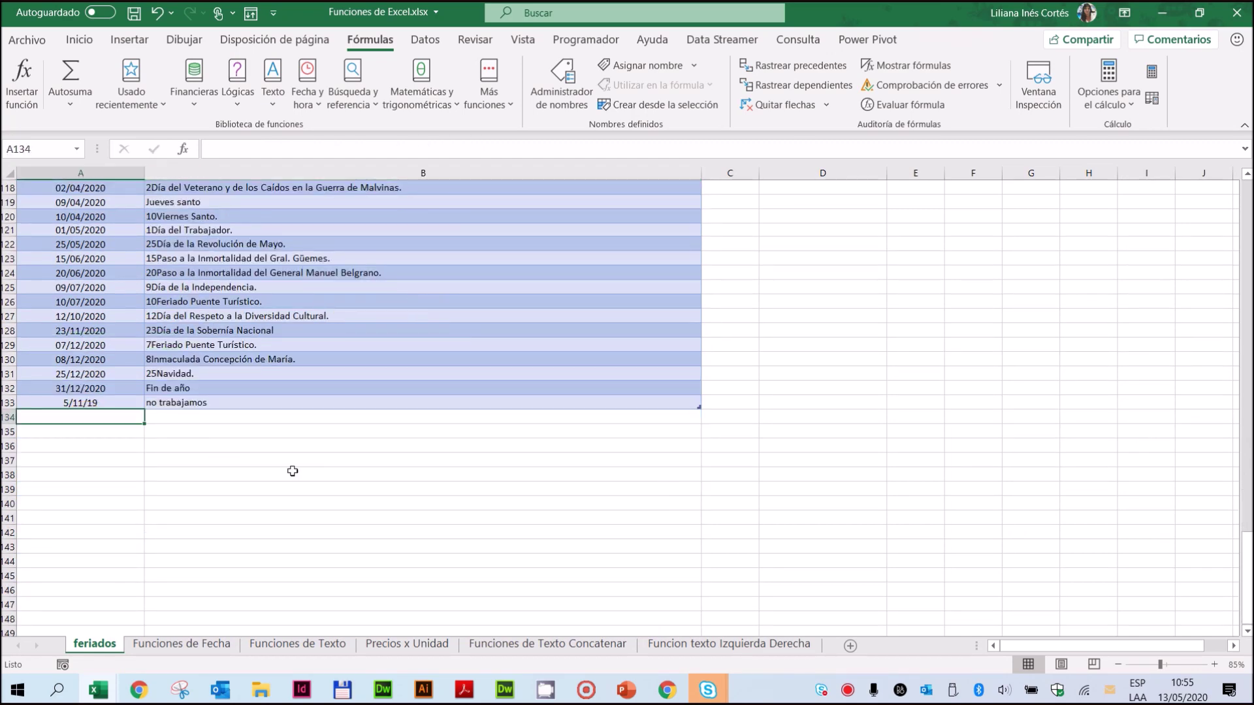
{"action": "type", "text": "6/11/19"}
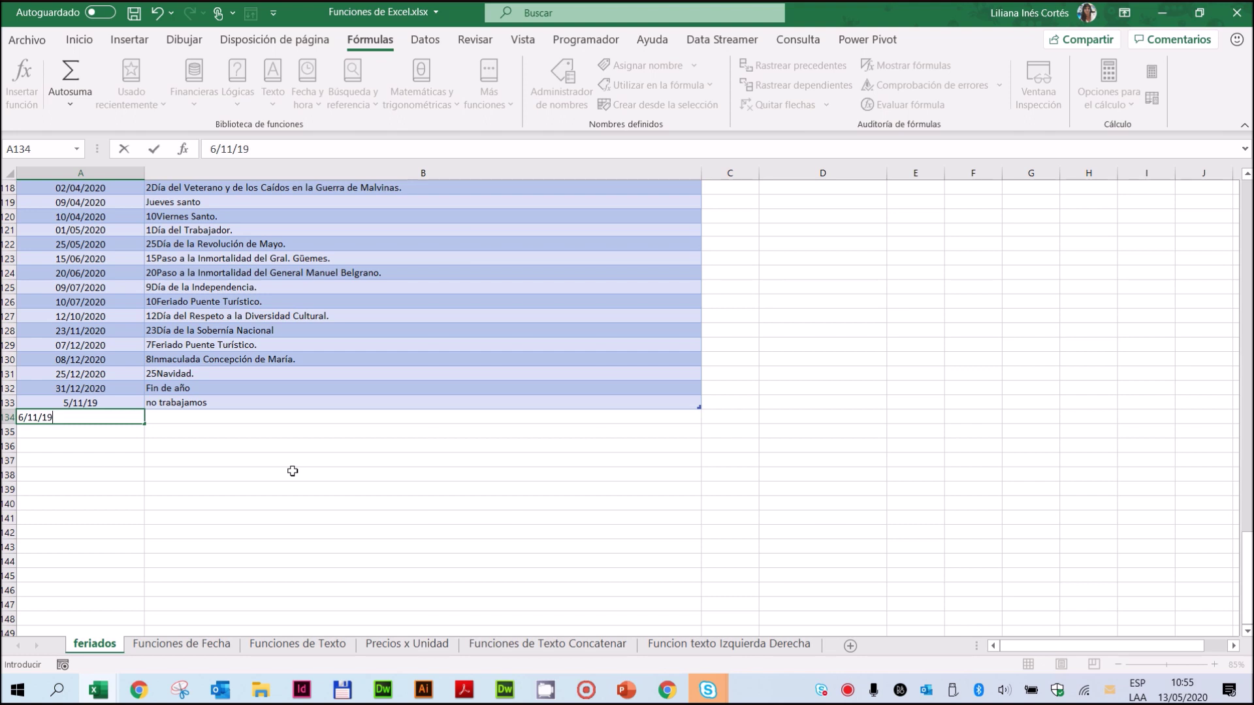
{"action": "key", "text": "Return"}
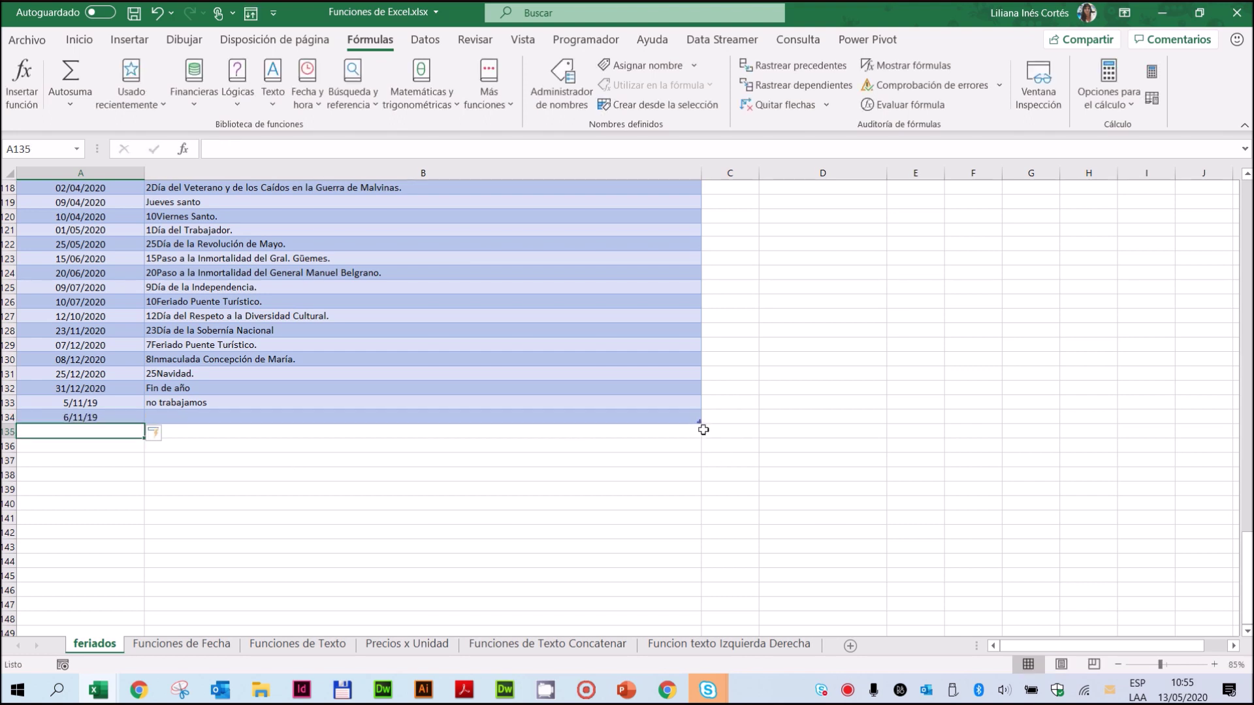
{"action": "left_click", "coordinate": [176, 645]}
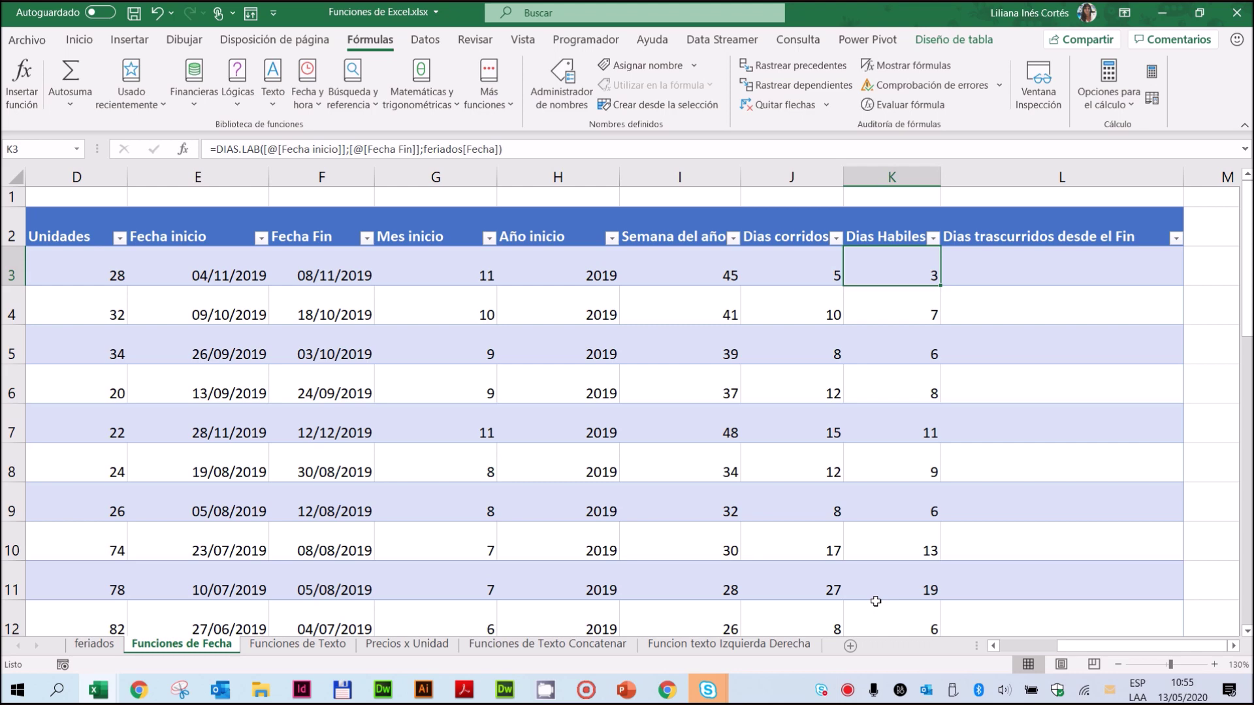
Select the first Dias trascurridos desde el Fin cell, then insert a new sheet named Datos Absolutos
{"action": "left_click", "coordinate": [1050, 276]}
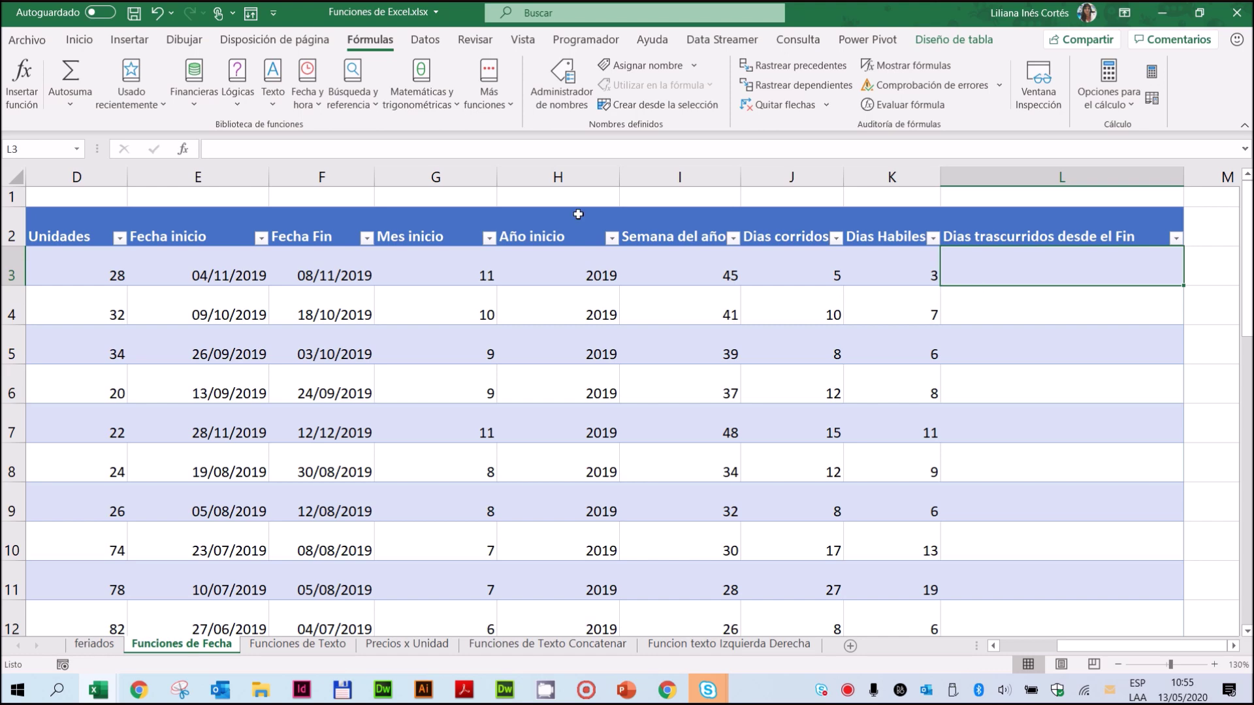
{"action": "mouse_move", "coordinate": [83, 699]}
{"action": "left_click", "coordinate": [849, 646]}
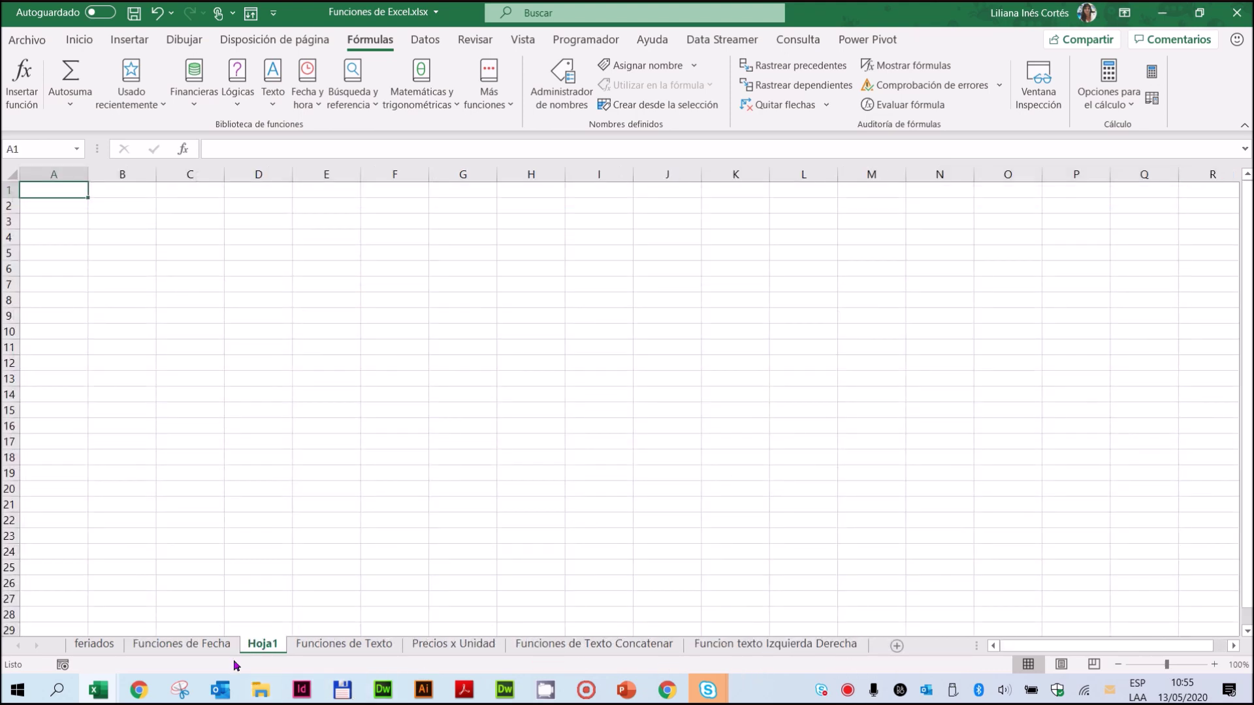
{"action": "double_click", "coordinate": [262, 644]}
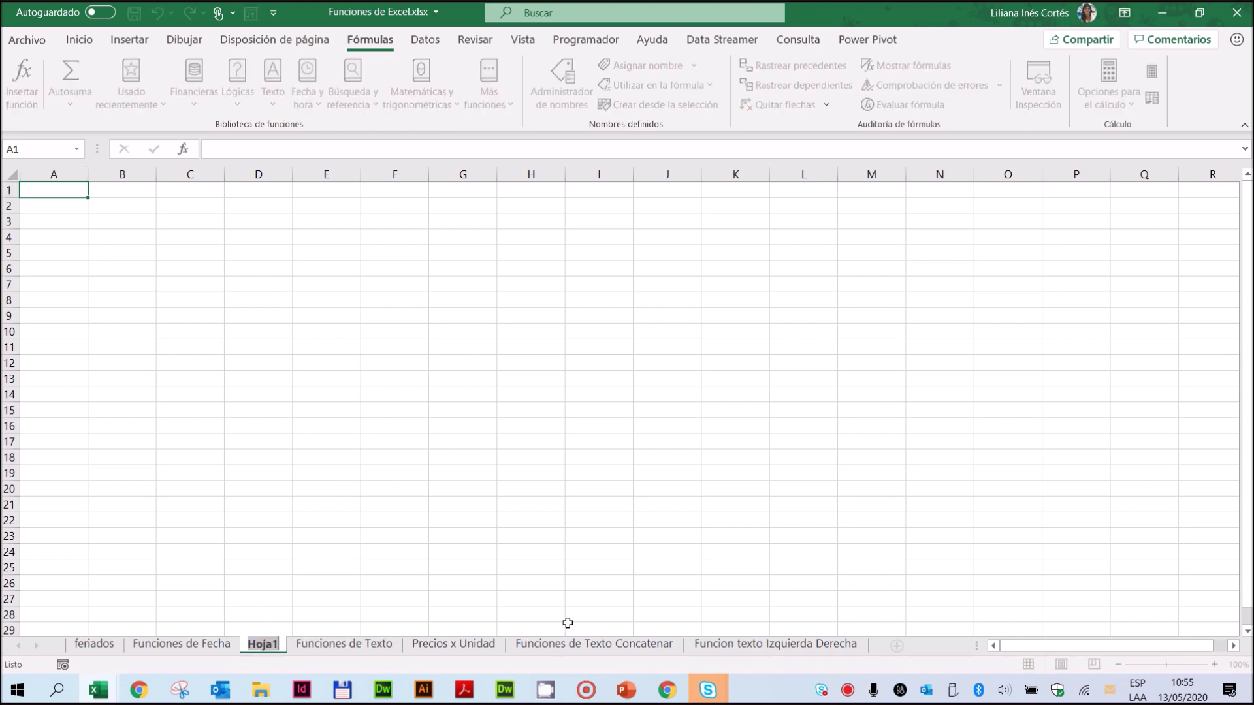
{"action": "type", "text": "Datos"}
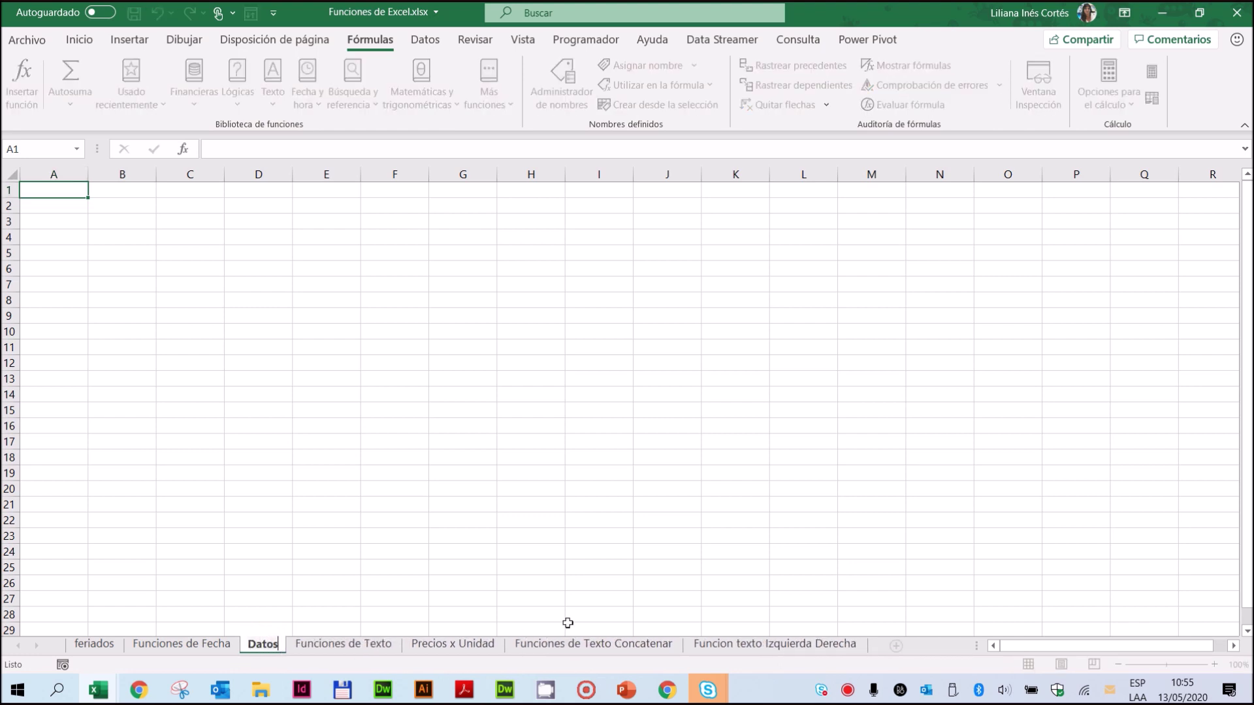
{"action": "key", "text": "Return"}
{"action": "type", "text": "A"}
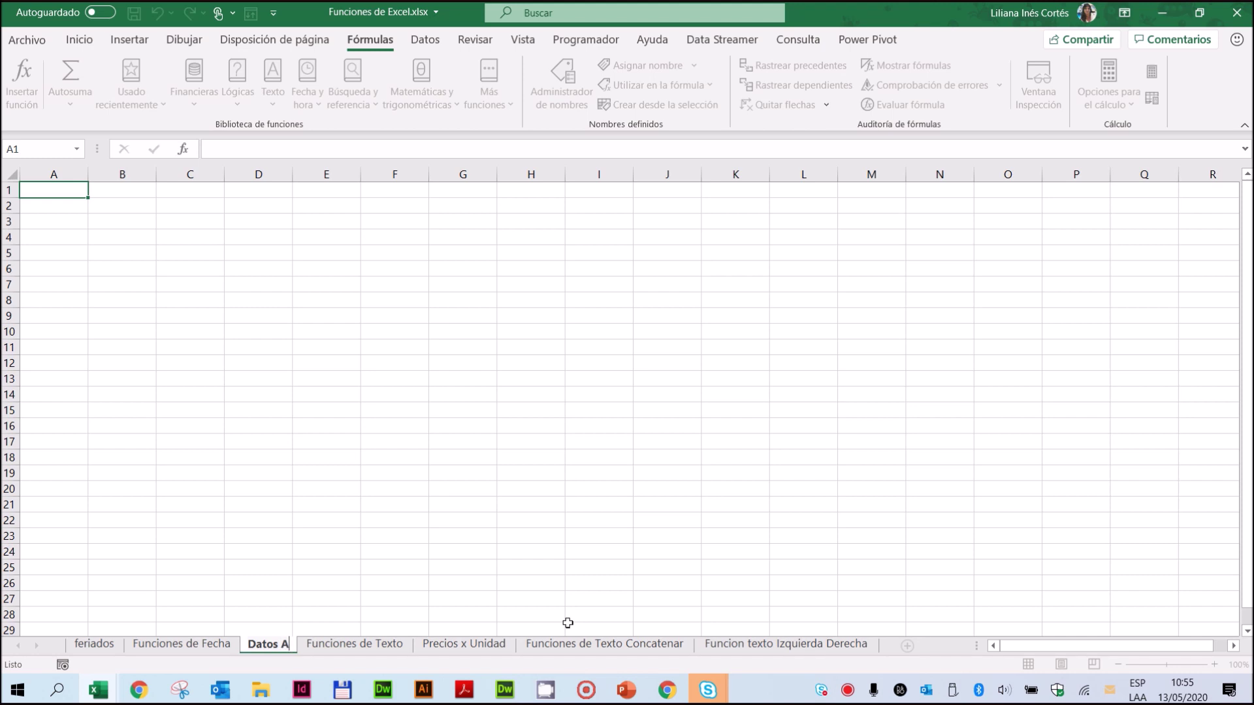
{"action": "type", "text": "bsolutos"}
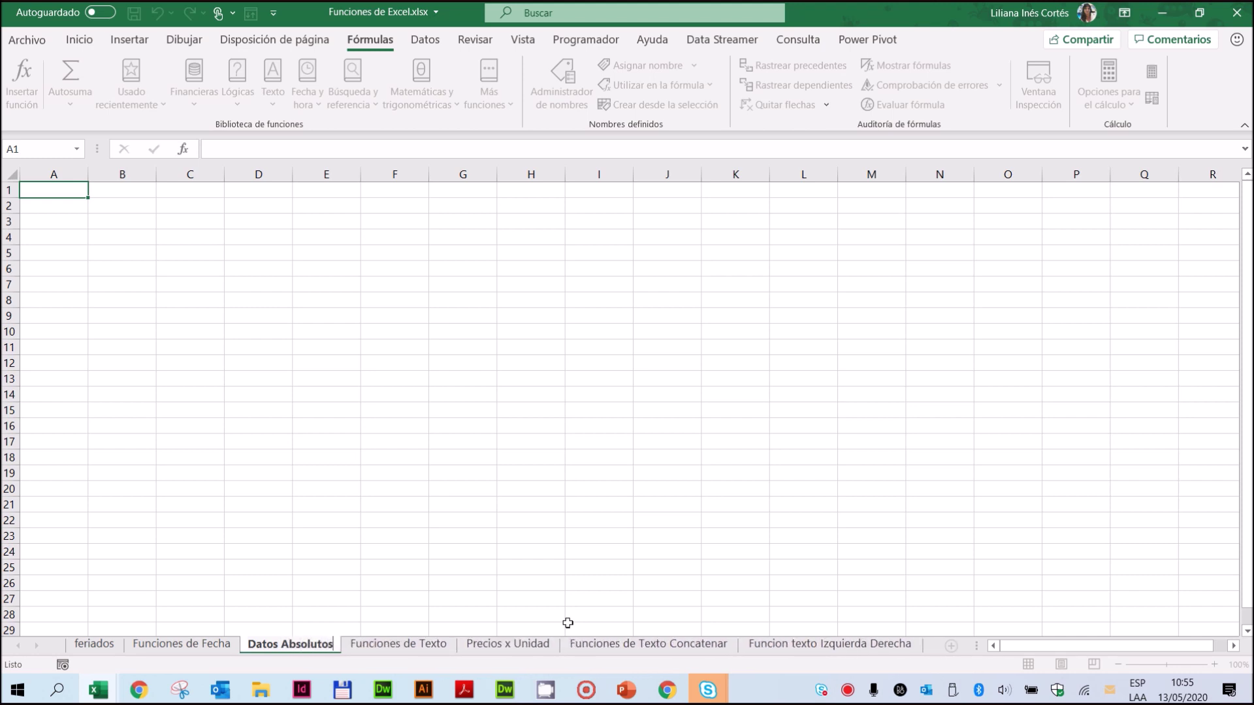
{"action": "key", "text": "Return"}
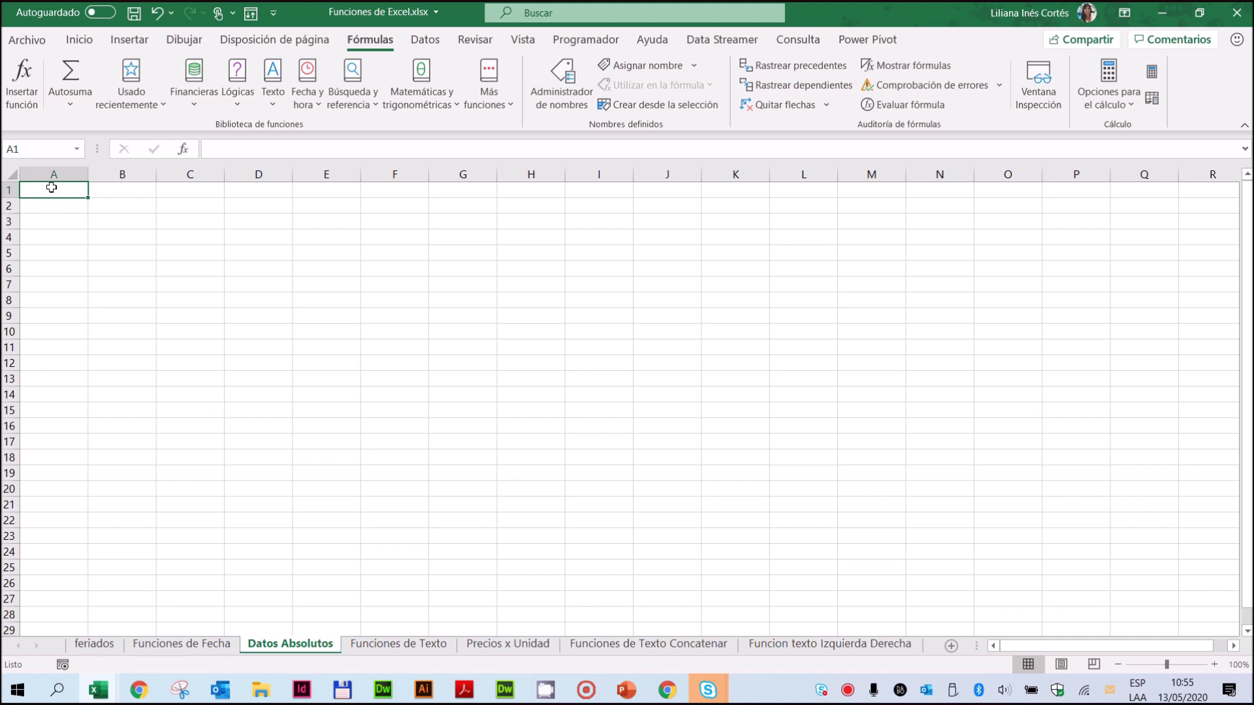
Enter the label "Fecha actual" in A1 of Datos Absolutos and select the adjacent cell B1
{"action": "type", "text": "Fecha actua"}
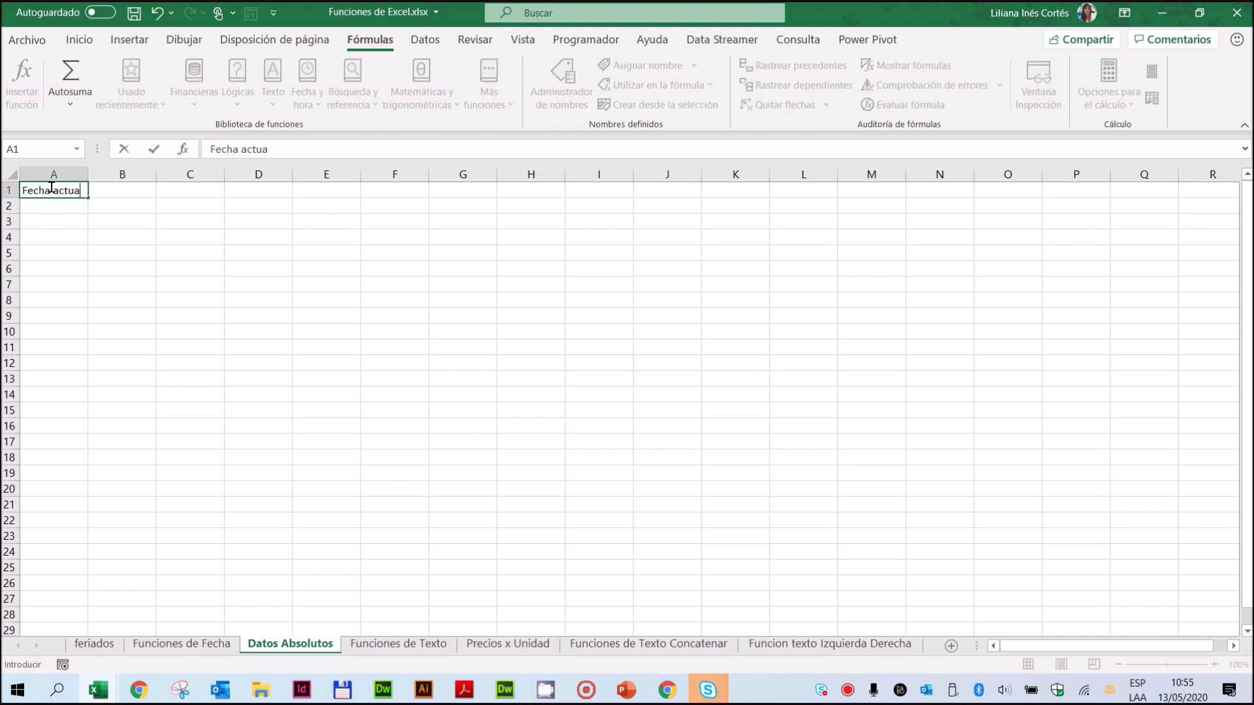
{"action": "key", "text": "Return"}
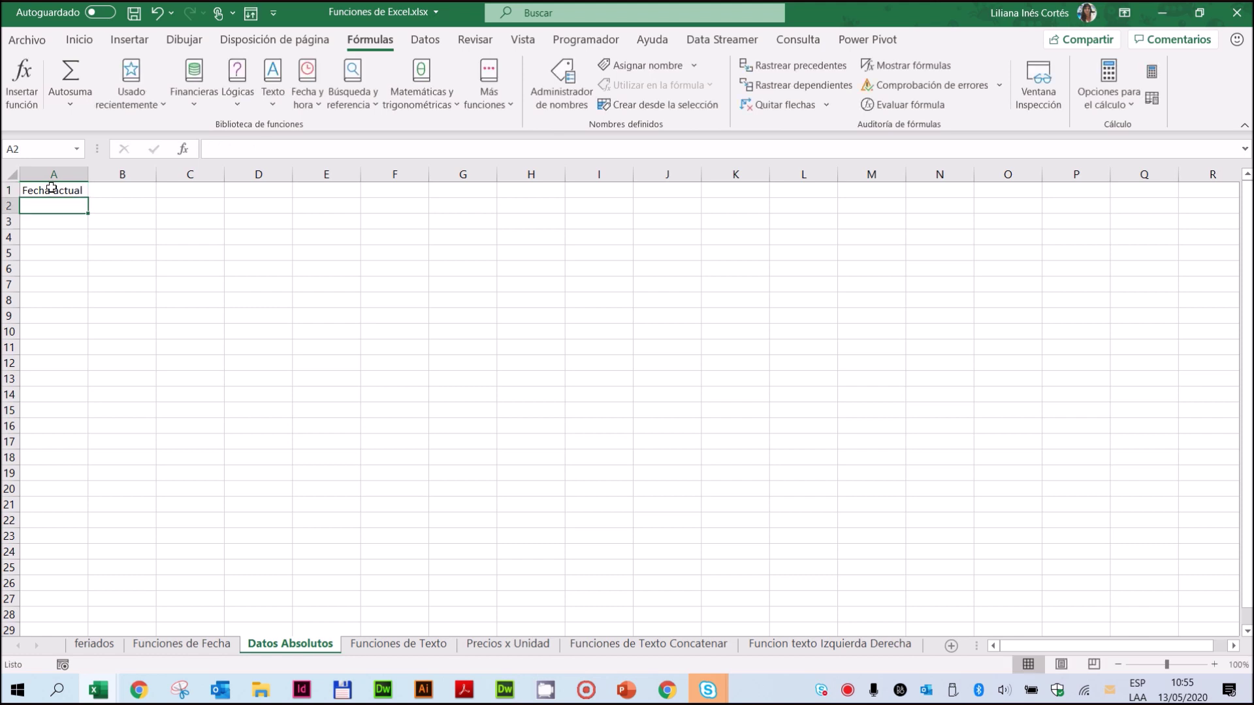
{"action": "left_click", "coordinate": [132, 189]}
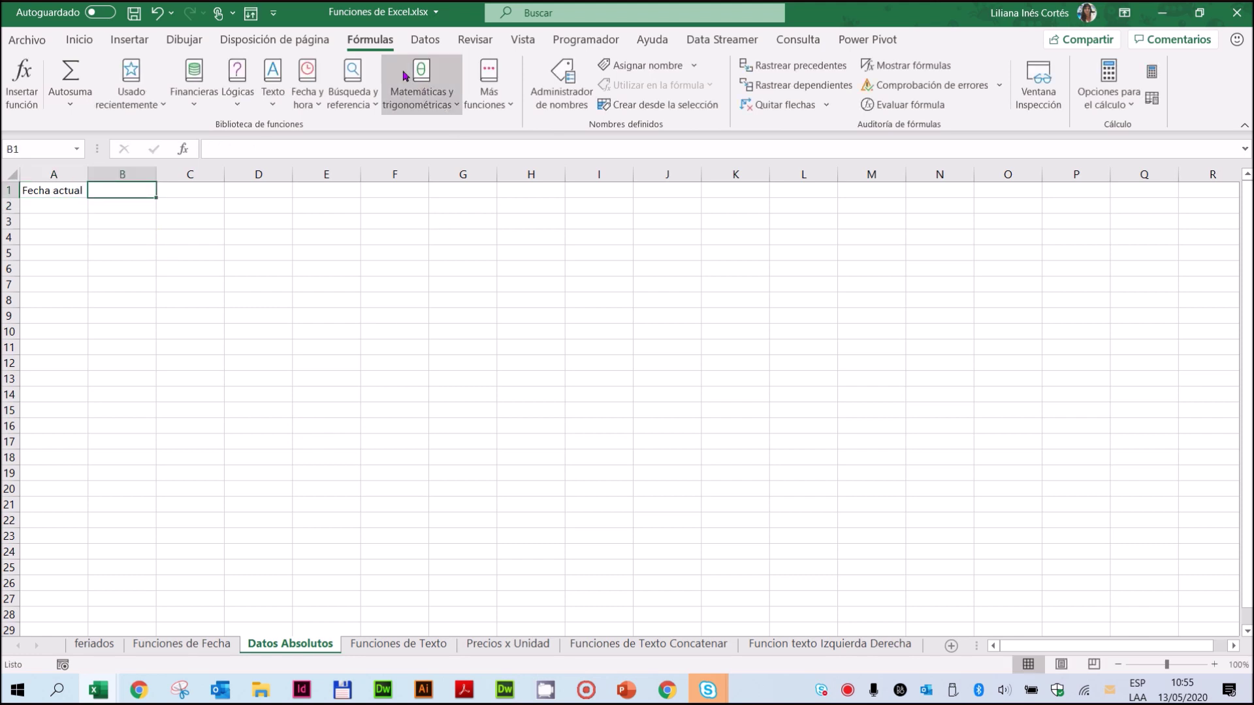
Insert the HOY function in B1 of Datos Absolutos to supply the current date
{"action": "left_click", "coordinate": [305, 102]}
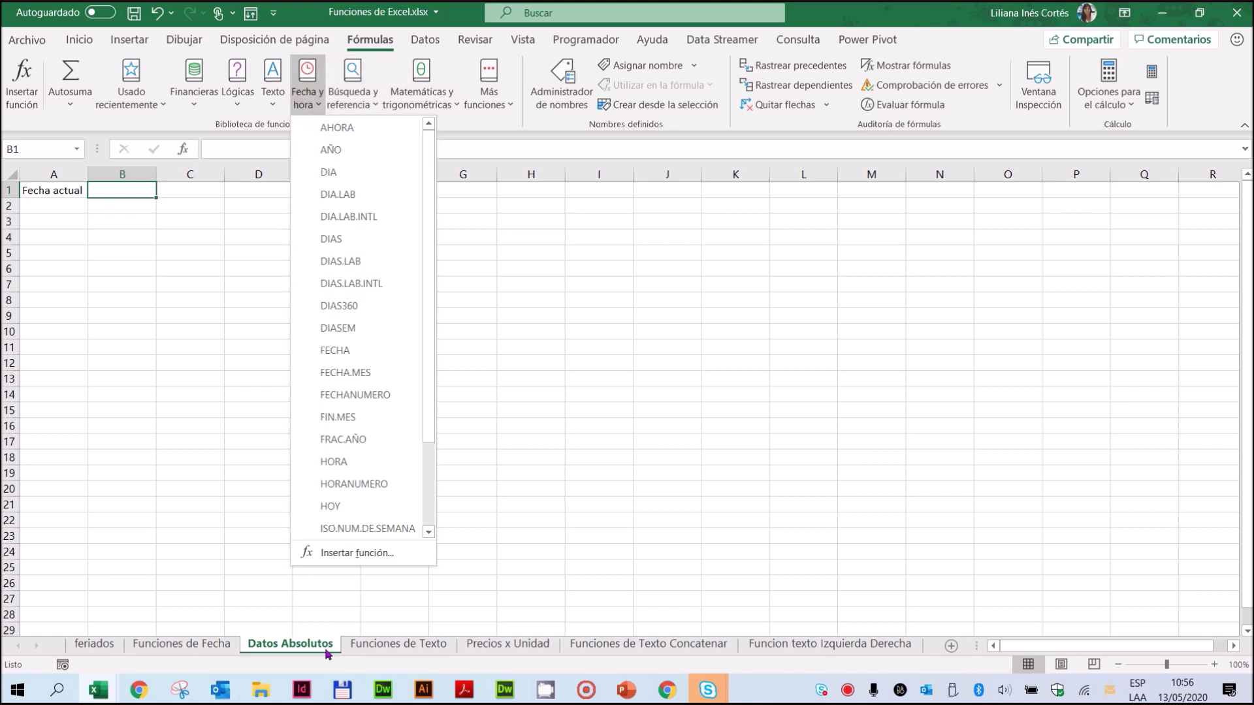
{"action": "left_click", "coordinate": [338, 503]}
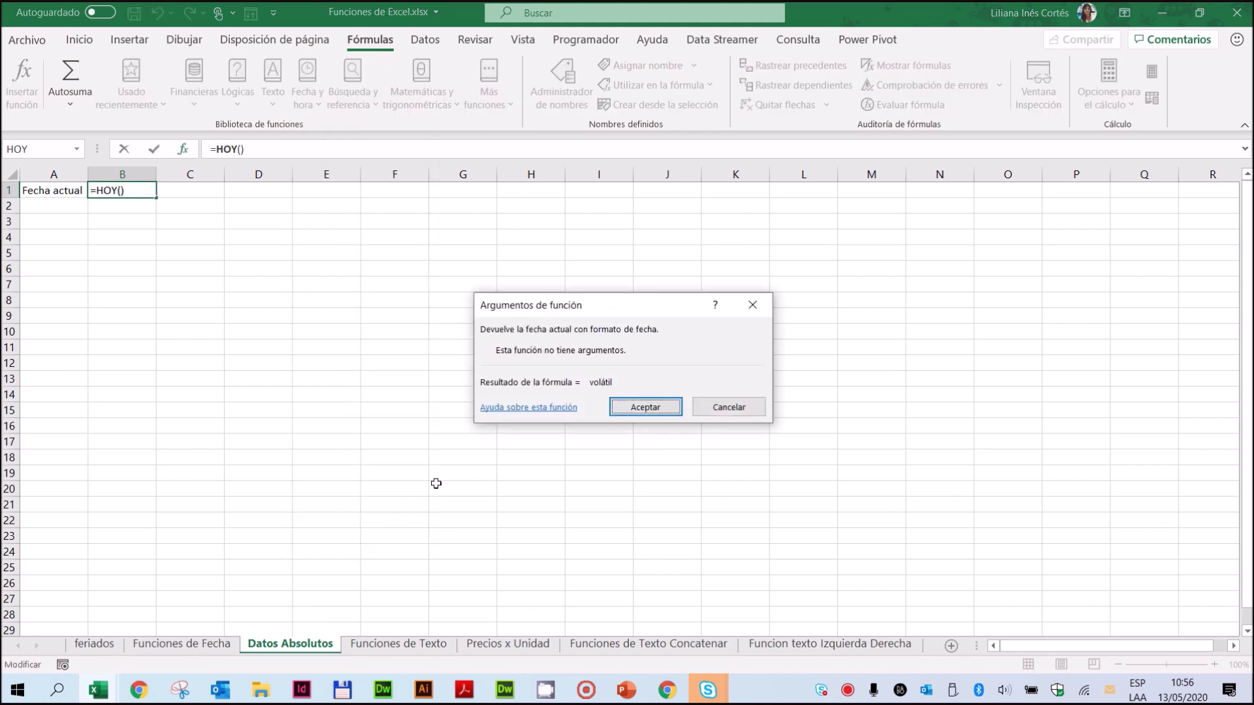
{"action": "left_click", "coordinate": [642, 408]}
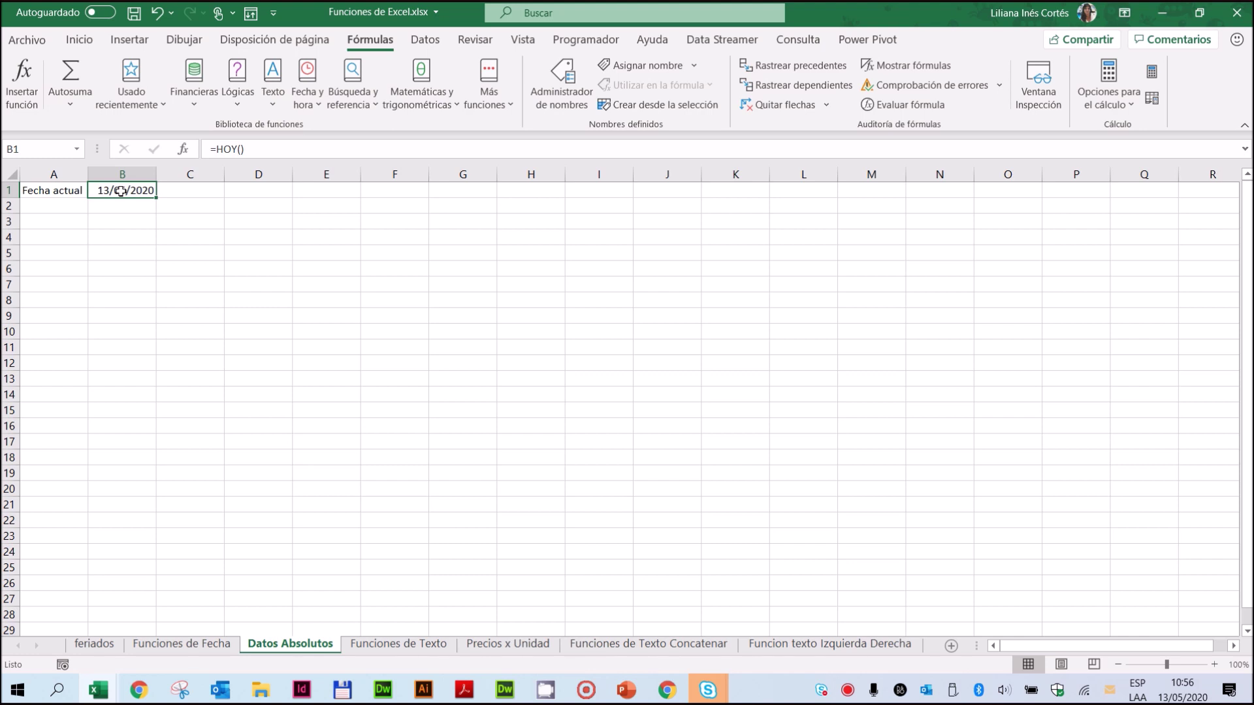
Create a defined name from the selection A1:B1, using the label in the left column as the name
{"action": "left_click_drag", "start_coordinate": [45, 190], "coordinate": [105, 190]}
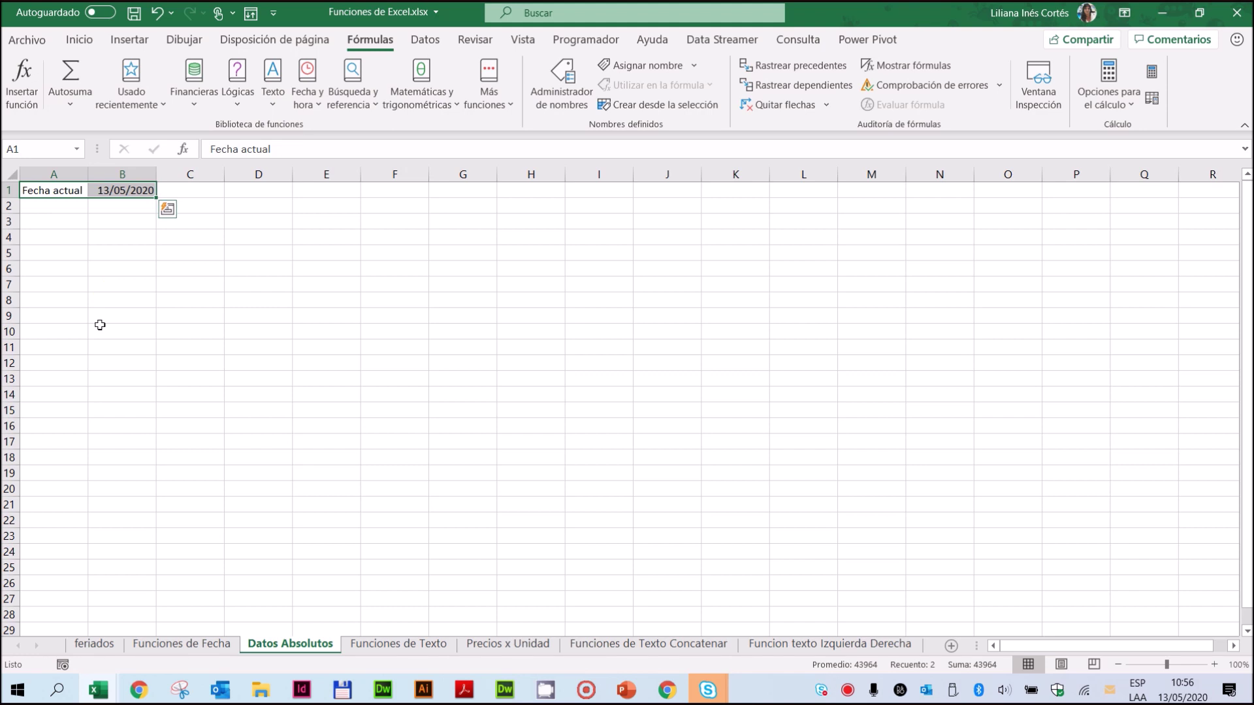
{"action": "left_click", "coordinate": [46, 190]}
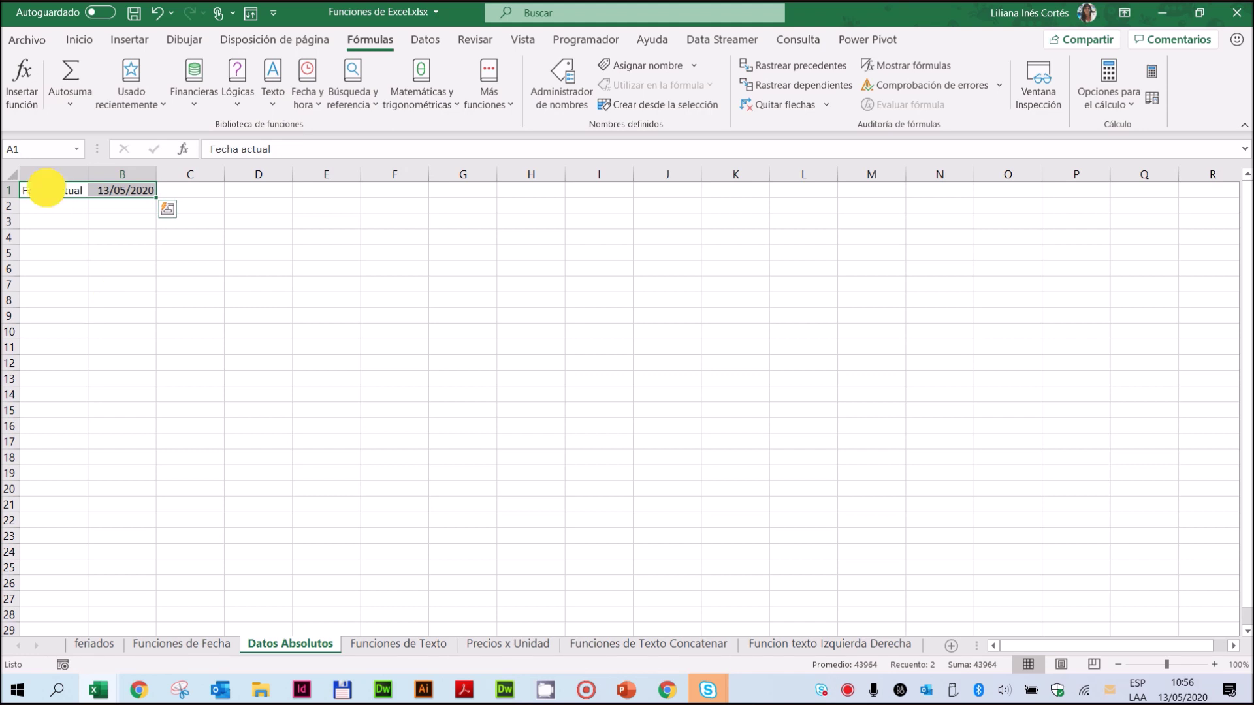
{"action": "left_click_drag", "start_coordinate": [49, 190], "coordinate": [119, 190]}
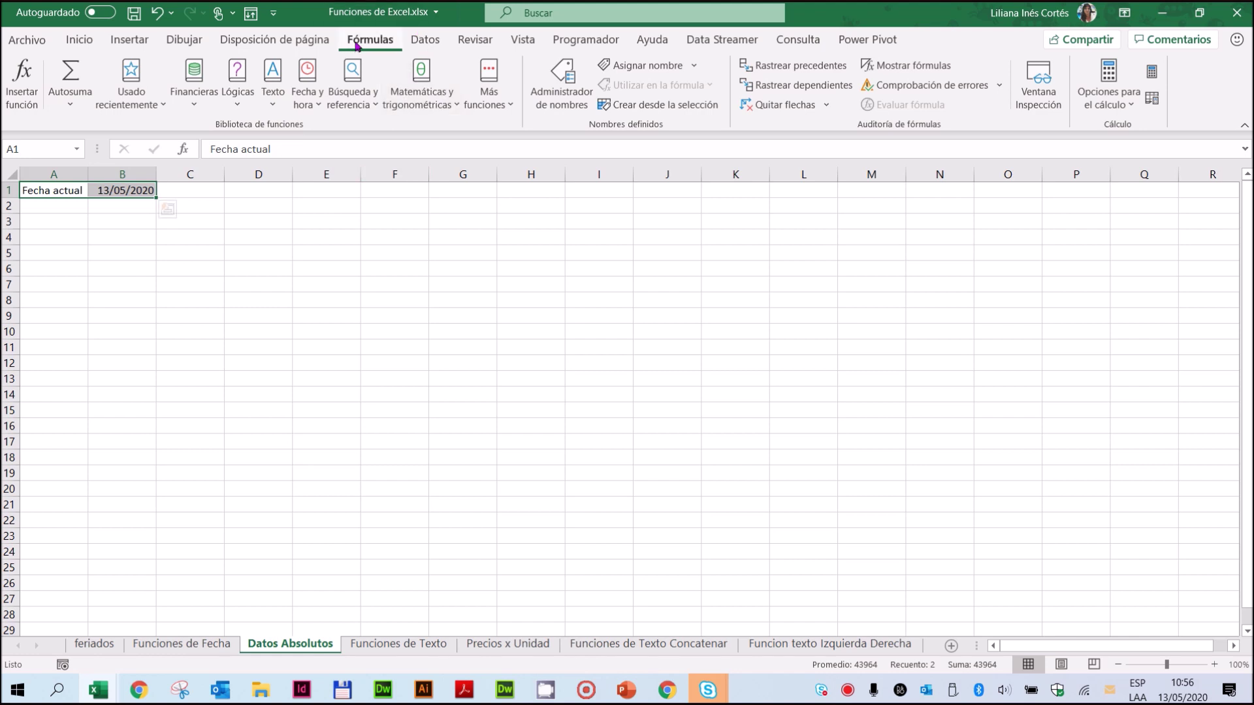
{"action": "left_click", "coordinate": [654, 109]}
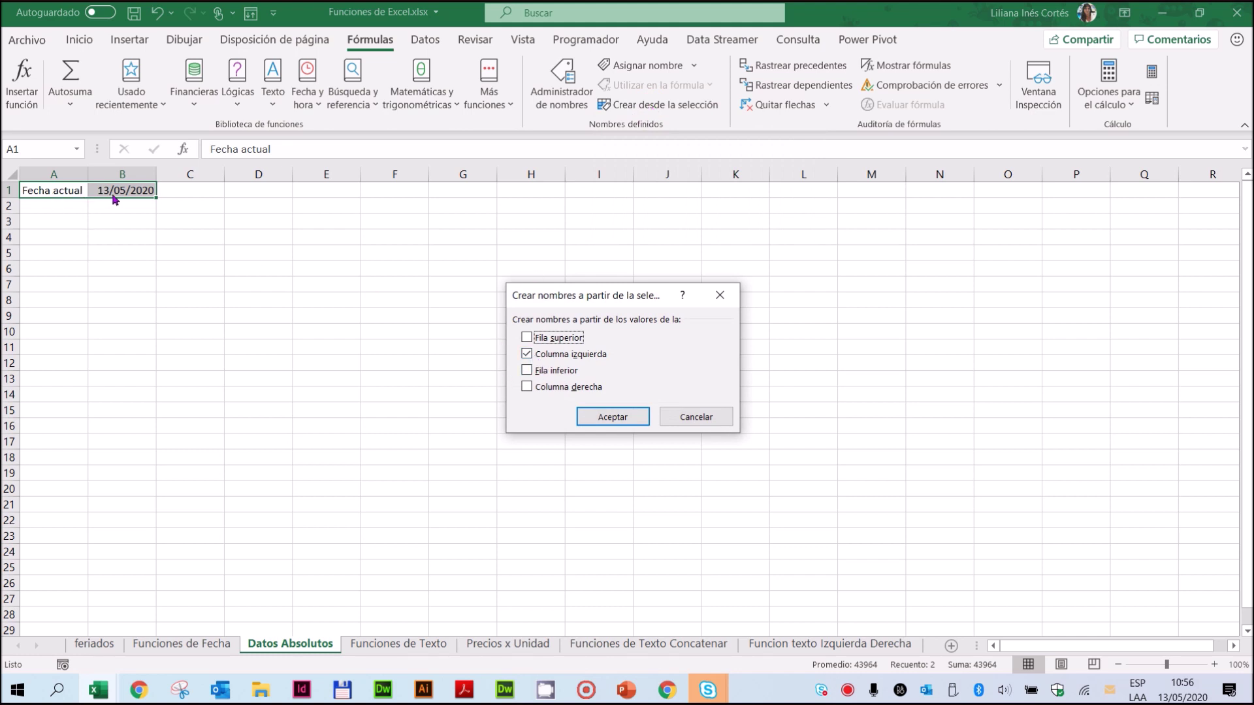
{"action": "left_click", "coordinate": [610, 418]}
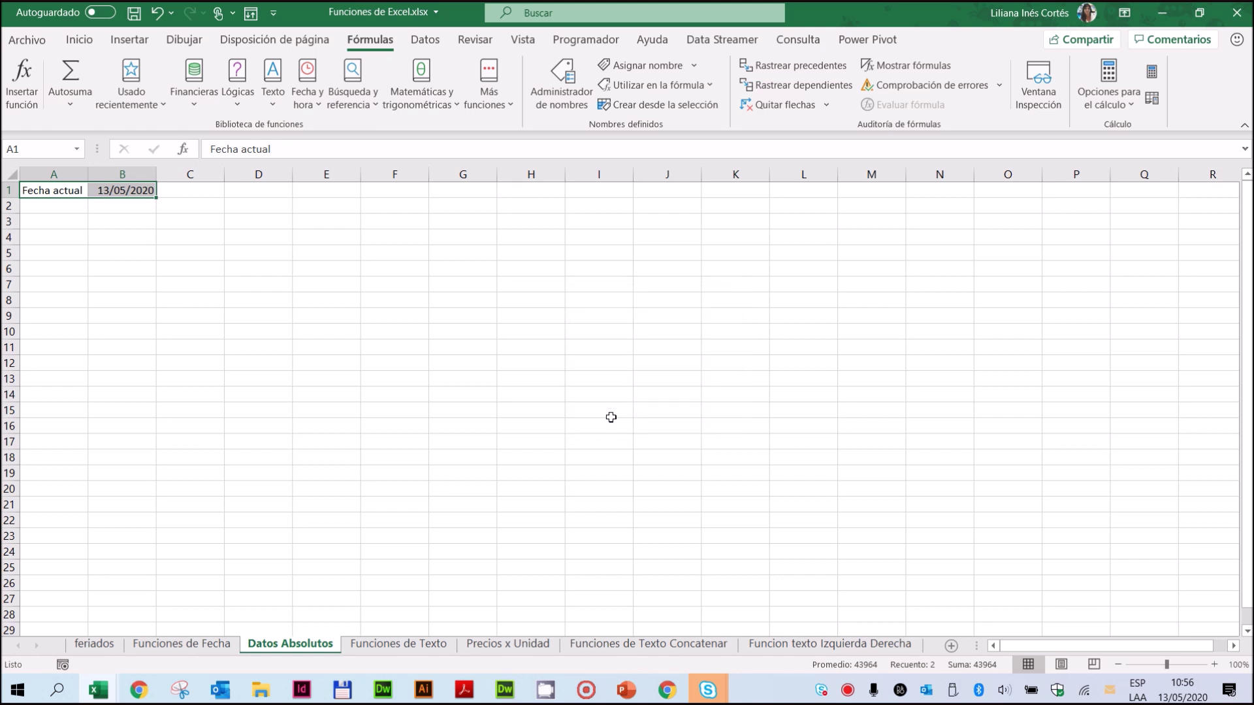
Review the workbook's defined names and their references in the Name Manager
{"action": "left_click", "coordinate": [560, 91]}
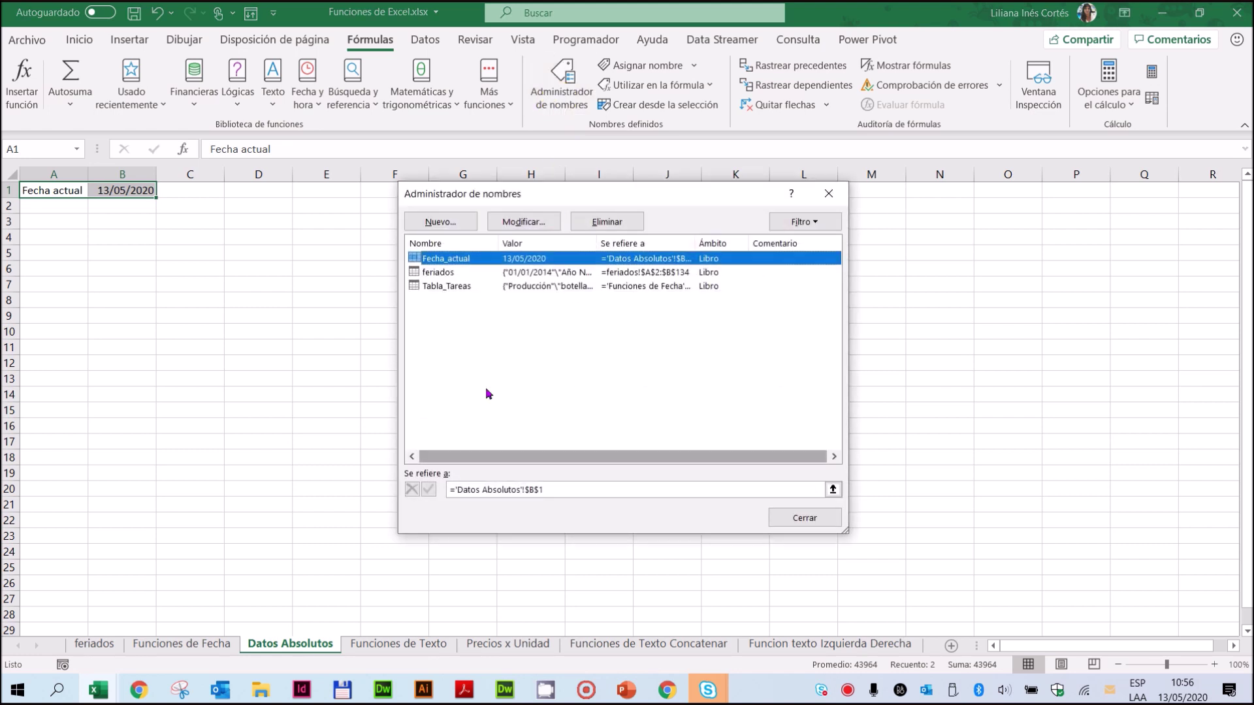
{"action": "left_click", "coordinate": [465, 366]}
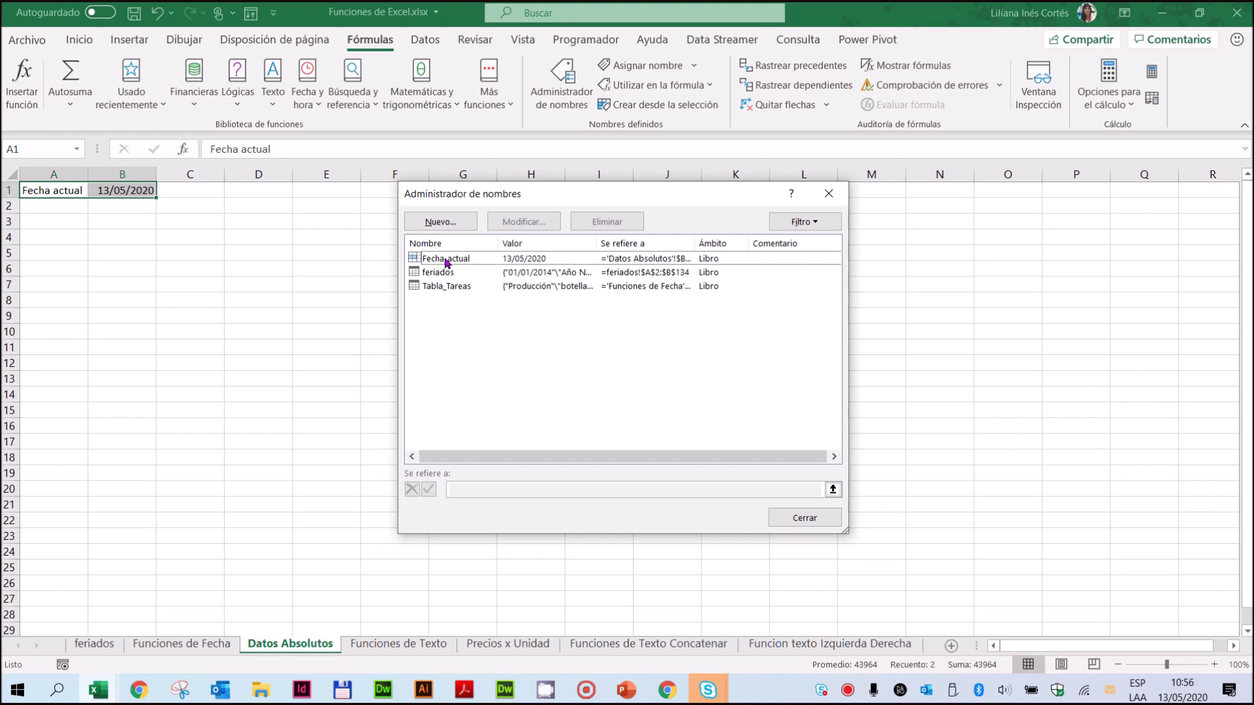
{"action": "left_click", "coordinate": [784, 518]}
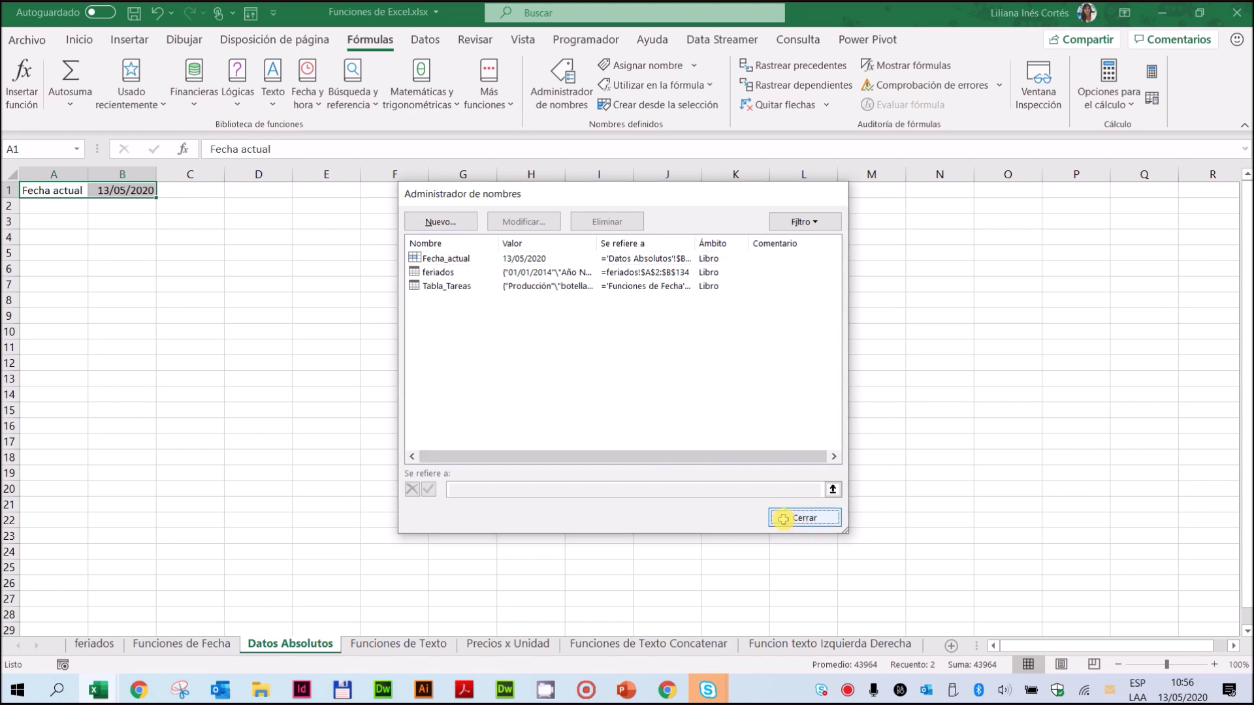
Return to the Funciones de Fecha sheet and start a DIAS.LAB function in the first Dias trascurridos desde el Fin cell
{"action": "left_click", "coordinate": [395, 645]}
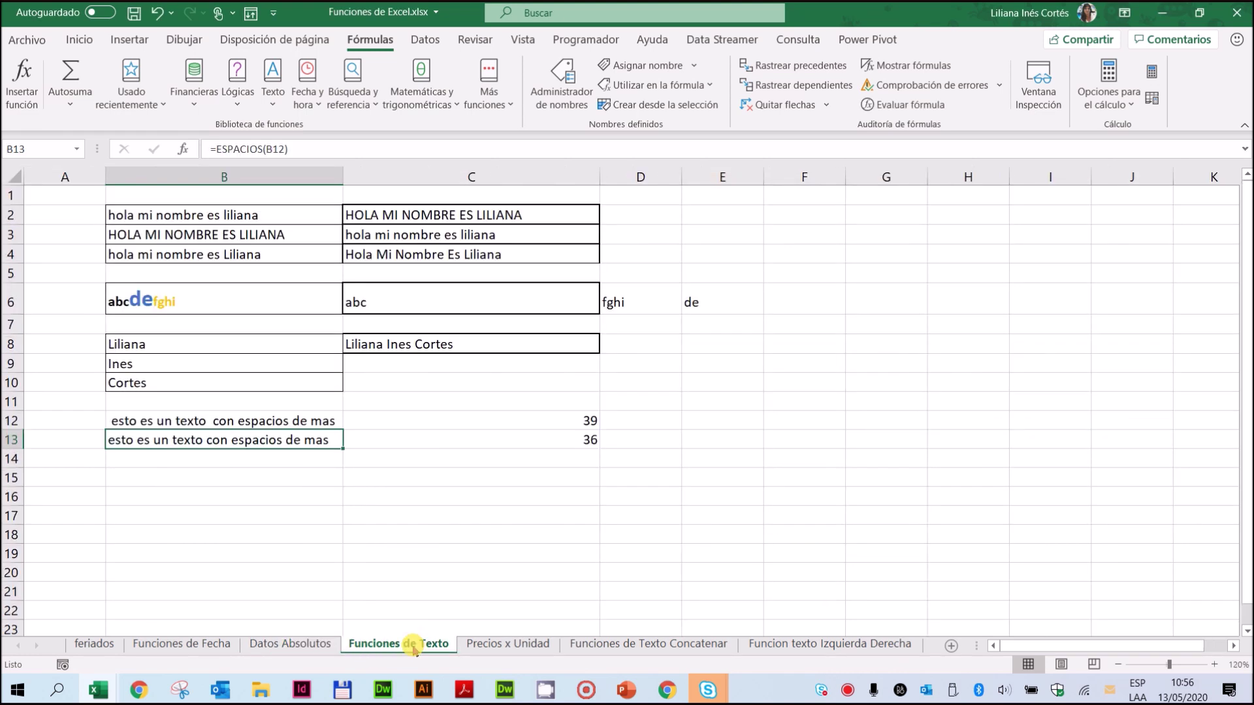
{"action": "left_click", "coordinate": [182, 645]}
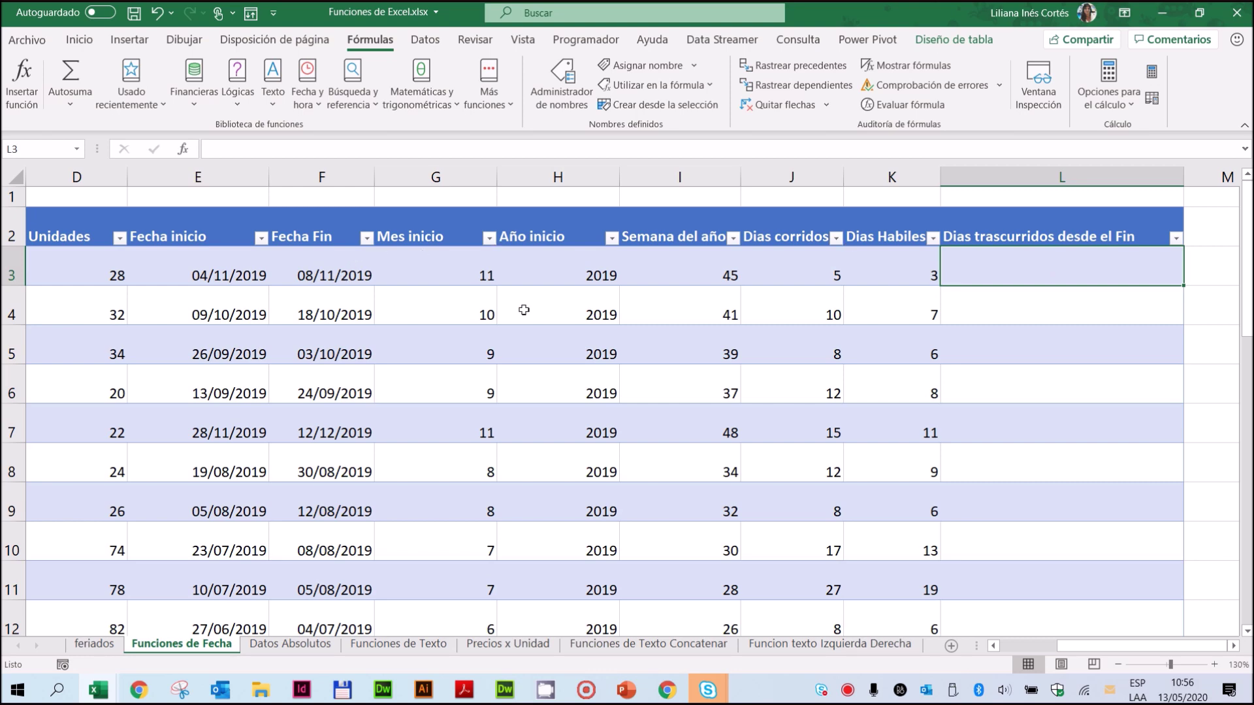
{"action": "left_click", "coordinate": [290, 644]}
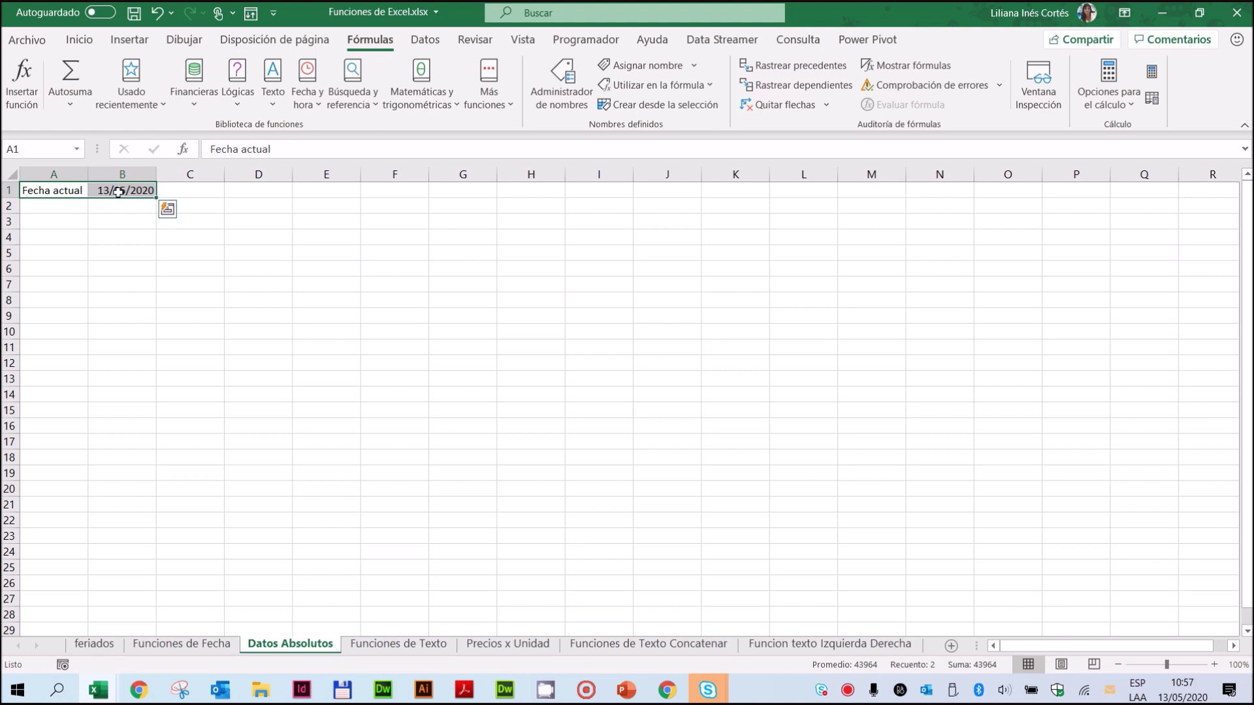
{"action": "left_click", "coordinate": [169, 645]}
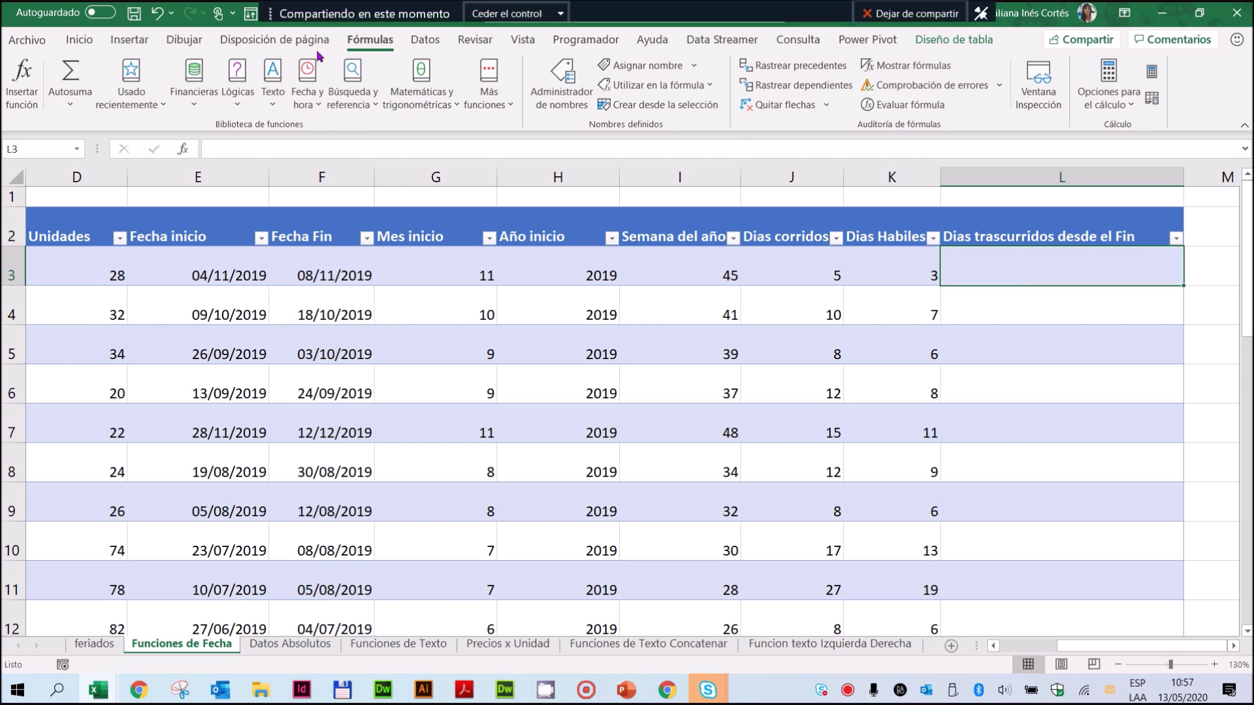
{"action": "left_click", "coordinate": [320, 102]}
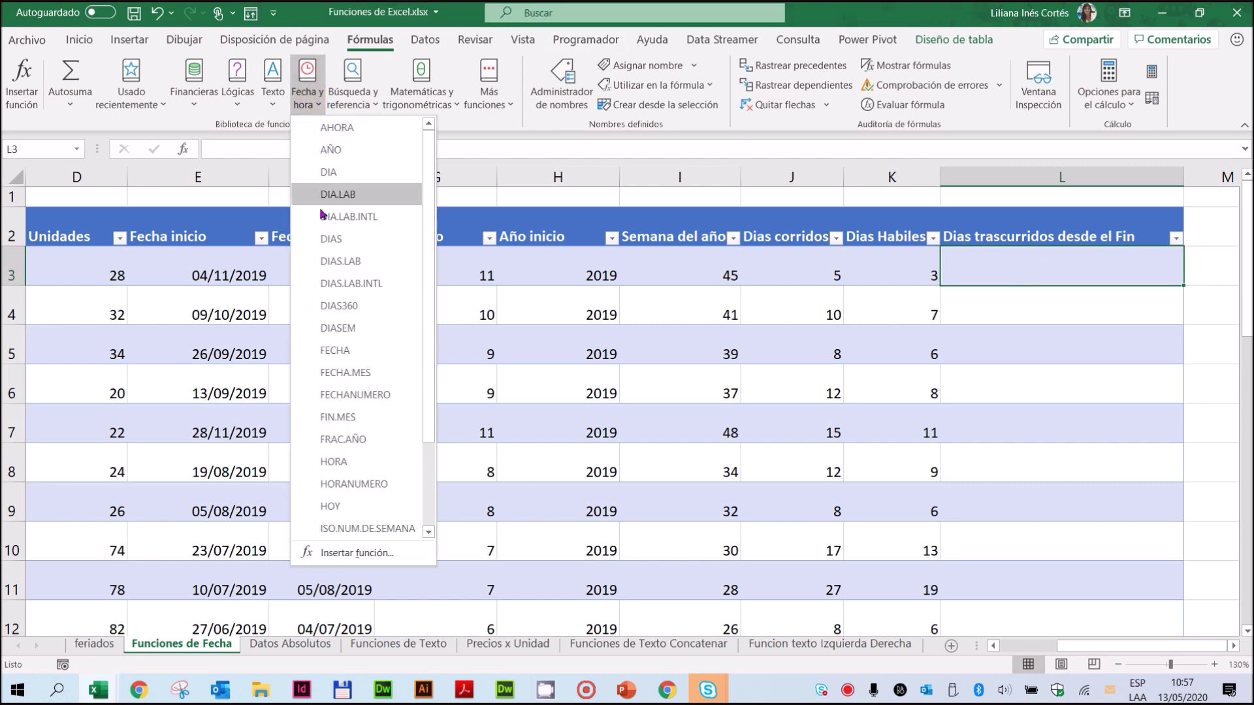
{"action": "left_click", "coordinate": [334, 263]}
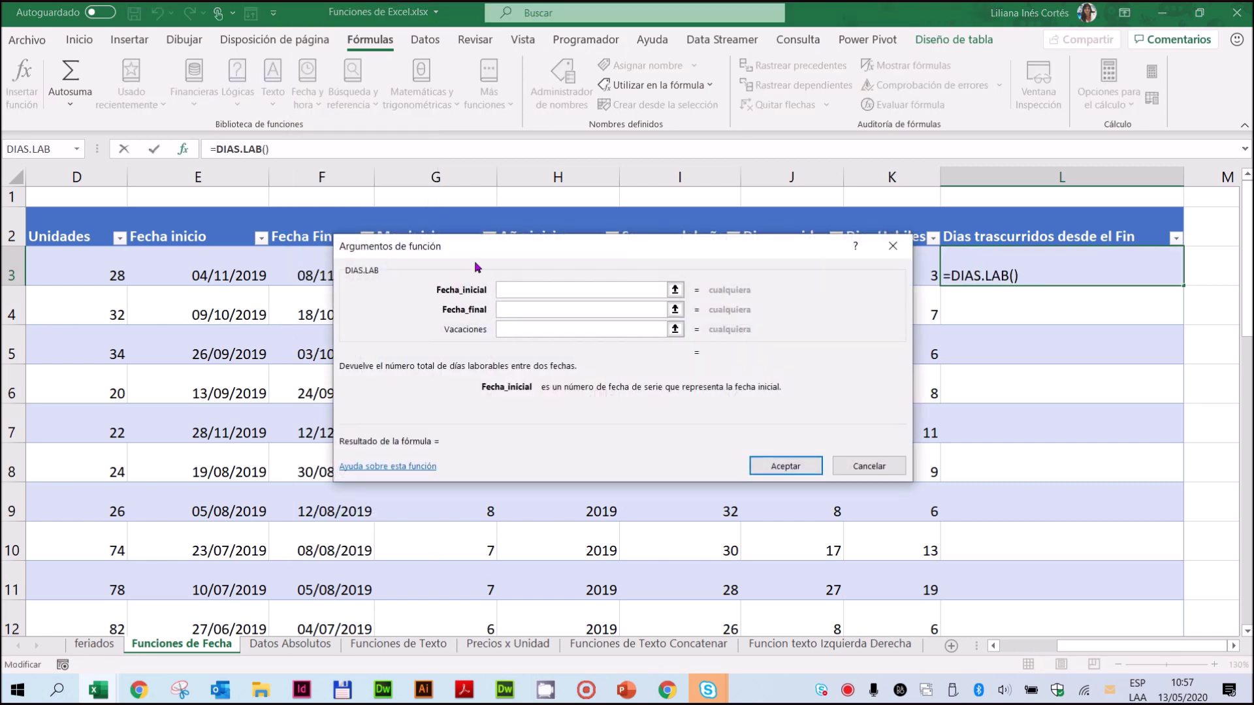
{"action": "left_click_drag", "start_coordinate": [489, 247], "coordinate": [462, 412]}
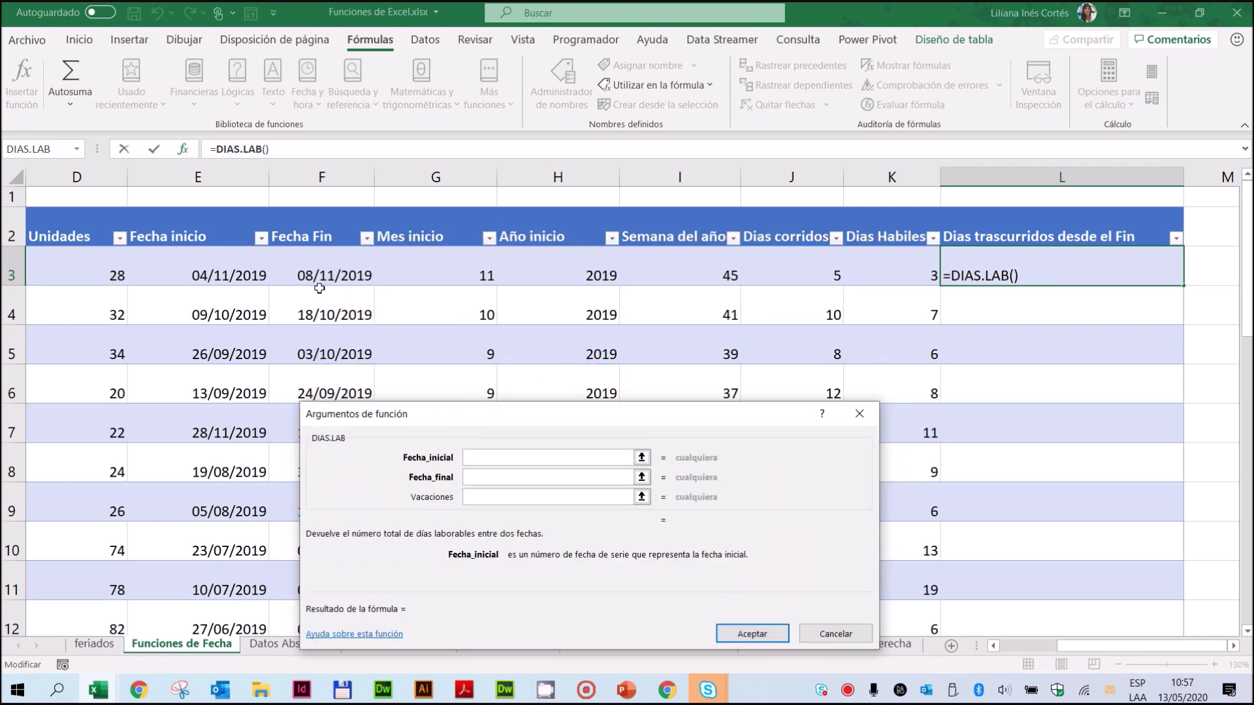
{"action": "left_click", "coordinate": [202, 275]}
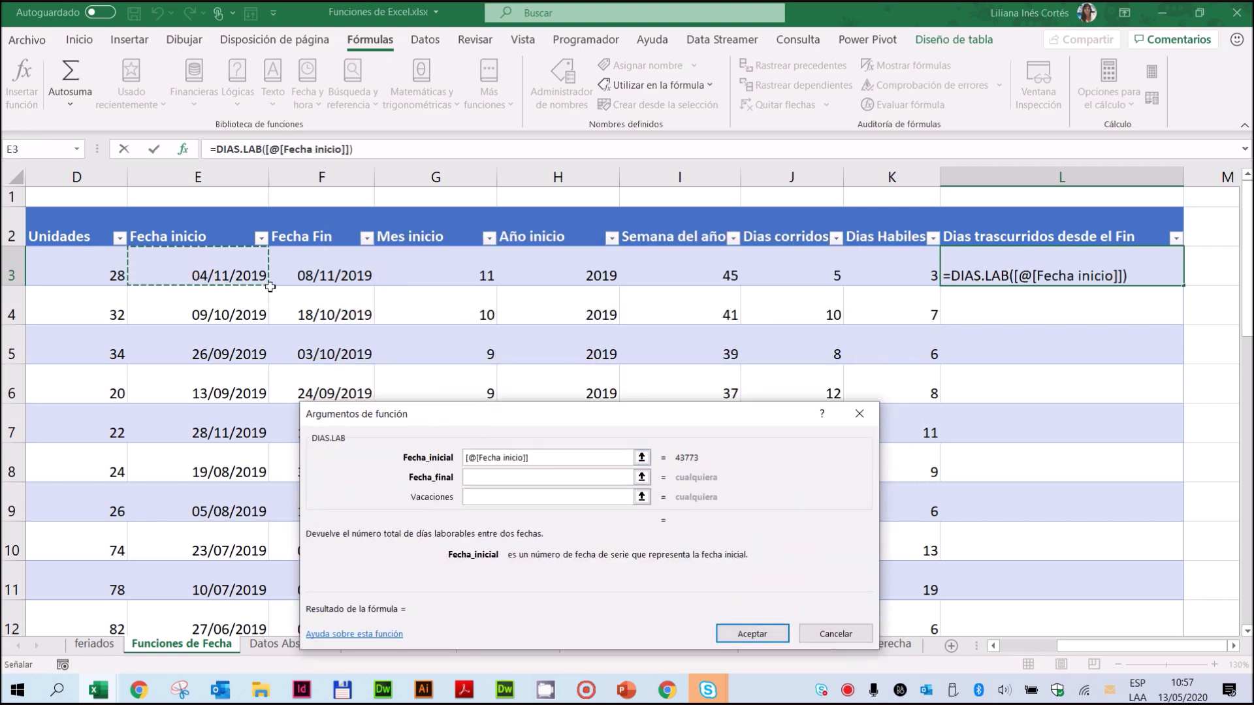
{"action": "left_click", "coordinate": [549, 477]}
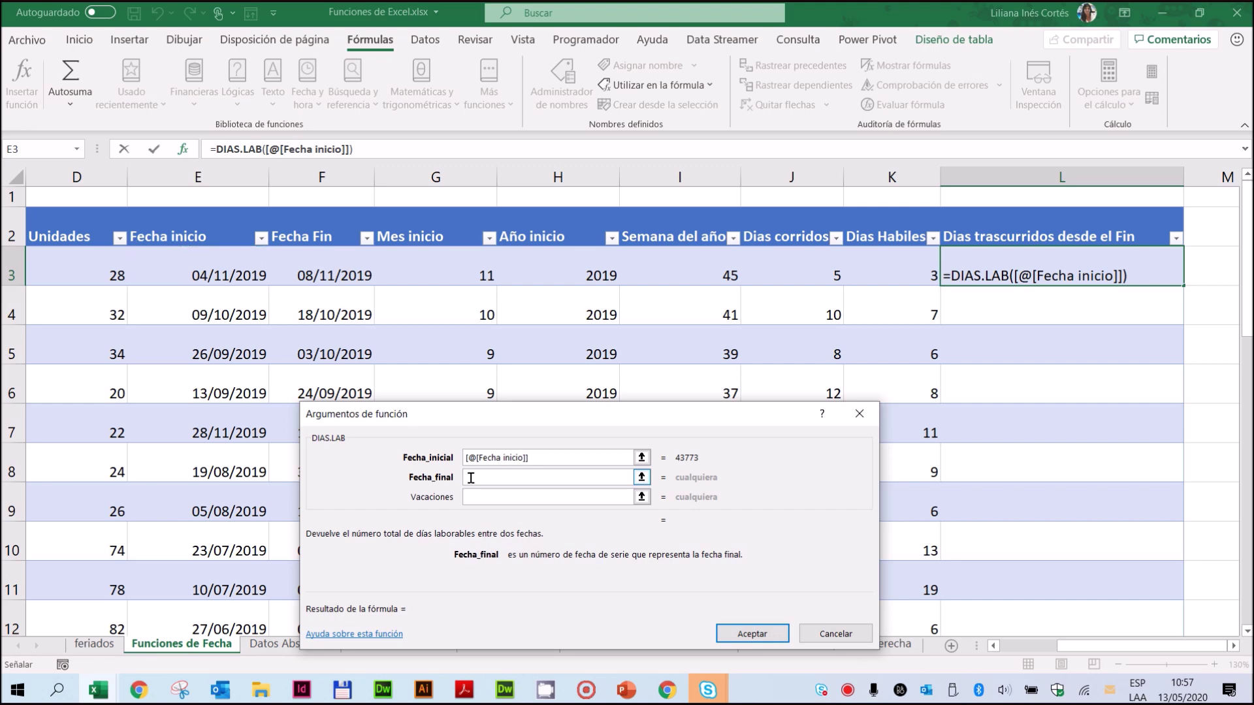
{"action": "left_click", "coordinate": [341, 274]}
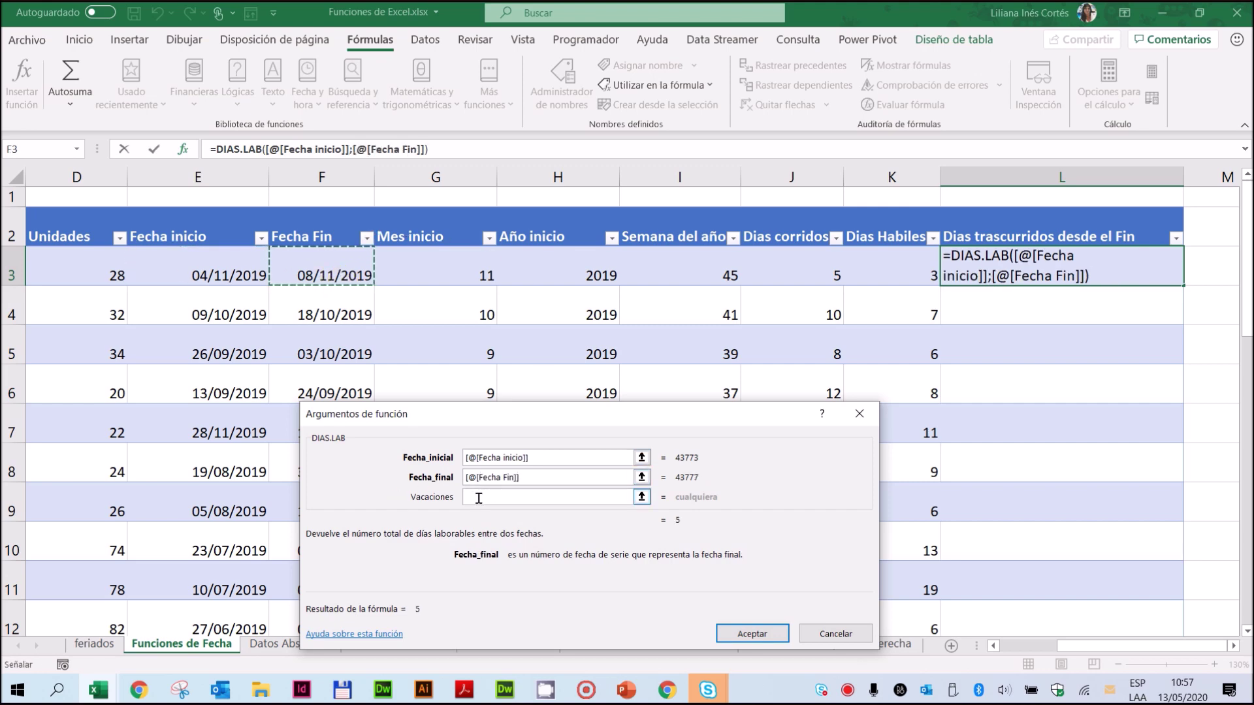
{"action": "left_click", "coordinate": [547, 459]}
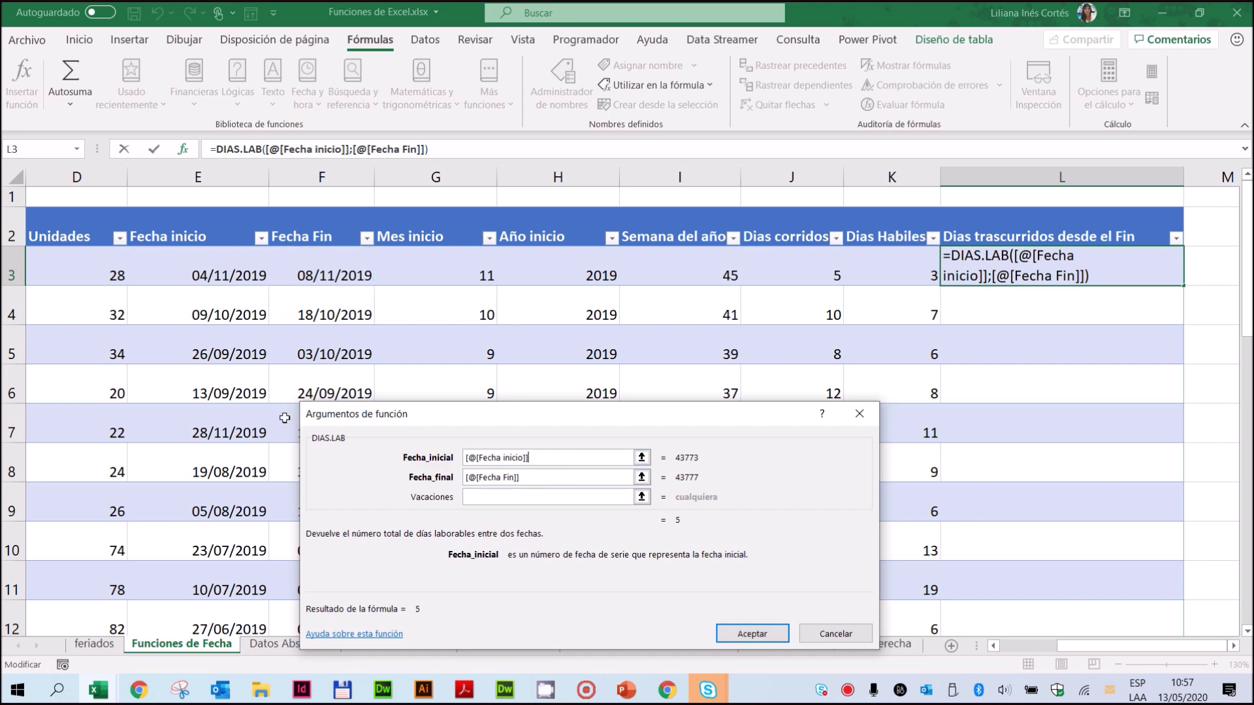
{"action": "left_click_drag", "start_coordinate": [534, 460], "coordinate": [460, 457]}
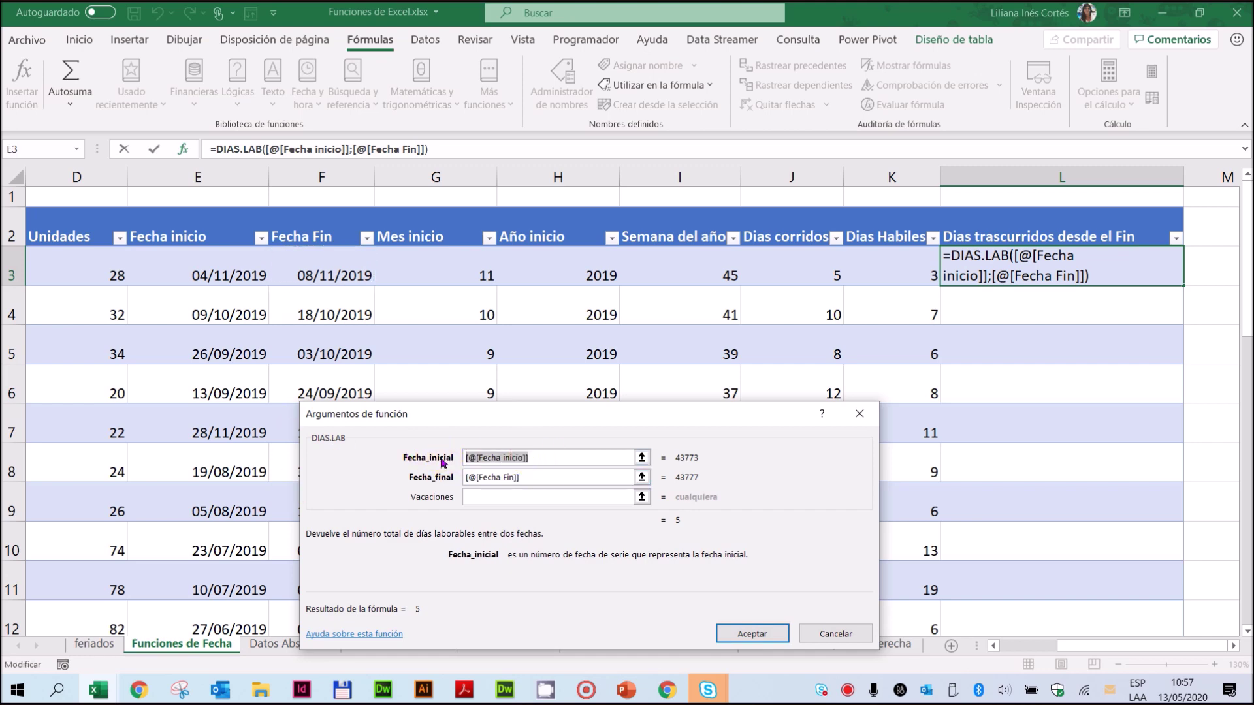
{"action": "key", "text": "BackSpace"}
{"action": "left_click_drag", "start_coordinate": [531, 477], "coordinate": [350, 460]}
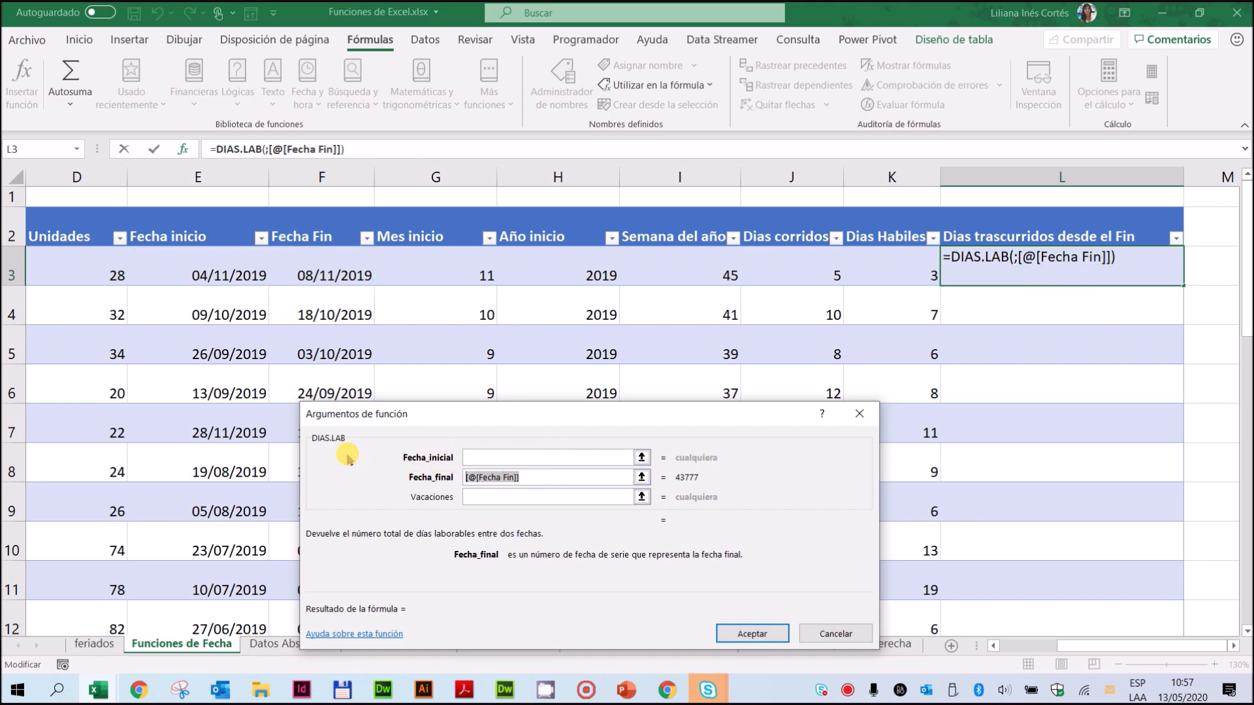
{"action": "key", "text": "BackSpace"}
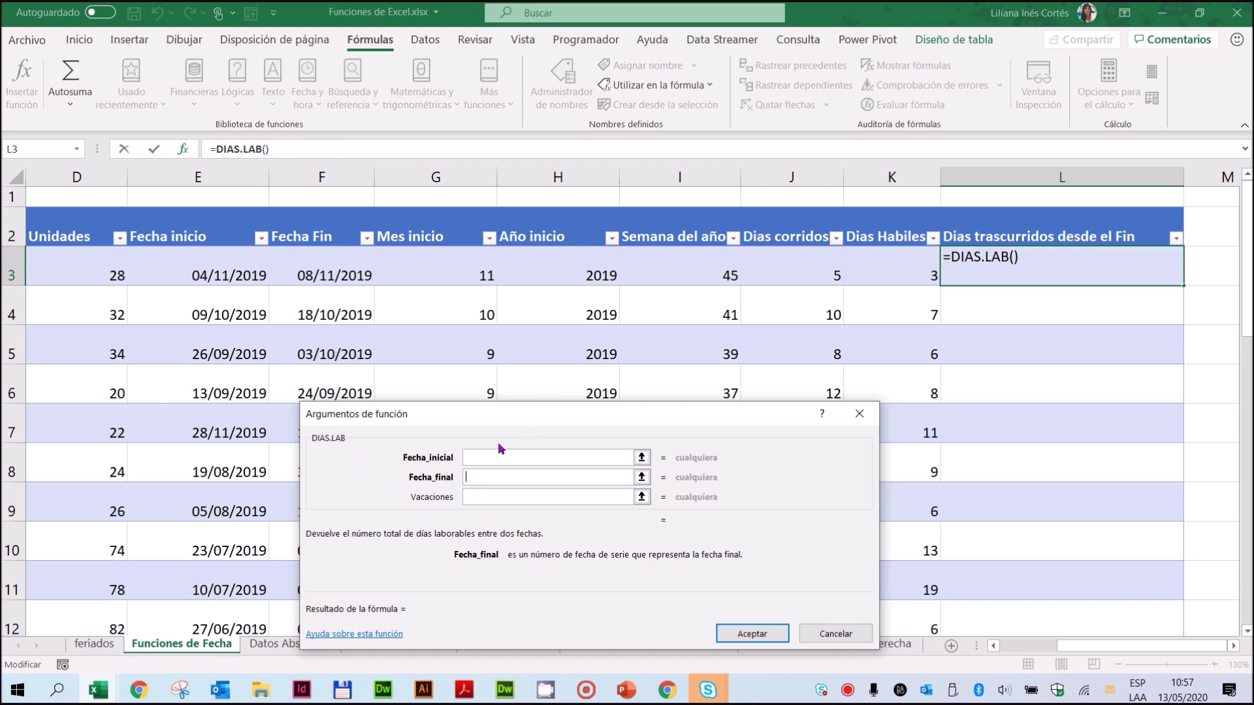
Set DIAS.LAB's Fecha_inicial to the row's Fecha Fin and its Fecha_final to the defined name Fecha_actual
{"action": "left_click", "coordinate": [490, 457]}
{"action": "left_click", "coordinate": [337, 258]}
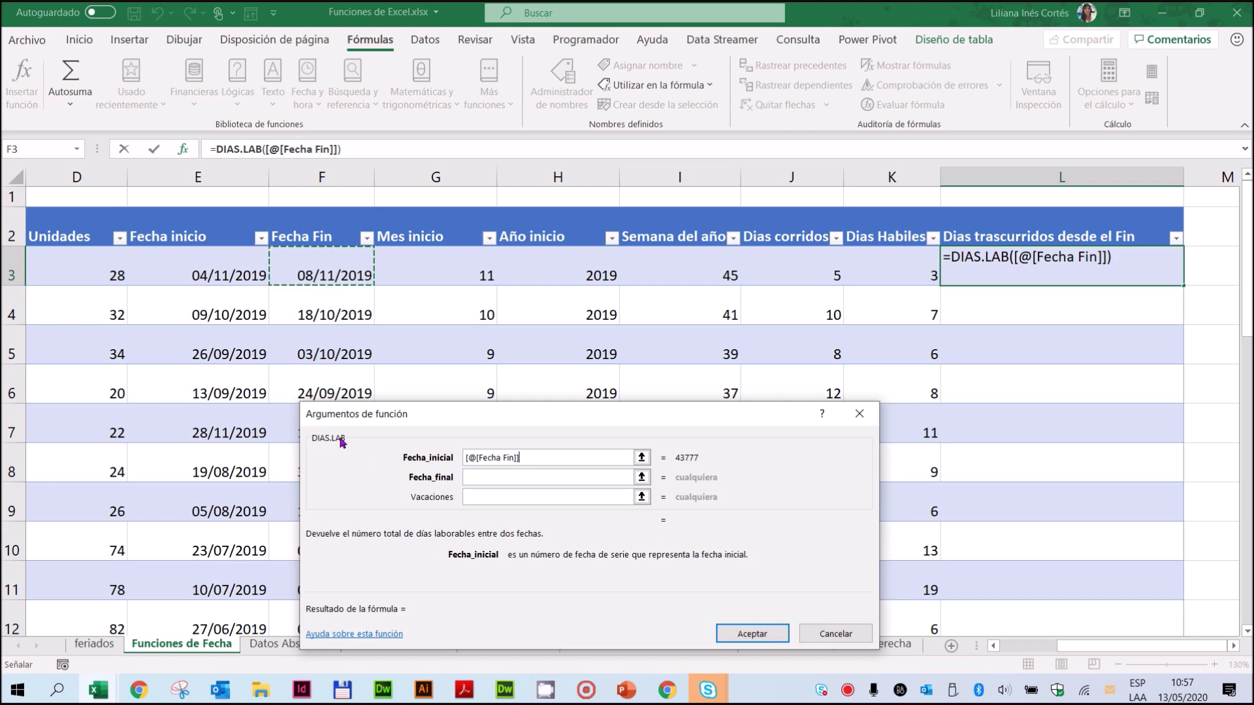
{"action": "left_click", "coordinate": [480, 478]}
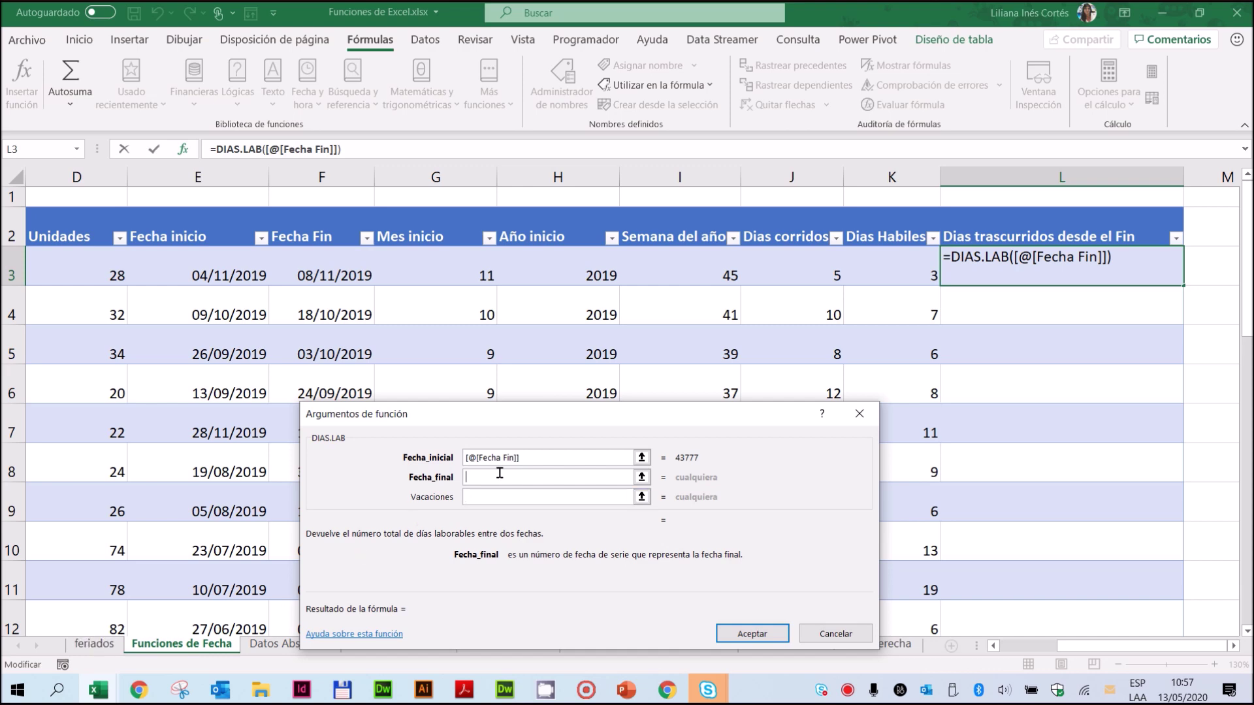
{"action": "left_click_drag", "start_coordinate": [513, 411], "coordinate": [501, 217]}
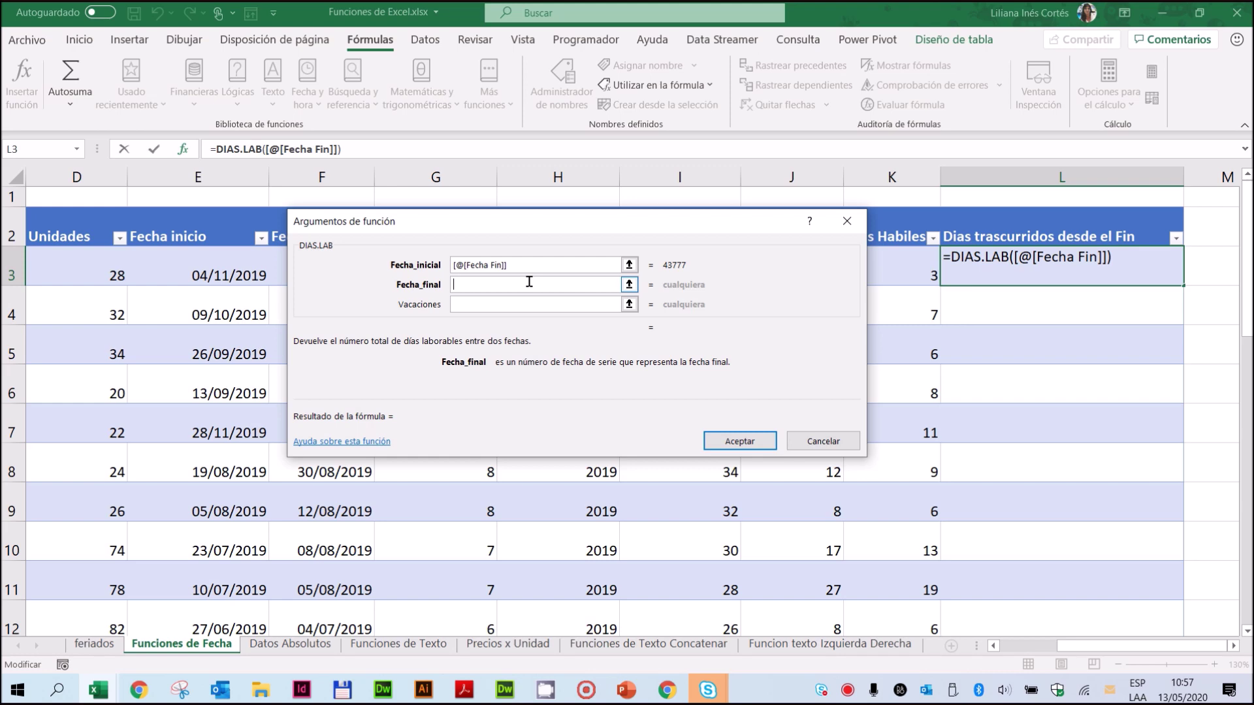
{"action": "key", "text": "F3"}
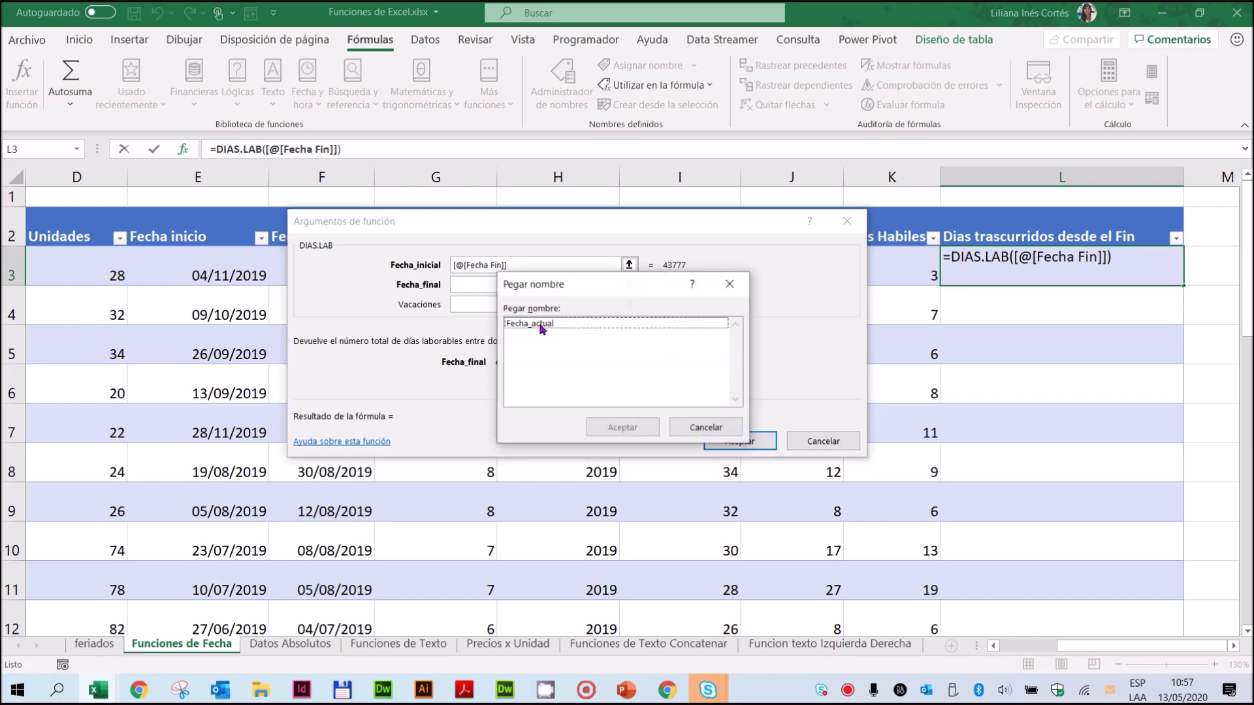
{"action": "left_click_drag", "start_coordinate": [608, 279], "coordinate": [718, 156]}
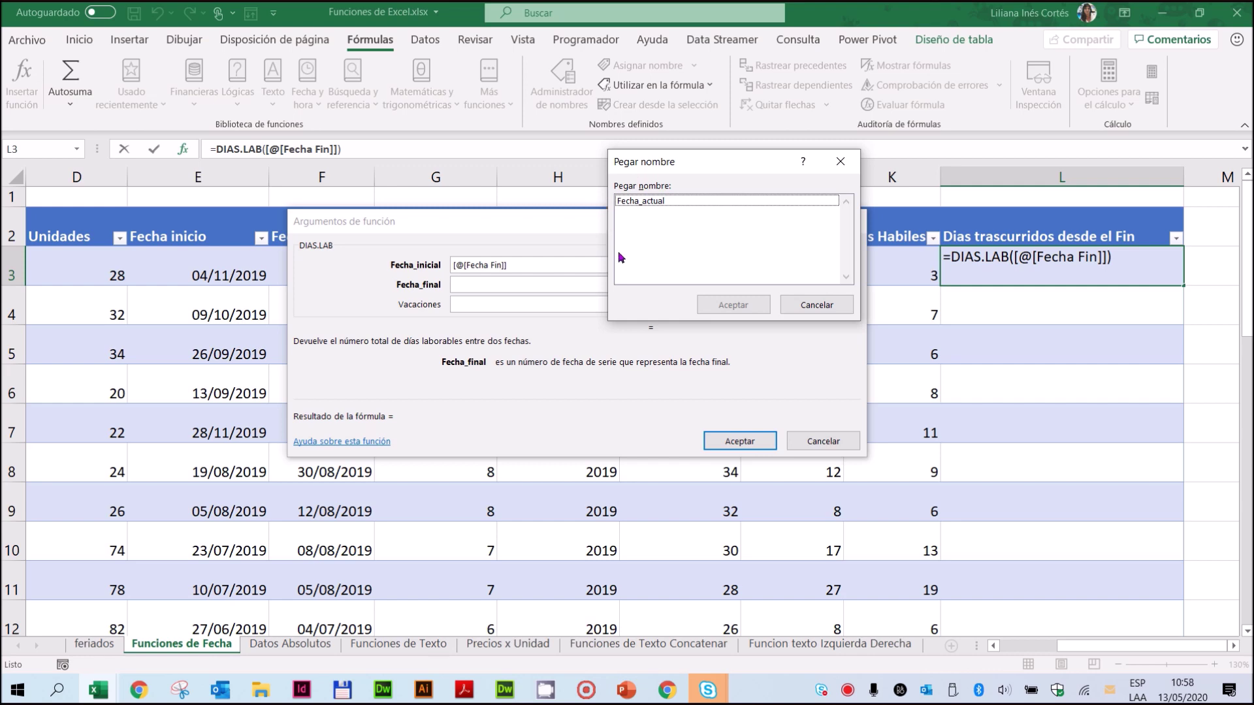
{"action": "left_click", "coordinate": [650, 202]}
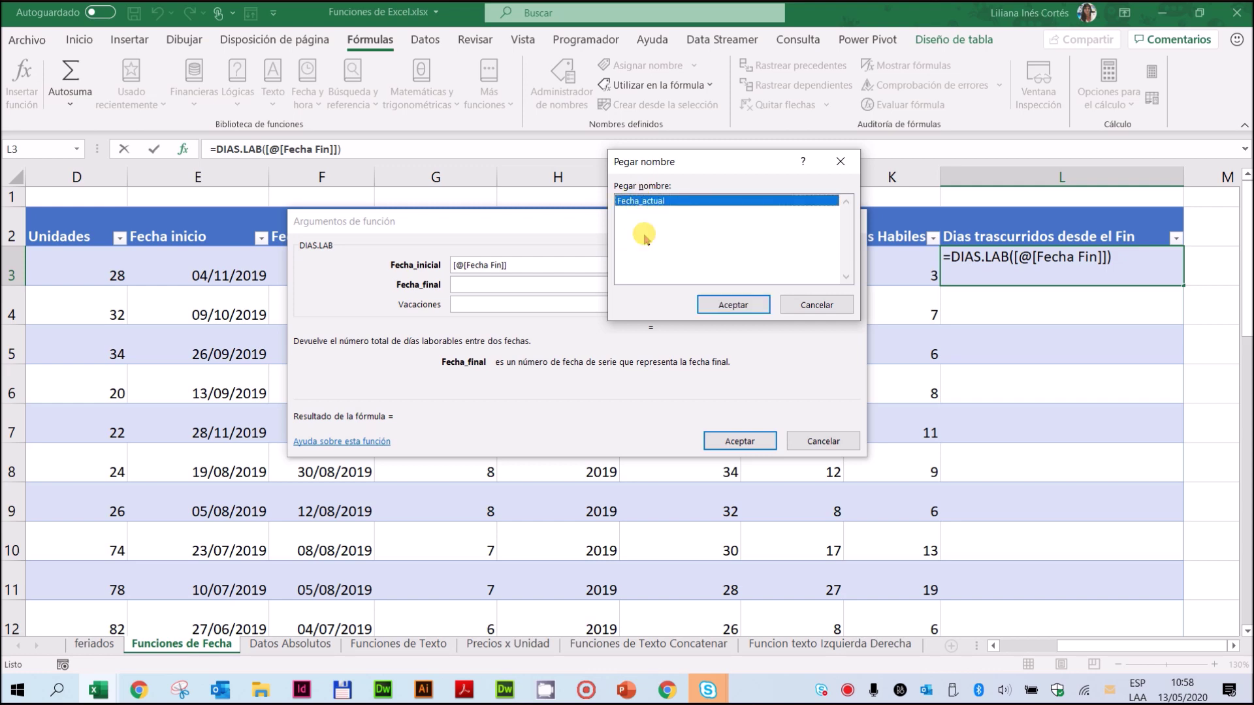
{"action": "left_click", "coordinate": [733, 305]}
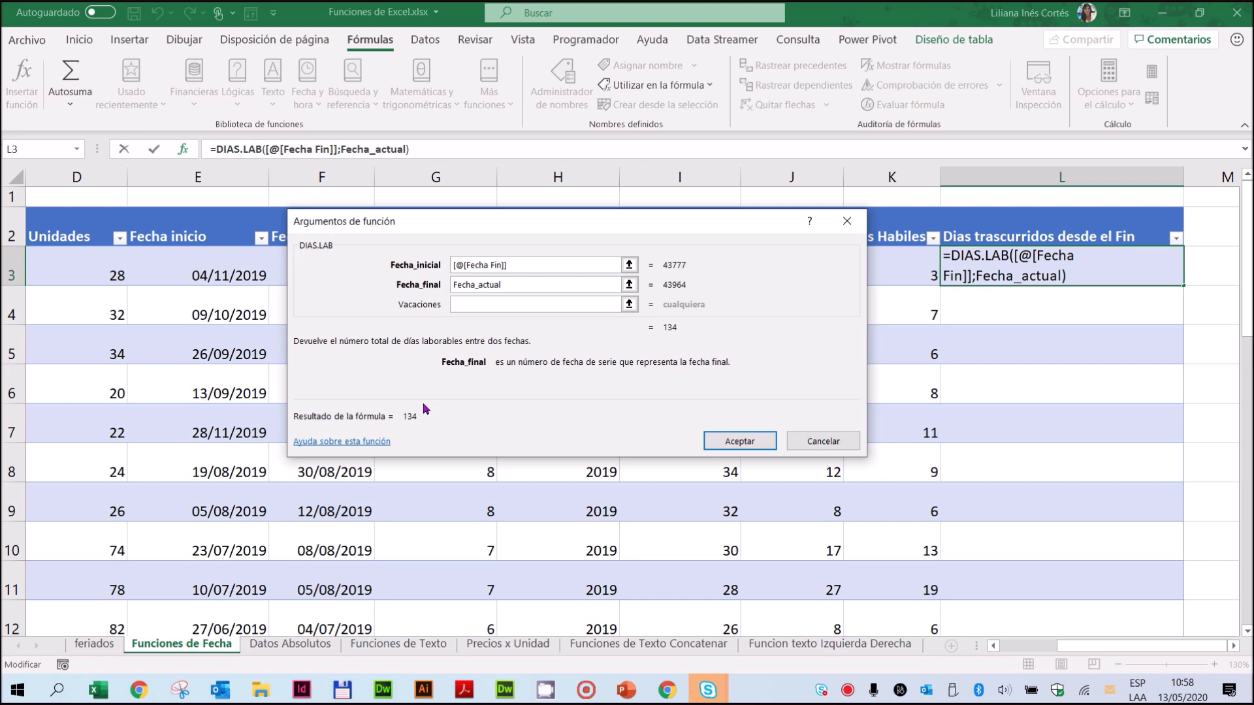
Set DIAS.LAB's Vacaciones argument to the Fecha column of the feriados table and complete the formula
{"action": "left_click", "coordinate": [482, 303]}
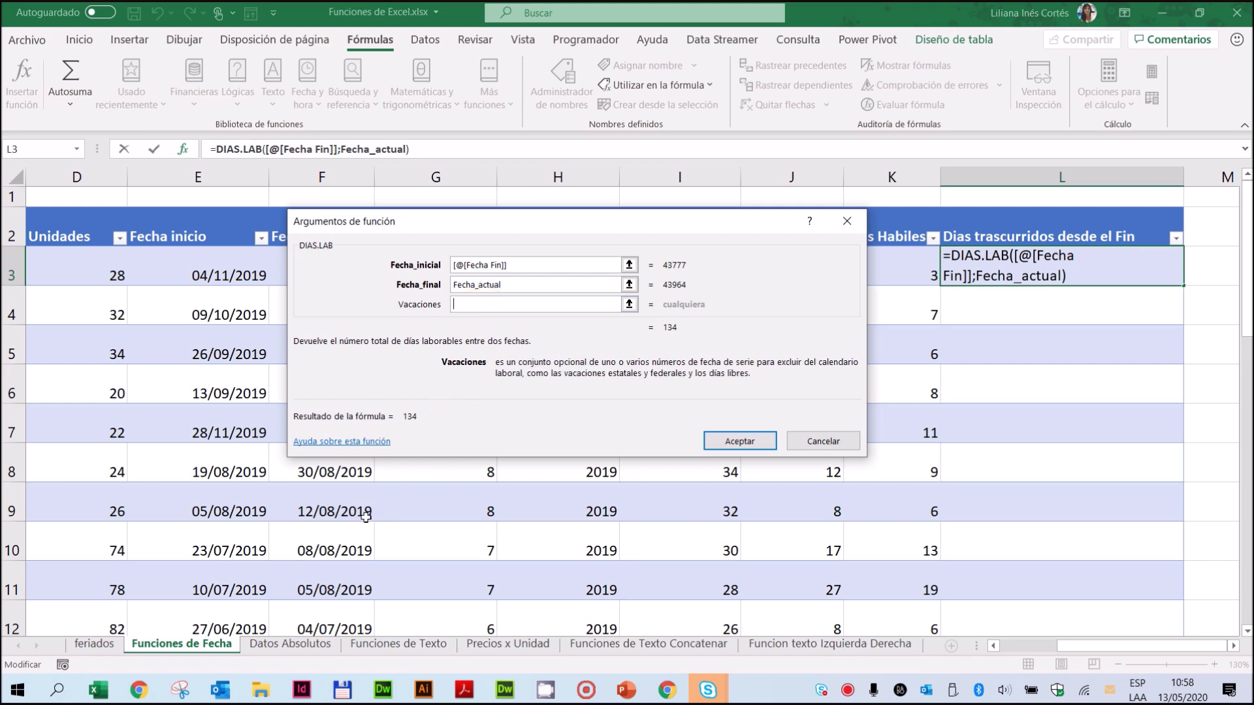
{"action": "left_click", "coordinate": [81, 645]}
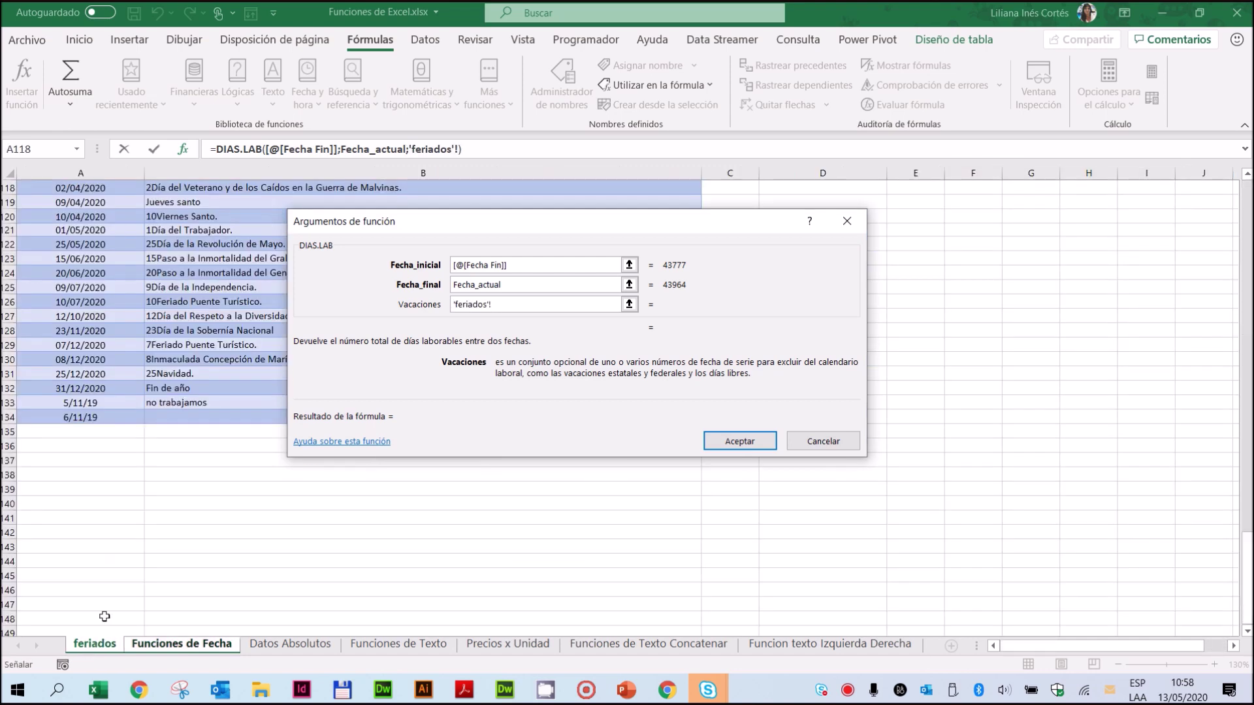
{"action": "scroll", "coordinate": [105, 405], "scroll_direction": "up", "scroll_amount": 12}
{"action": "scroll", "coordinate": [100, 356], "scroll_direction": "up", "scroll_amount": 20}
{"action": "scroll", "coordinate": [104, 287], "scroll_direction": "up", "scroll_amount": 2}
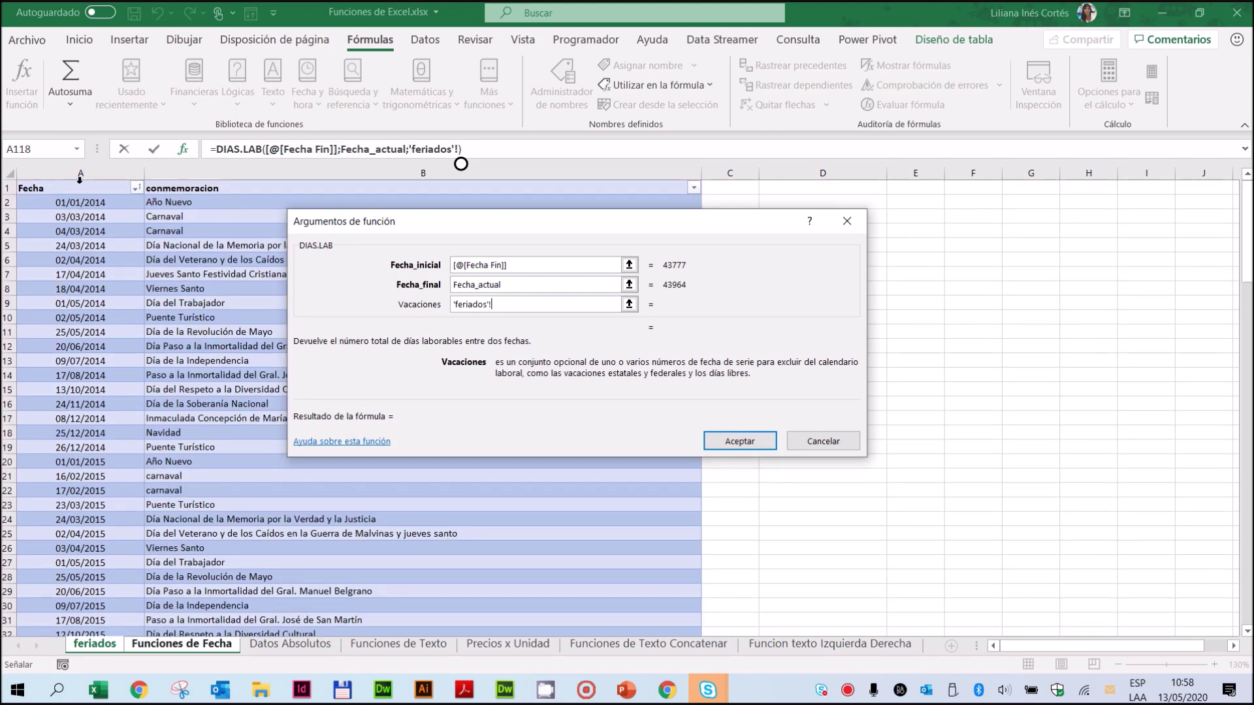
{"action": "left_click", "coordinate": [79, 177]}
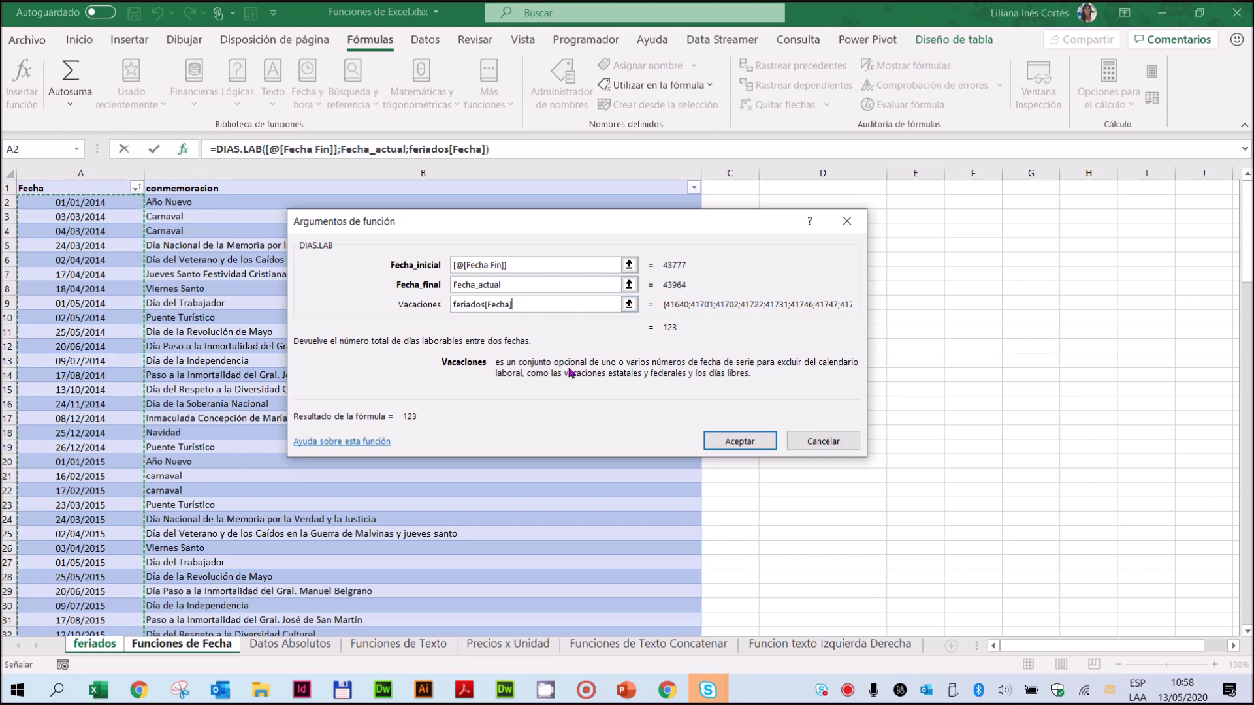
{"action": "left_click", "coordinate": [768, 448]}
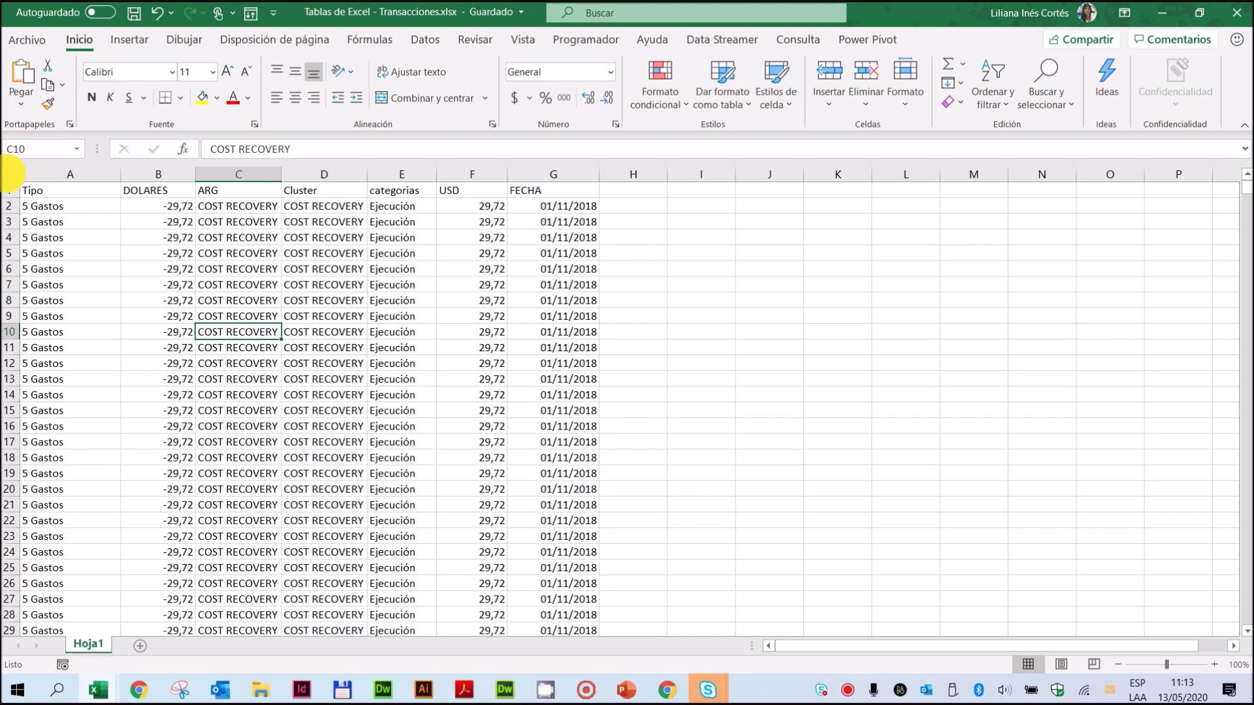
Clear the cell formats from the entire Hoja1 sheet in the Tablas de Excel - Transacciones workbook
{"action": "left_click", "coordinate": [8, 174]}
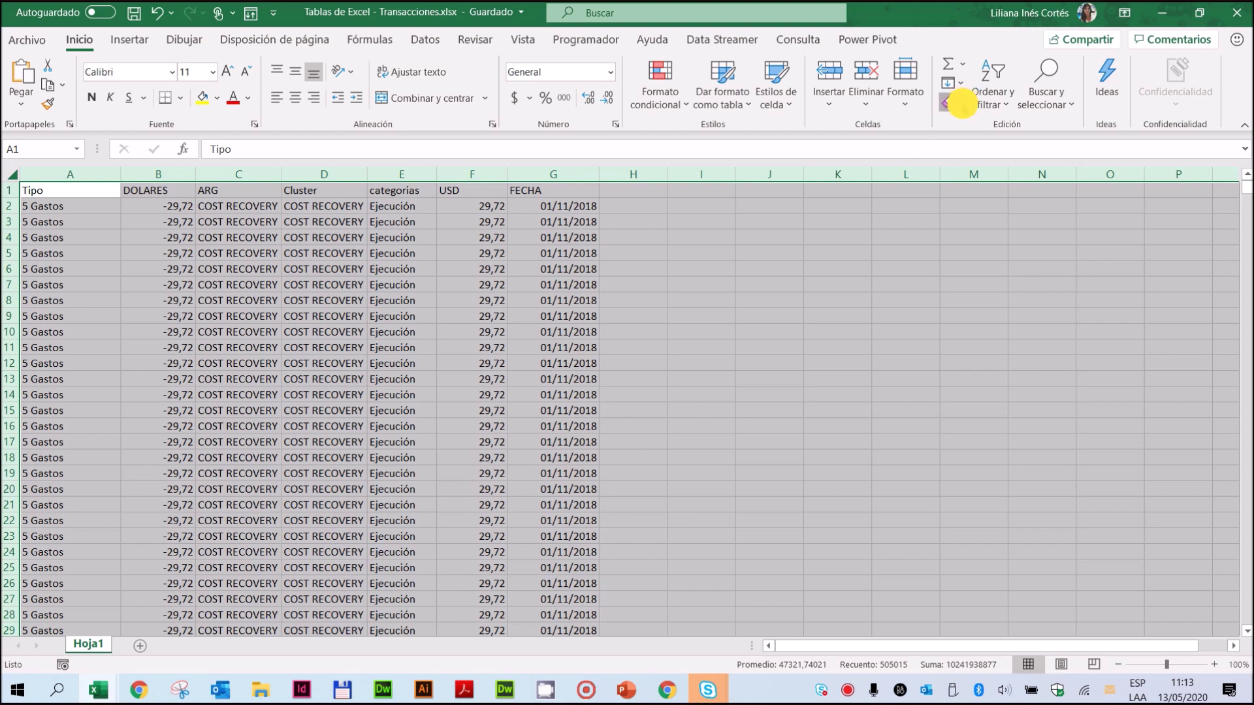
{"action": "left_click", "coordinate": [961, 103]}
{"action": "left_click", "coordinate": [982, 149]}
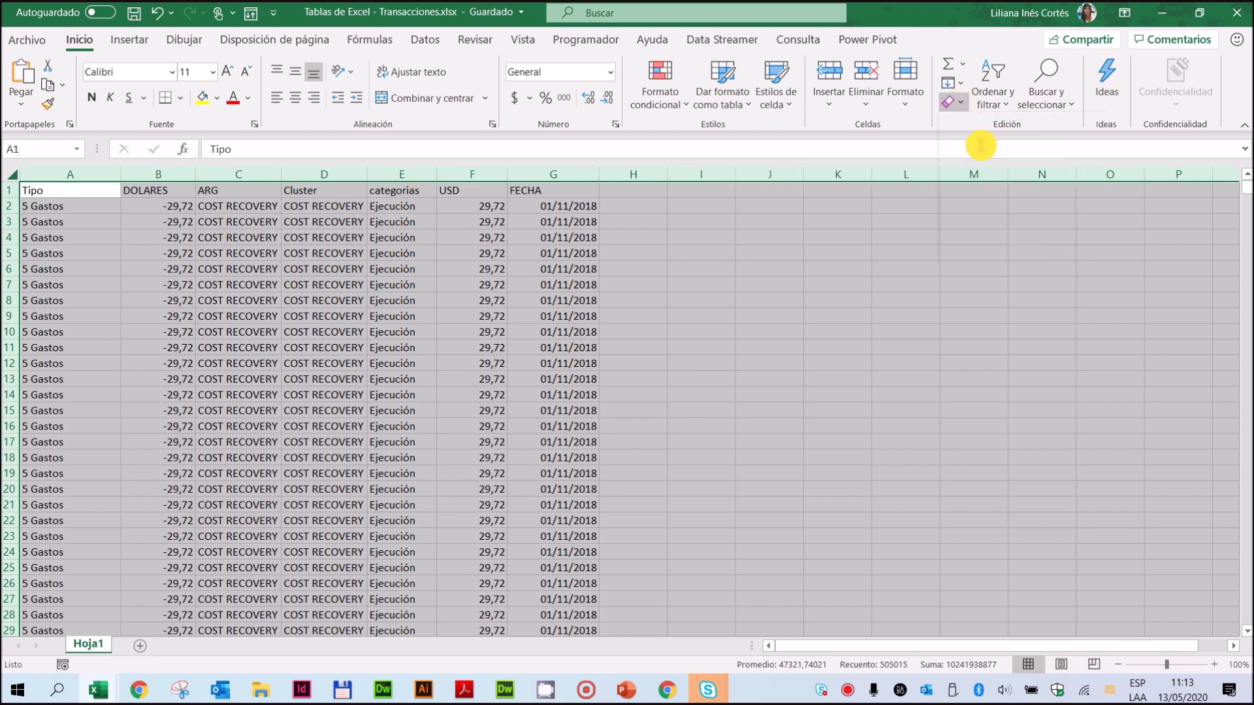
{"action": "left_click", "coordinate": [349, 381]}
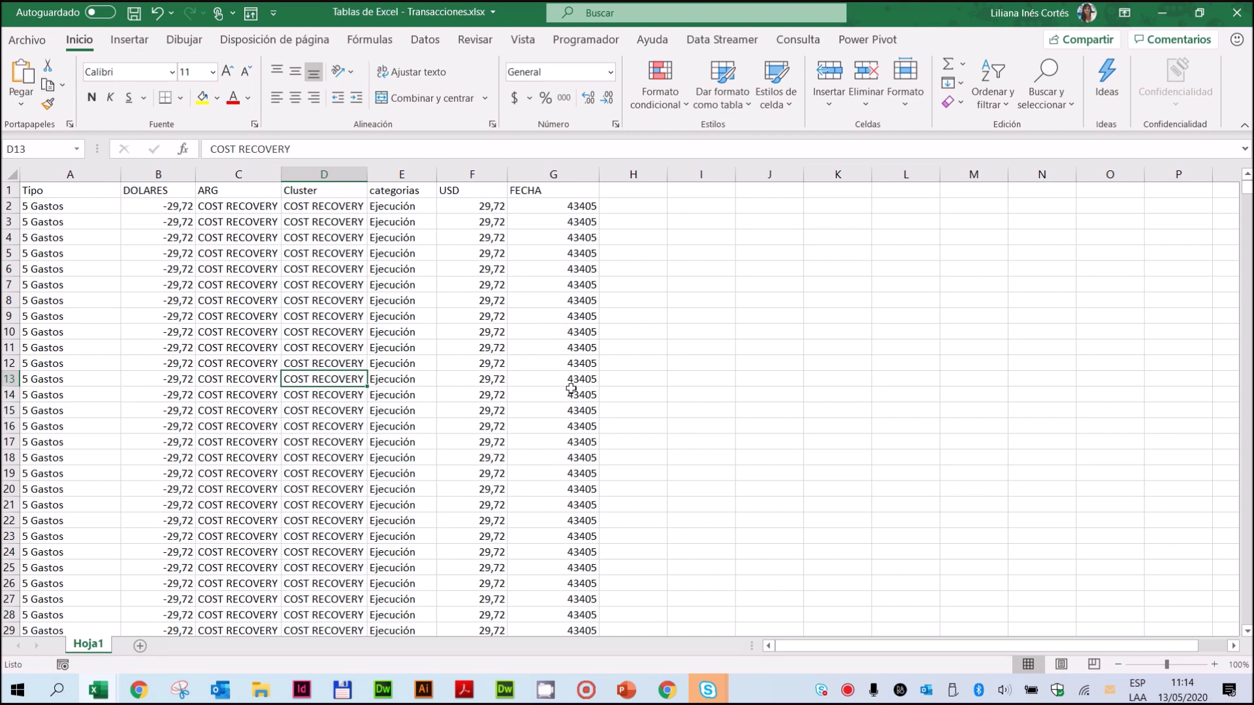
Examine the transaction rows below the headers on Hoja1, checking the unformatted amounts and FECHA values
{"action": "scroll", "coordinate": [572, 301], "scroll_direction": "down", "scroll_amount": 2}
{"action": "scroll", "coordinate": [571, 306], "scroll_direction": "down", "scroll_amount": 9}
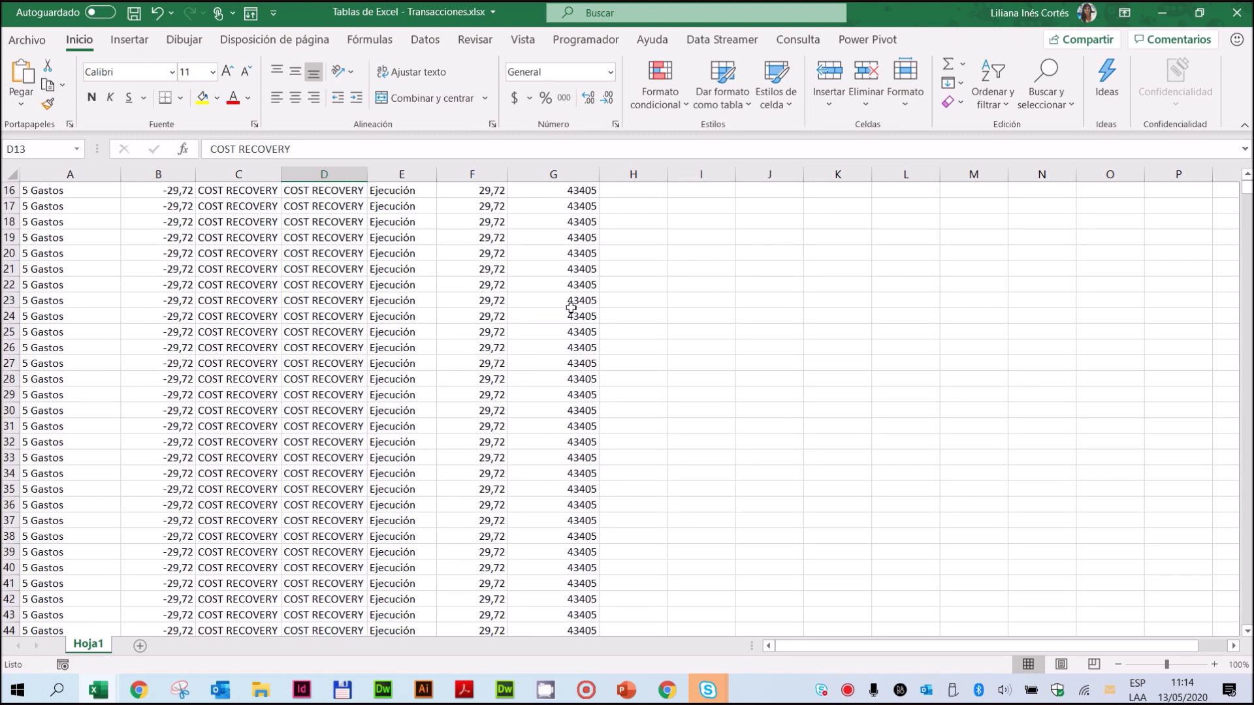
{"action": "scroll", "coordinate": [571, 312], "scroll_direction": "up", "scroll_amount": 10}
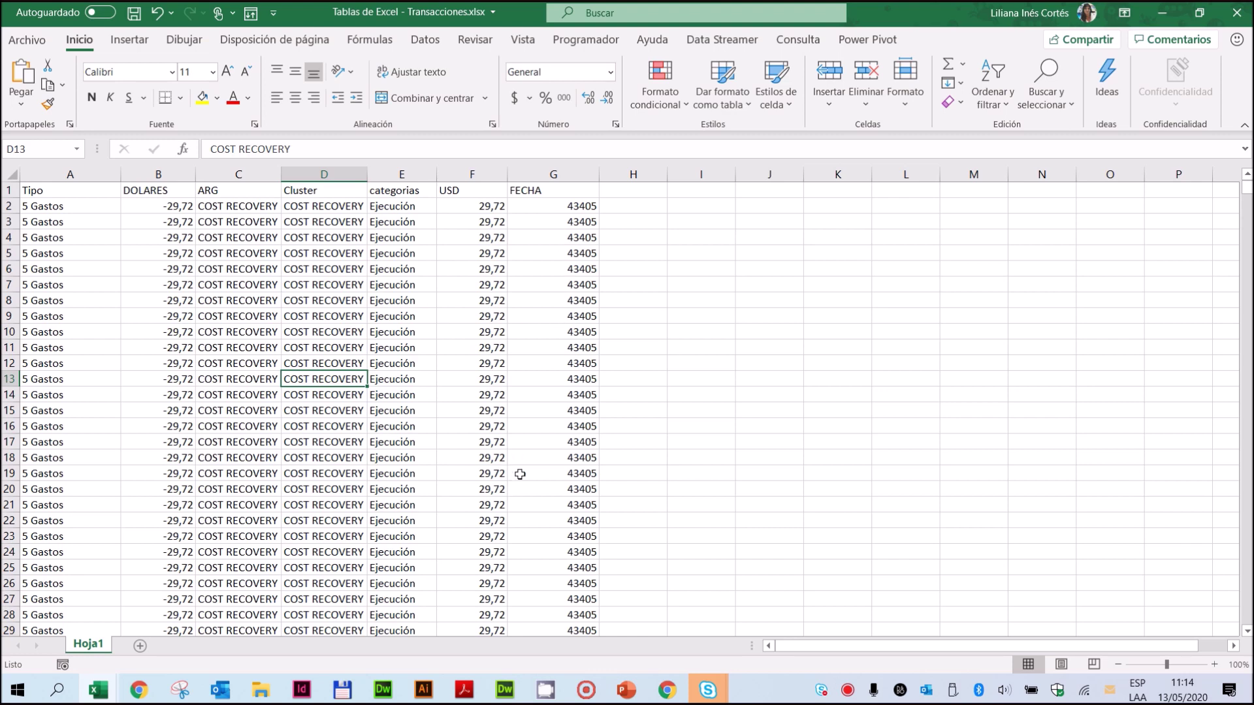
{"action": "scroll", "coordinate": [521, 473], "scroll_direction": "down", "scroll_amount": 15}
{"action": "scroll", "coordinate": [526, 473], "scroll_direction": "up", "scroll_amount": 15}
{"action": "scroll", "coordinate": [486, 425], "scroll_direction": "down", "scroll_amount": 20}
{"action": "scroll", "coordinate": [486, 425], "scroll_direction": "down", "scroll_amount": 10}
{"action": "scroll", "coordinate": [488, 425], "scroll_direction": "up", "scroll_amount": 20}
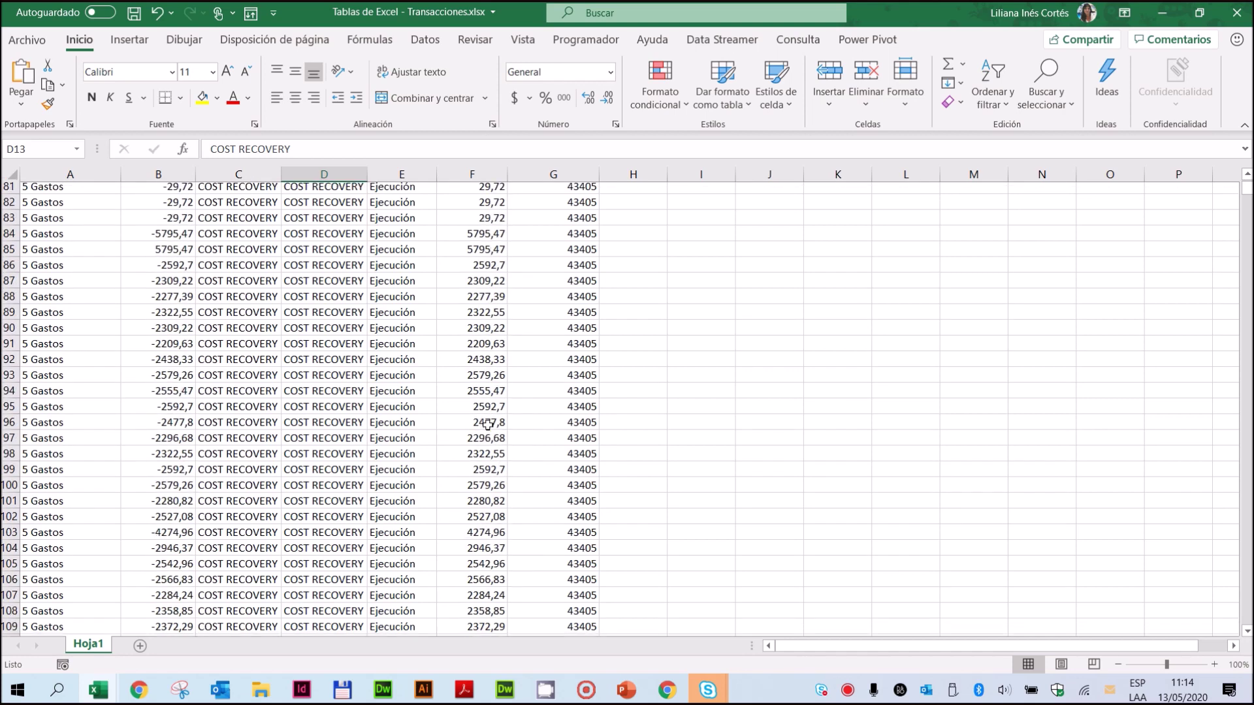
{"action": "scroll", "coordinate": [453, 390], "scroll_direction": "up", "scroll_amount": 5}
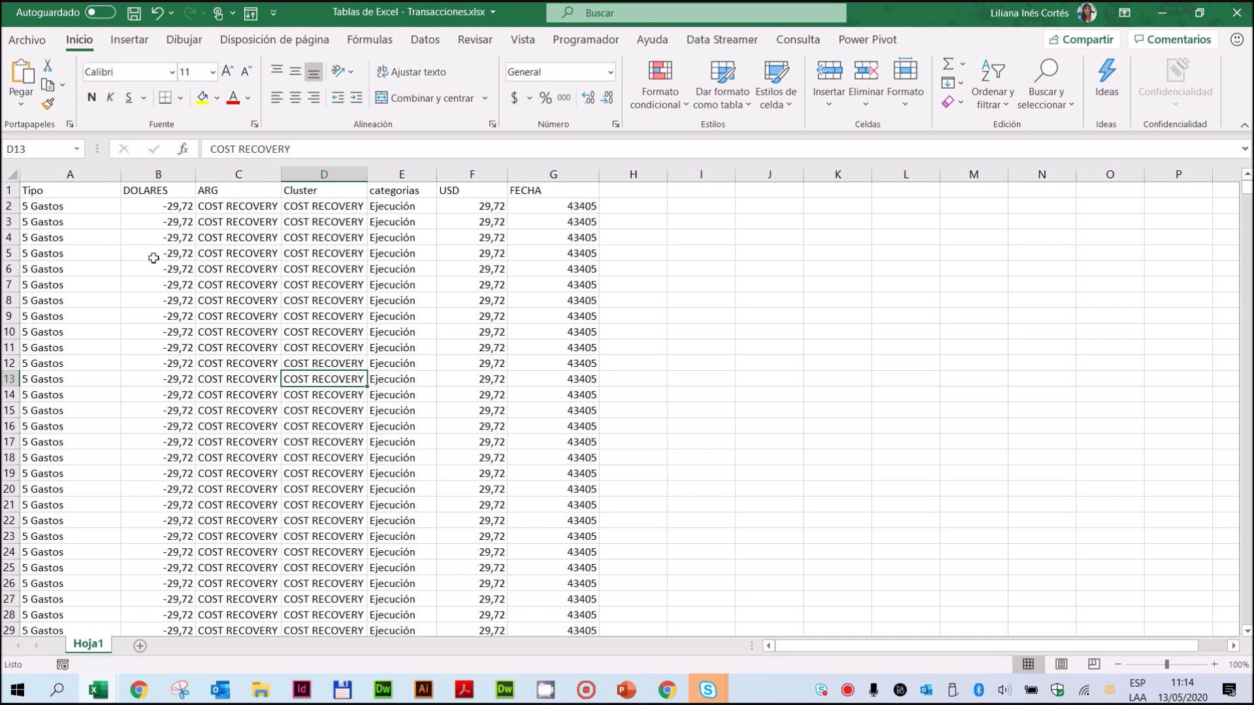
Convert the transaction data in A1:G72145 into a table, keeping the first row as headers
{"action": "left_click", "coordinate": [219, 239]}
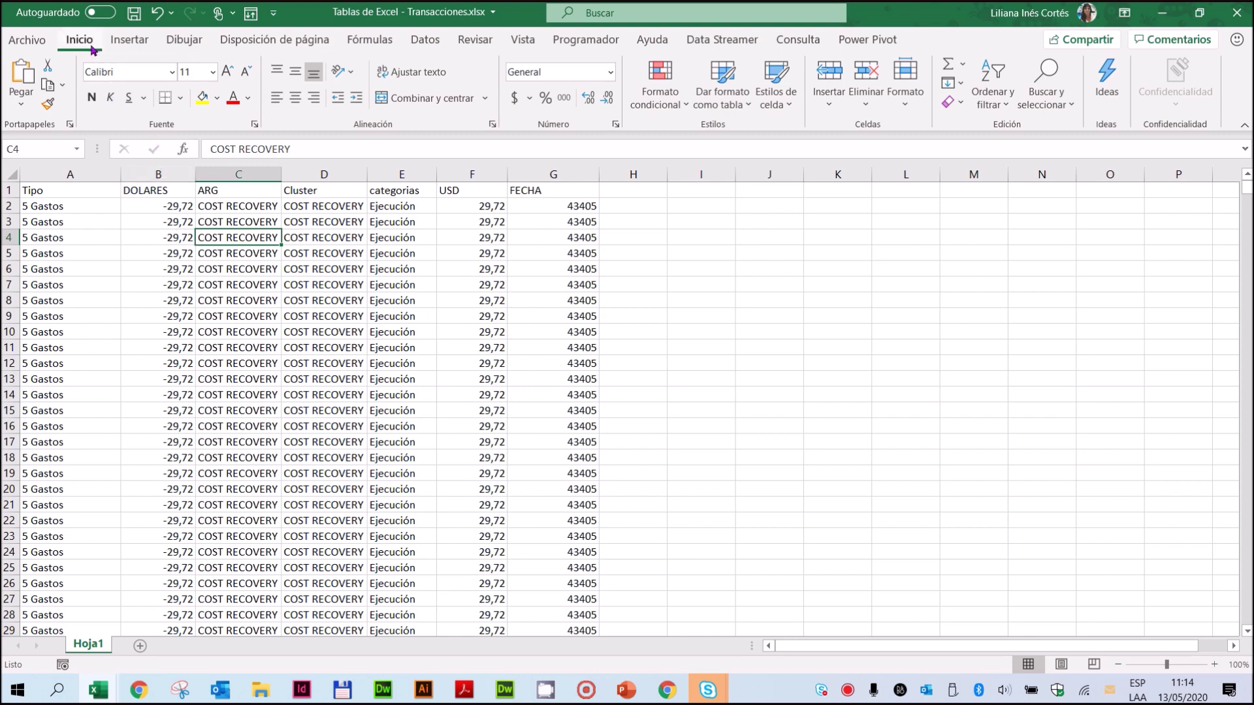
{"action": "left_click", "coordinate": [136, 44]}
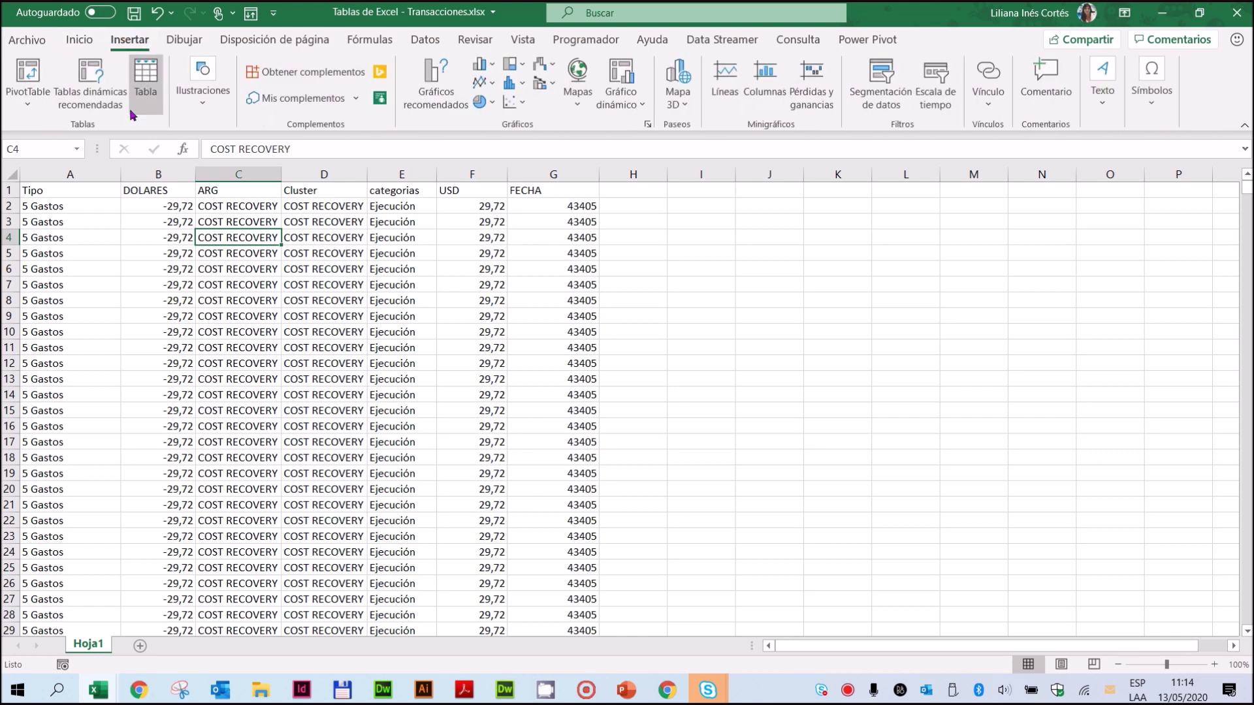
{"action": "left_click_drag", "start_coordinate": [76, 191], "coordinate": [529, 385]}
{"action": "left_click", "coordinate": [342, 302]}
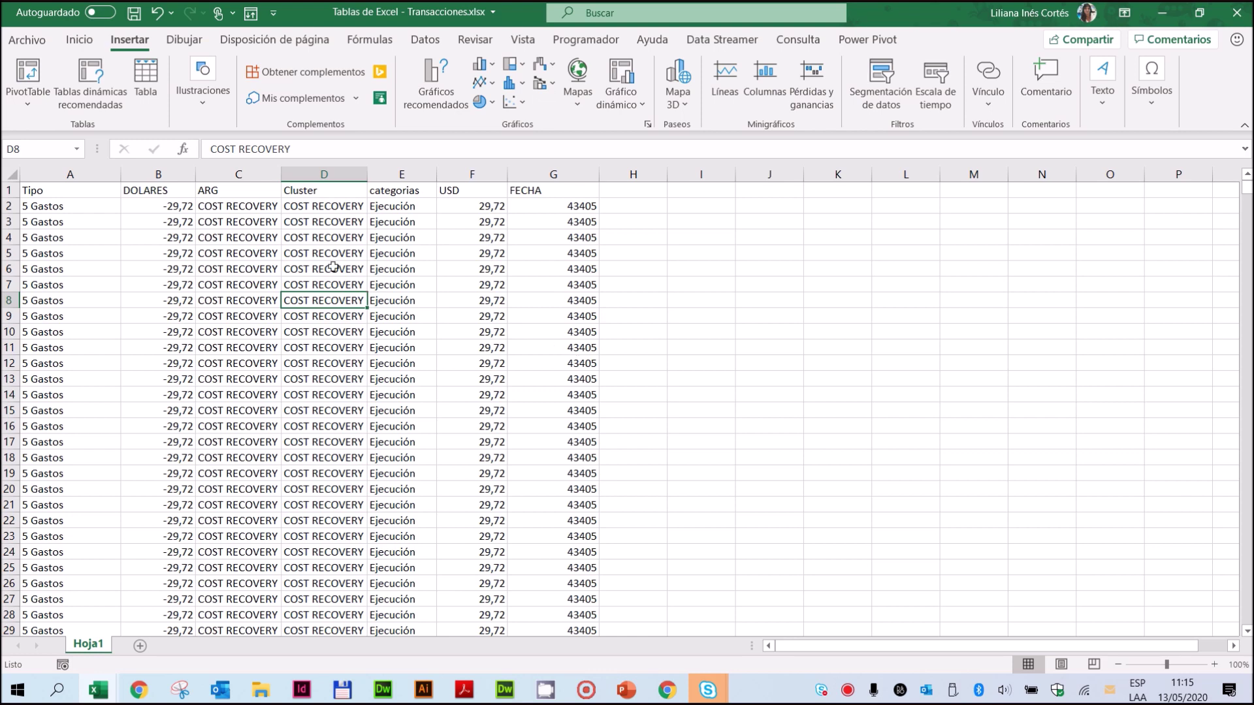
{"action": "left_click", "coordinate": [7, 172]}
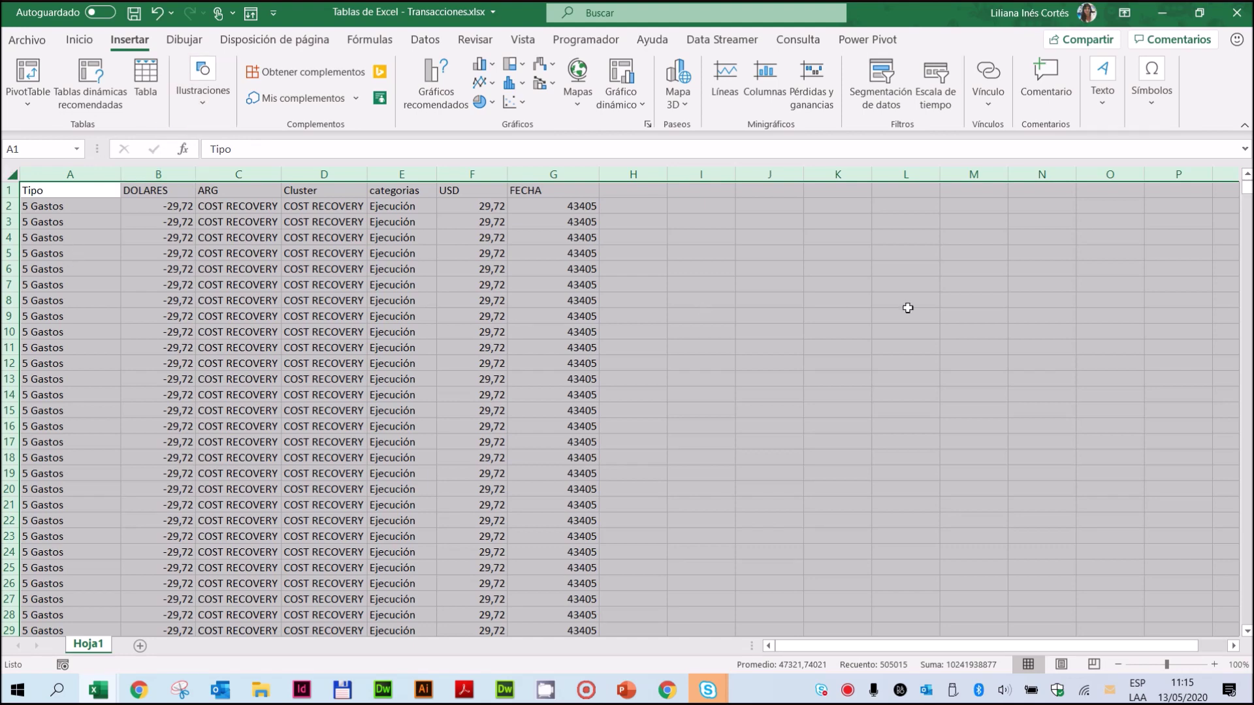
{"action": "scroll", "coordinate": [632, 316], "scroll_direction": "down", "scroll_amount": 10}
{"action": "scroll", "coordinate": [633, 316], "scroll_direction": "up", "scroll_amount": 10}
{"action": "left_click", "coordinate": [305, 259]}
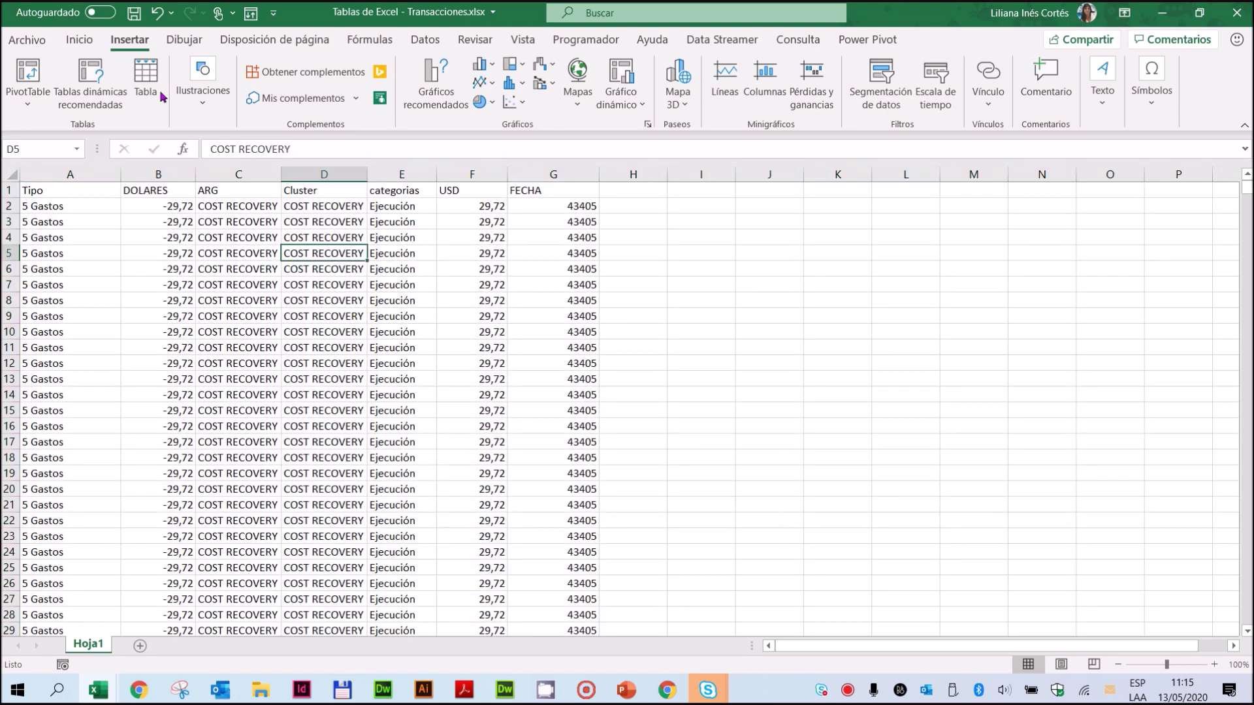
{"action": "left_click", "coordinate": [138, 80]}
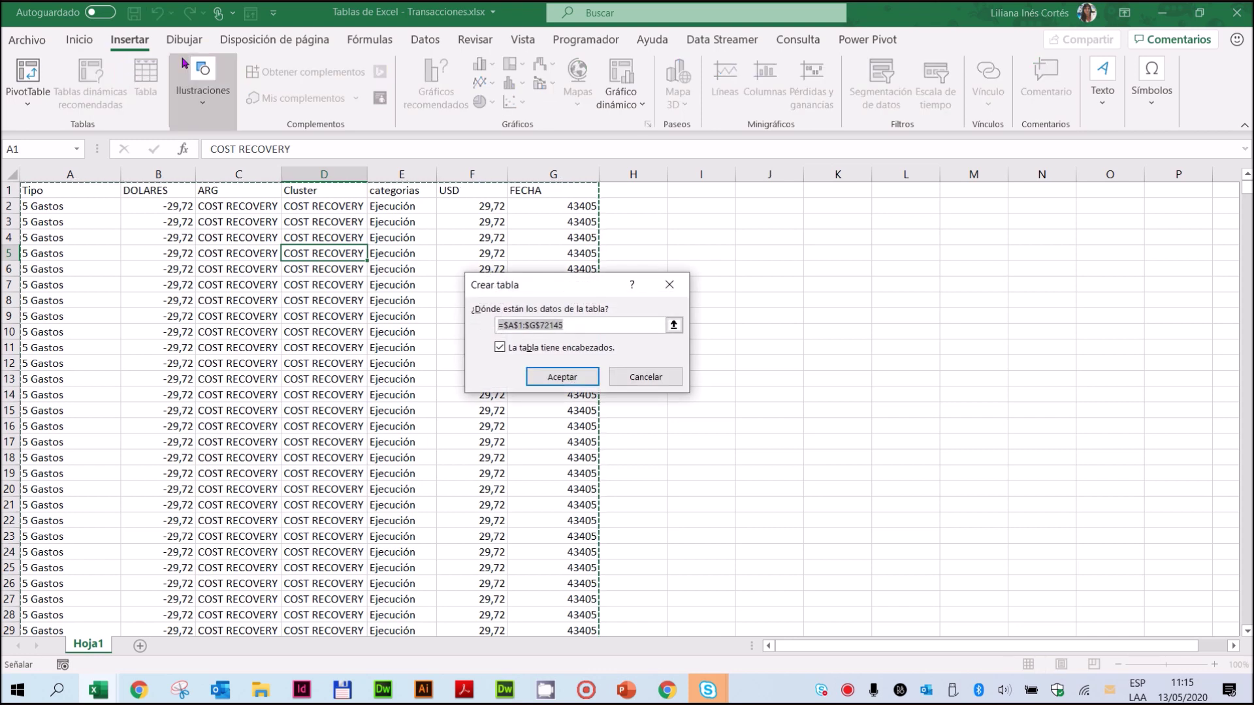
{"action": "left_click_drag", "start_coordinate": [583, 288], "coordinate": [829, 211]}
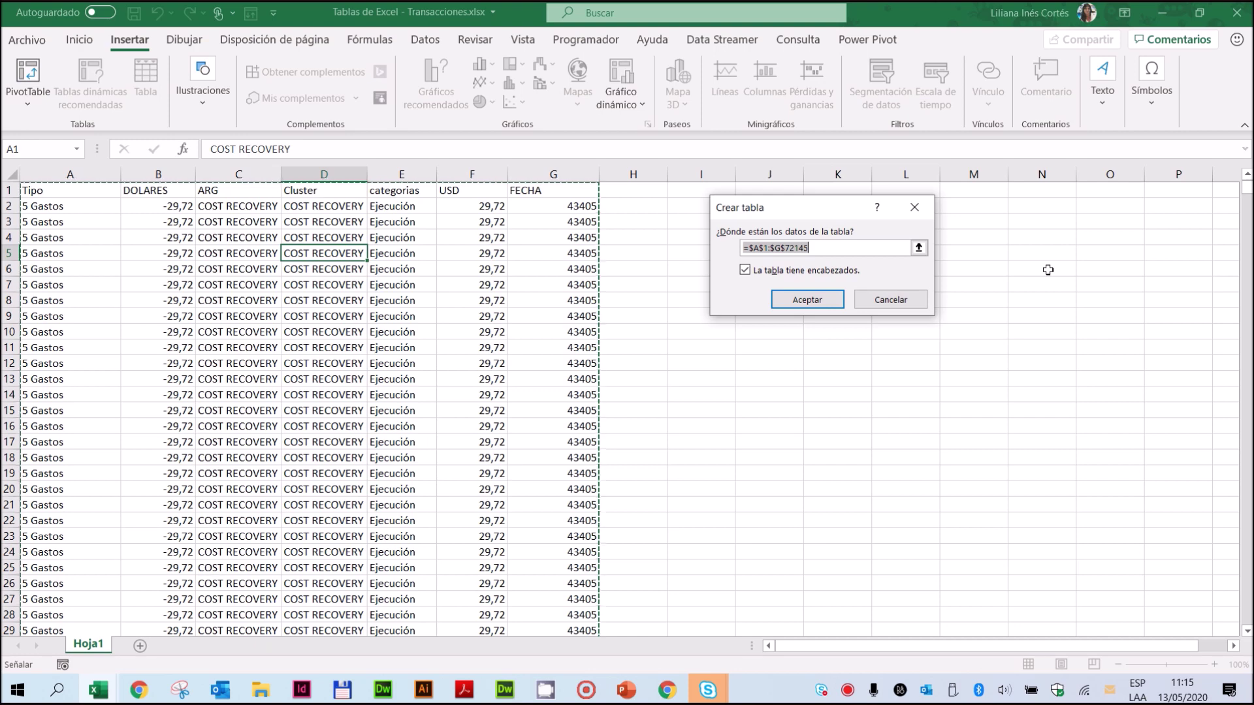
{"action": "left_click", "coordinate": [806, 298]}
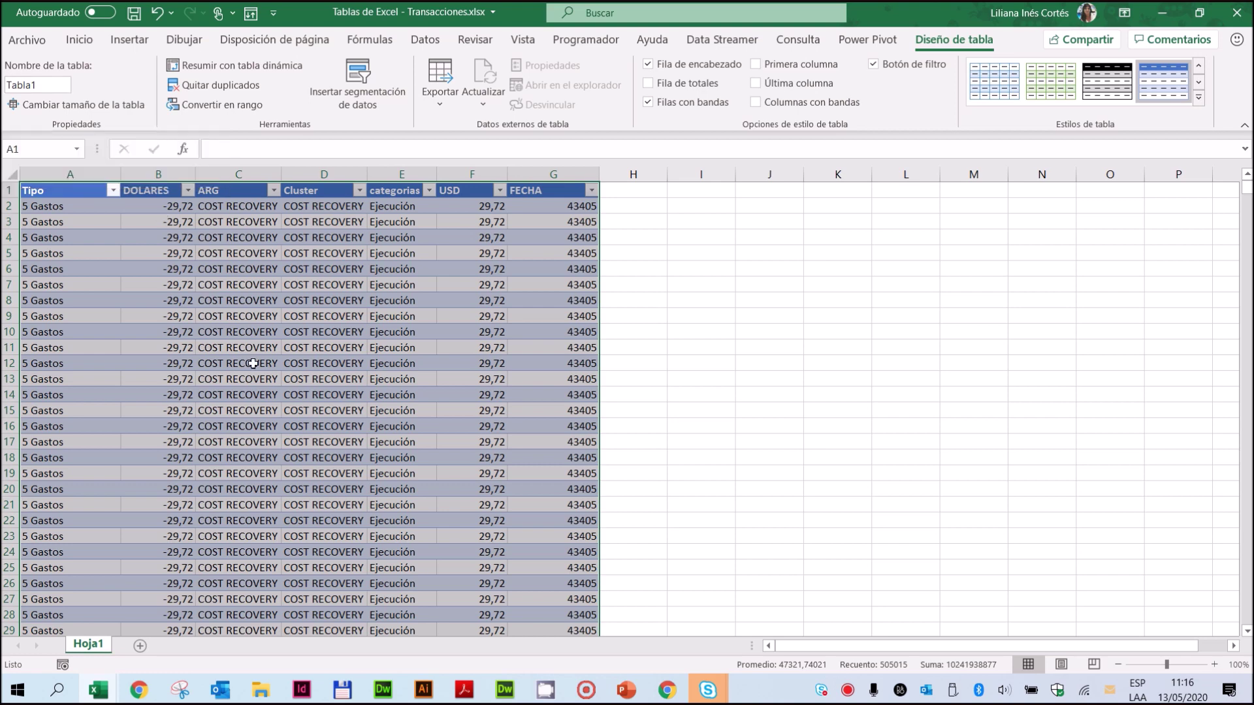
Rename the new transactions table as Tabla_Transacciones
{"action": "left_click", "coordinate": [50, 90]}
{"action": "left_click", "coordinate": [32, 85]}
{"action": "type", "text": "_Transacciones"}
{"action": "key", "text": "Return"}
Apply the Fecha corta number format to the data in the table's FECHA column
{"action": "left_click", "coordinate": [552, 183]}
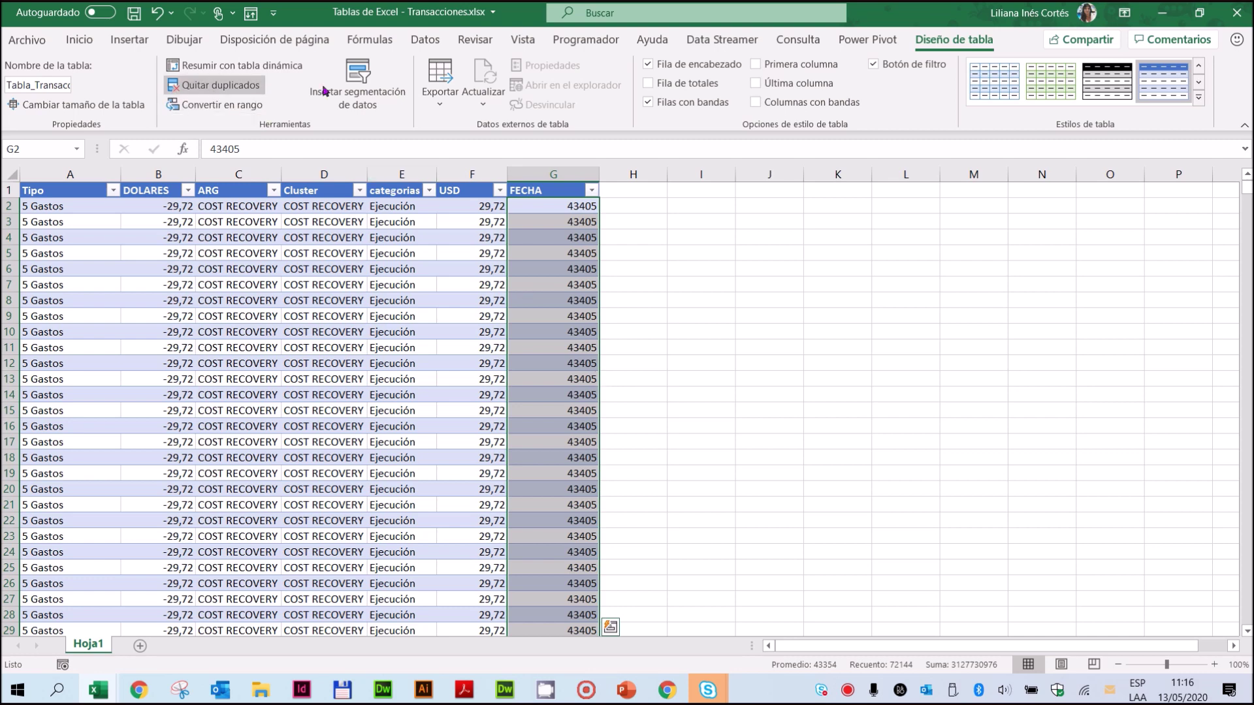
{"action": "left_click", "coordinate": [80, 41]}
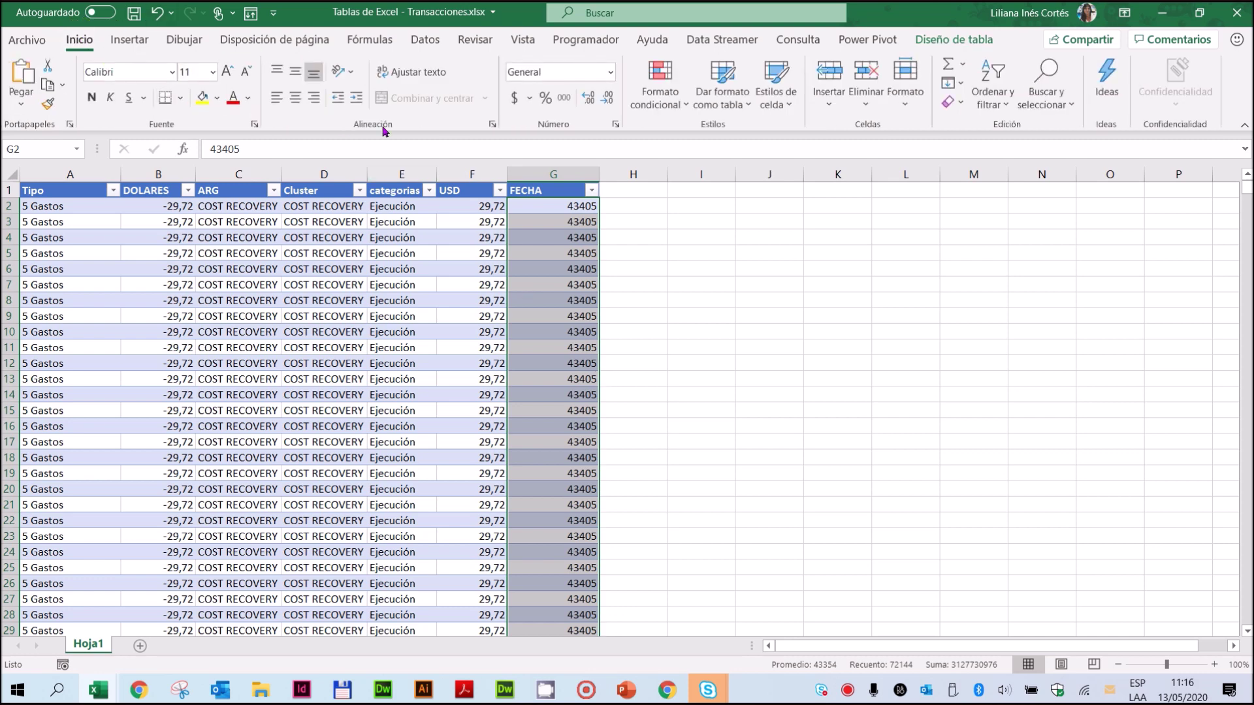
{"action": "left_click", "coordinate": [610, 72]}
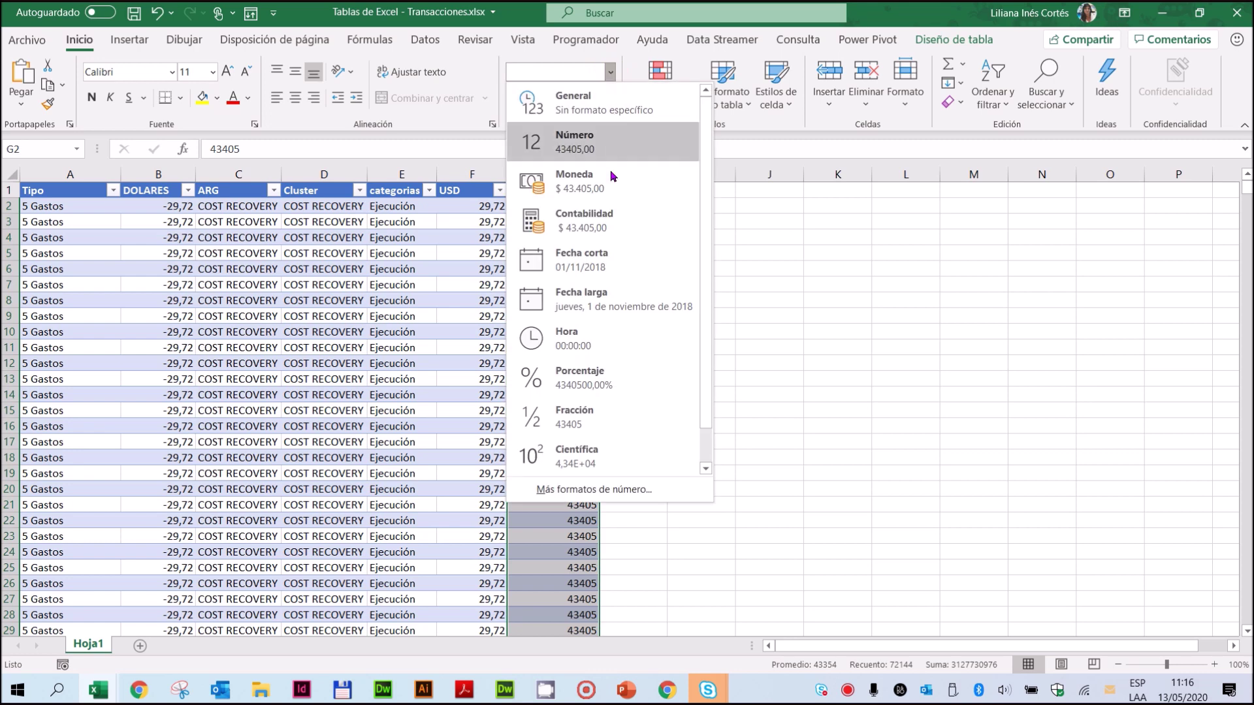
{"action": "left_click", "coordinate": [598, 260]}
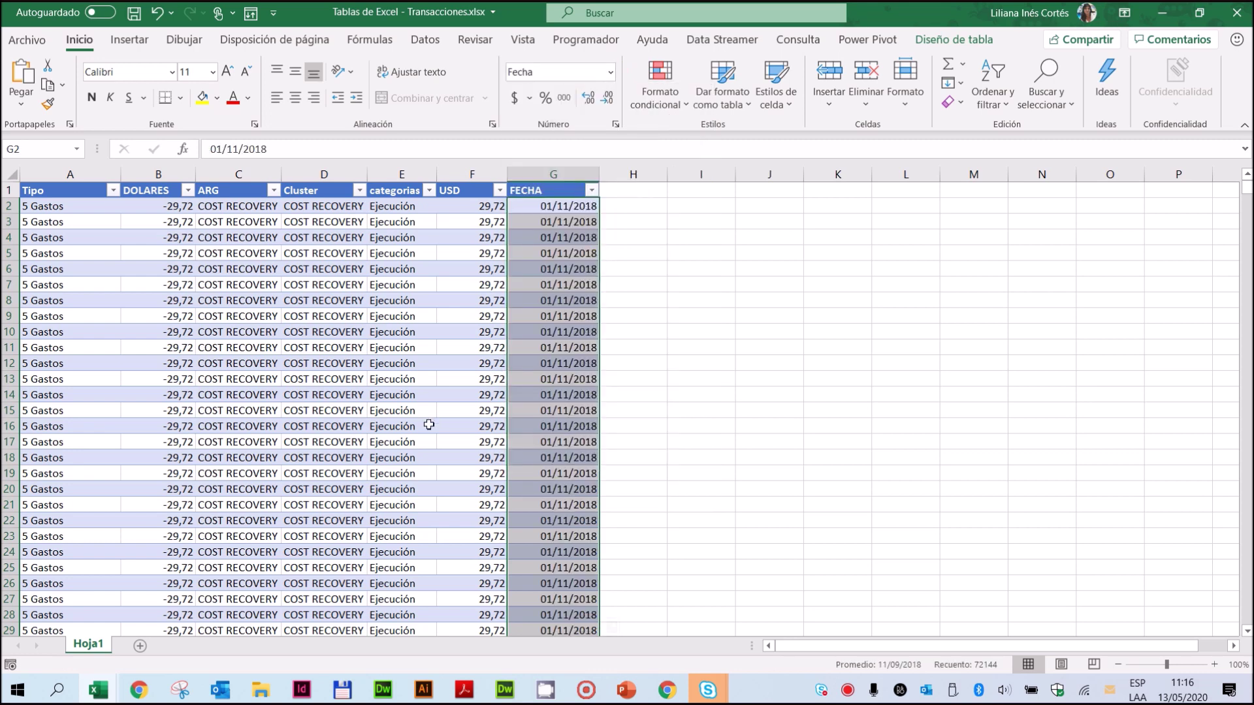
{"action": "left_click", "coordinate": [308, 431]}
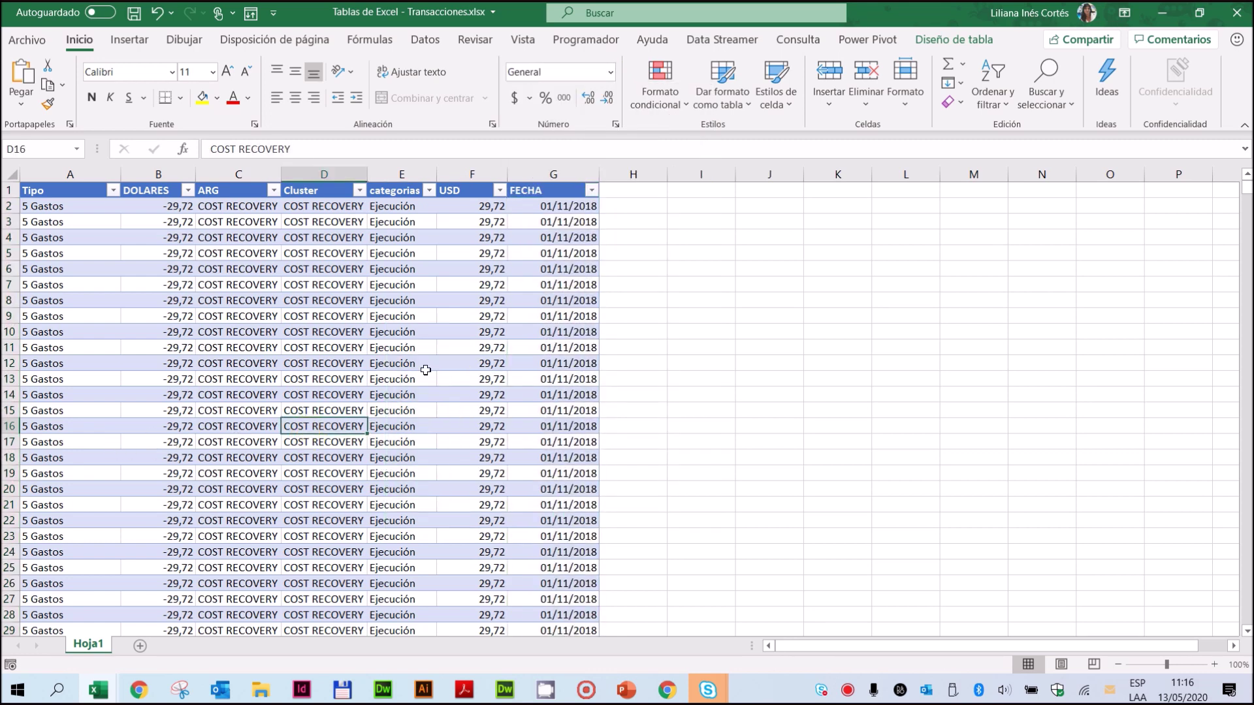
Examine the values offered by the categorias column's filter, keeping all of them selected
{"action": "left_click", "coordinate": [49, 207]}
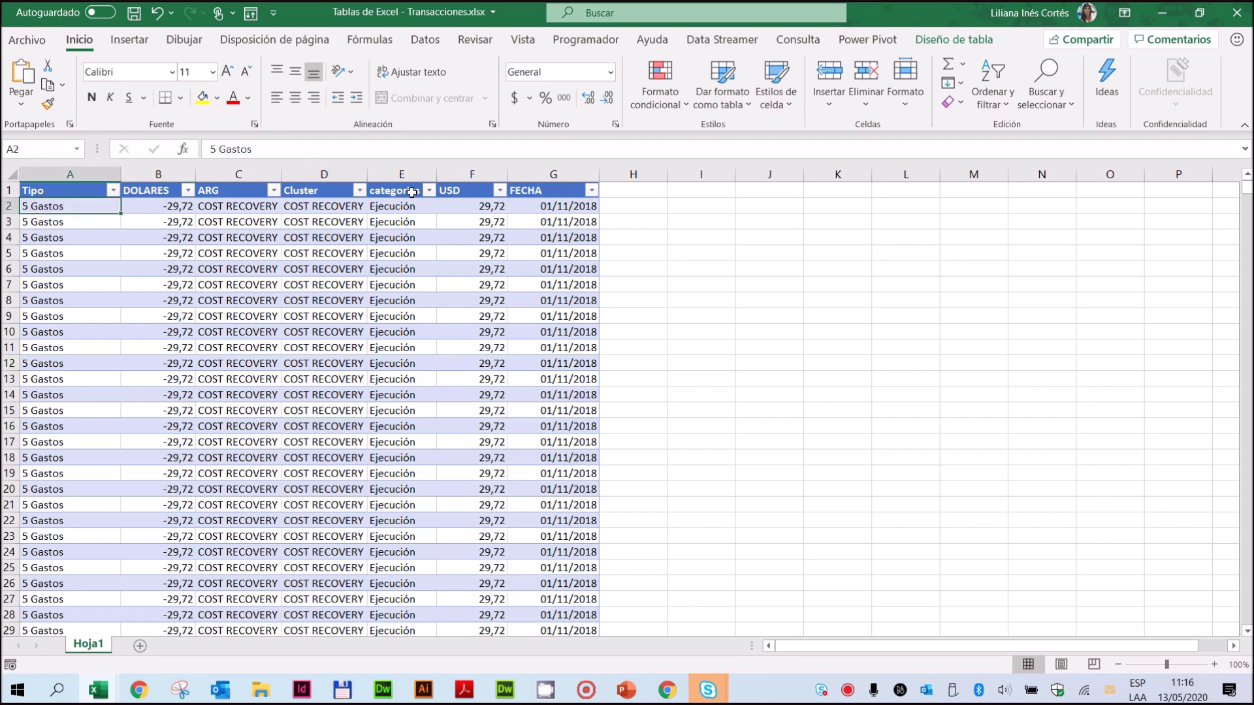
{"action": "left_click", "coordinate": [429, 191]}
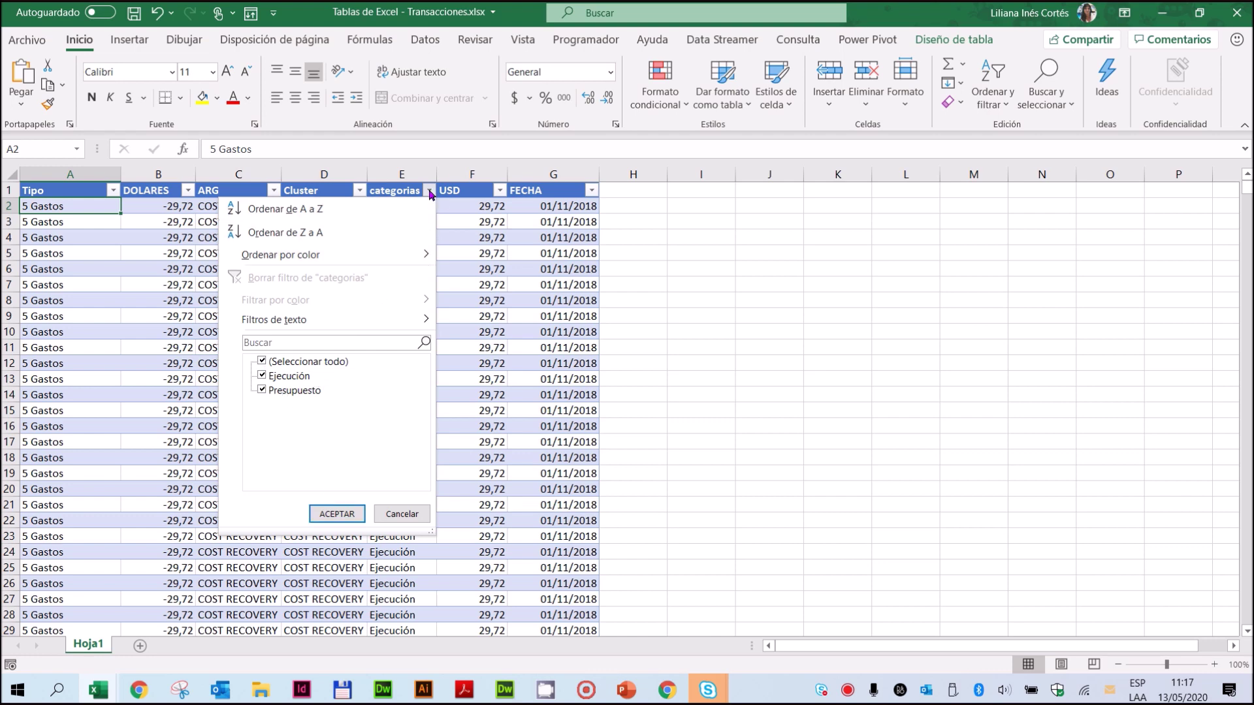
{"action": "left_click", "coordinate": [337, 514]}
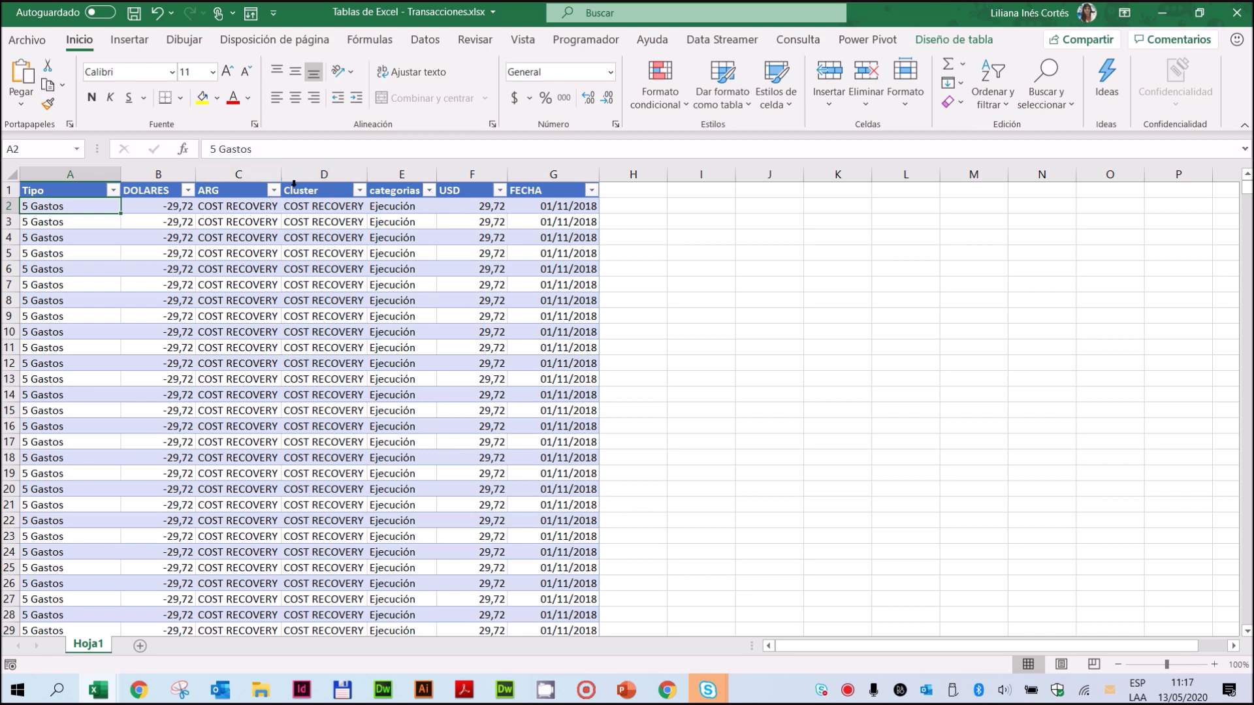
Widen the ARG column to over twice its width and review the Cluster column's filter values, keeping all selected
{"action": "left_click_drag", "start_coordinate": [285, 175], "coordinate": [416, 173]}
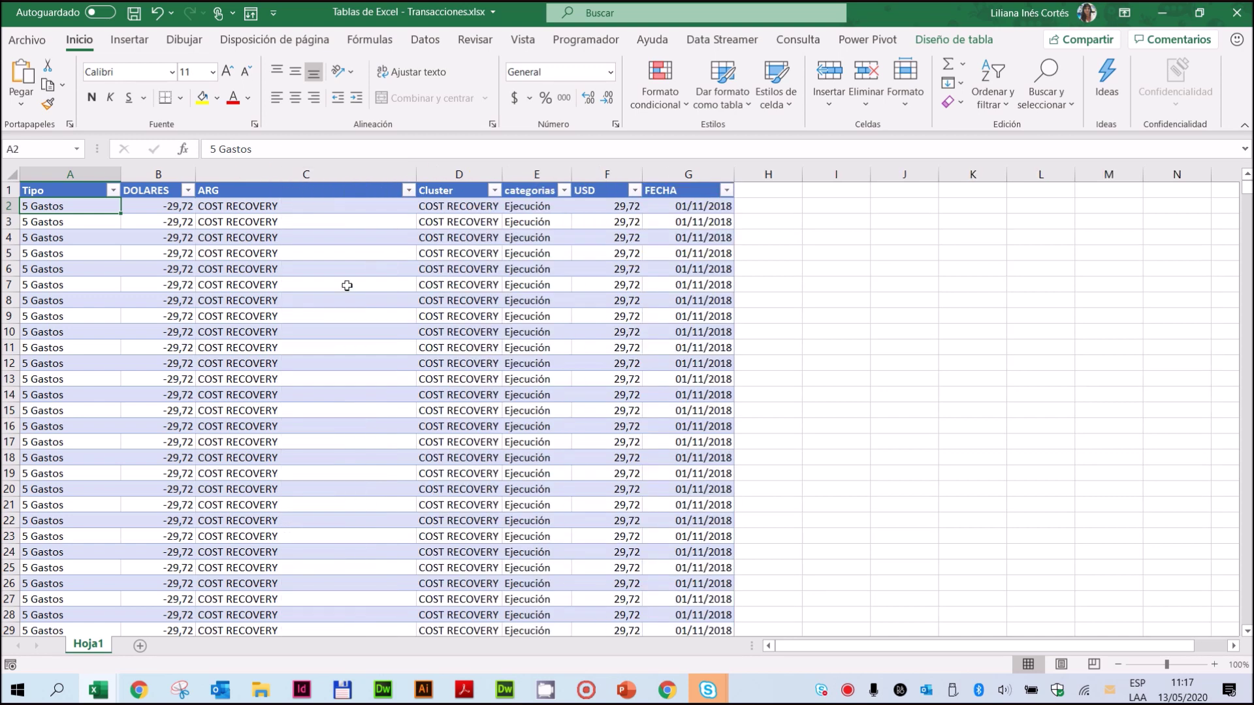
{"action": "left_click", "coordinate": [494, 190]}
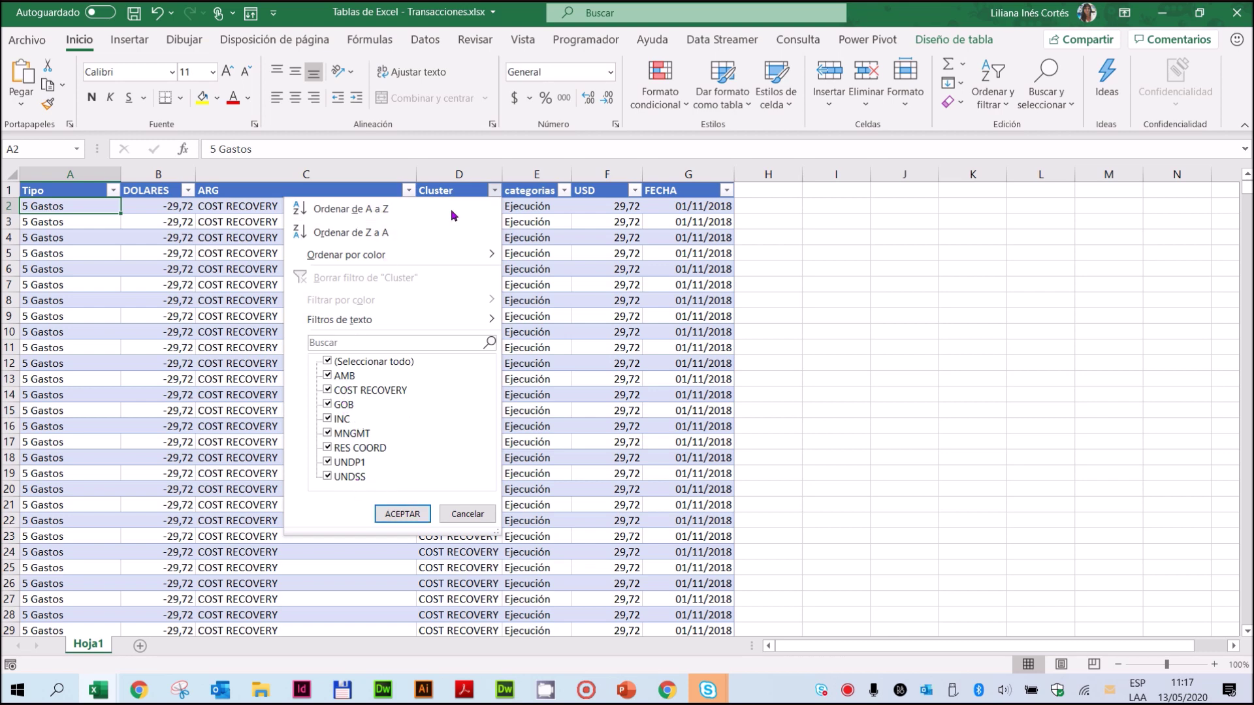
{"action": "left_click", "coordinate": [418, 510]}
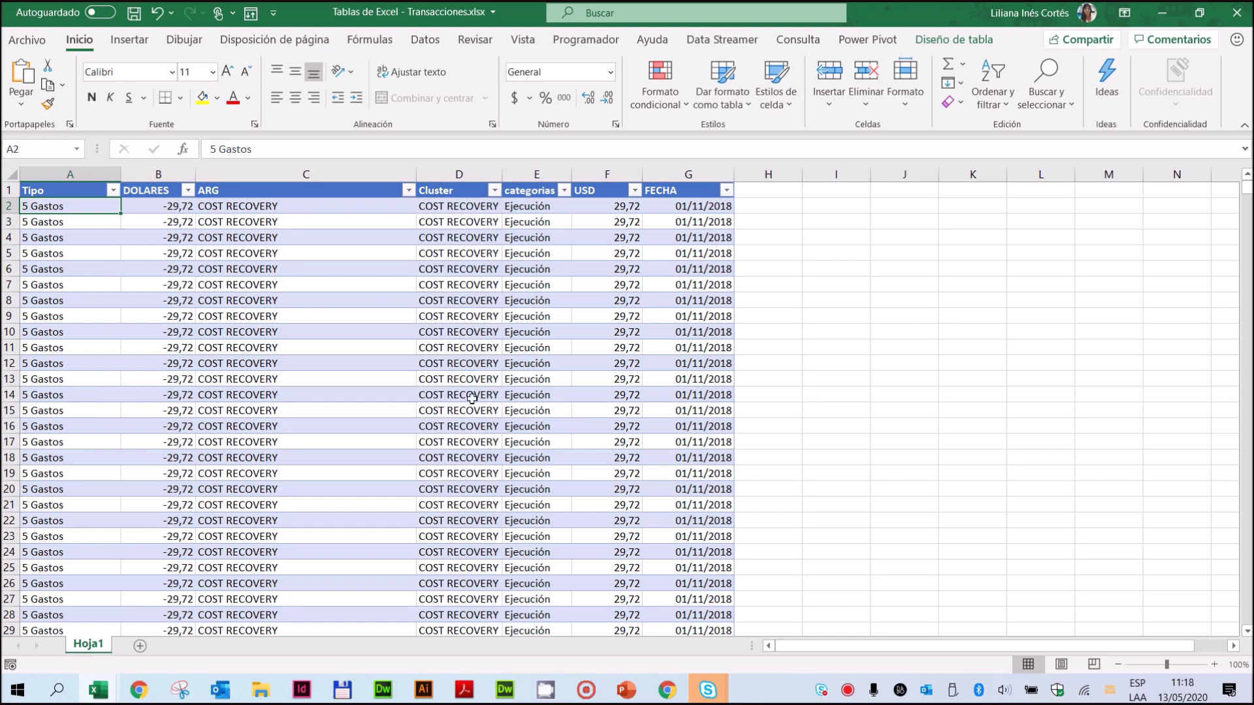
Examine the distinct entries available in the filter list of the Cluster column
{"action": "left_click", "coordinate": [494, 191]}
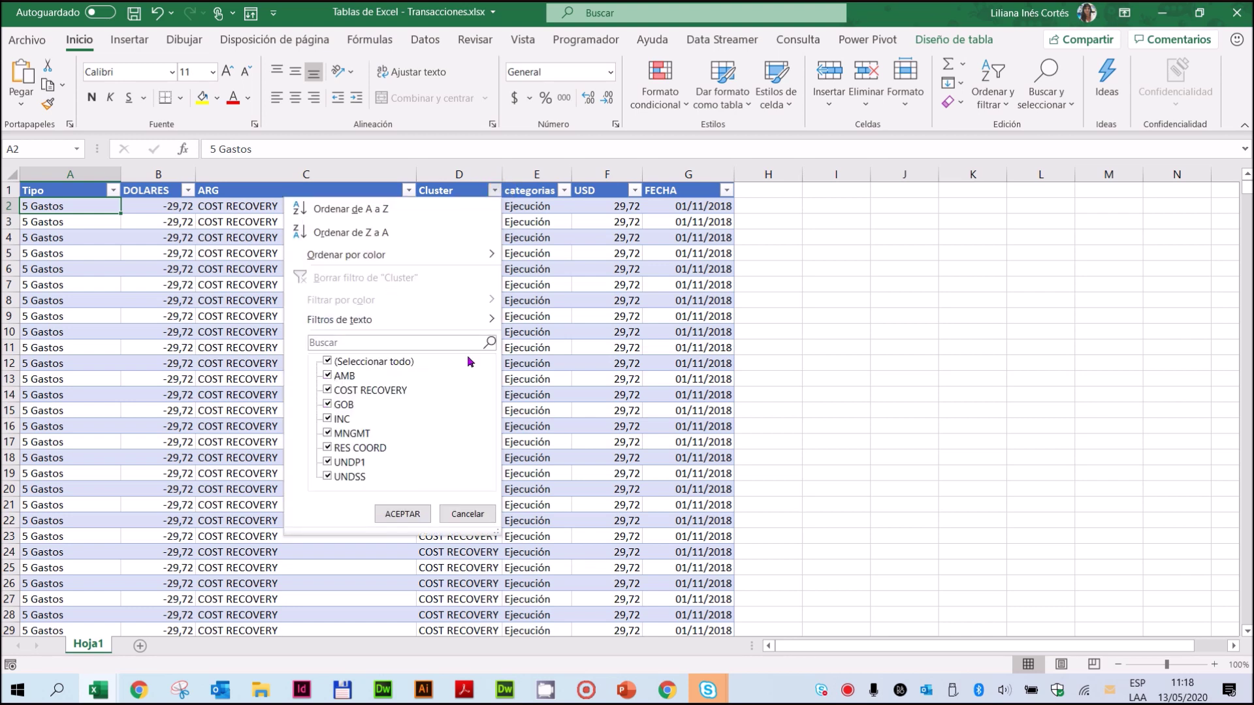
{"action": "left_click", "coordinate": [540, 356]}
{"action": "left_click", "coordinate": [604, 211]}
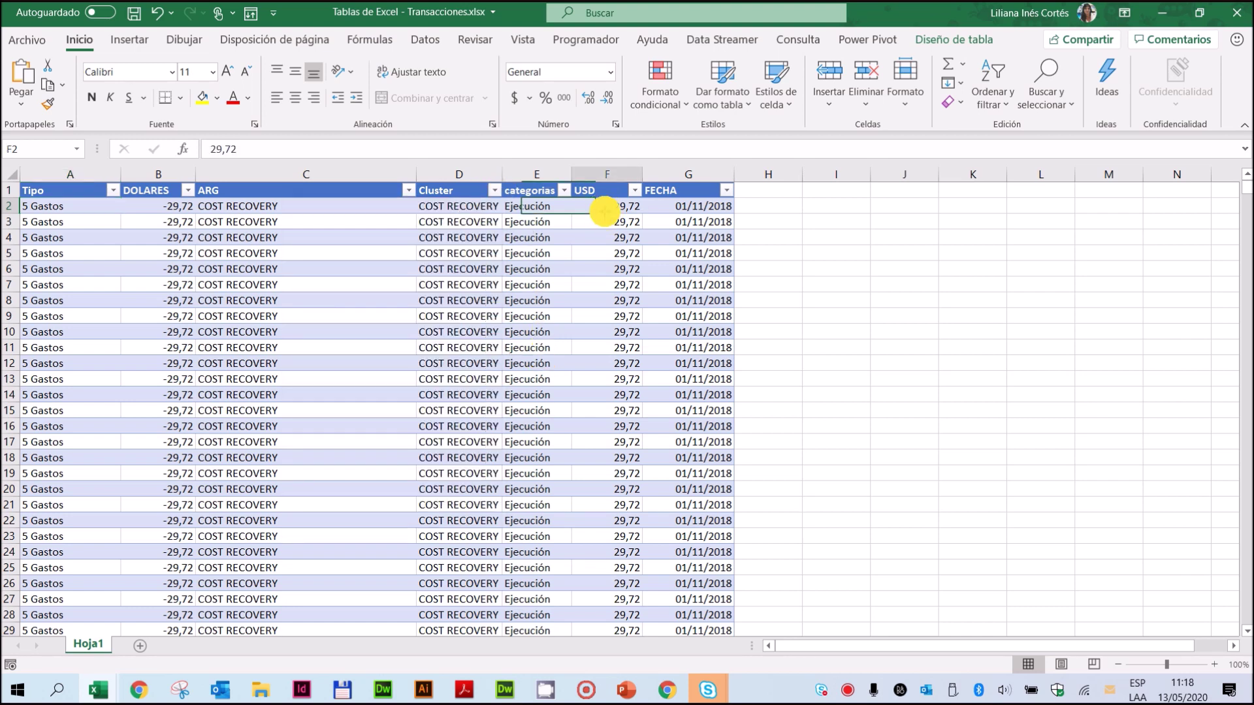
{"action": "left_click", "coordinate": [495, 191]}
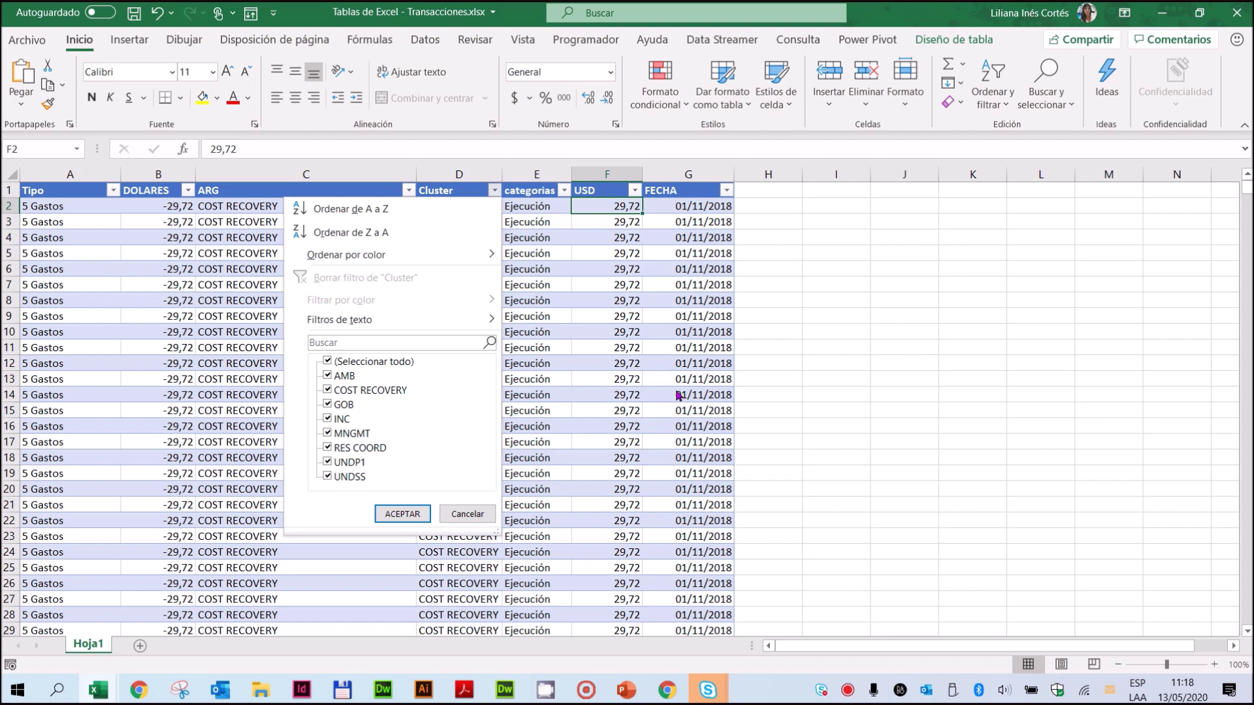
{"action": "left_click", "coordinate": [550, 292]}
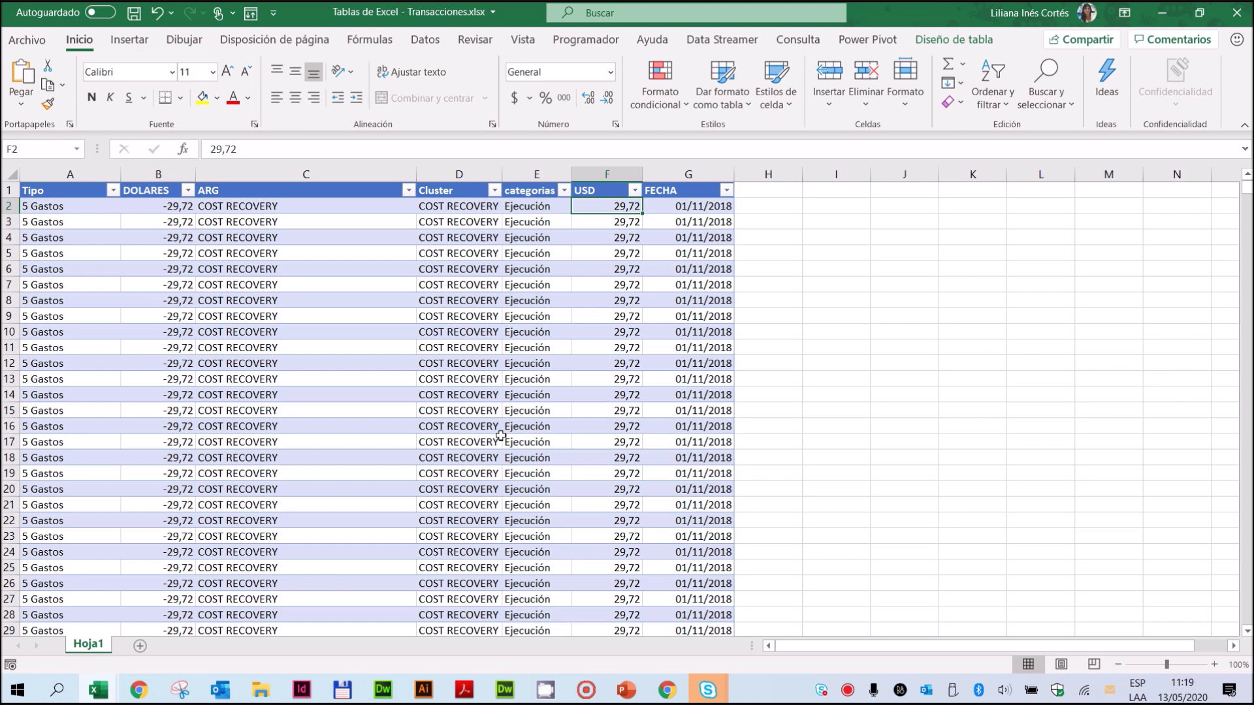
Create a PivotTable from Tabla_Transacciones on a new worksheet
{"action": "left_click", "coordinate": [464, 366]}
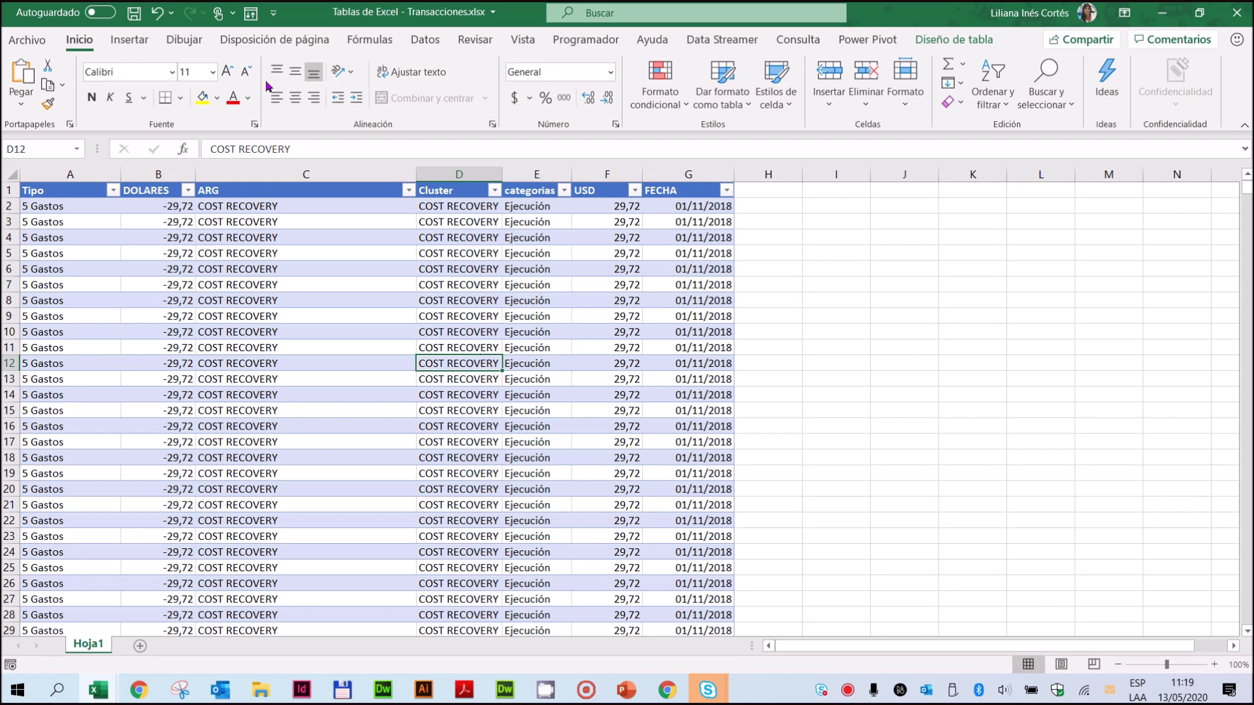
{"action": "left_click", "coordinate": [133, 42]}
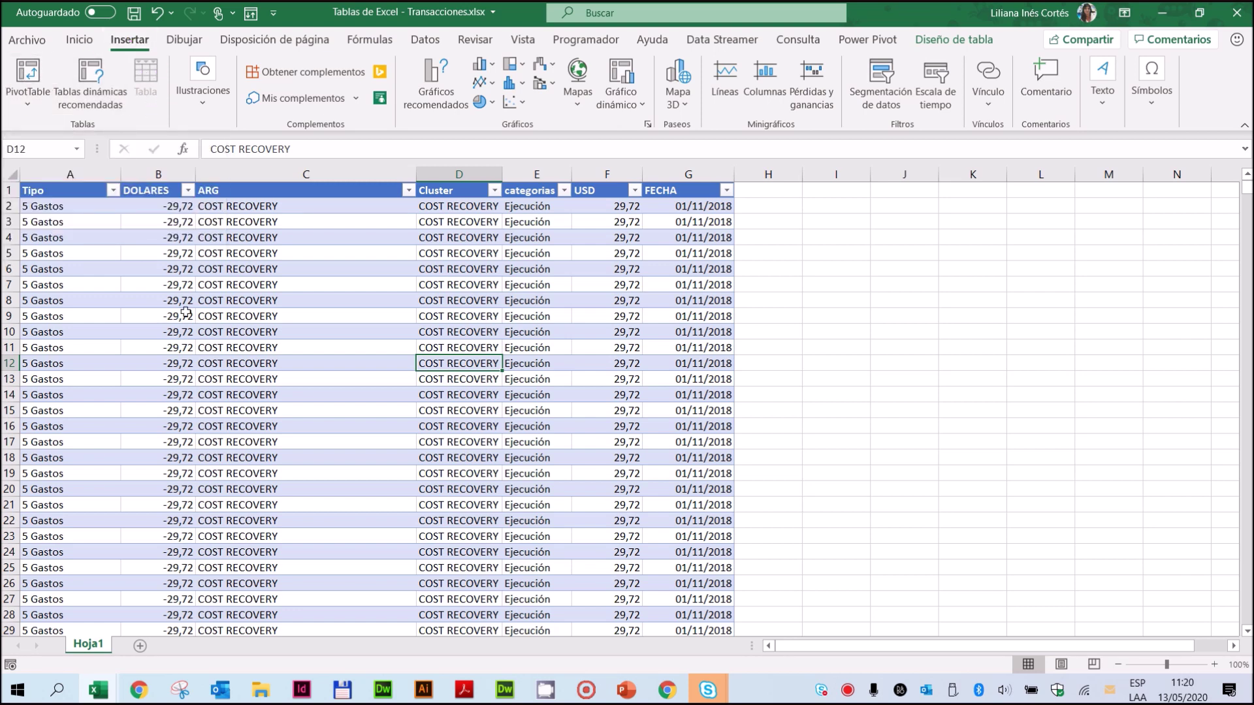
{"action": "left_click", "coordinate": [24, 83]}
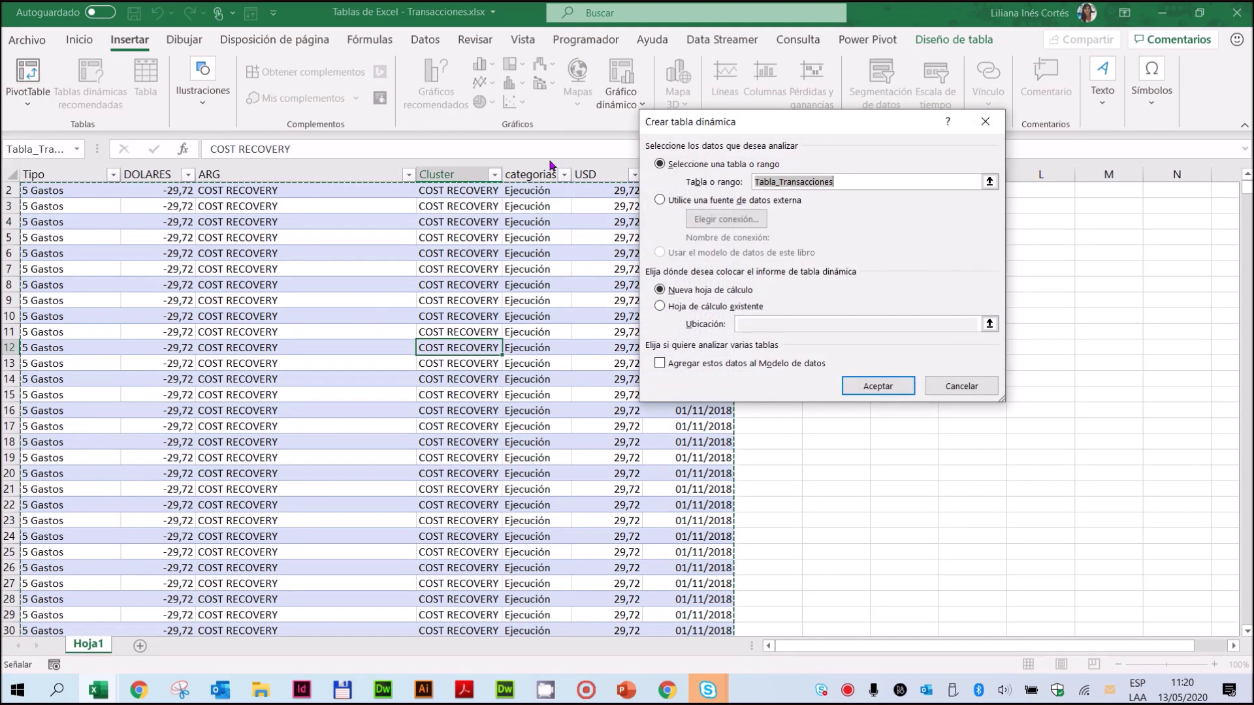
{"action": "left_click_drag", "start_coordinate": [776, 124], "coordinate": [378, 233]}
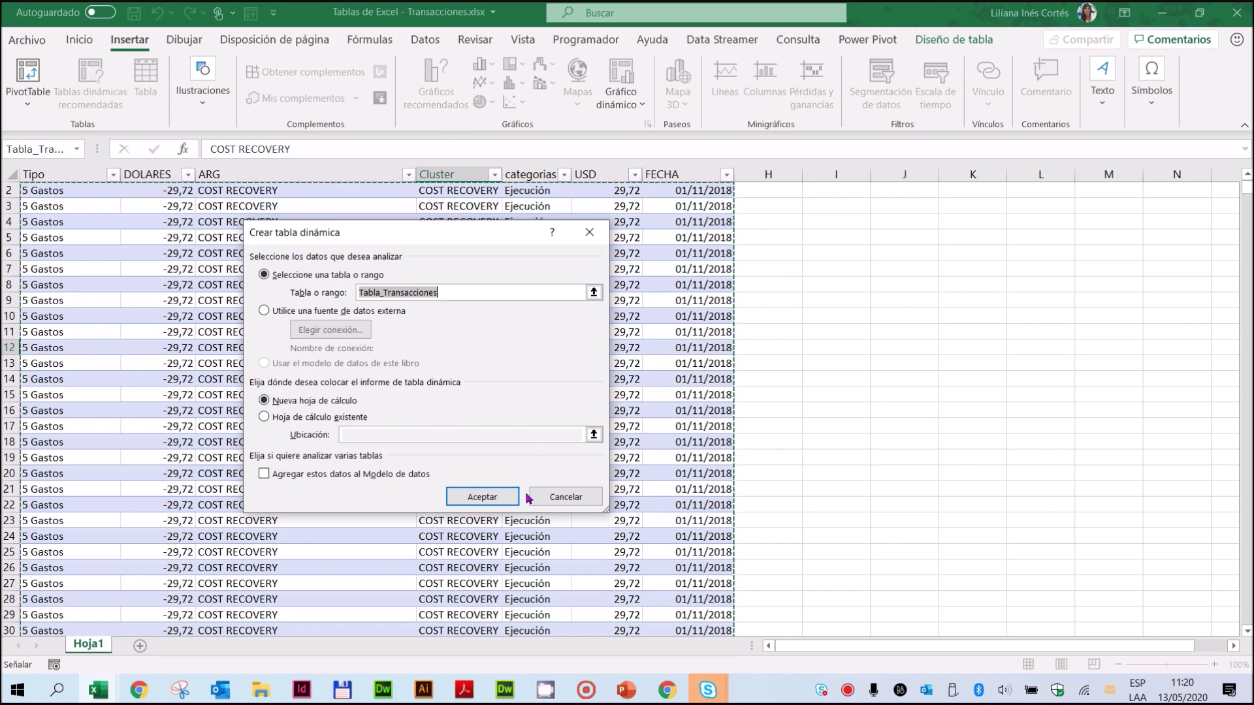
{"action": "left_click", "coordinate": [474, 501]}
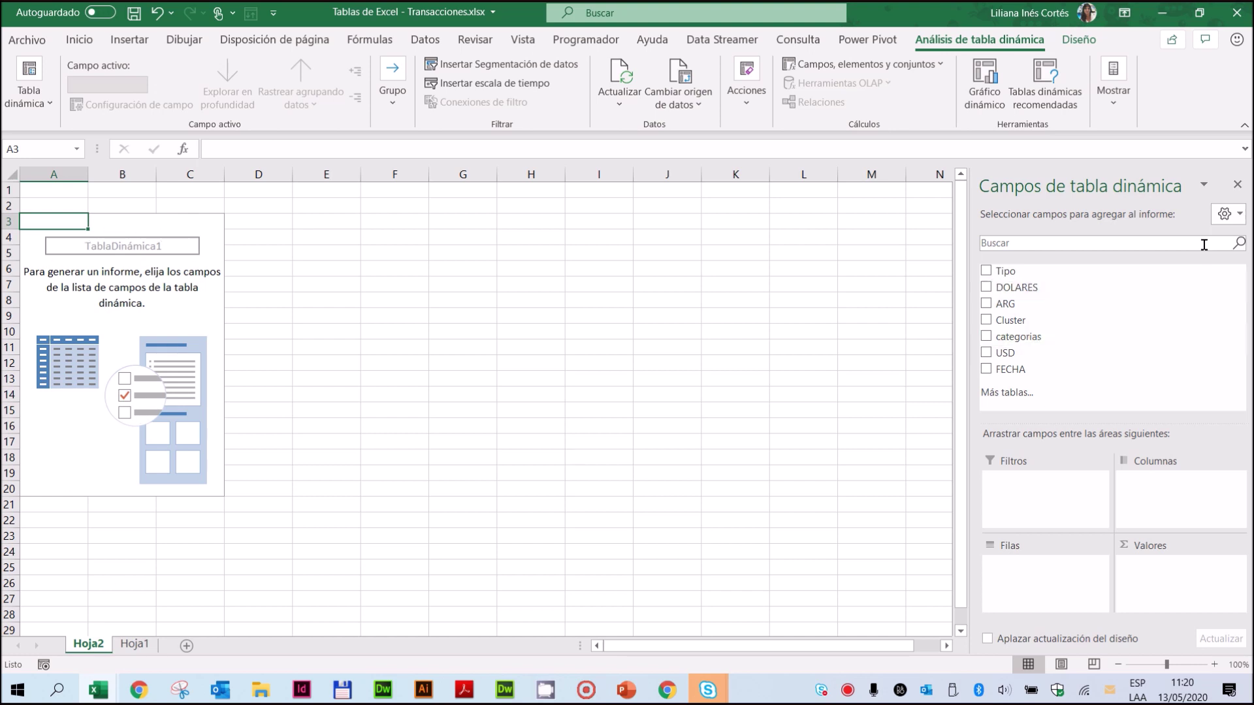
Widen the PivotTable field pane and reselect the empty pivot report on Hoja2
{"action": "left_click_drag", "start_coordinate": [970, 585], "coordinate": [766, 583]}
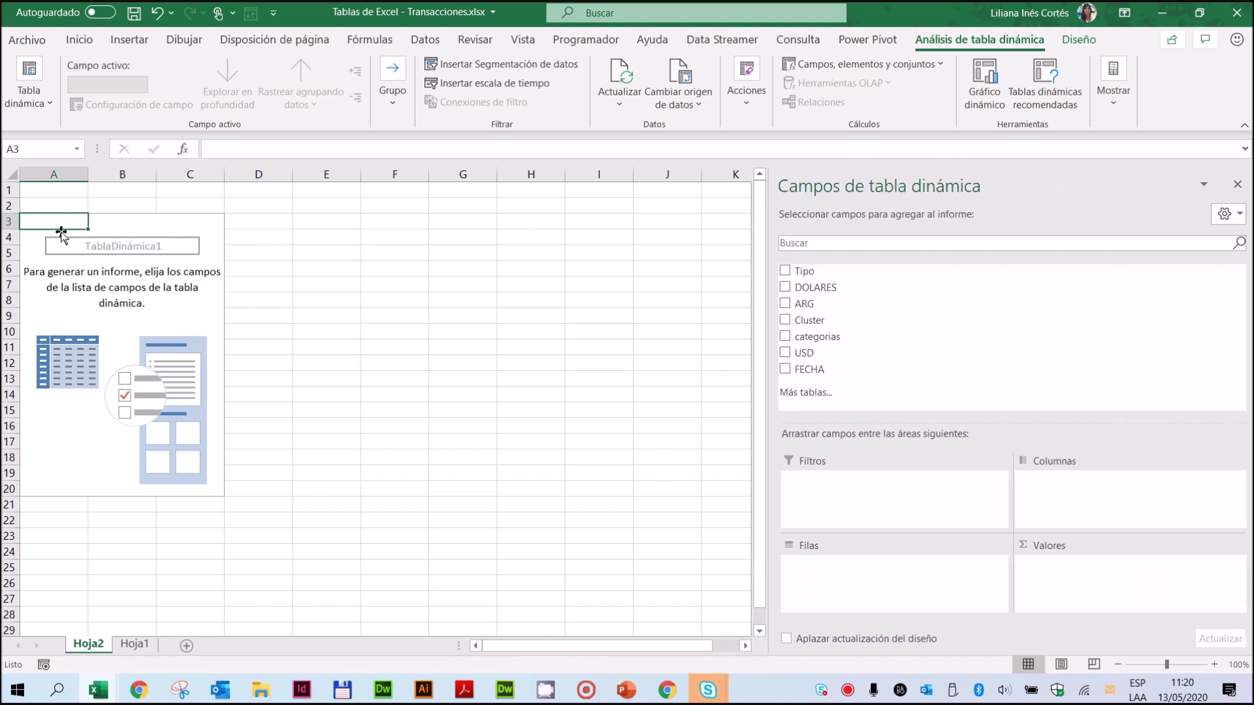
{"action": "left_click", "coordinate": [384, 286]}
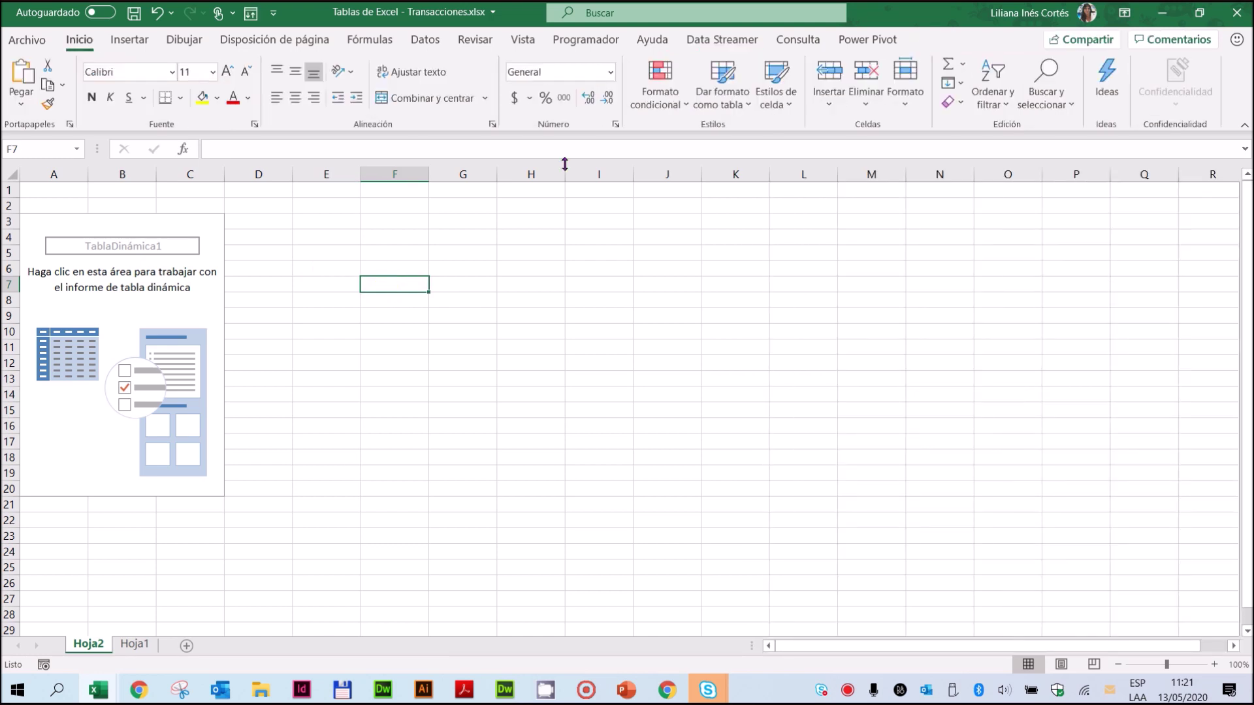
{"action": "left_click", "coordinate": [108, 280]}
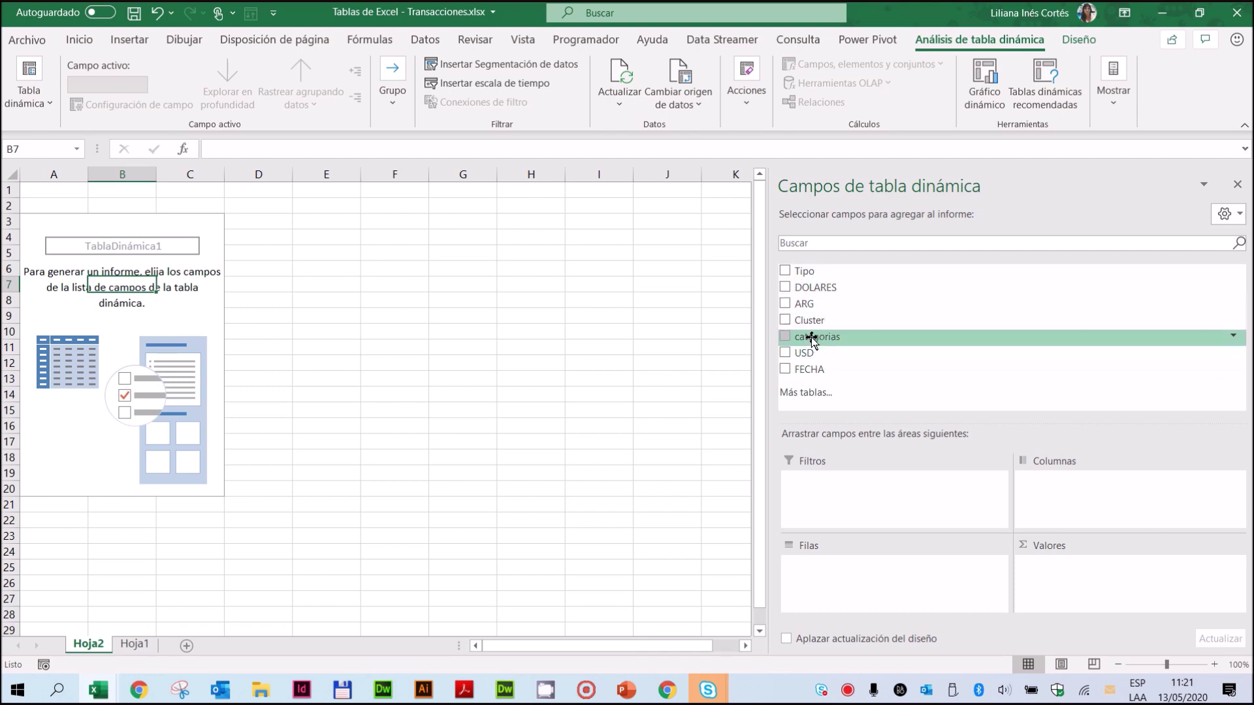
Check the source columns on Hoja1 and, in the pivot table on Hoja2, place Cluster in the rows and USD in the values
{"action": "left_click", "coordinate": [135, 644]}
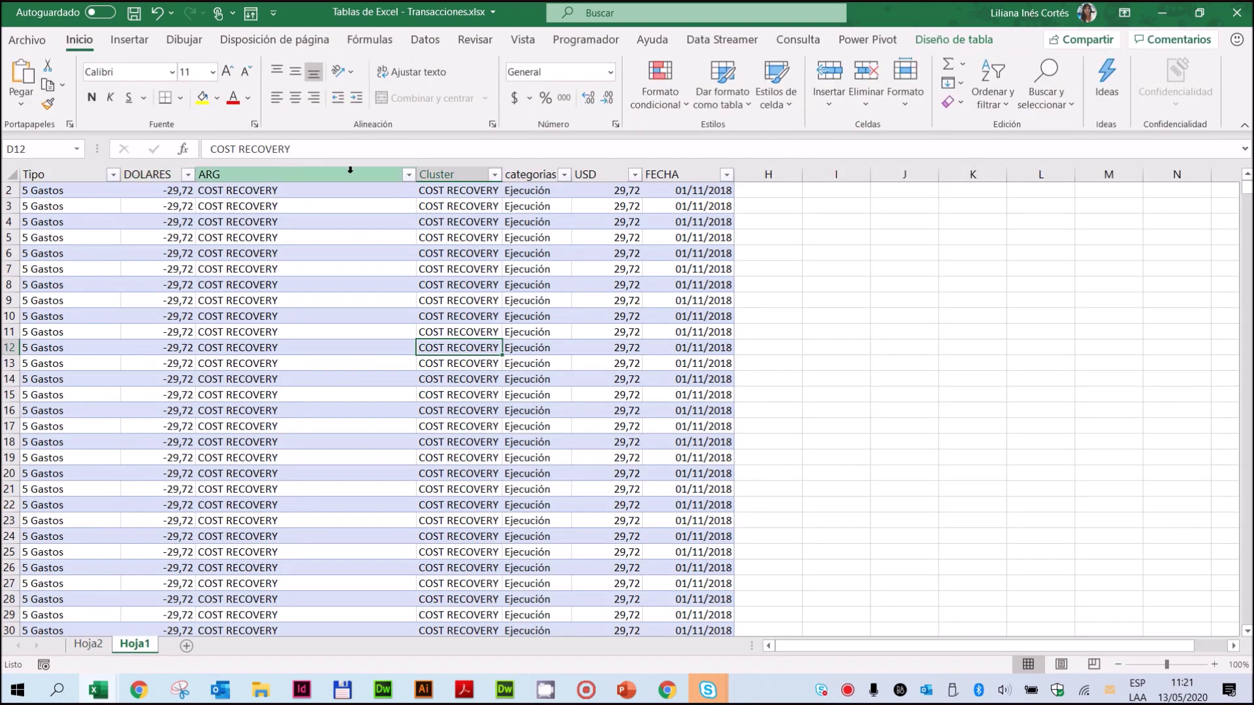
{"action": "left_click", "coordinate": [88, 645]}
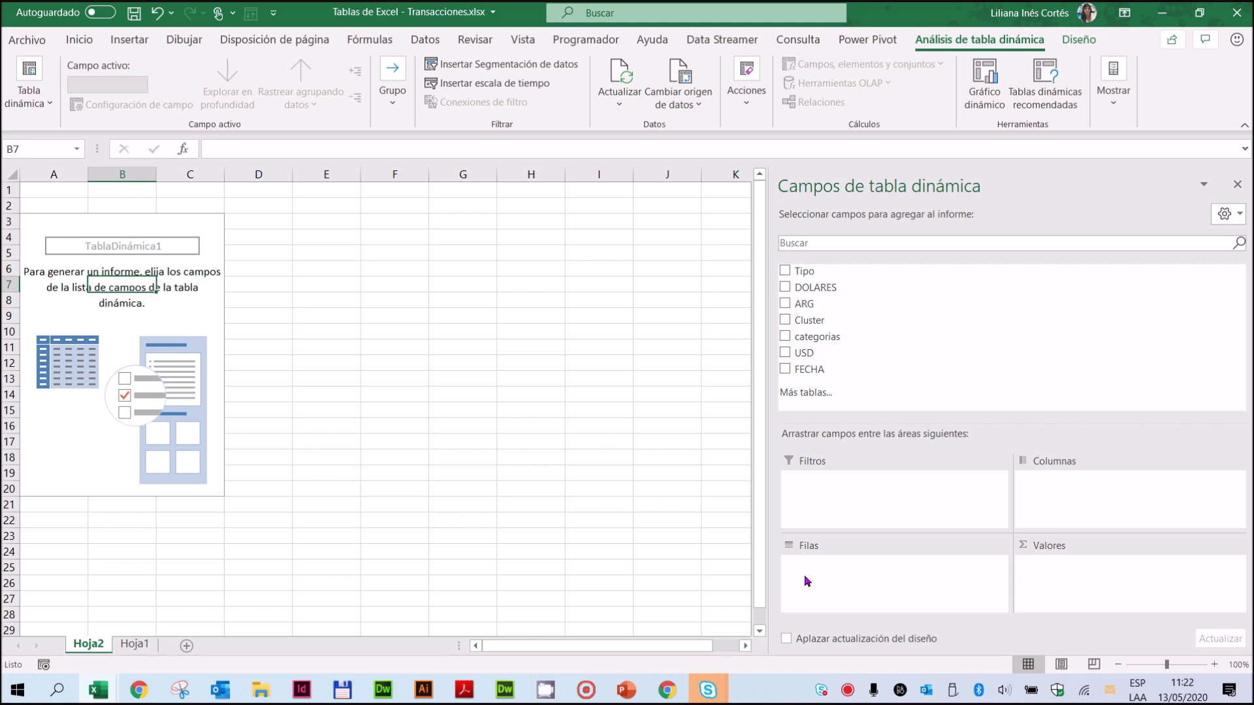
{"action": "left_click_drag", "start_coordinate": [808, 321], "coordinate": [832, 579]}
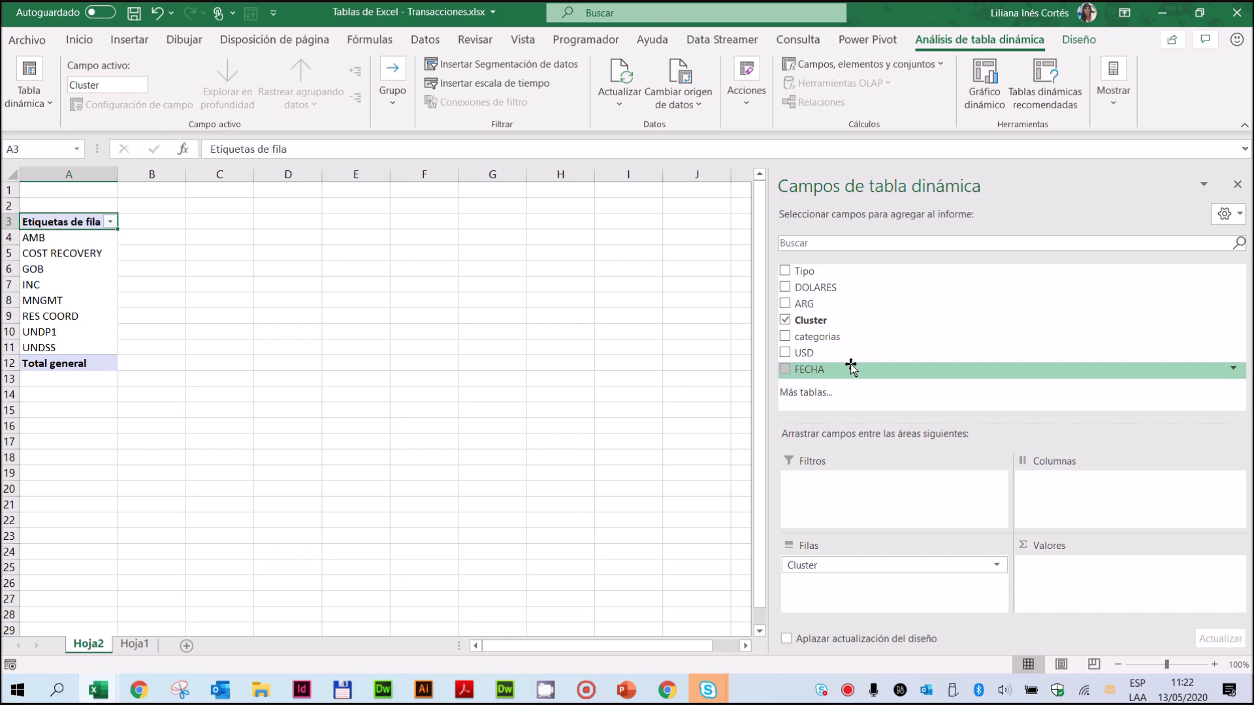
{"action": "left_click_drag", "start_coordinate": [813, 351], "coordinate": [1088, 574]}
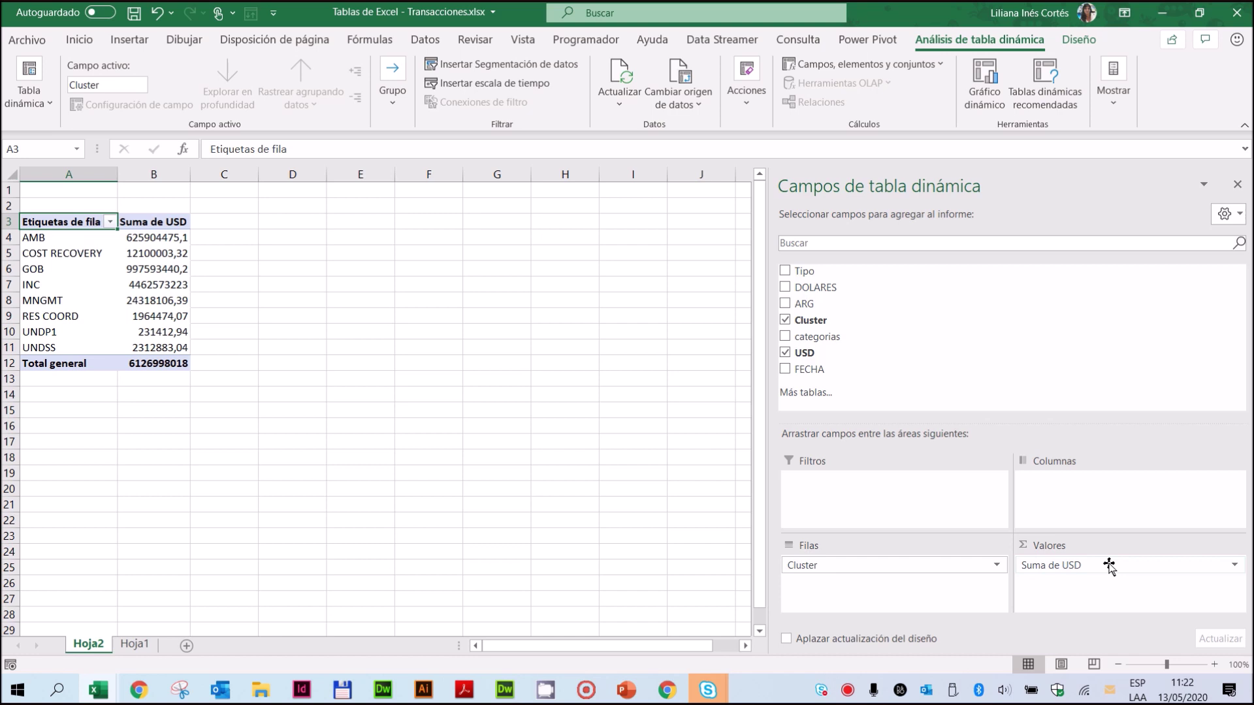
Summarize the pivot table's USD value field by average (Promedio)
{"action": "left_click", "coordinate": [1234, 566]}
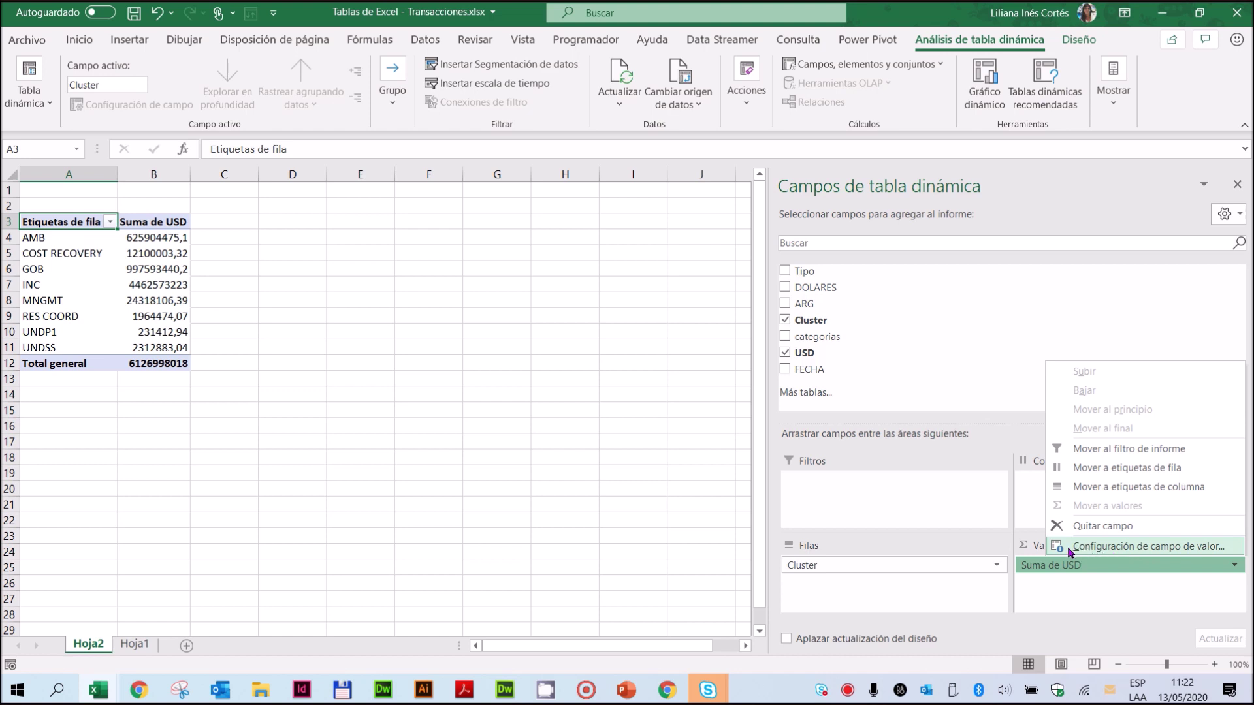
{"action": "left_click", "coordinate": [1180, 553]}
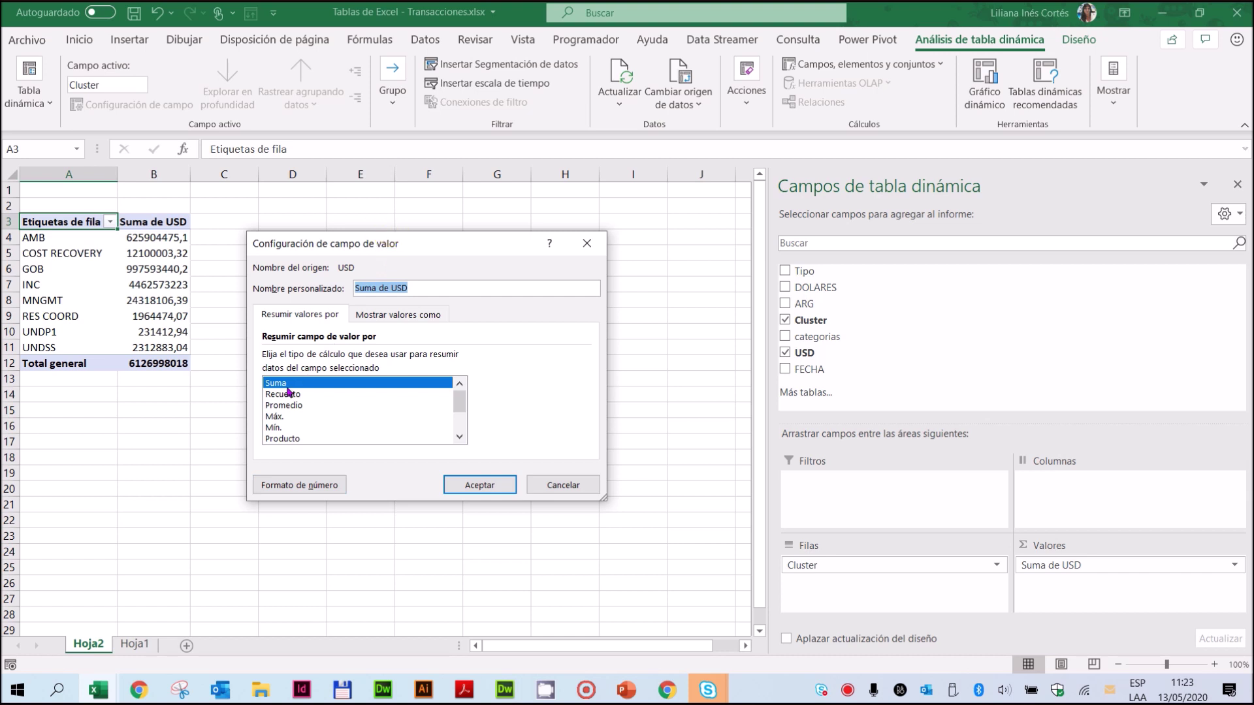
{"action": "mouse_move", "coordinate": [461, 402]}
{"action": "left_mouse_down"}
{"action": "mouse_move", "coordinate": [461, 433]}
{"action": "mouse_move", "coordinate": [460, 382]}
{"action": "left_mouse_up"}
{"action": "left_click", "coordinate": [294, 406]}
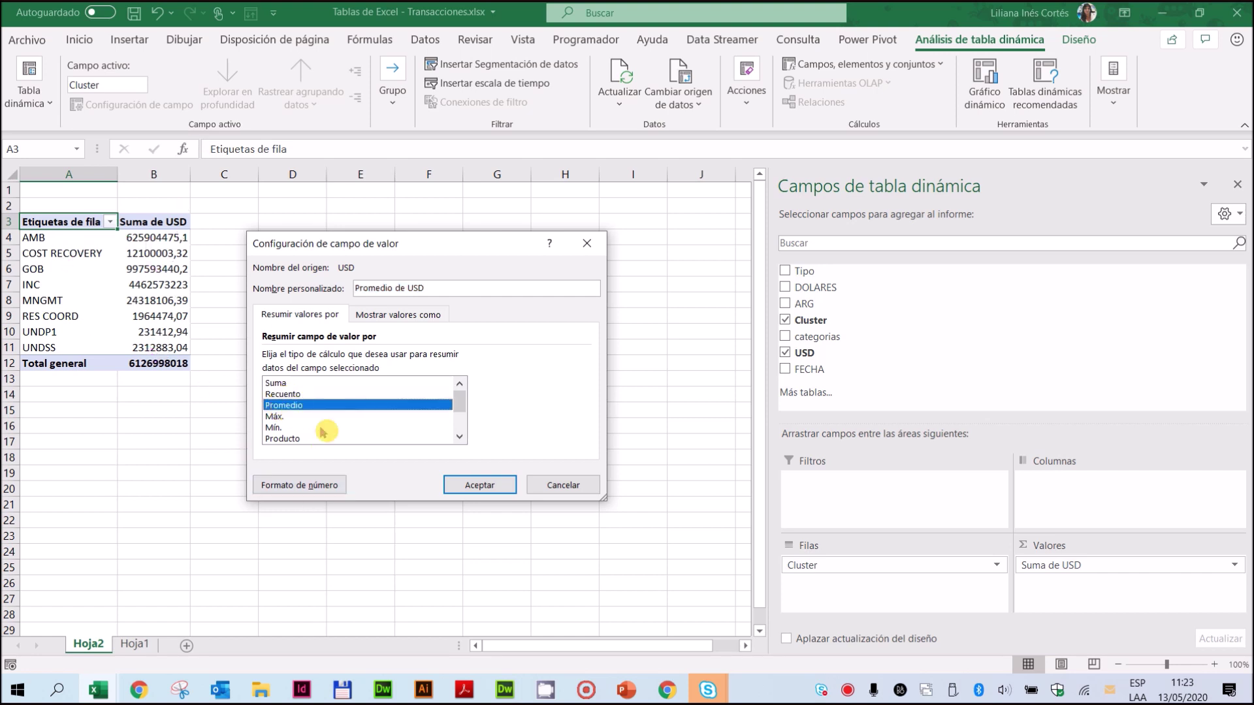
{"action": "left_click", "coordinate": [482, 485]}
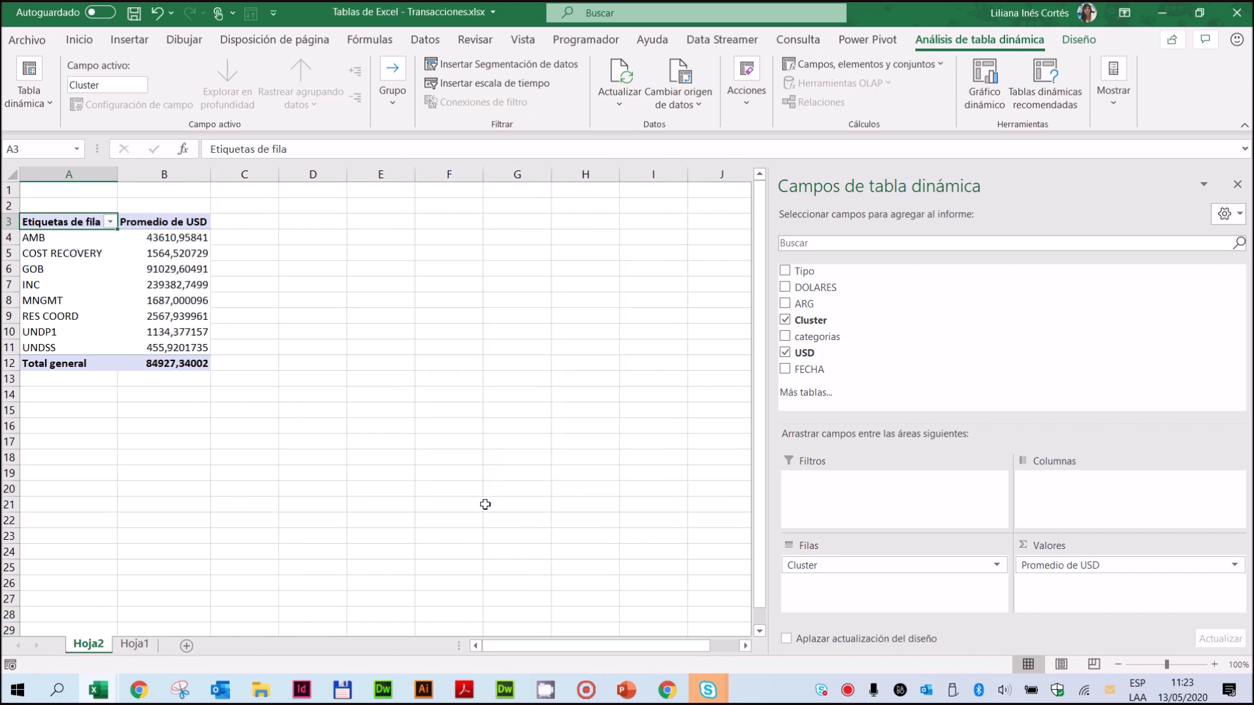
Set the USD value field's summary calculation back to Suma
{"action": "left_click", "coordinate": [1231, 564]}
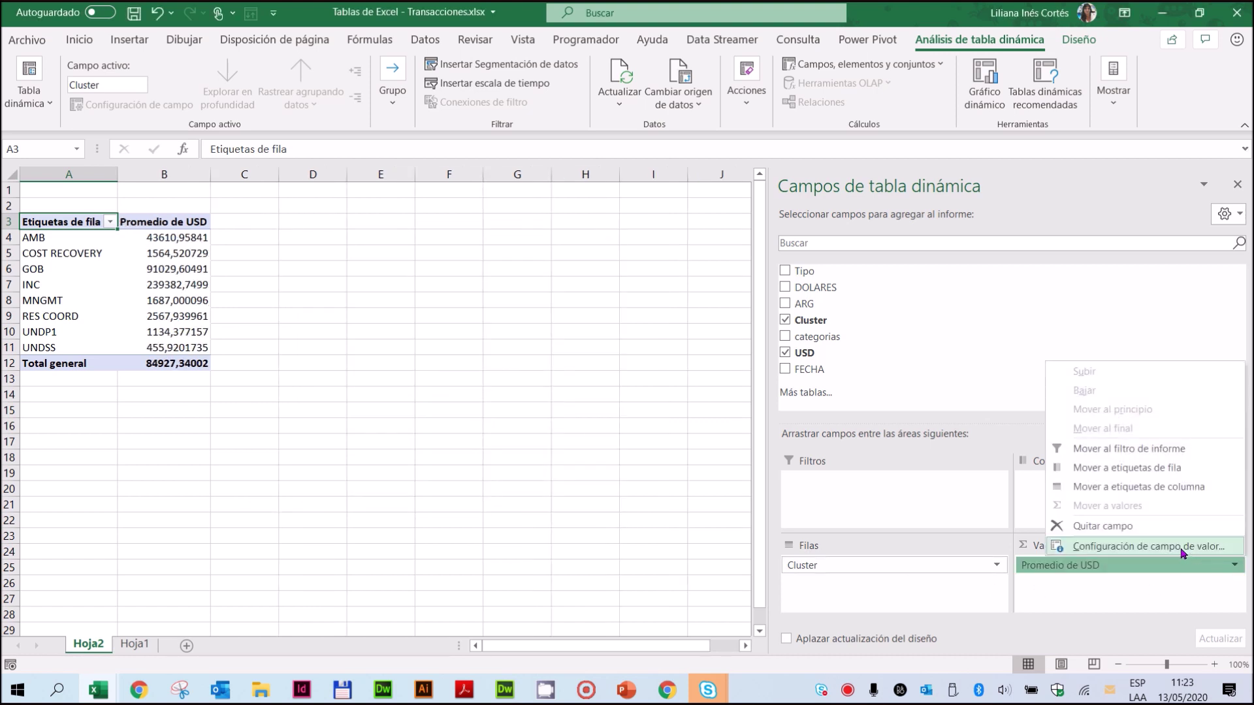
{"action": "left_click", "coordinate": [1181, 548]}
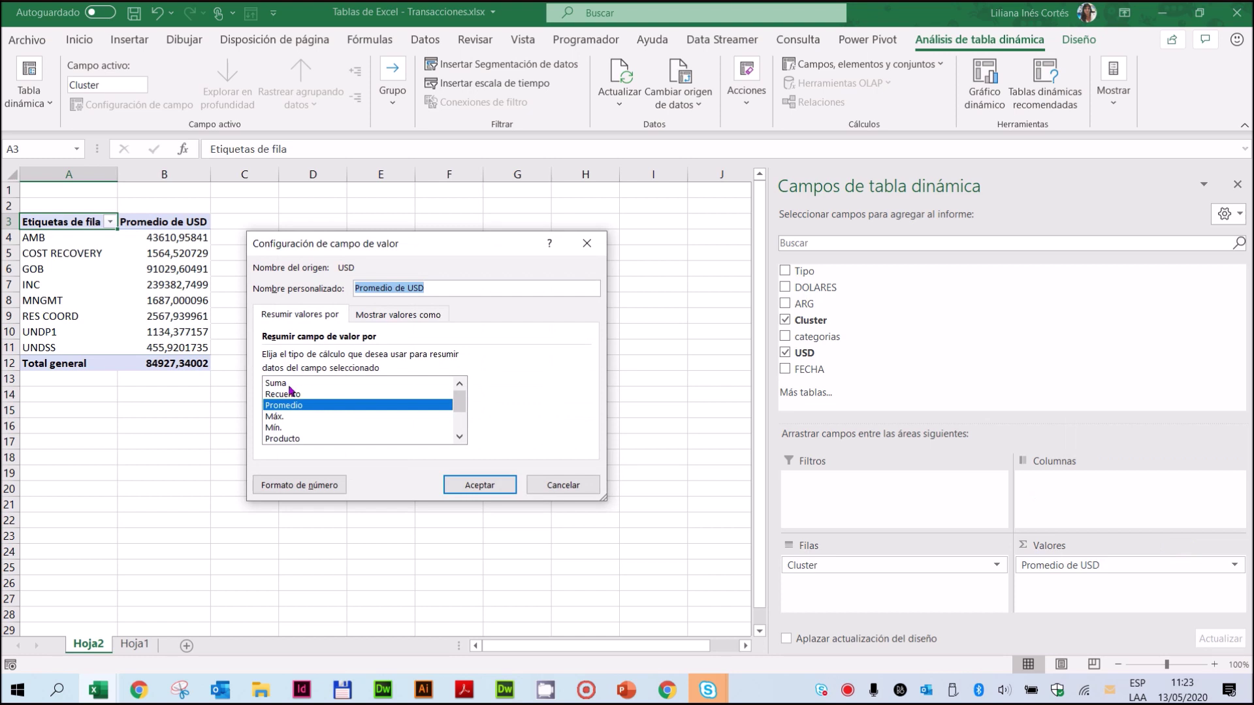
{"action": "left_click", "coordinate": [288, 384]}
{"action": "left_click", "coordinate": [491, 486]}
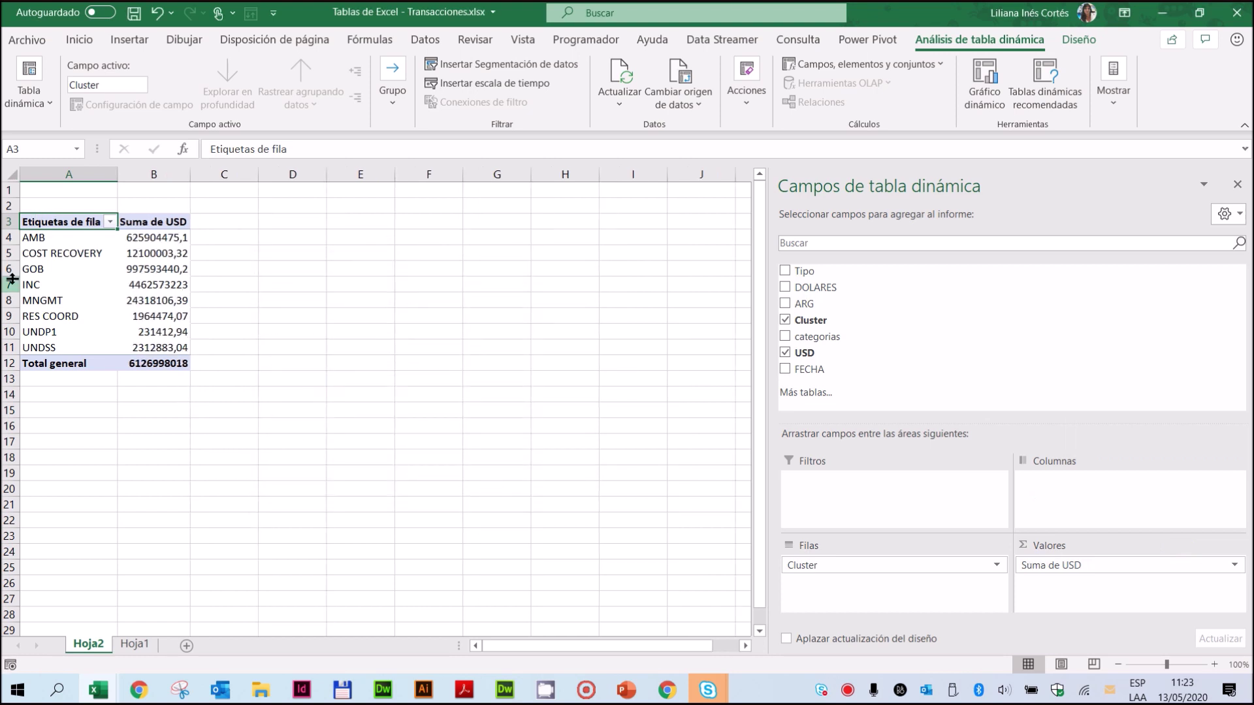
Go through the cluster rows of the pivot table from AMB to UNDSS, examining each one's USD sum
{"action": "left_click", "coordinate": [29, 239]}
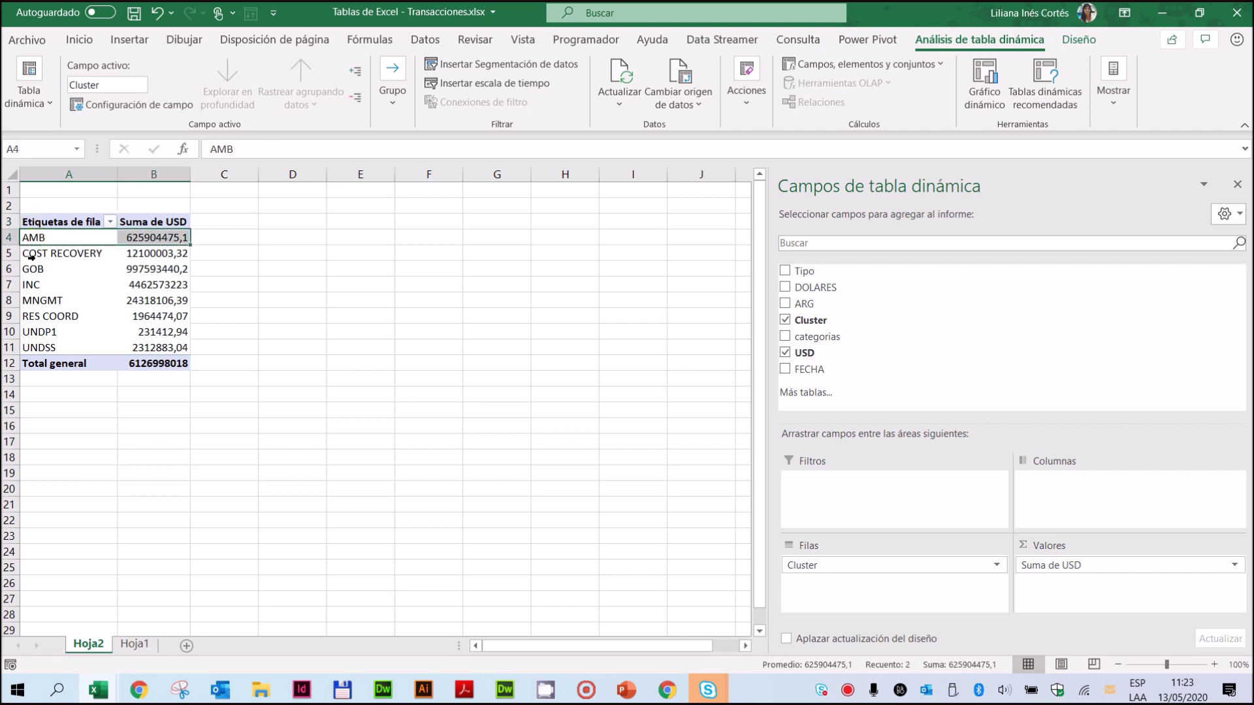
{"action": "left_click", "coordinate": [32, 257]}
{"action": "left_click", "coordinate": [33, 271]}
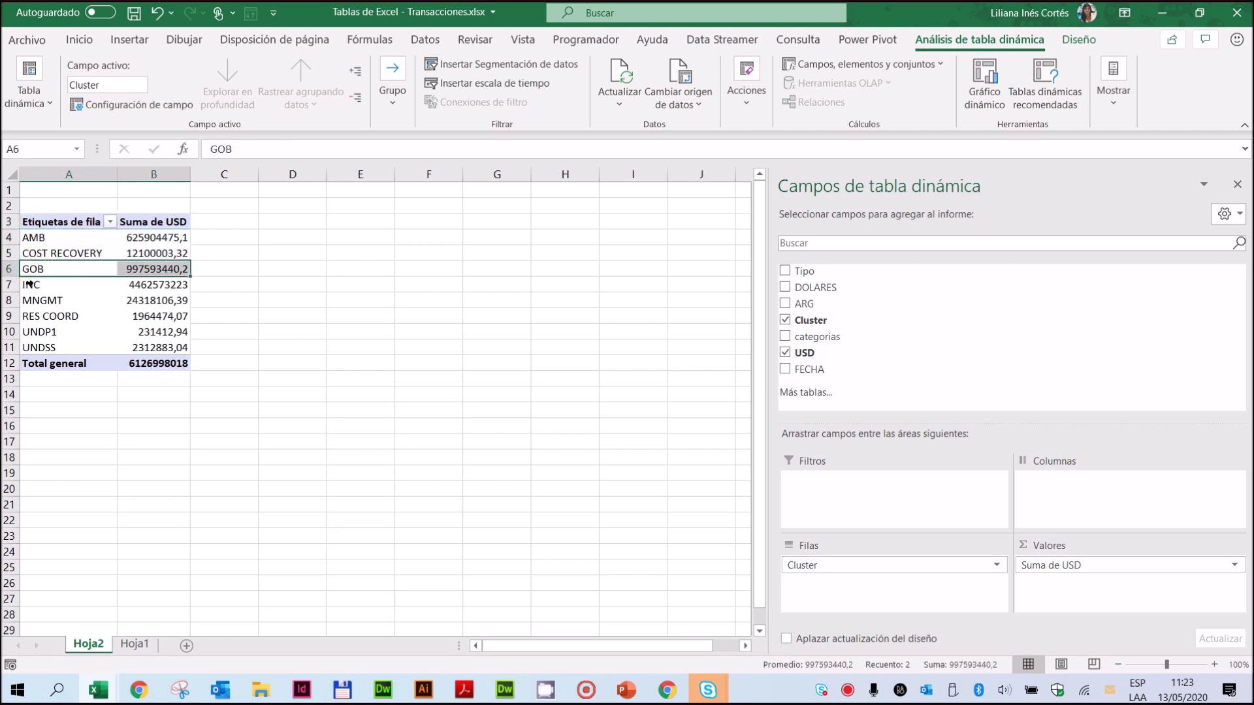
{"action": "left_click", "coordinate": [29, 284]}
{"action": "left_click", "coordinate": [36, 302]}
{"action": "left_click", "coordinate": [31, 317]}
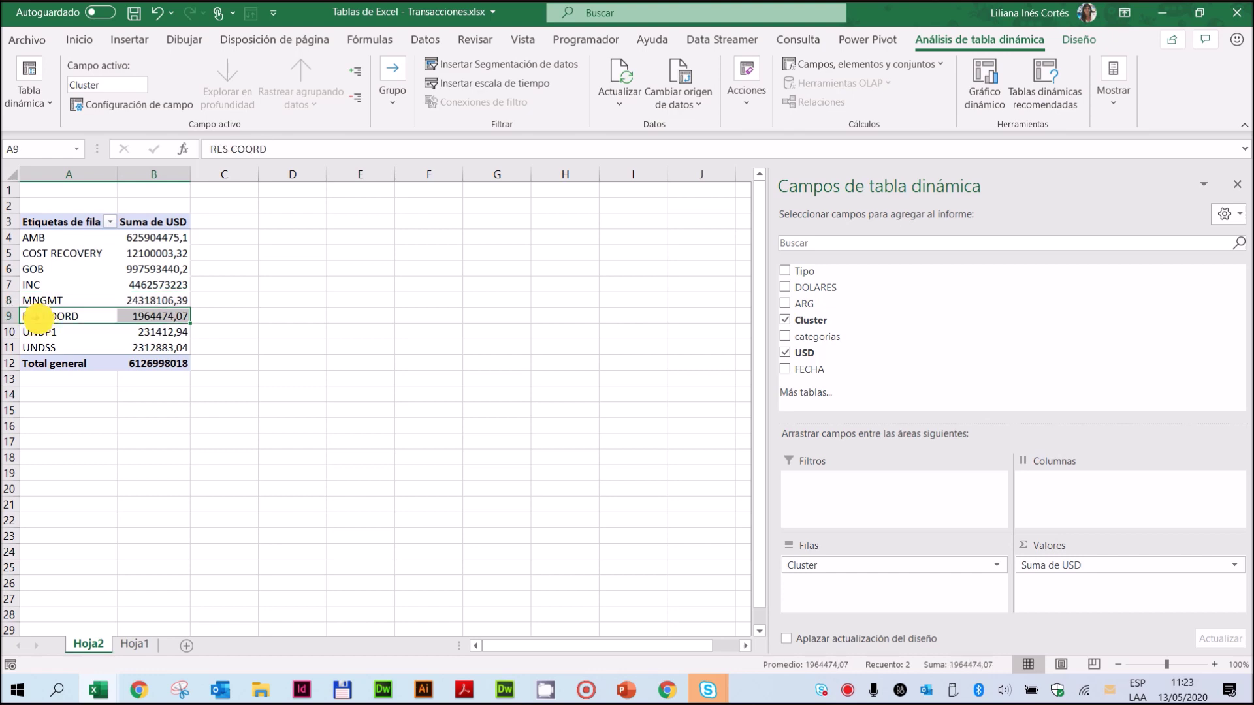
{"action": "left_click", "coordinate": [29, 332]}
{"action": "left_click", "coordinate": [33, 346]}
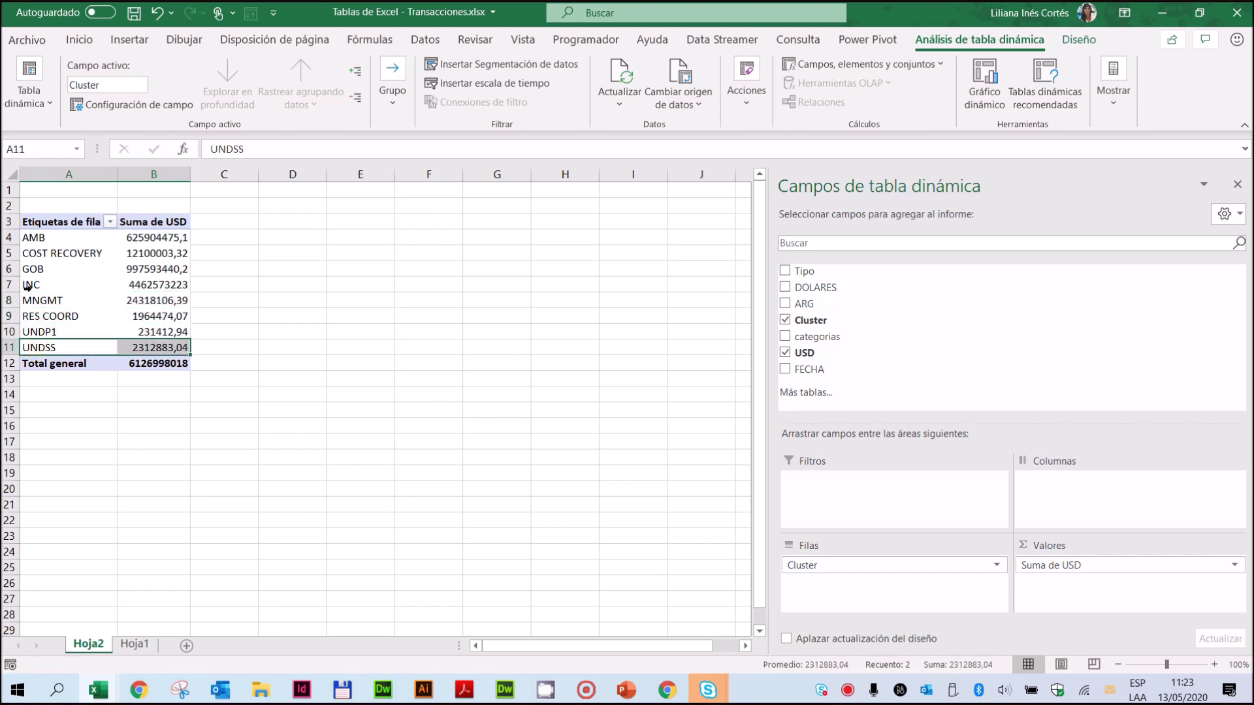
{"action": "left_click", "coordinate": [33, 238]}
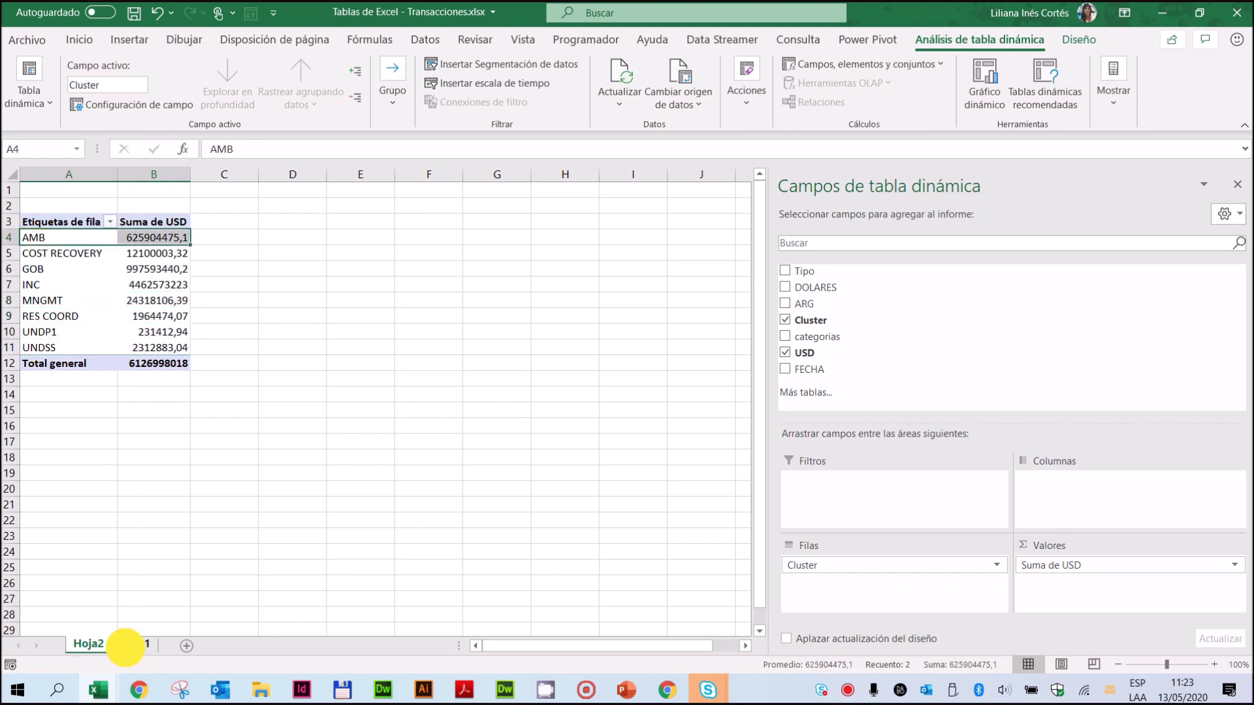
Look through the individual USD amounts of the transactions table on Hoja1, starting from its first rows
{"action": "left_click", "coordinate": [130, 644]}
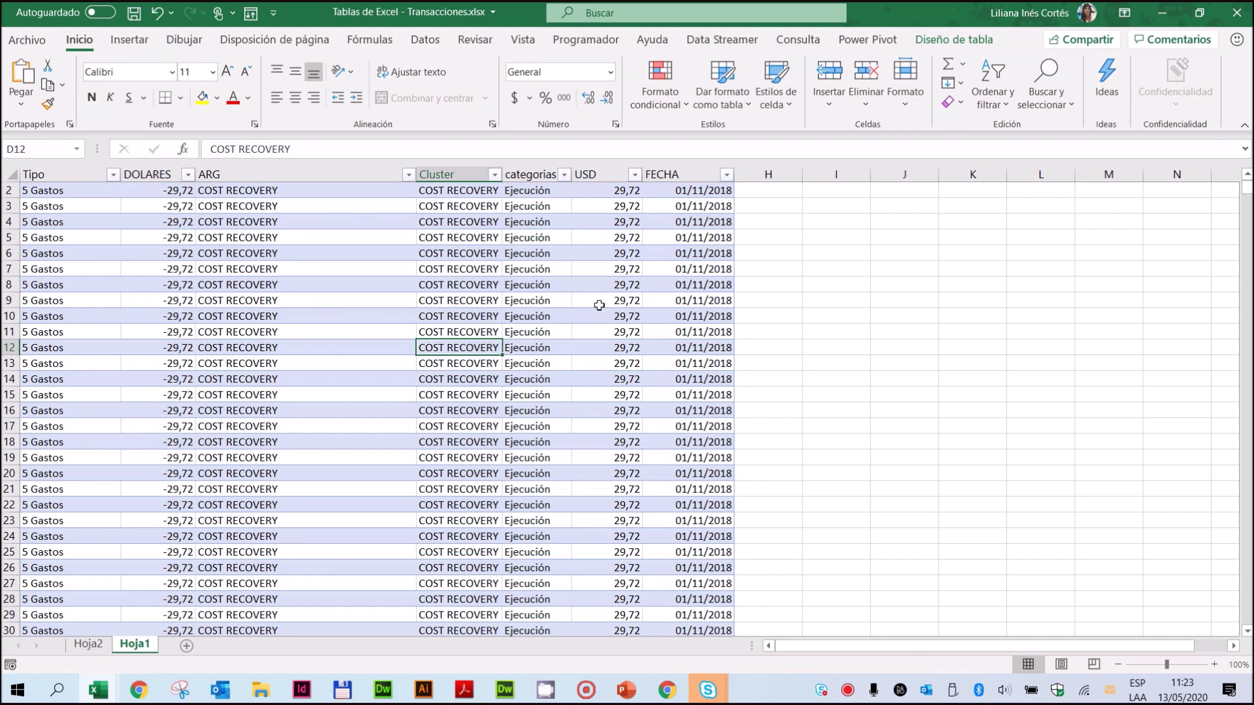
{"action": "scroll", "coordinate": [604, 281], "scroll_direction": "up", "scroll_amount": 1}
{"action": "left_click_drag", "start_coordinate": [604, 209], "coordinate": [599, 426]}
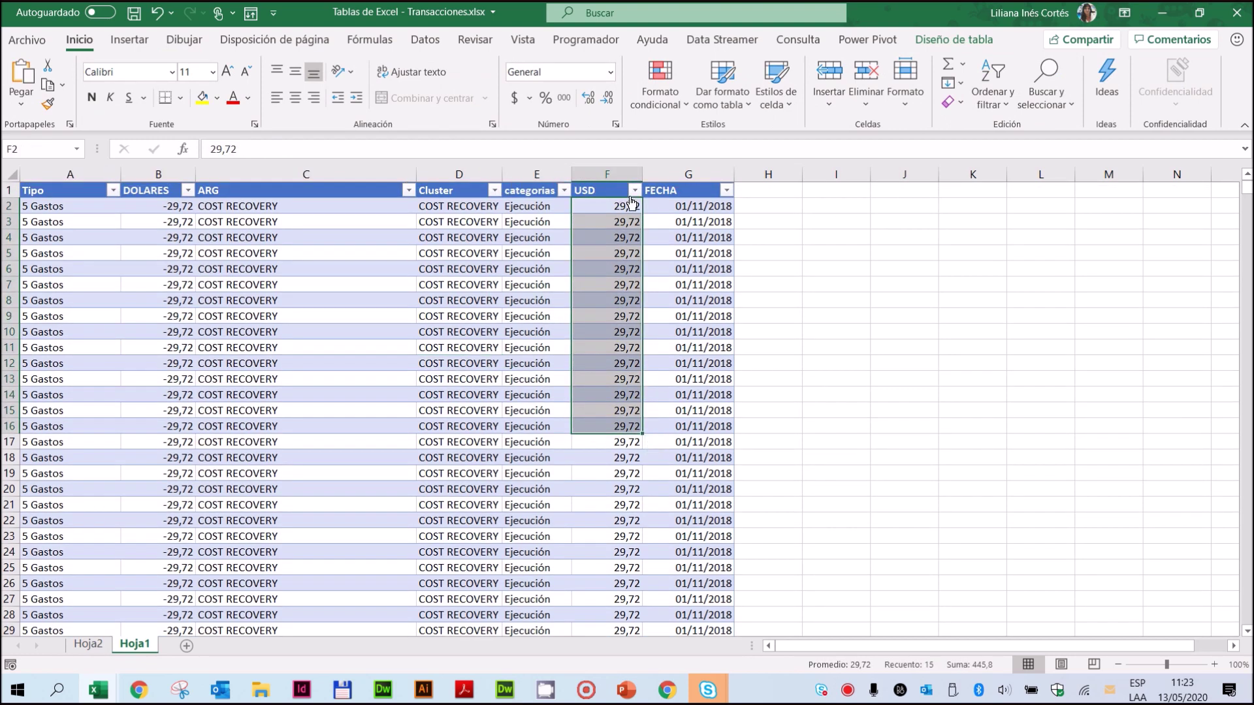
{"action": "scroll", "coordinate": [552, 425], "scroll_direction": "down", "scroll_amount": 20}
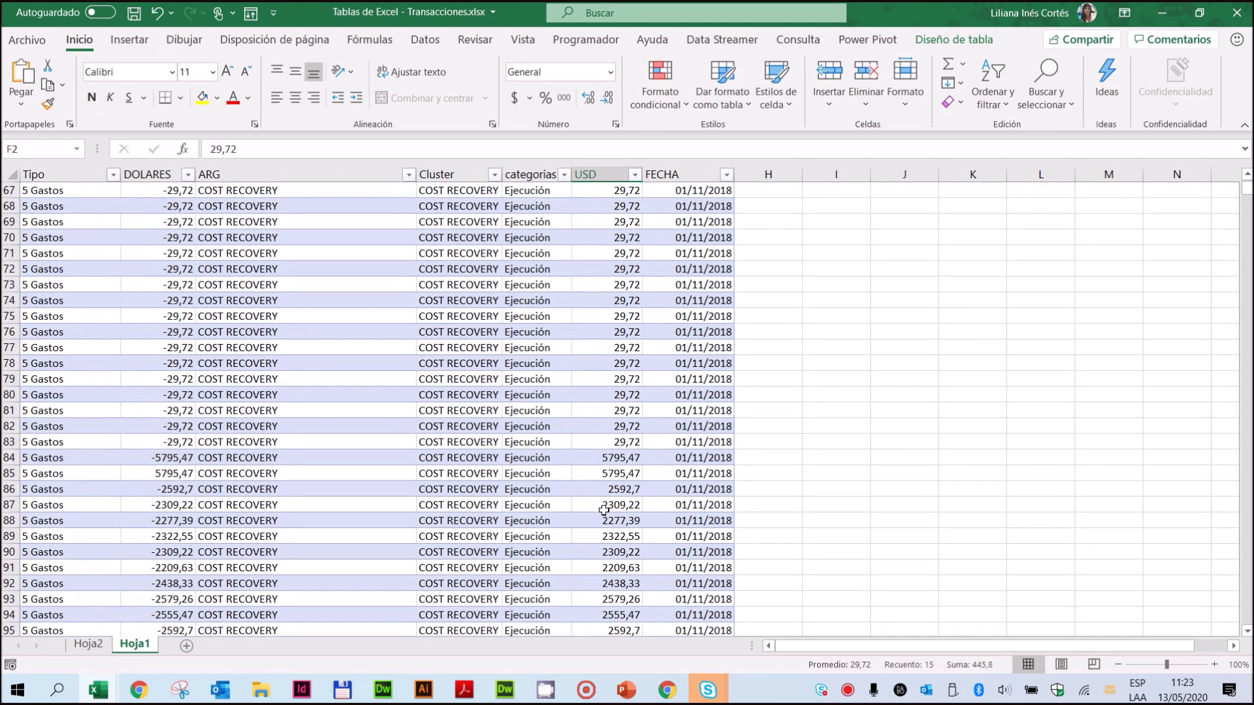
{"action": "scroll", "coordinate": [604, 512], "scroll_direction": "down", "scroll_amount": 20}
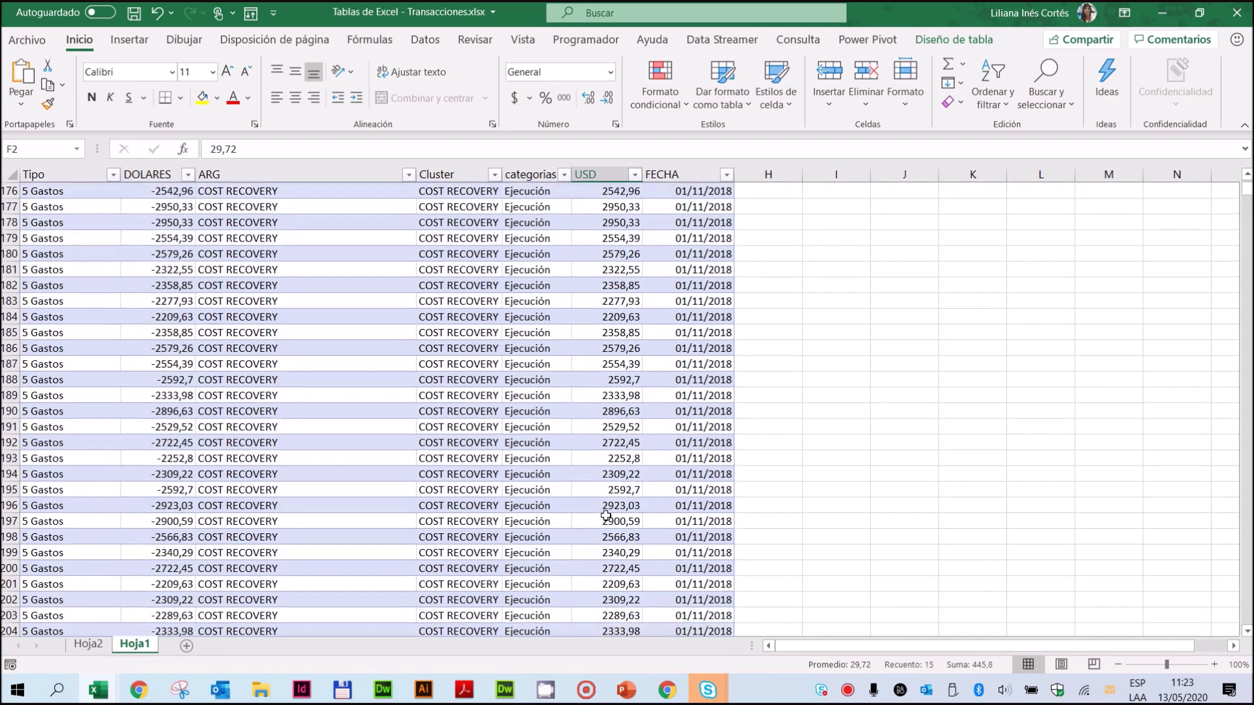
{"action": "scroll", "coordinate": [606, 517], "scroll_direction": "down", "scroll_amount": 20}
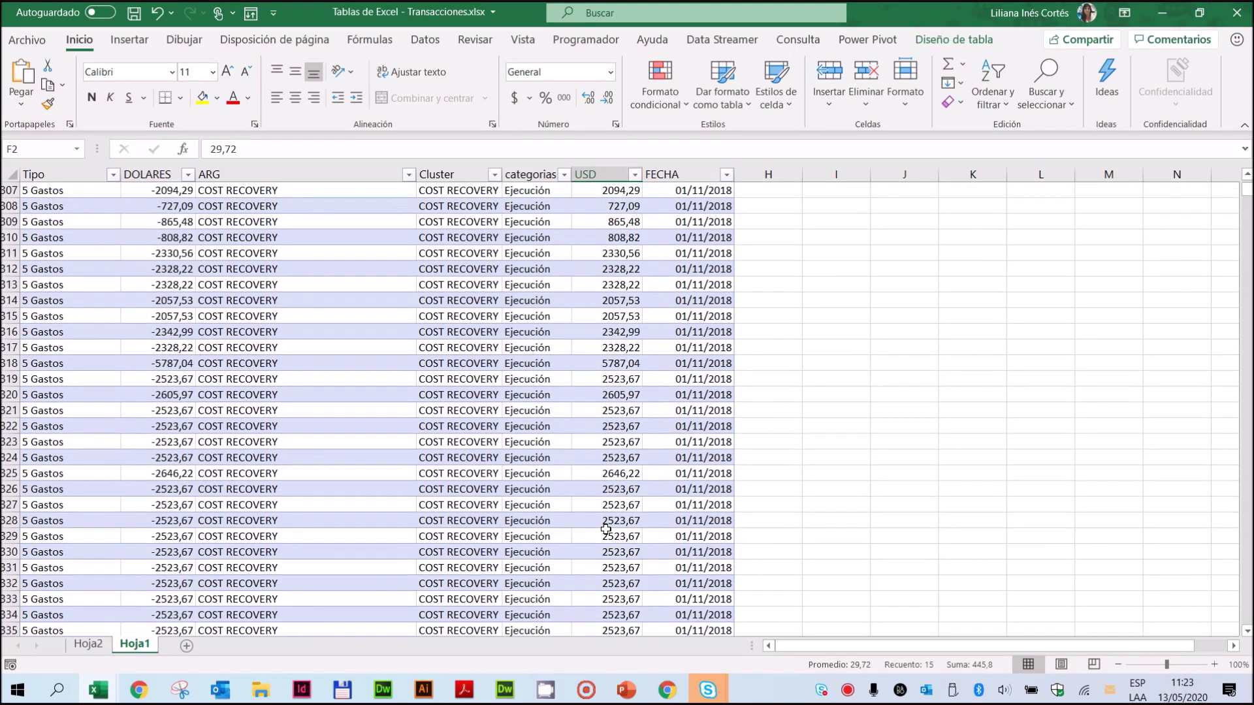
{"action": "scroll", "coordinate": [606, 526], "scroll_direction": "down", "scroll_amount": 20}
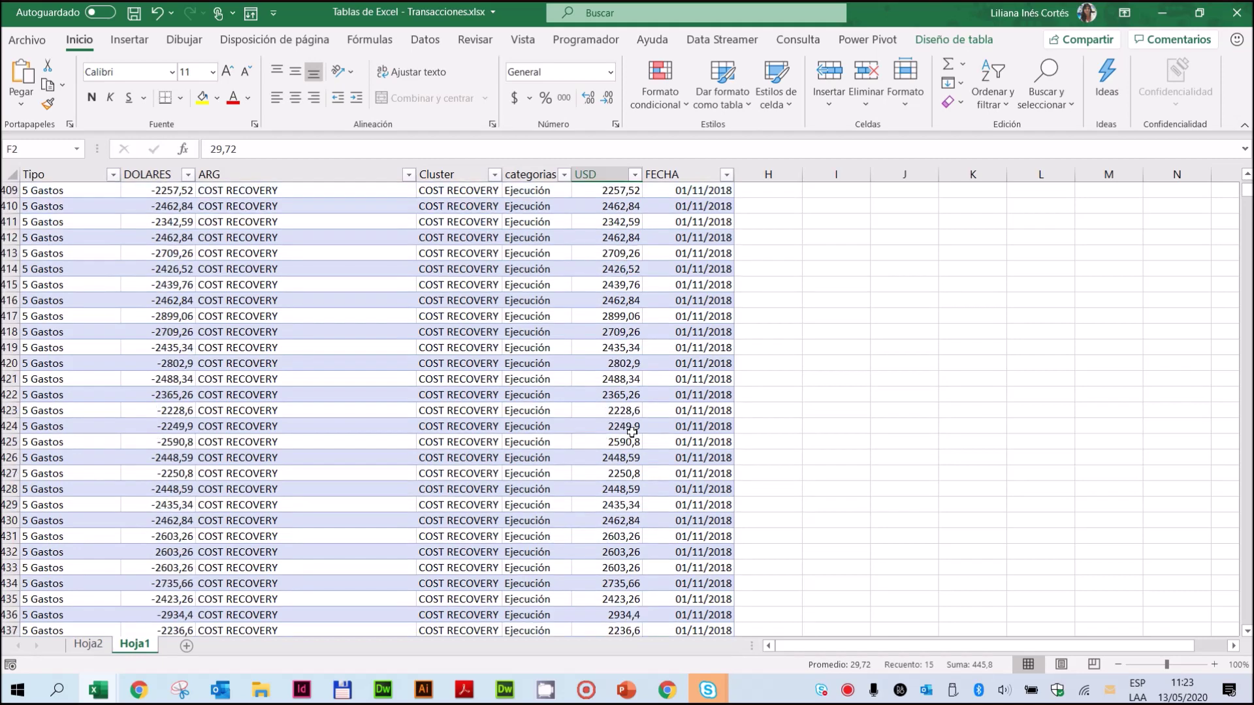
Review the distinct amounts offered in the USD column's filter list without applying a filter
{"action": "left_click", "coordinate": [634, 175]}
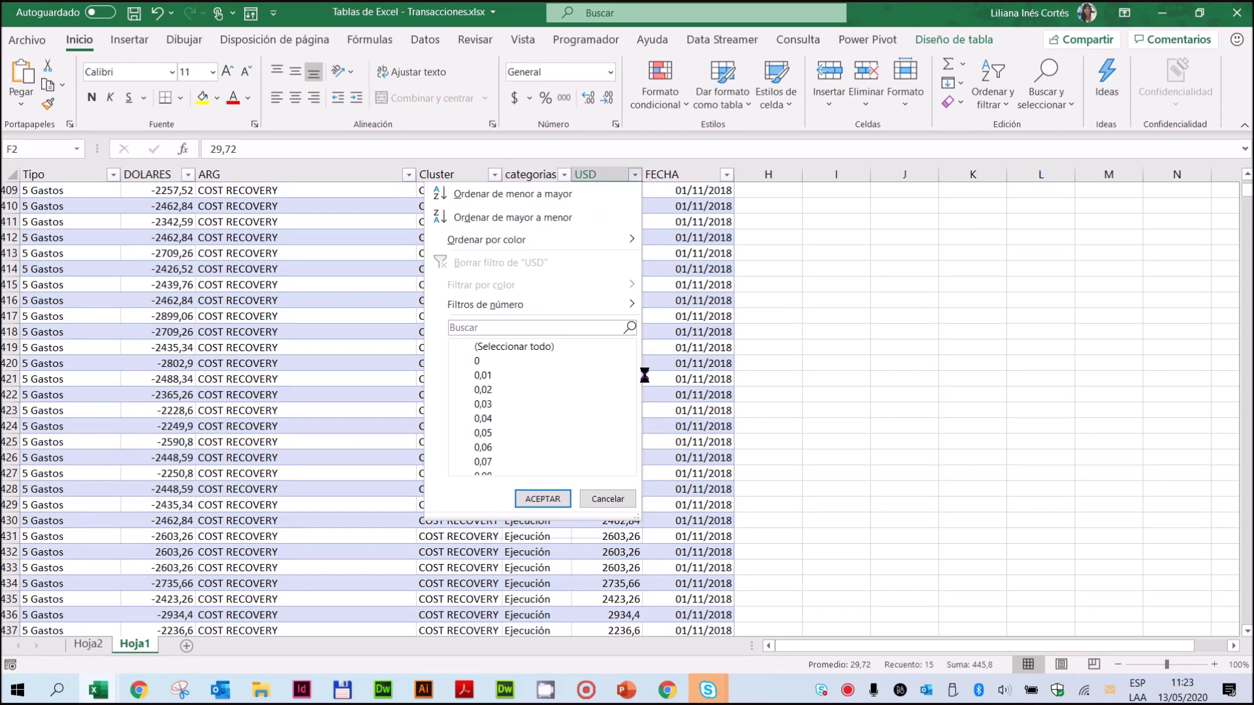
{"action": "scroll", "coordinate": [565, 427], "scroll_direction": "down", "scroll_amount": 20}
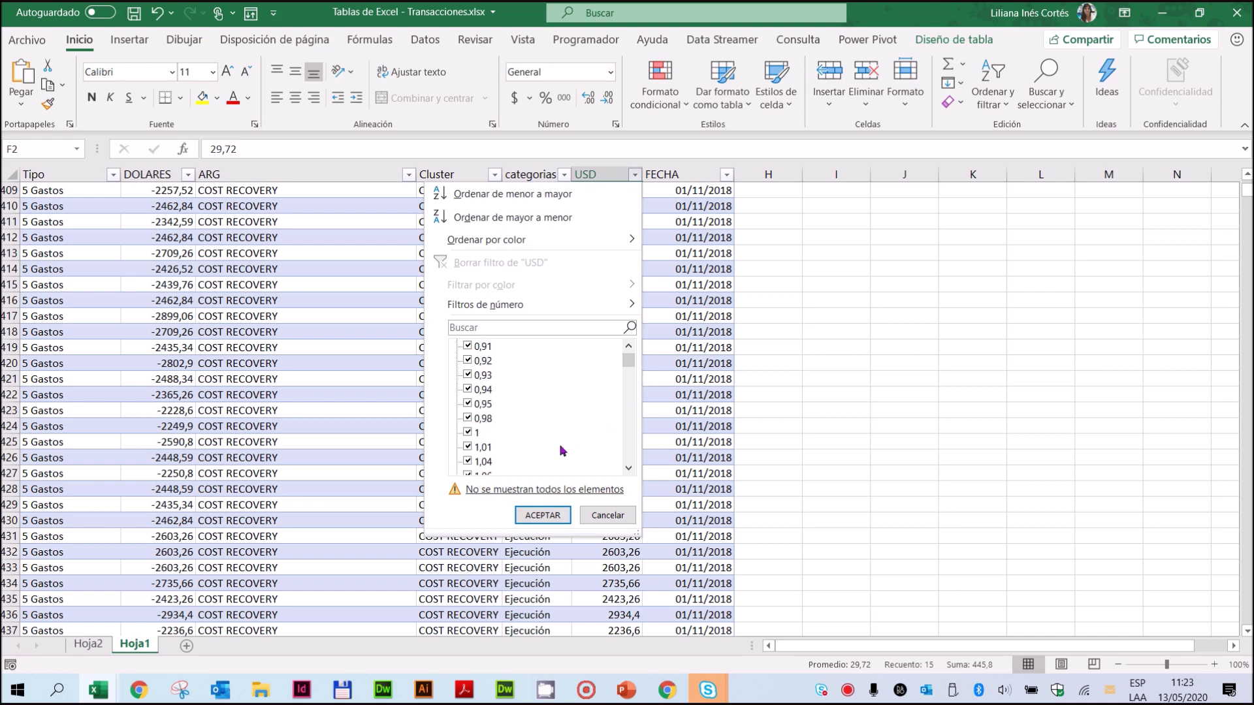
{"action": "scroll", "coordinate": [562, 451], "scroll_direction": "down", "scroll_amount": 10}
{"action": "left_click", "coordinate": [681, 435]}
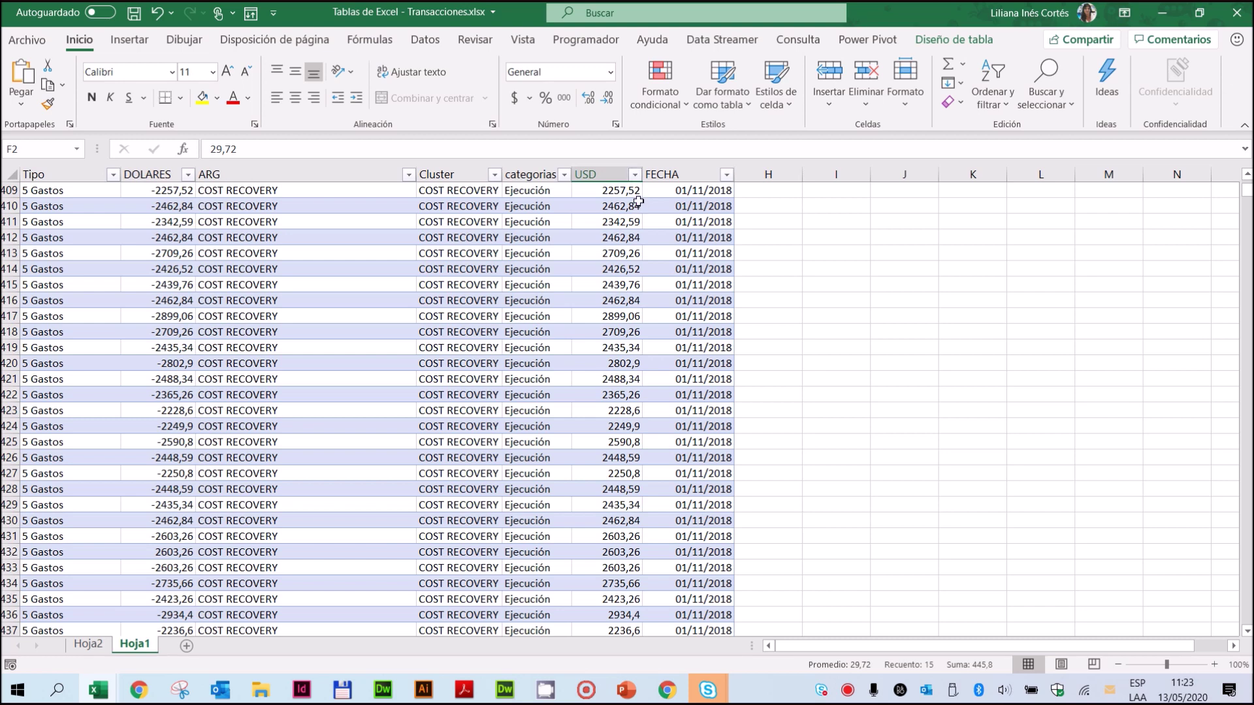
Sort the transactions table on Hoja1 by USD from smallest to largest
{"action": "left_click", "coordinate": [635, 174]}
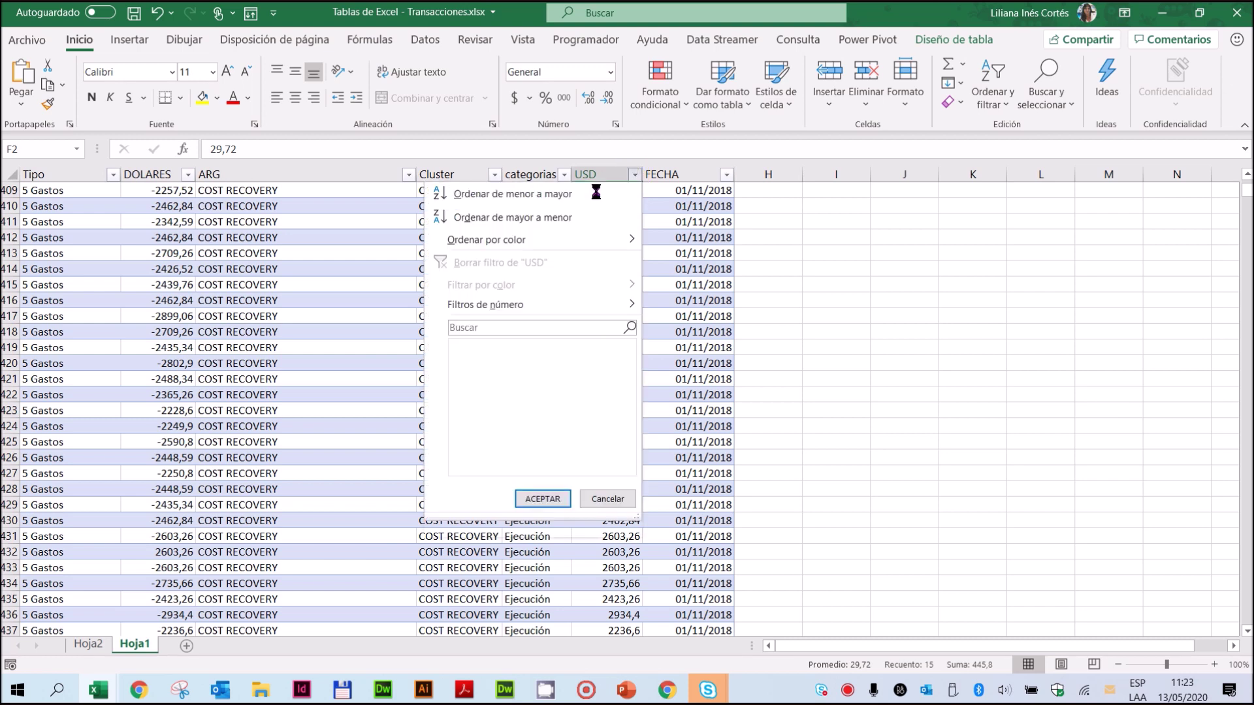
{"action": "left_click", "coordinate": [563, 194]}
{"action": "scroll", "coordinate": [672, 274], "scroll_direction": "down", "scroll_amount": 3}
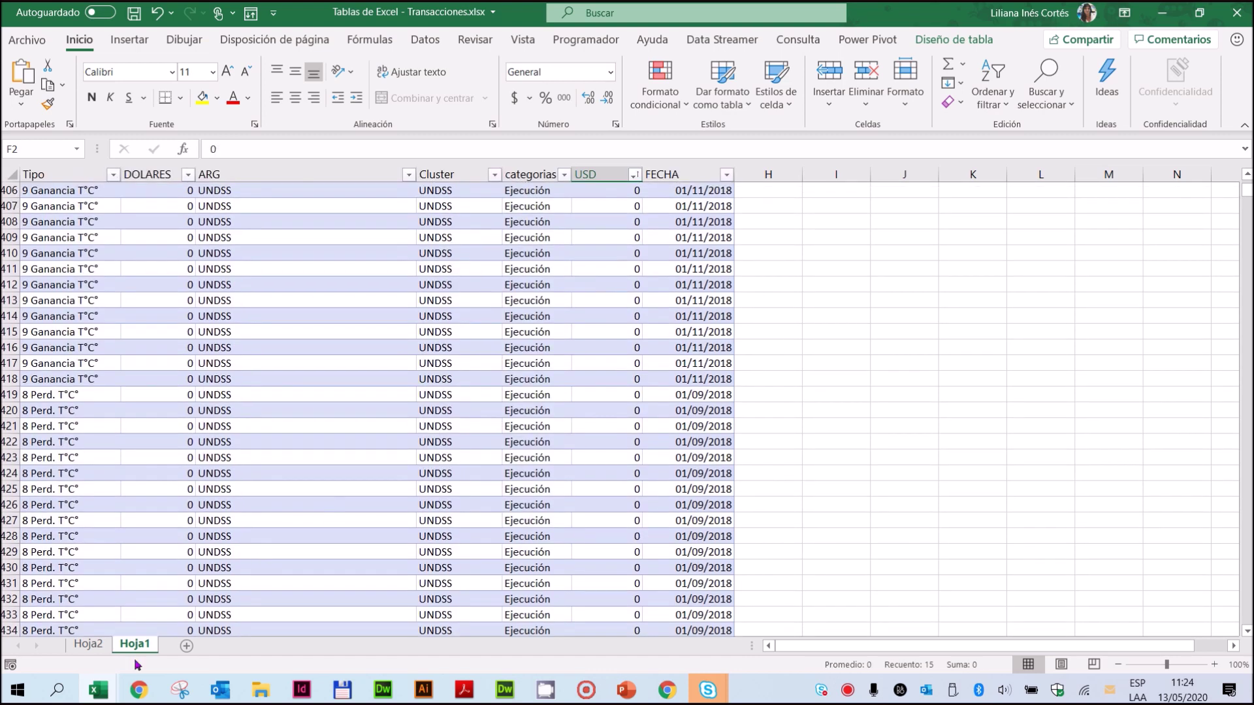
Place the categorias field in the columns of the pivot table on Hoja2
{"action": "left_click", "coordinate": [86, 646]}
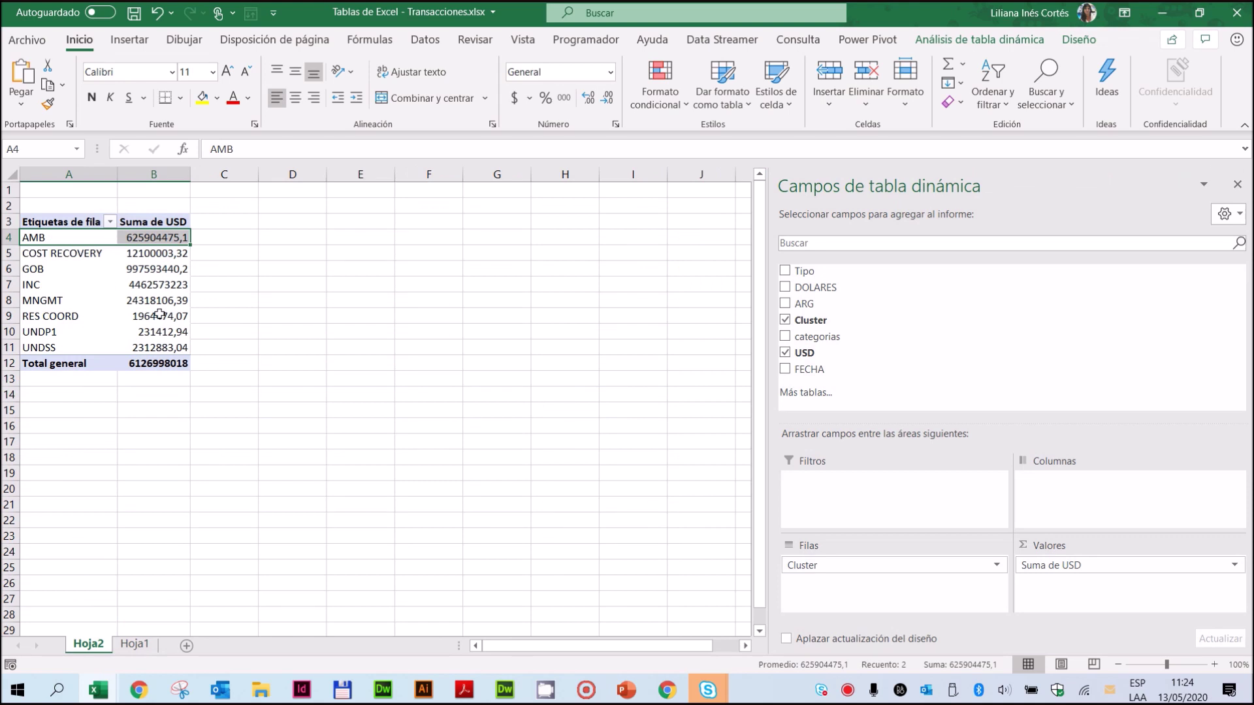
{"action": "mouse_move", "coordinate": [159, 314]}
{"action": "left_click_drag", "start_coordinate": [862, 338], "coordinate": [1081, 510]}
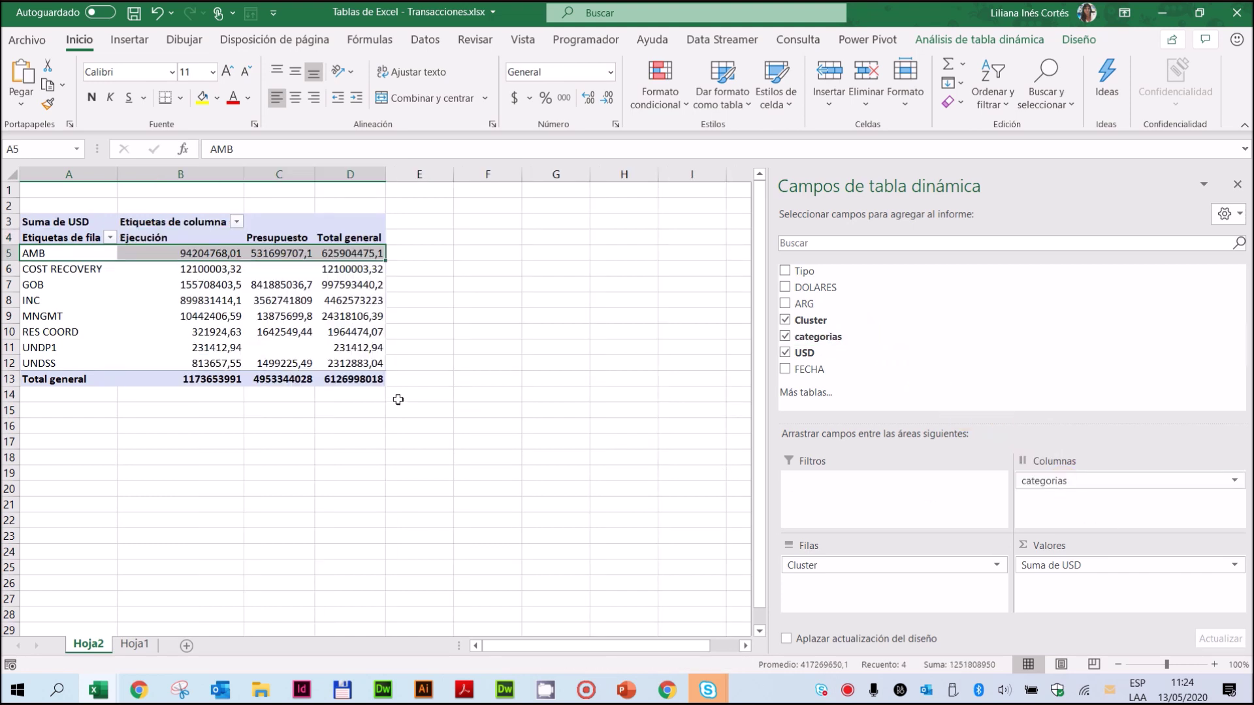
Examine the pivot table's Ejecución, Presupuesto and Total general sums for each cluster, comparing the categories within individual rows
{"action": "left_click_drag", "start_coordinate": [209, 256], "coordinate": [193, 362]}
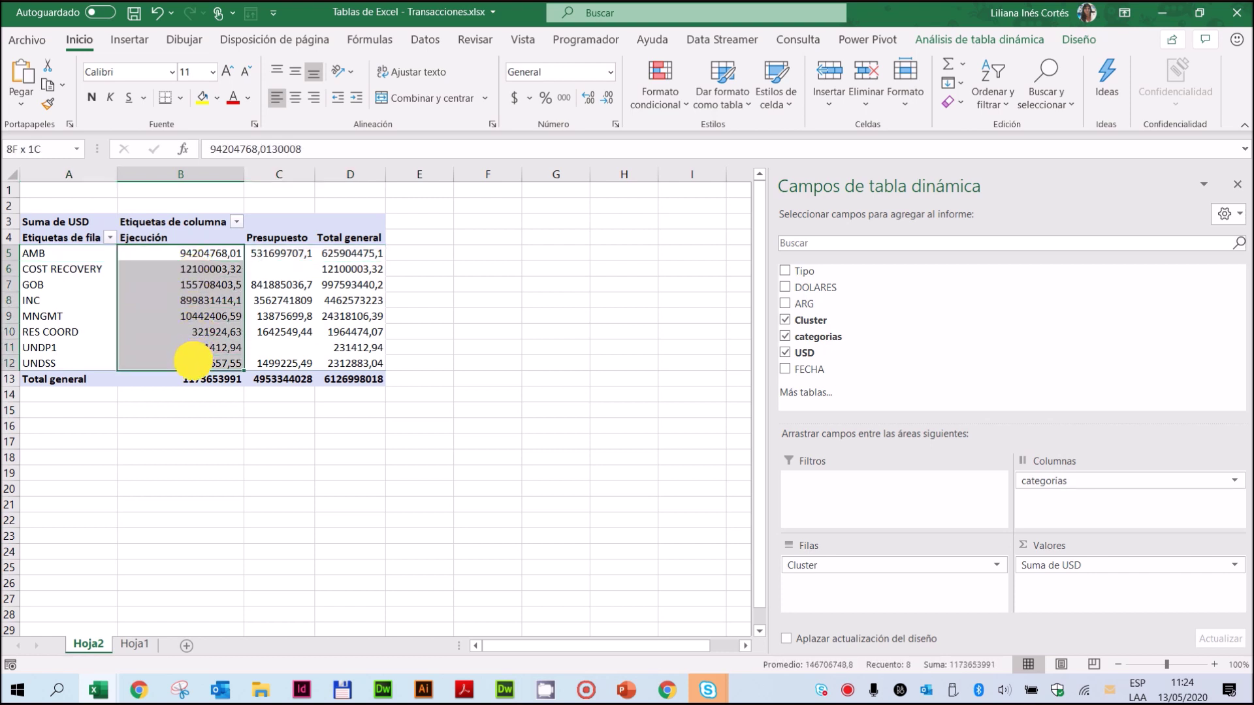
{"action": "left_click_drag", "start_coordinate": [298, 255], "coordinate": [284, 359]}
{"action": "left_click_drag", "start_coordinate": [358, 254], "coordinate": [350, 366]}
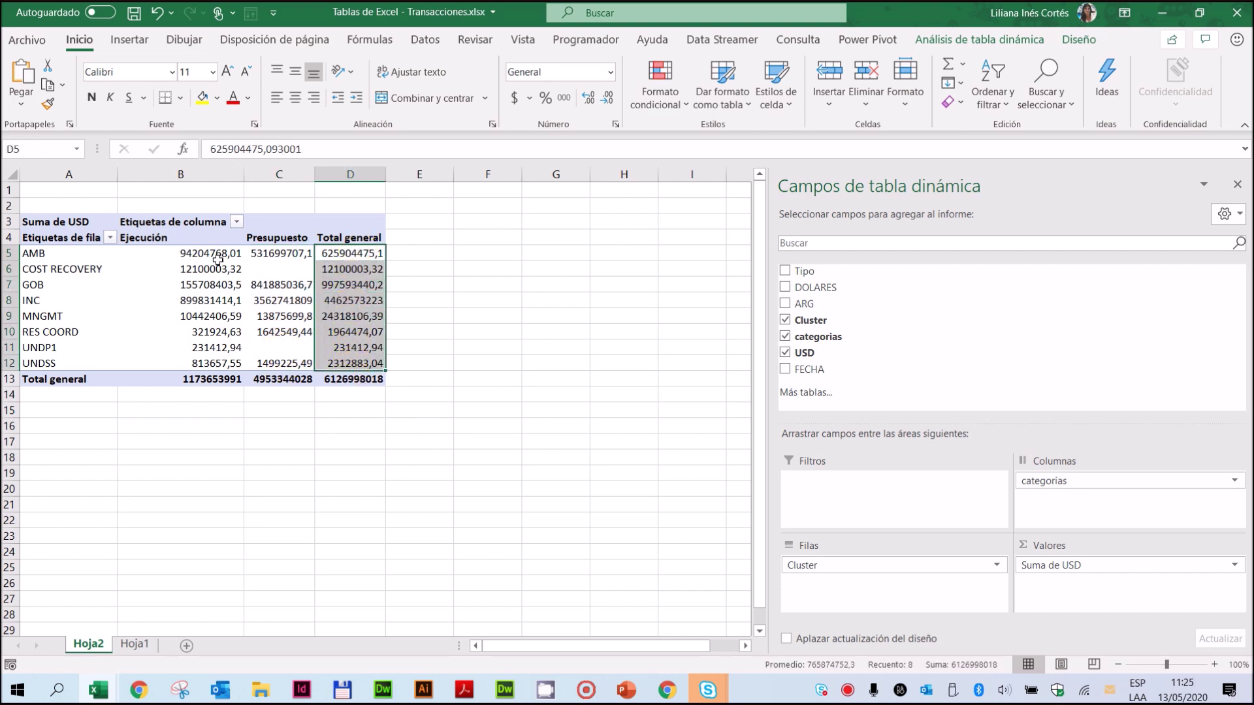
{"action": "left_click", "coordinate": [197, 254]}
{"action": "left_click", "coordinate": [275, 253]}
{"action": "left_click", "coordinate": [206, 254]}
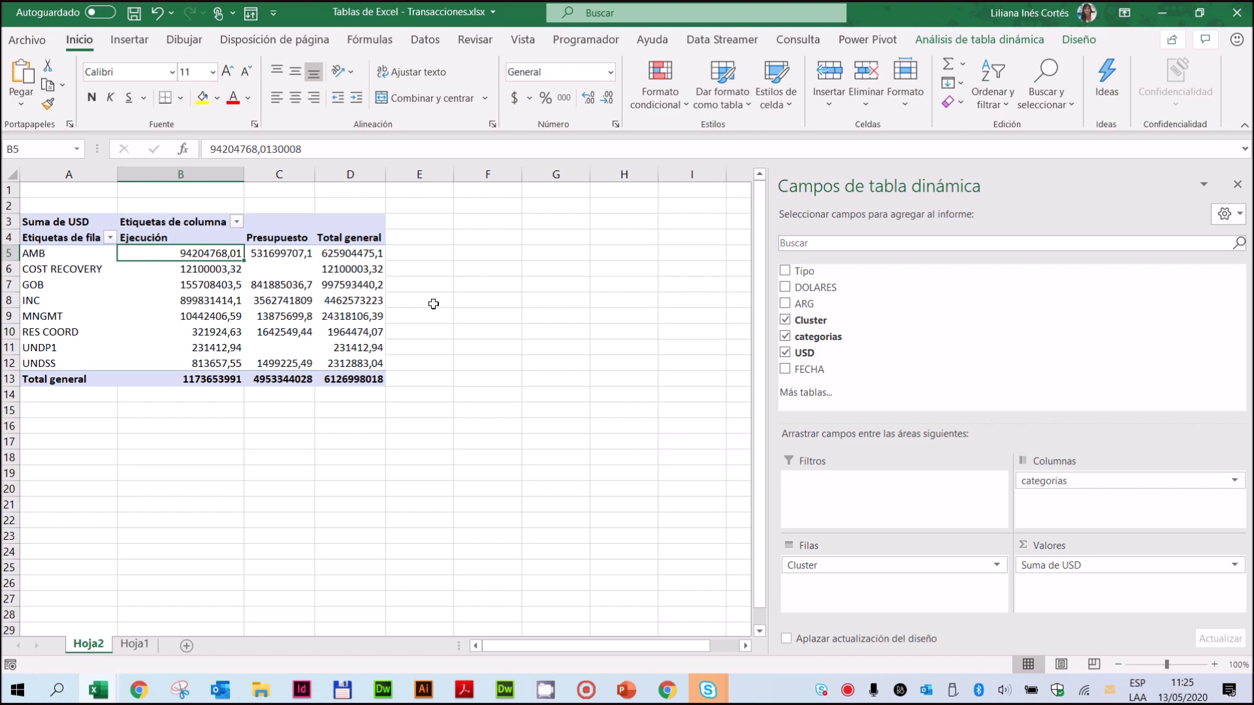
{"action": "mouse_move", "coordinate": [360, 276]}
{"action": "mouse_move", "coordinate": [309, 306]}
{"action": "mouse_move", "coordinate": [226, 344]}
{"action": "left_click", "coordinate": [352, 224]}
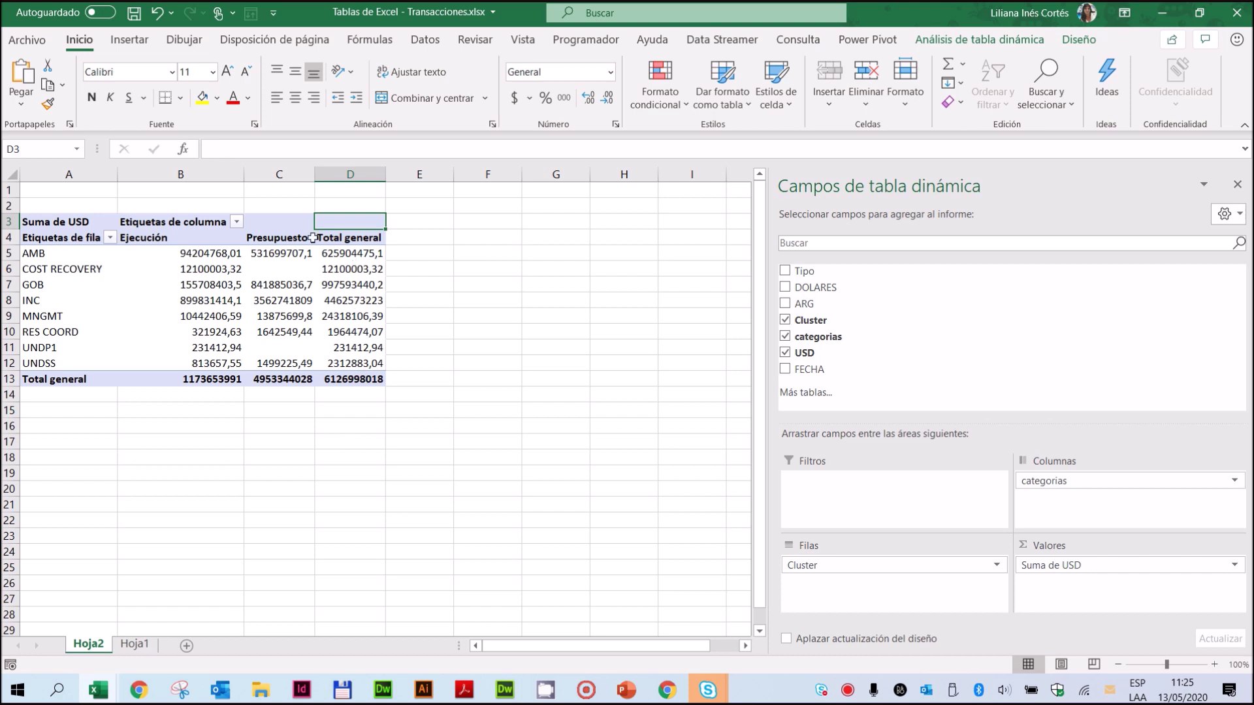
{"action": "left_click", "coordinate": [221, 297]}
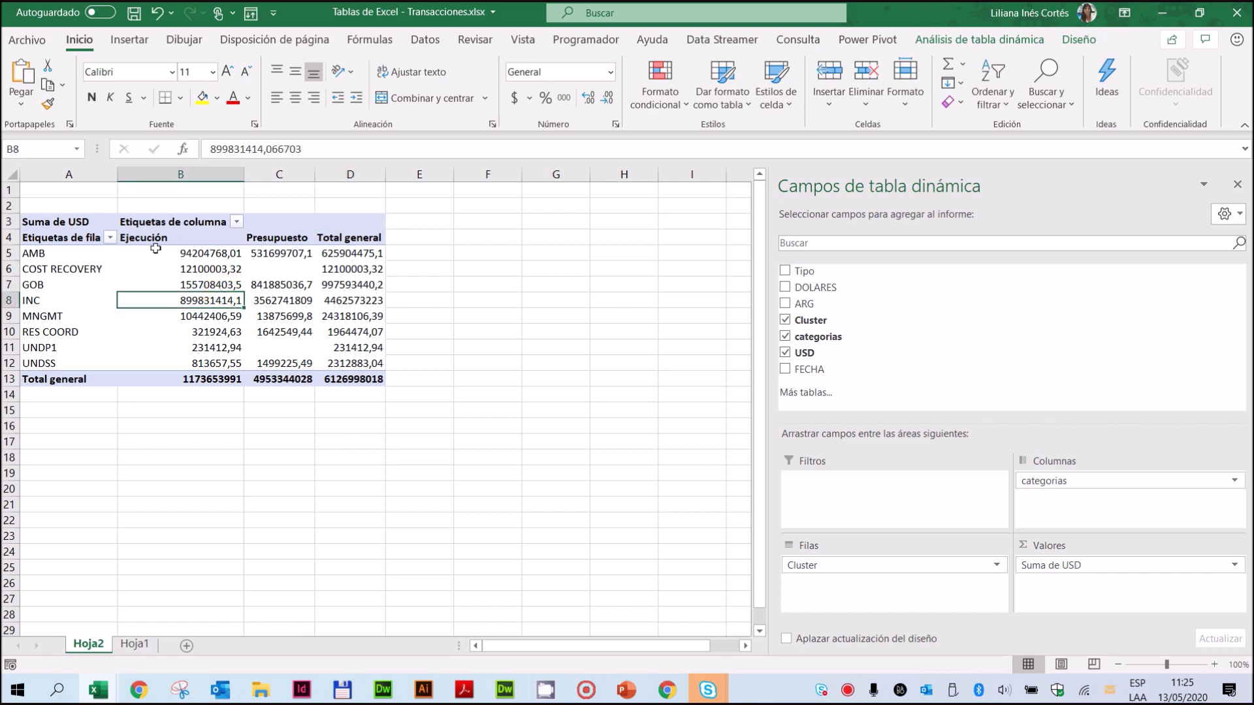
{"action": "mouse_move", "coordinate": [307, 333]}
{"action": "left_click", "coordinate": [547, 314]}
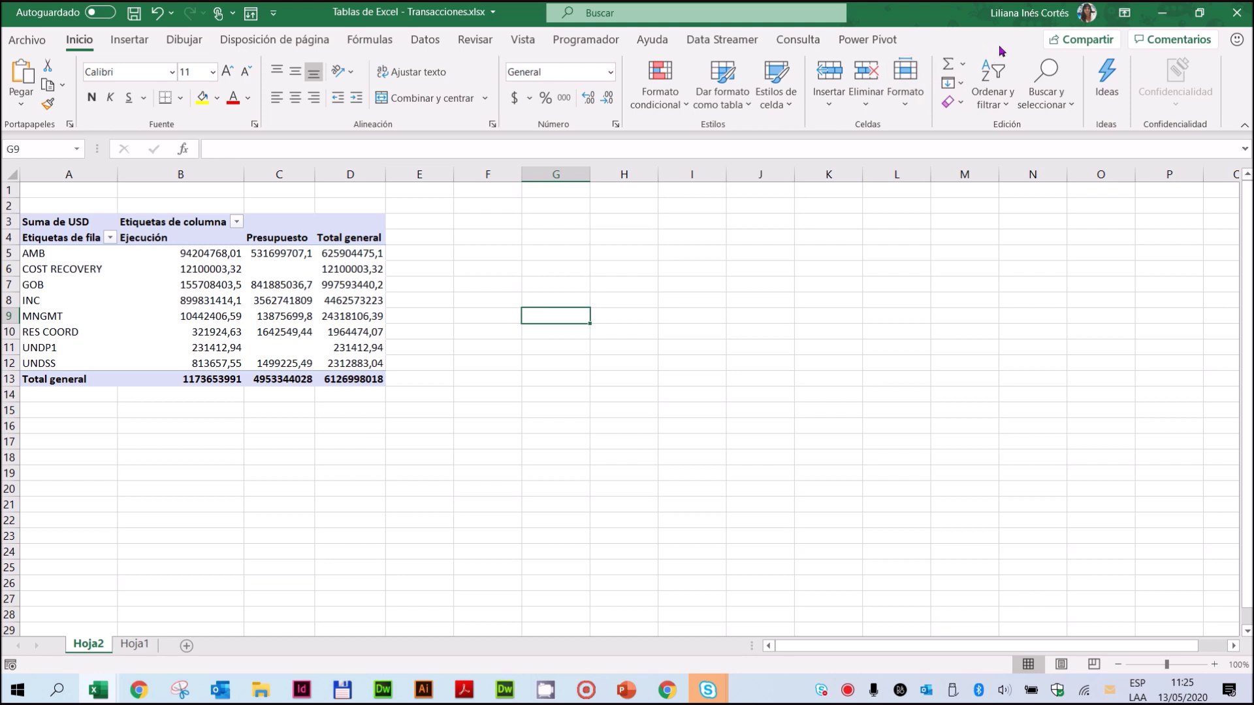
Apply the medium pivot table style with black header and total rows and light blue body, and turn on banded rows (Filas con bandas)
{"action": "left_click", "coordinate": [175, 288]}
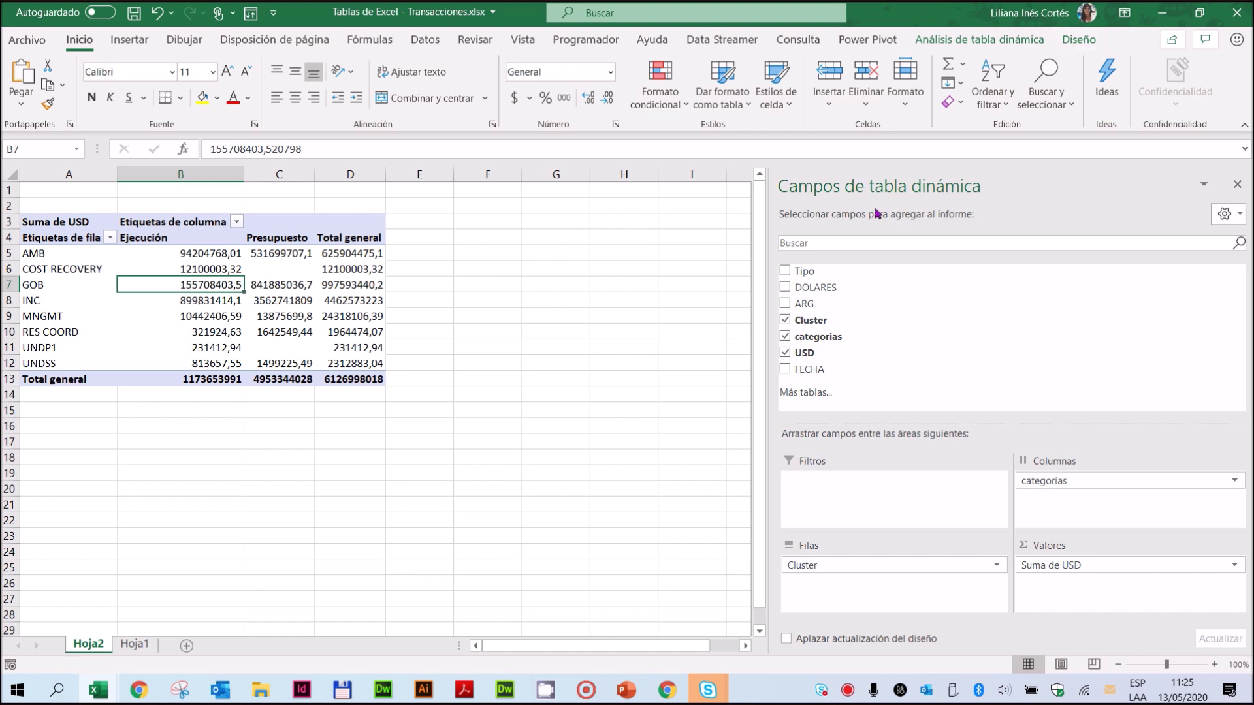
{"action": "left_click", "coordinate": [1078, 41]}
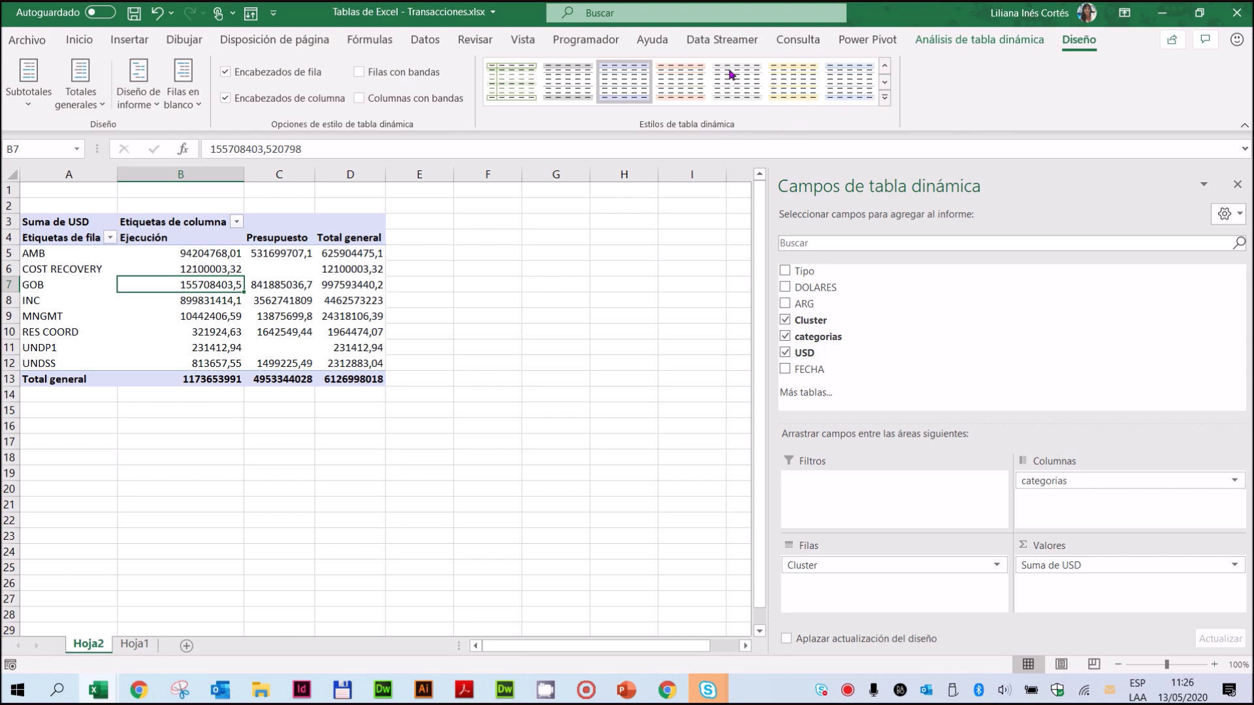
{"action": "left_click", "coordinate": [884, 97]}
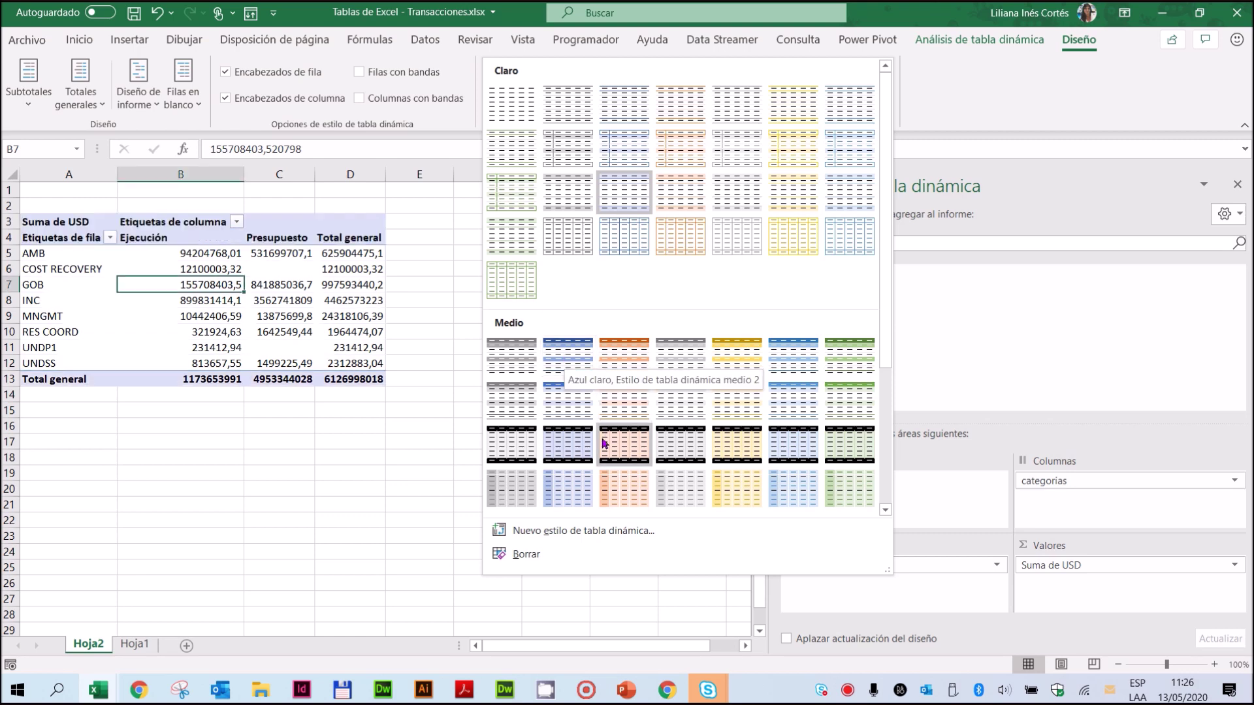
{"action": "left_click", "coordinate": [560, 442]}
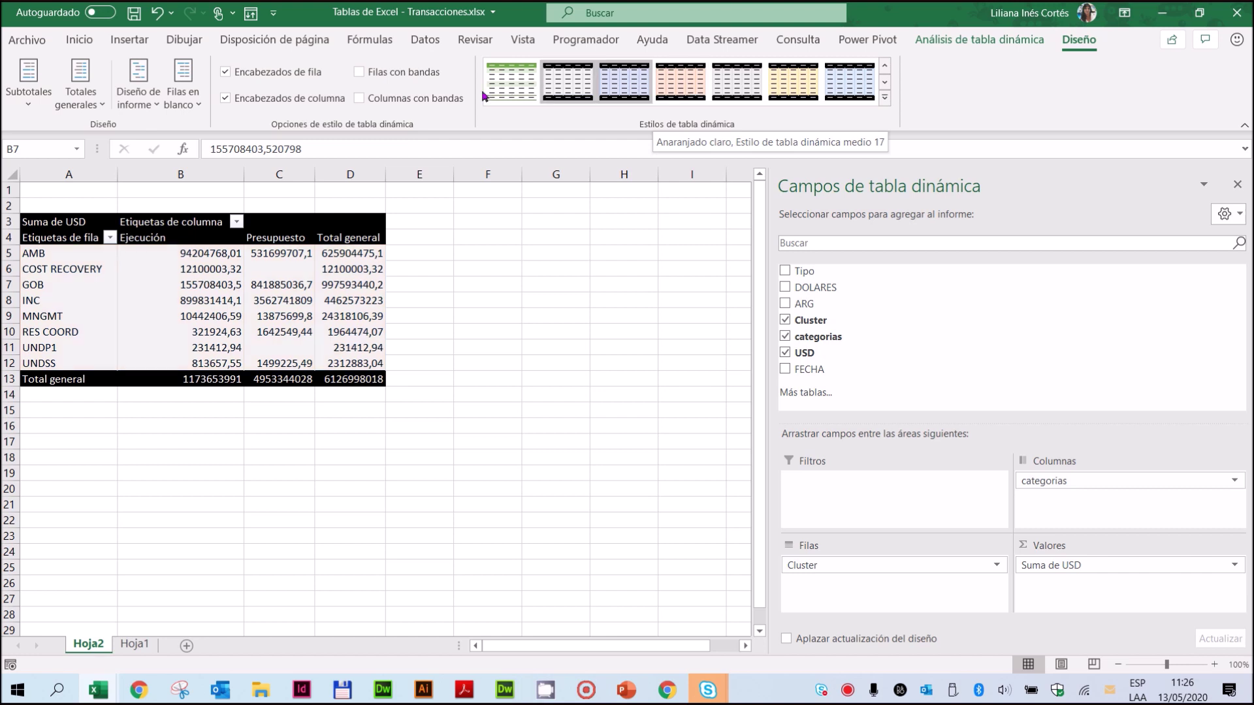
{"action": "left_click", "coordinate": [359, 75]}
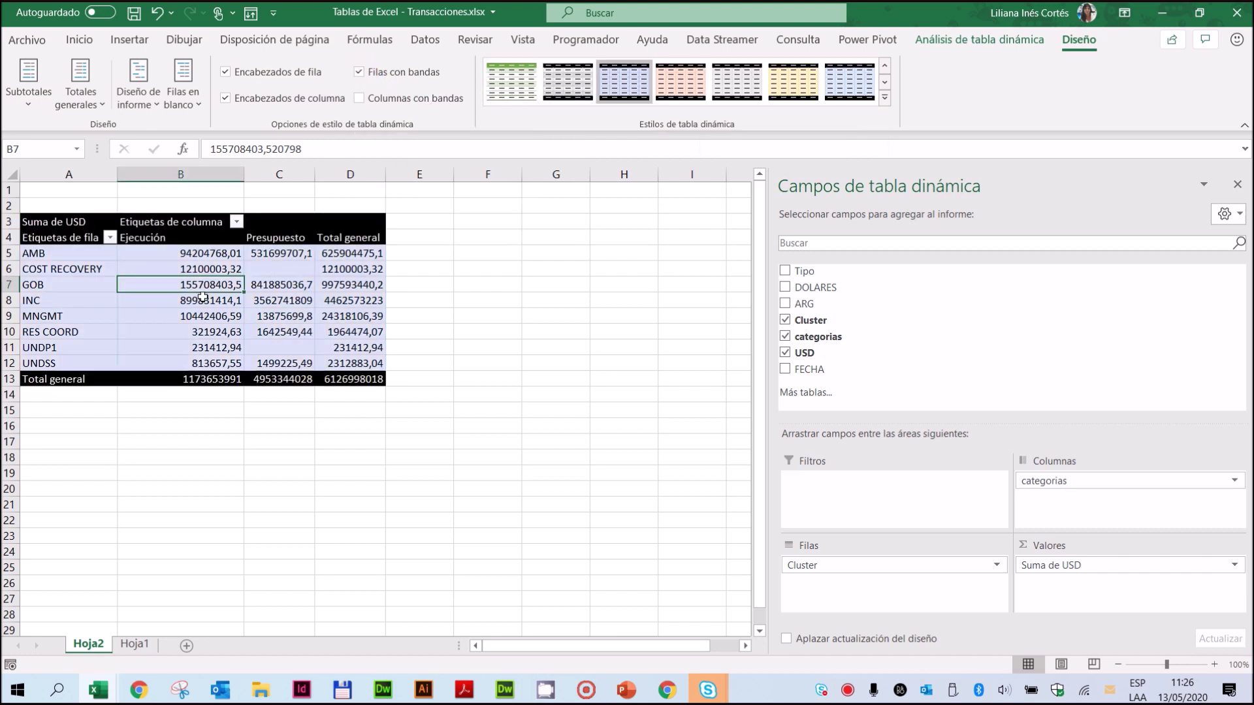
Set the pivot table's grand totals to on for columns only (Activado solo para columnas)
{"action": "mouse_move", "coordinate": [128, 349]}
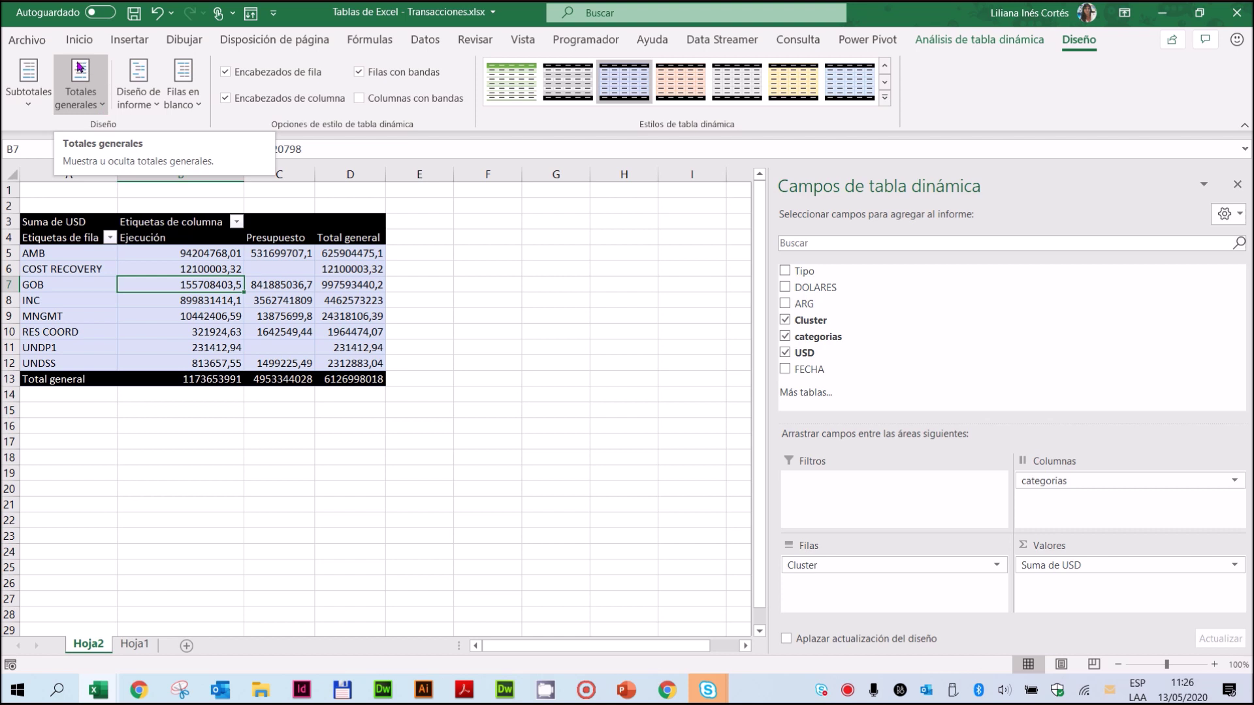
{"action": "left_click", "coordinate": [99, 108]}
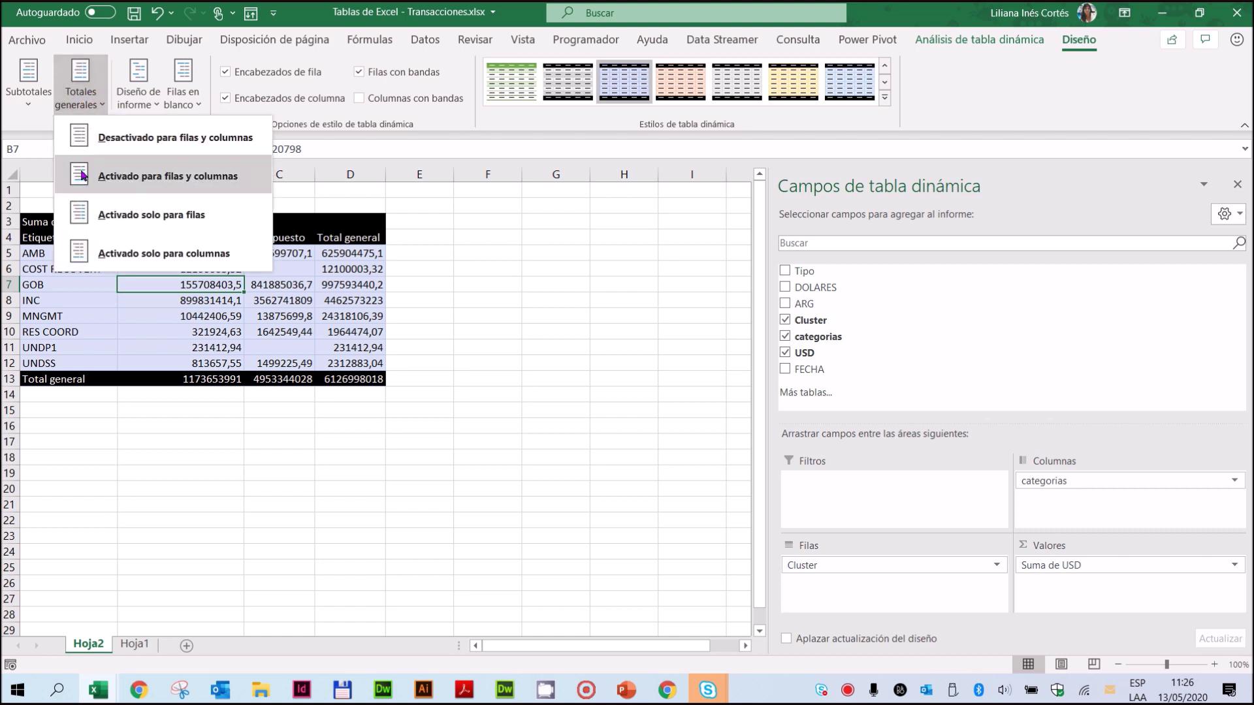
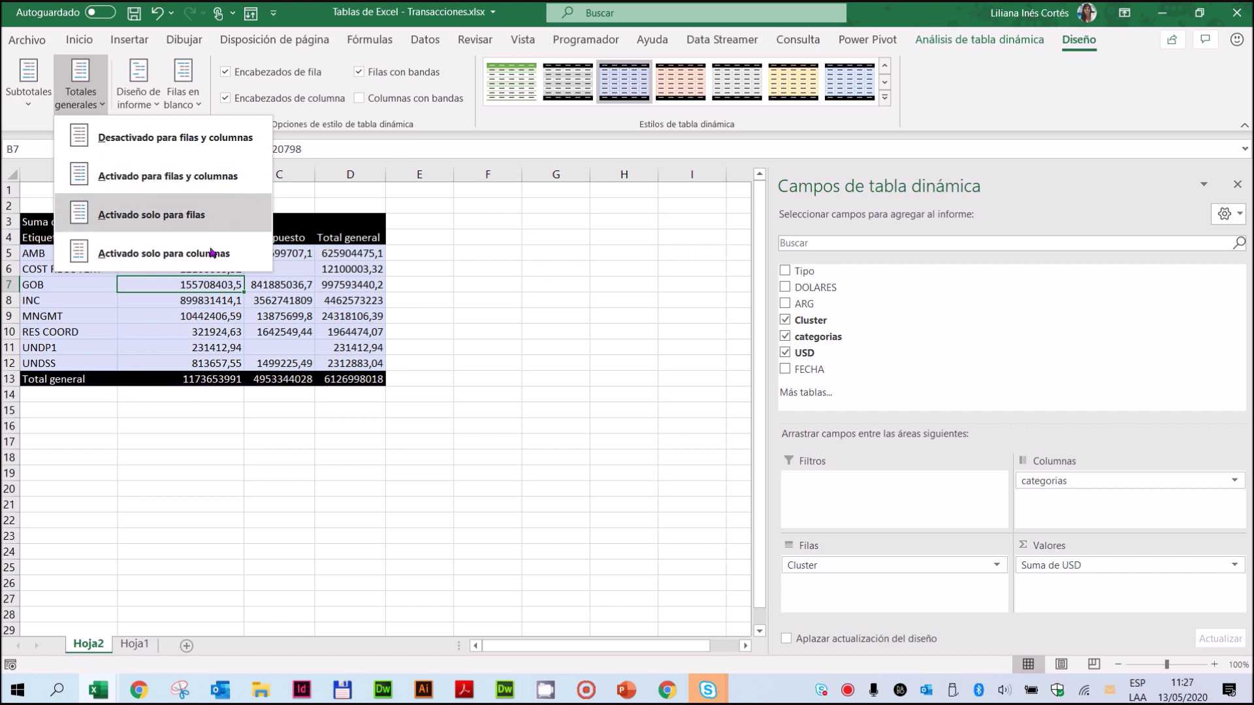
{"action": "left_click", "coordinate": [167, 253]}
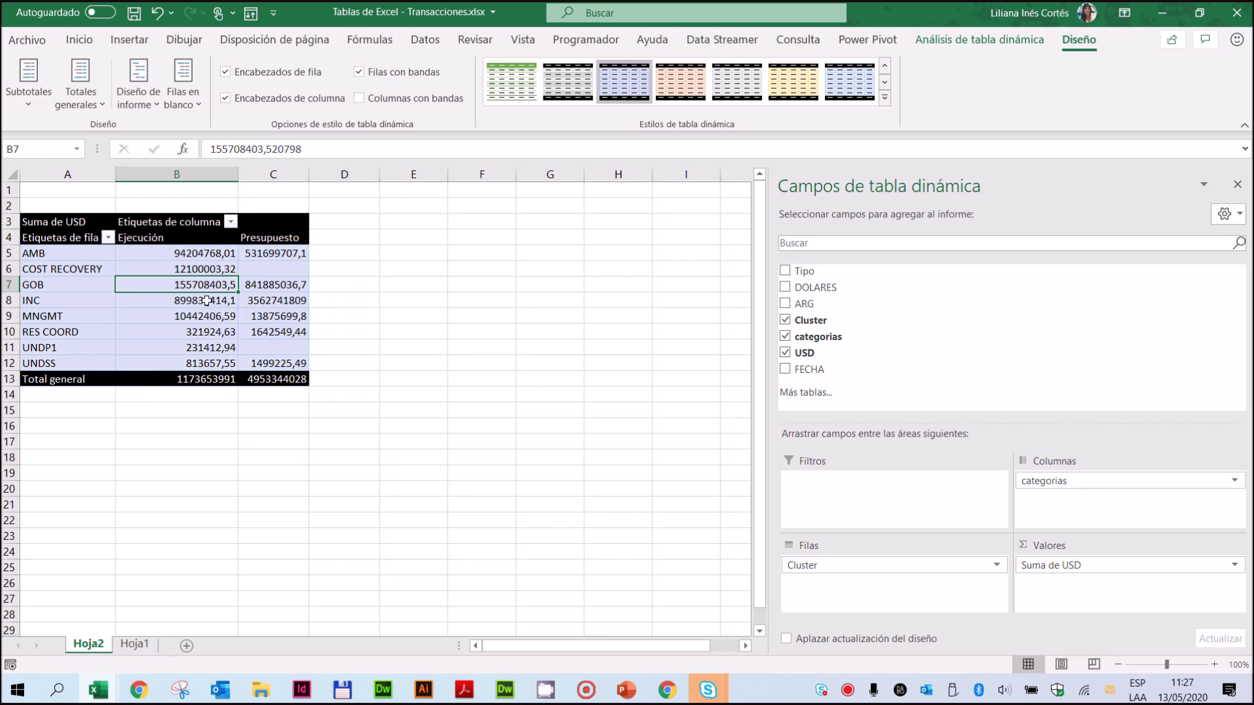
Check the number format of the pivot table's Ejecución and Presupuesto amounts, including their totals
{"action": "left_click_drag", "start_coordinate": [172, 254], "coordinate": [287, 363]}
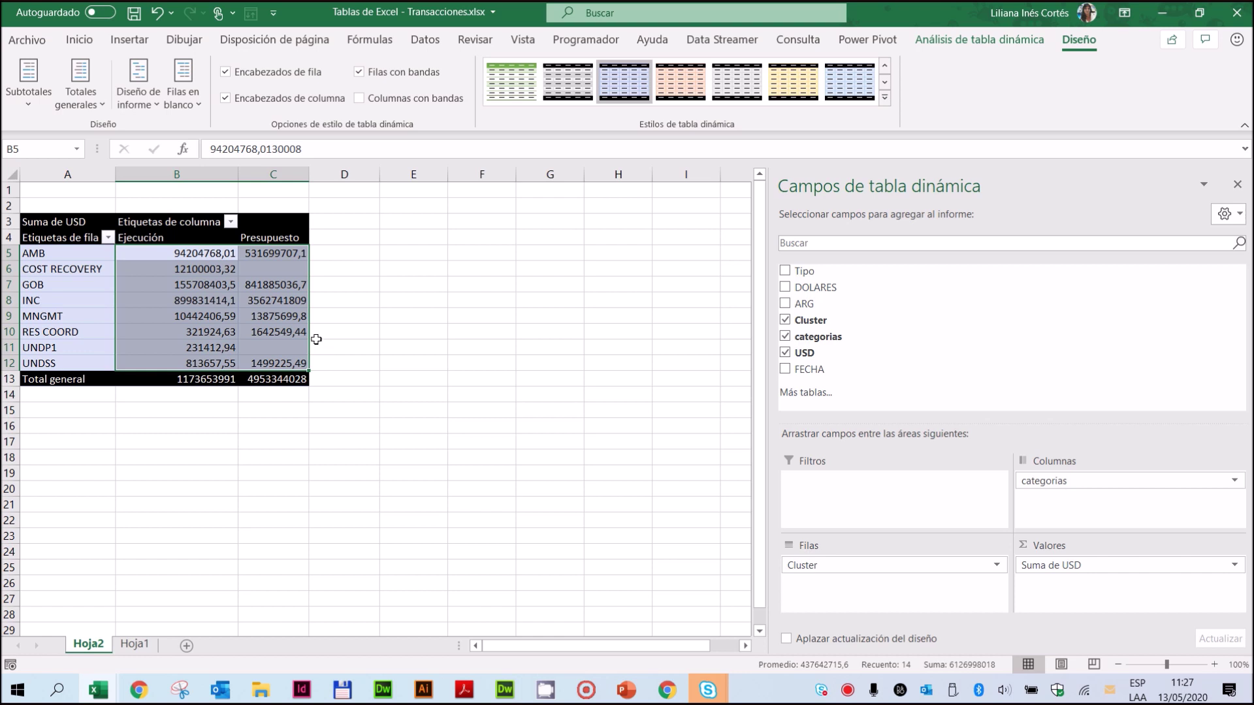
{"action": "left_click", "coordinate": [215, 288]}
{"action": "left_click_drag", "start_coordinate": [169, 253], "coordinate": [260, 380]}
{"action": "left_click", "coordinate": [79, 40]}
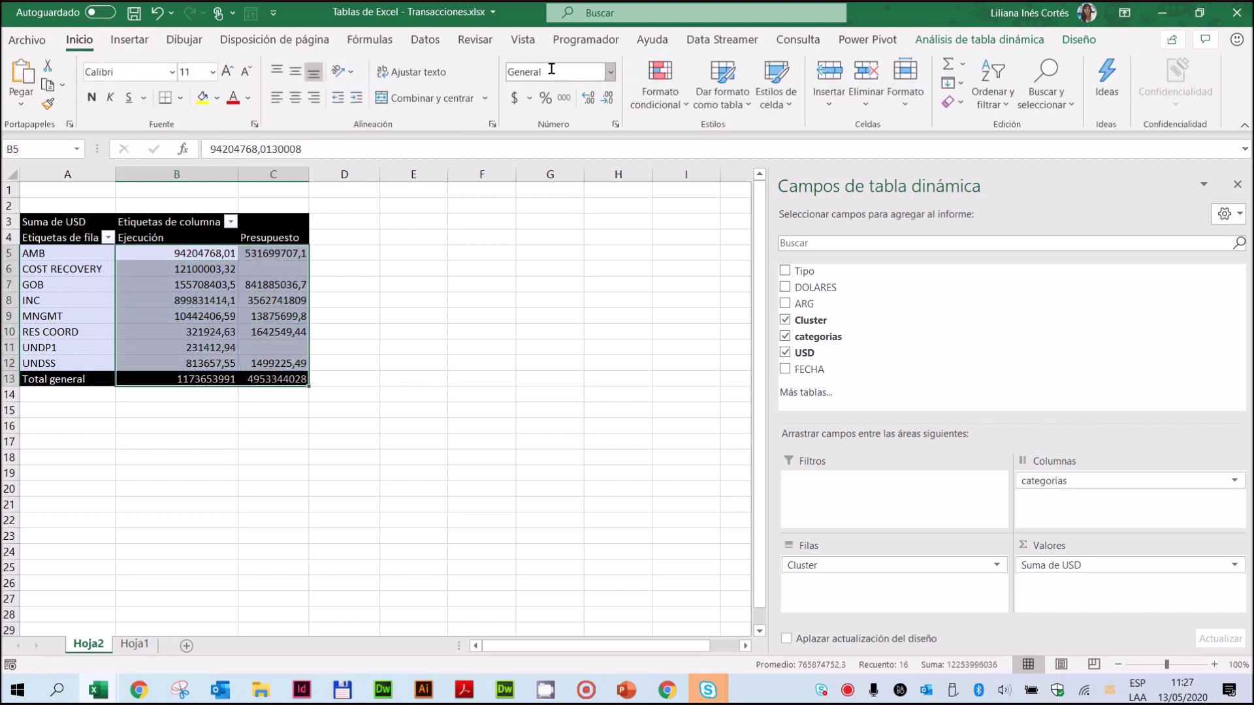
{"action": "left_click", "coordinate": [174, 285]}
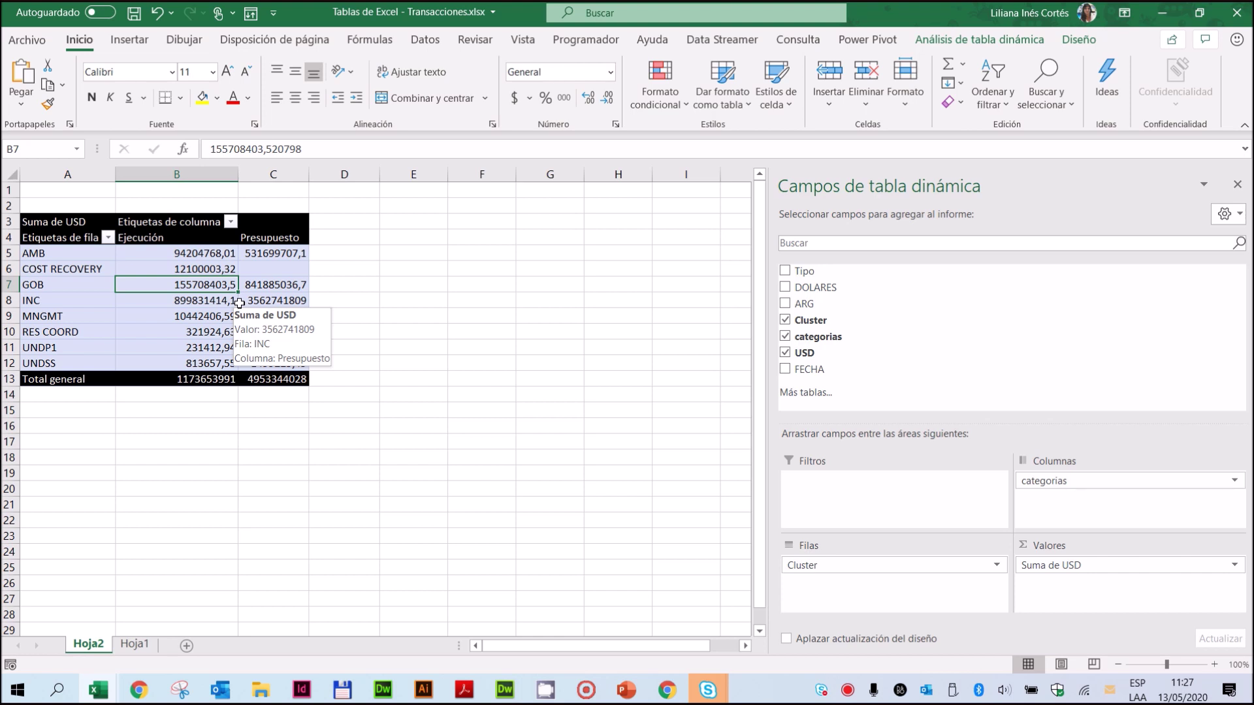
Set the number format of the Suma de USD value field to Número with thousands separator and 0 decimal places
{"action": "left_click_drag", "start_coordinate": [168, 252], "coordinate": [279, 379]}
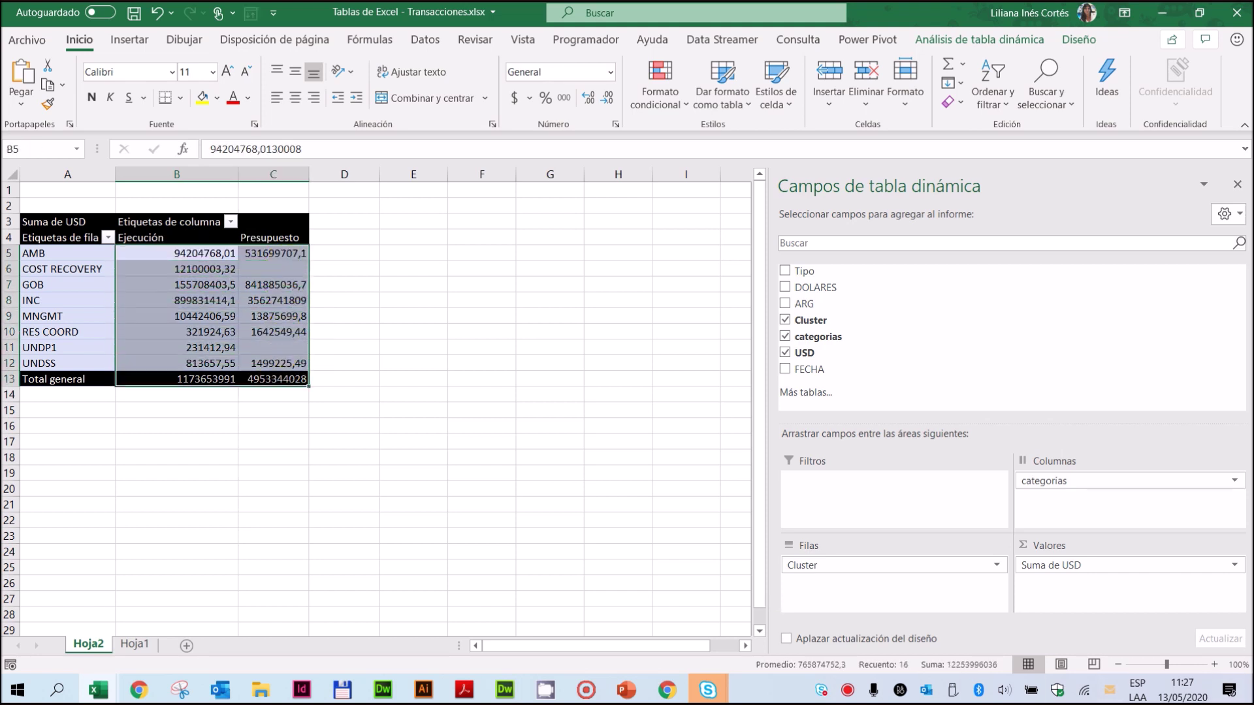
{"action": "left_click", "coordinate": [1103, 566]}
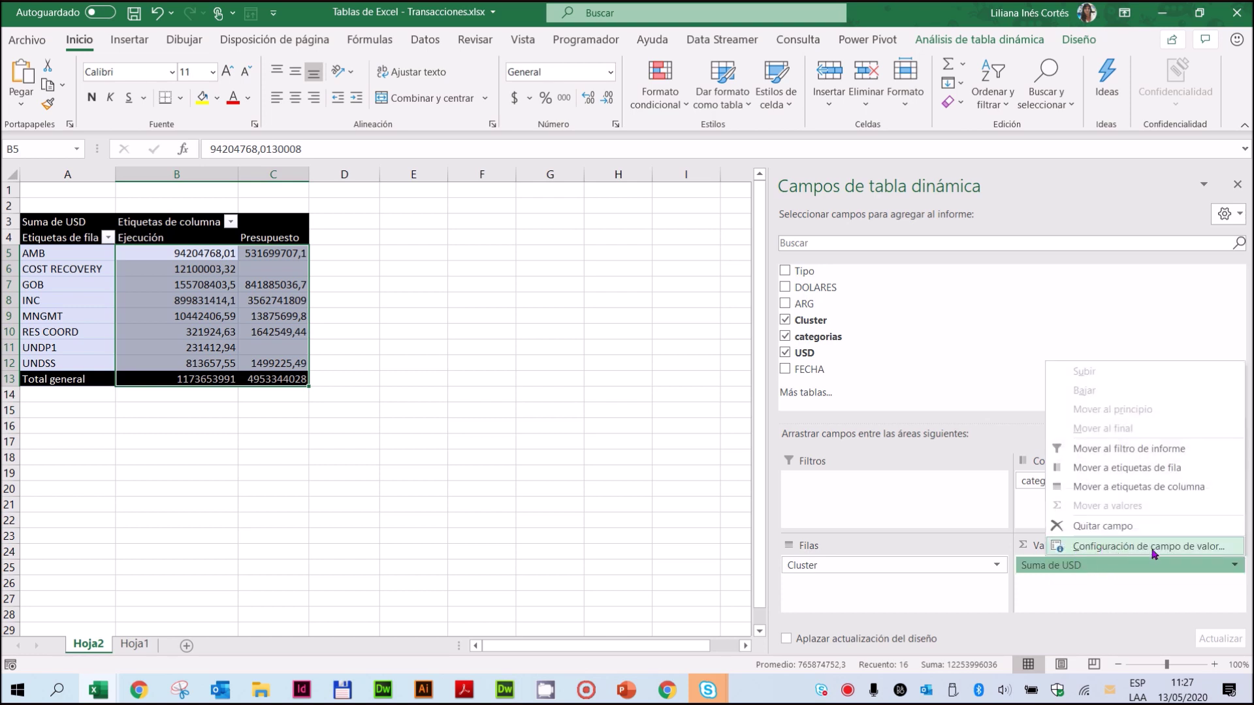
{"action": "left_click", "coordinate": [1216, 547]}
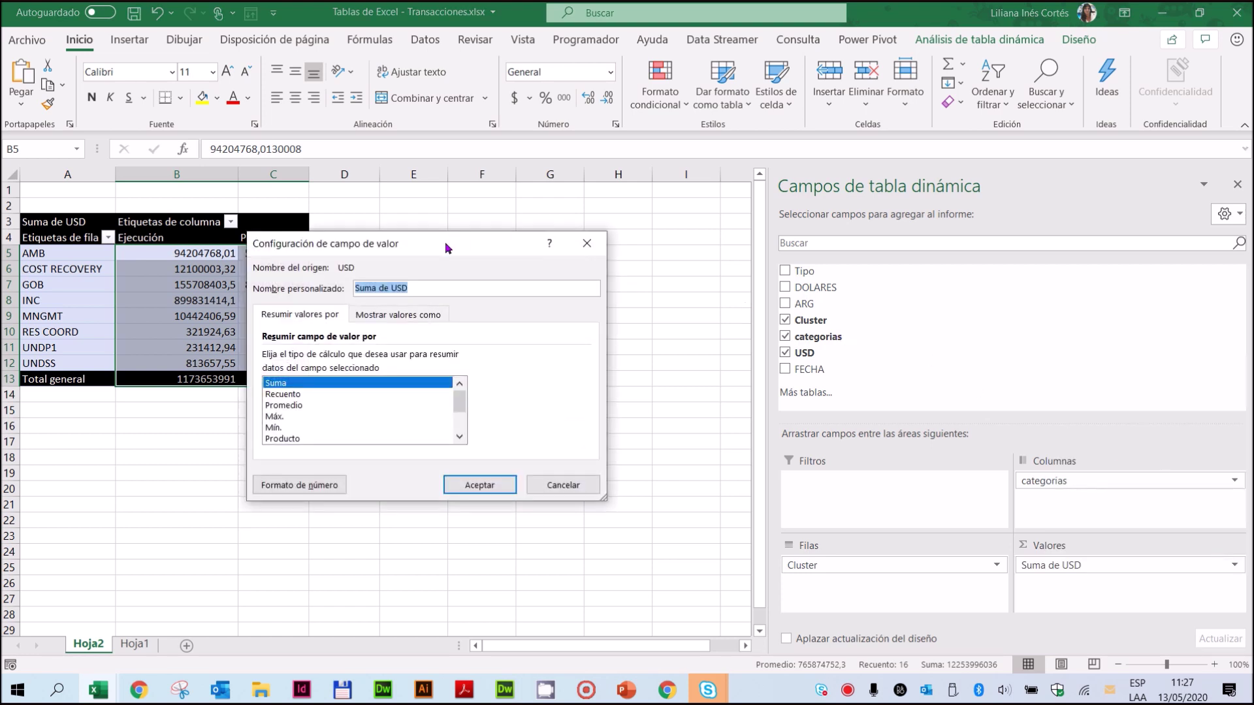
{"action": "left_click_drag", "start_coordinate": [445, 242], "coordinate": [652, 143]}
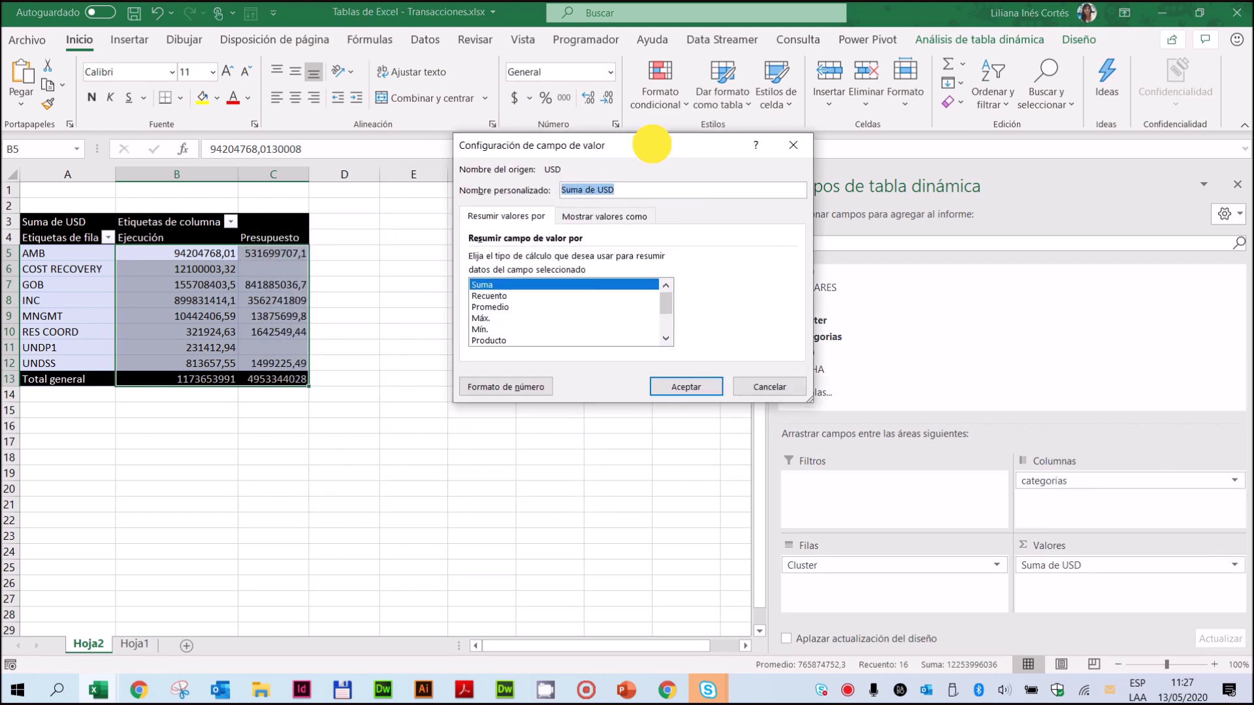
{"action": "left_click", "coordinate": [516, 390]}
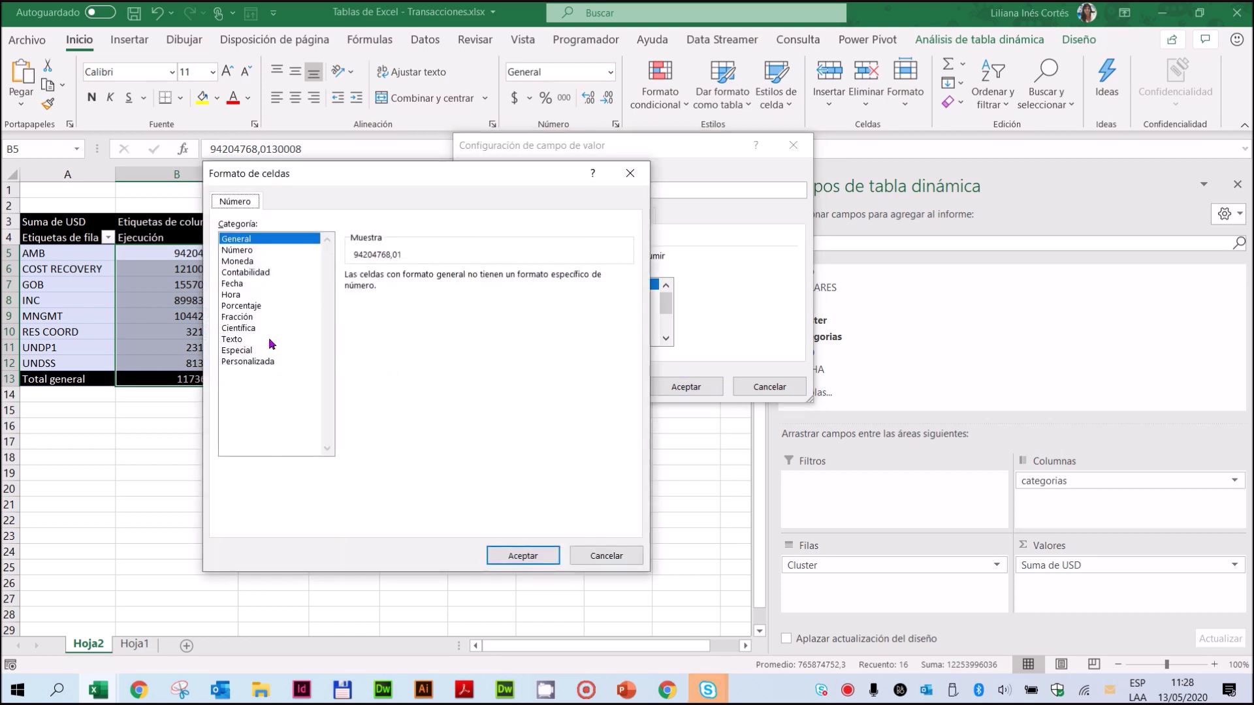
{"action": "left_click", "coordinate": [237, 251]}
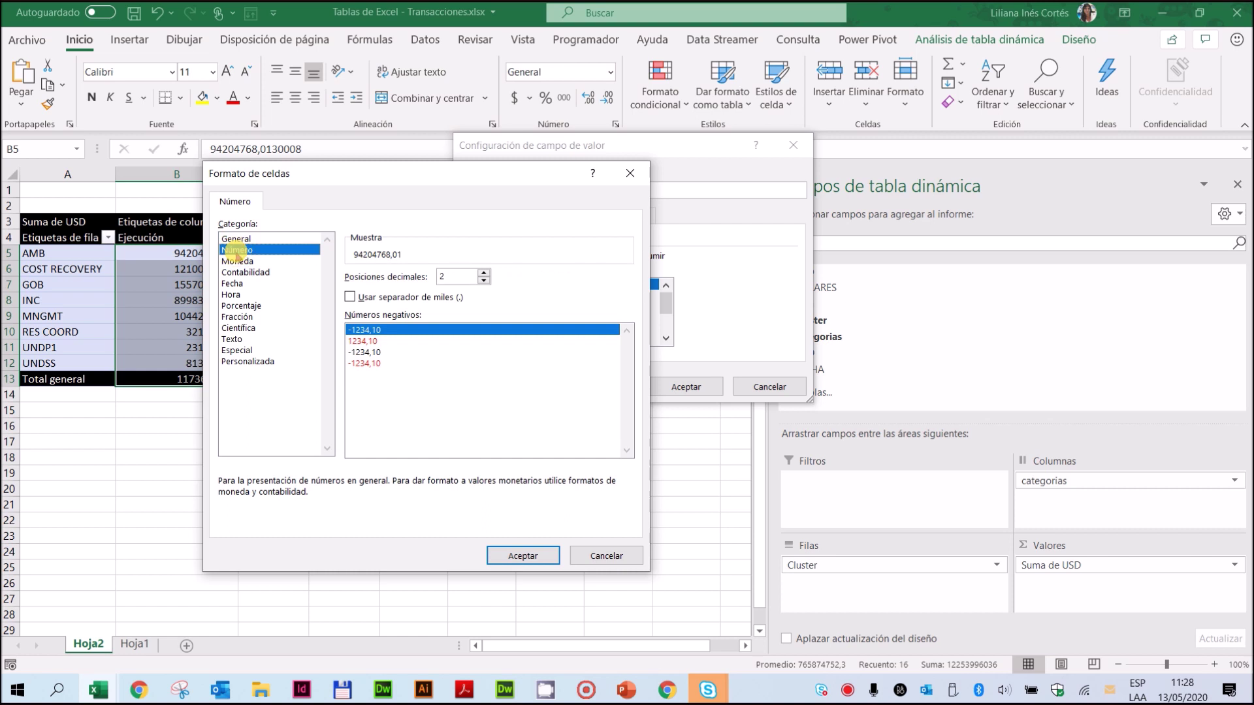
{"action": "left_click", "coordinate": [350, 297]}
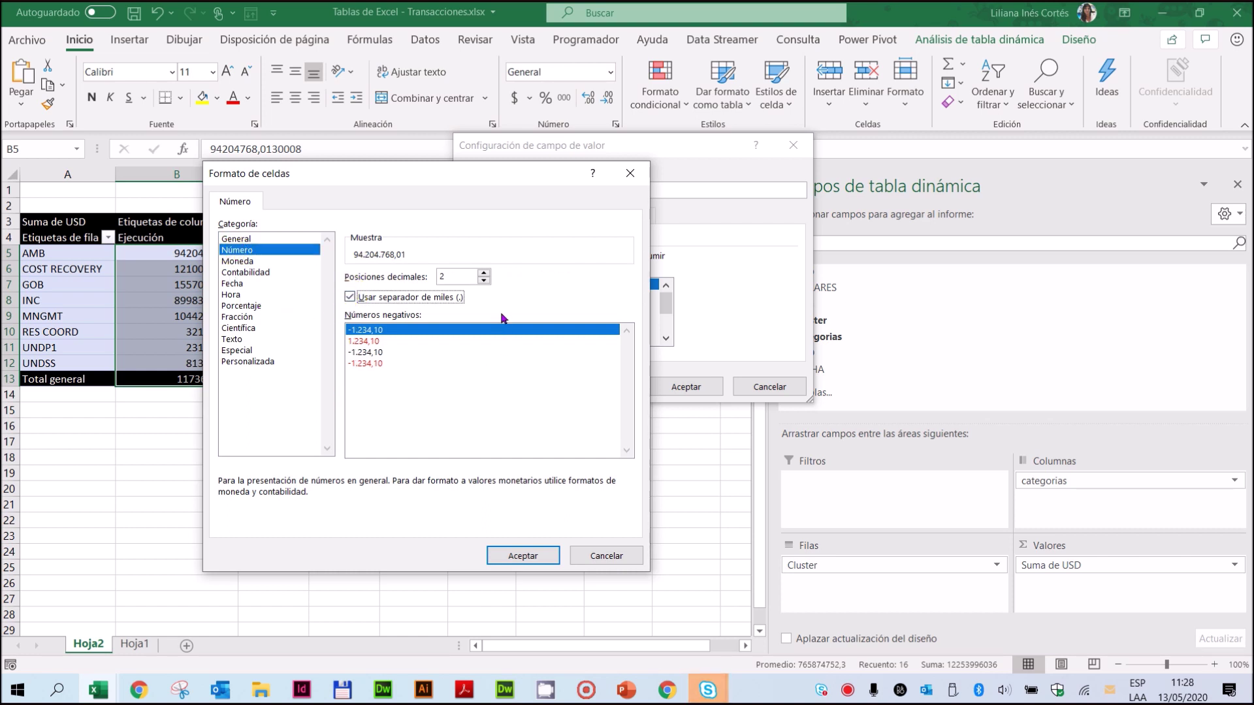
{"action": "left_click", "coordinate": [483, 281]}
{"action": "left_click", "coordinate": [483, 280]}
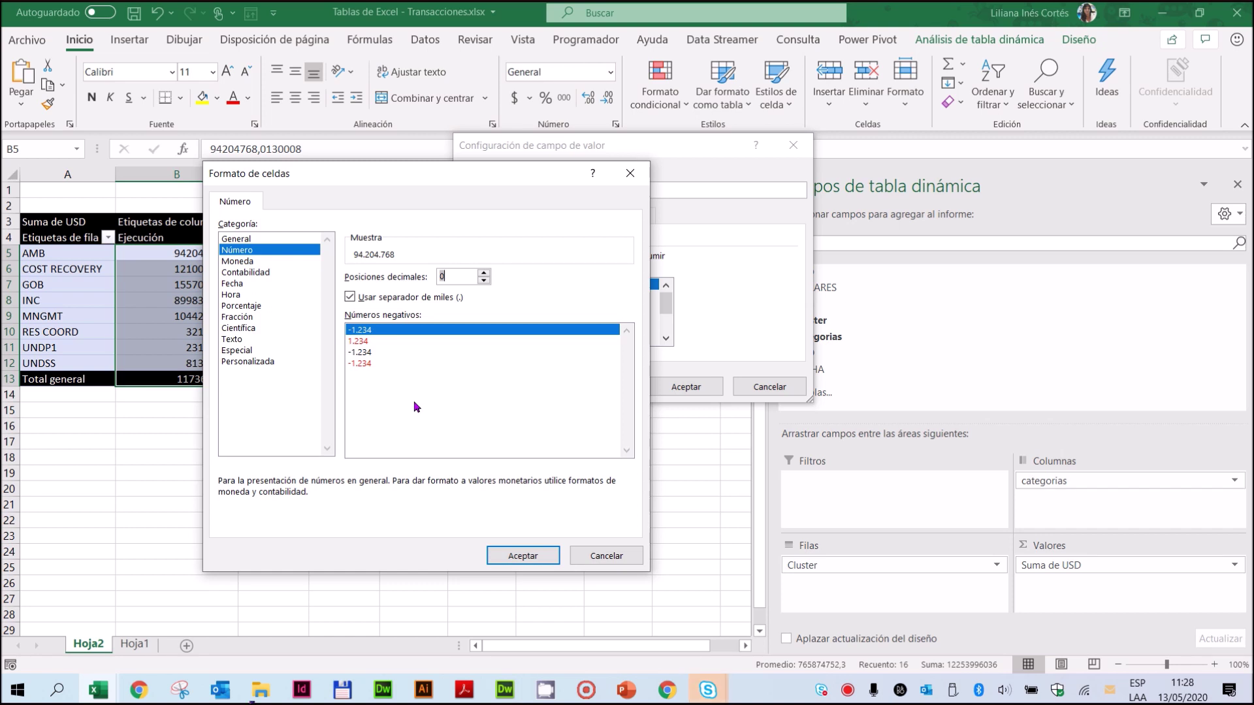
Review the Moneda symbols, then choose the Personalizada format code #.##0;-#.##0 as the base for the USD sums
{"action": "left_click", "coordinate": [248, 262]}
{"action": "left_click", "coordinate": [423, 299]}
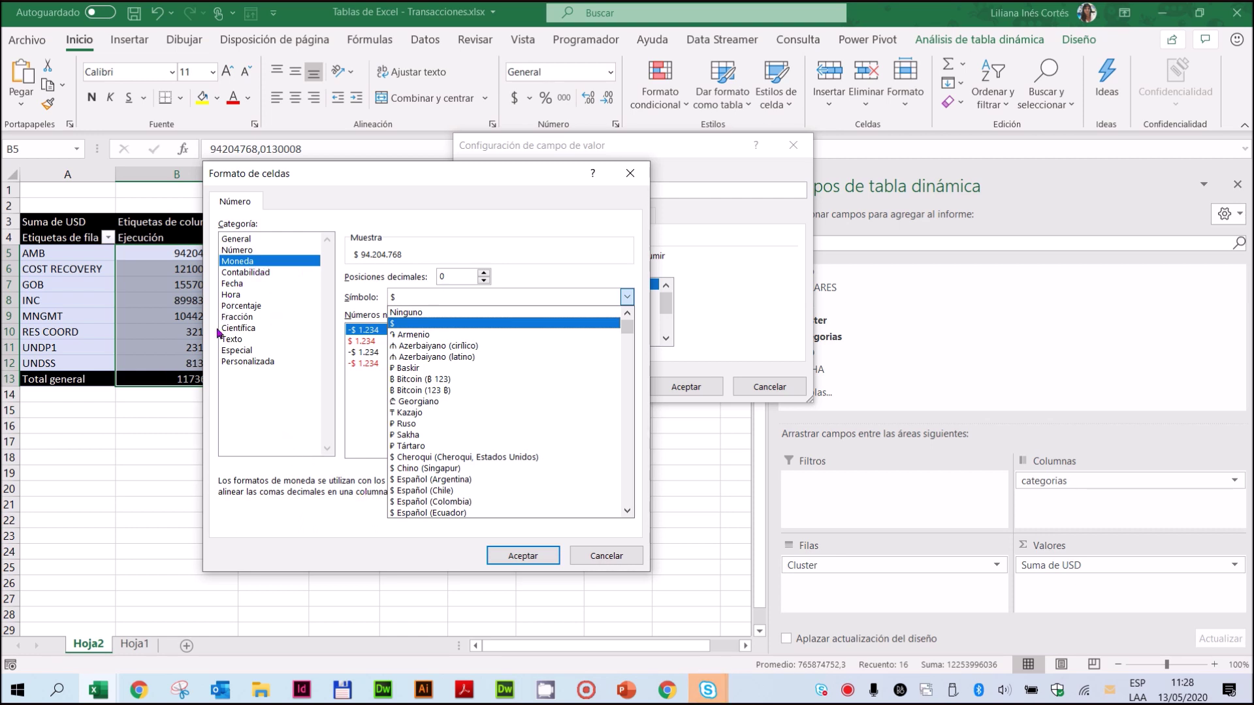
{"action": "left_click", "coordinate": [232, 363]}
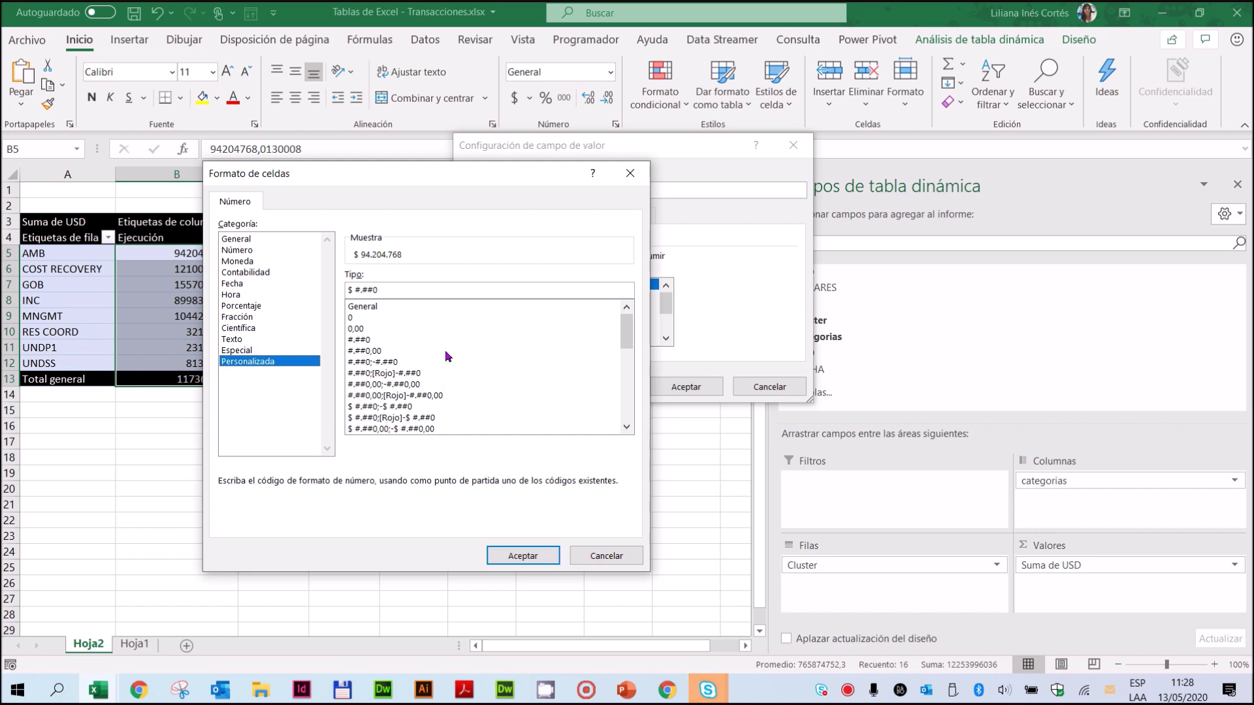
{"action": "left_click", "coordinate": [358, 361]}
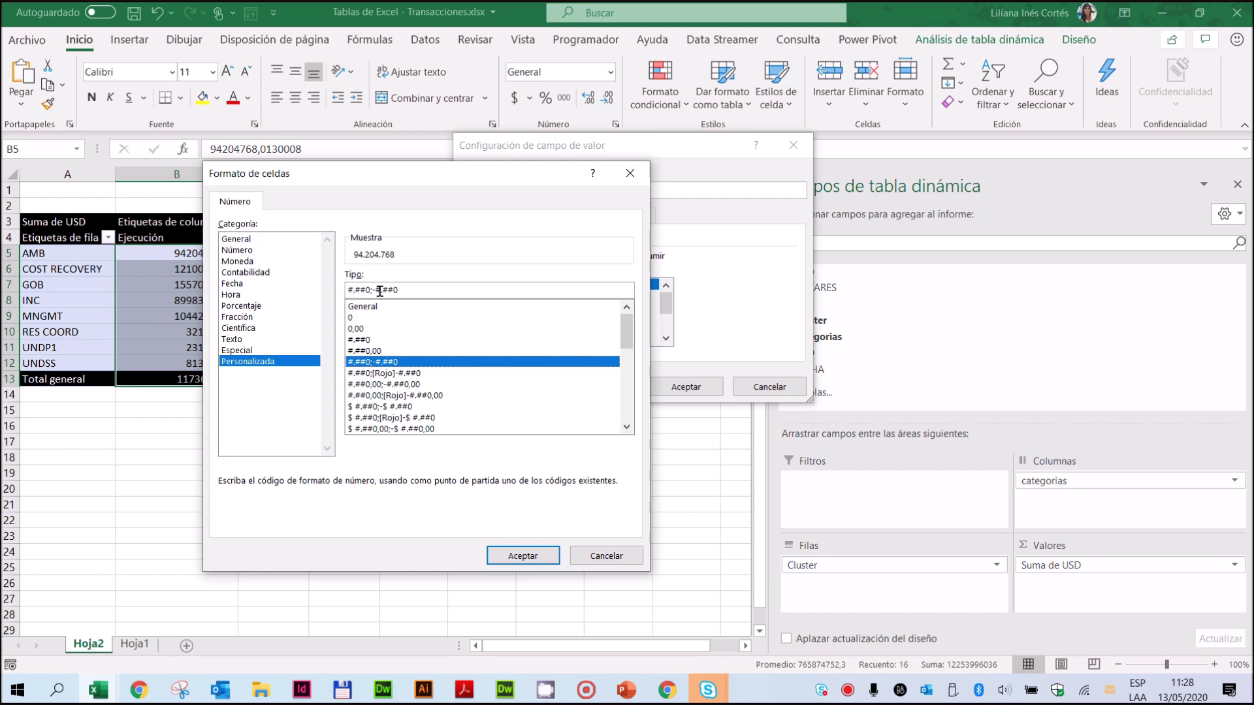
{"action": "left_click_drag", "start_coordinate": [374, 290], "coordinate": [335, 289]}
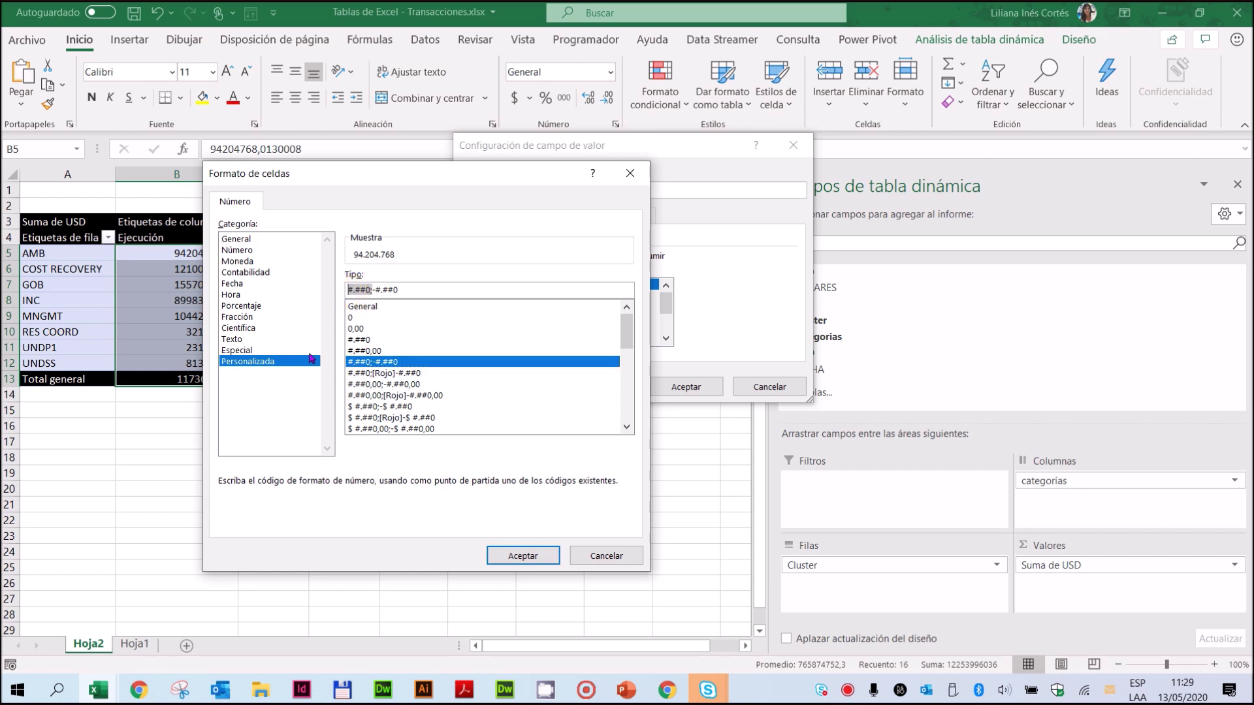
{"action": "left_click", "coordinate": [418, 289]}
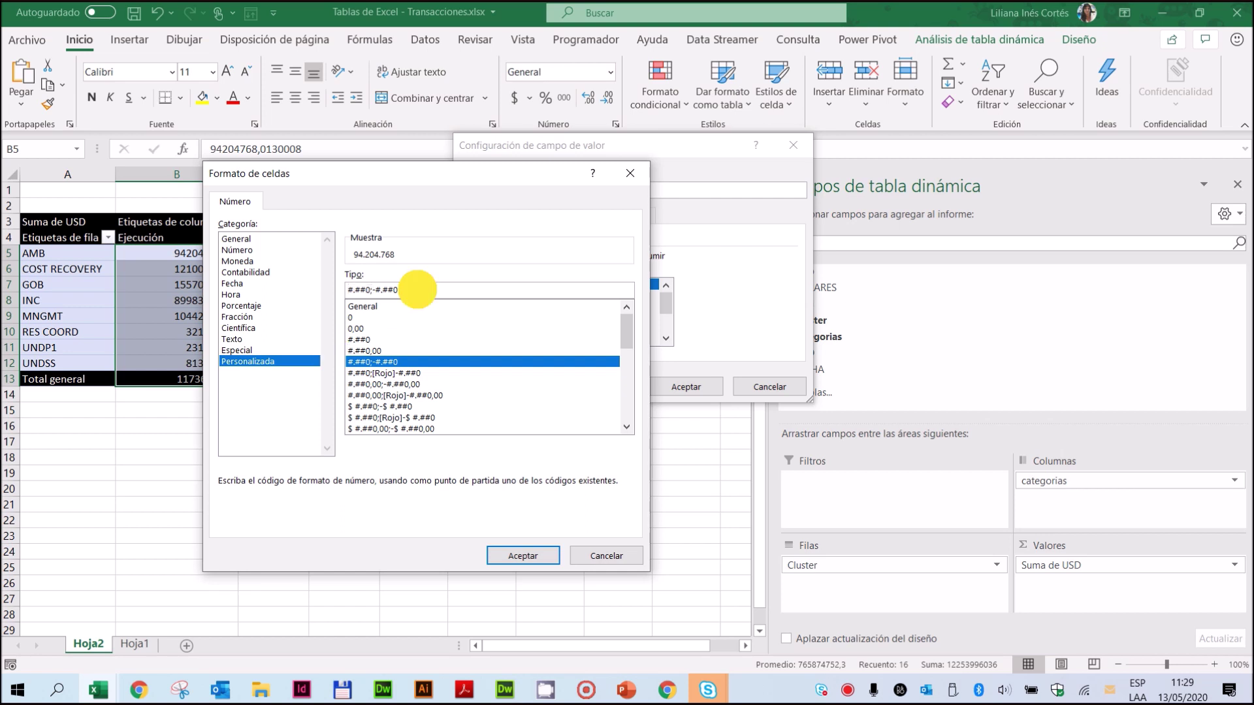
{"action": "left_click_drag", "start_coordinate": [418, 289], "coordinate": [371, 290]}
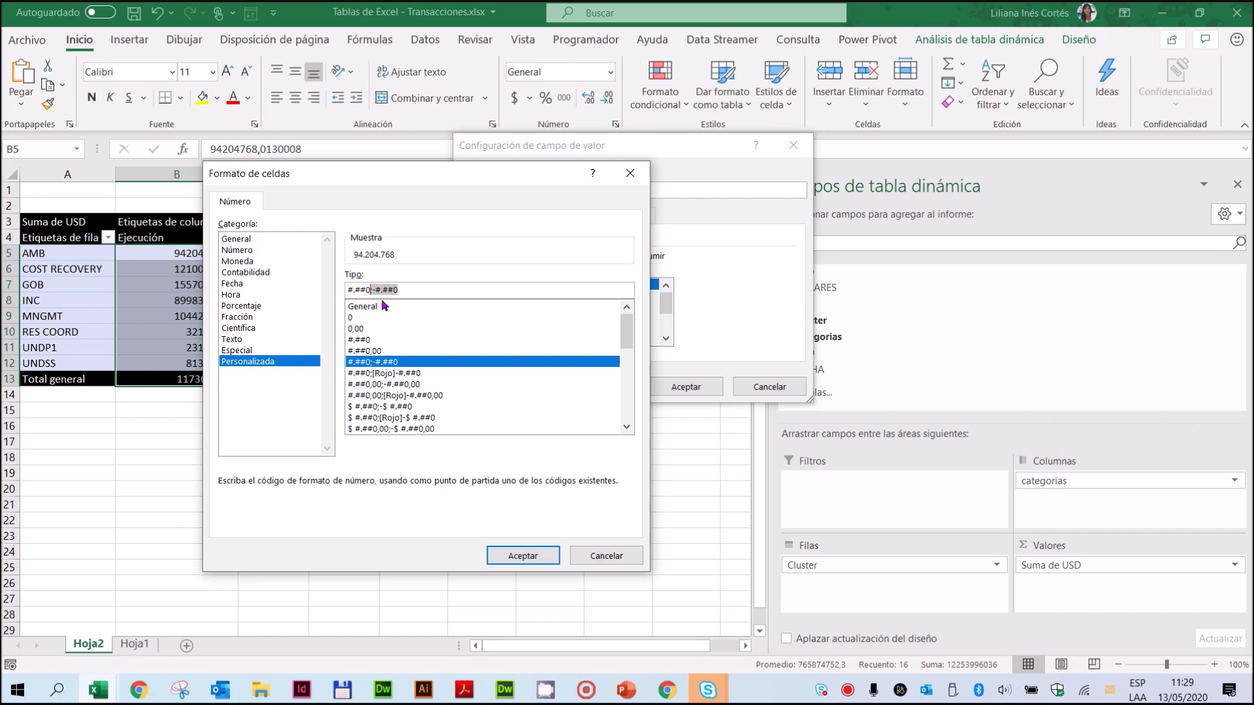
{"action": "left_click", "coordinate": [377, 396]}
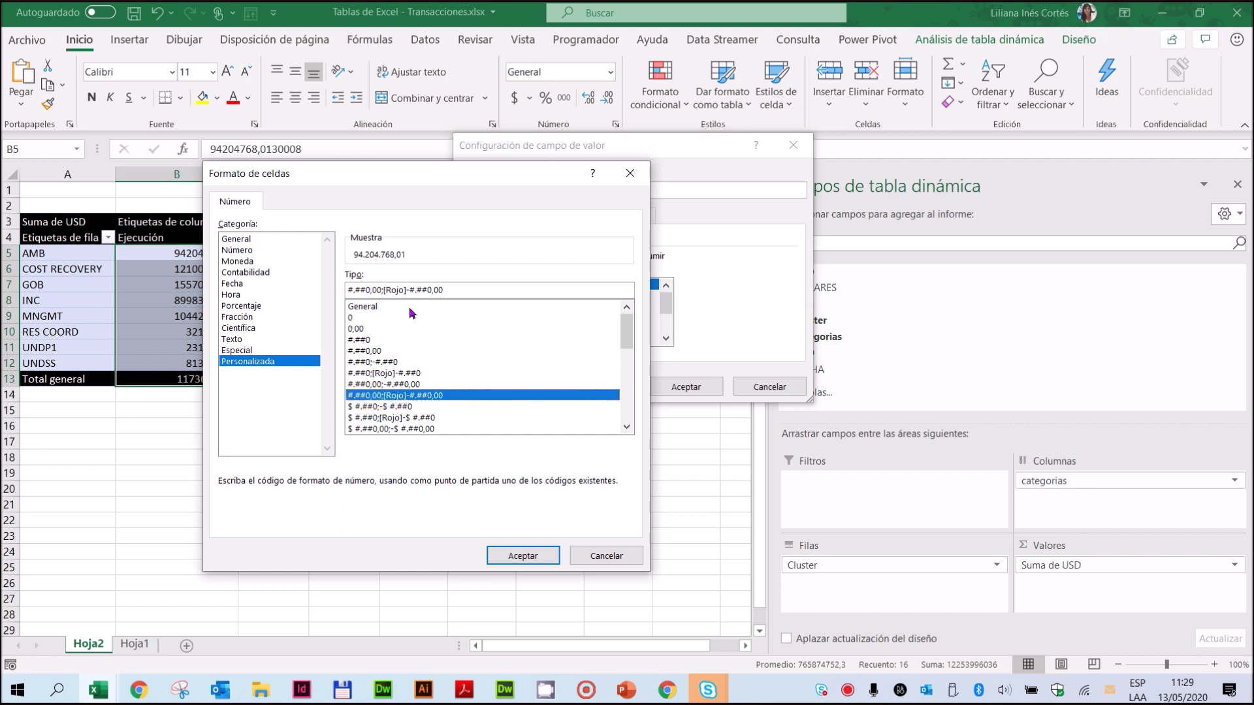
{"action": "left_click", "coordinate": [392, 362]}
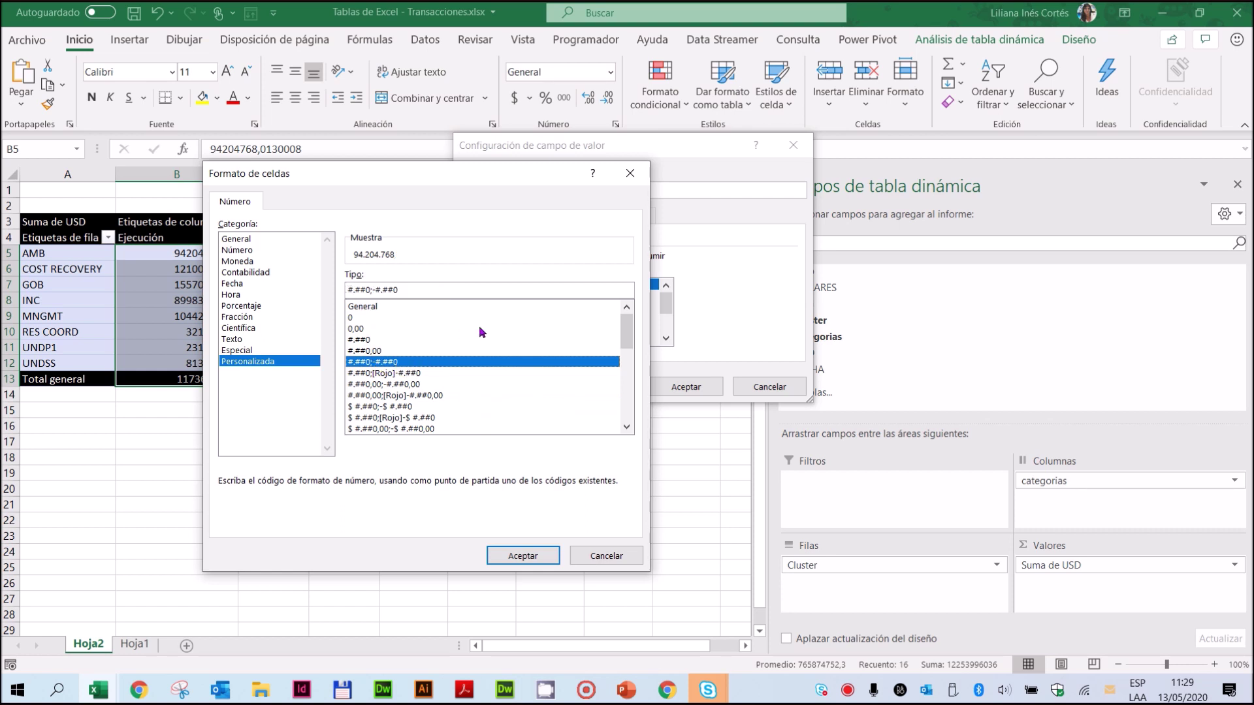
Add the "U$S " prefix to both parts of the custom code, giving "U$S "#.##0;"U$S "-#.##0, and apply it to the value field
{"action": "left_click", "coordinate": [347, 290]}
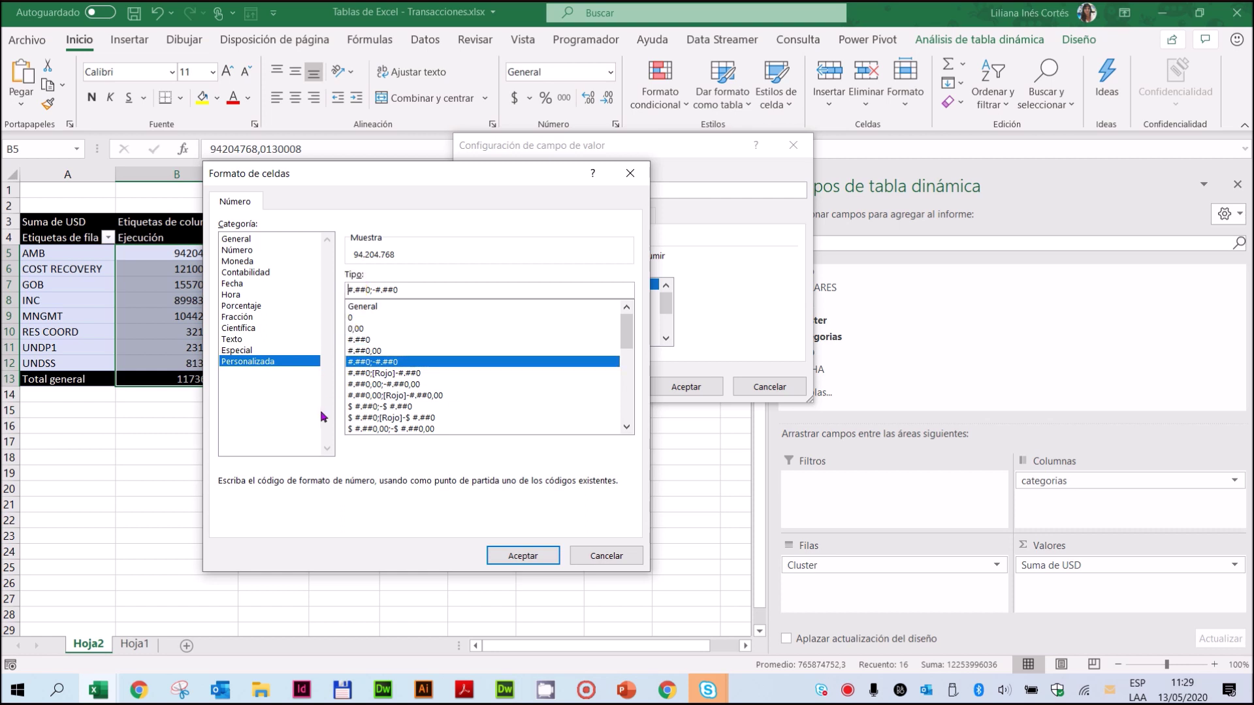
{"action": "type", "text": "\"\""}
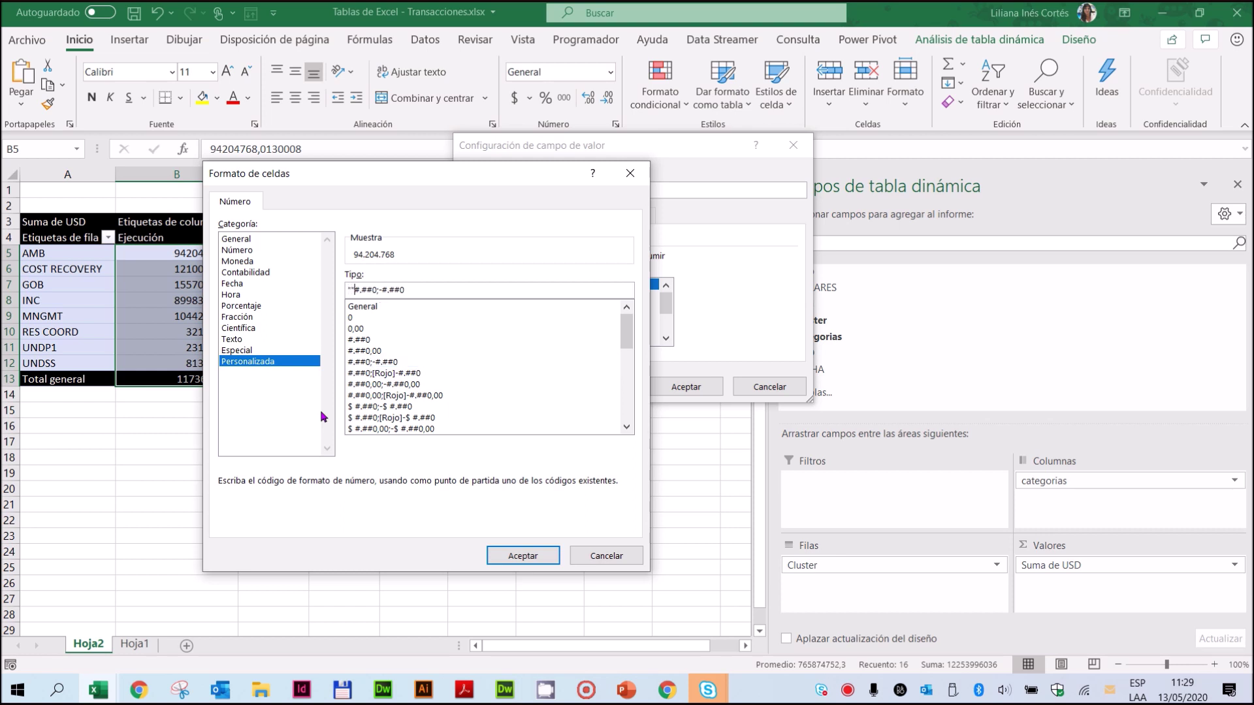
{"action": "key", "text": "Left"}
{"action": "type", "text": "U$S"}
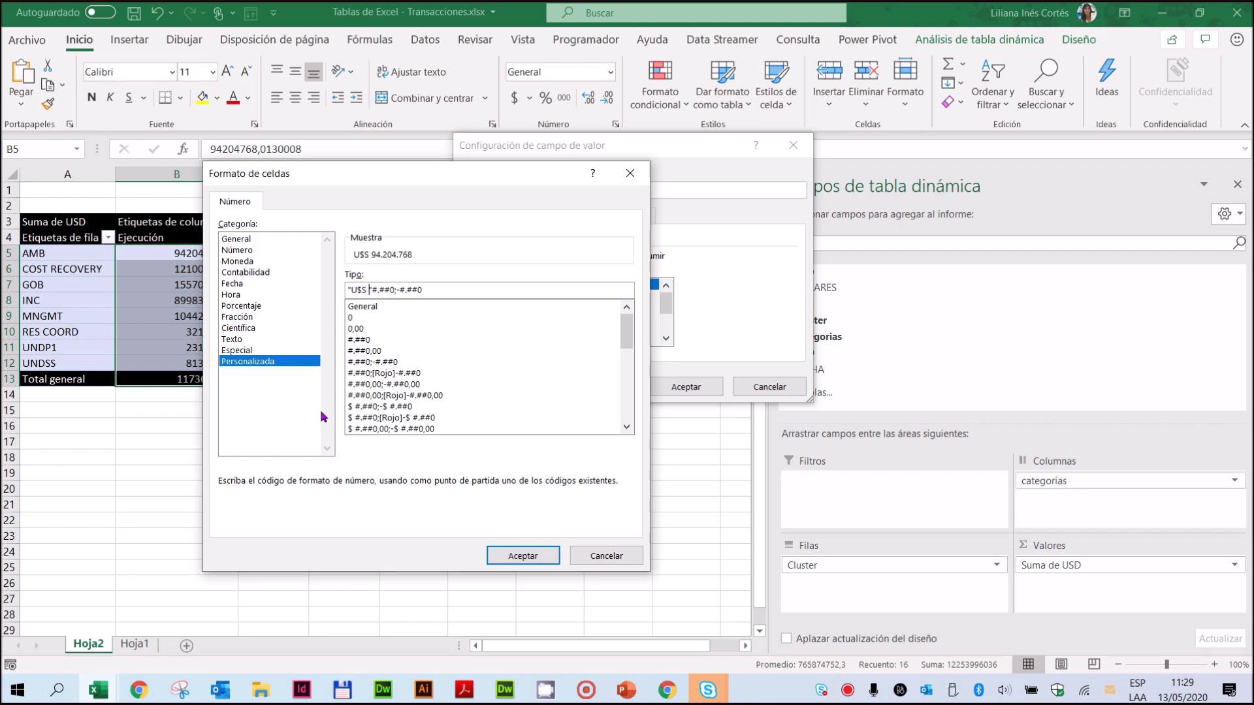
{"action": "left_click", "coordinate": [397, 289]}
{"action": "left_click", "coordinate": [521, 557]}
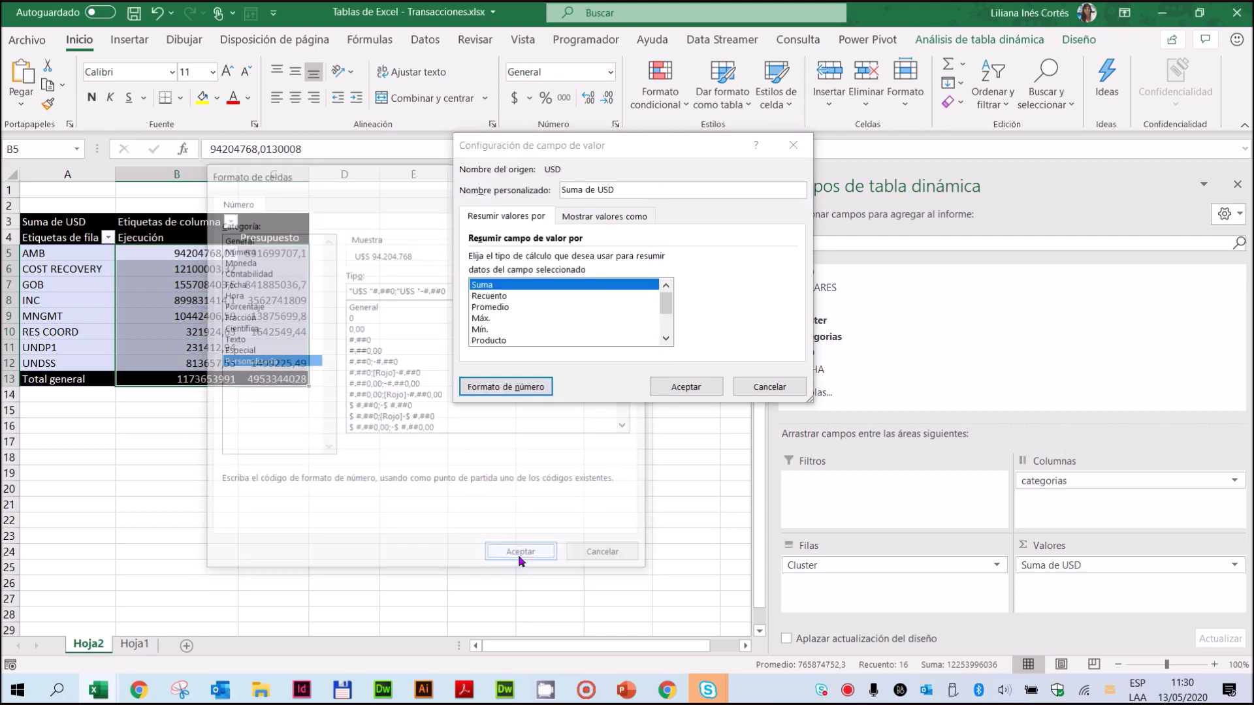
{"action": "left_click", "coordinate": [686, 391]}
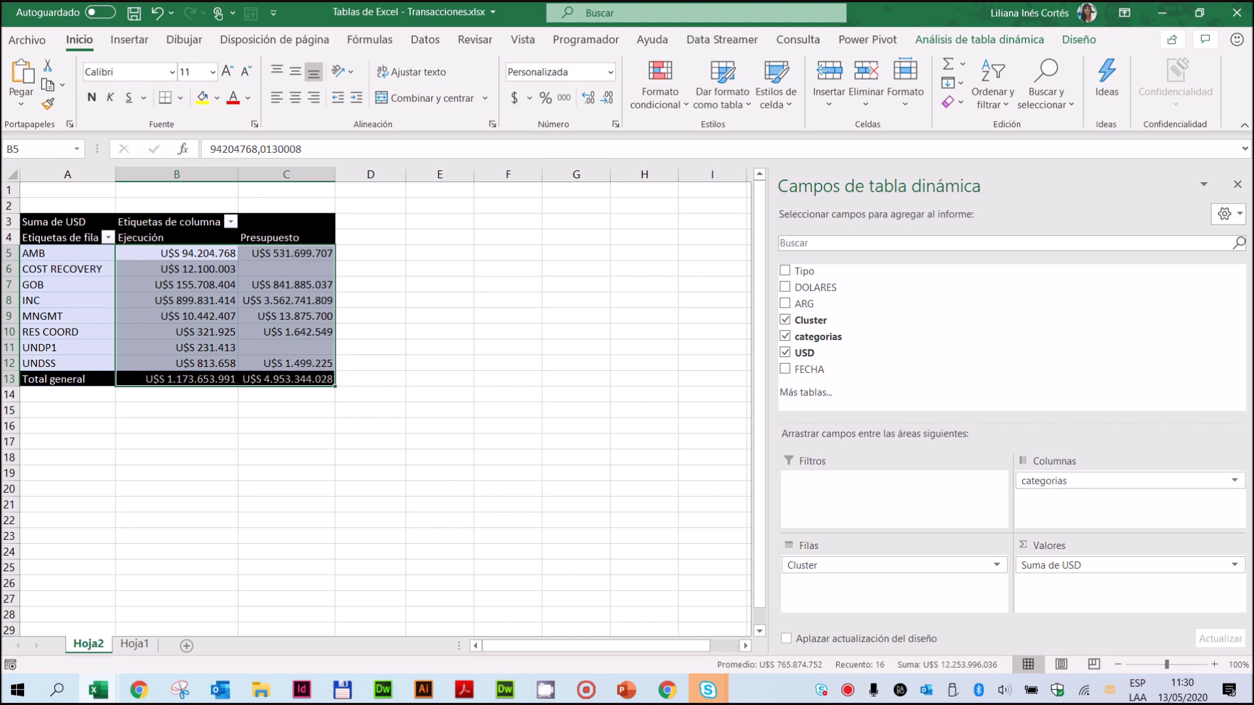
Examine the Ejecución and Presupuesto column headers and the calculated field and calculated item options available for them
{"action": "left_click", "coordinate": [290, 241]}
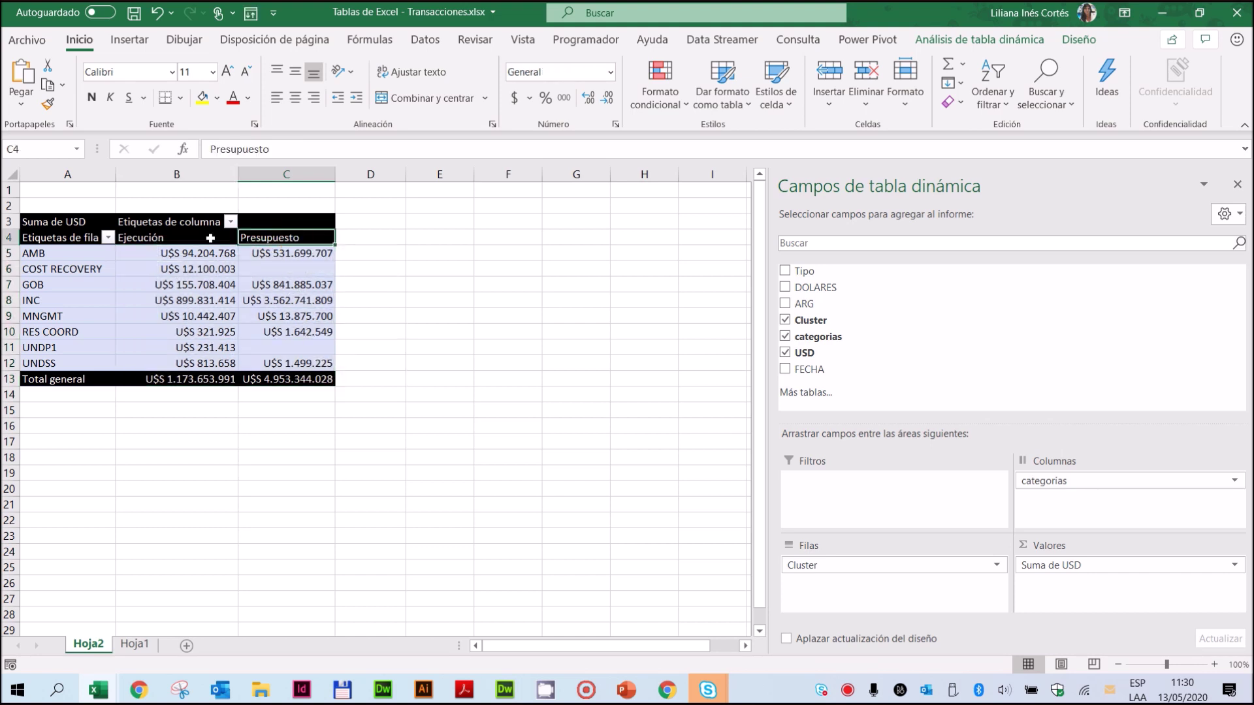
{"action": "left_click", "coordinate": [163, 238]}
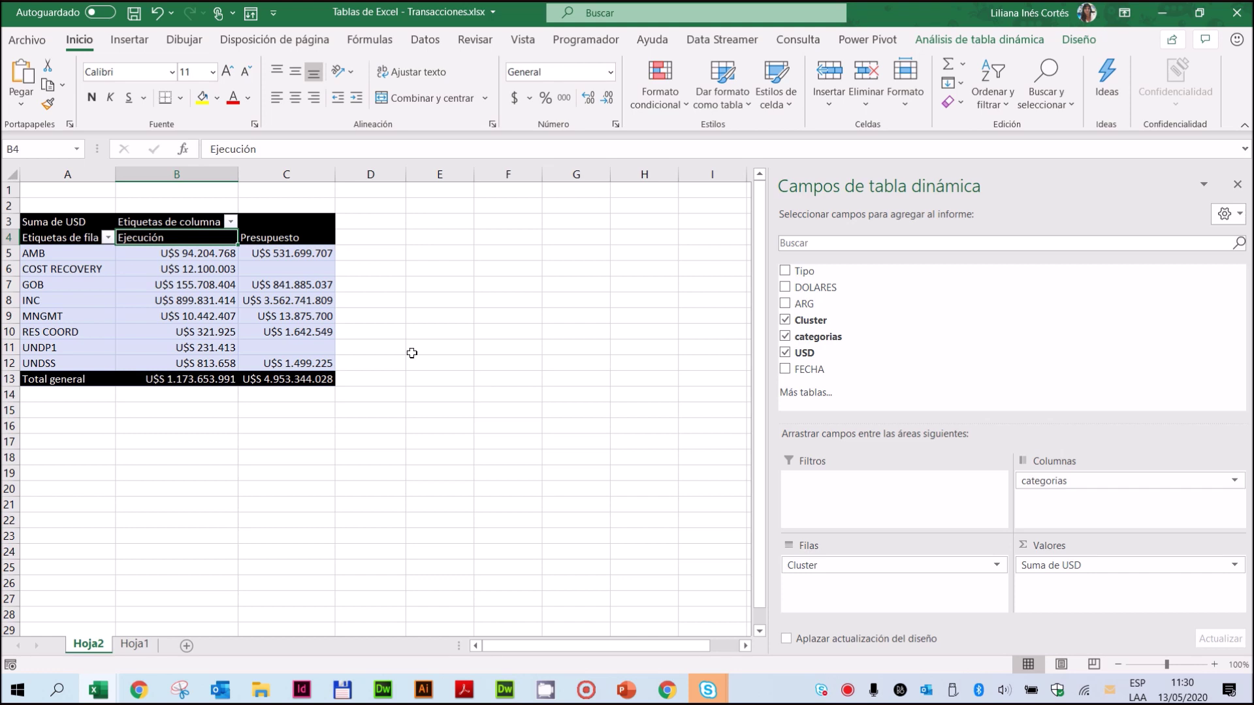
{"action": "mouse_move", "coordinate": [176, 281]}
{"action": "left_click", "coordinate": [928, 38]}
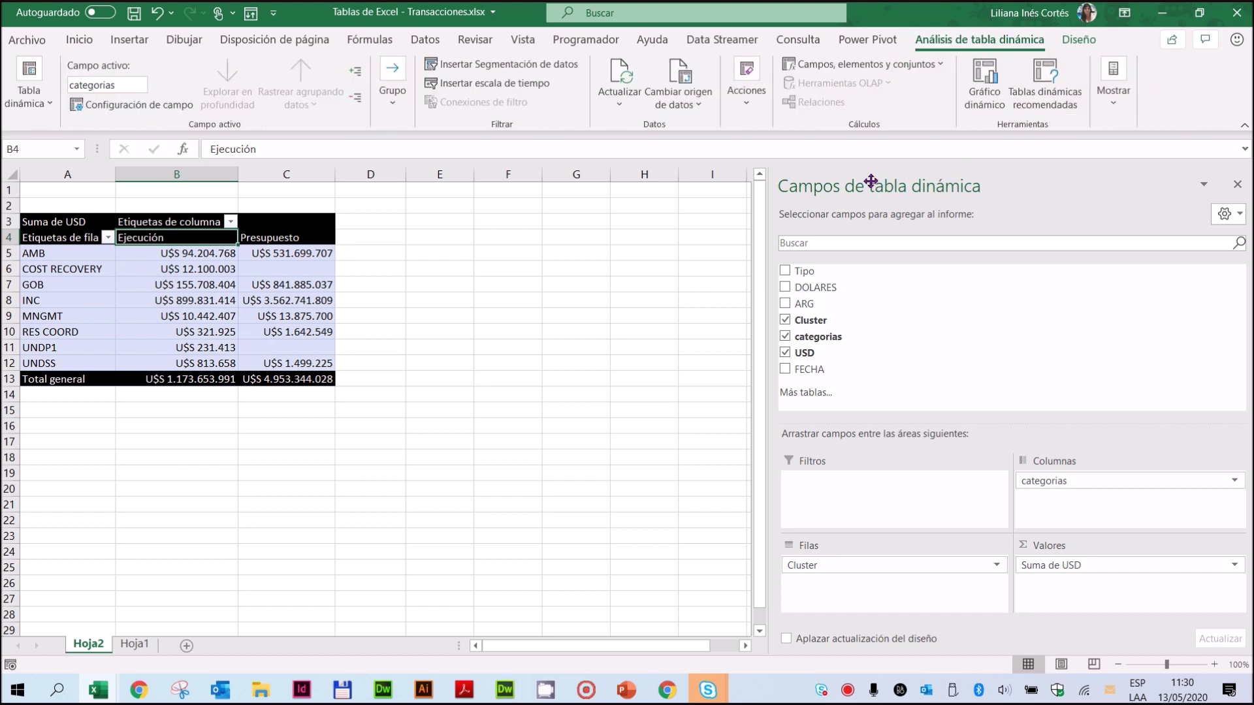
{"action": "left_click", "coordinate": [939, 66]}
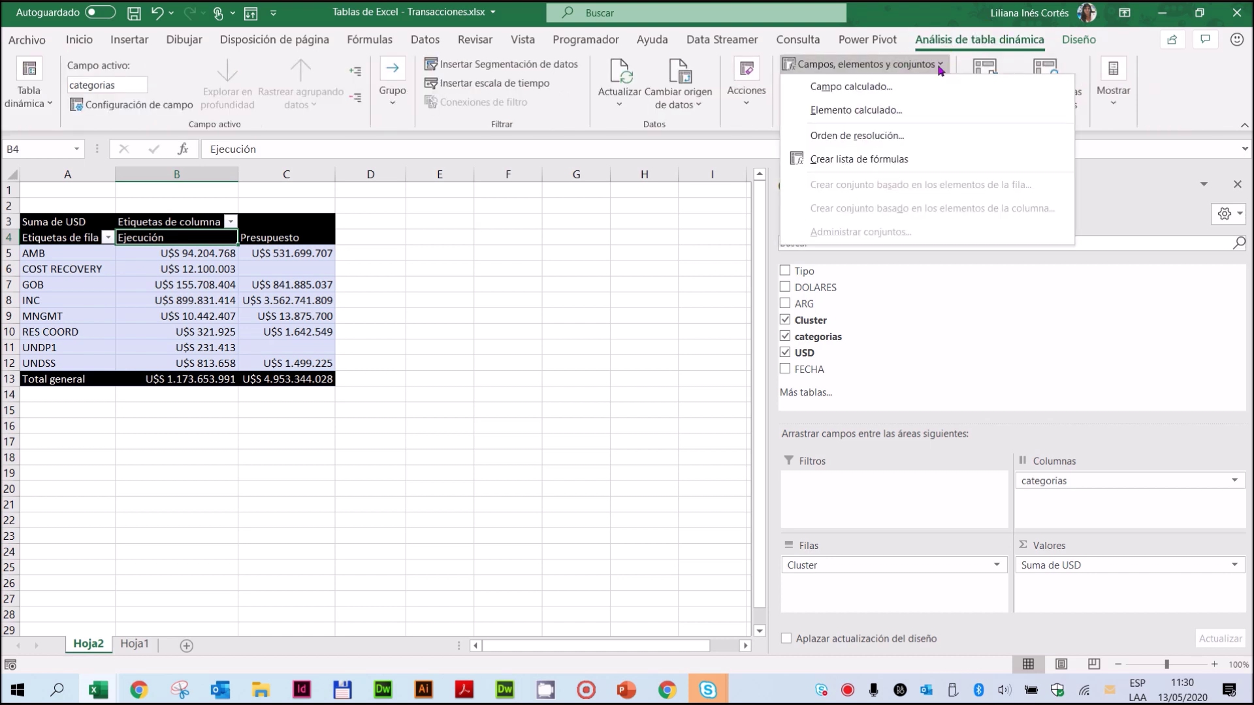
{"action": "left_click", "coordinate": [245, 298]}
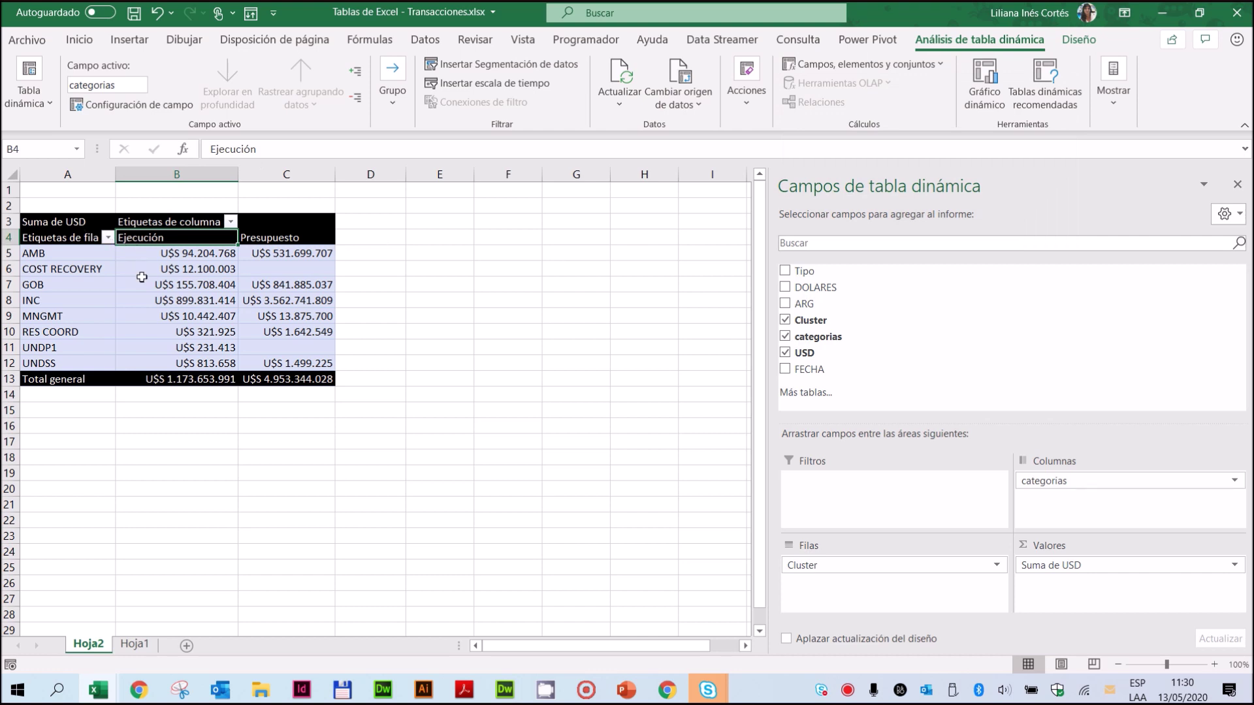
{"action": "left_click", "coordinate": [266, 239]}
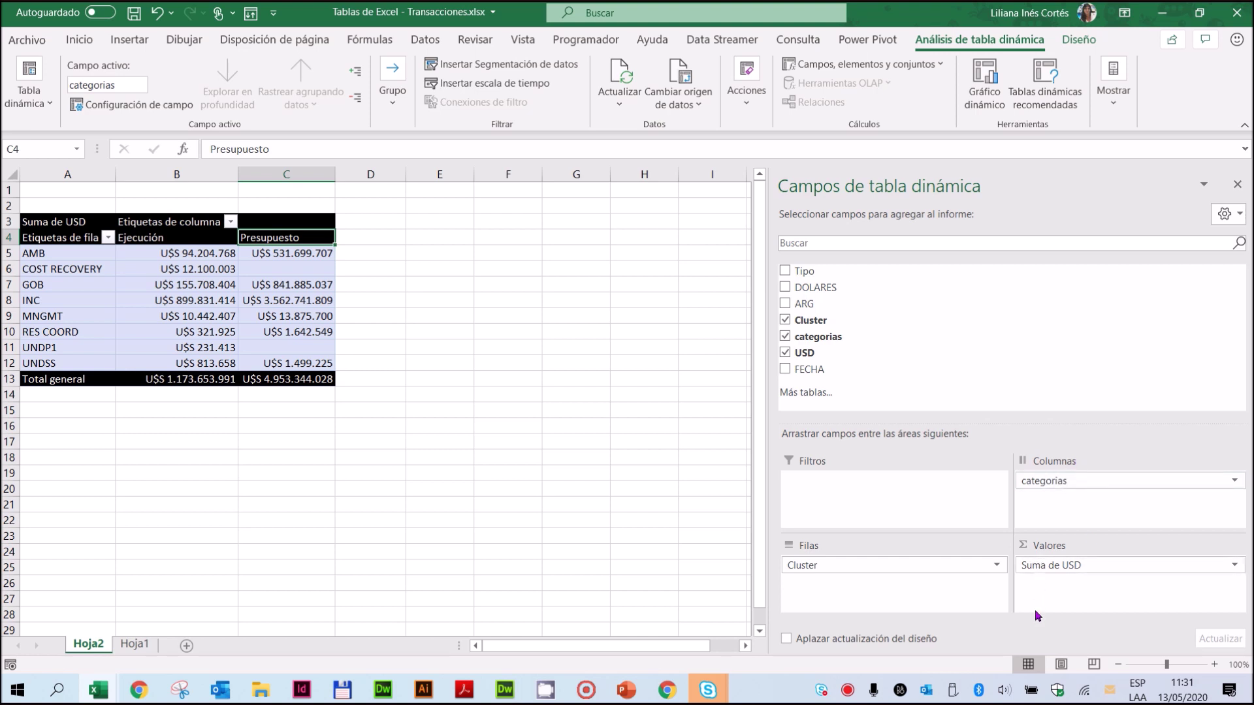
Remove categorias from the pivot table's columns and add USD as a second value field summarized by Promedio
{"action": "left_click_drag", "start_coordinate": [1071, 481], "coordinate": [1045, 326]}
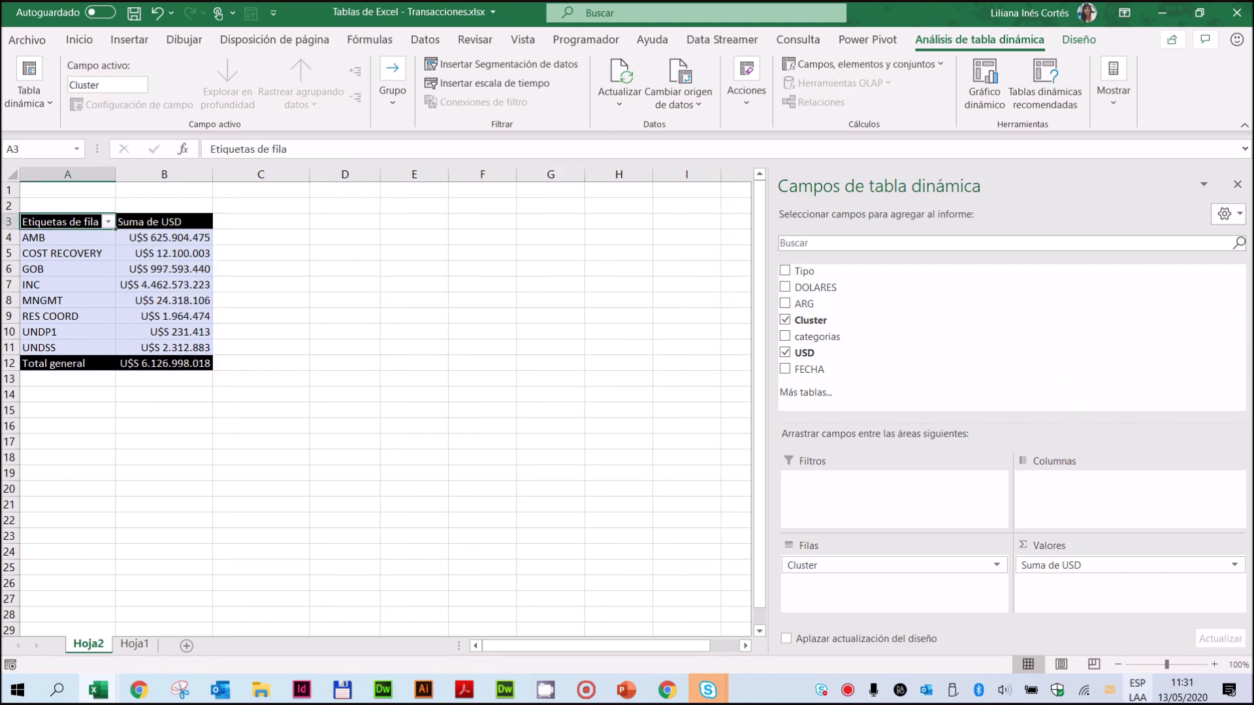
{"action": "left_click_drag", "start_coordinate": [821, 355], "coordinate": [1078, 578]}
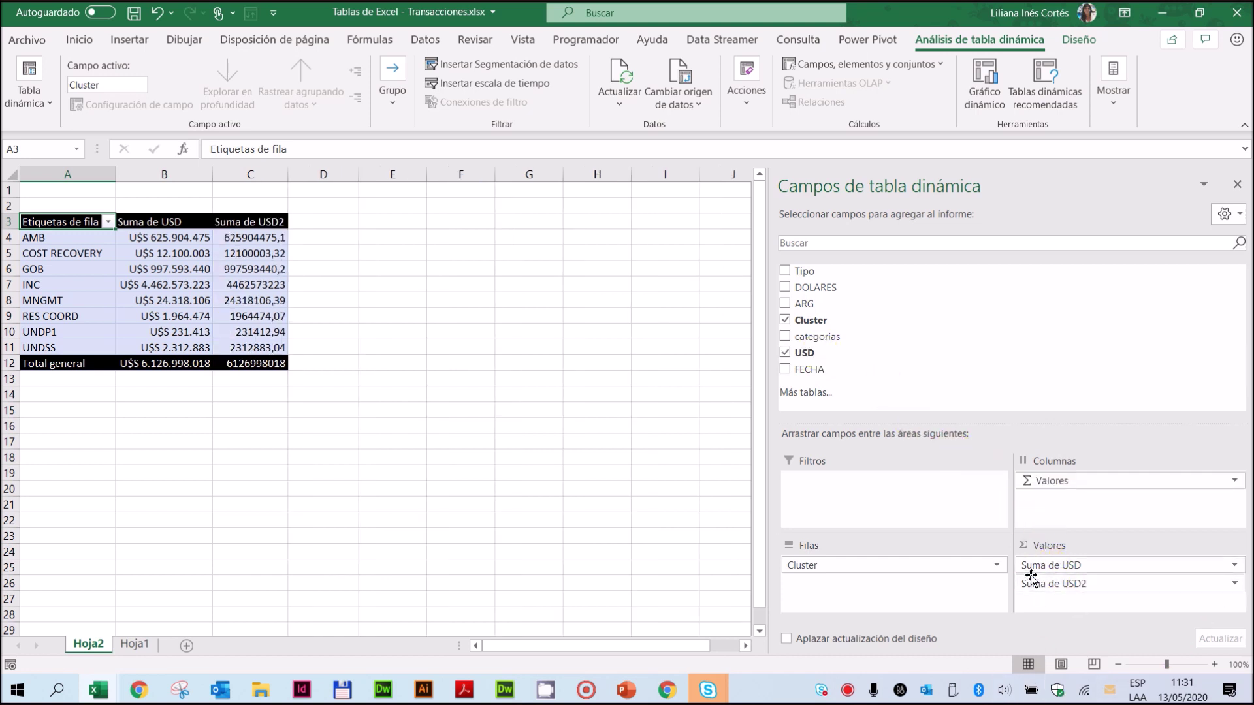
{"action": "left_click", "coordinate": [1235, 585]}
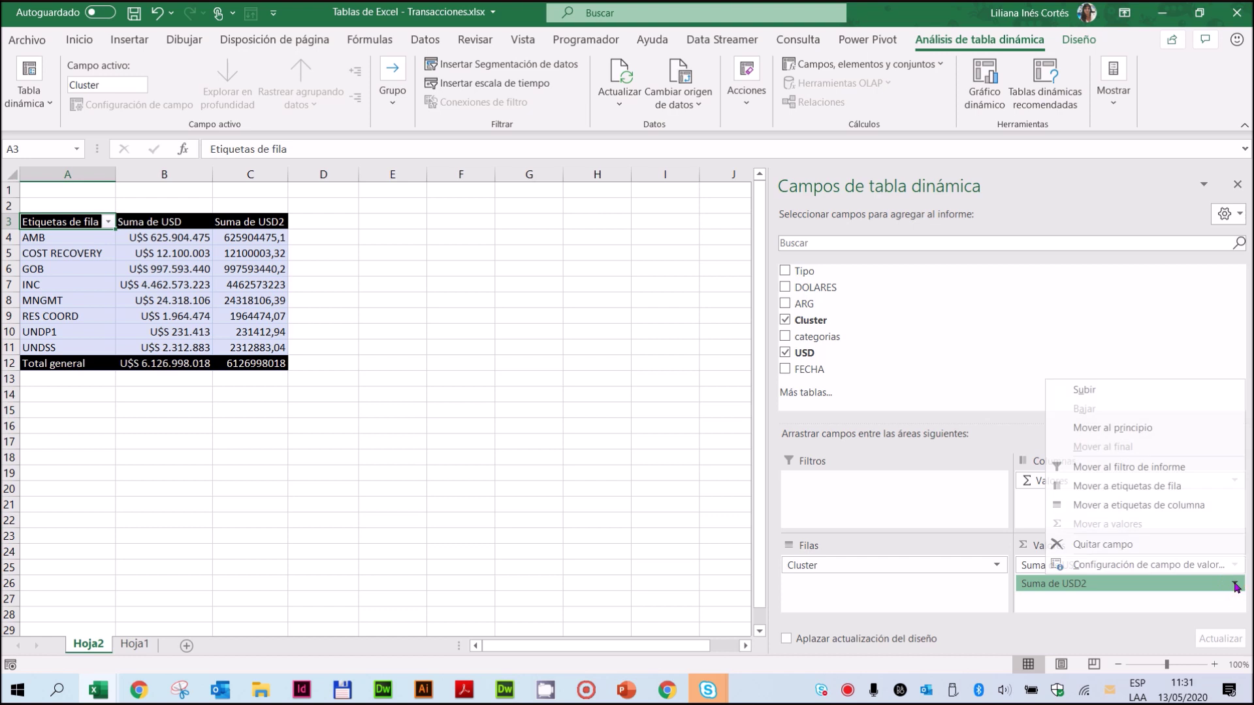
{"action": "left_click", "coordinate": [1151, 561]}
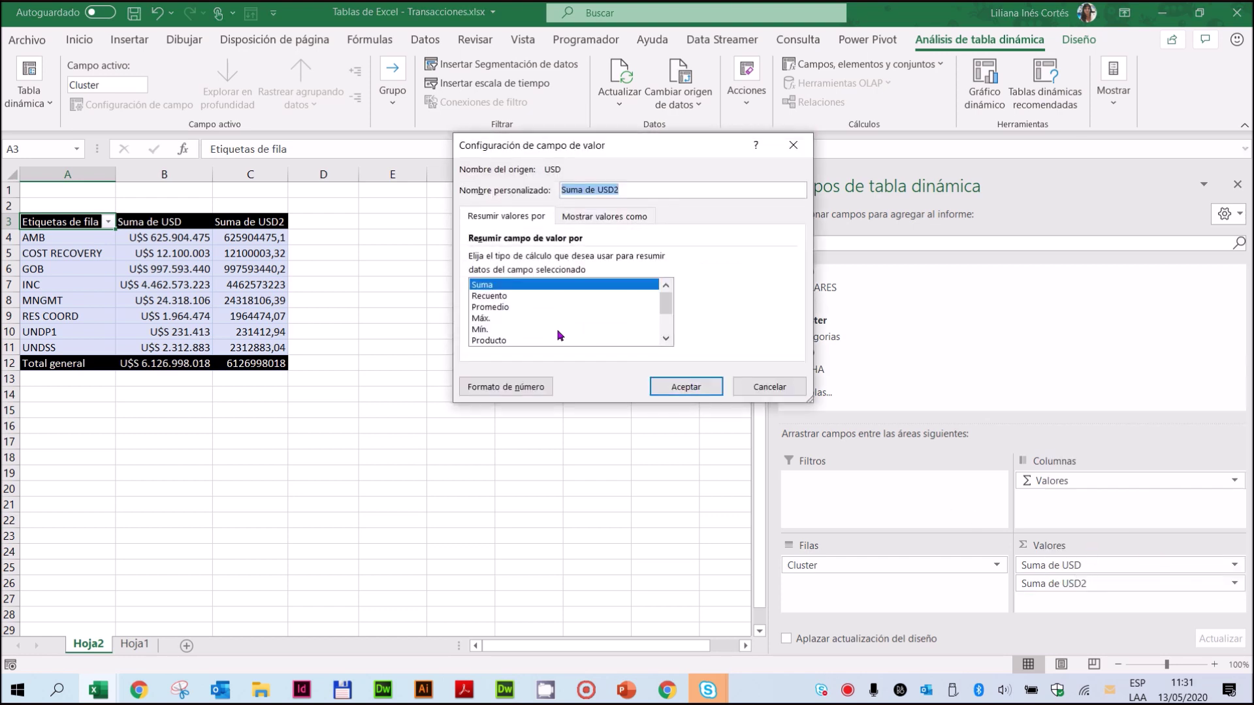
{"action": "left_click", "coordinate": [503, 307]}
{"action": "left_click", "coordinate": [686, 387]}
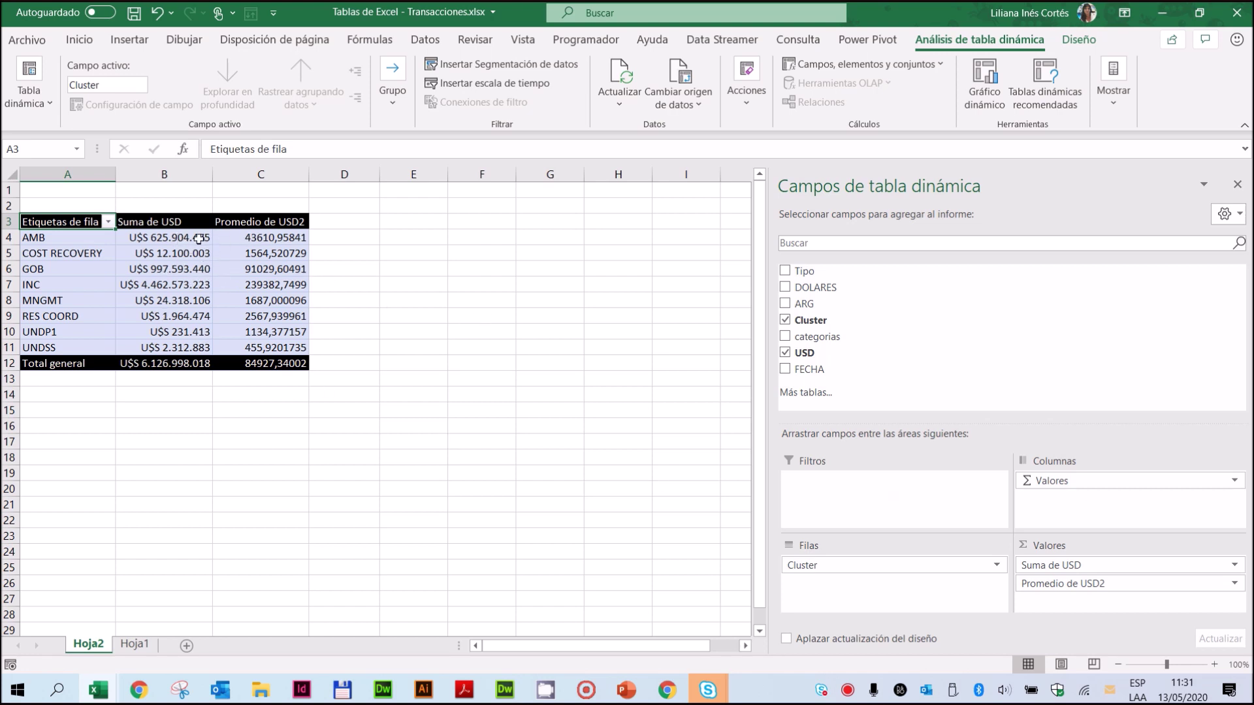
{"action": "mouse_move", "coordinate": [185, 239]}
{"action": "mouse_move", "coordinate": [261, 237]}
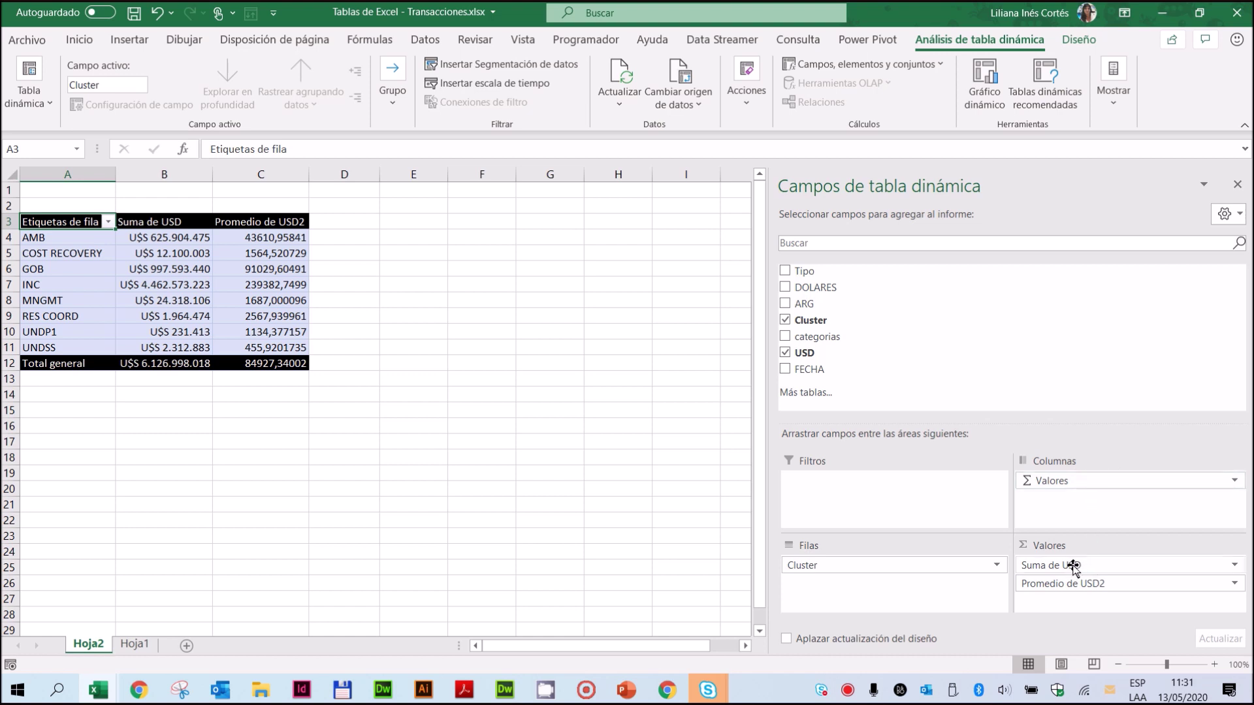
Remove the average USD value field and place categorias back in the pivot table's columns
{"action": "left_click_drag", "start_coordinate": [1085, 584], "coordinate": [1102, 356]}
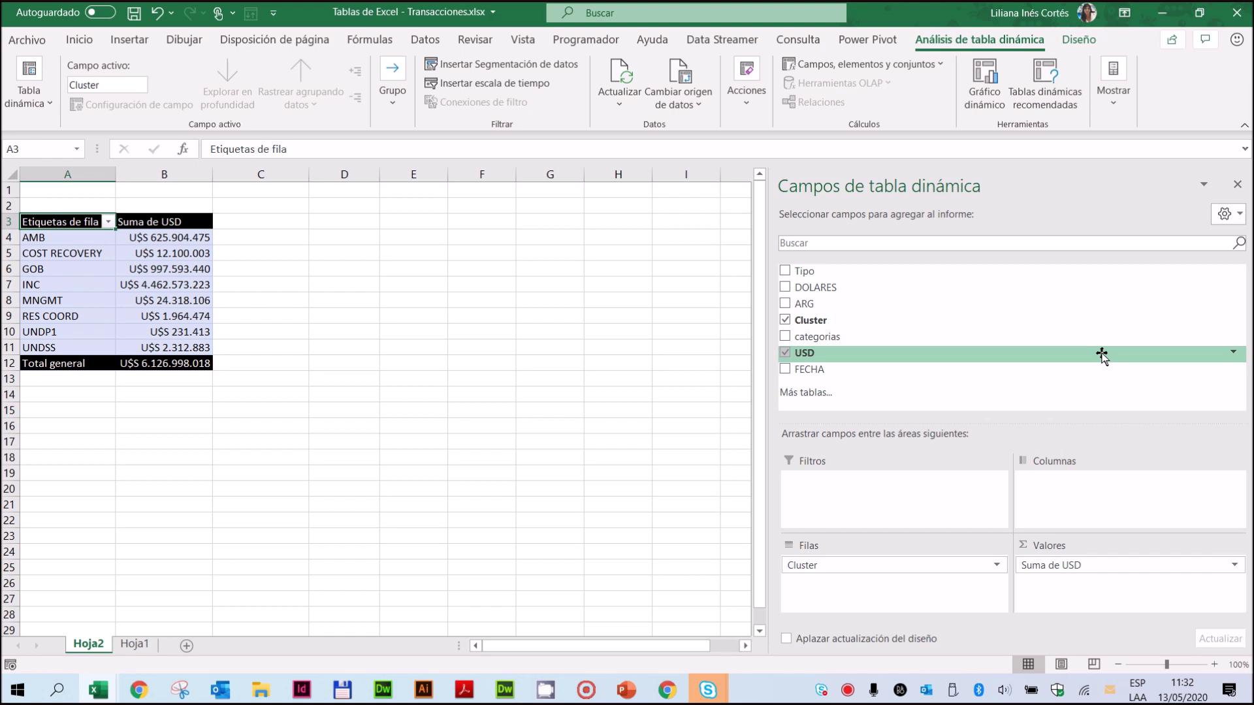
{"action": "left_click_drag", "start_coordinate": [893, 336], "coordinate": [1074, 495]}
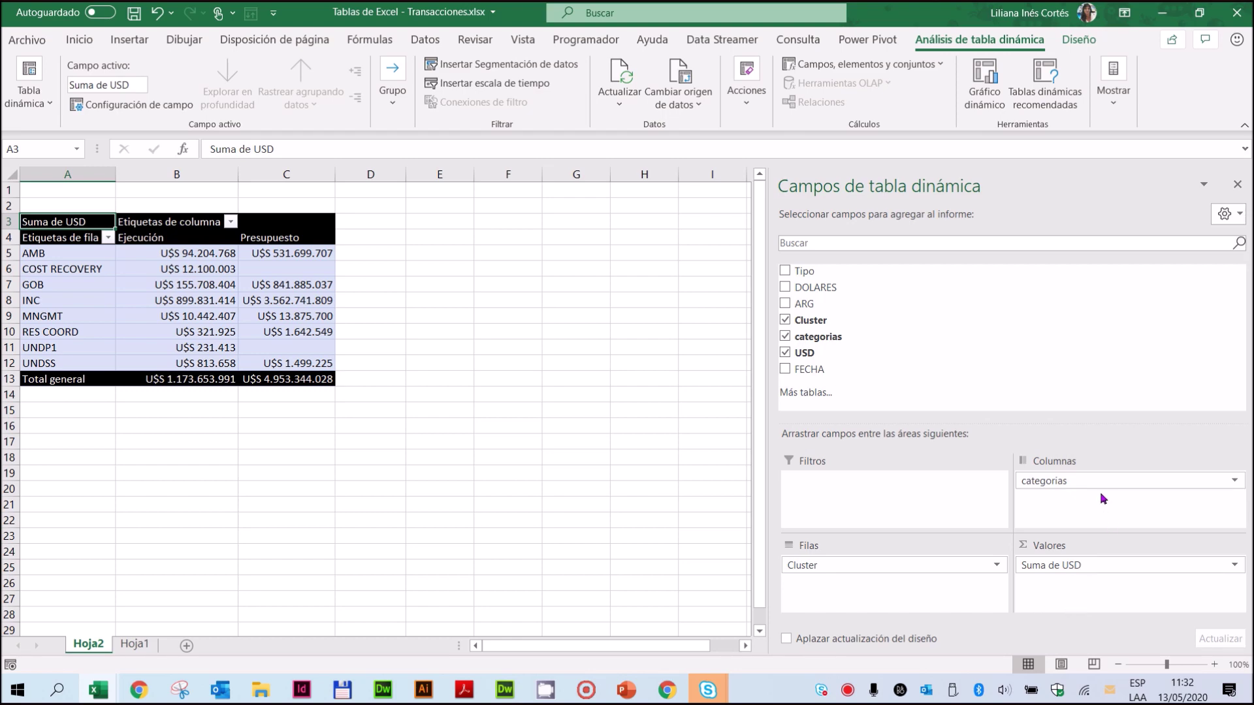
Examine the categorias column of the source table on Hoja1, including its filter values and its neighbouring USD column
{"action": "left_click", "coordinate": [132, 644]}
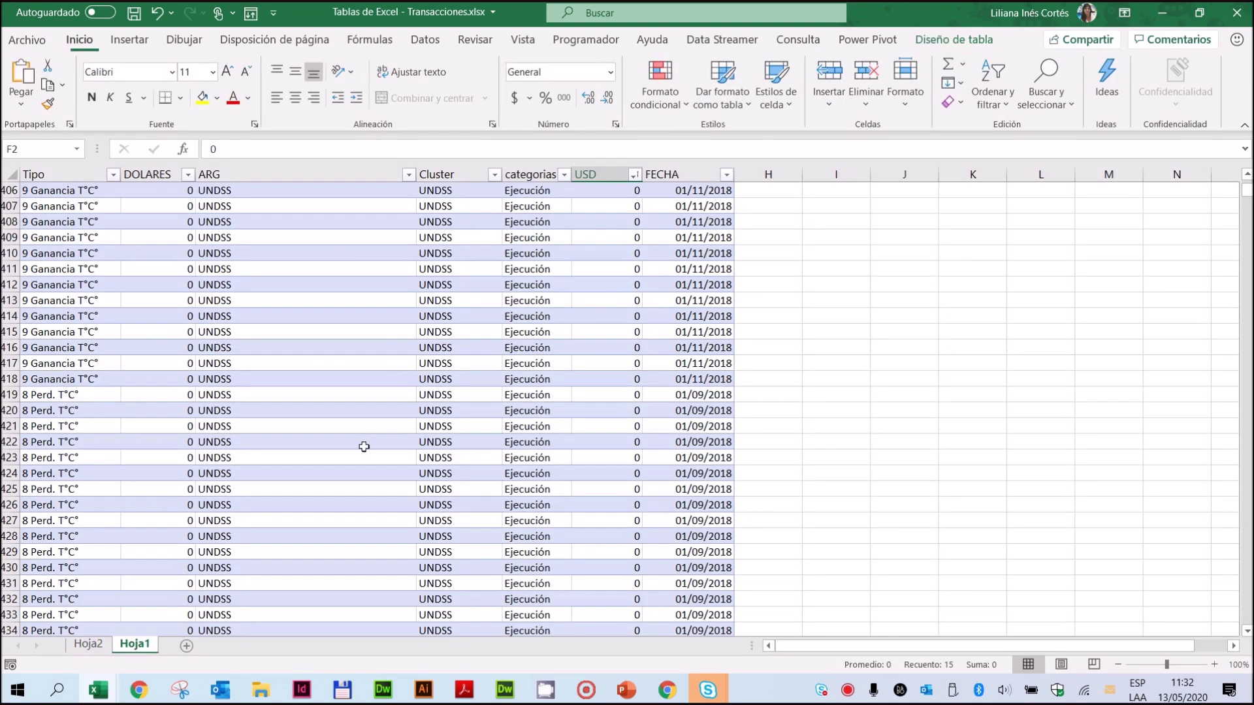
{"action": "left_click", "coordinate": [542, 169]}
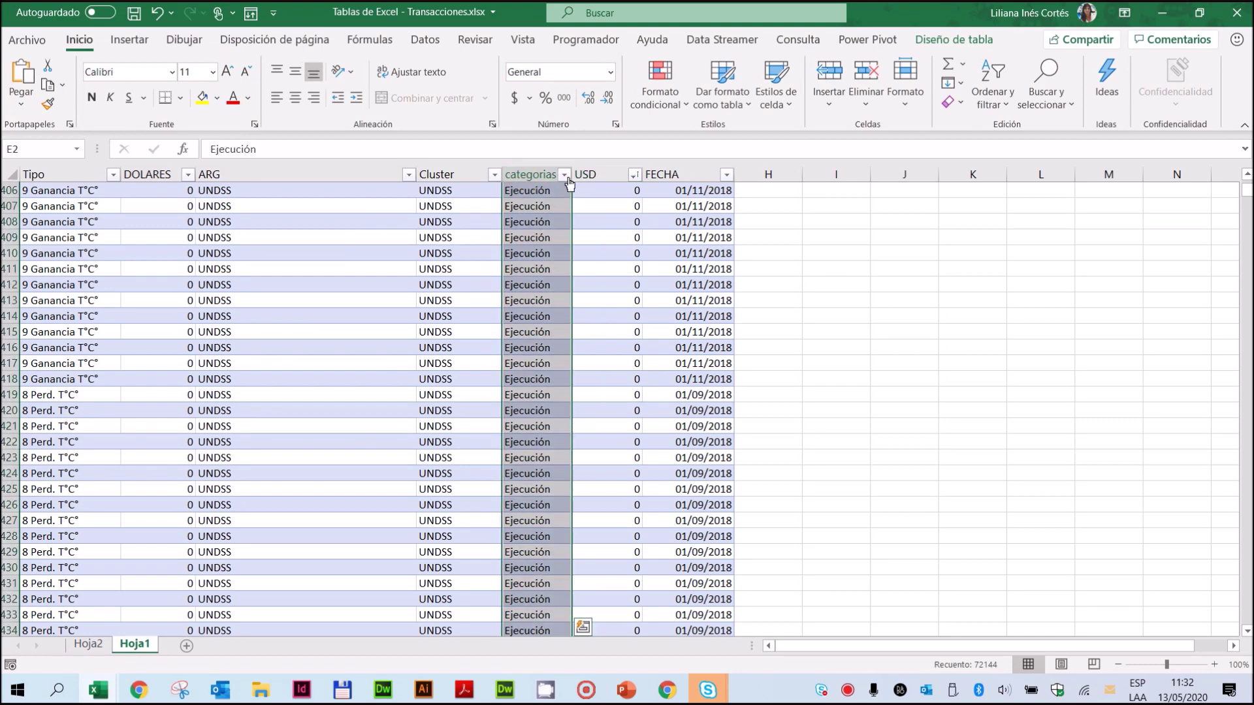
{"action": "left_click", "coordinate": [564, 175]}
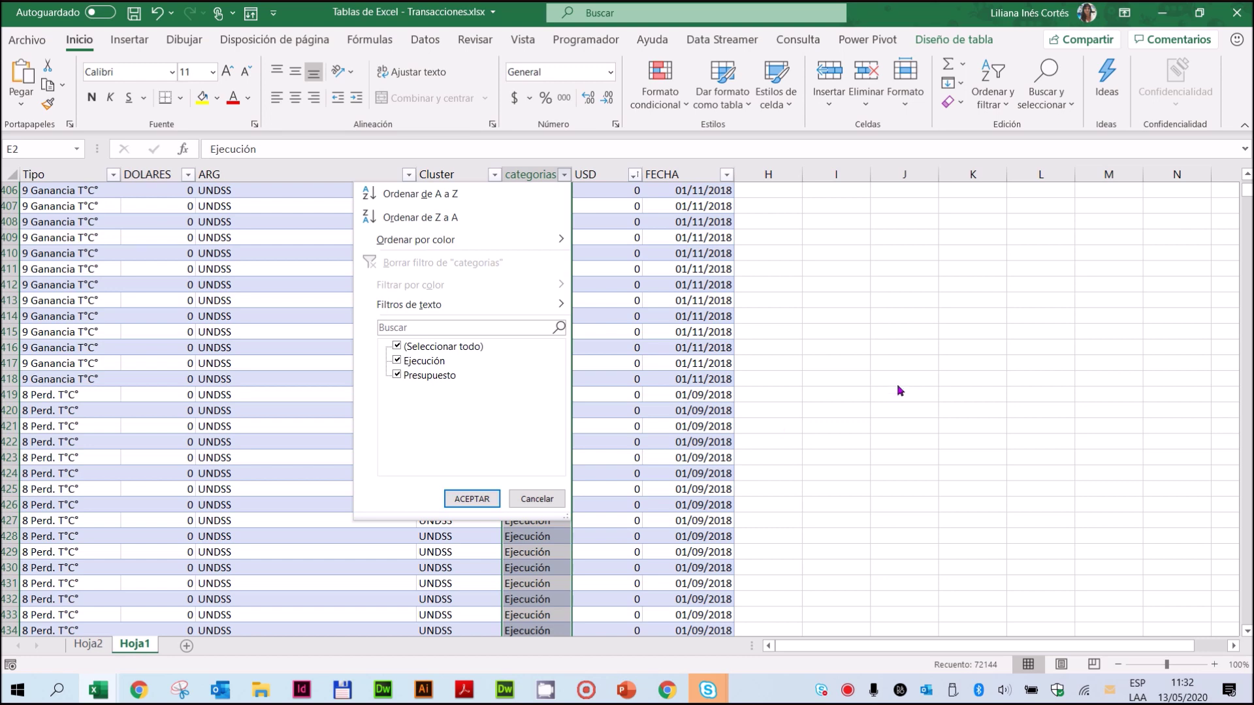
{"action": "left_click", "coordinate": [528, 171]}
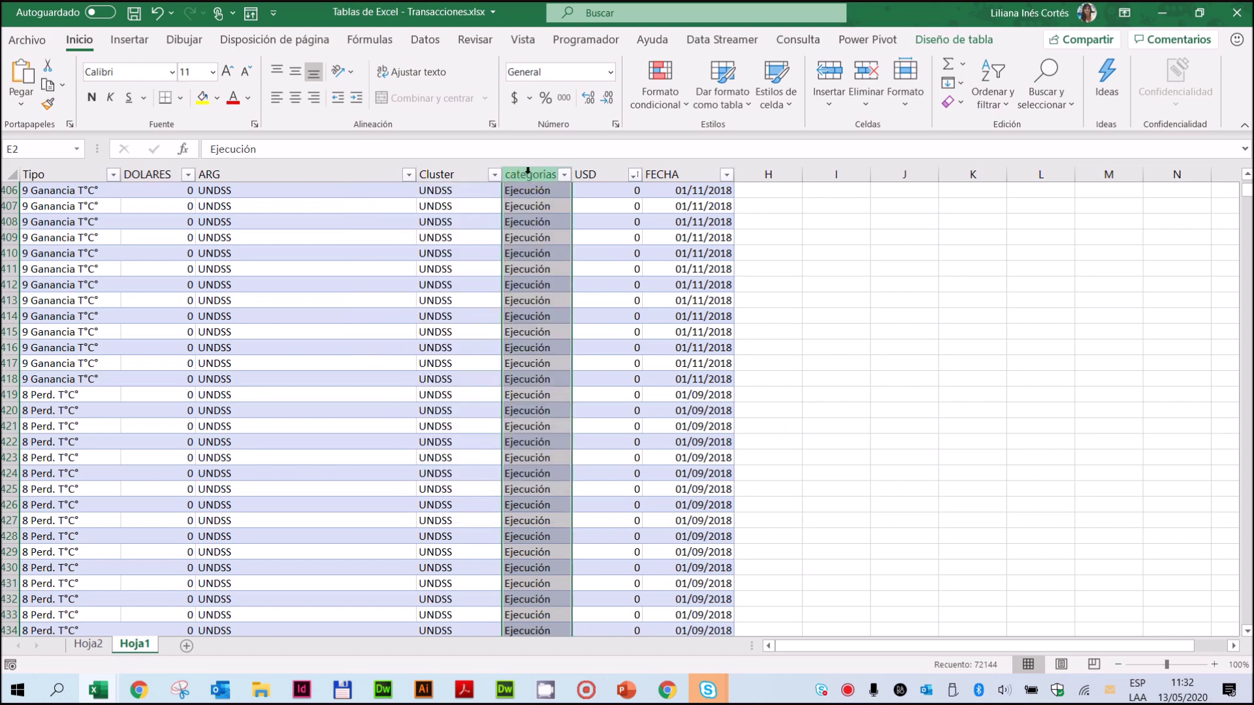
{"action": "left_click_drag", "start_coordinate": [544, 177], "coordinate": [606, 172]}
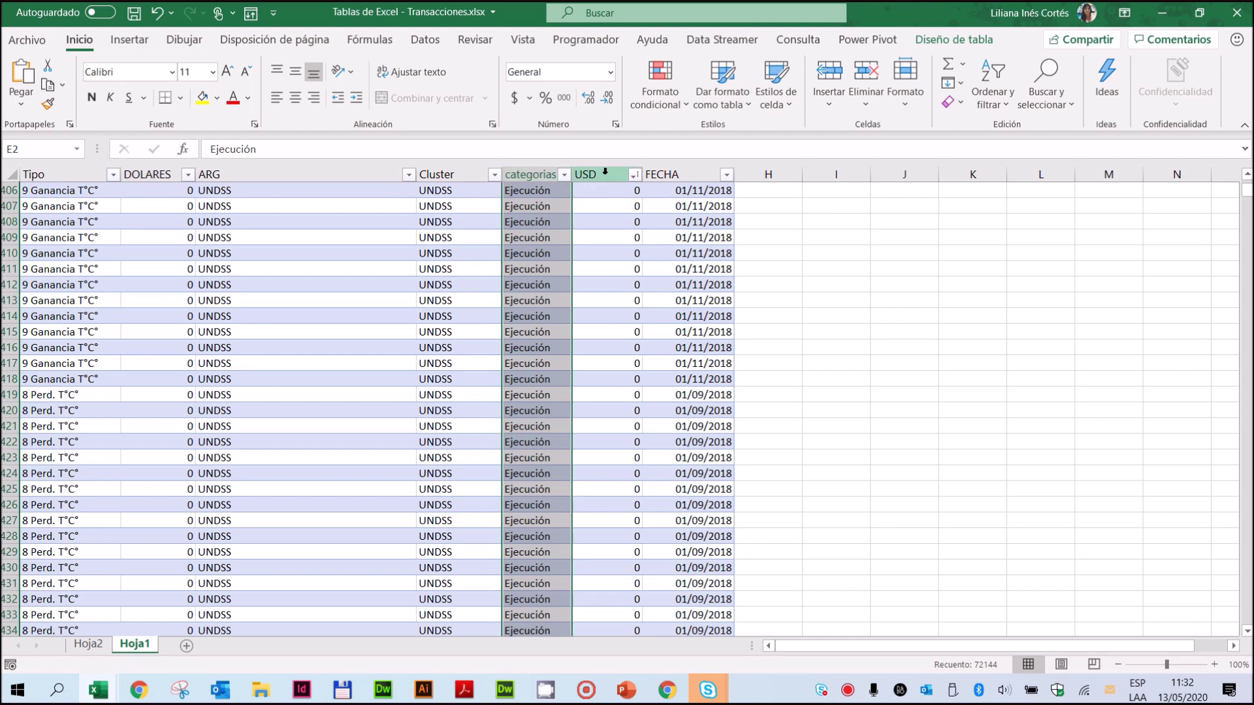
{"action": "left_click_drag", "start_coordinate": [594, 176], "coordinate": [533, 196]}
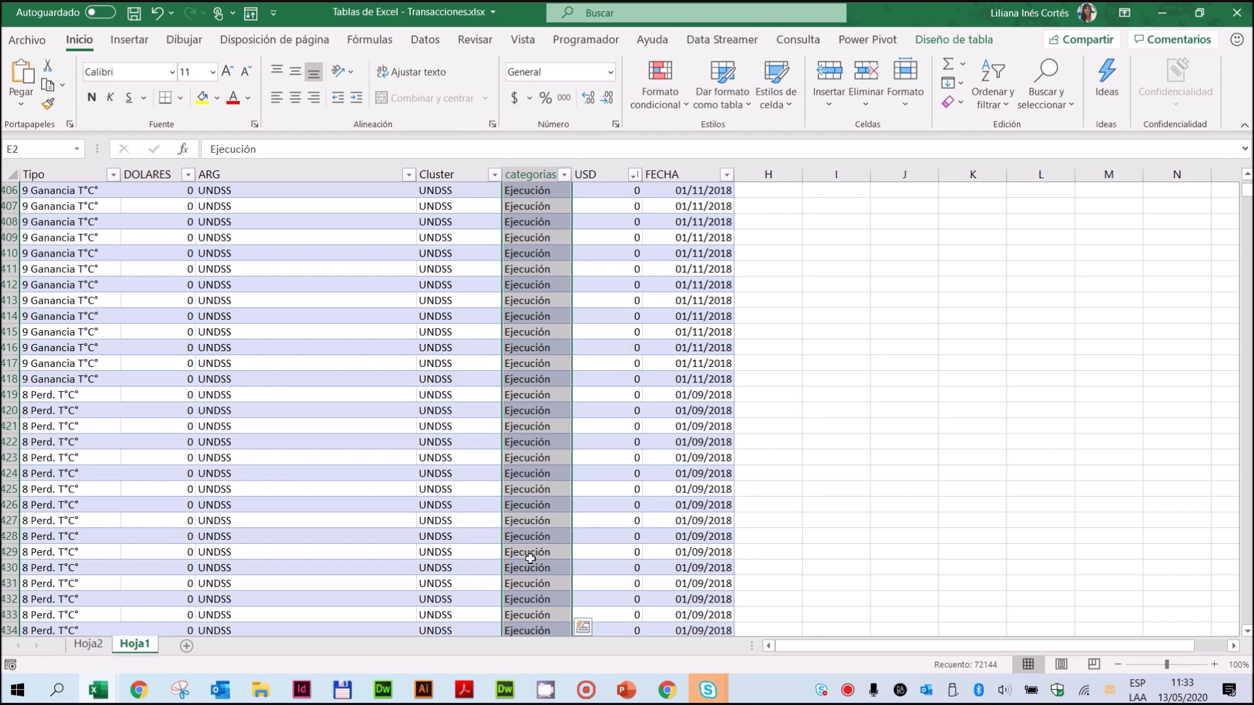
{"action": "scroll", "coordinate": [485, 493], "scroll_direction": "down", "scroll_amount": 9}
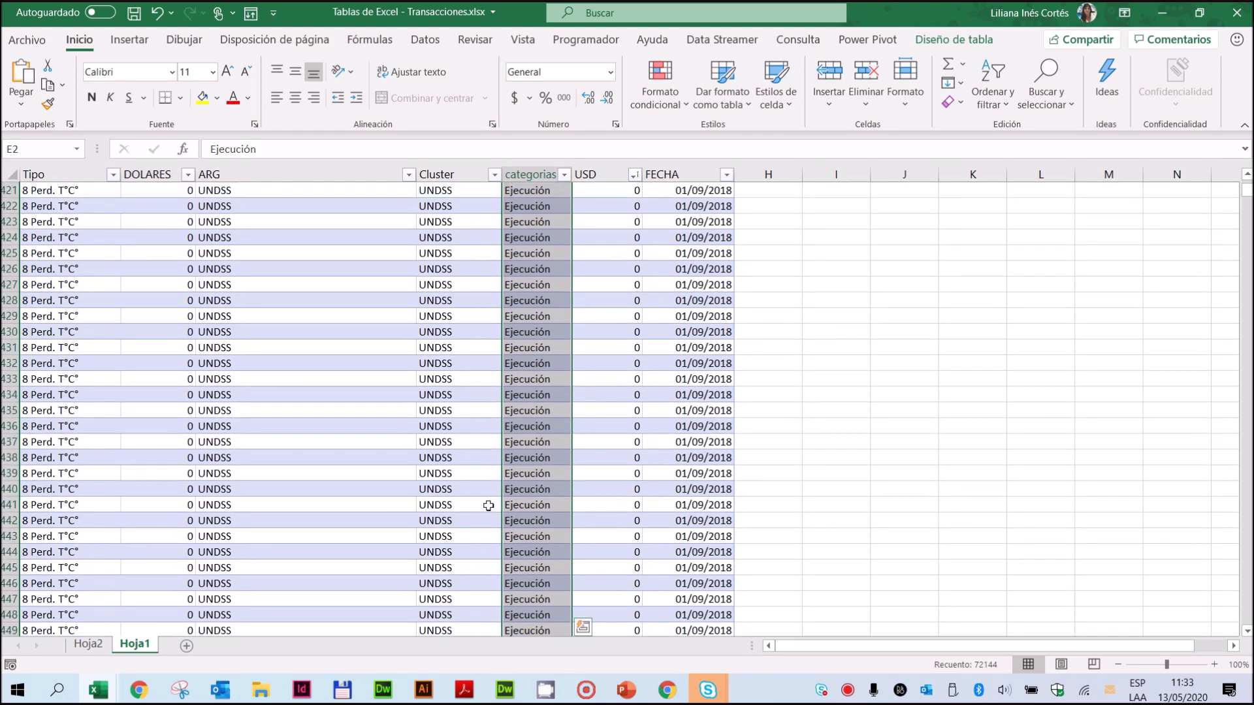
{"action": "scroll", "coordinate": [490, 503], "scroll_direction": "up", "scroll_amount": 10}
{"action": "scroll", "coordinate": [494, 498], "scroll_direction": "up", "scroll_amount": 14}
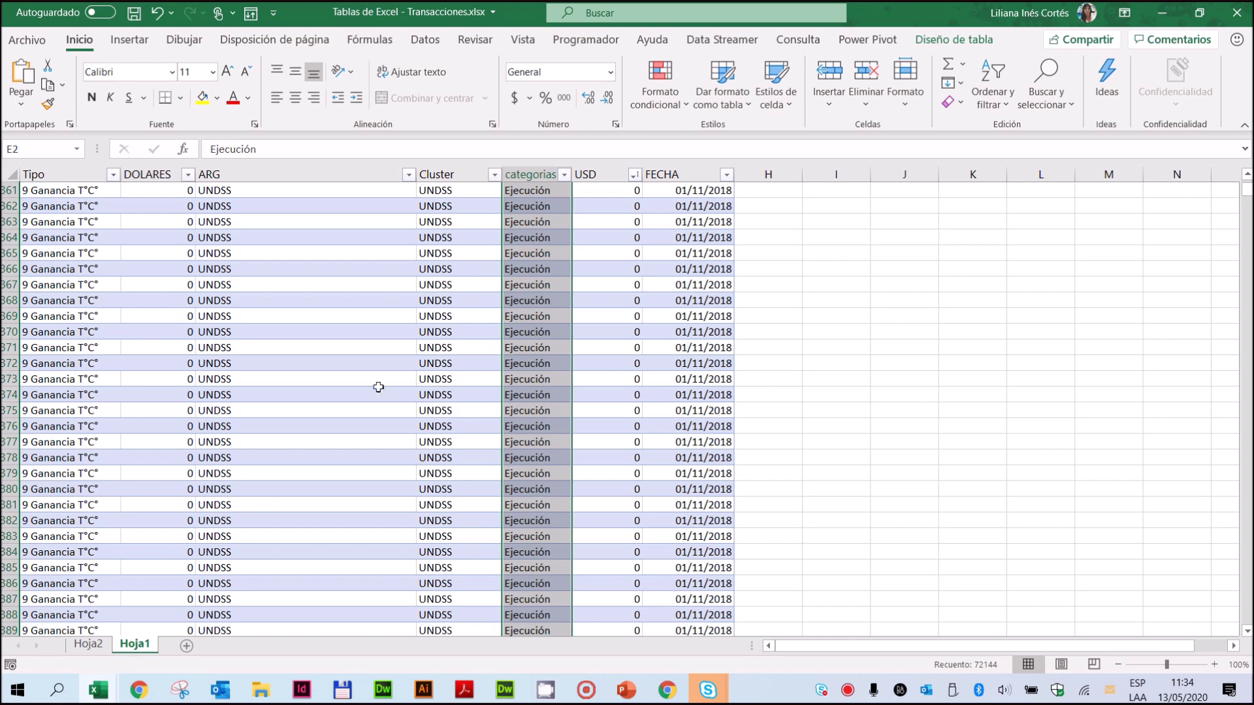
{"action": "left_click_drag", "start_coordinate": [237, 205], "coordinate": [235, 274]}
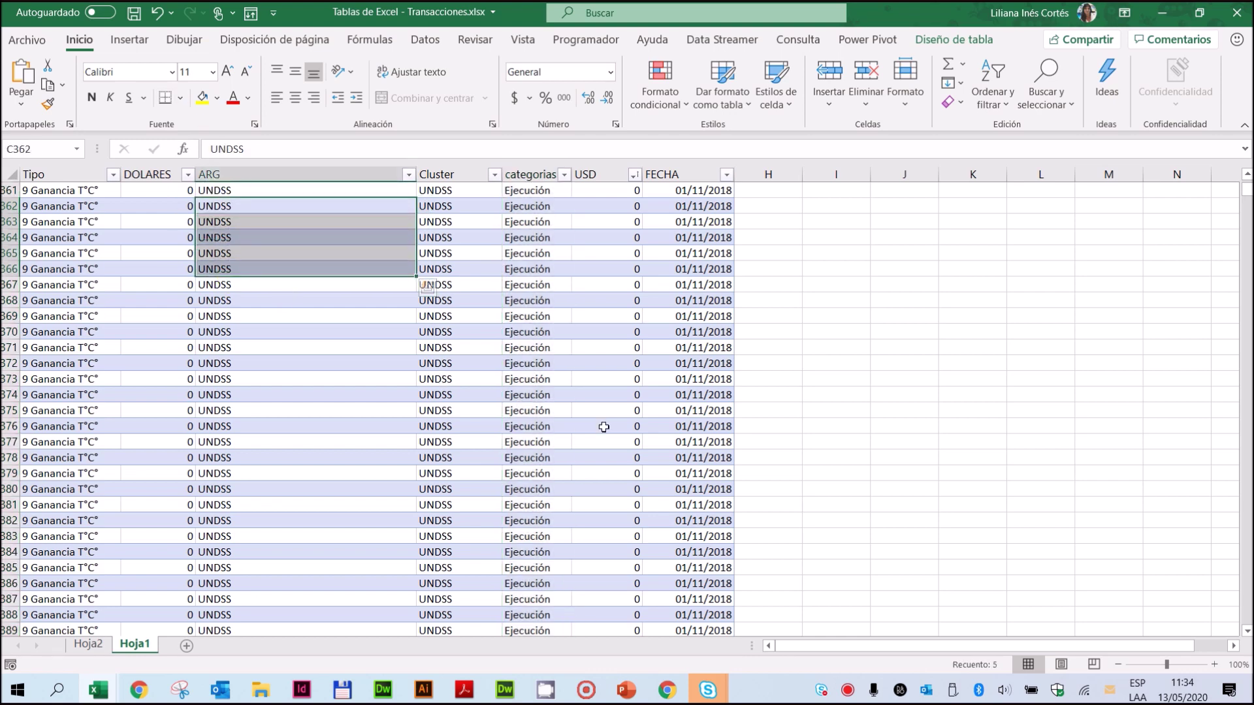
Return to the pivot table on Hoja2 and examine the Ejecución and Presupuesto column headers
{"action": "left_click", "coordinate": [88, 644]}
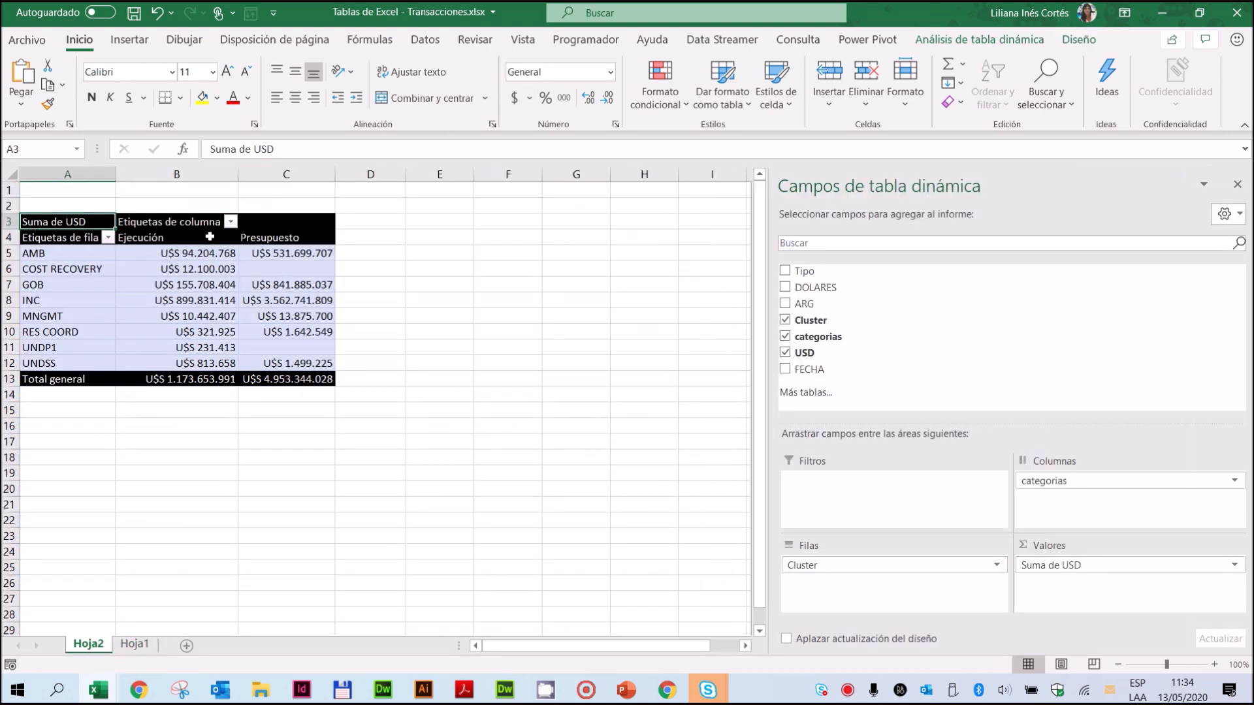
{"action": "left_click", "coordinate": [270, 237]}
{"action": "left_click_drag", "start_coordinate": [271, 238], "coordinate": [189, 243]}
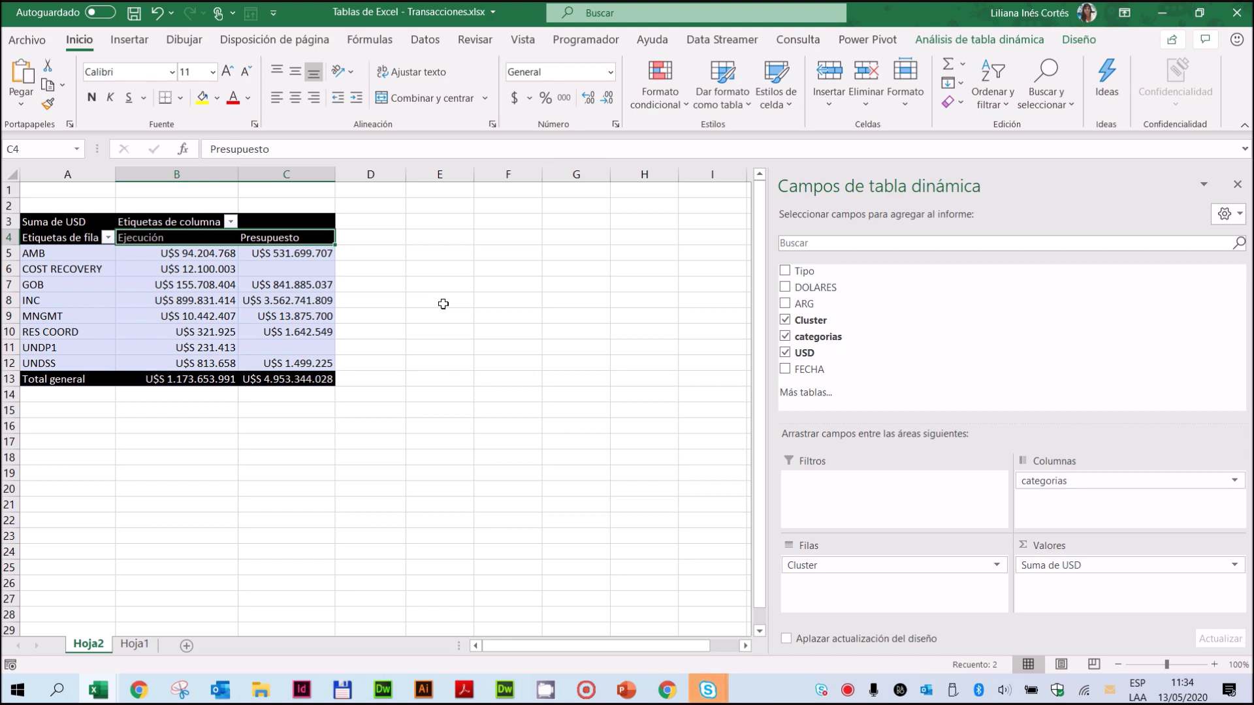
{"action": "mouse_move", "coordinate": [267, 323]}
{"action": "left_click", "coordinate": [168, 237]}
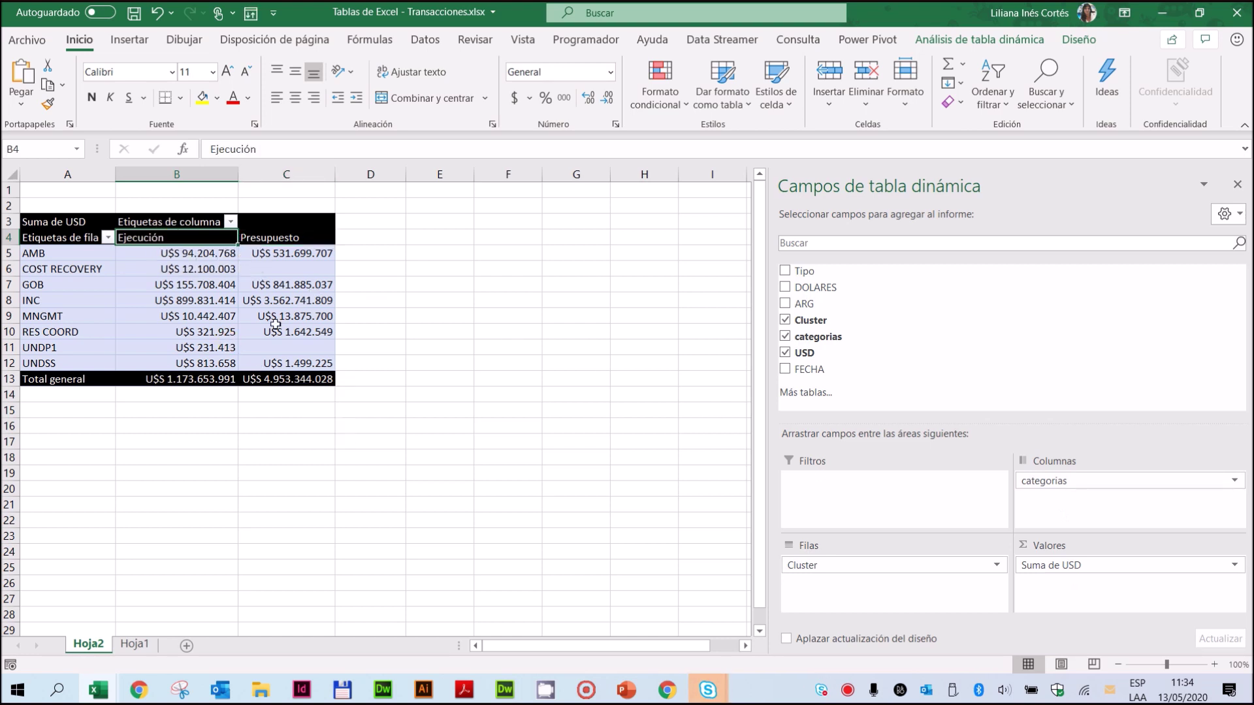
{"action": "left_click", "coordinate": [283, 238]}
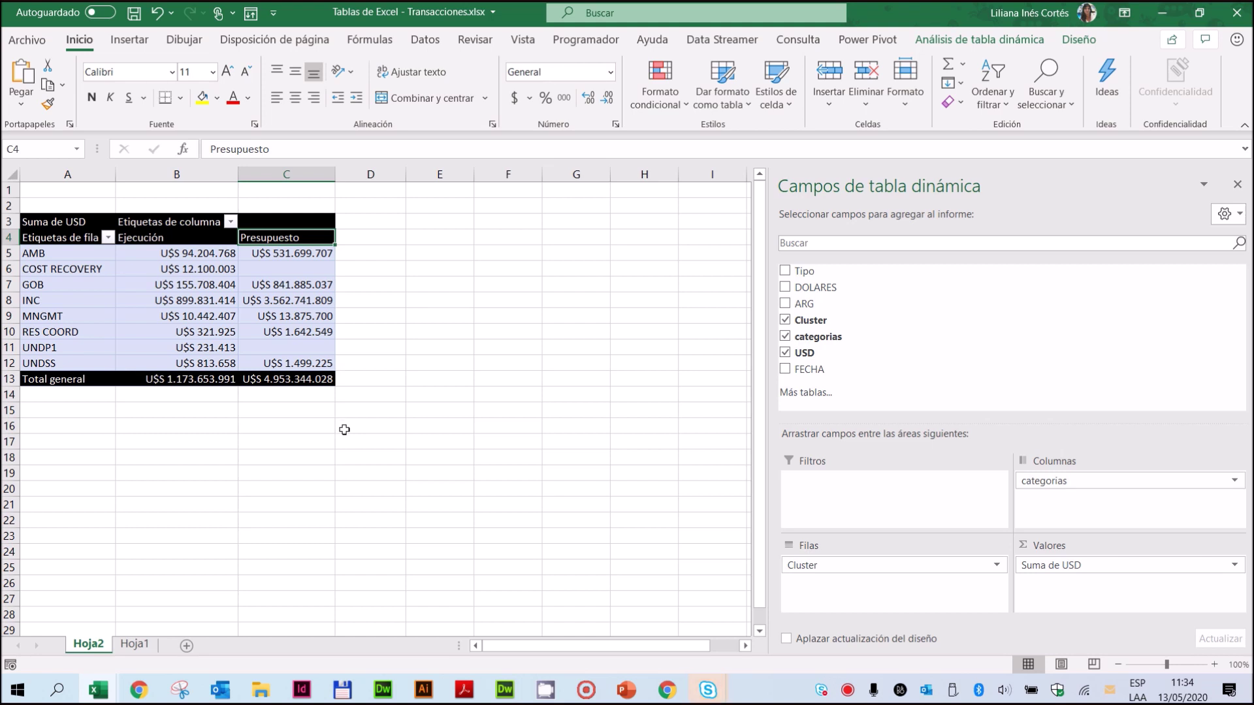
{"action": "left_click", "coordinate": [167, 265]}
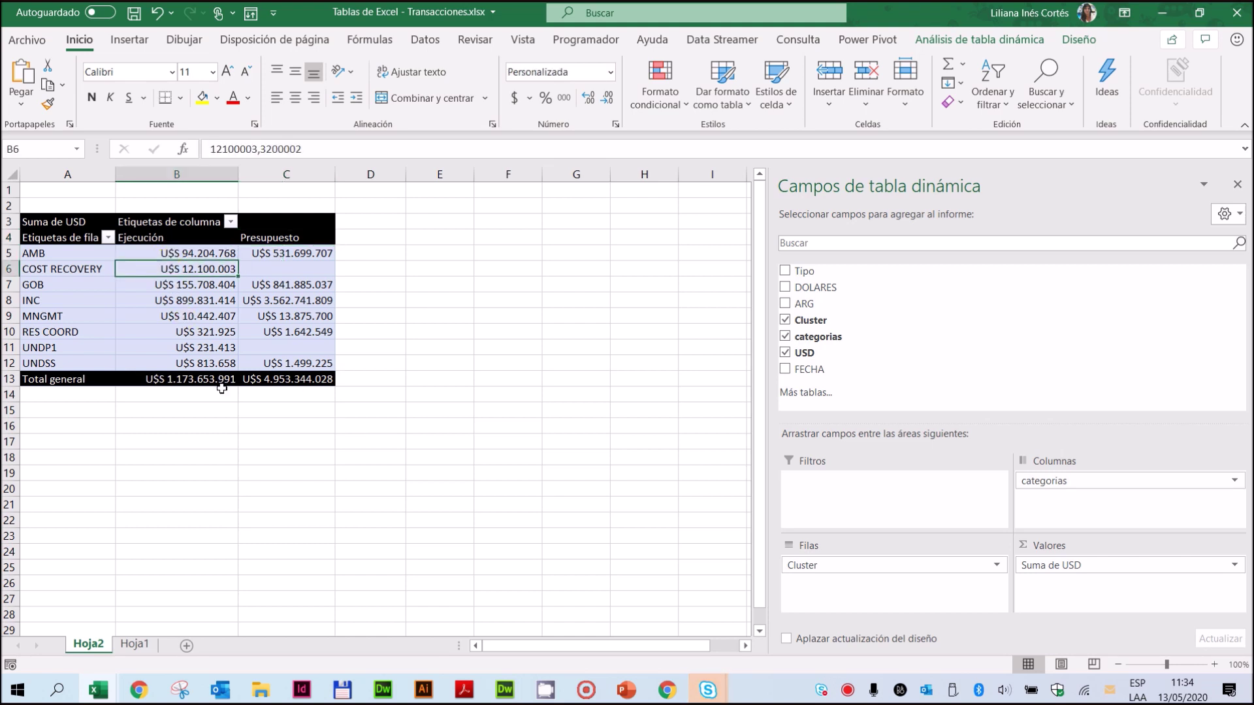
{"action": "left_click", "coordinate": [150, 236]}
{"action": "left_click_drag", "start_coordinate": [150, 237], "coordinate": [280, 238]}
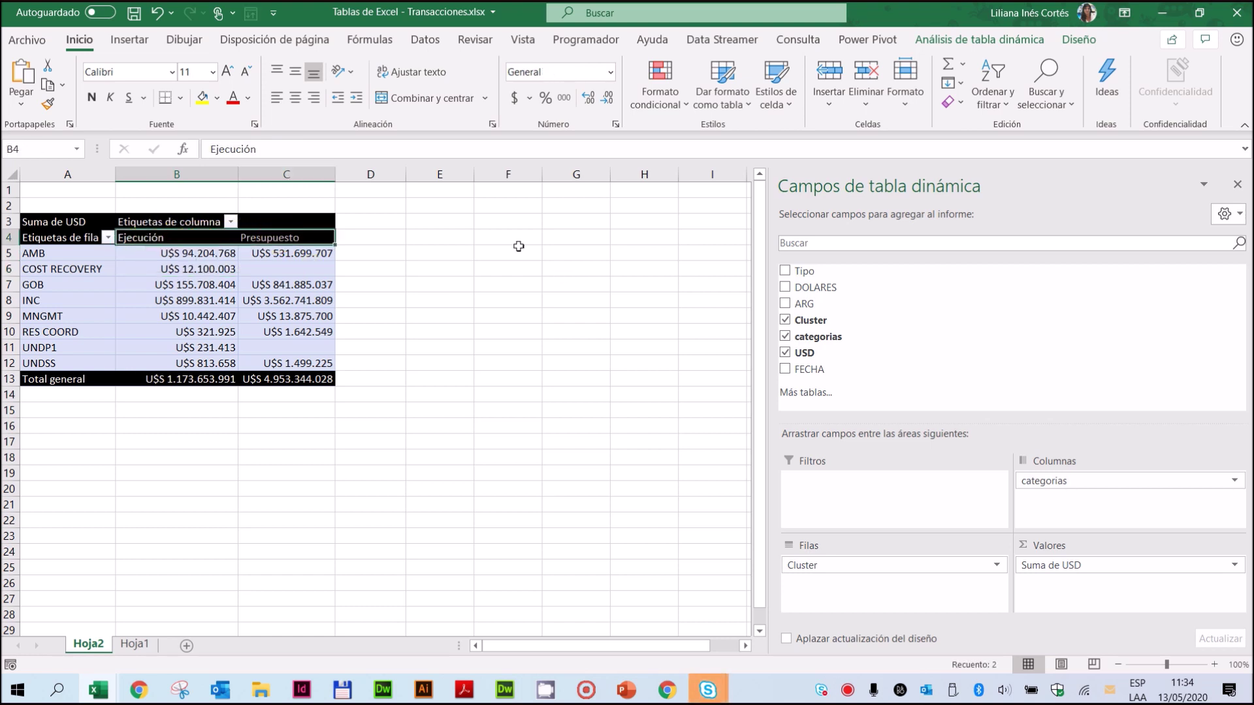
Examine the Cluster row labels from AMB to UNDSS against the Ejecución and Presupuesto column items
{"action": "left_click_drag", "start_coordinate": [60, 254], "coordinate": [65, 362]}
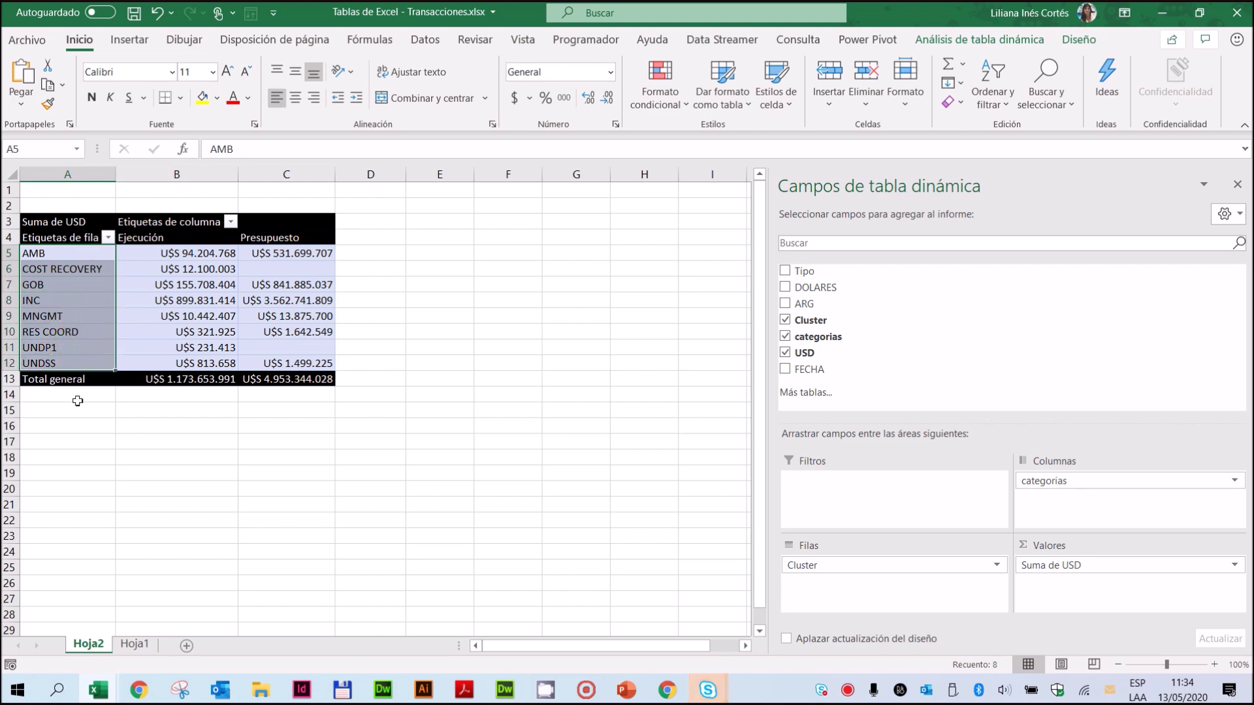
{"action": "left_click", "coordinate": [56, 256]}
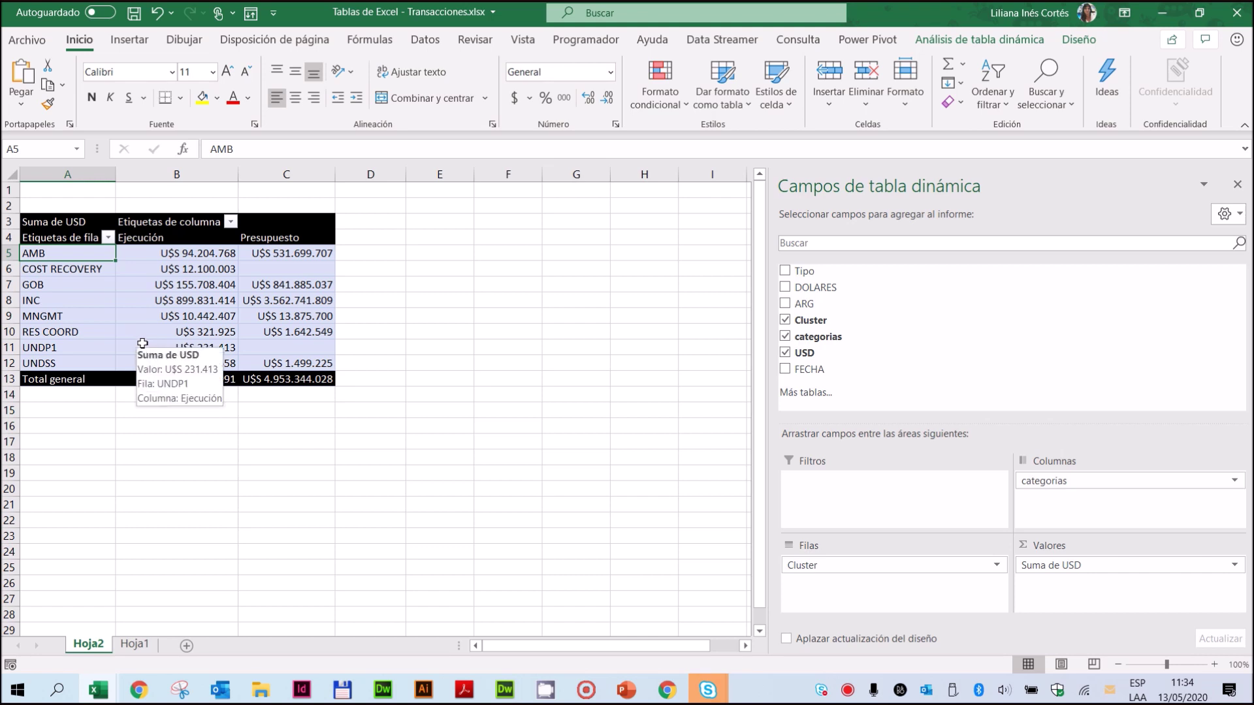
{"action": "left_click", "coordinate": [74, 302]}
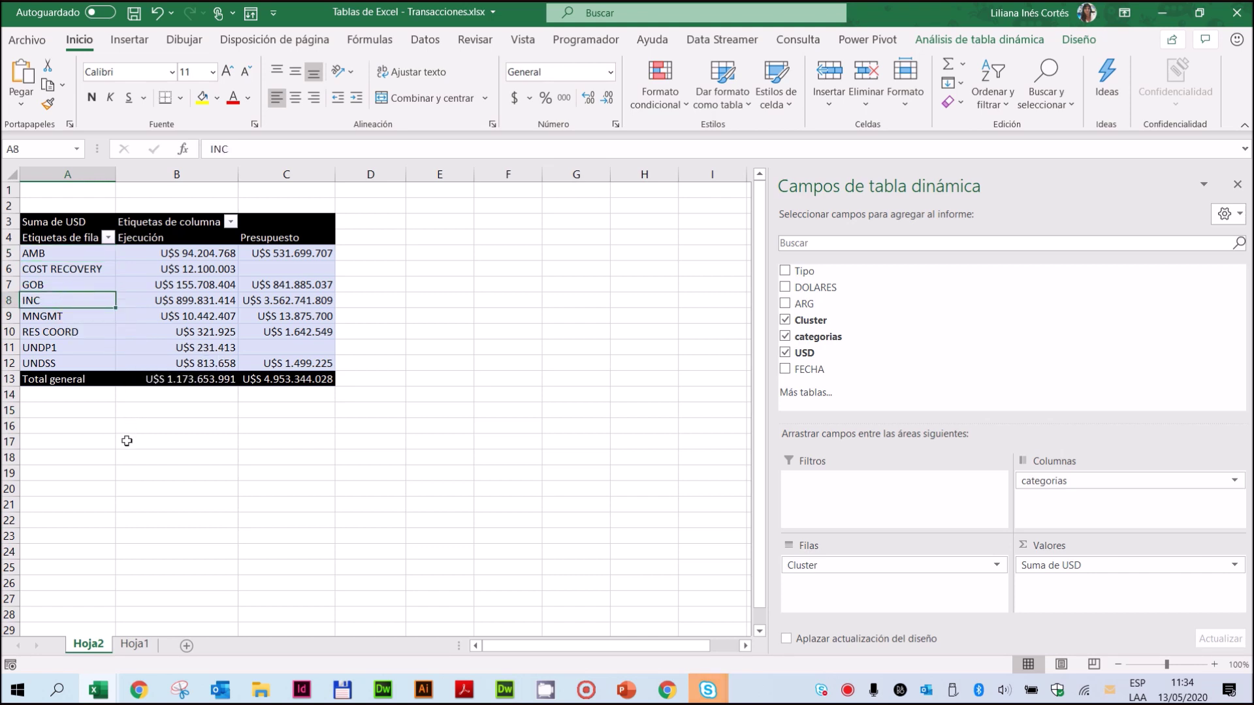
{"action": "left_click", "coordinate": [103, 332]}
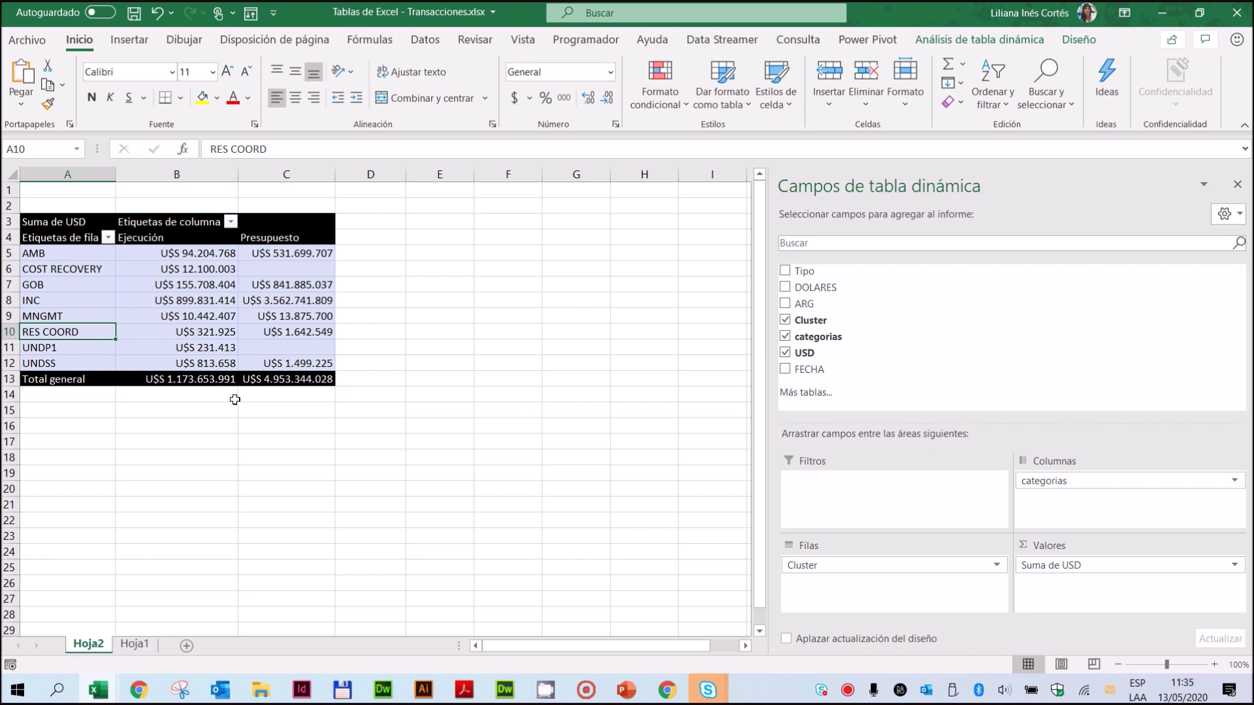
{"action": "left_click_drag", "start_coordinate": [158, 239], "coordinate": [275, 239]}
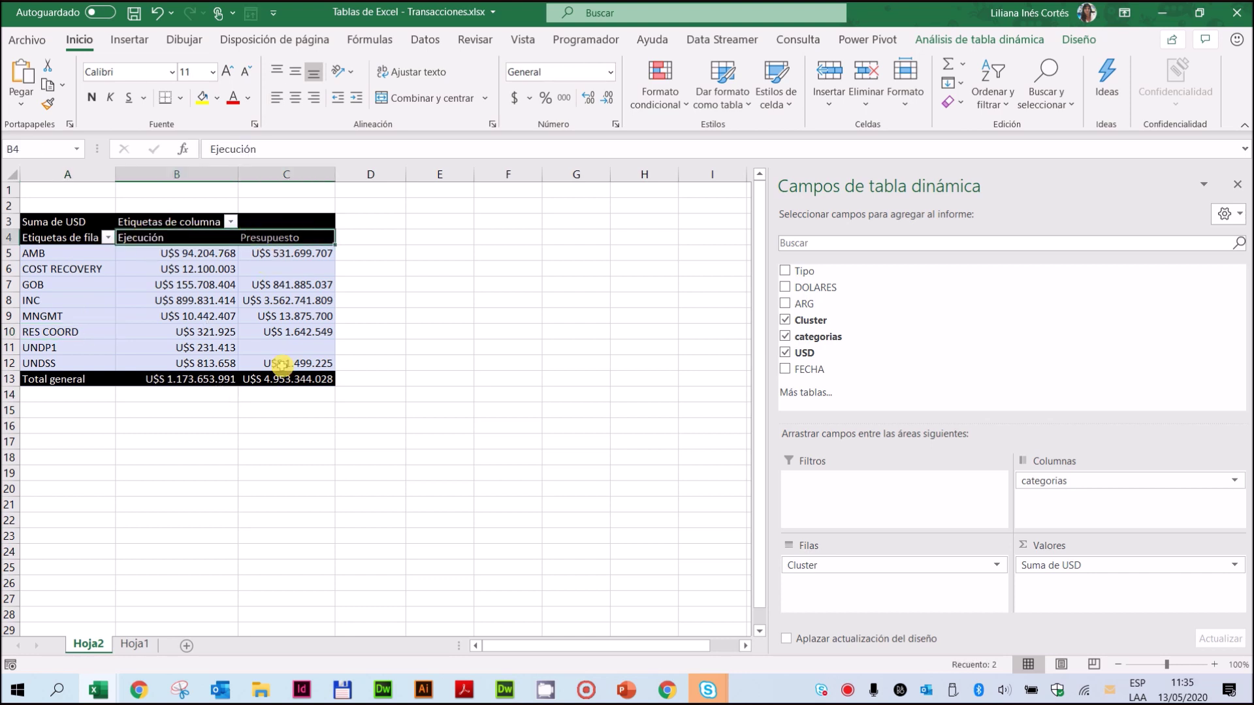
{"action": "left_click", "coordinate": [267, 238]}
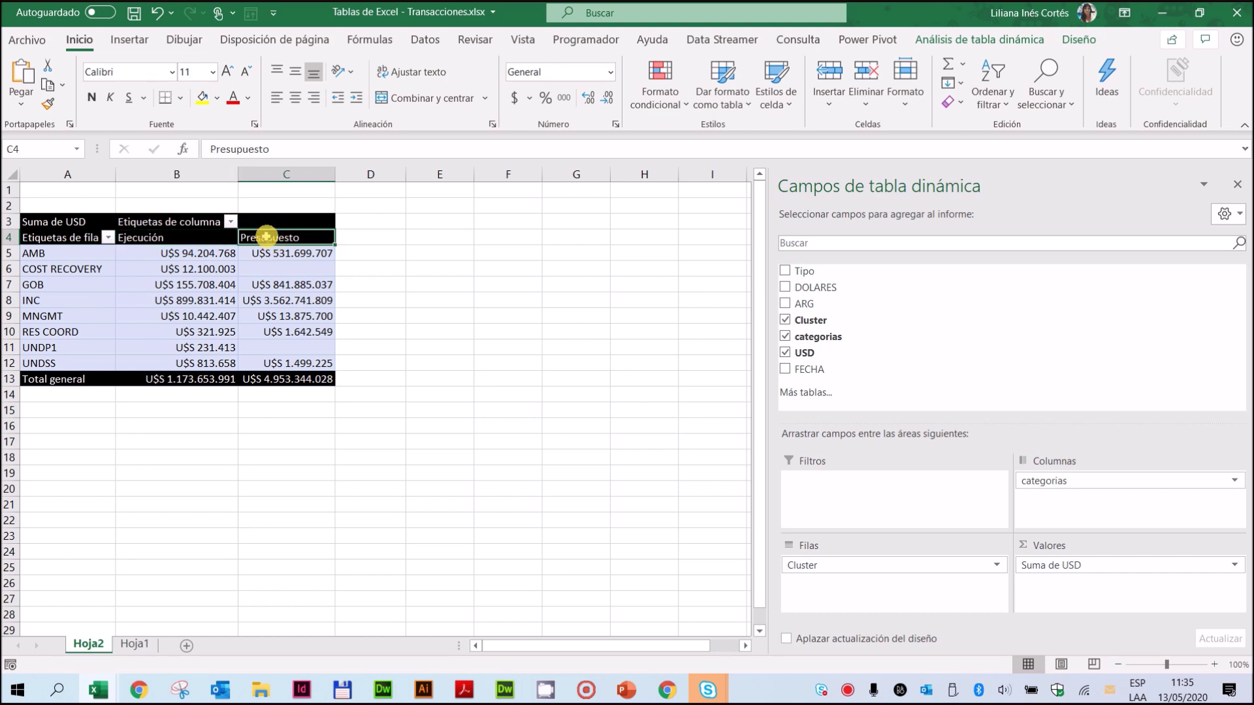
{"action": "mouse_move", "coordinate": [146, 276]}
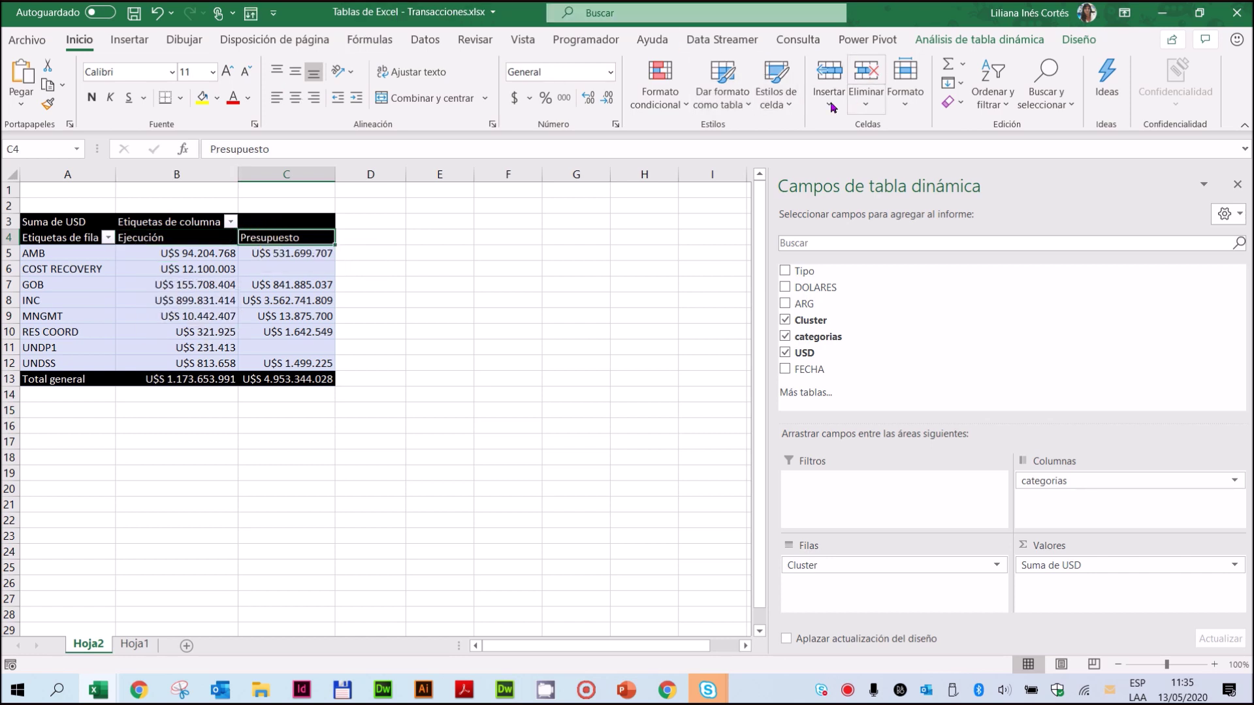
Compare the calculated item option's availability for the Presupuesto header, a USD value cell and the AMB row label
{"action": "left_click", "coordinate": [989, 44]}
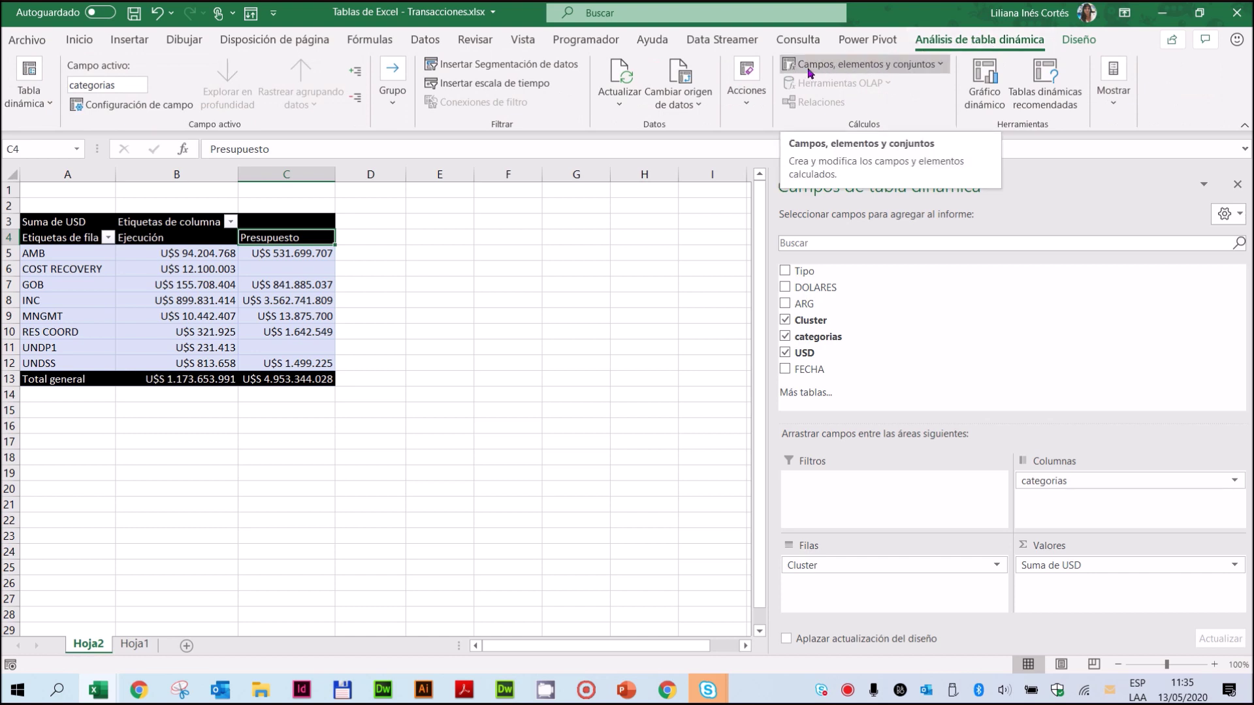
{"action": "left_click", "coordinate": [933, 69]}
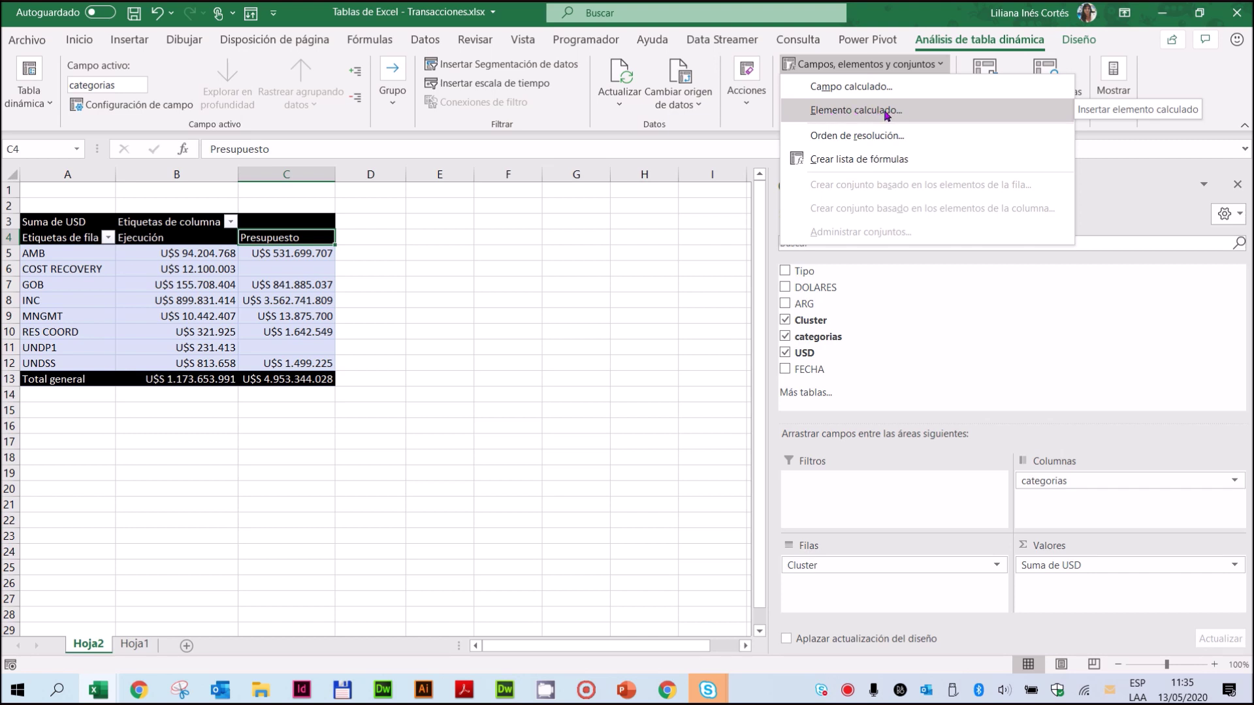
{"action": "left_click", "coordinate": [266, 316]}
{"action": "left_click", "coordinate": [262, 314]}
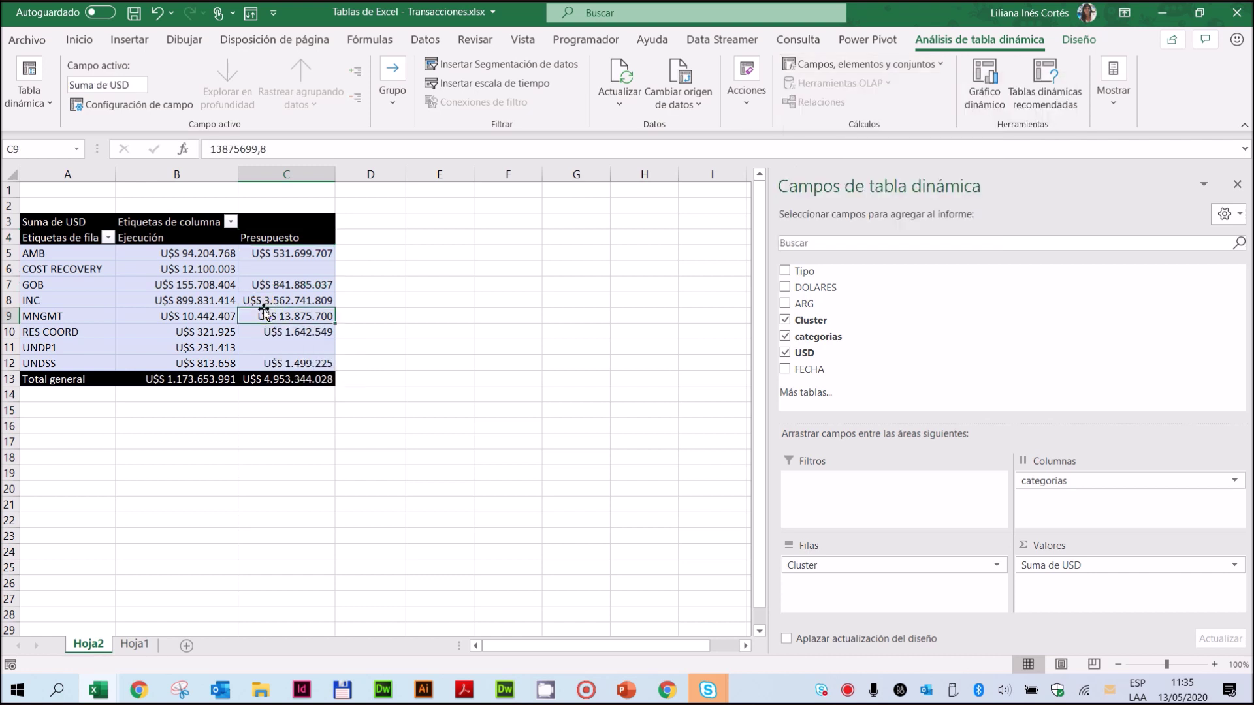
{"action": "left_click", "coordinate": [941, 65]}
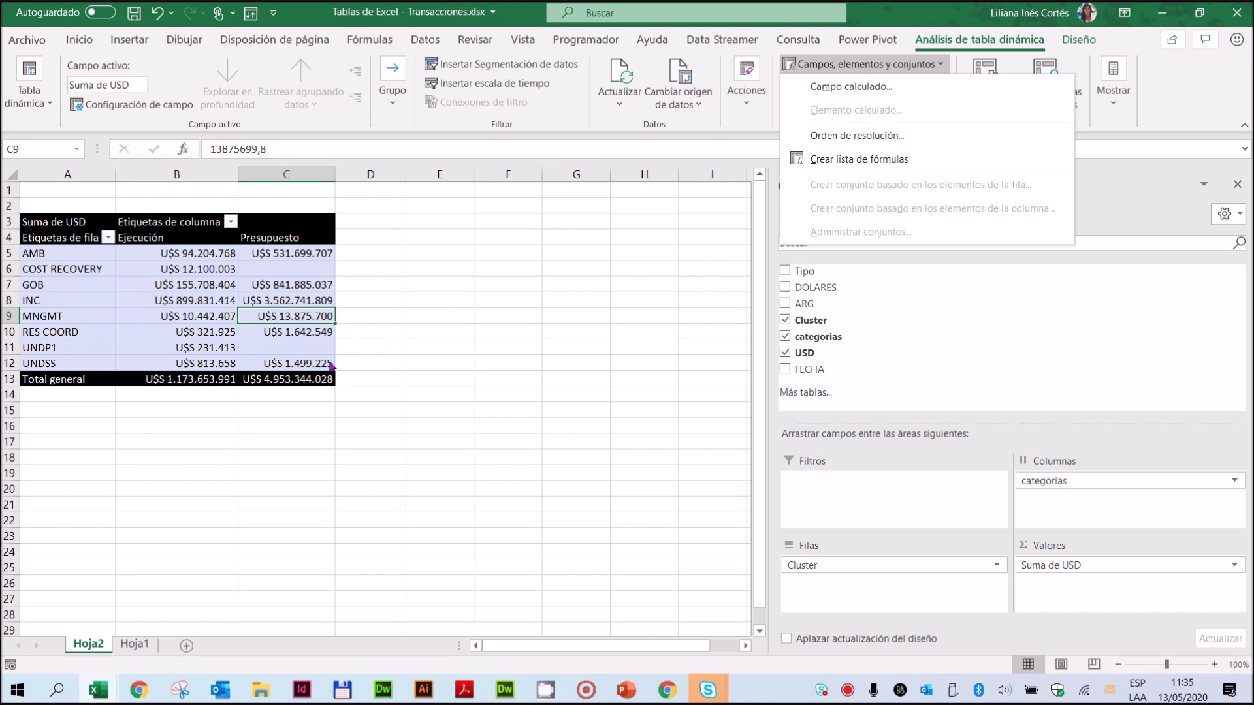
{"action": "left_click", "coordinate": [39, 266]}
{"action": "left_click", "coordinate": [65, 256]}
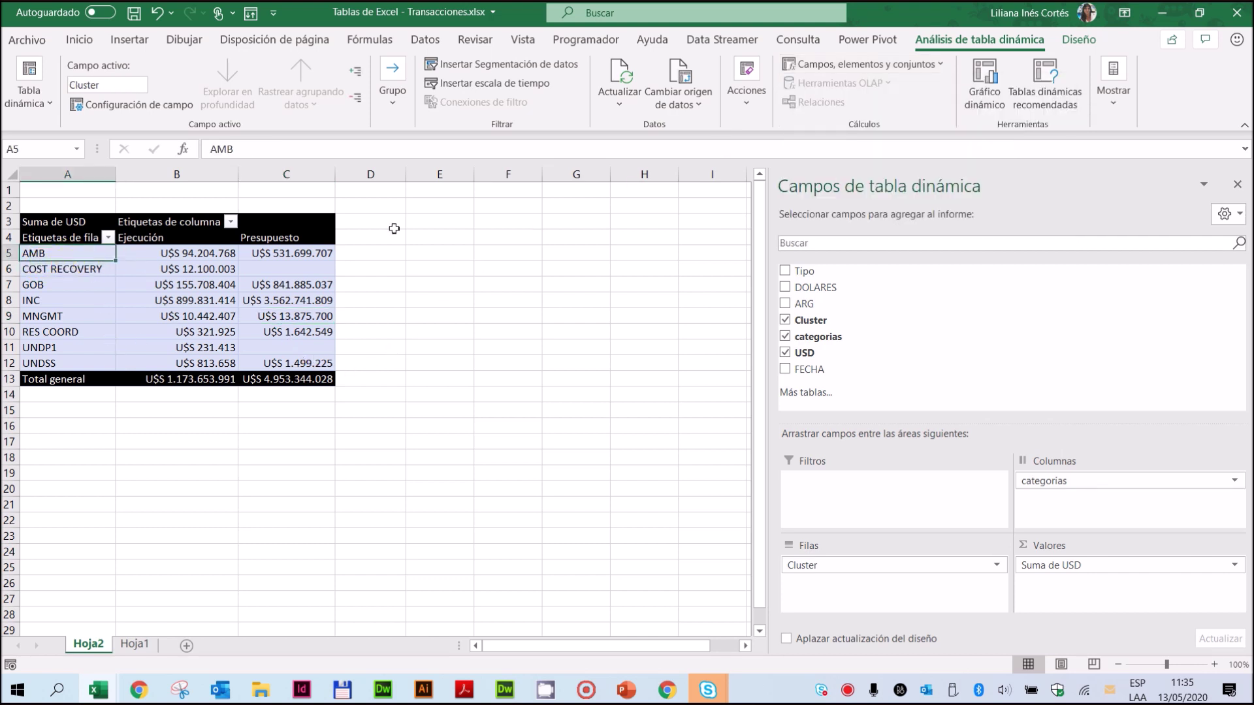
{"action": "left_click", "coordinate": [938, 67]}
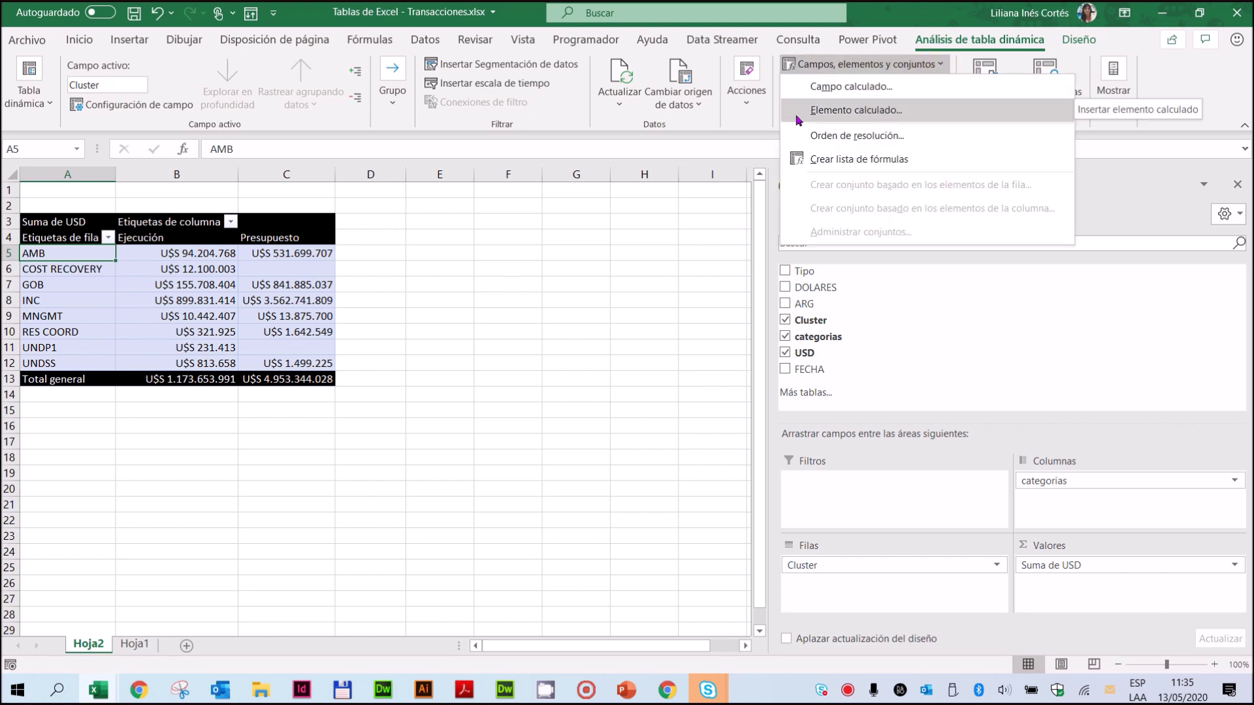
{"action": "mouse_move", "coordinate": [187, 319]}
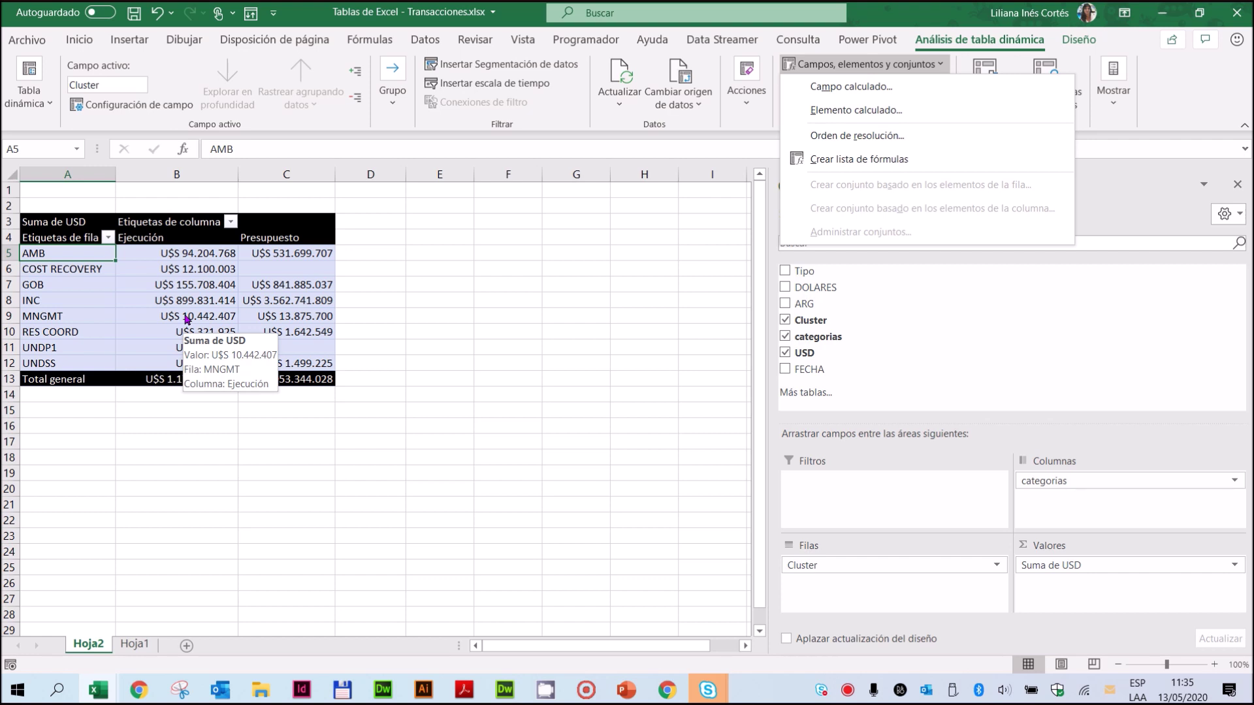
Start a calculated item in the categorias field from the Ejecución header and name it Saldo
{"action": "left_click", "coordinate": [178, 235]}
{"action": "left_click", "coordinate": [186, 239]}
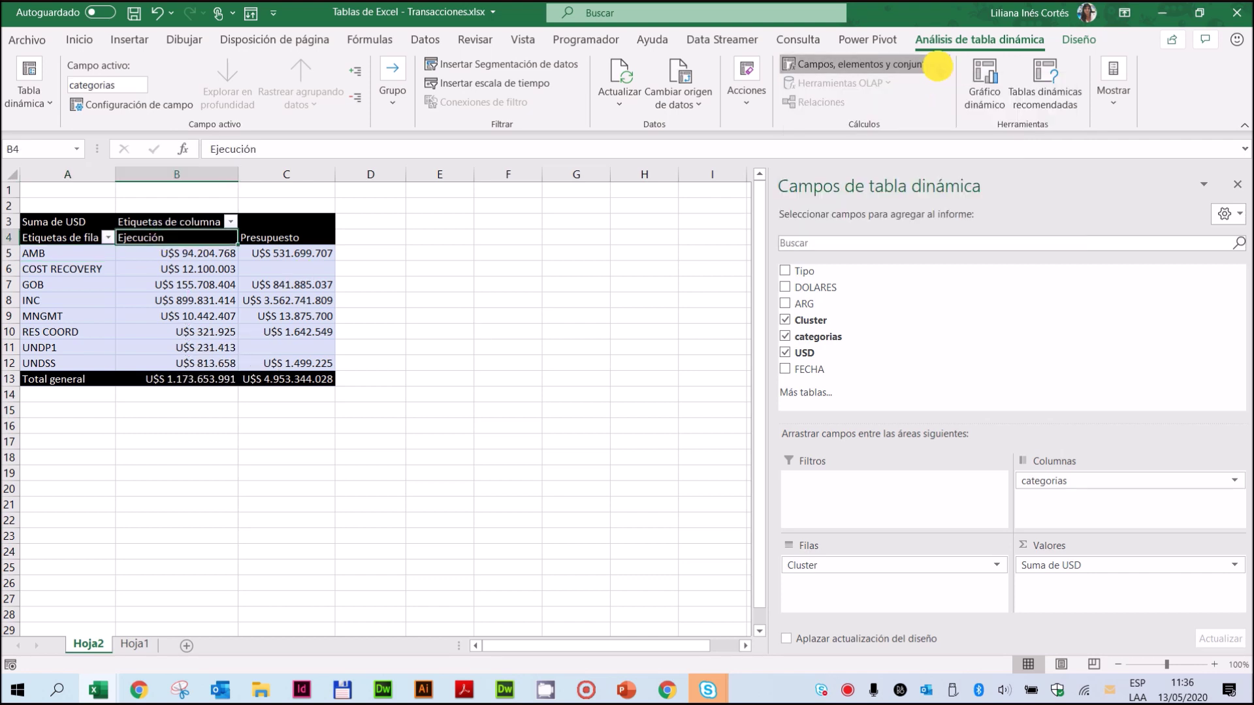
{"action": "left_click", "coordinate": [915, 64]}
{"action": "left_click", "coordinate": [877, 110]}
{"action": "left_click_drag", "start_coordinate": [617, 150], "coordinate": [618, 192]}
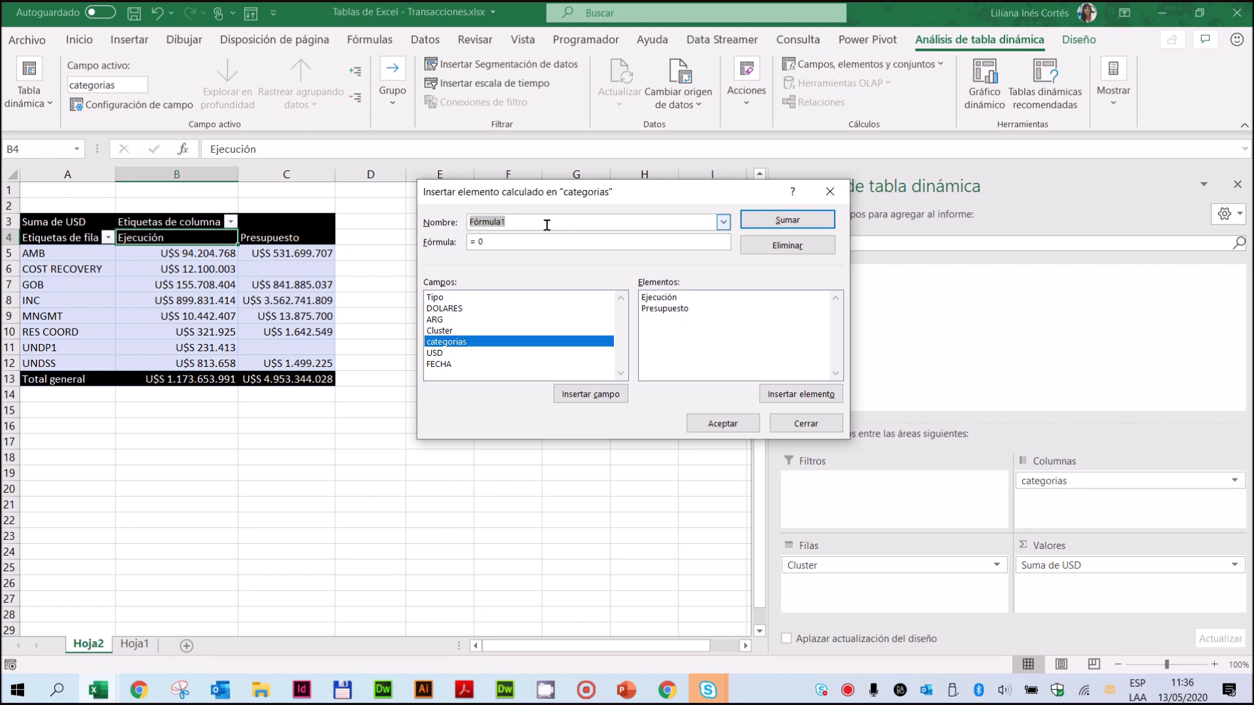
{"action": "left_click_drag", "start_coordinate": [546, 224], "coordinate": [448, 224]}
{"action": "type", "text": "Saldo"}
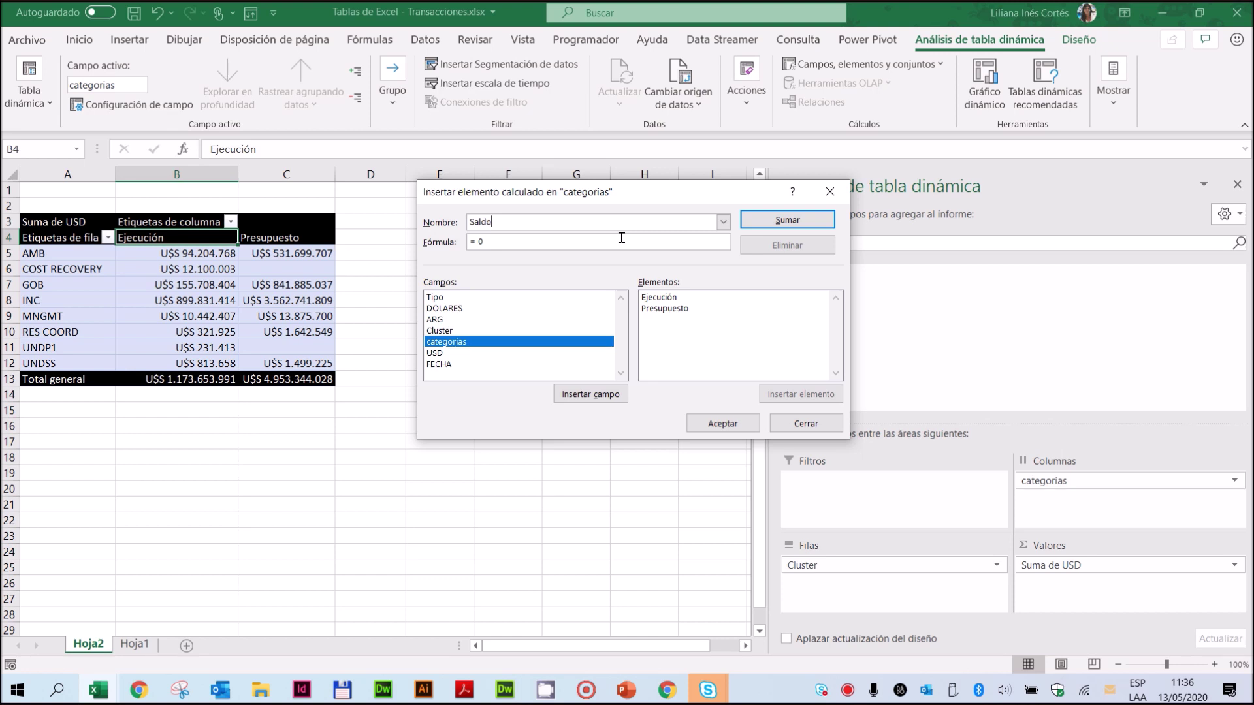
Build the Saldo item's formula as = Presupuesto - Ejecución from the categorias elements
{"action": "left_click", "coordinate": [519, 241]}
{"action": "double_click", "coordinate": [671, 310]}
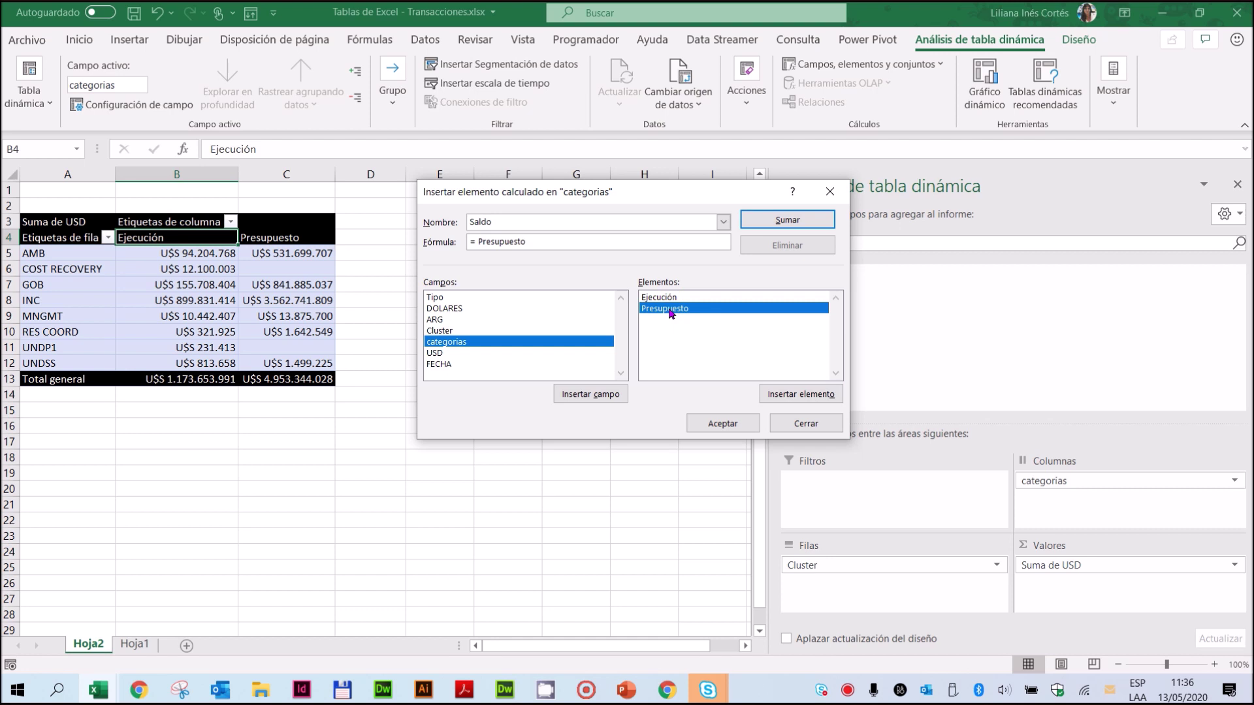
{"action": "type", "text": "-"}
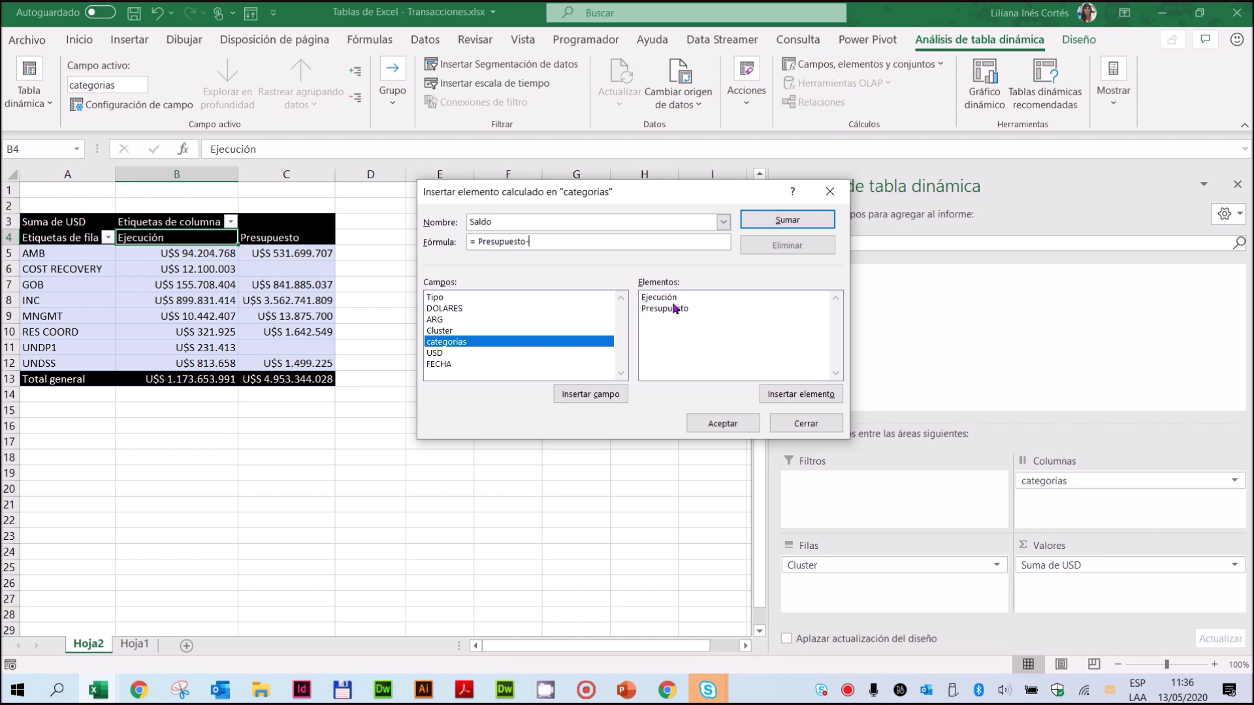
{"action": "left_click", "coordinate": [659, 297]}
{"action": "left_click", "coordinate": [833, 398]}
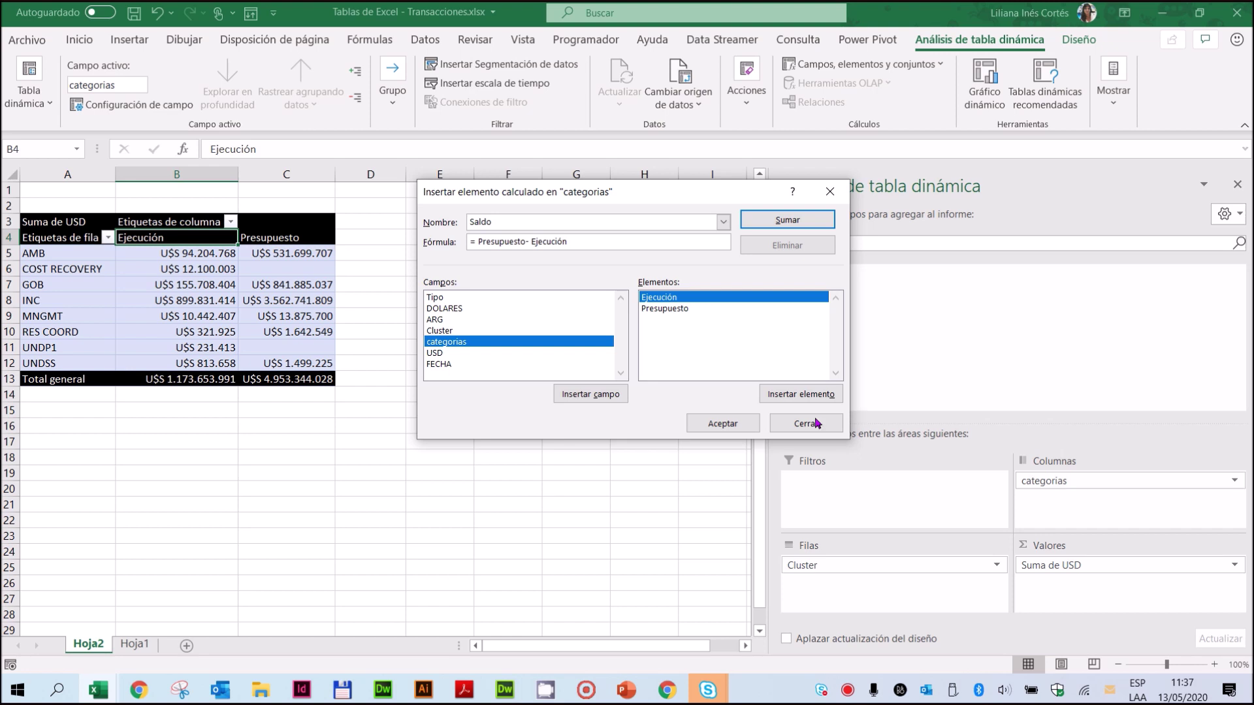
Insert the Saldo calculated item into the PivotTable and look over the AMB, GOB and INC row labels
{"action": "left_click", "coordinate": [727, 424]}
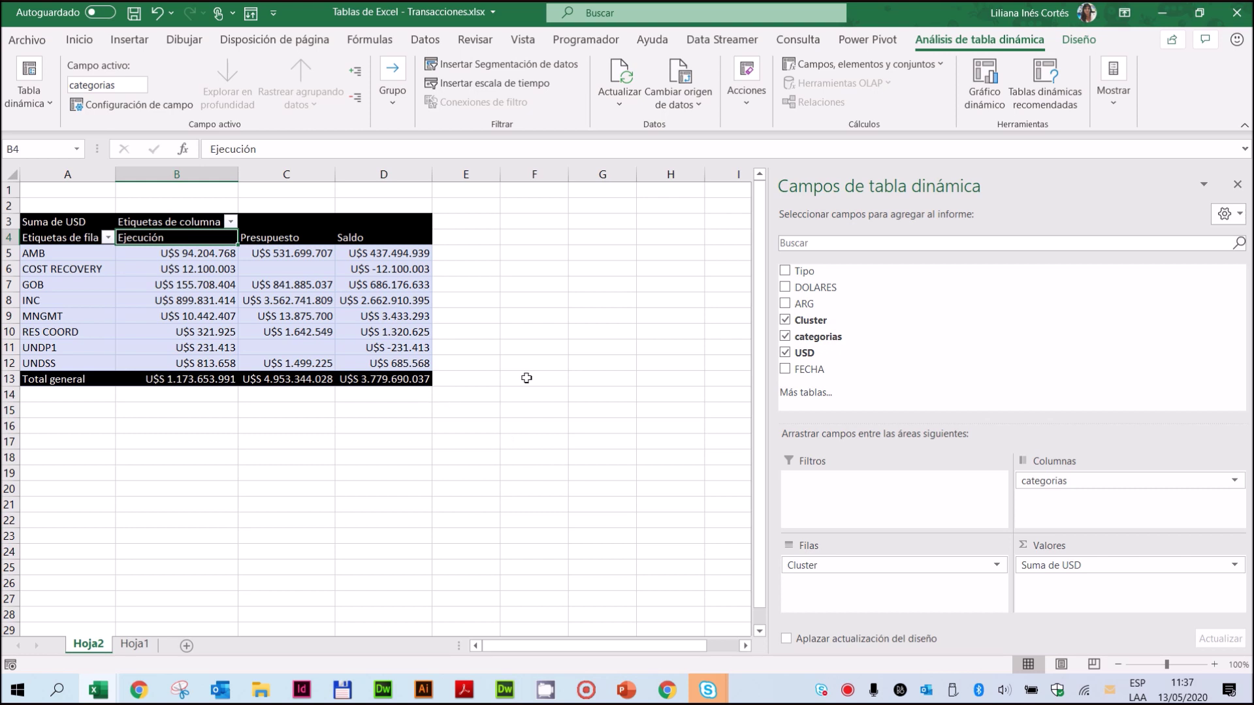
{"action": "left_click", "coordinate": [65, 255]}
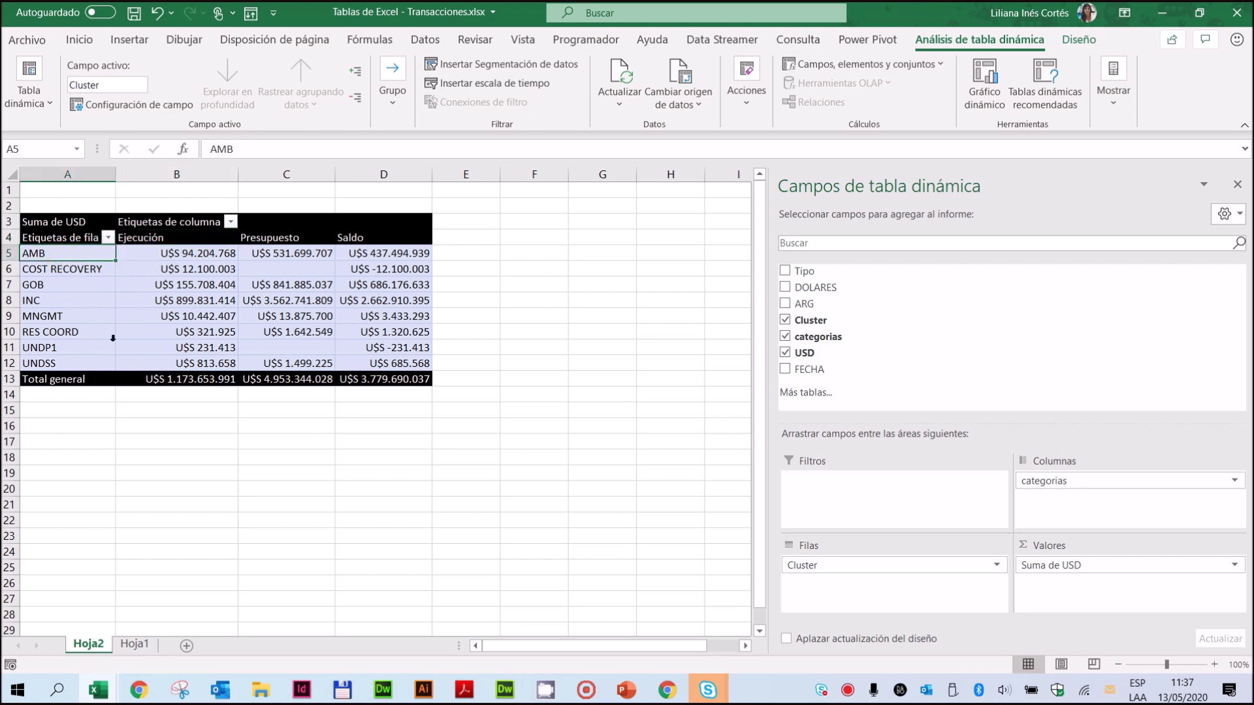
{"action": "left_click", "coordinate": [59, 291]}
{"action": "left_click", "coordinate": [60, 304]}
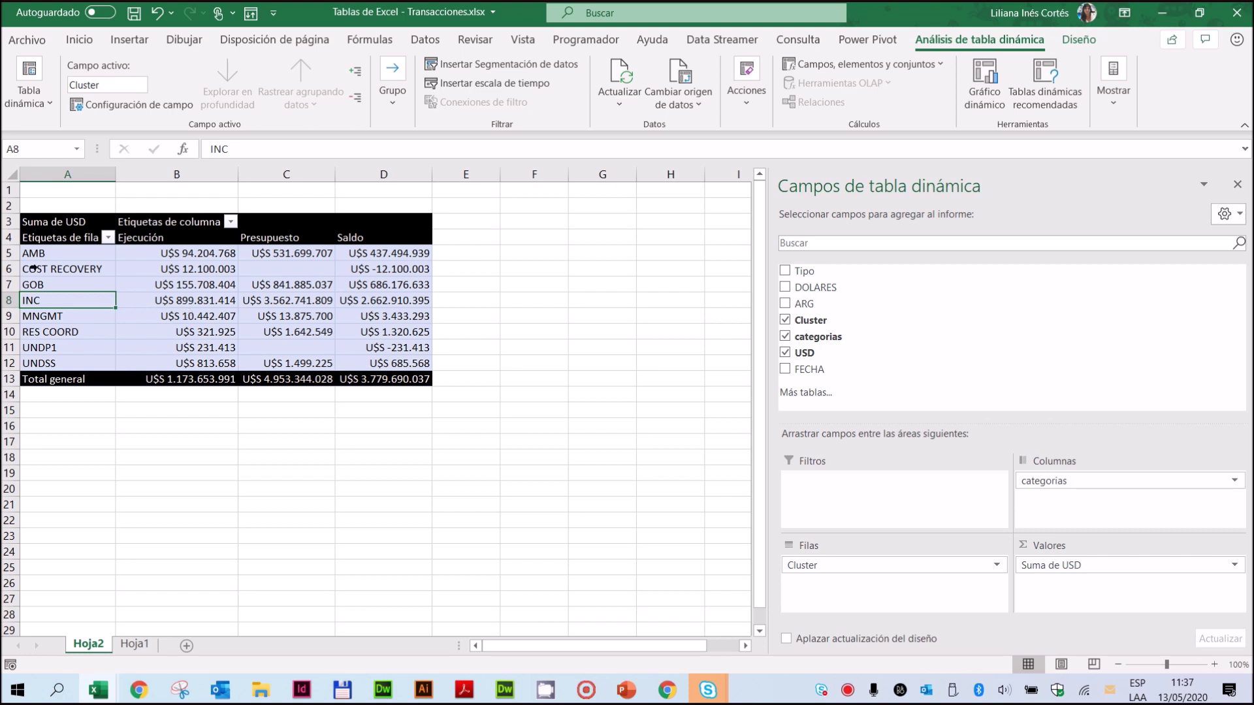
Start a calculated item in the Cluster field from the AMB row label and name it Grupo 1
{"action": "left_click", "coordinate": [58, 255]}
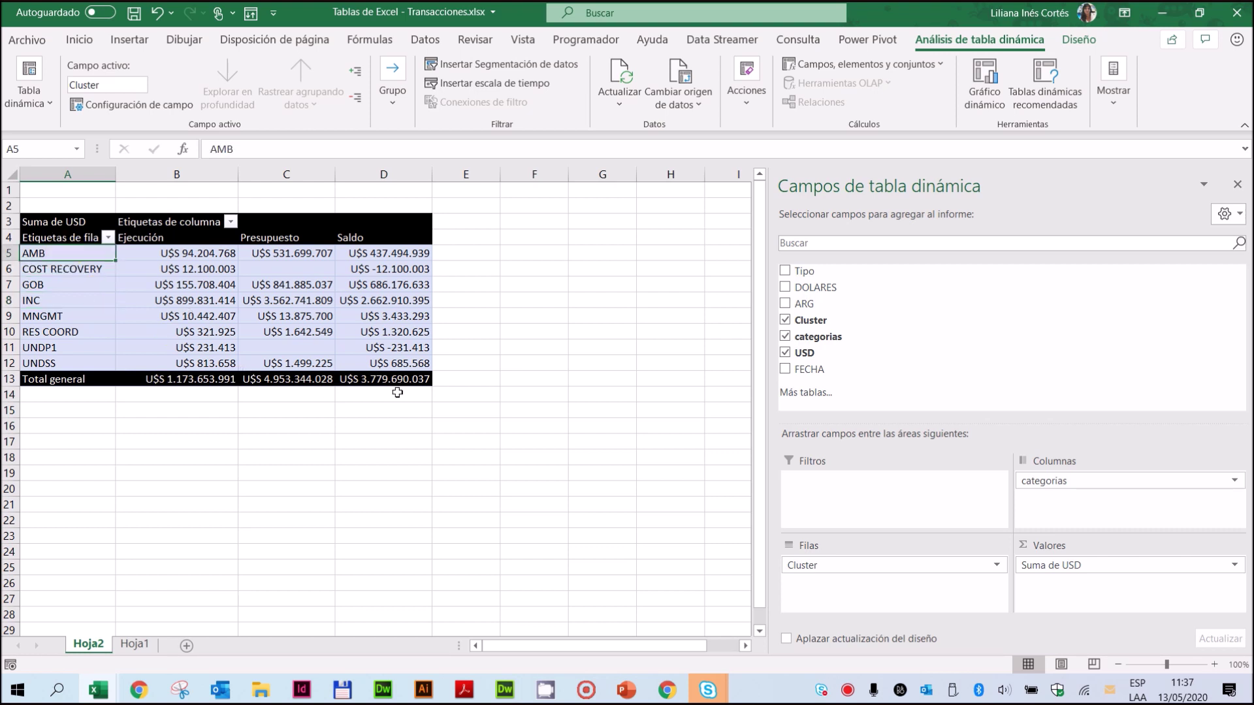
{"action": "left_click", "coordinate": [943, 68]}
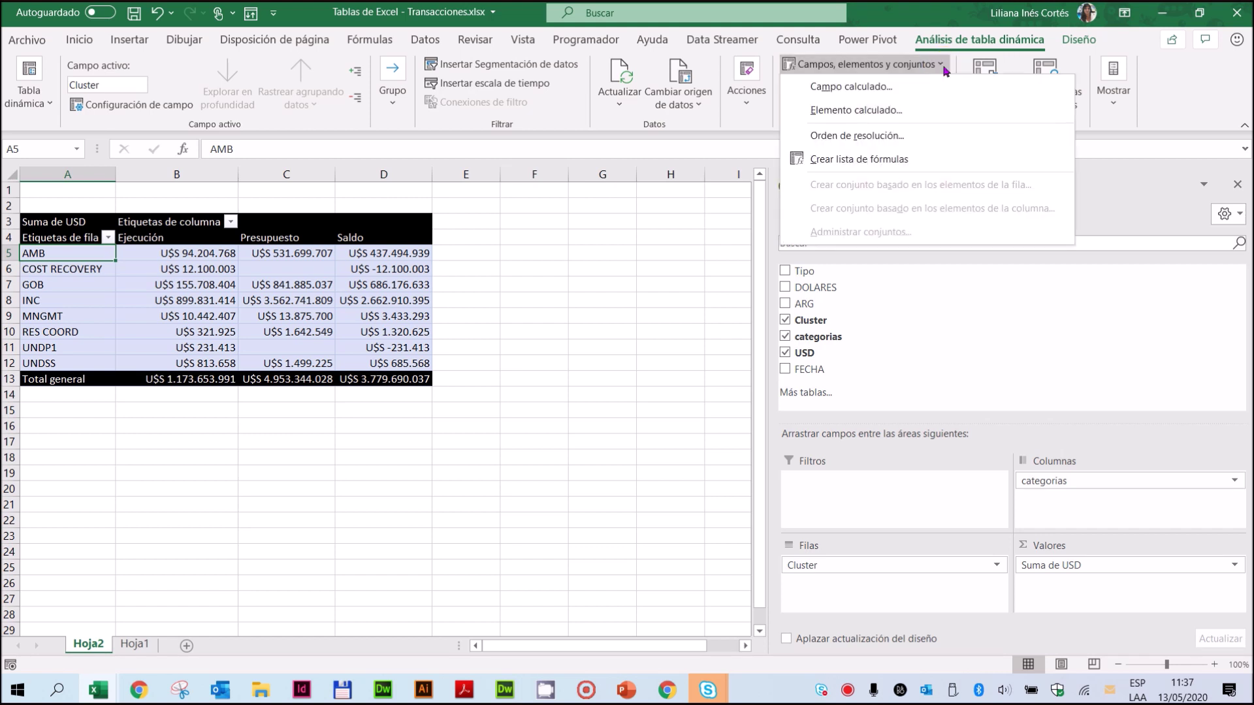
{"action": "left_click", "coordinate": [911, 110]}
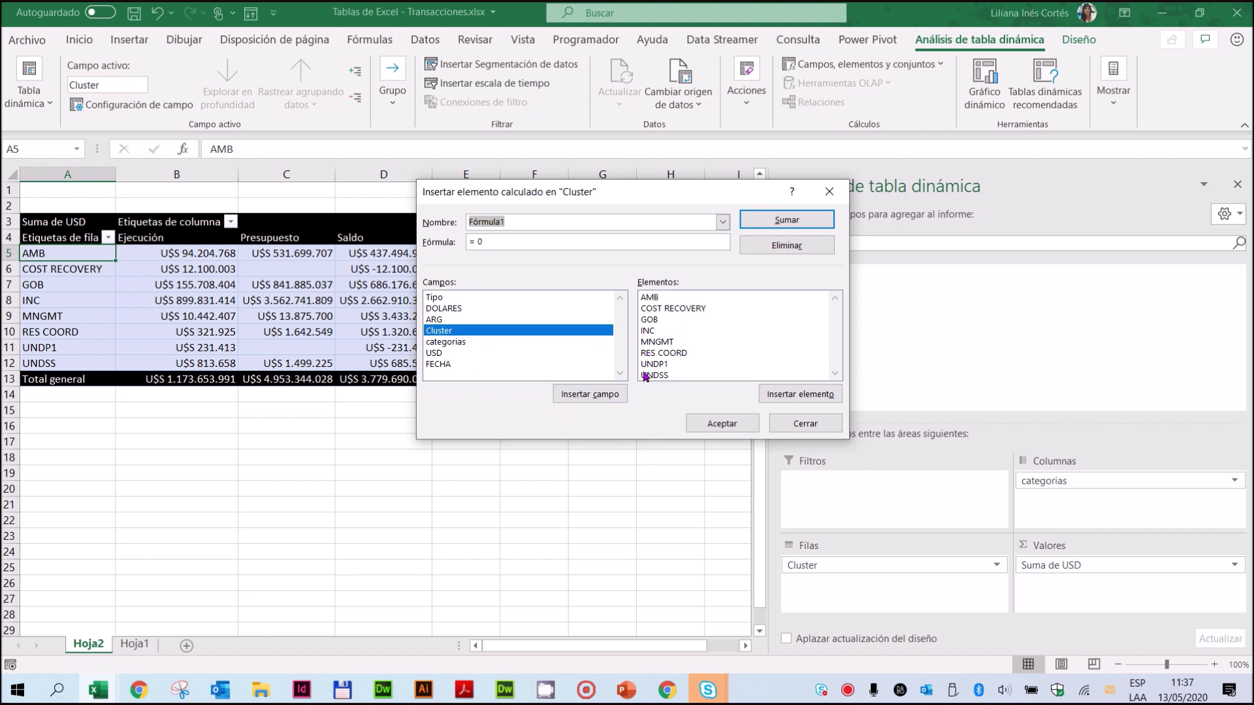
{"action": "left_click_drag", "start_coordinate": [521, 226], "coordinate": [394, 226]}
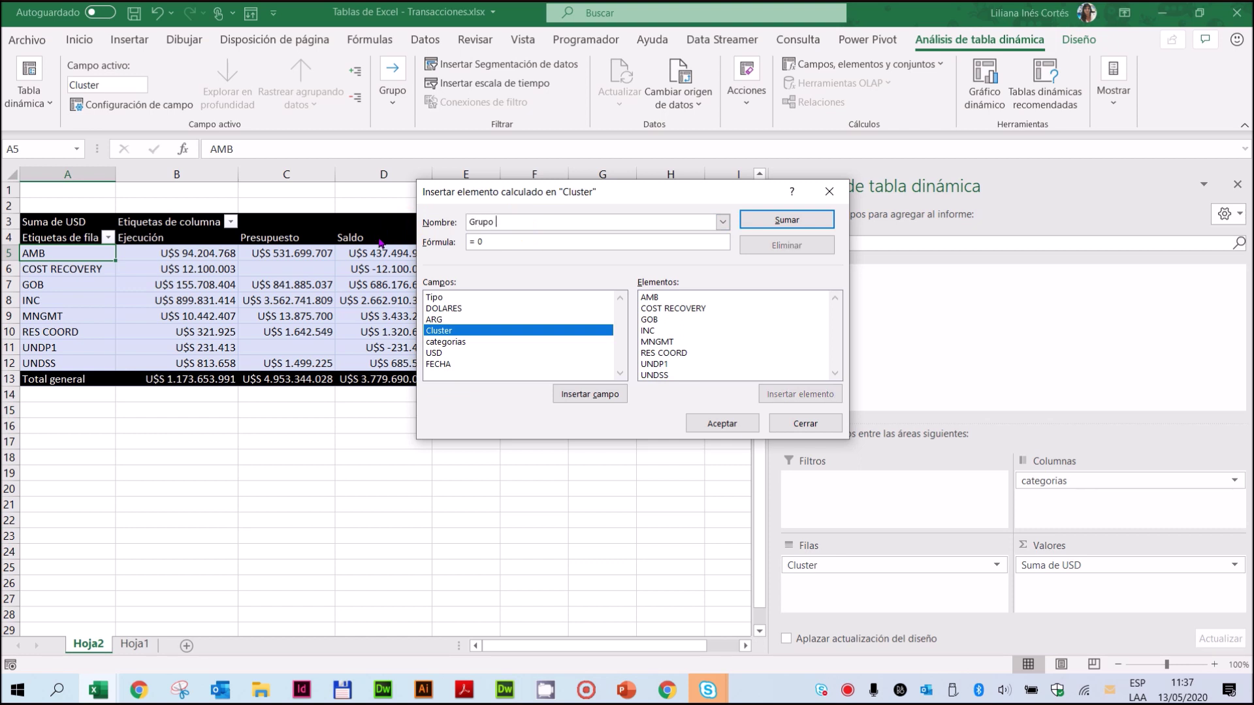
Build Grupo 1's formula as = AMB+ GOB+ INC from the Cluster elements and insert the item
{"action": "left_click", "coordinate": [489, 241]}
{"action": "left_click", "coordinate": [653, 297]}
{"action": "double_click", "coordinate": [655, 297]}
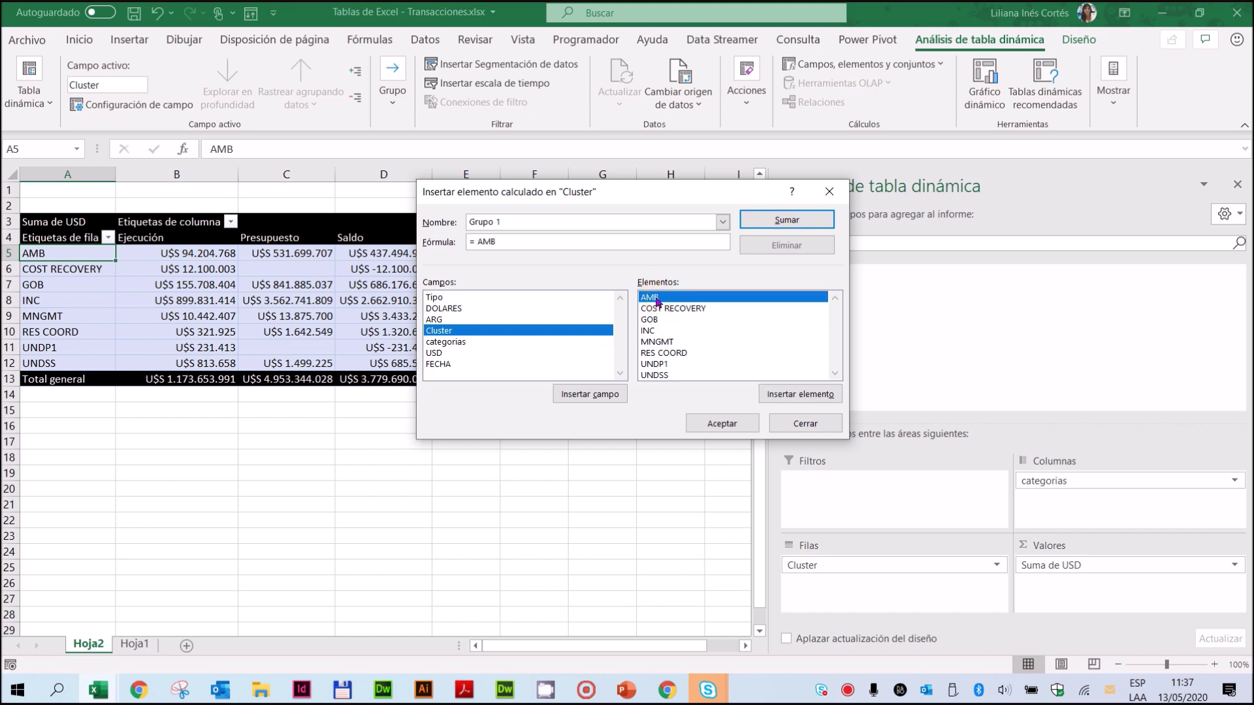
{"action": "type", "text": "+"}
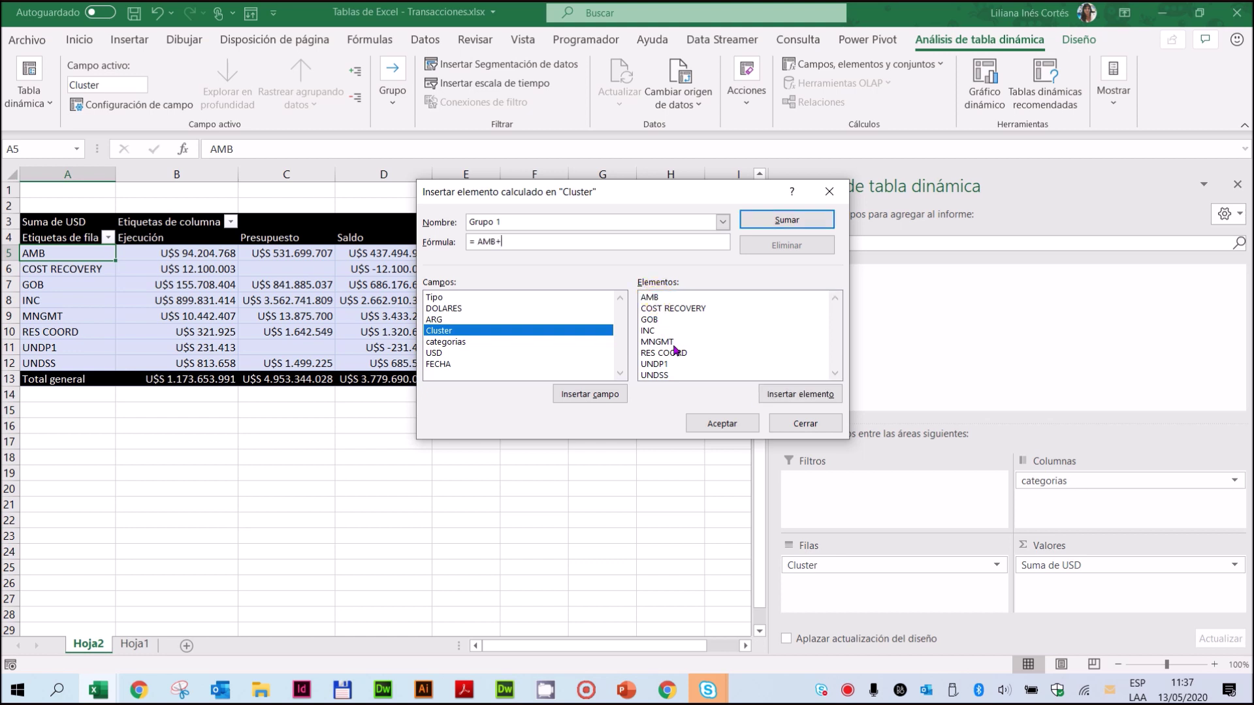
{"action": "double_click", "coordinate": [654, 321]}
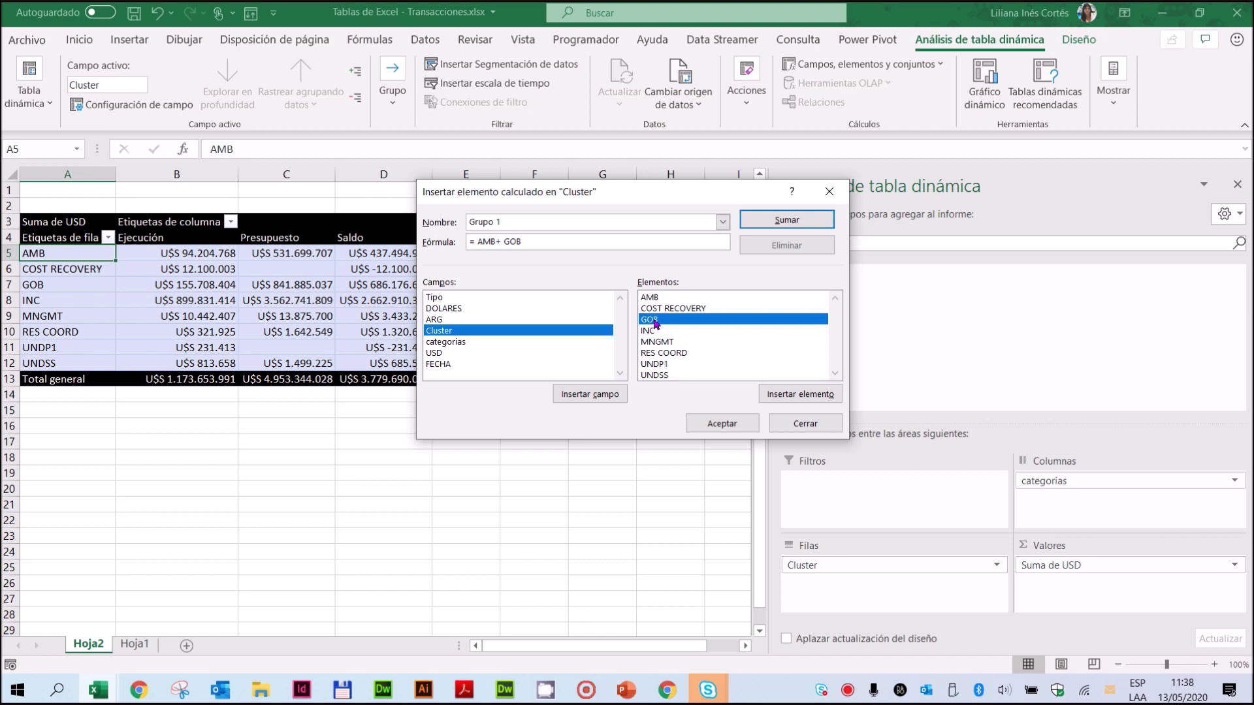
{"action": "type", "text": "+"}
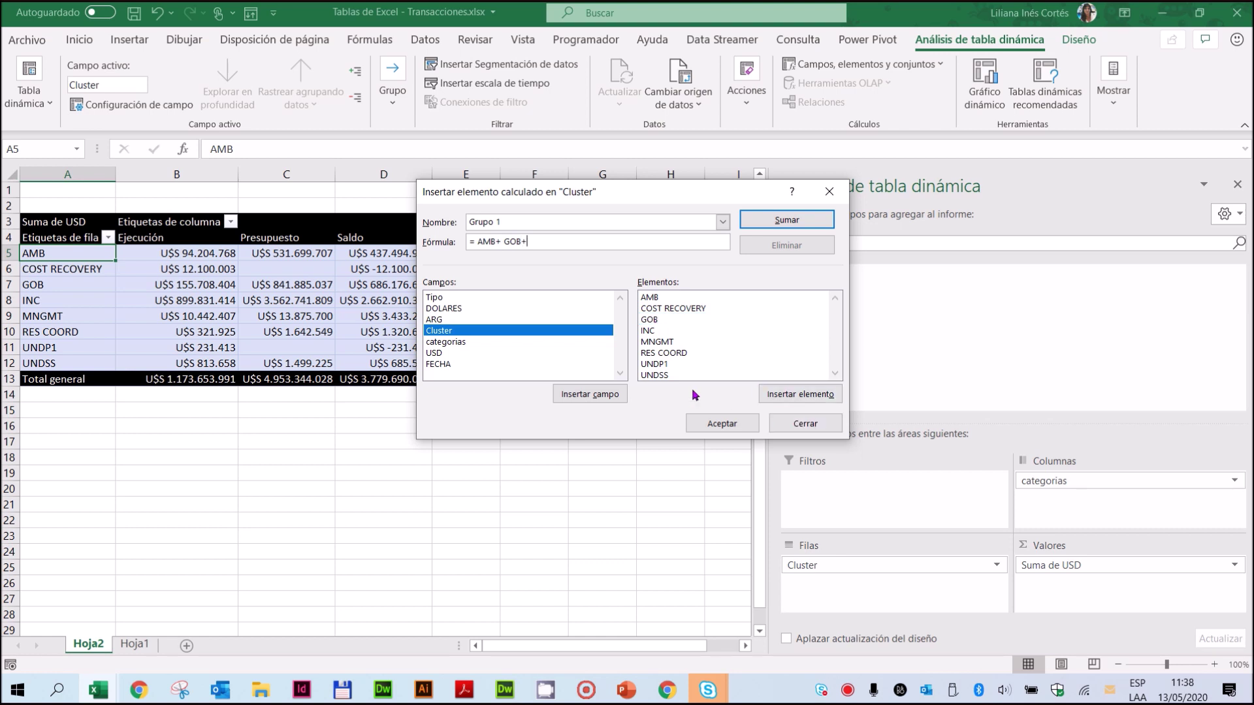
{"action": "left_click", "coordinate": [650, 332]}
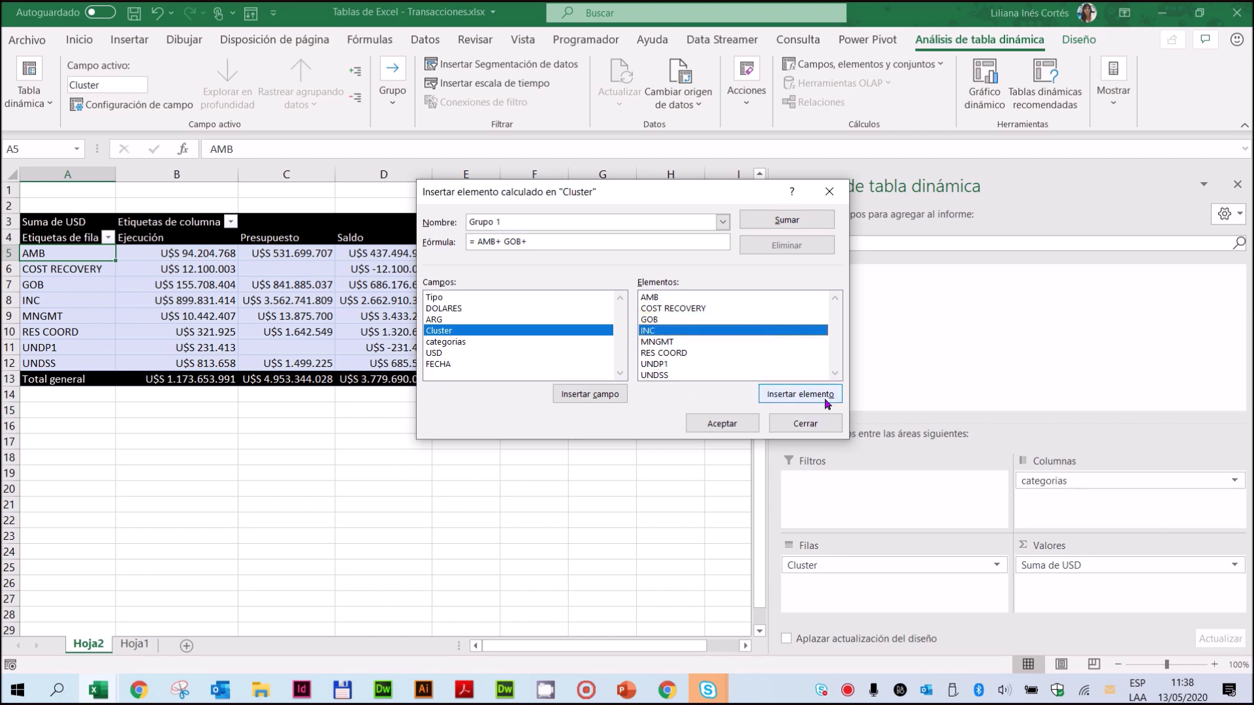
{"action": "double_click", "coordinate": [666, 331]}
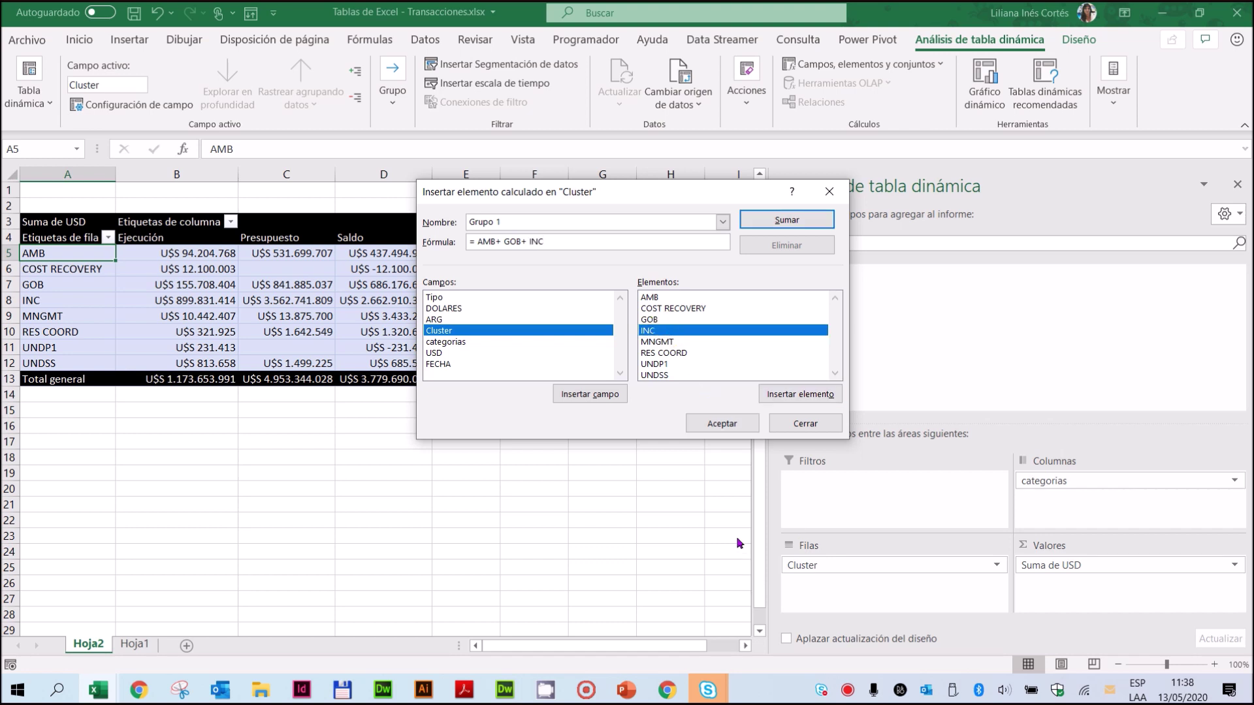
{"action": "left_click", "coordinate": [720, 424]}
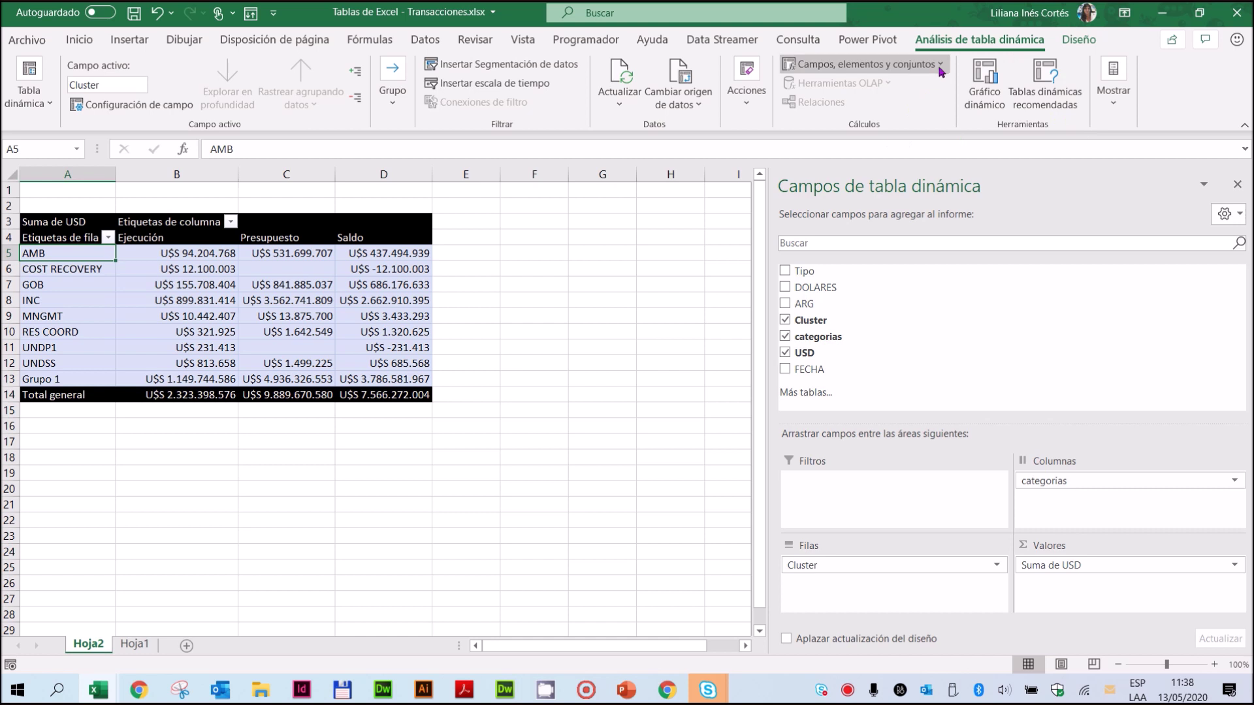
Start another calculated item in the Cluster field and name it Grupo 2
{"action": "left_click", "coordinate": [865, 64]}
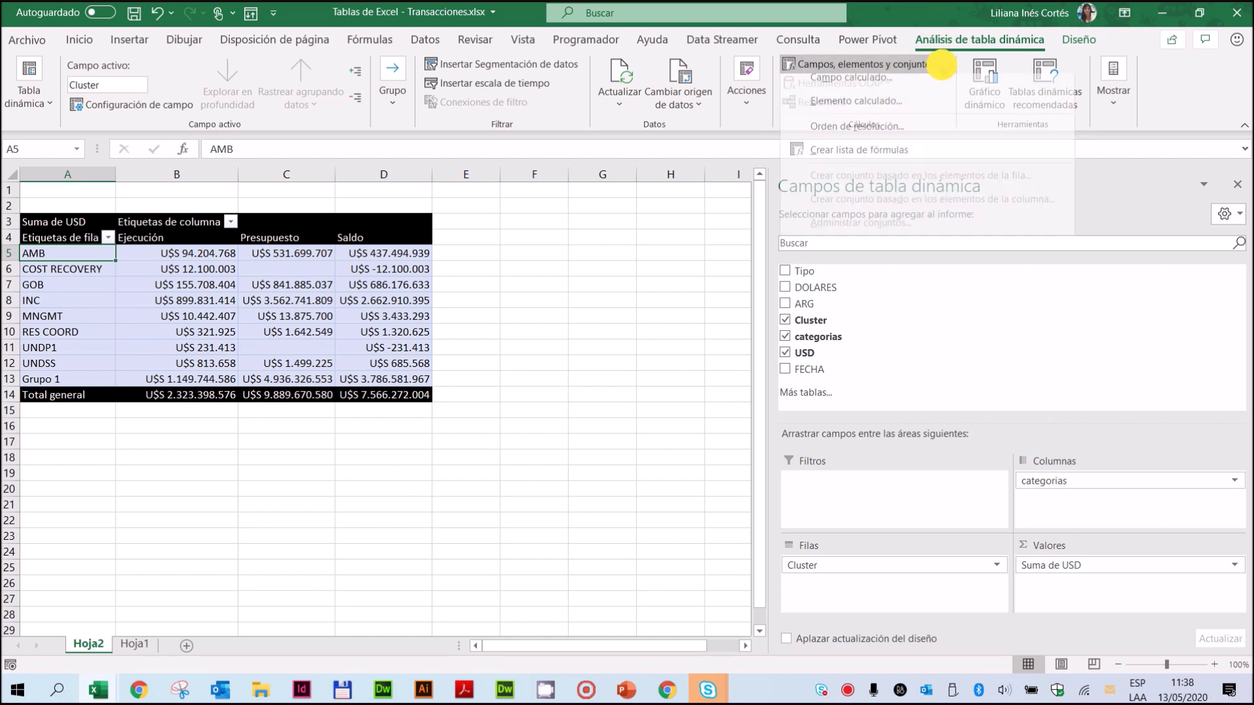
{"action": "left_click", "coordinate": [875, 110]}
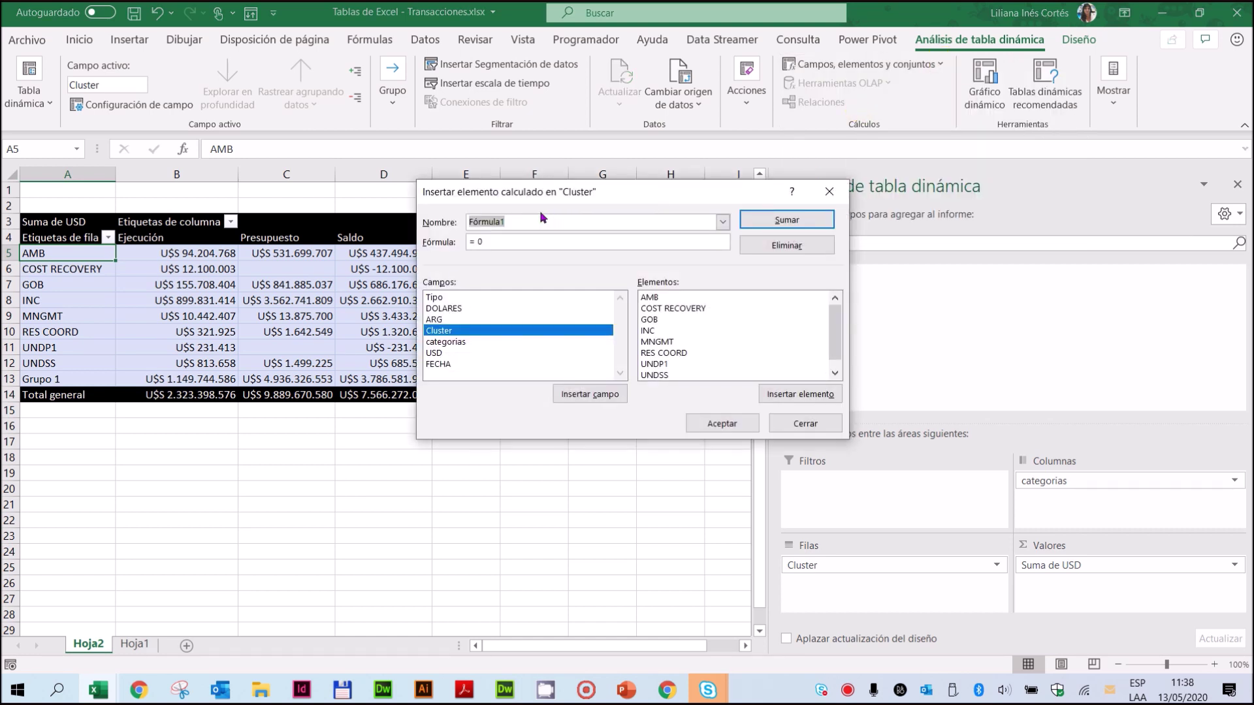
{"action": "type", "text": "Gru"}
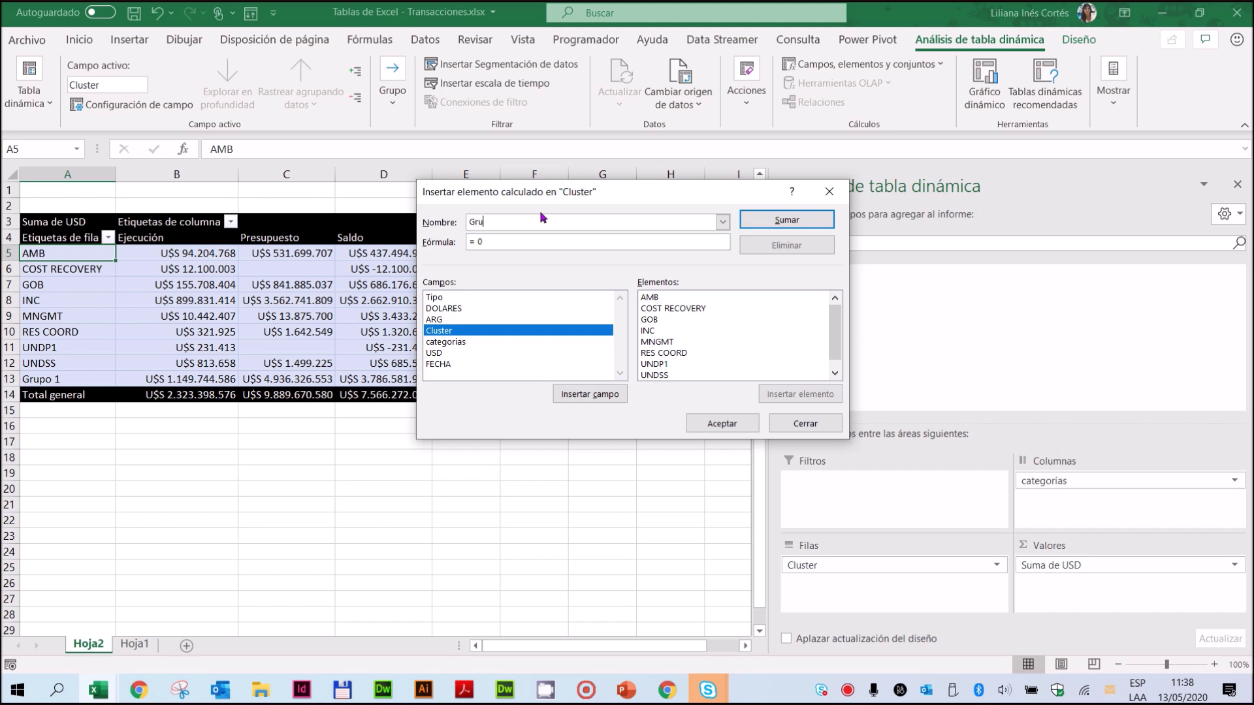
{"action": "type", "text": "po 2"}
Build Grupo 2's formula as = 'COST RECOVERY'+ MNGMT+ 'RES COORD'+ UNDP1+ UNDSS and insert the item
{"action": "left_click", "coordinate": [523, 241]}
{"action": "key", "text": "BackSpace"}
{"action": "double_click", "coordinate": [687, 309]}
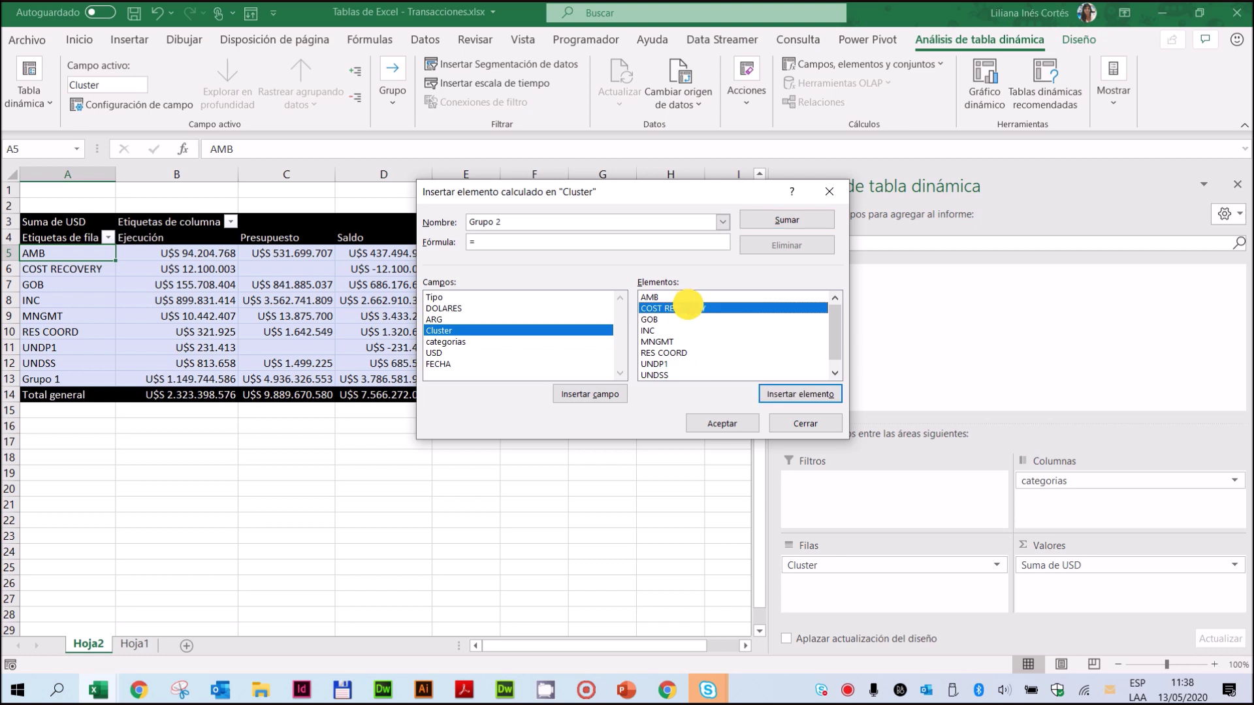
{"action": "type", "text": "+"}
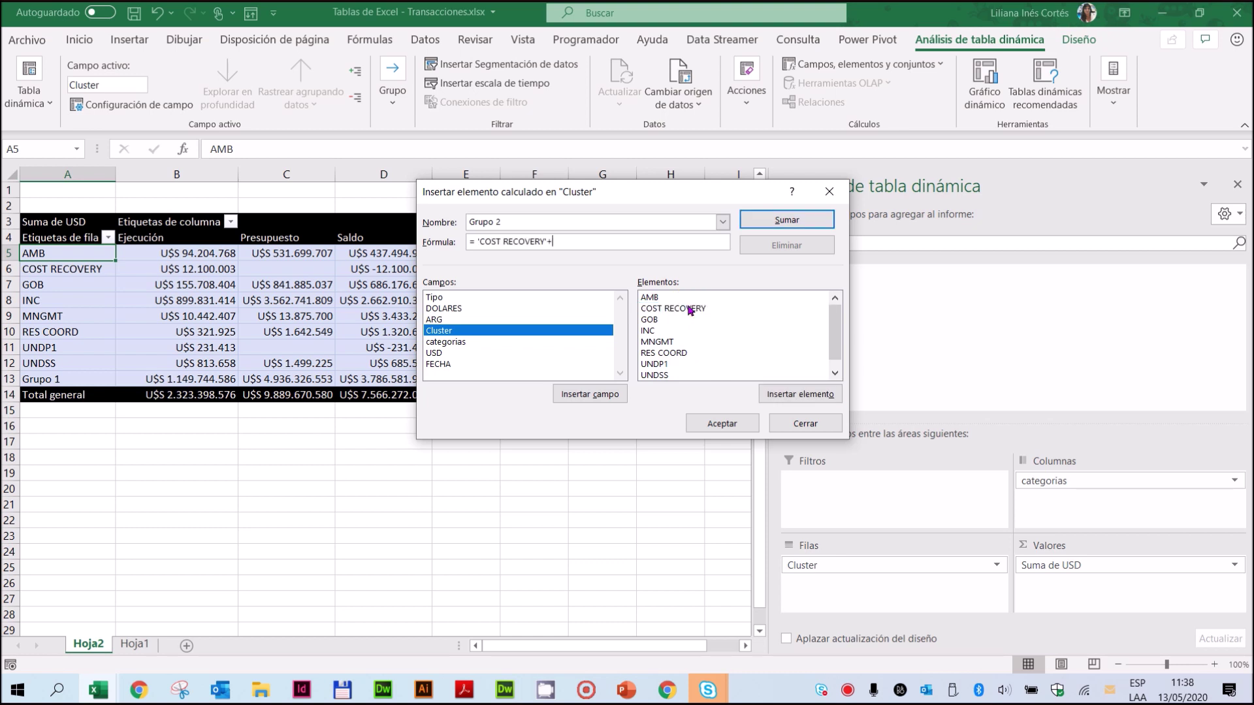
{"action": "left_click", "coordinate": [652, 341]}
{"action": "double_click", "coordinate": [653, 342]}
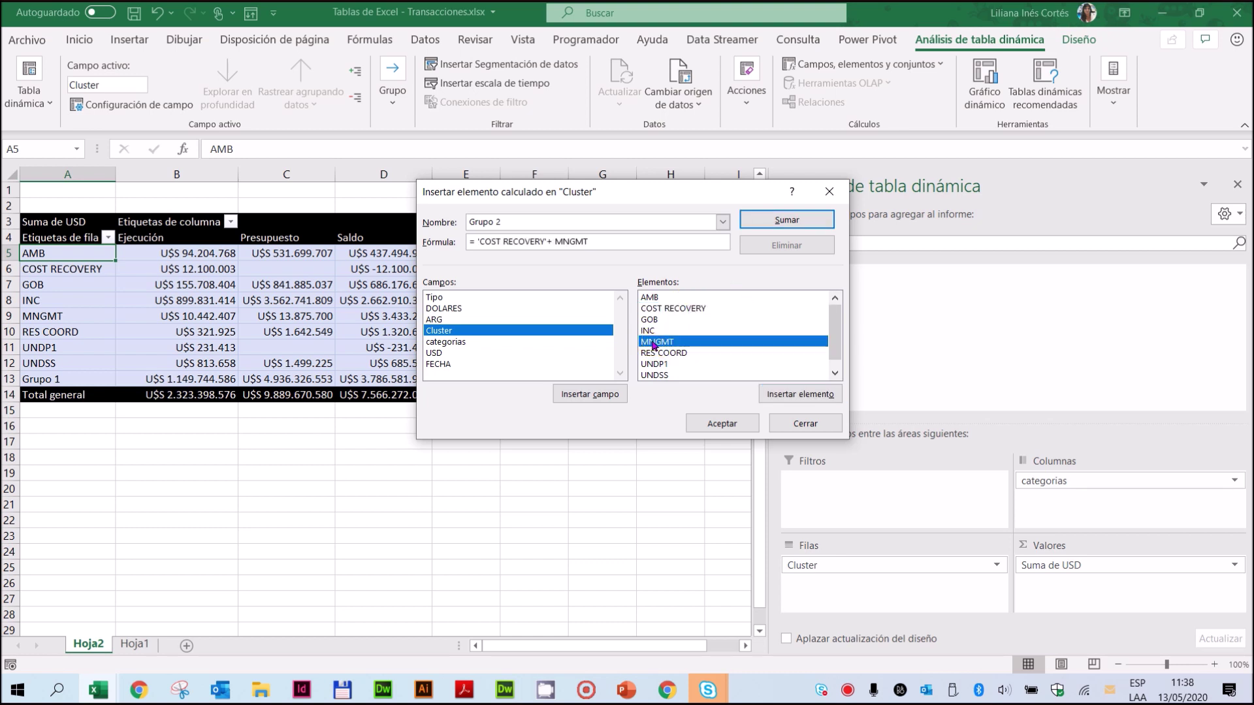
{"action": "type", "text": "+"}
{"action": "left_click", "coordinate": [677, 353]}
{"action": "double_click", "coordinate": [677, 353]}
{"action": "type", "text": "+ 'RES COORD'+"}
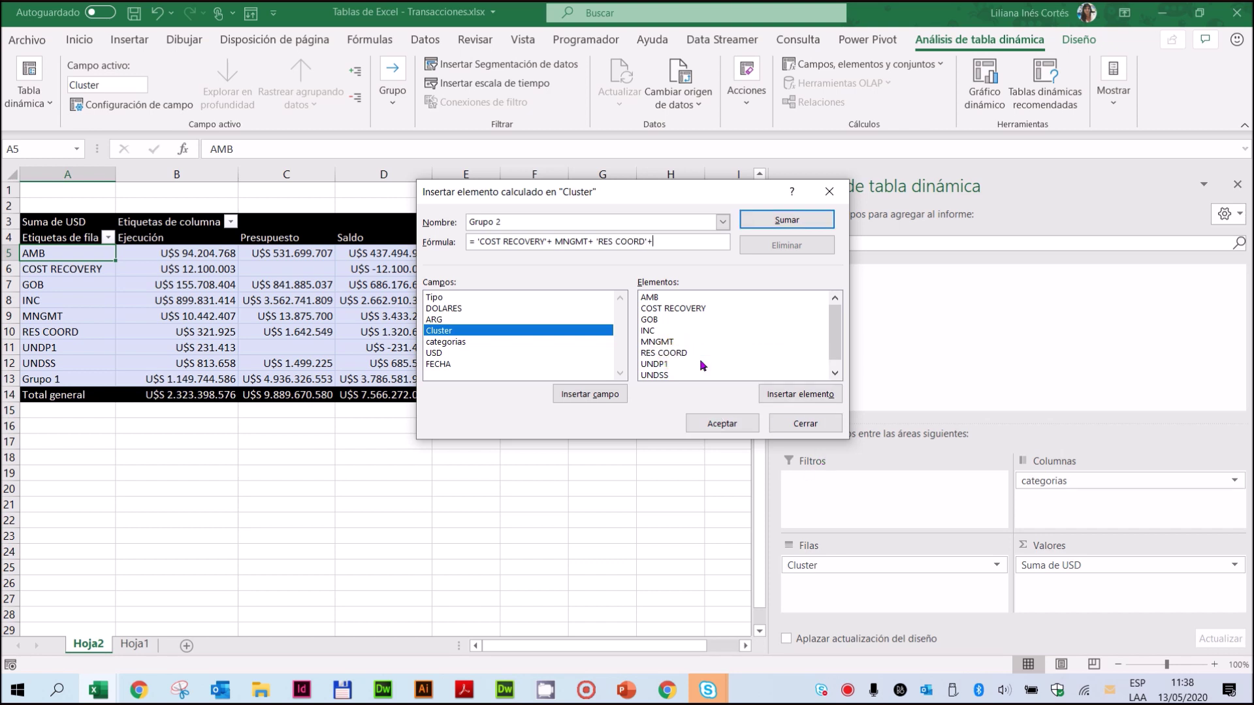
{"action": "double_click", "coordinate": [652, 365]}
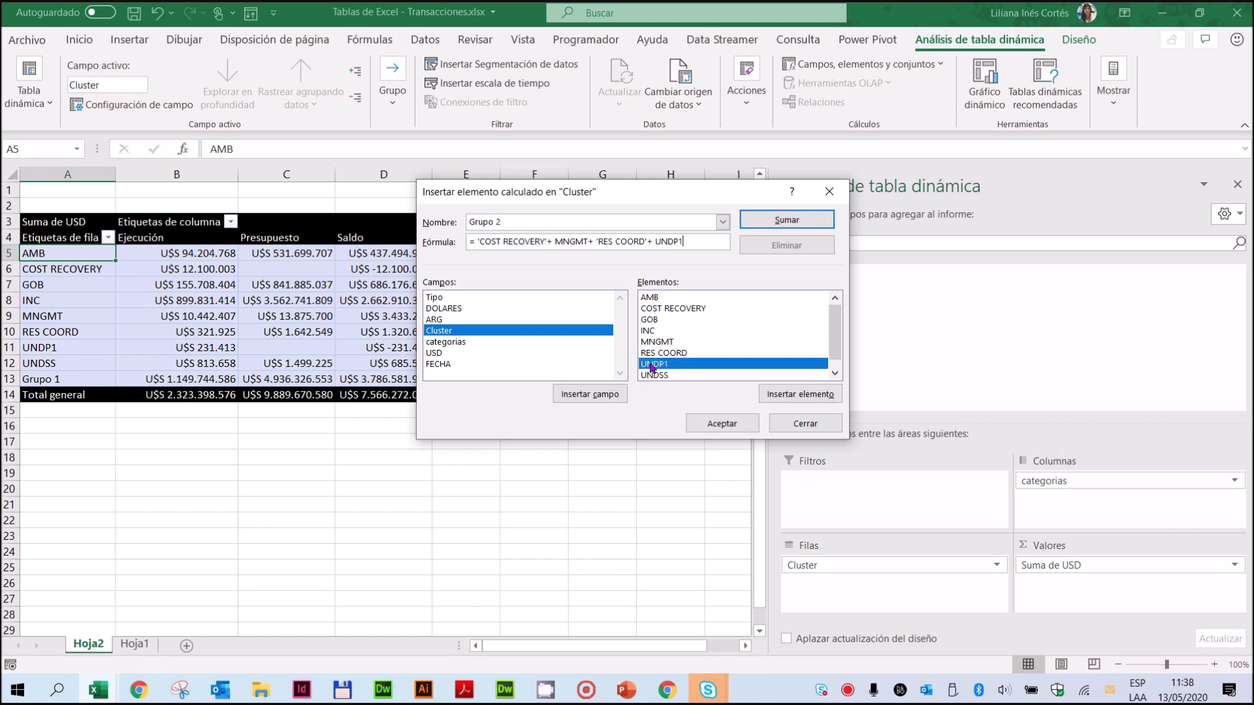
{"action": "type", "text": "+"}
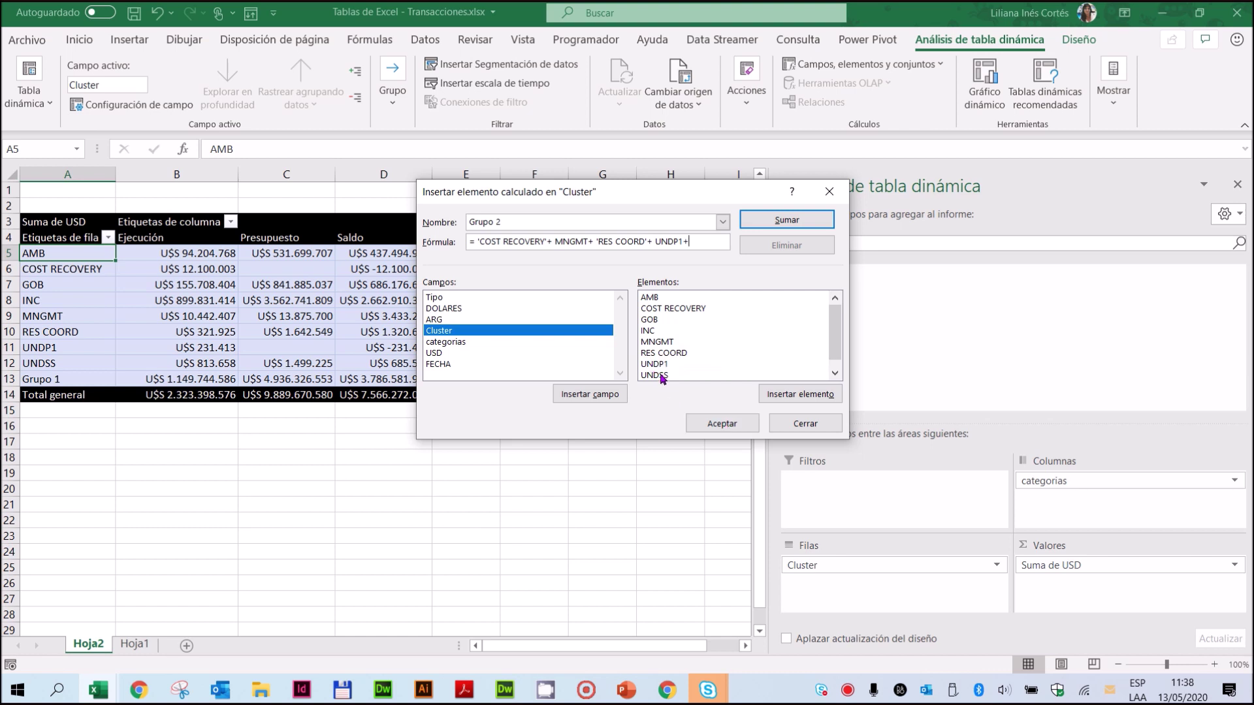
{"action": "left_click", "coordinate": [660, 375]}
{"action": "double_click", "coordinate": [659, 375]}
{"action": "left_click", "coordinate": [721, 424]}
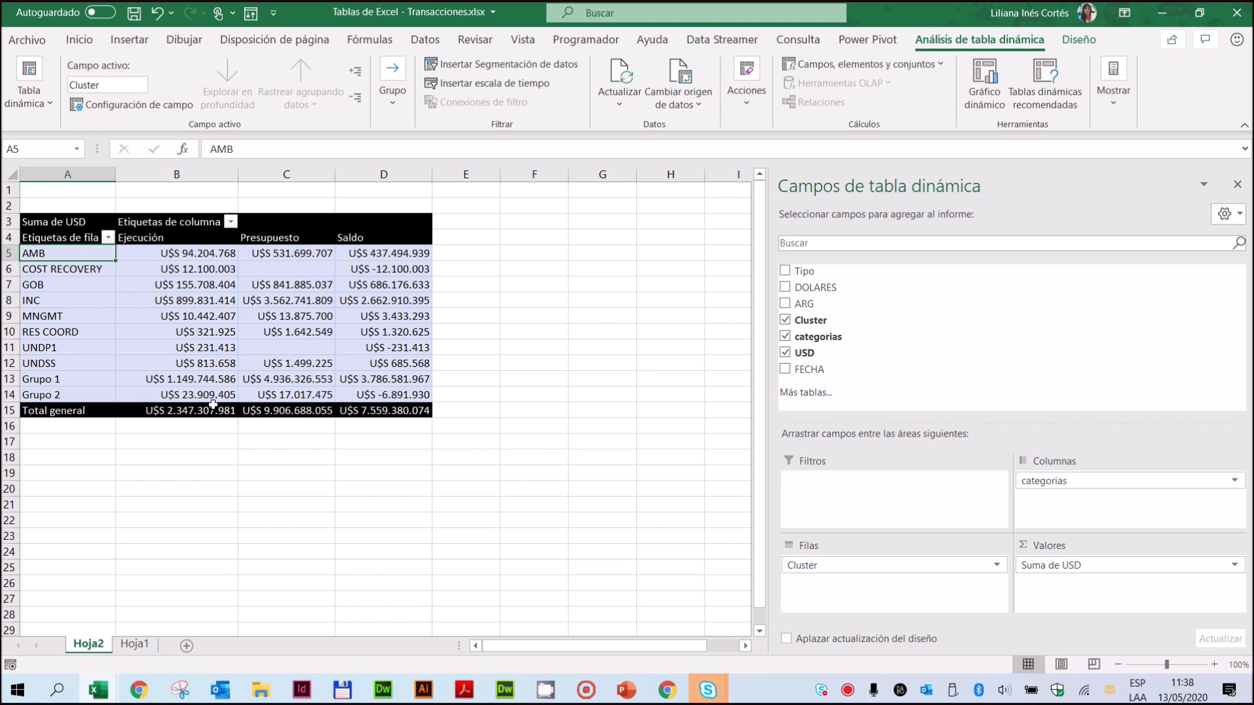
Filter the PivotTable's row labels to show only Grupo 1 and Grupo 2
{"action": "left_click", "coordinate": [108, 237]}
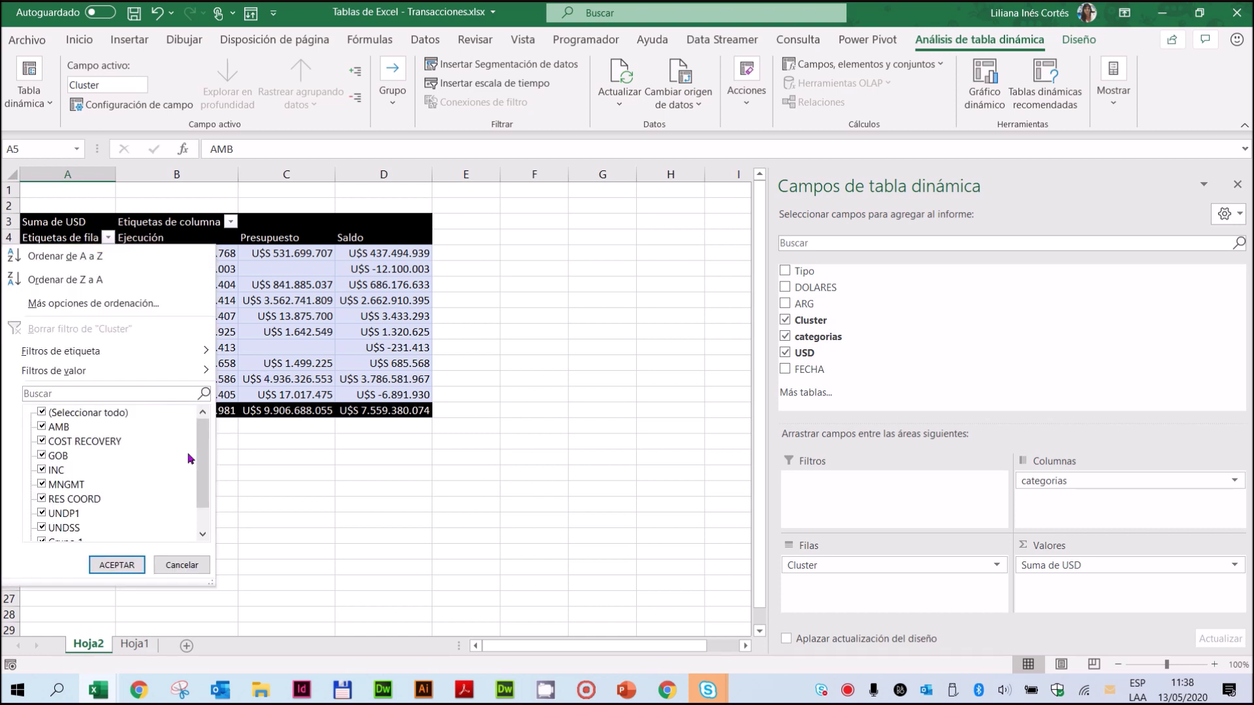
{"action": "scroll", "coordinate": [201, 476], "scroll_direction": "down", "scroll_amount": 2}
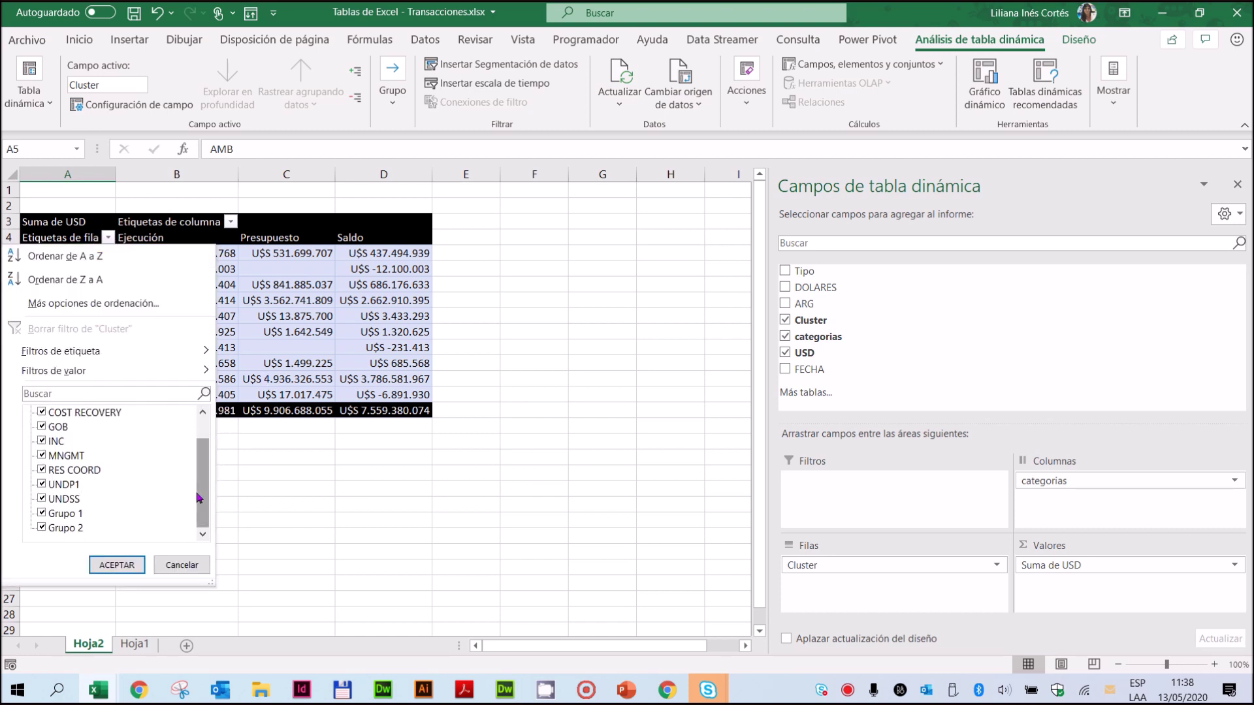
{"action": "scroll", "coordinate": [205, 455], "scroll_direction": "up", "scroll_amount": 2}
{"action": "left_click", "coordinate": [40, 413]}
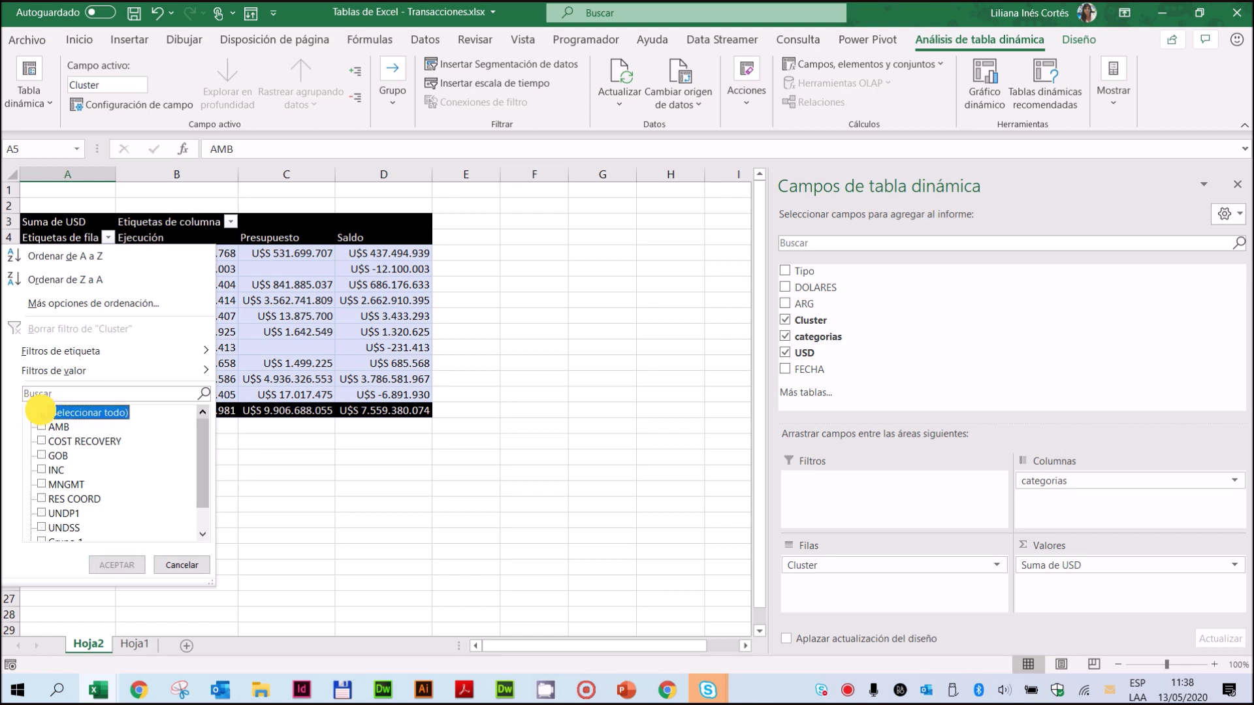
{"action": "scroll", "coordinate": [200, 509], "scroll_direction": "down", "scroll_amount": 1}
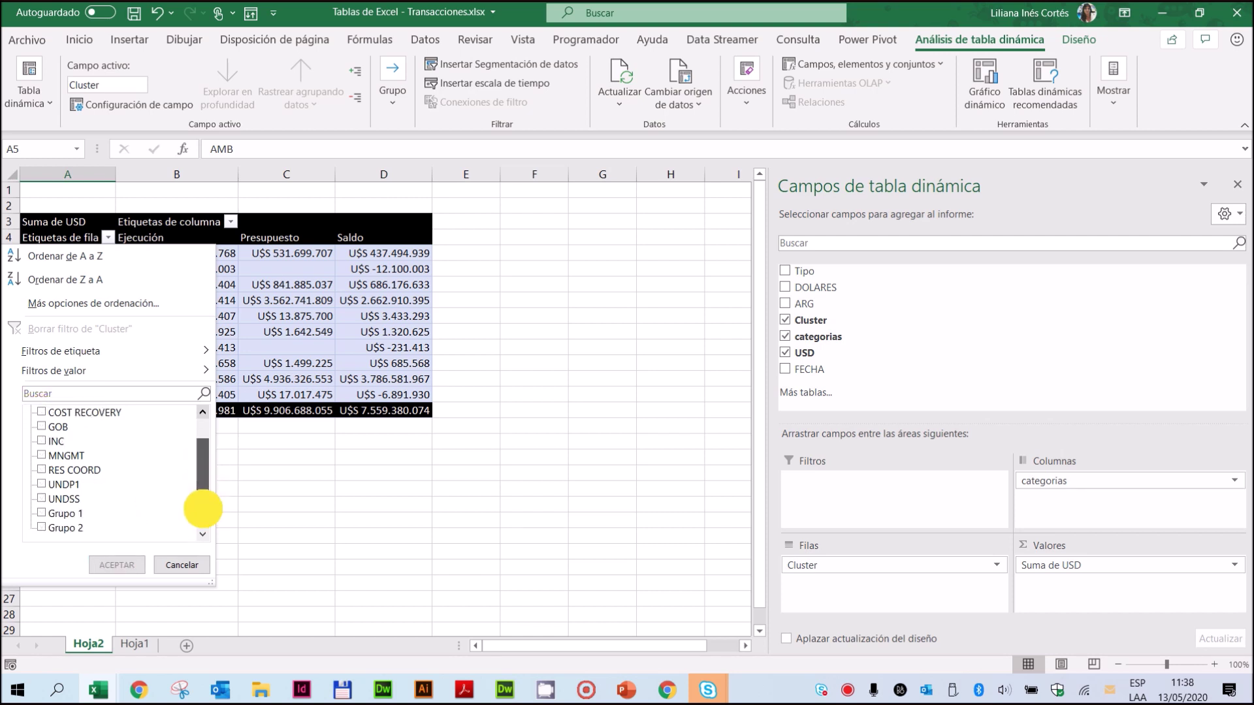
{"action": "left_click", "coordinate": [39, 514]}
{"action": "left_click", "coordinate": [41, 528]}
{"action": "left_click", "coordinate": [116, 565]}
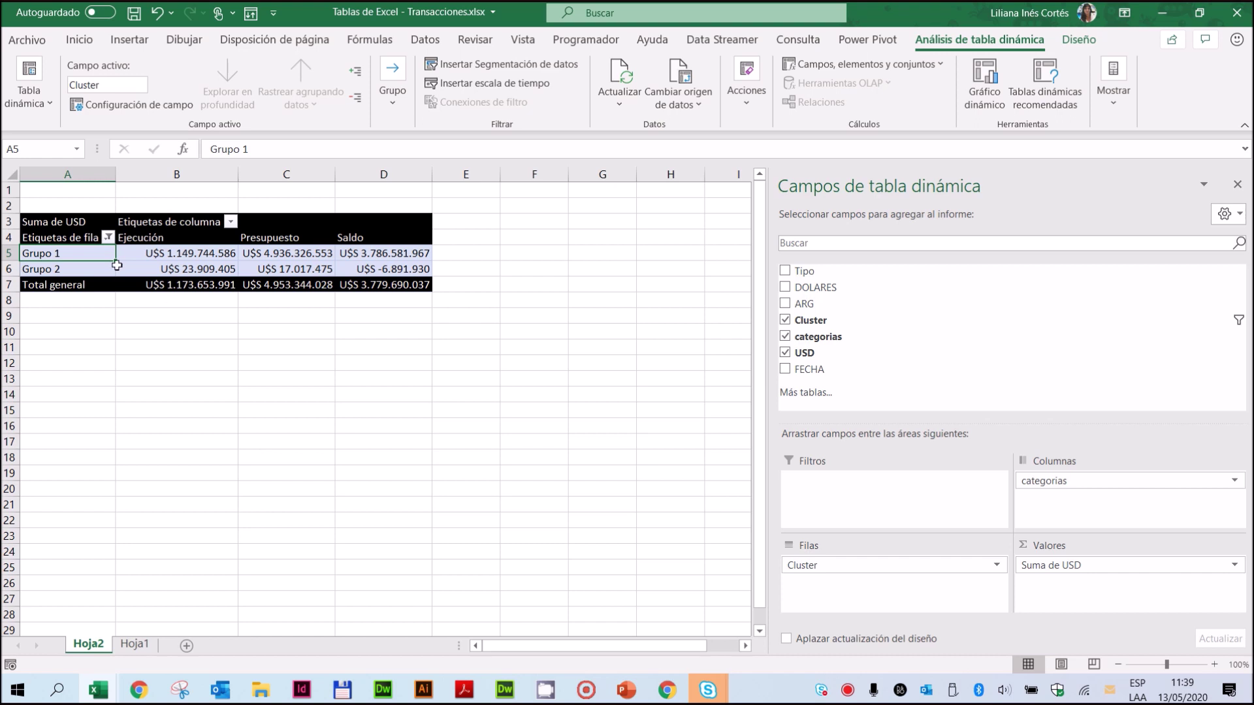
Reselect all items in the row label filter to show every cluster and group
{"action": "left_click", "coordinate": [107, 237]}
{"action": "left_click", "coordinate": [41, 412]}
{"action": "left_click", "coordinate": [116, 564]}
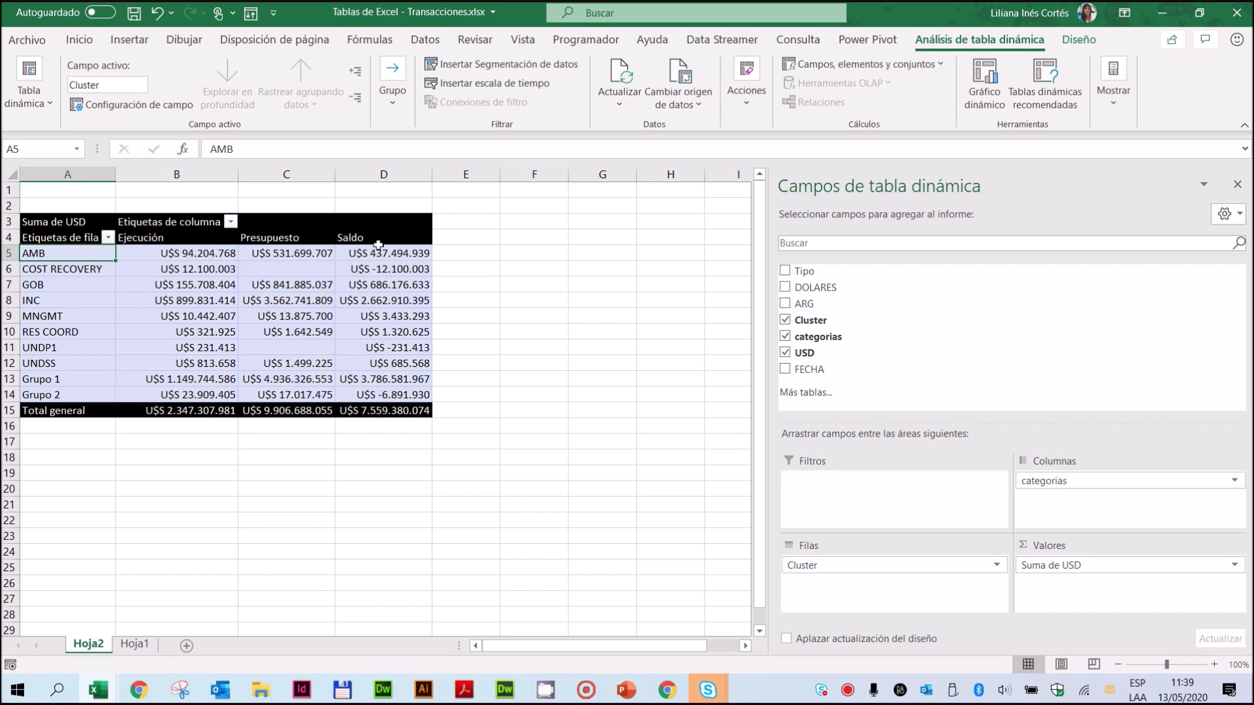
Delete the Saldo calculated item from the PivotTable's categorias field
{"action": "mouse_move", "coordinate": [382, 379]}
{"action": "left_click", "coordinate": [388, 304]}
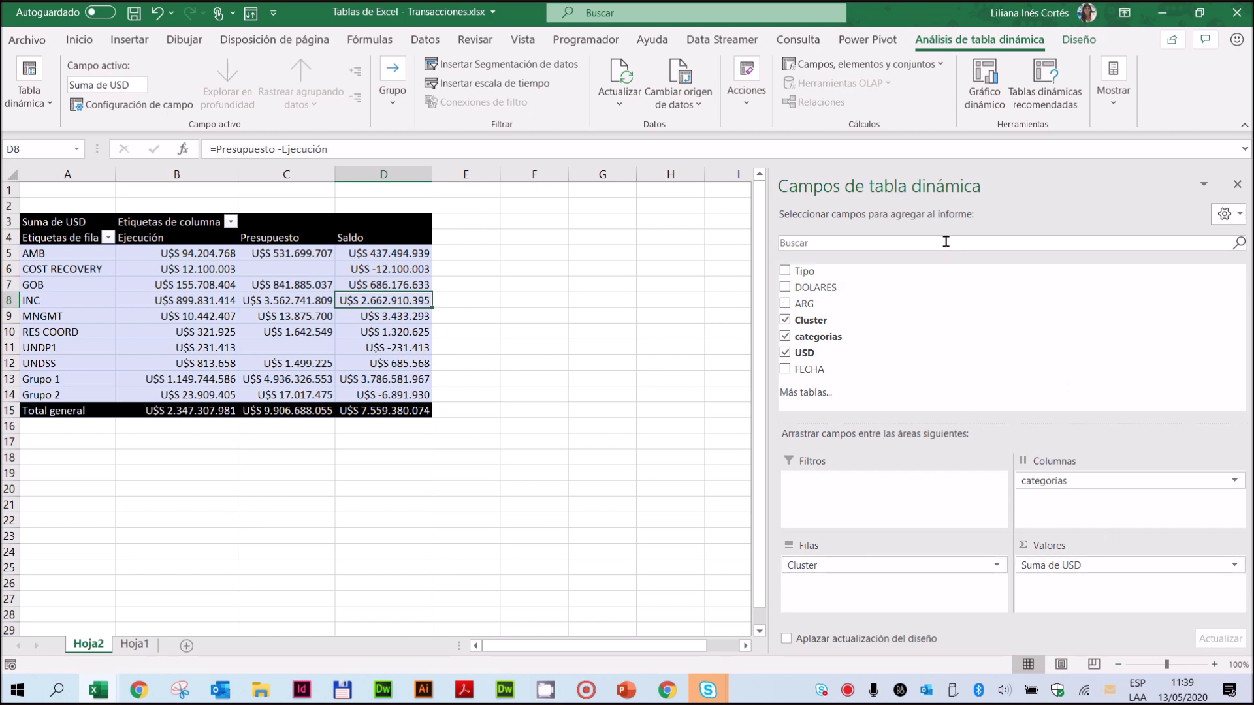
{"action": "left_click", "coordinate": [940, 65]}
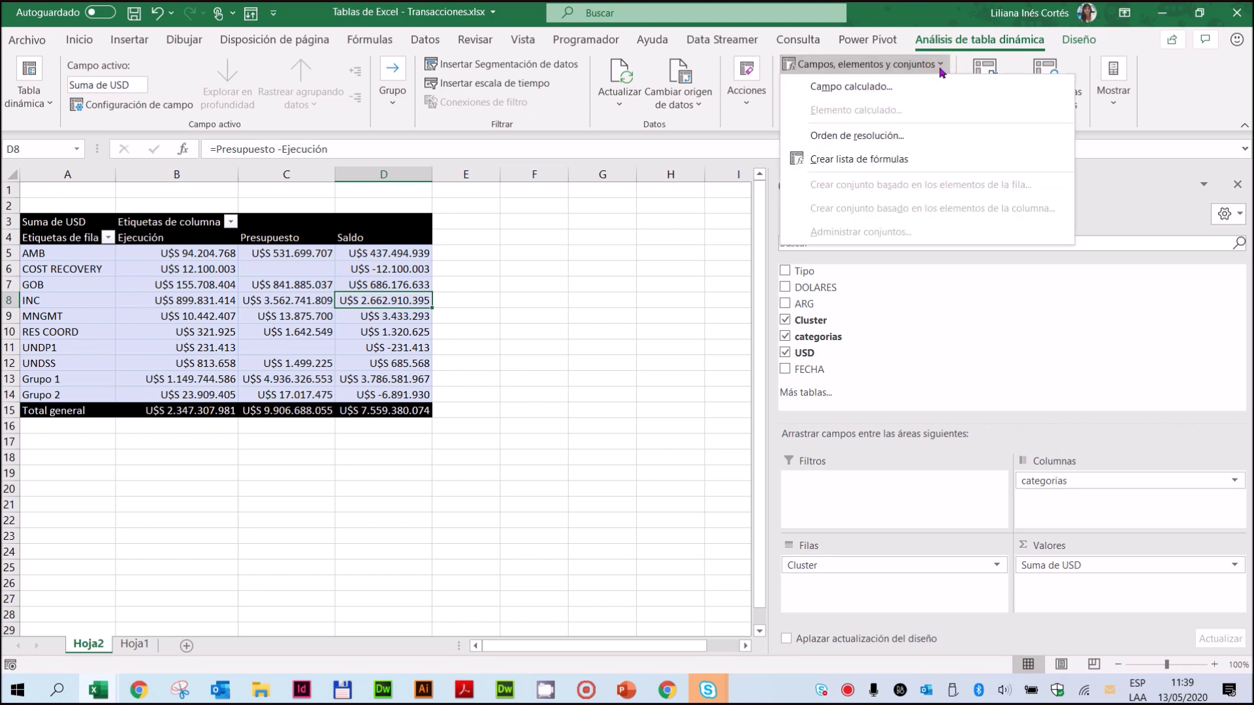
{"action": "left_click", "coordinate": [360, 238]}
{"action": "left_click", "coordinate": [360, 237]}
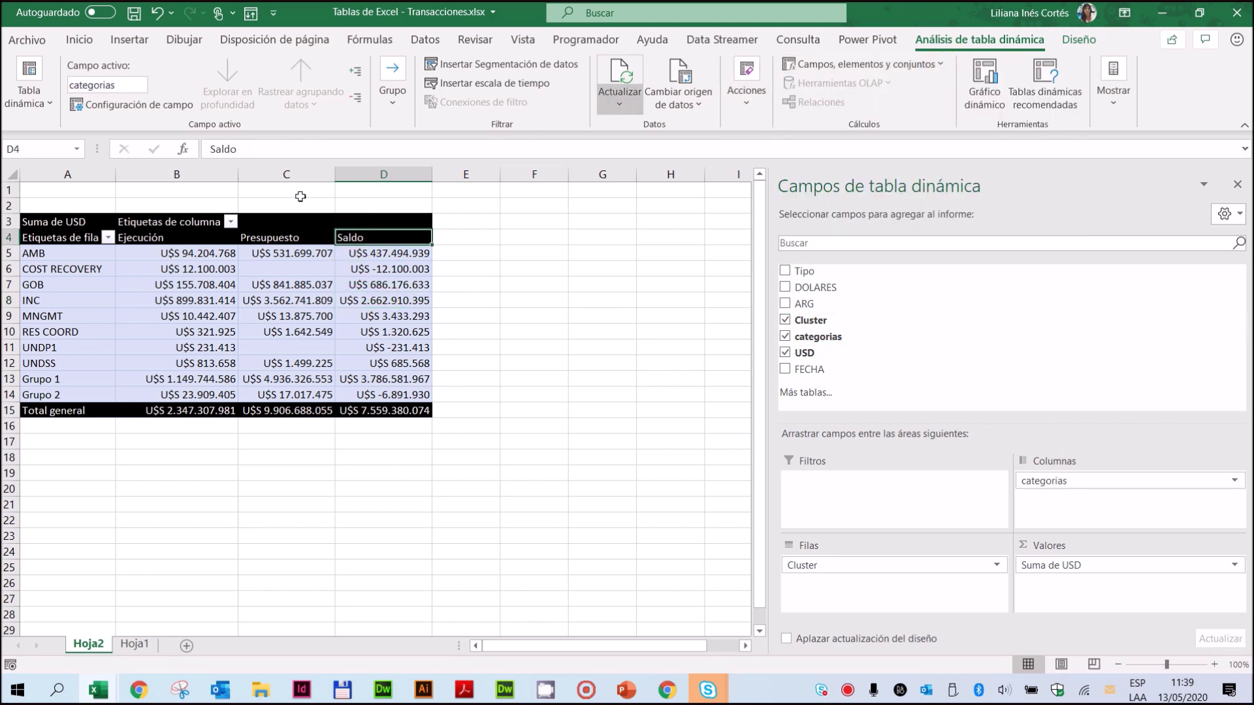
{"action": "left_click", "coordinate": [265, 238]}
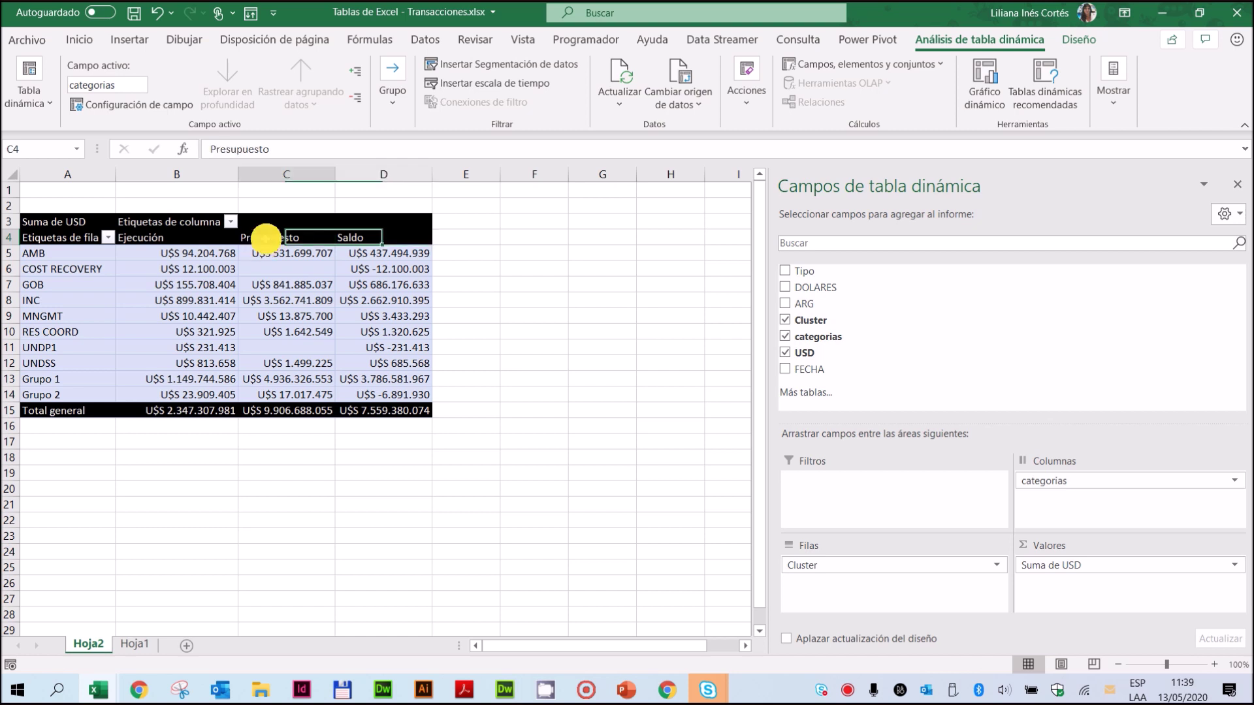
{"action": "left_click", "coordinate": [937, 66]}
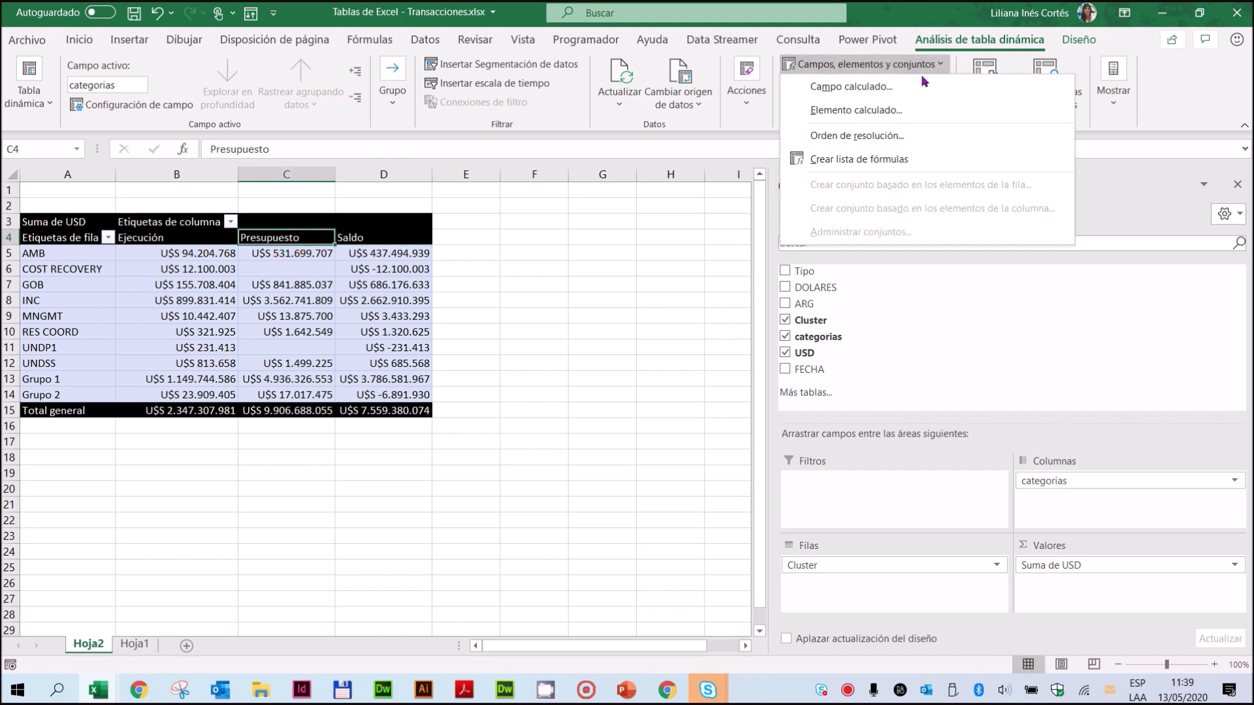
{"action": "left_click", "coordinate": [892, 111]}
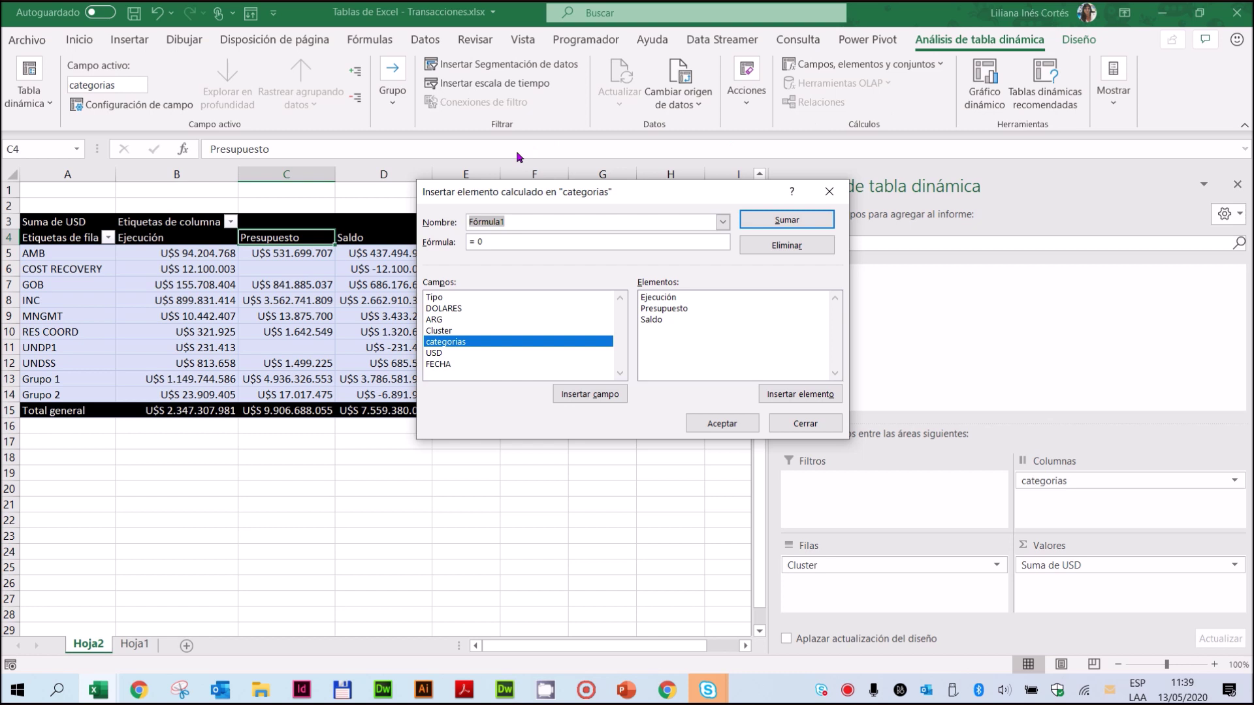
{"action": "left_click", "coordinate": [722, 221]}
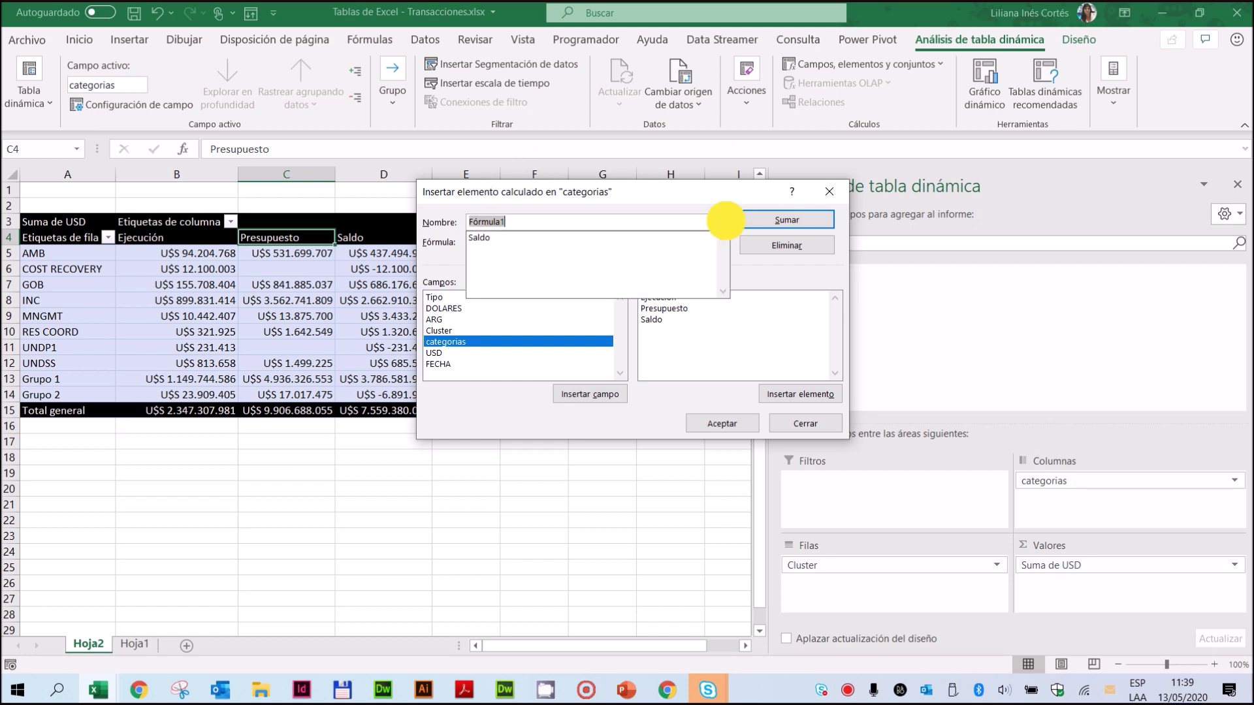
{"action": "left_click", "coordinate": [498, 239]}
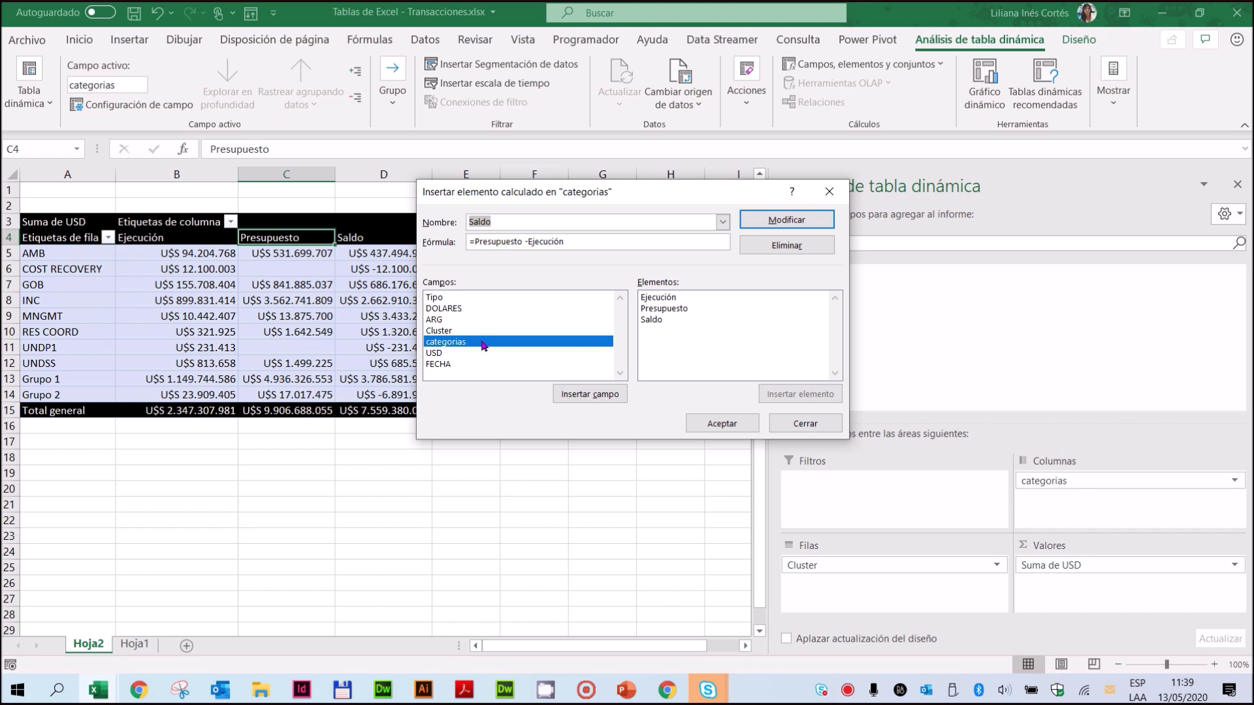
{"action": "left_click", "coordinate": [788, 246]}
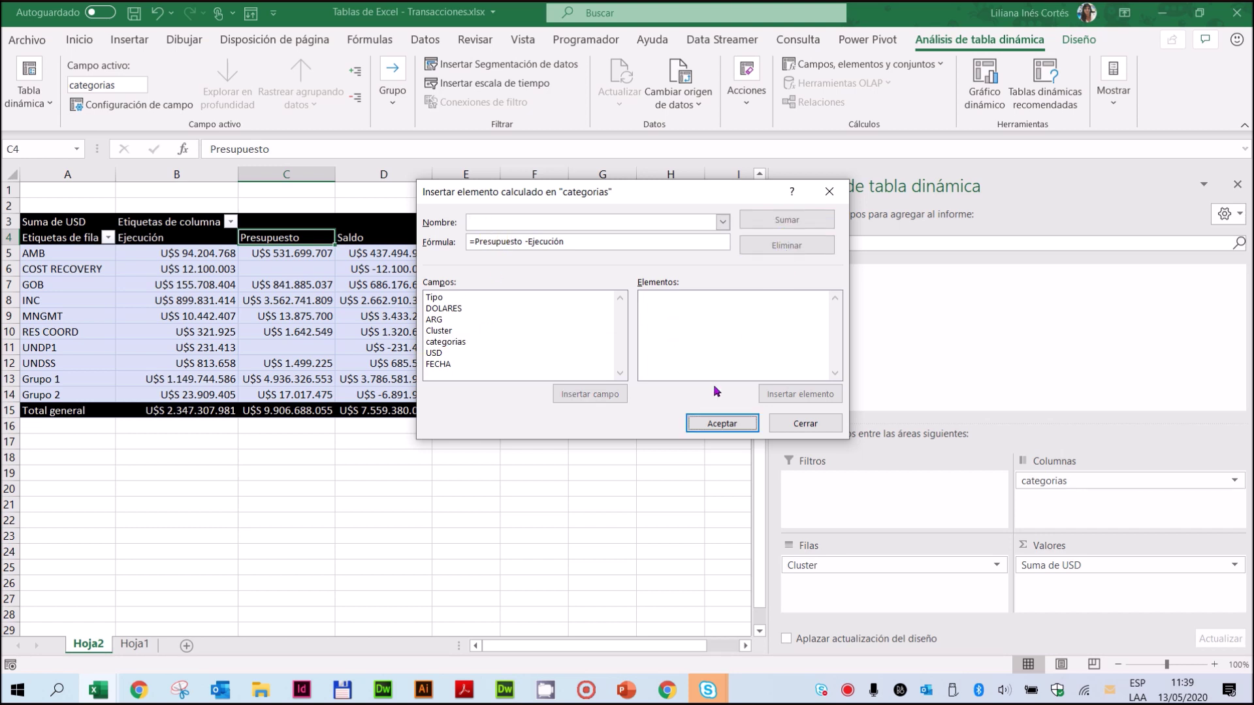
{"action": "left_click", "coordinate": [710, 424]}
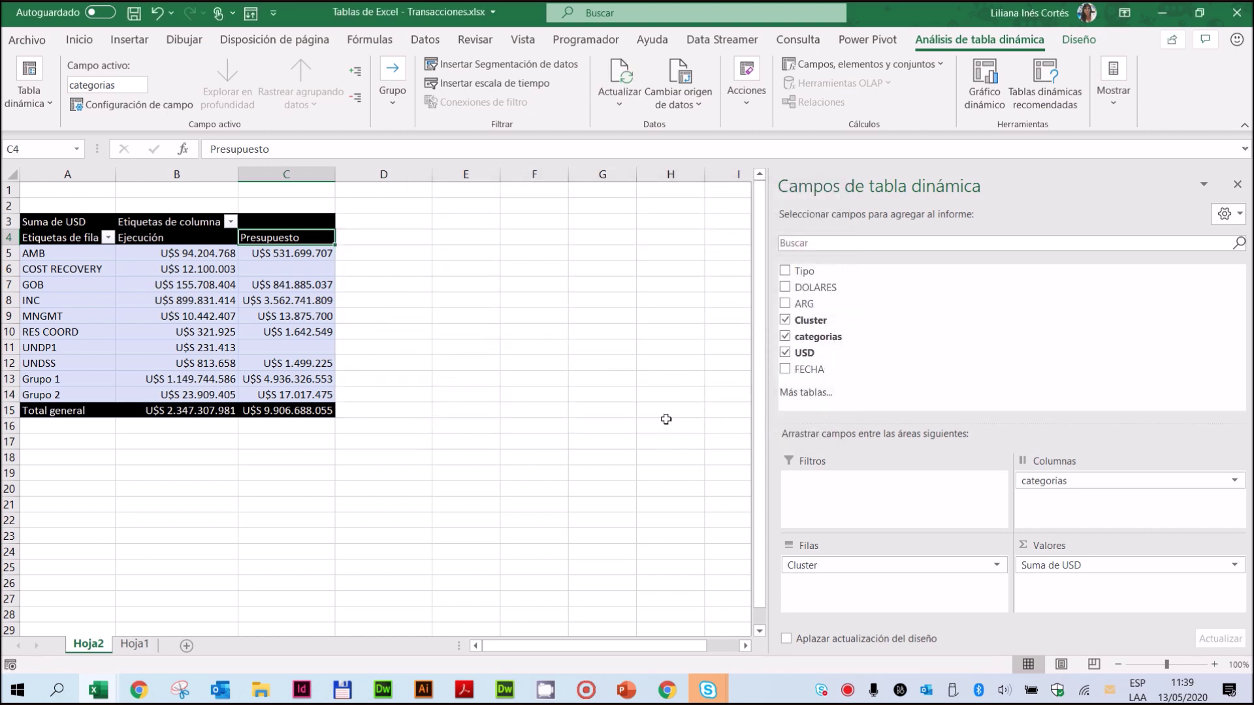
Delete the calculated items Grupo 1 and Grupo 2 from the Cluster field
{"action": "left_click", "coordinate": [62, 270]}
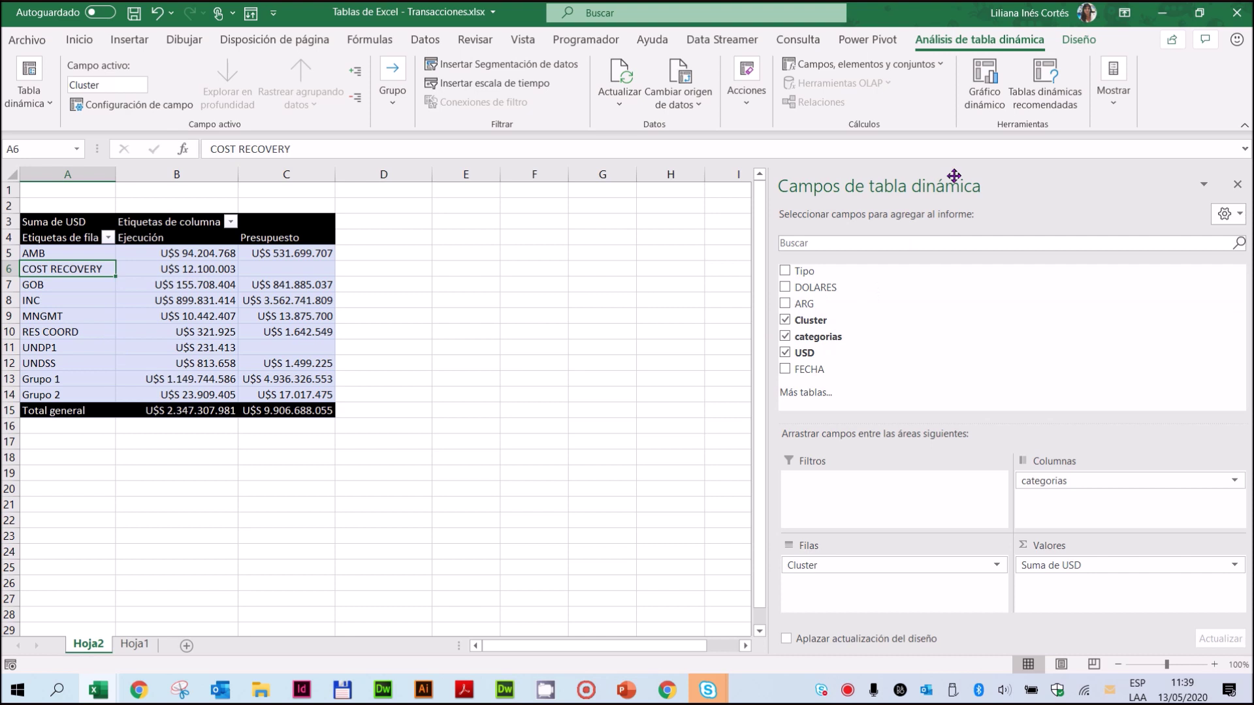
{"action": "left_click", "coordinate": [945, 66]}
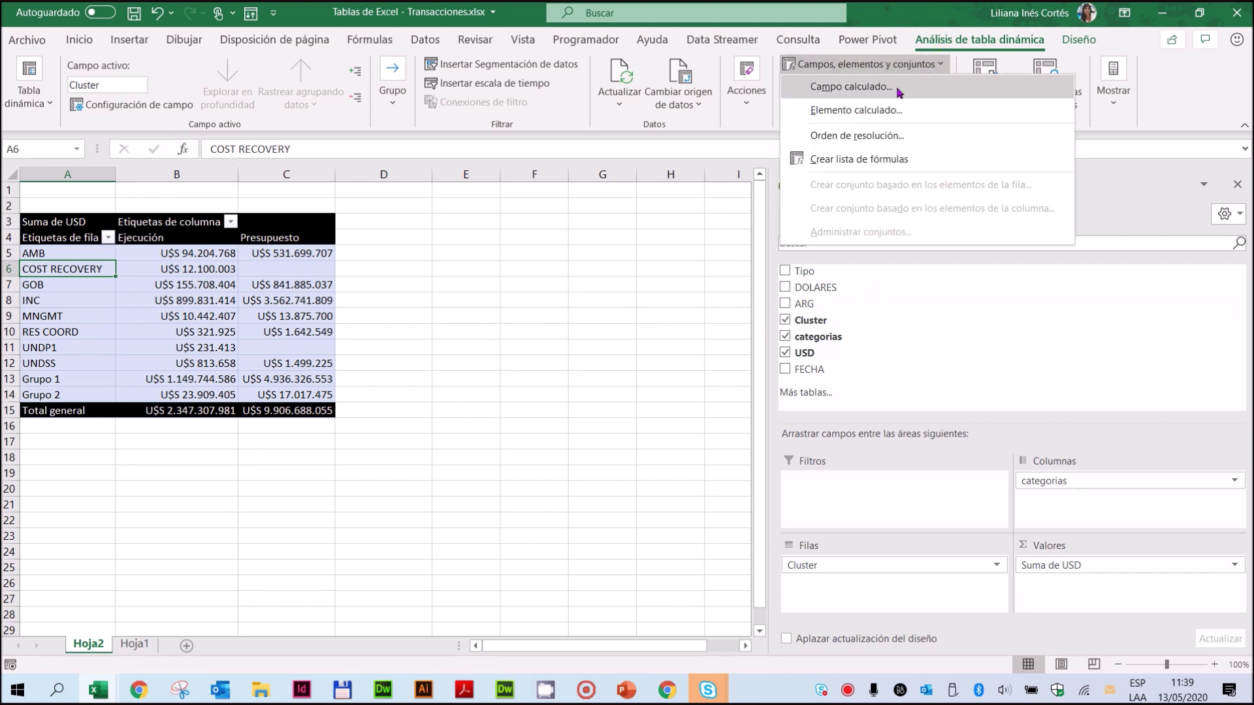
{"action": "left_click", "coordinate": [873, 108]}
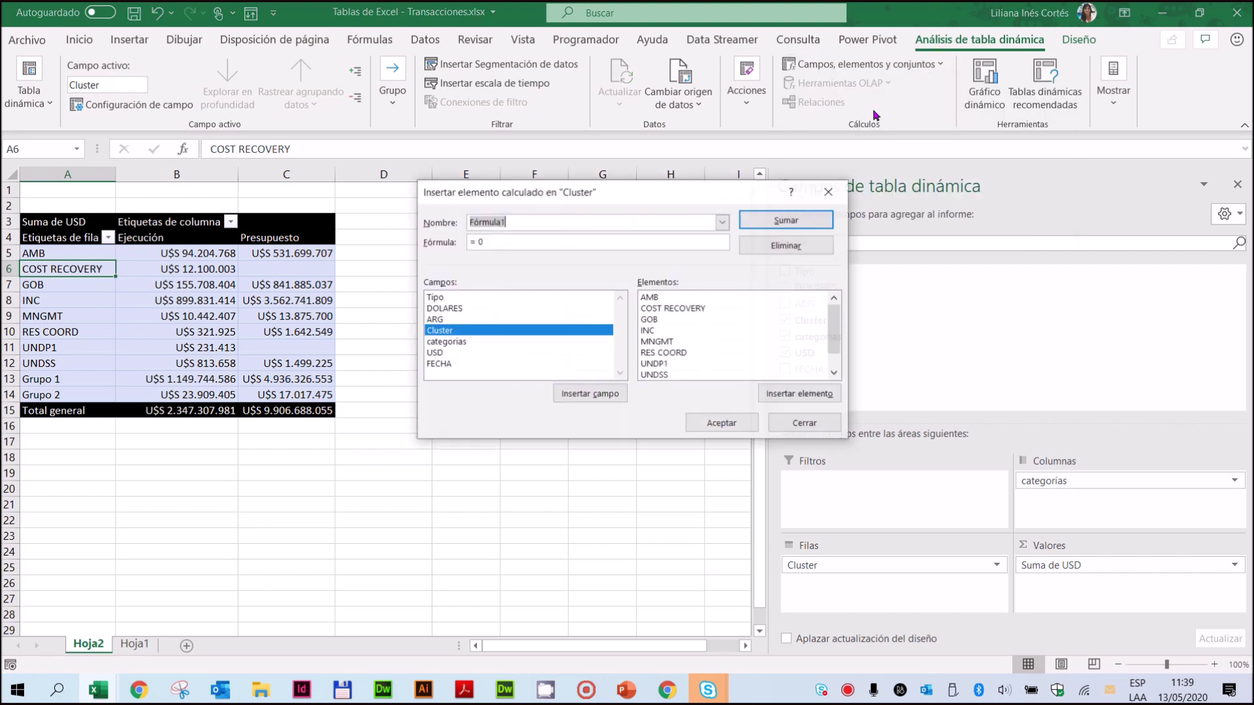
{"action": "left_click", "coordinate": [723, 222]}
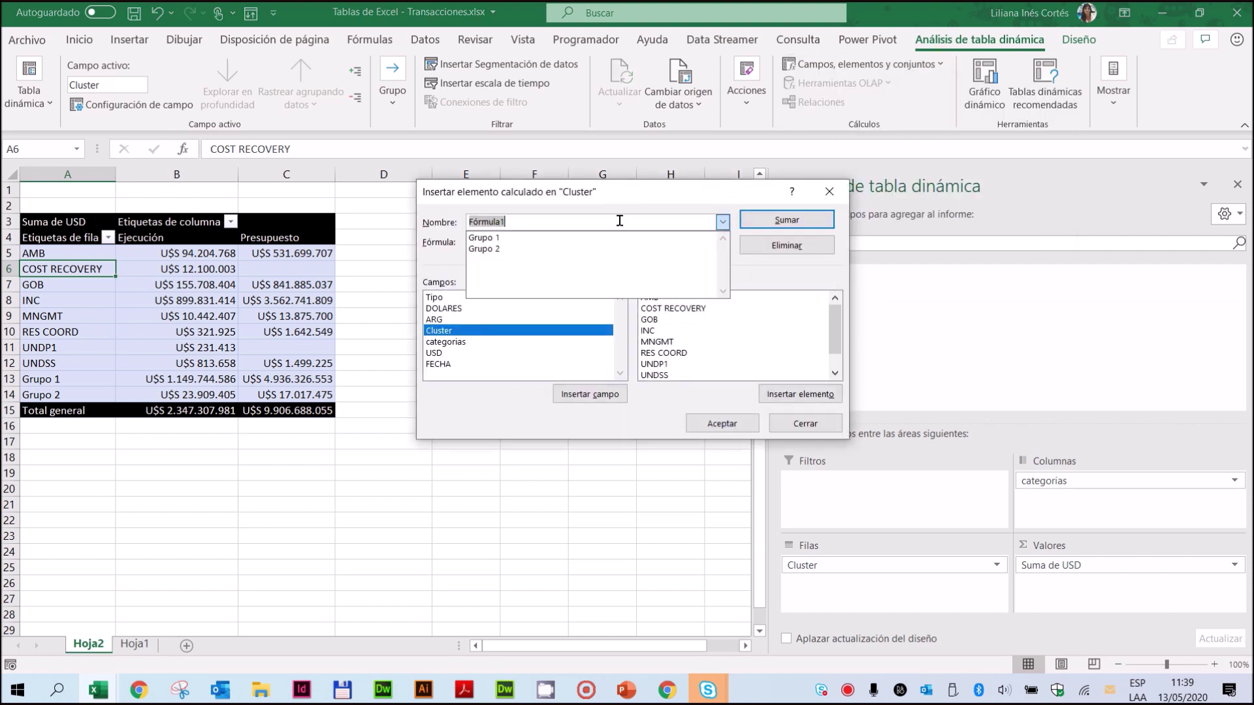
{"action": "left_click", "coordinate": [526, 238]}
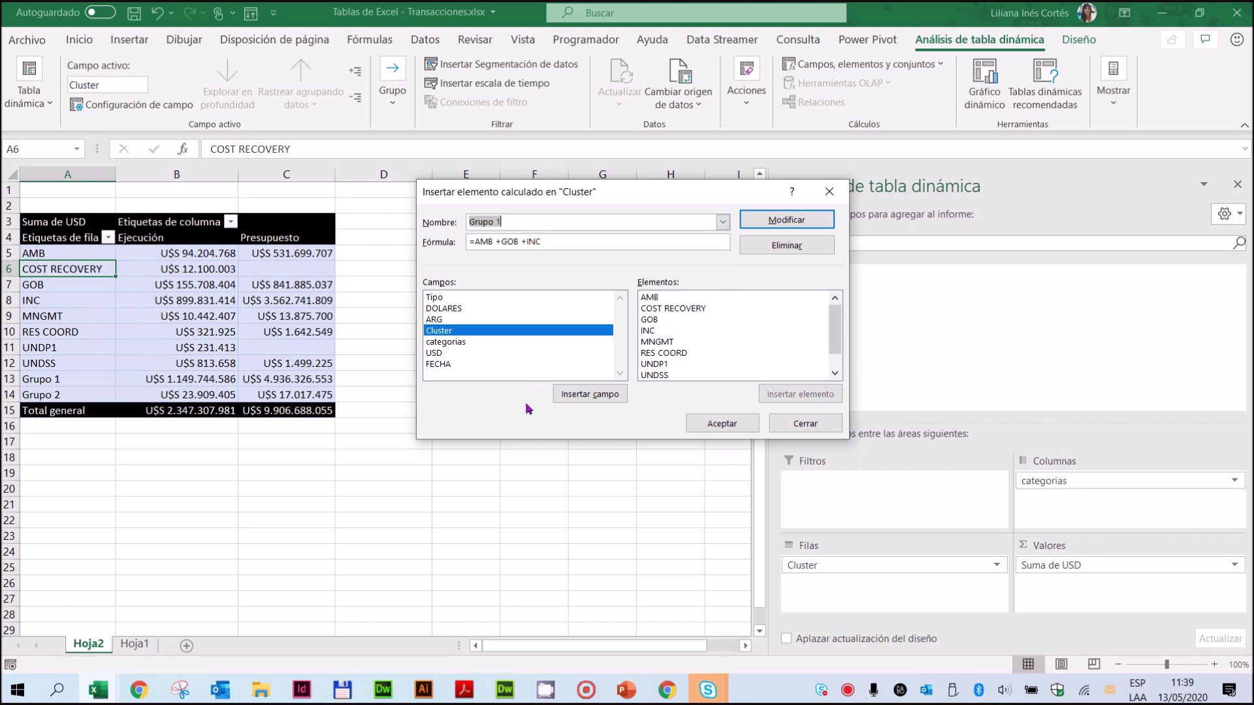
{"action": "left_click", "coordinate": [821, 244]}
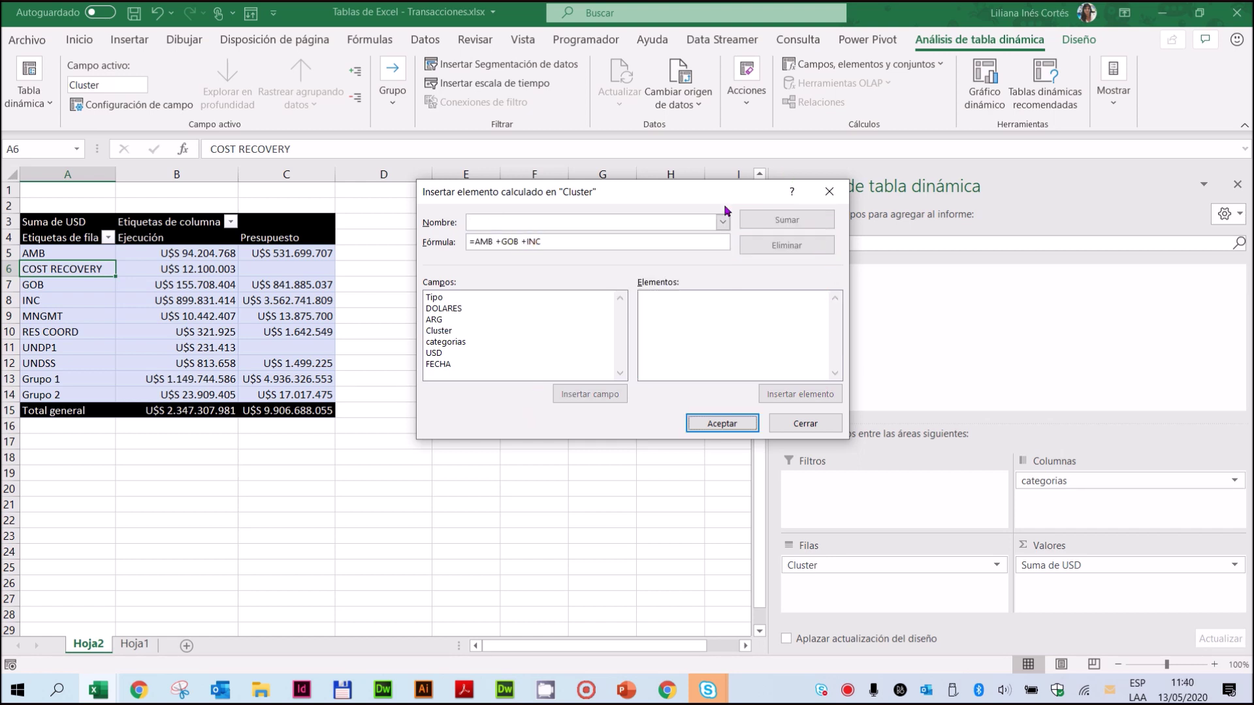
{"action": "left_click", "coordinate": [722, 221]}
{"action": "left_click", "coordinate": [537, 239]}
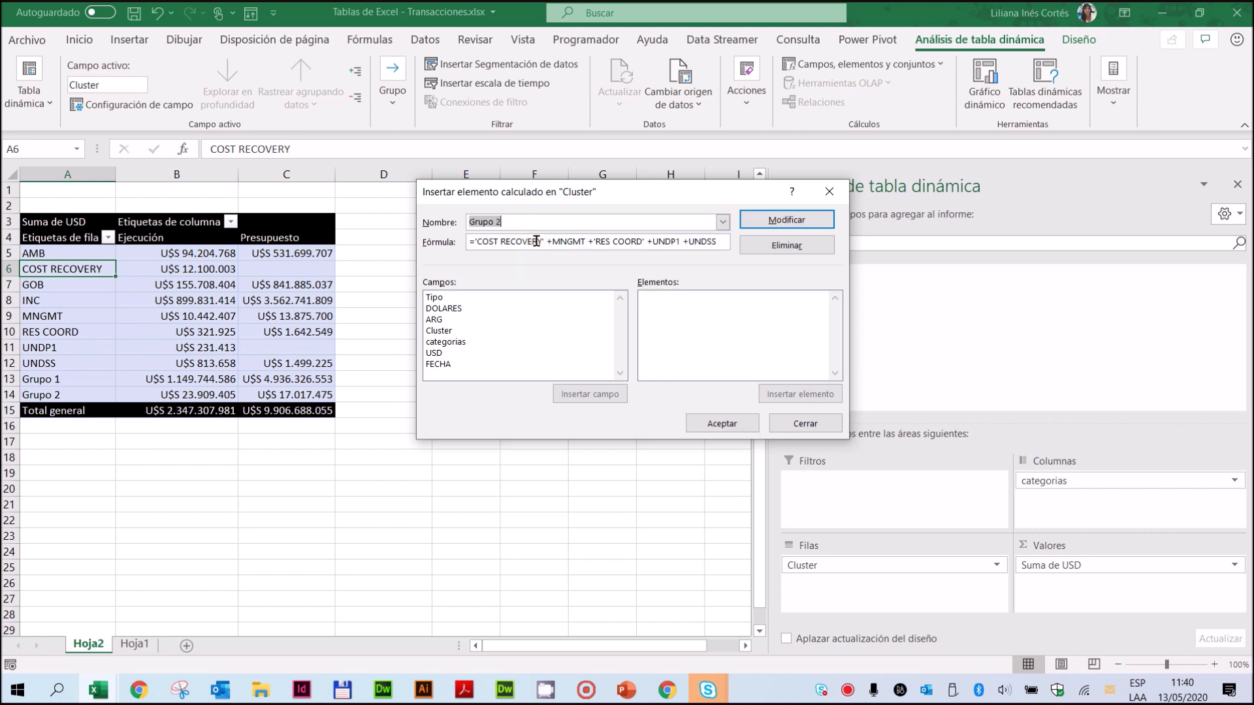
{"action": "left_click", "coordinate": [779, 254]}
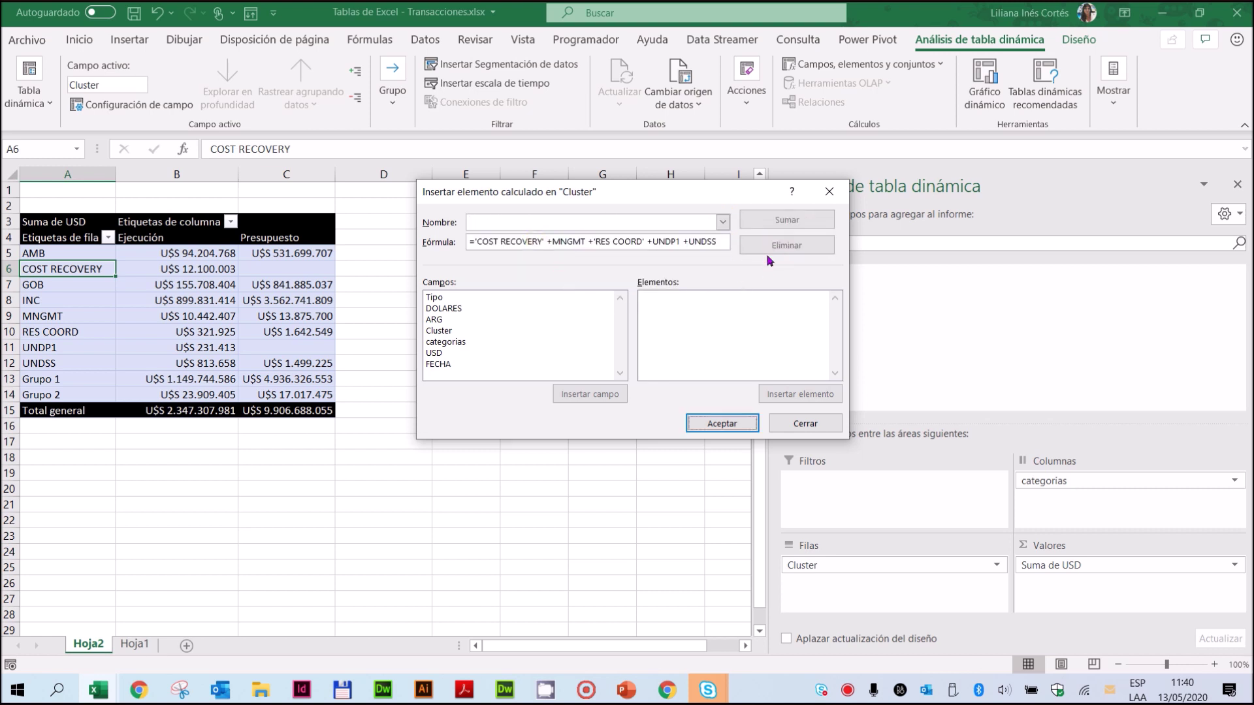
{"action": "left_click", "coordinate": [703, 426]}
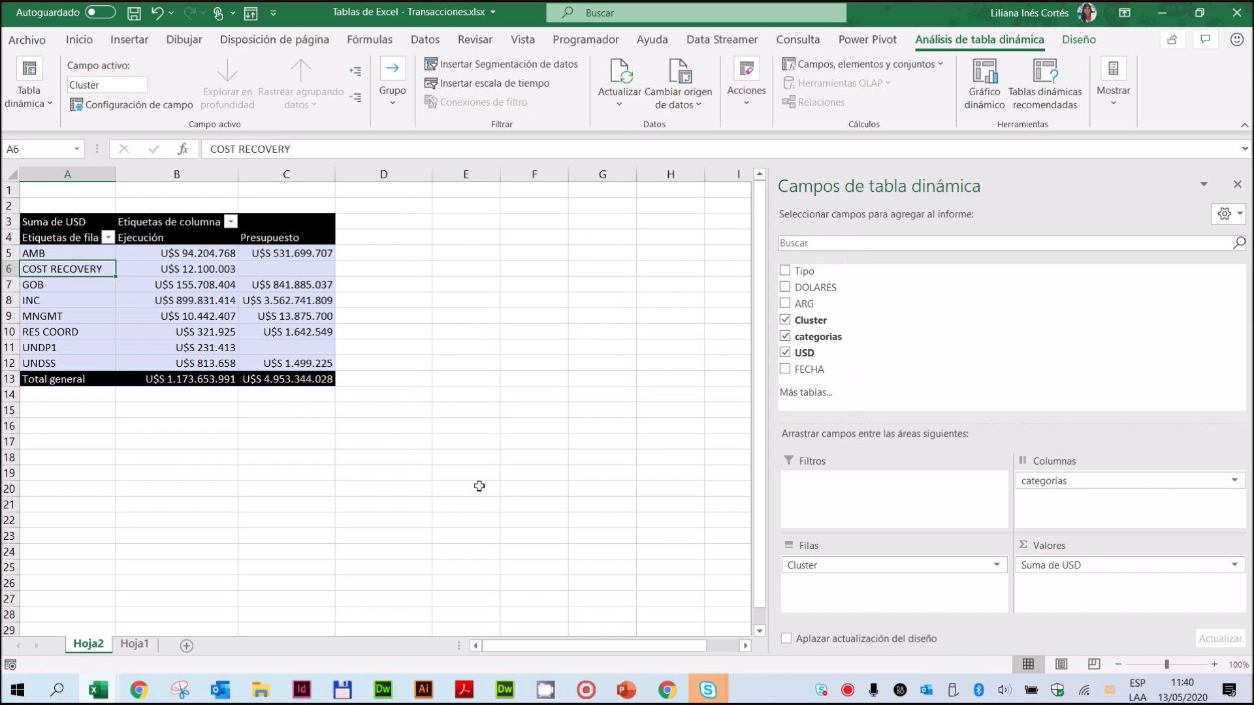
Insert a calculated item named Saldo in the categorias field with the formula = Presupuesto- Ejecución
{"action": "left_click", "coordinate": [299, 318]}
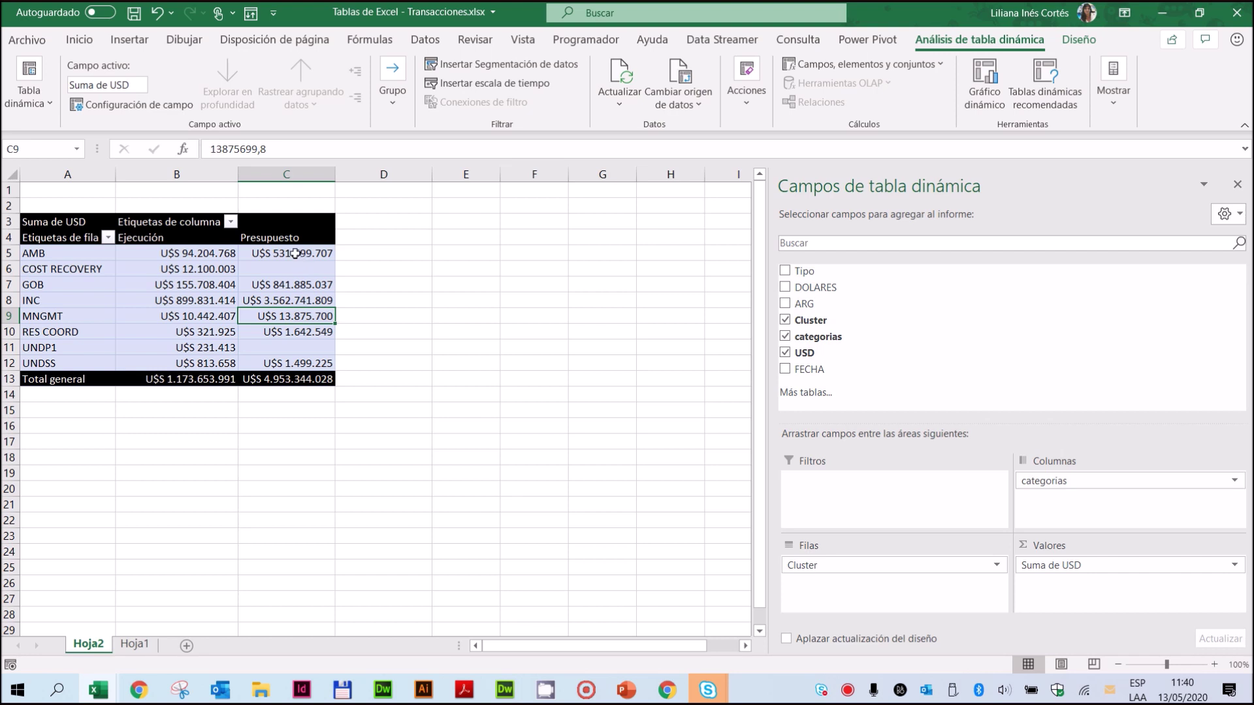
{"action": "left_click", "coordinate": [264, 238]}
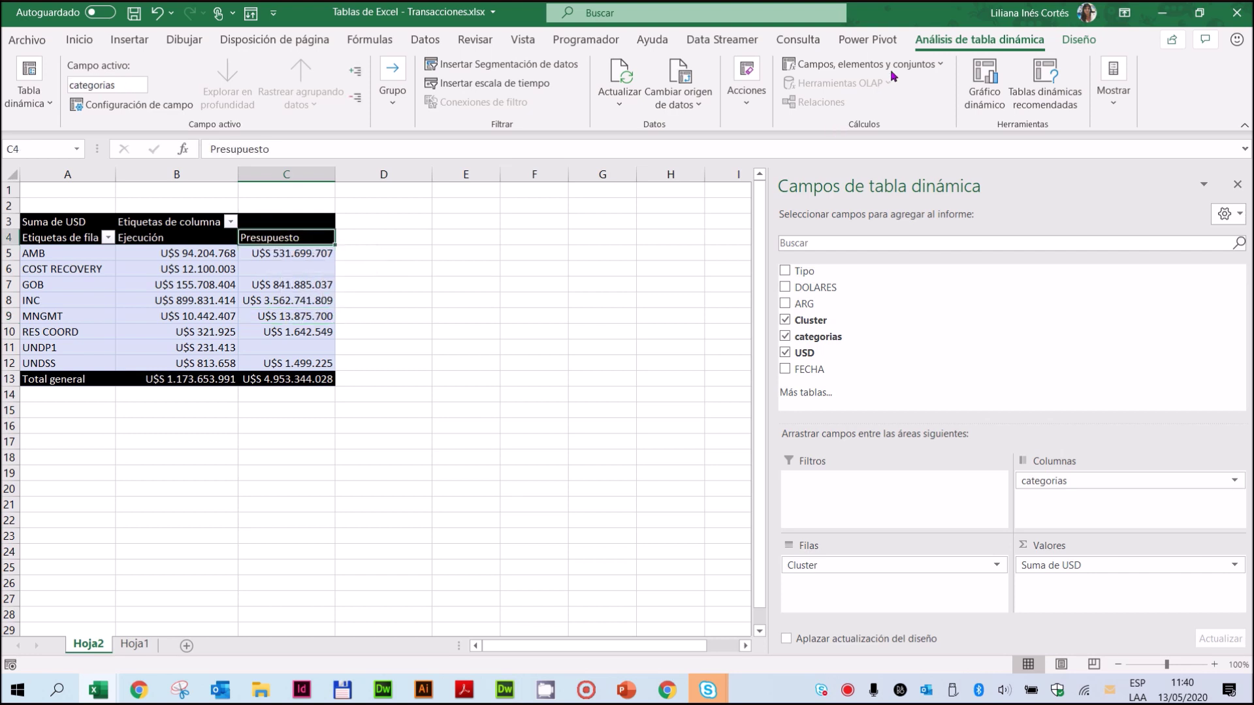
{"action": "left_click", "coordinate": [938, 65]}
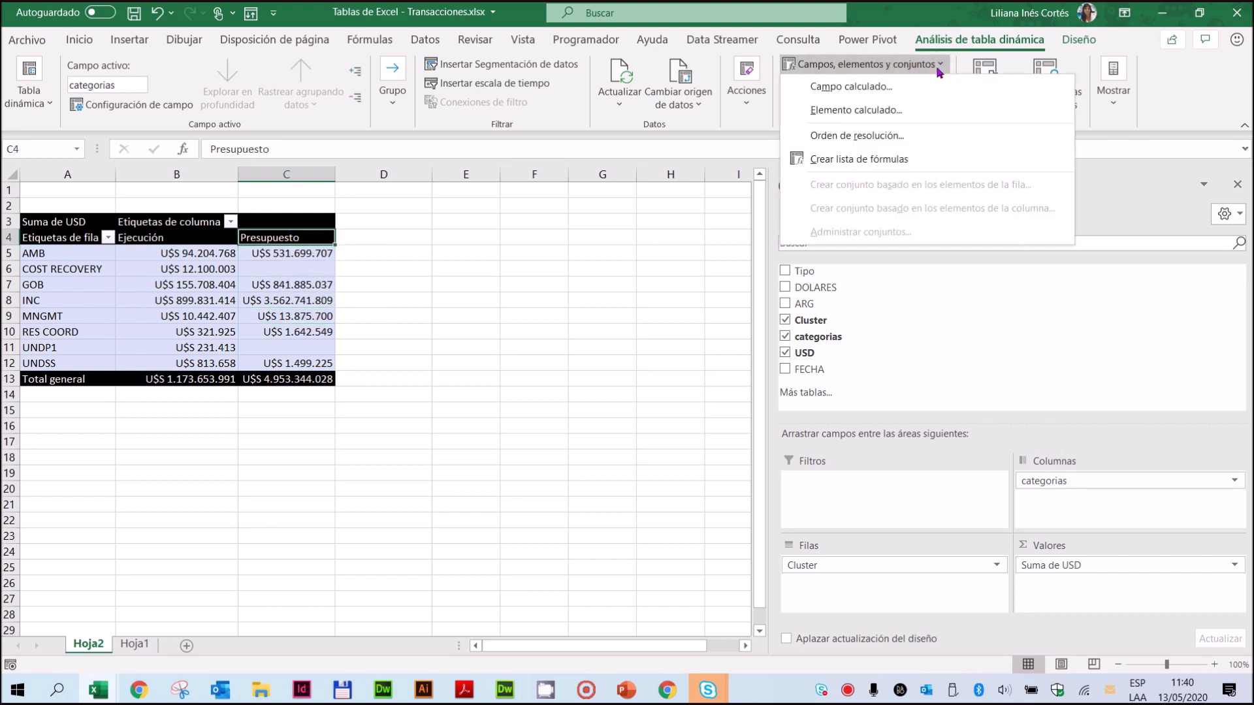
{"action": "left_click", "coordinate": [900, 103]}
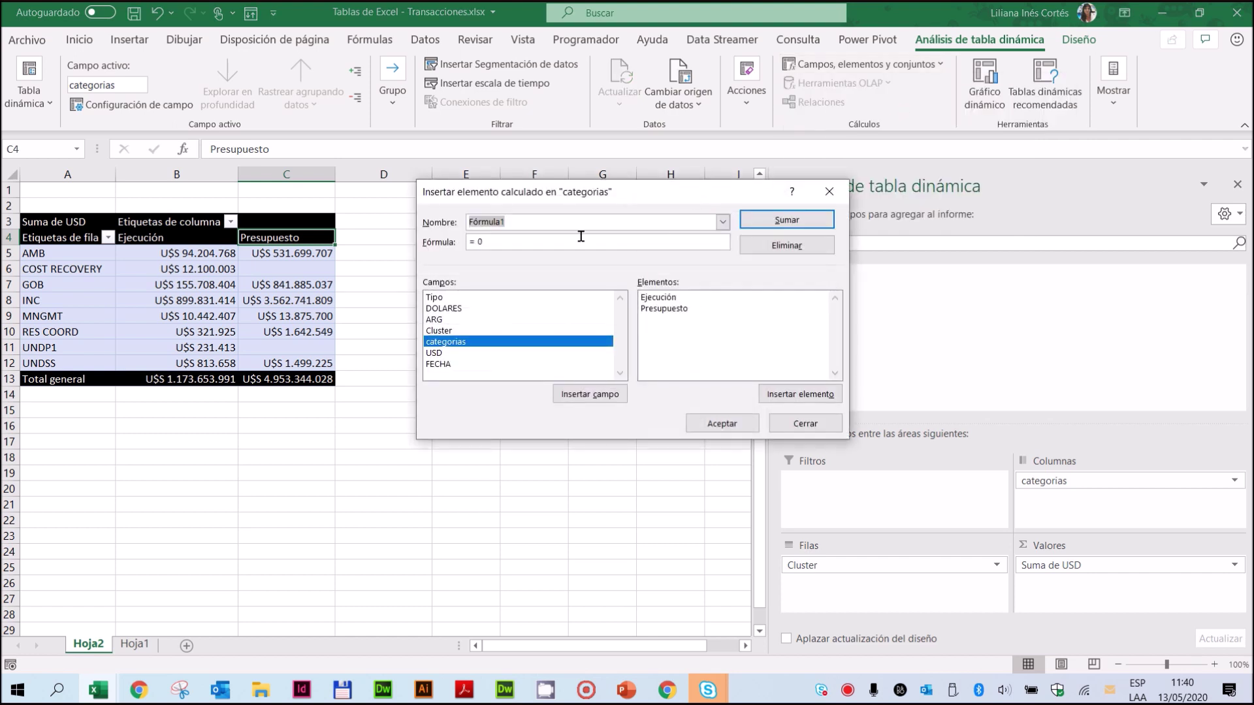
{"action": "type", "text": "Saldo"}
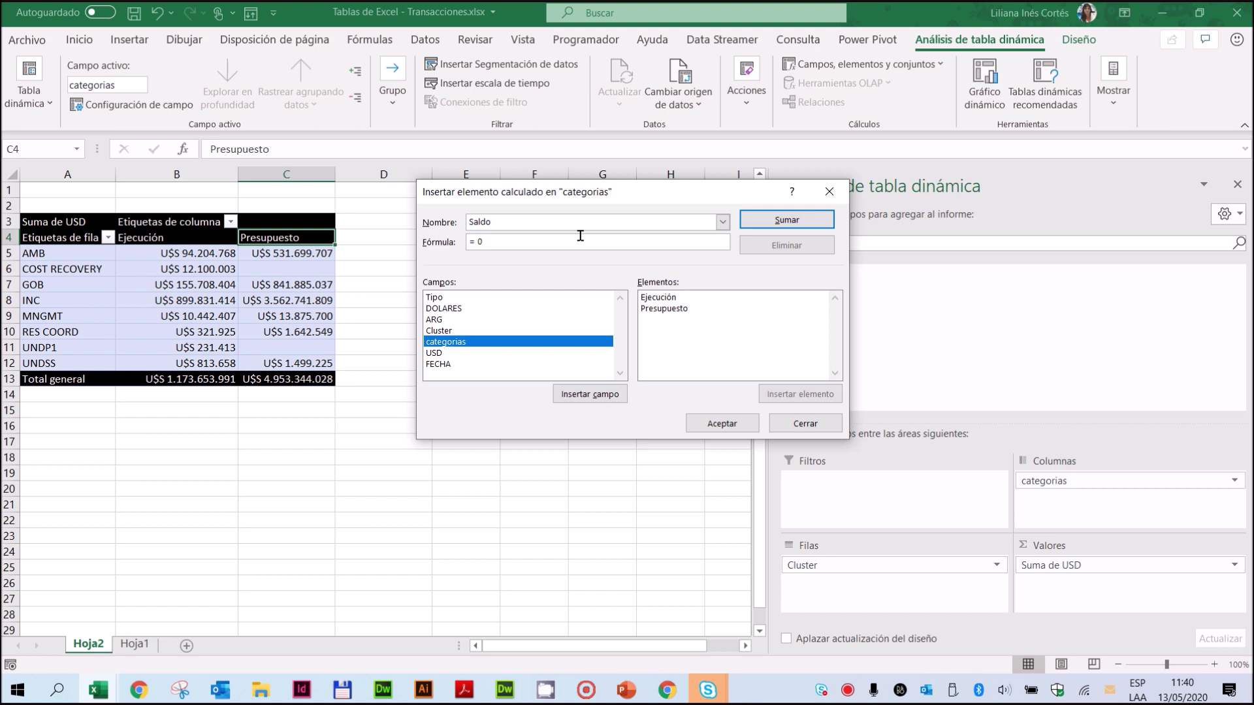
{"action": "left_click", "coordinate": [562, 238]}
{"action": "left_click", "coordinate": [714, 307]}
{"action": "double_click", "coordinate": [649, 308]}
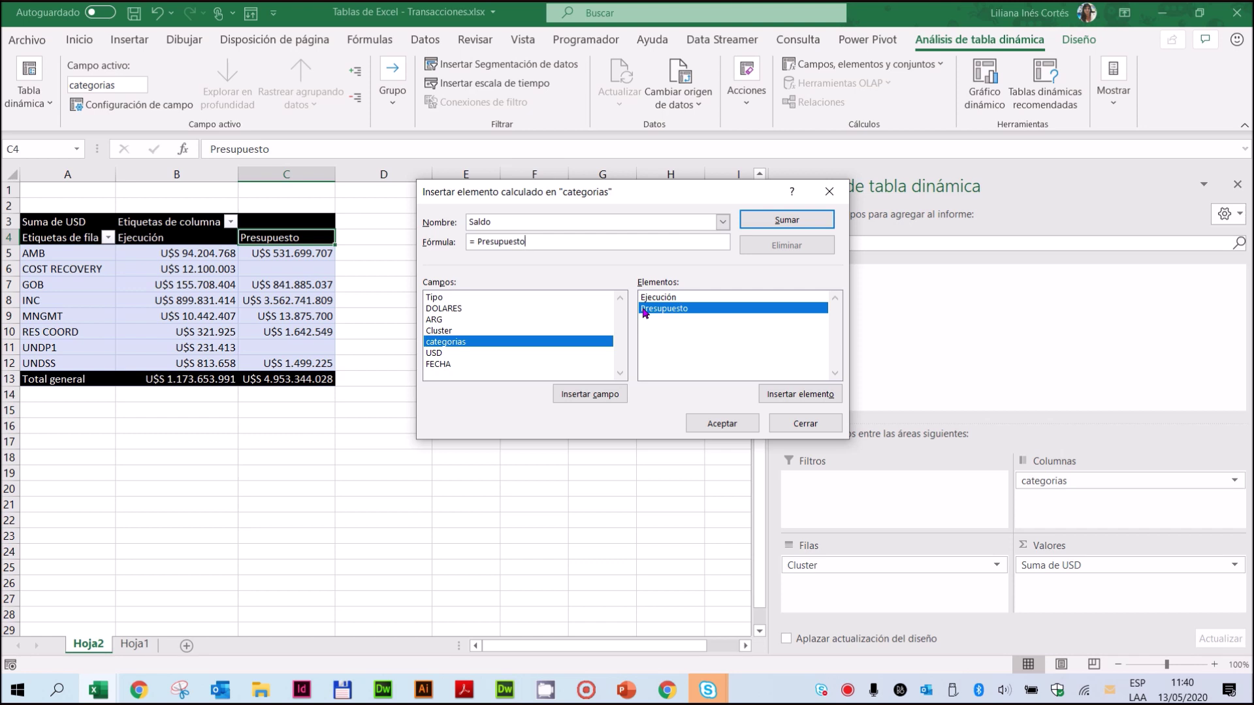
{"action": "type", "text": "-"}
{"action": "double_click", "coordinate": [653, 298]}
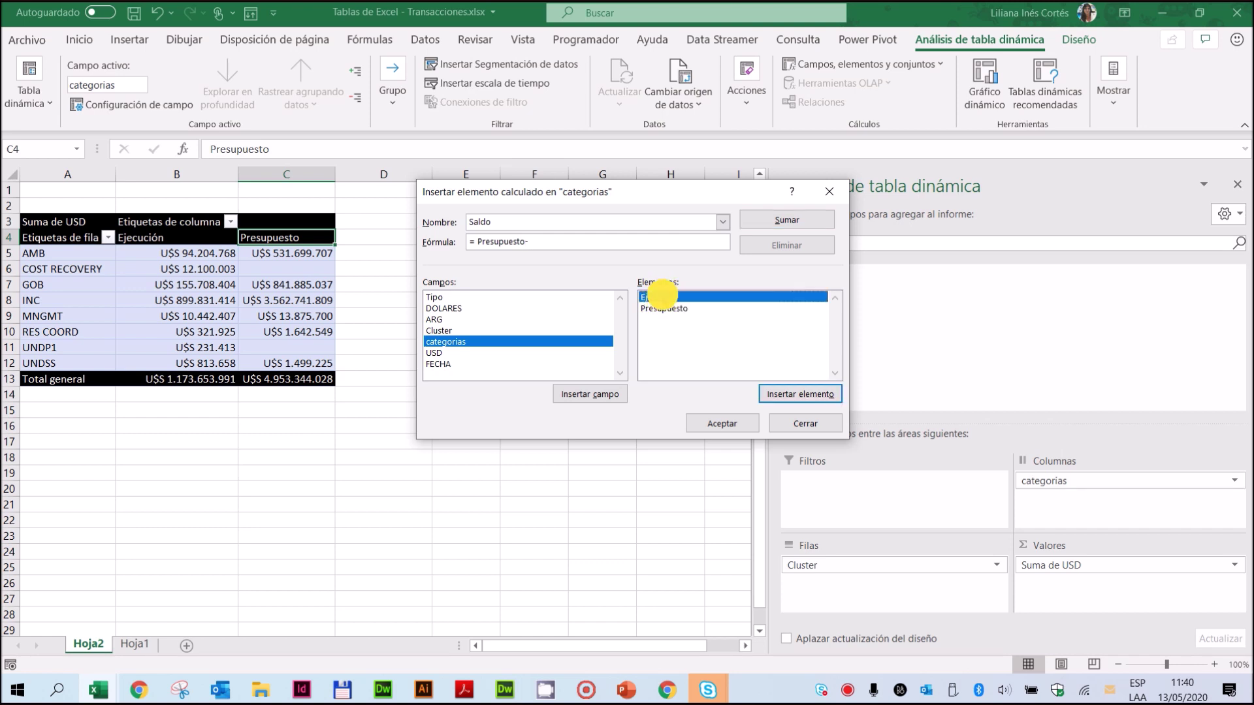
{"action": "left_click", "coordinate": [721, 422]}
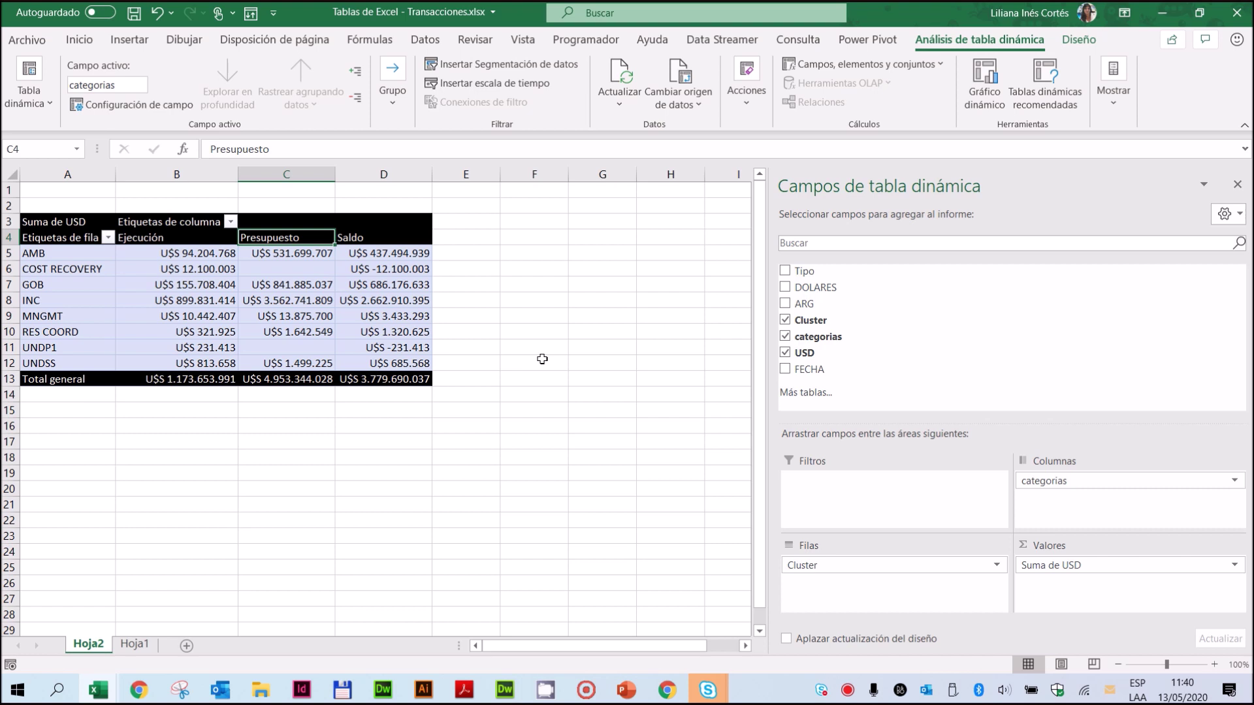
Insert a calculated item named % in the categorias field with the formula = Ejecución/ Presupuesto, and widen its column E
{"action": "left_click", "coordinate": [941, 65]}
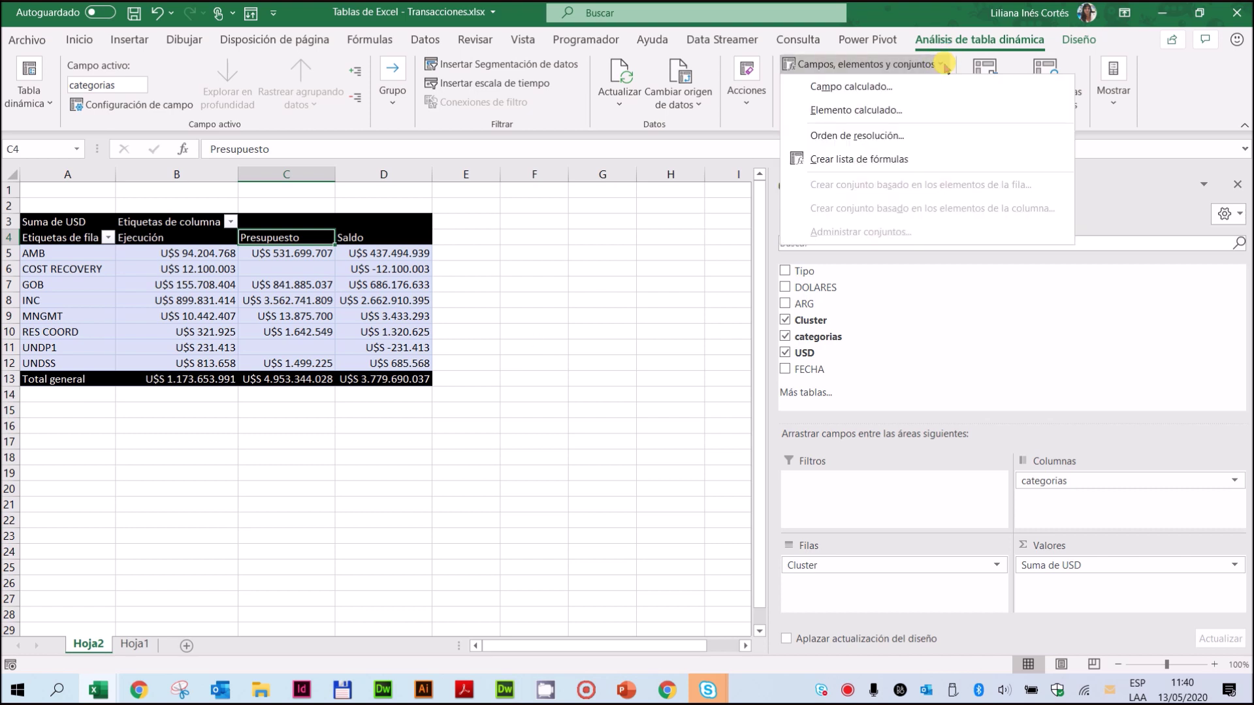
{"action": "left_click", "coordinate": [882, 111]}
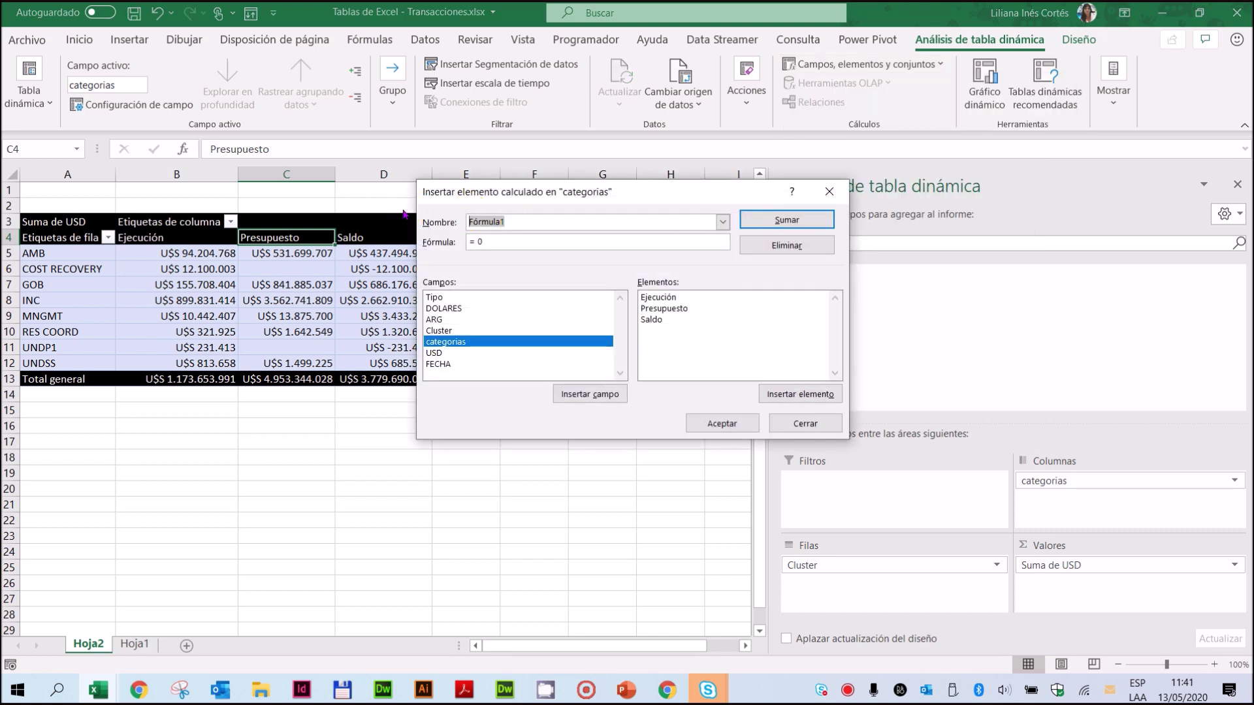
{"action": "type", "text": "%"}
{"action": "left_click", "coordinate": [508, 245]}
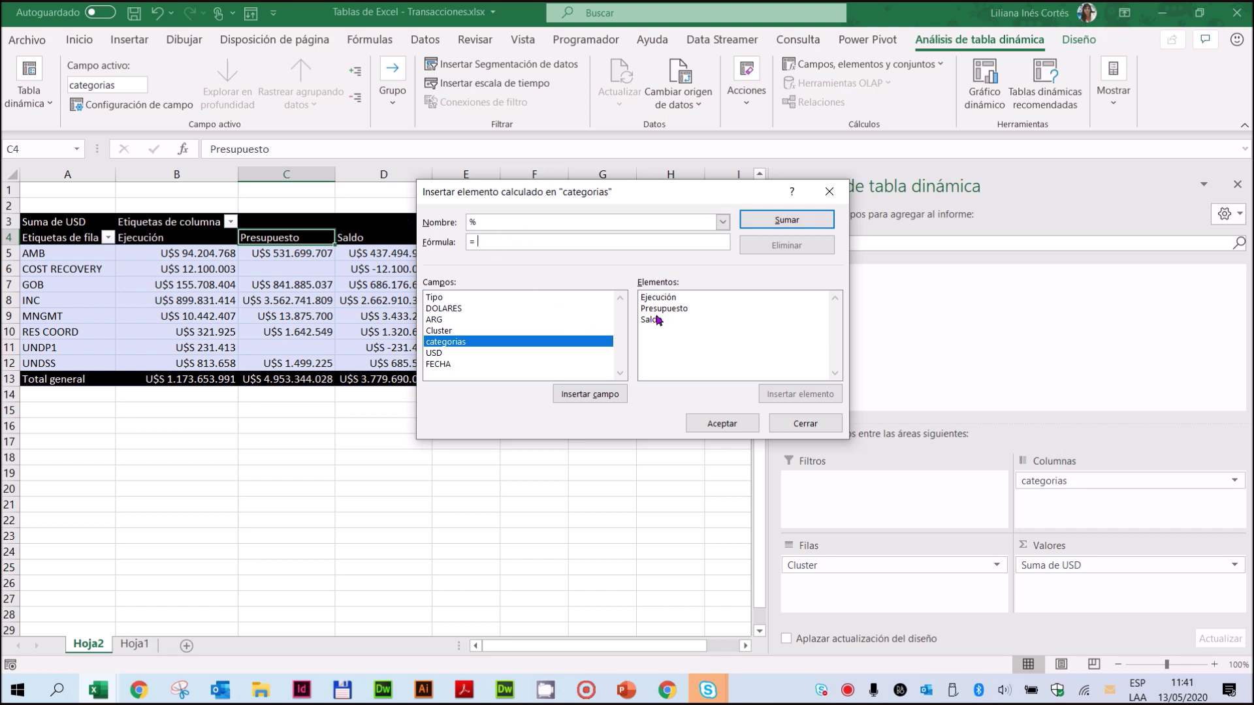
{"action": "double_click", "coordinate": [677, 299]}
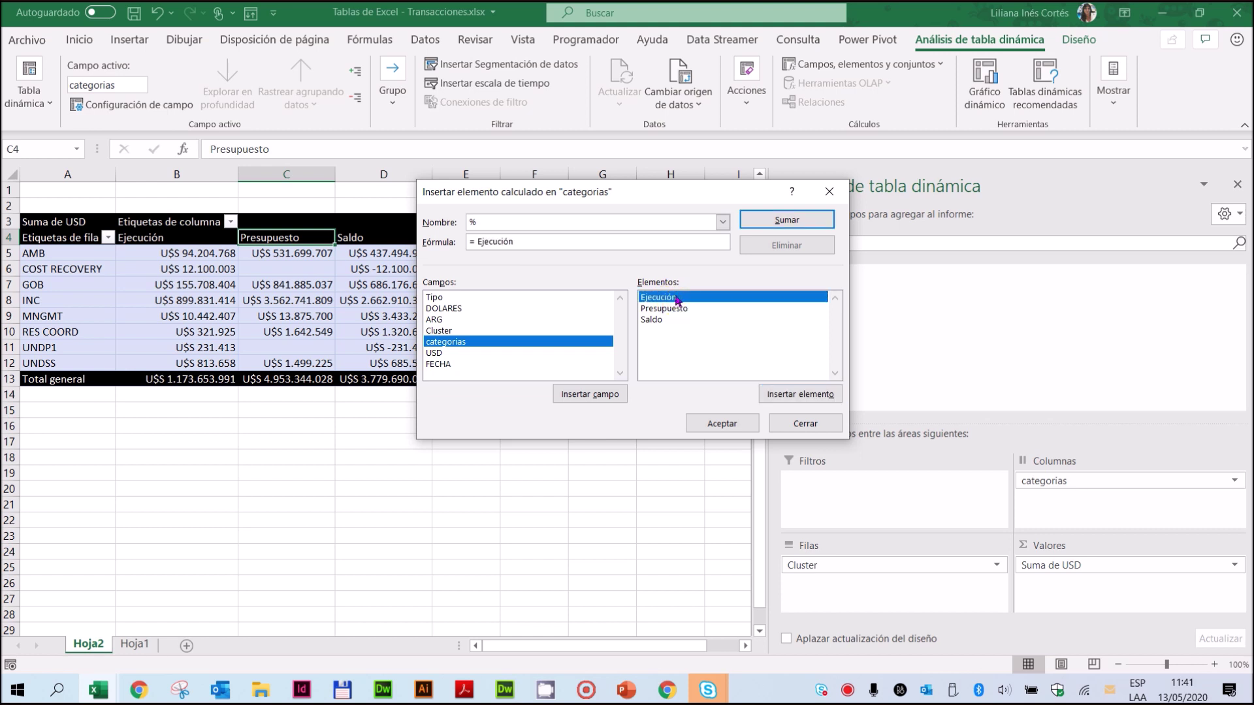
{"action": "type", "text": "/"}
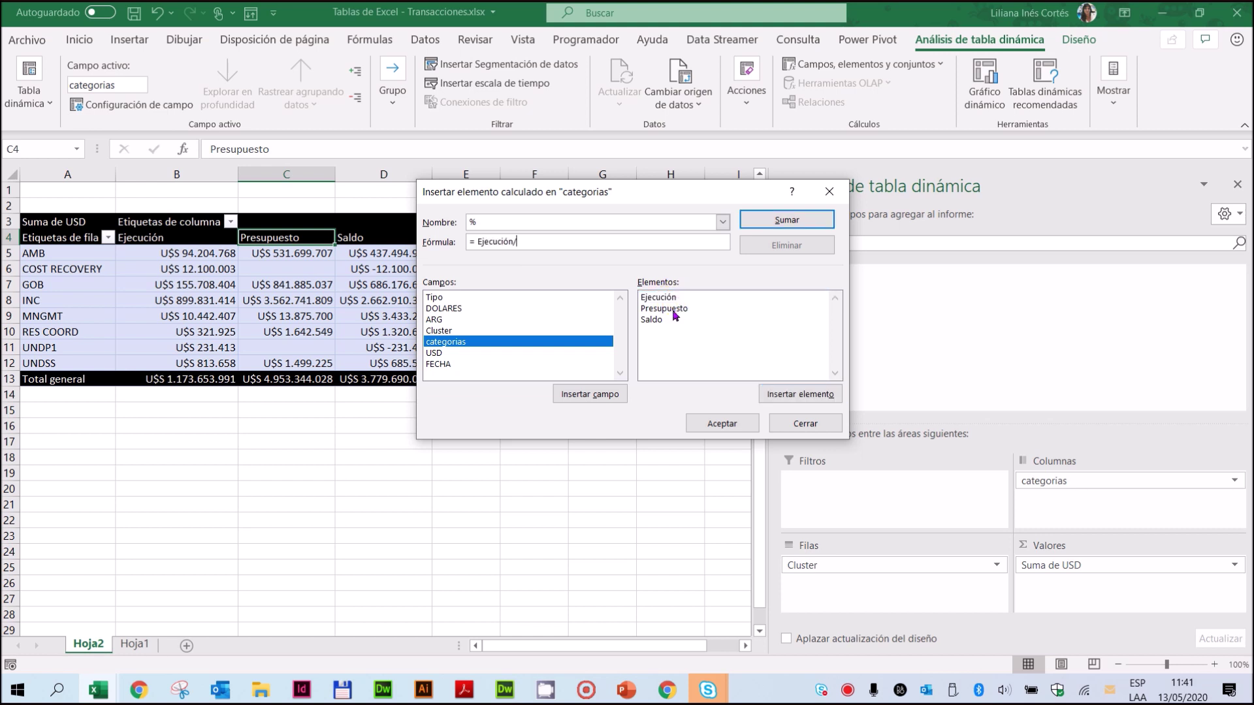
{"action": "double_click", "coordinate": [673, 310]}
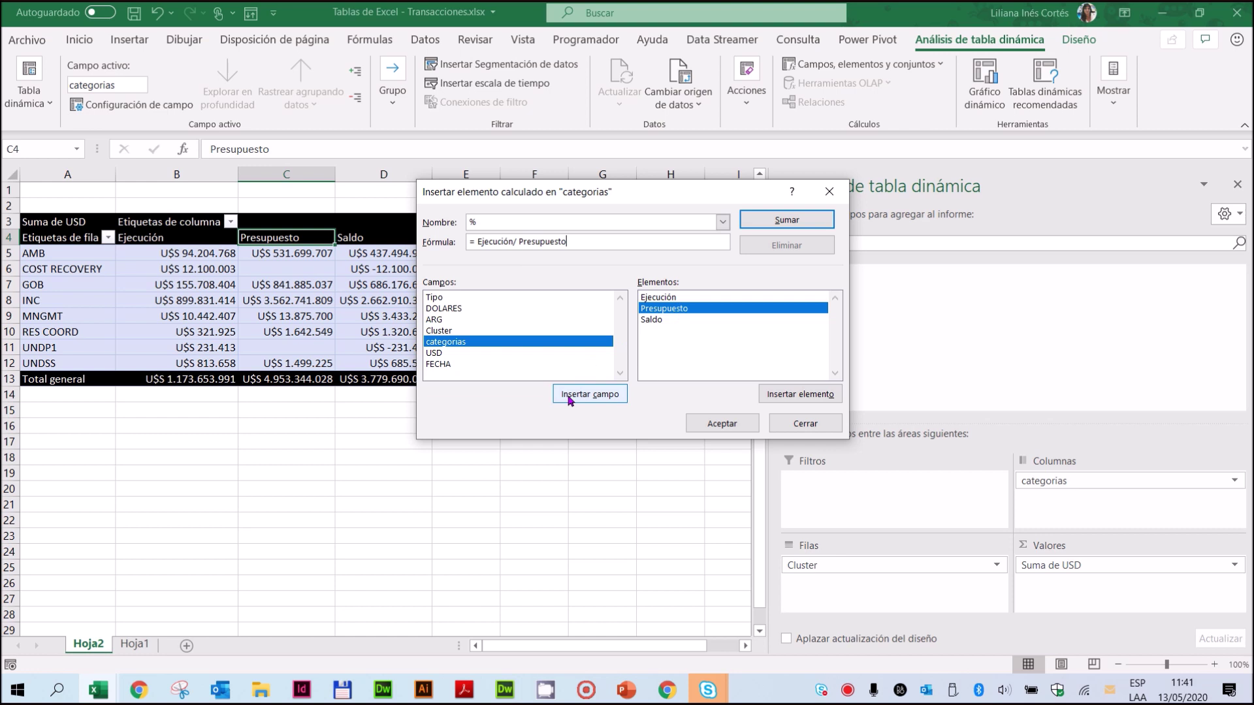
{"action": "left_click", "coordinate": [739, 425]}
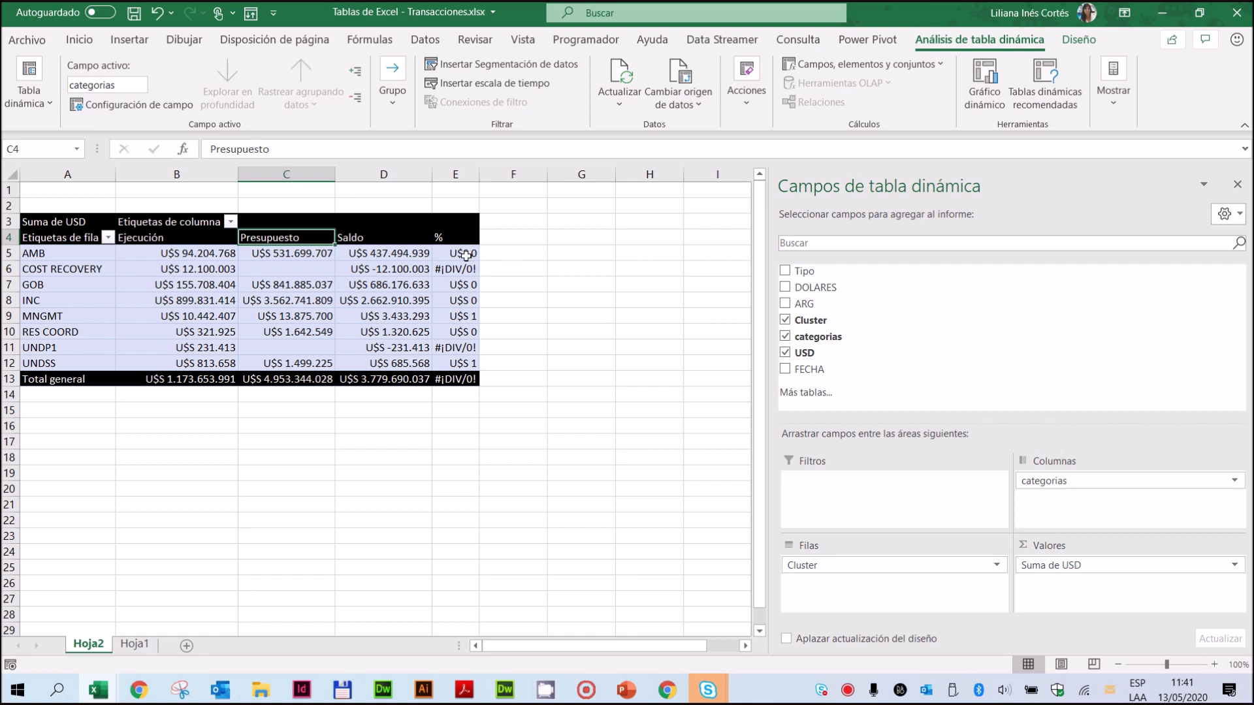
{"action": "left_click", "coordinate": [466, 269]}
{"action": "left_click_drag", "start_coordinate": [479, 175], "coordinate": [530, 180]}
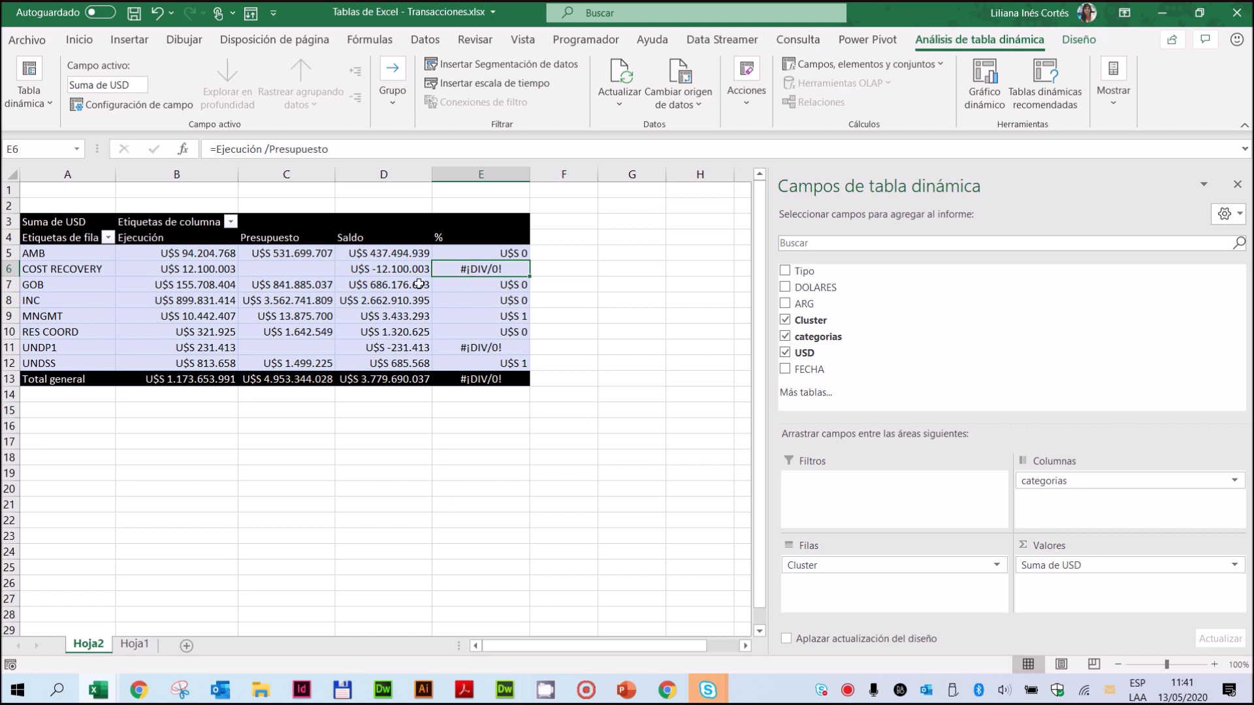
Open the PivotTable options and set empty cells to show 0
{"action": "mouse_move", "coordinate": [485, 374]}
{"action": "left_click", "coordinate": [47, 105]}
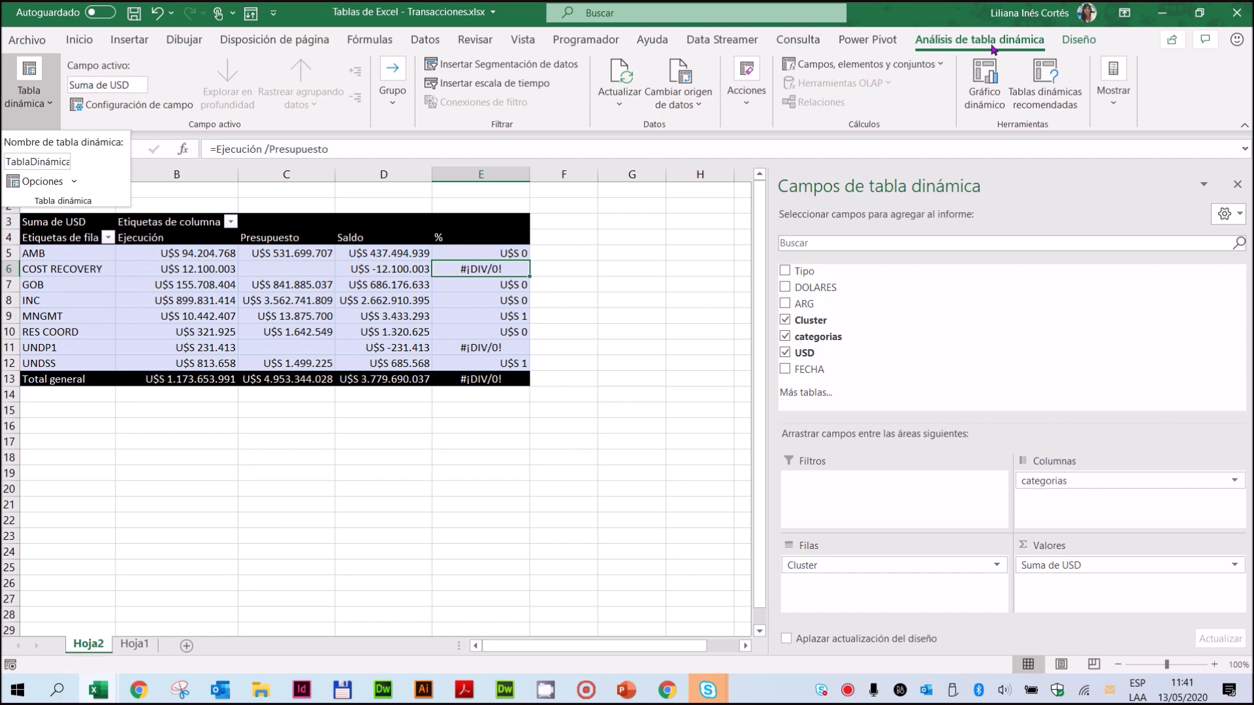
{"action": "left_click", "coordinate": [1079, 41]}
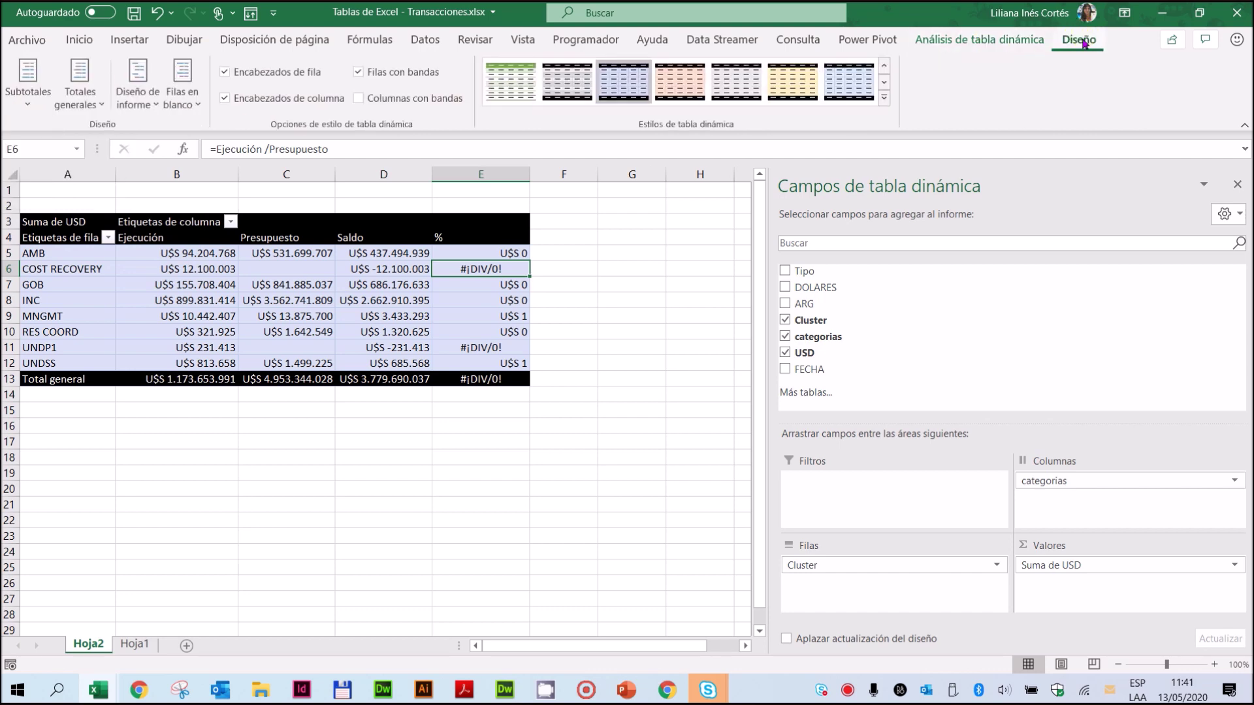
{"action": "left_click", "coordinate": [980, 40]}
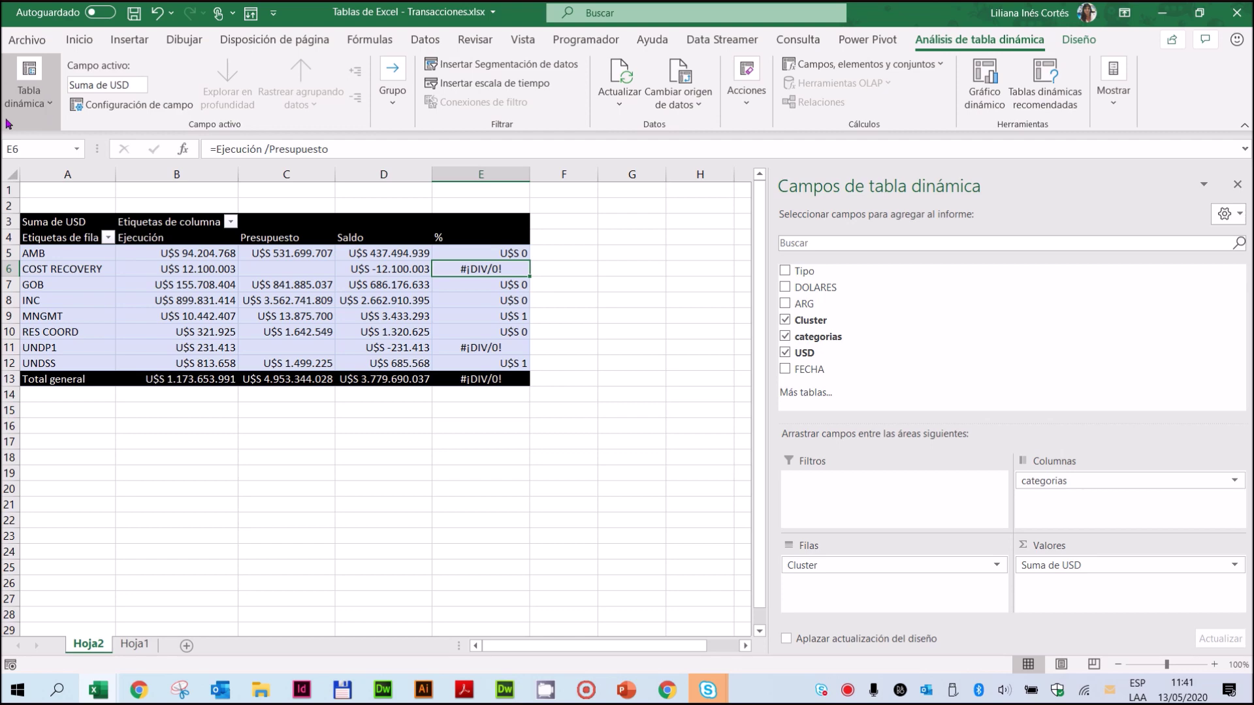
{"action": "left_click", "coordinate": [51, 104]}
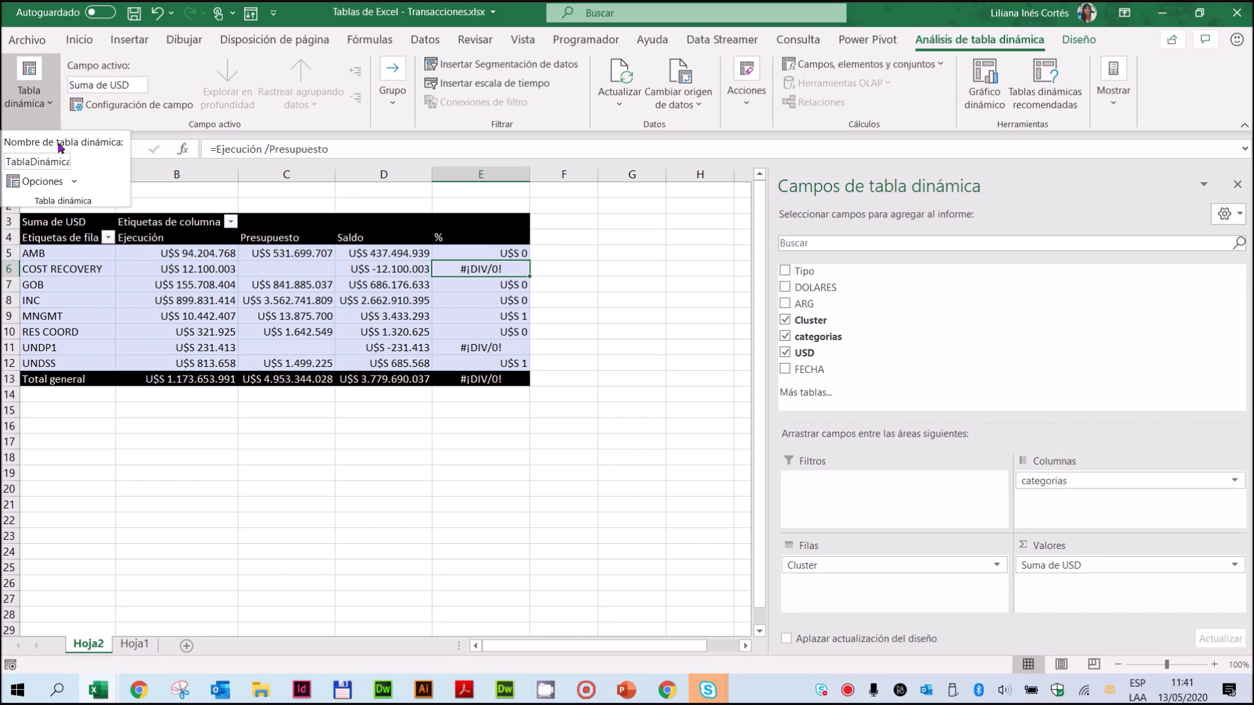
{"action": "left_click", "coordinate": [26, 179]}
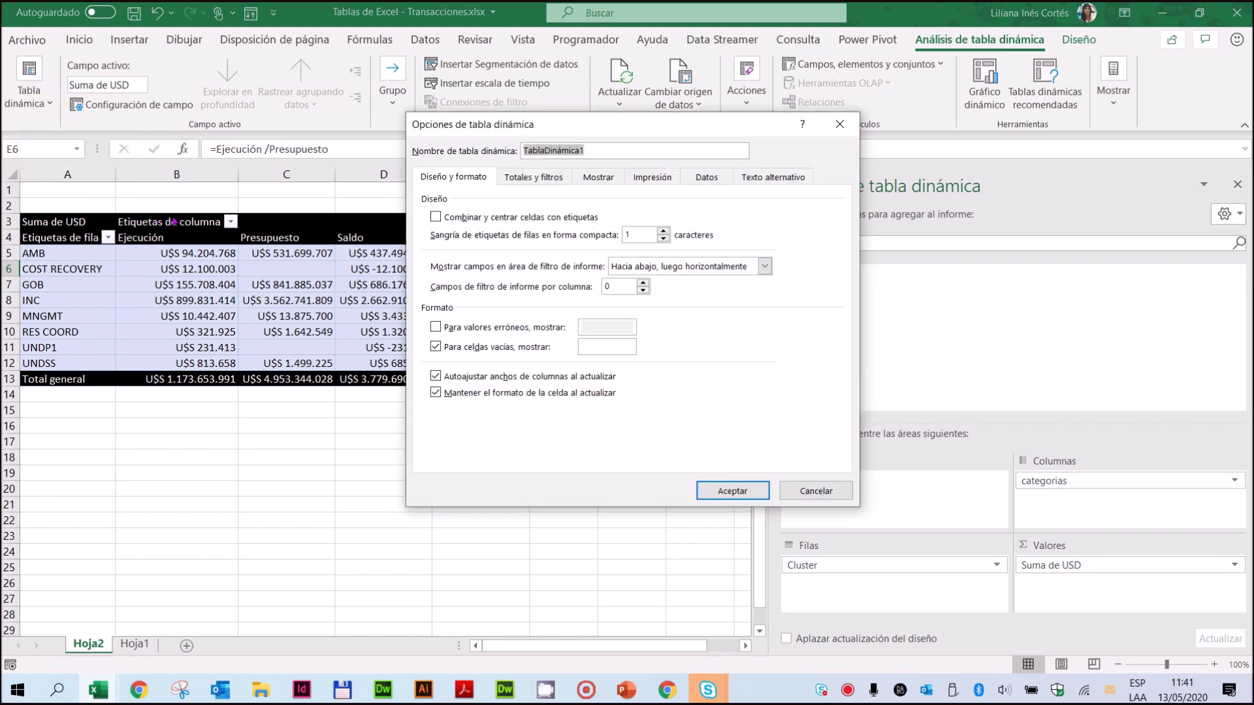
{"action": "left_click_drag", "start_coordinate": [559, 123], "coordinate": [708, 132]}
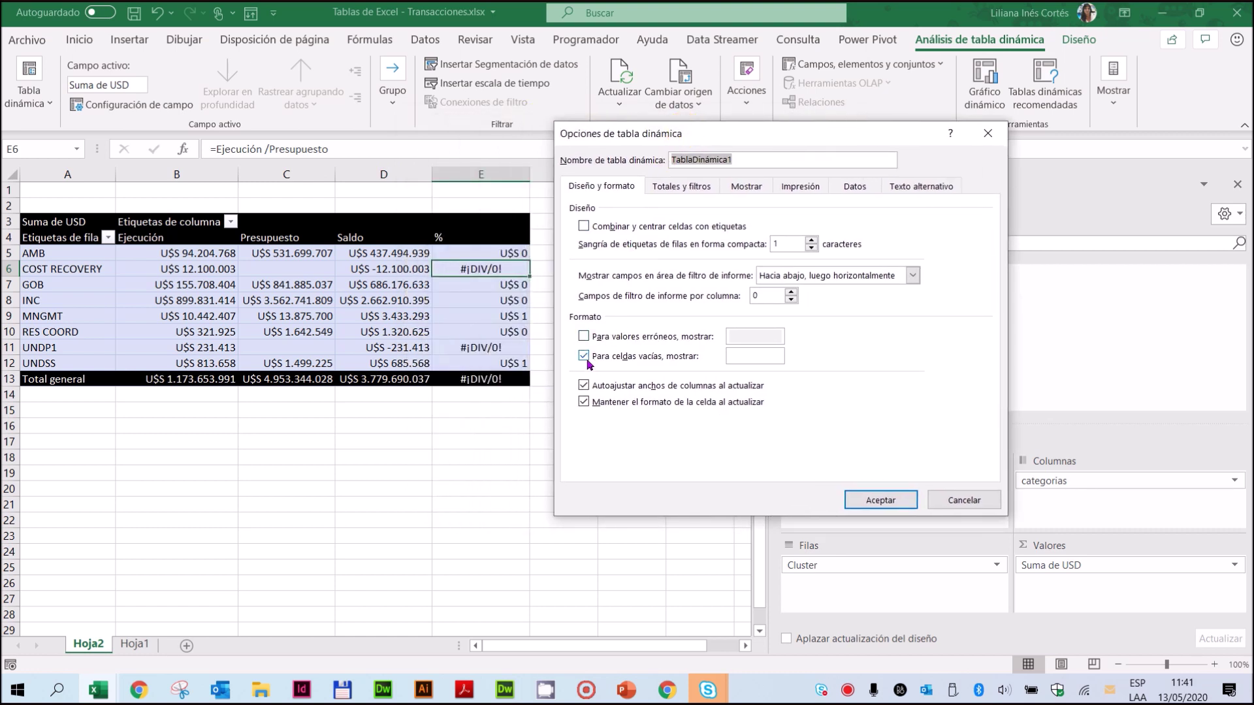
{"action": "left_click", "coordinate": [745, 358]}
{"action": "type", "text": "0"}
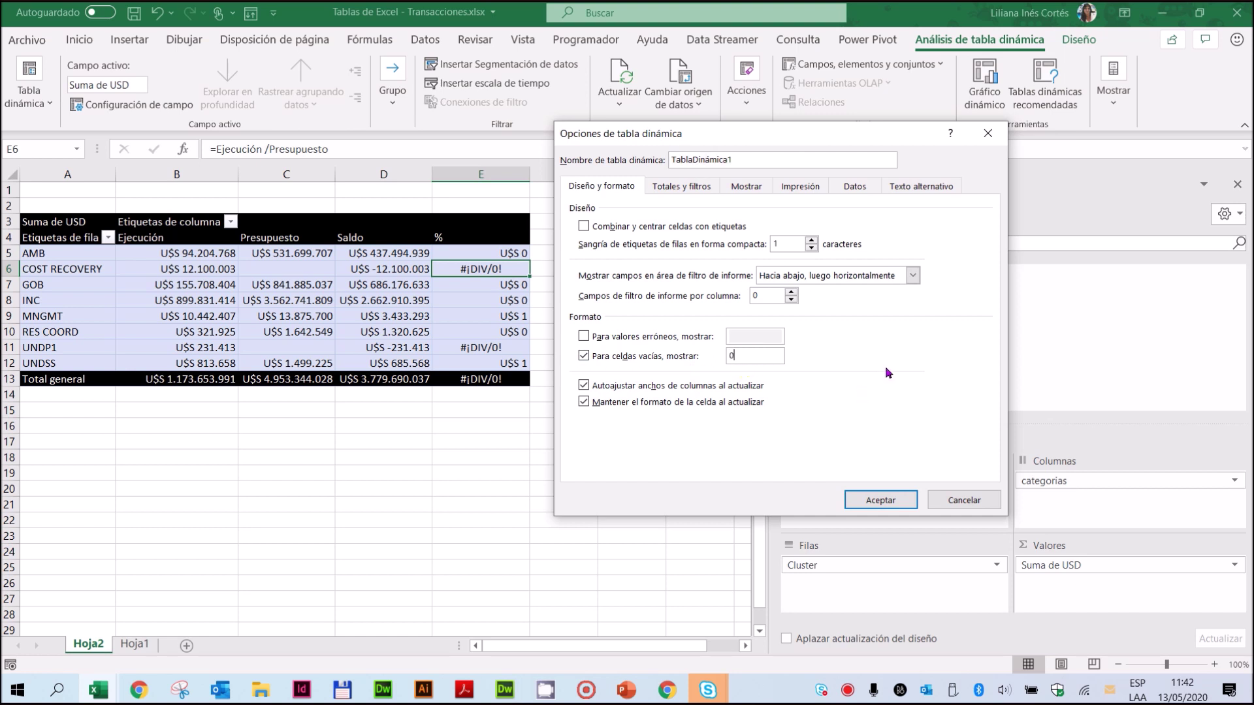
Set error values to show 0, turn off column width autofit on update, and apply the PivotTable options
{"action": "left_click", "coordinate": [585, 337]}
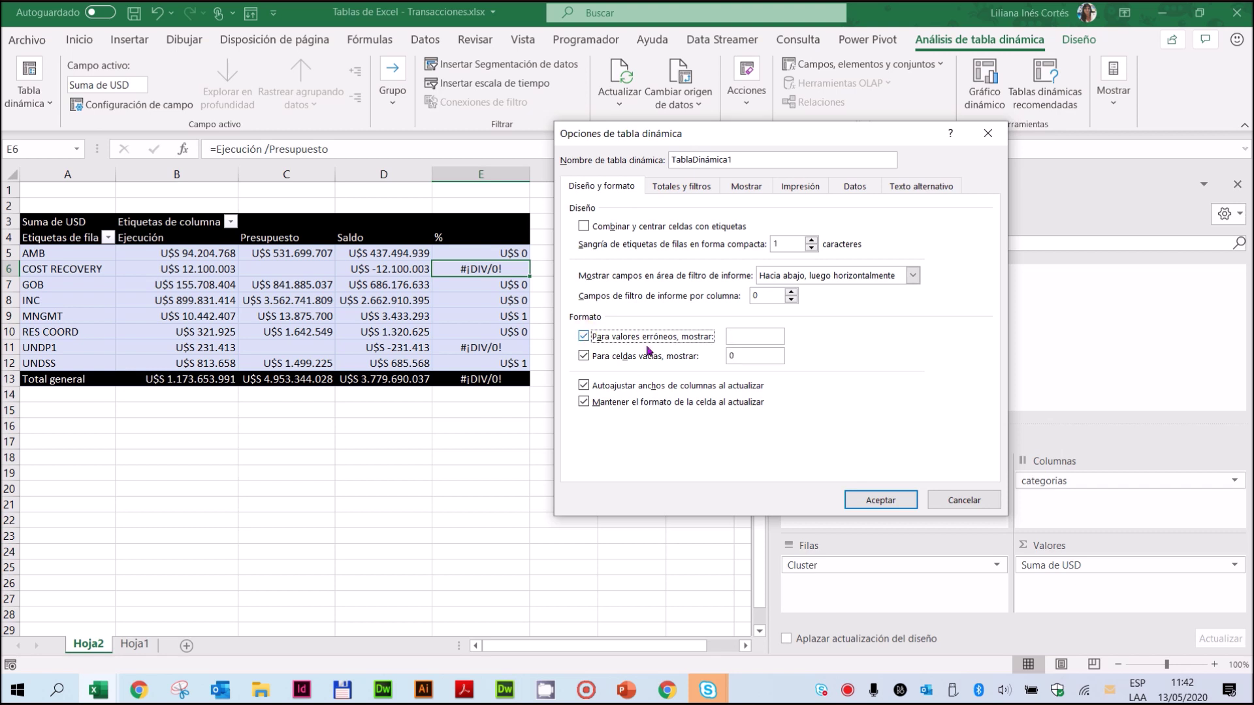
{"action": "type", "text": "0"}
{"action": "left_click", "coordinate": [583, 385]}
{"action": "left_click", "coordinate": [880, 502]}
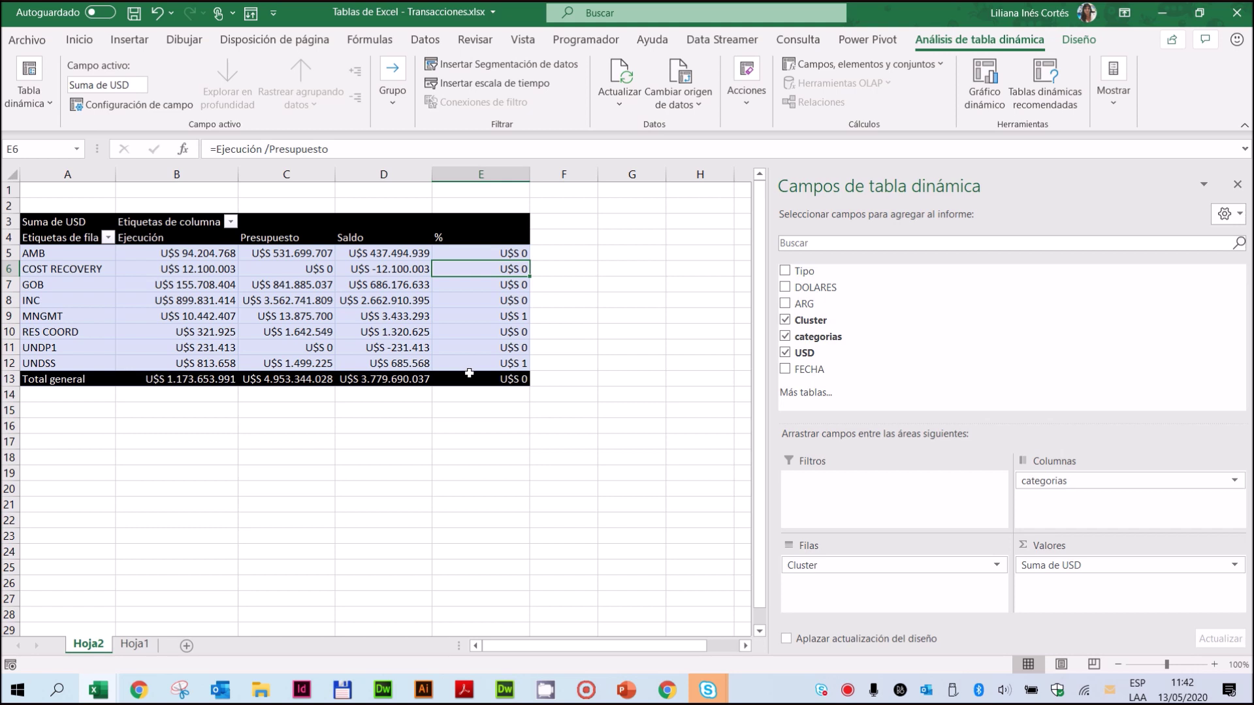
Format the values of the PivotTable's % column, E5:E13, as percentages with two decimal places
{"action": "mouse_move", "coordinate": [469, 373]}
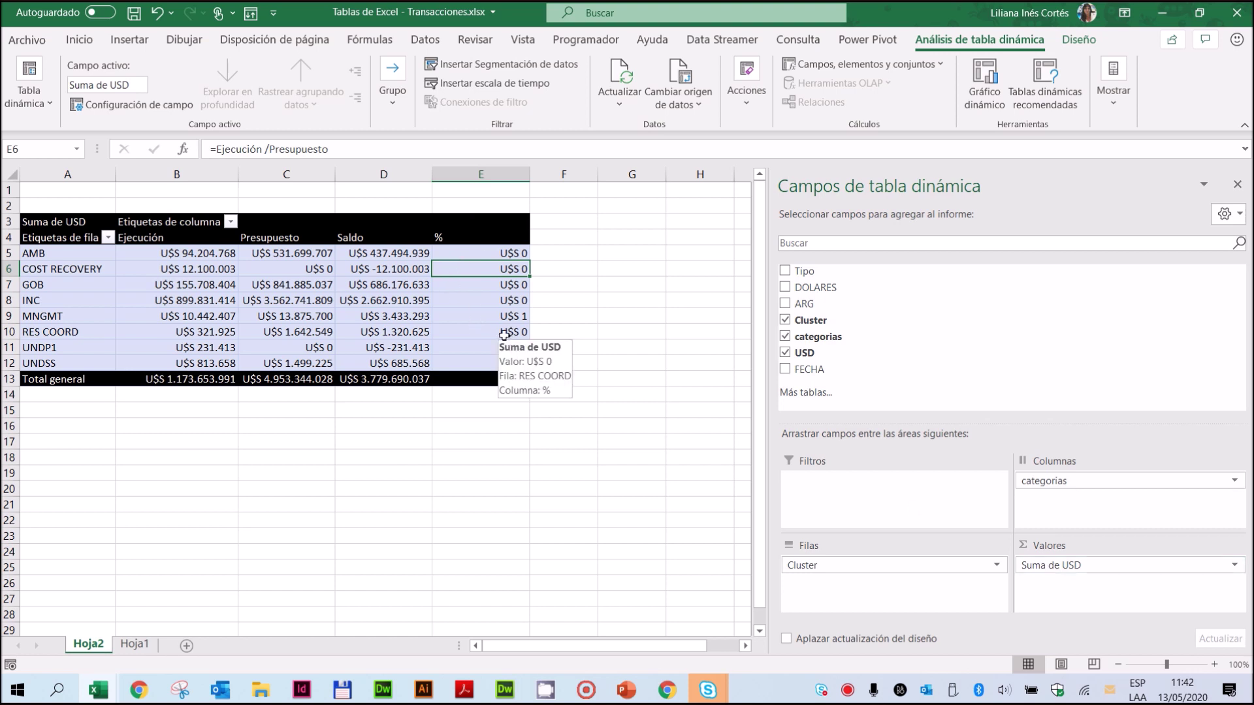
{"action": "left_click_drag", "start_coordinate": [500, 254], "coordinate": [502, 374]}
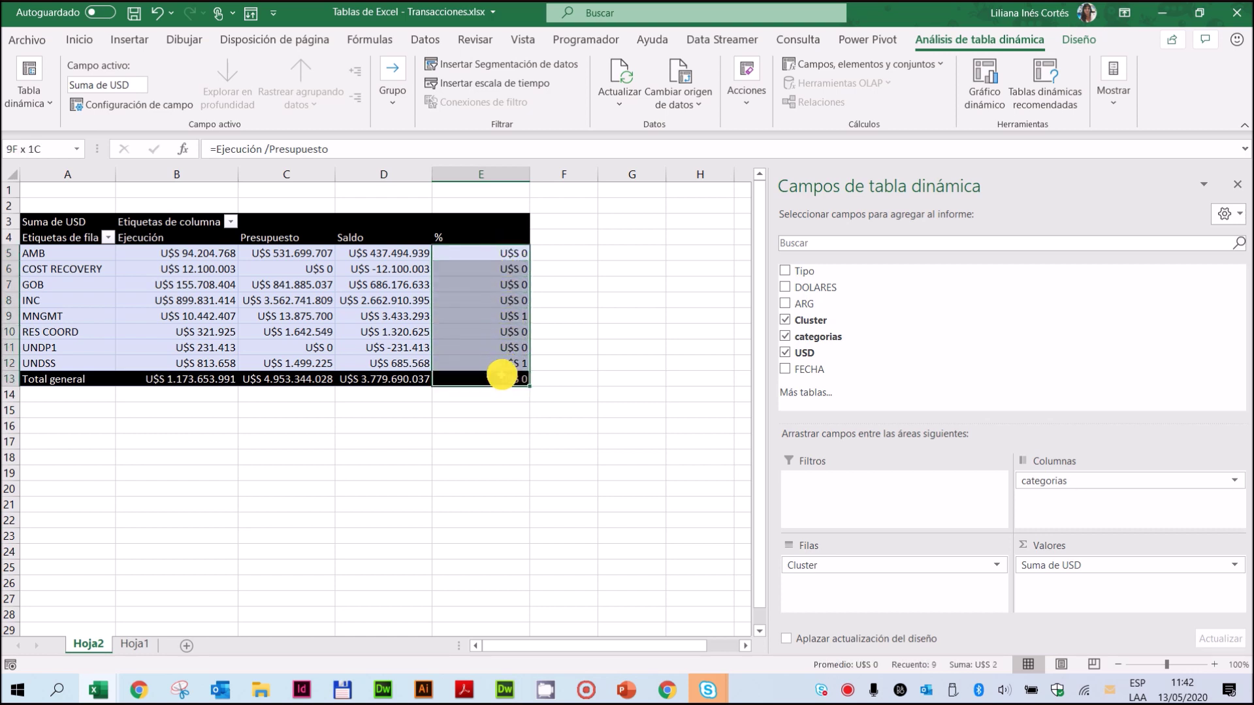
{"action": "left_click", "coordinate": [78, 40]}
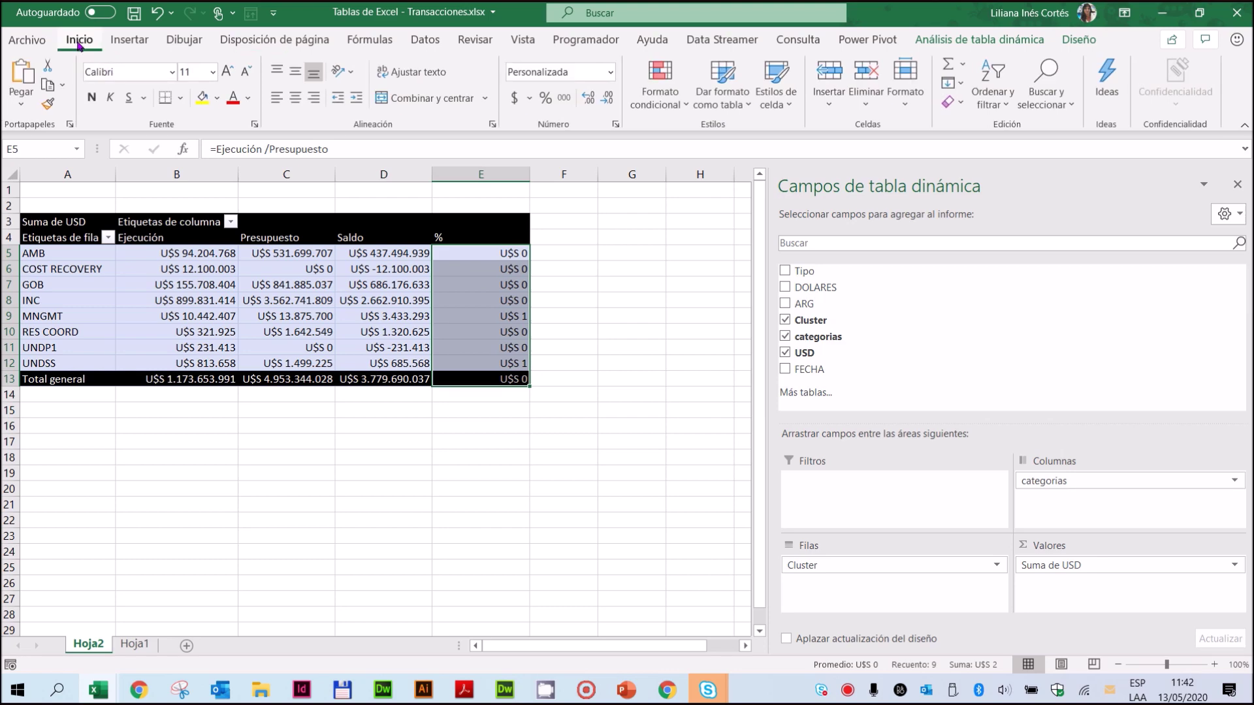
{"action": "left_click", "coordinate": [546, 99]}
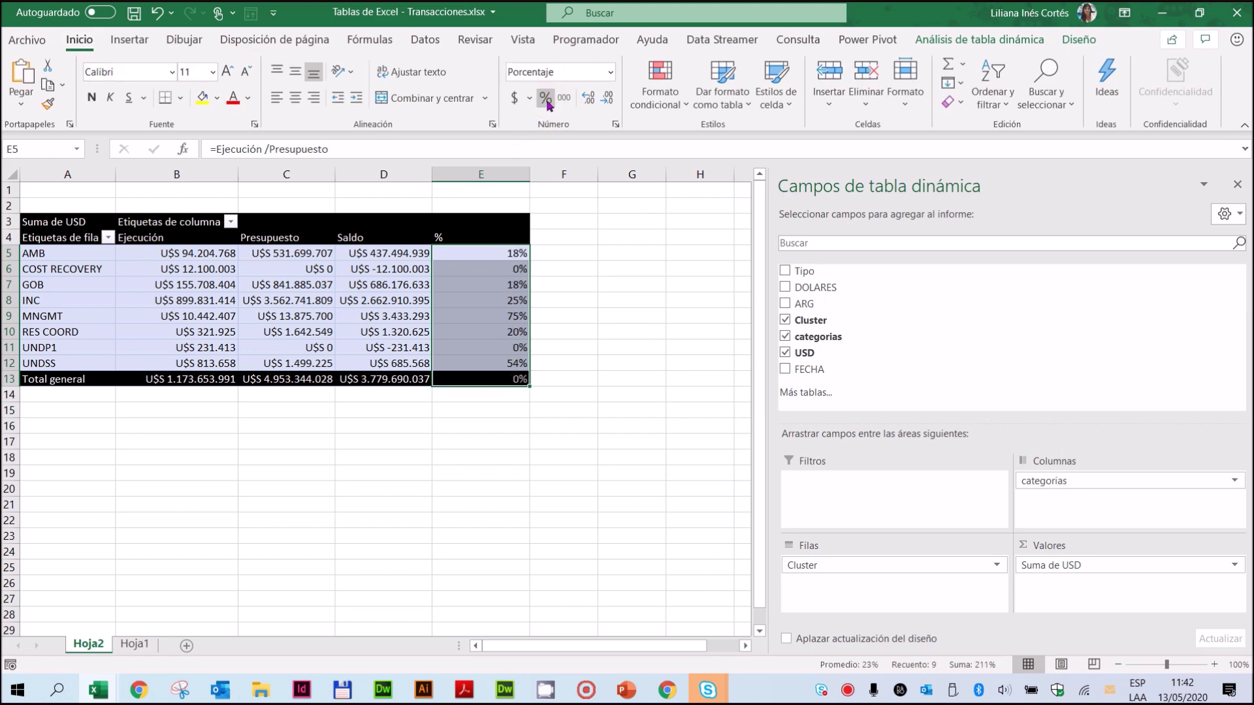
{"action": "left_click", "coordinate": [587, 99]}
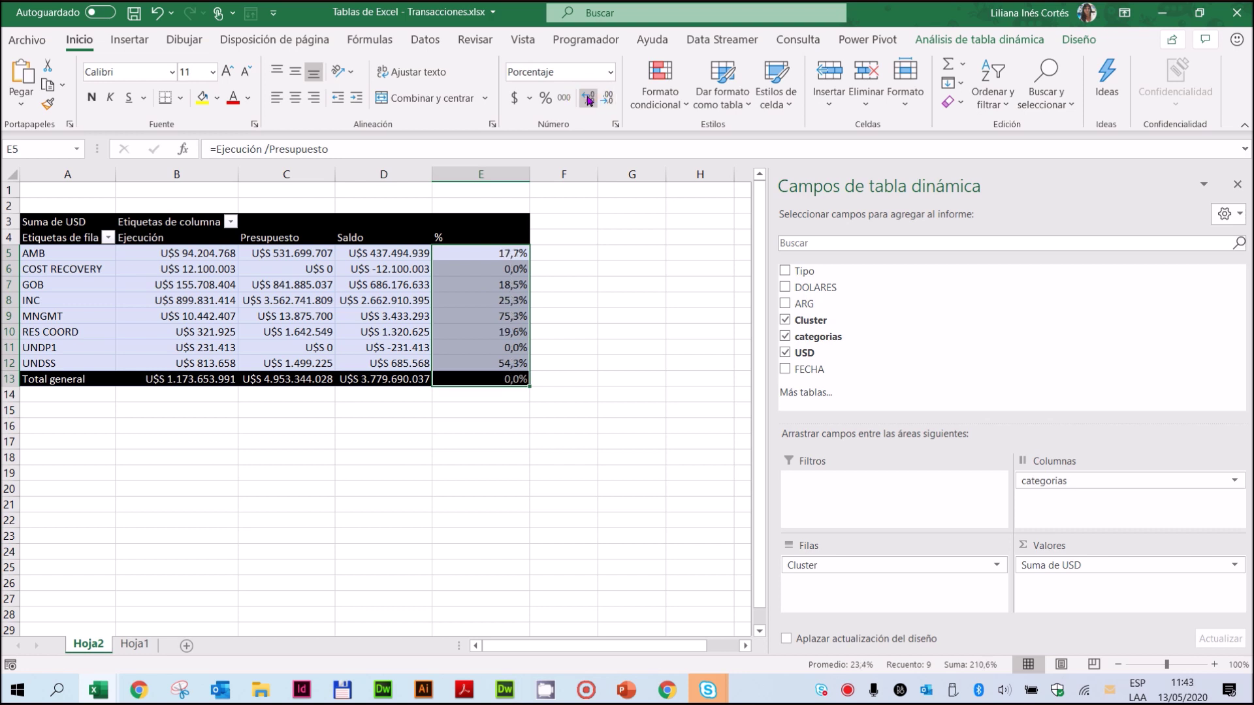
{"action": "left_click", "coordinate": [588, 99]}
{"action": "left_click", "coordinate": [582, 371]}
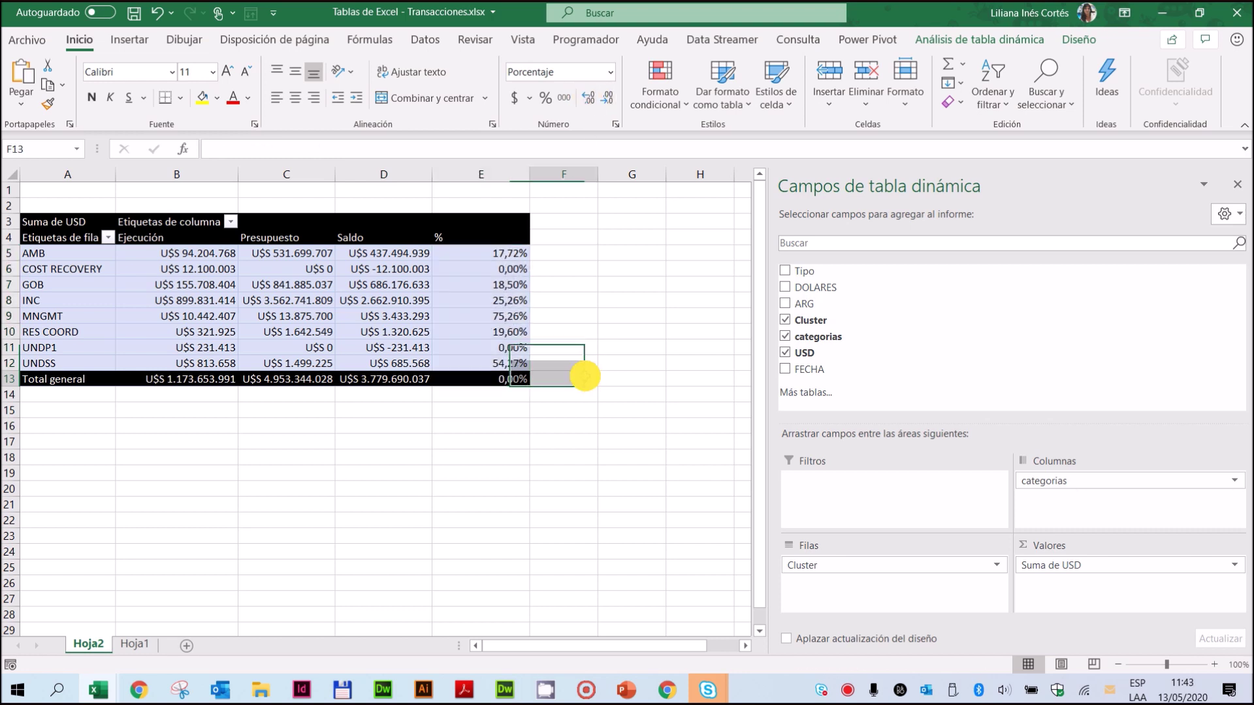
{"action": "left_click", "coordinate": [346, 316]}
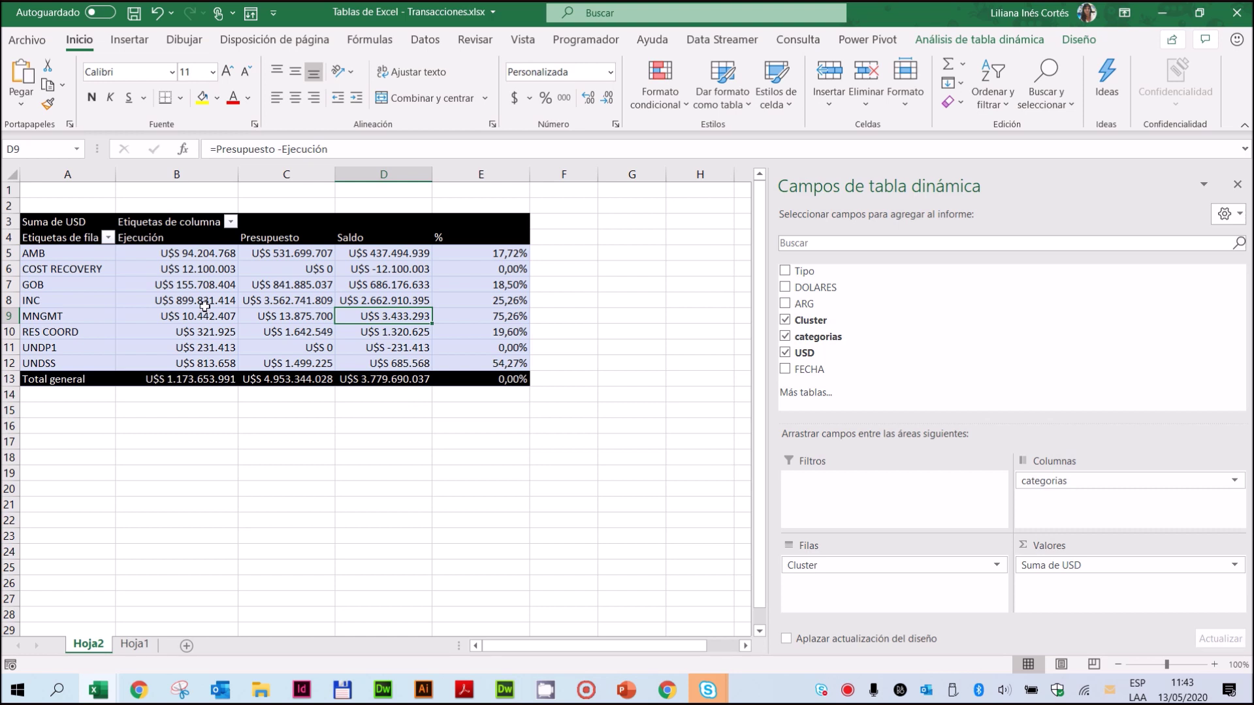
Rename the PivotTable's row labels header in A4 to Cluster
{"action": "left_click", "coordinate": [64, 239]}
{"action": "mouse_move", "coordinate": [211, 330]}
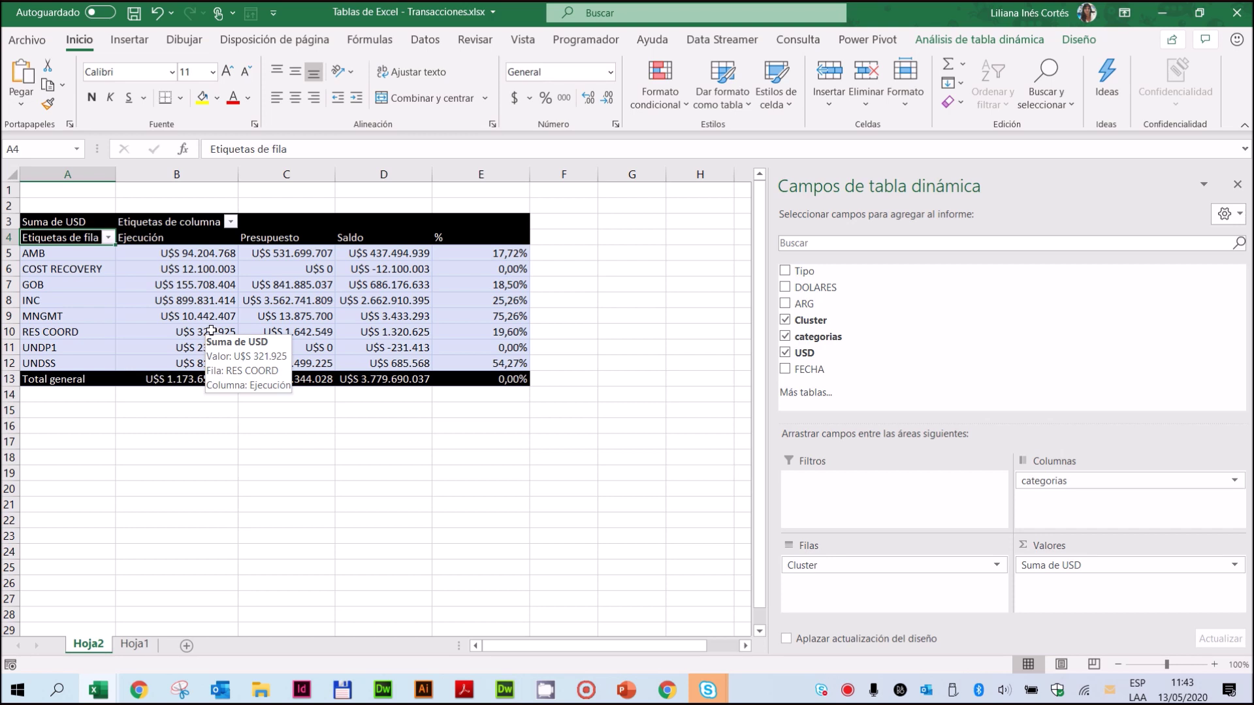
{"action": "type", "text": "Cluster"}
{"action": "key", "text": "Return"}
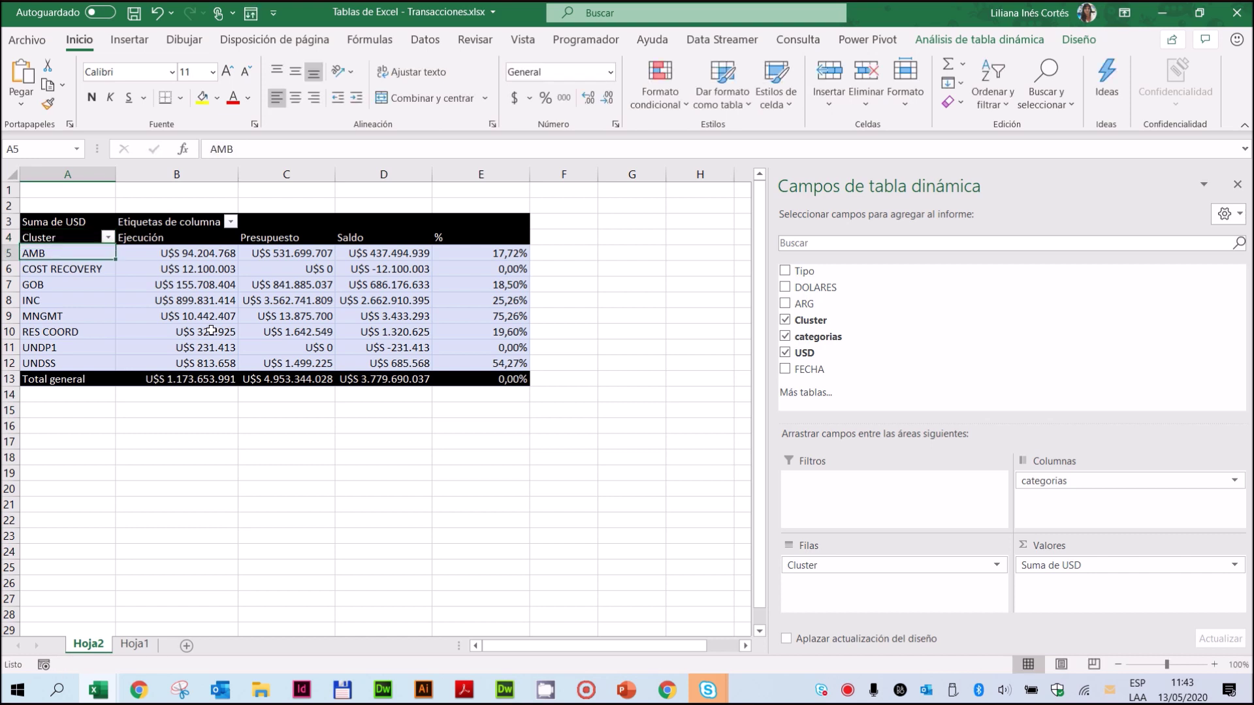
Rename the PivotTable's column labels header in B3 to Categorias
{"action": "left_click", "coordinate": [170, 222]}
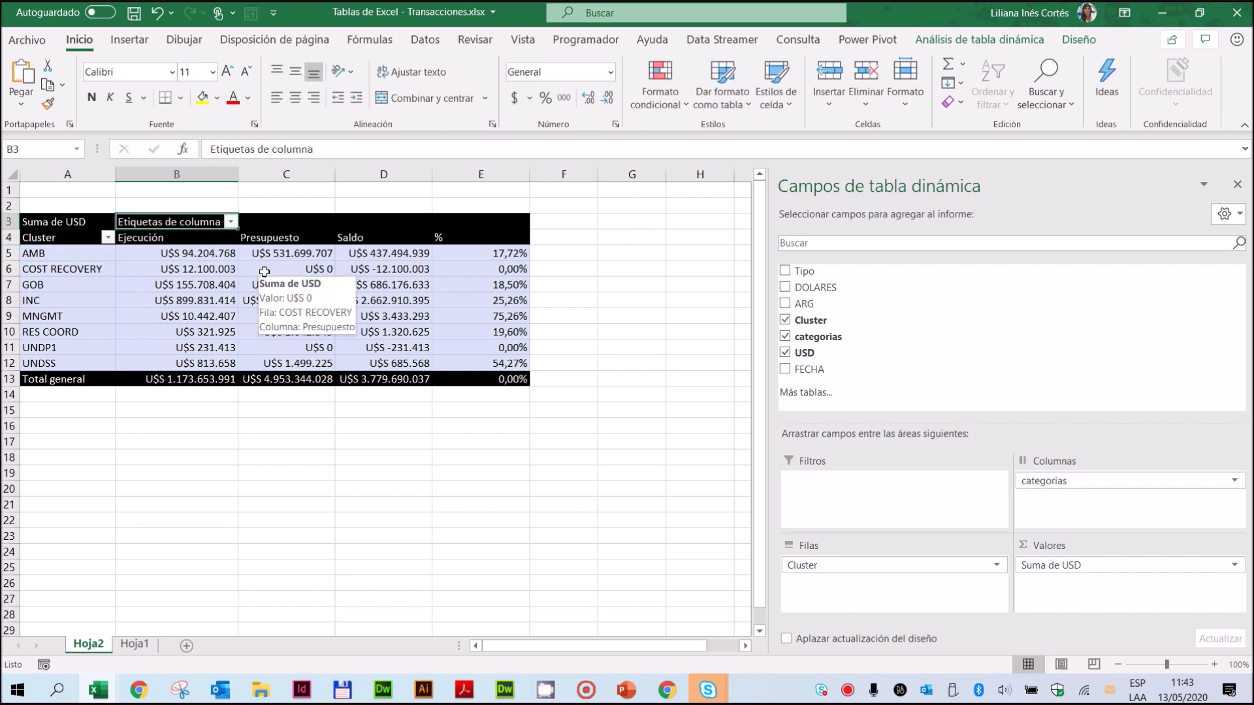
{"action": "type", "text": "Catego"}
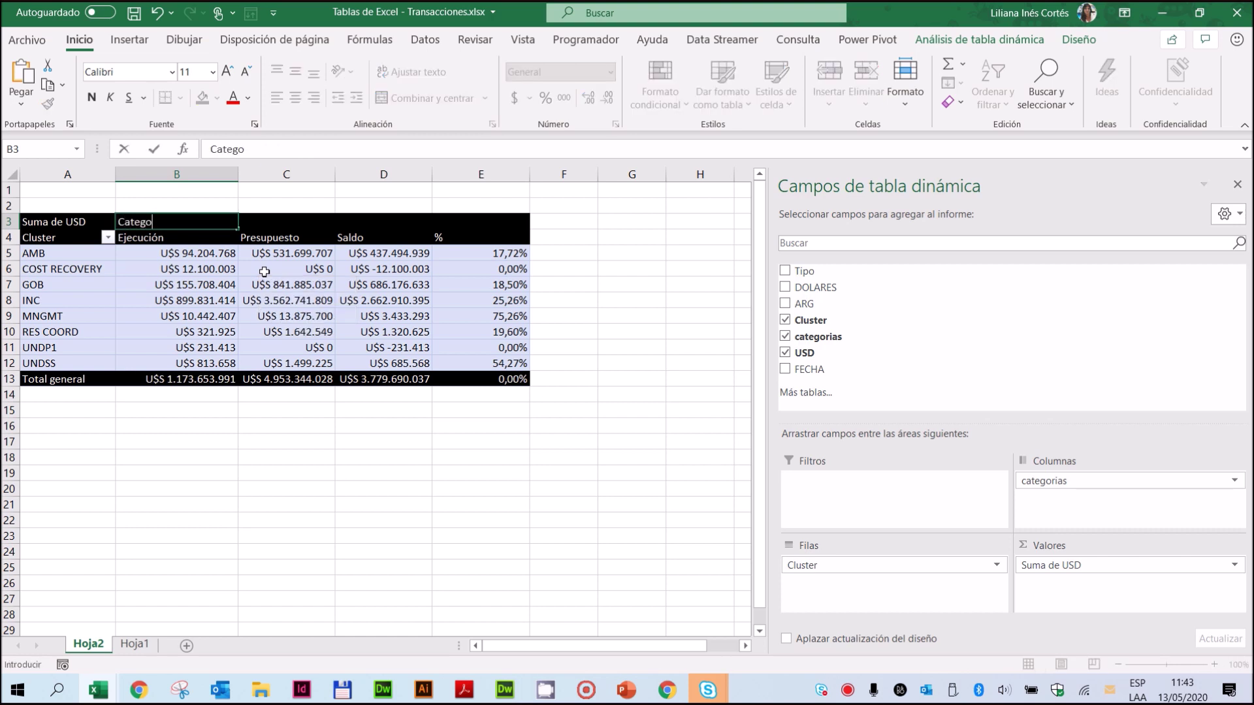
{"action": "type", "text": "rias"}
{"action": "key", "text": "Return"}
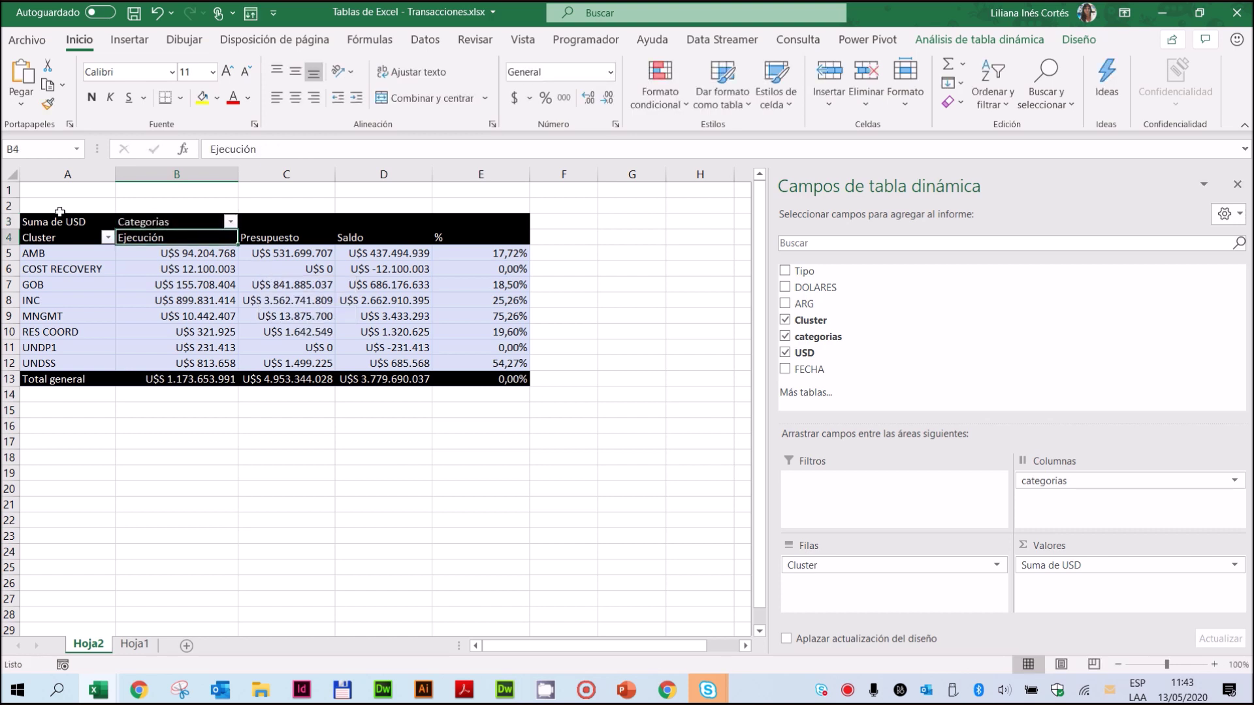
Rename the PivotTable's value field header in A3 to Total USD
{"action": "left_click", "coordinate": [52, 222]}
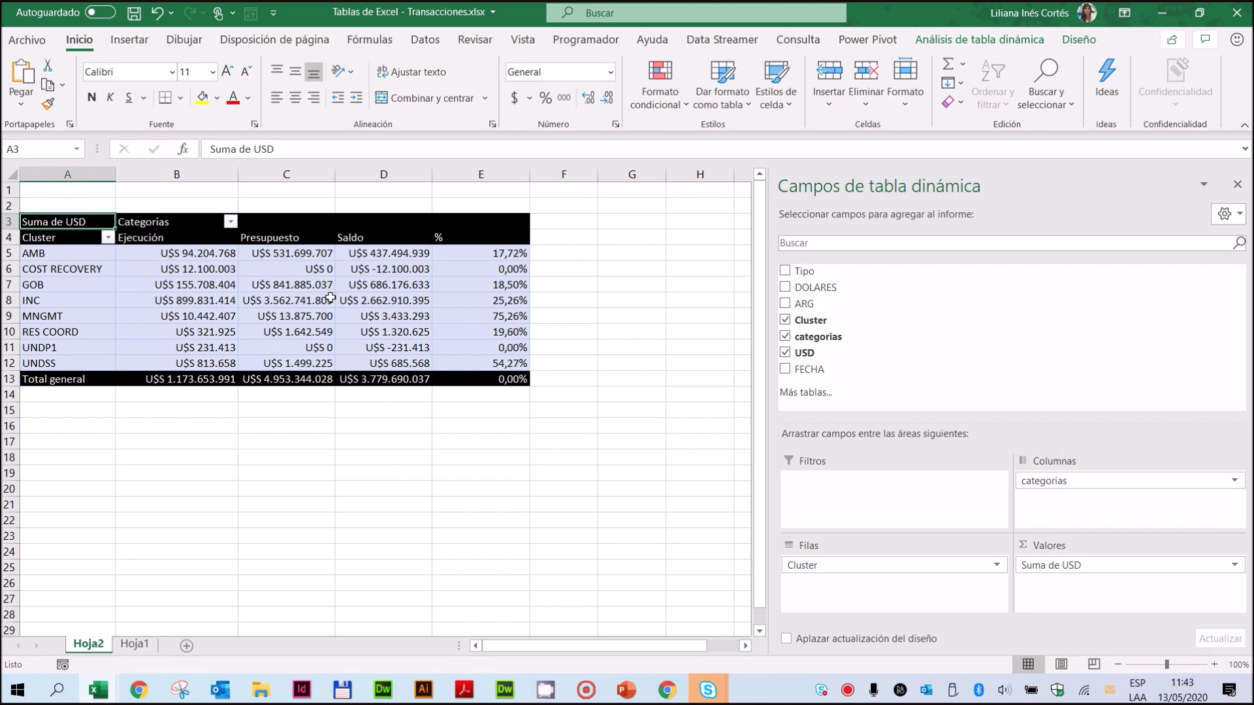
{"action": "mouse_move", "coordinate": [330, 298]}
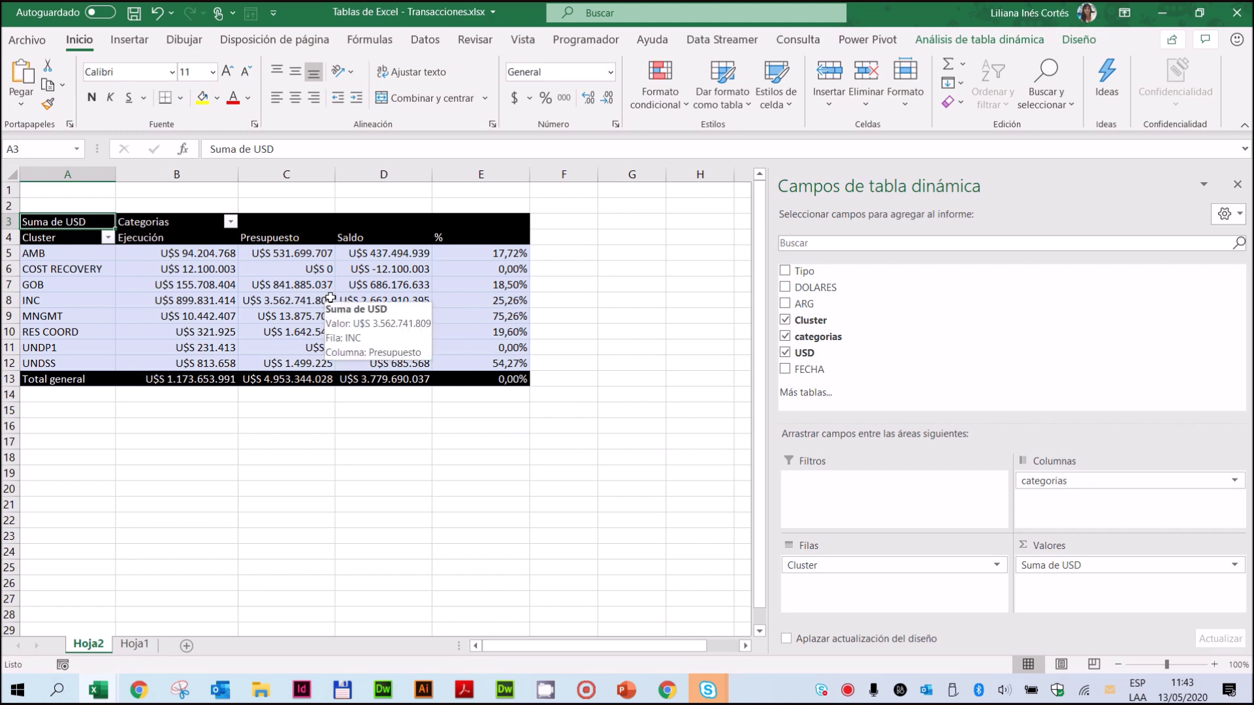
{"action": "type", "text": "Total "}
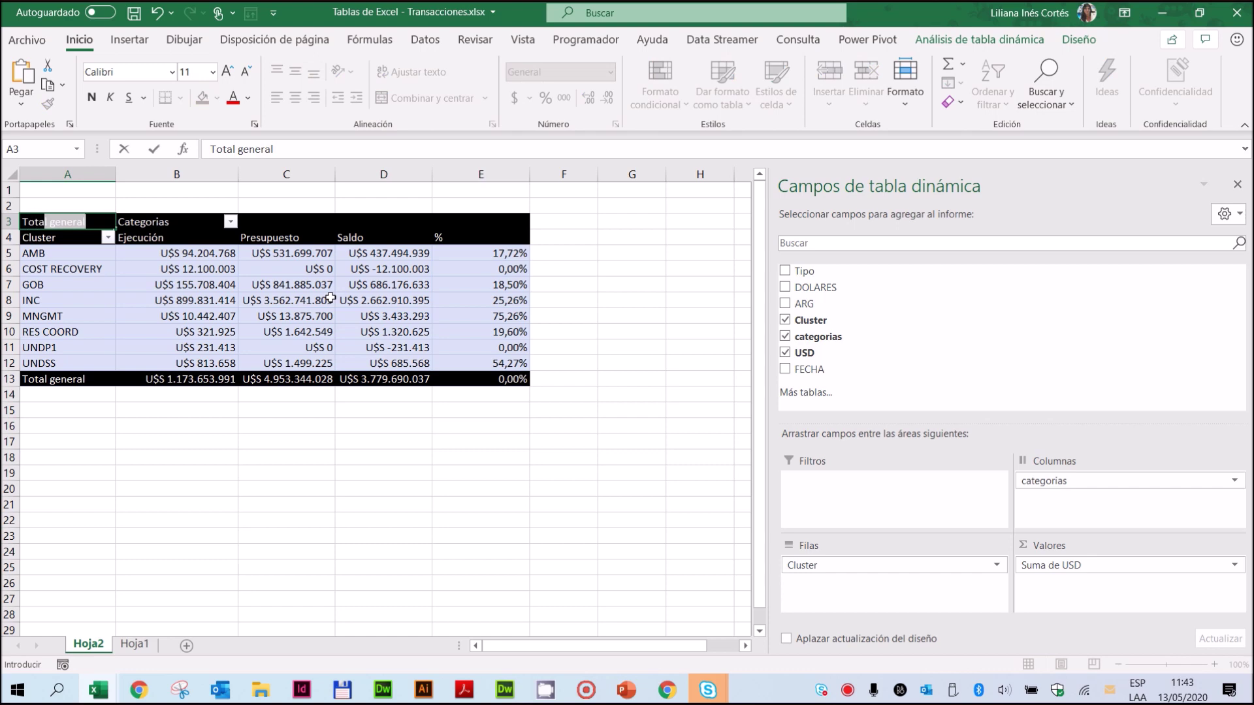
{"action": "type", "text": "USD"}
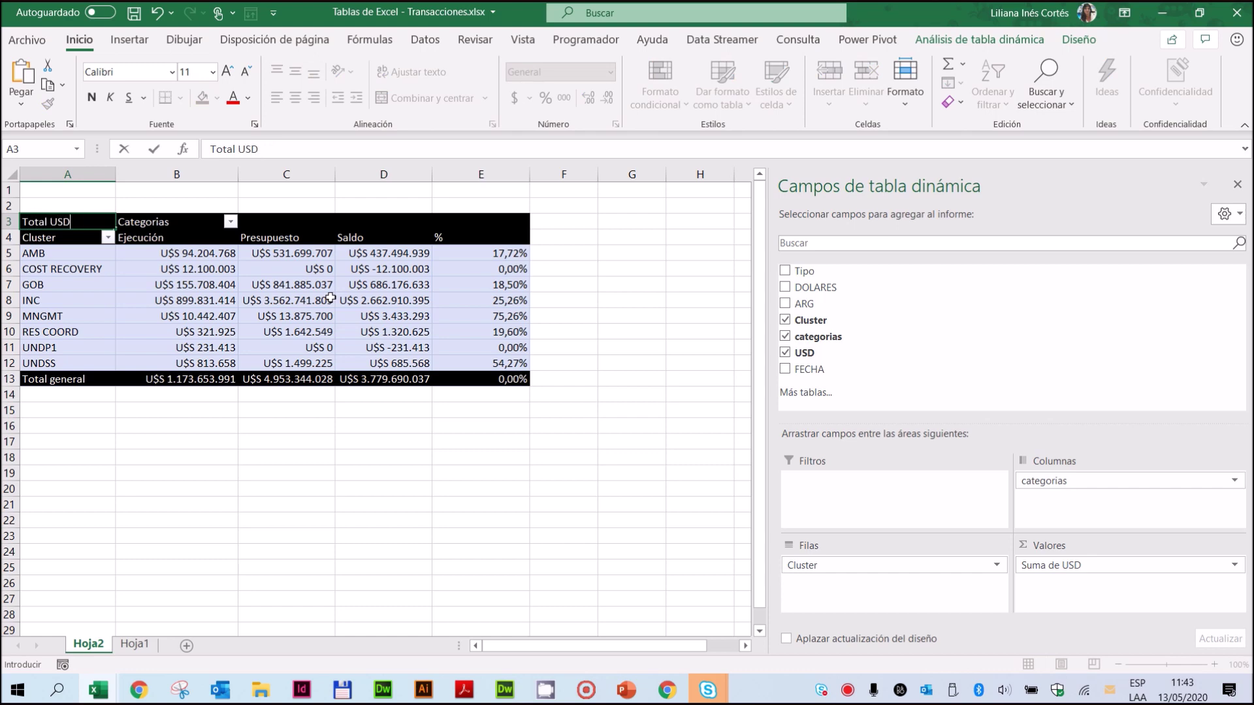
{"action": "key", "text": "Return"}
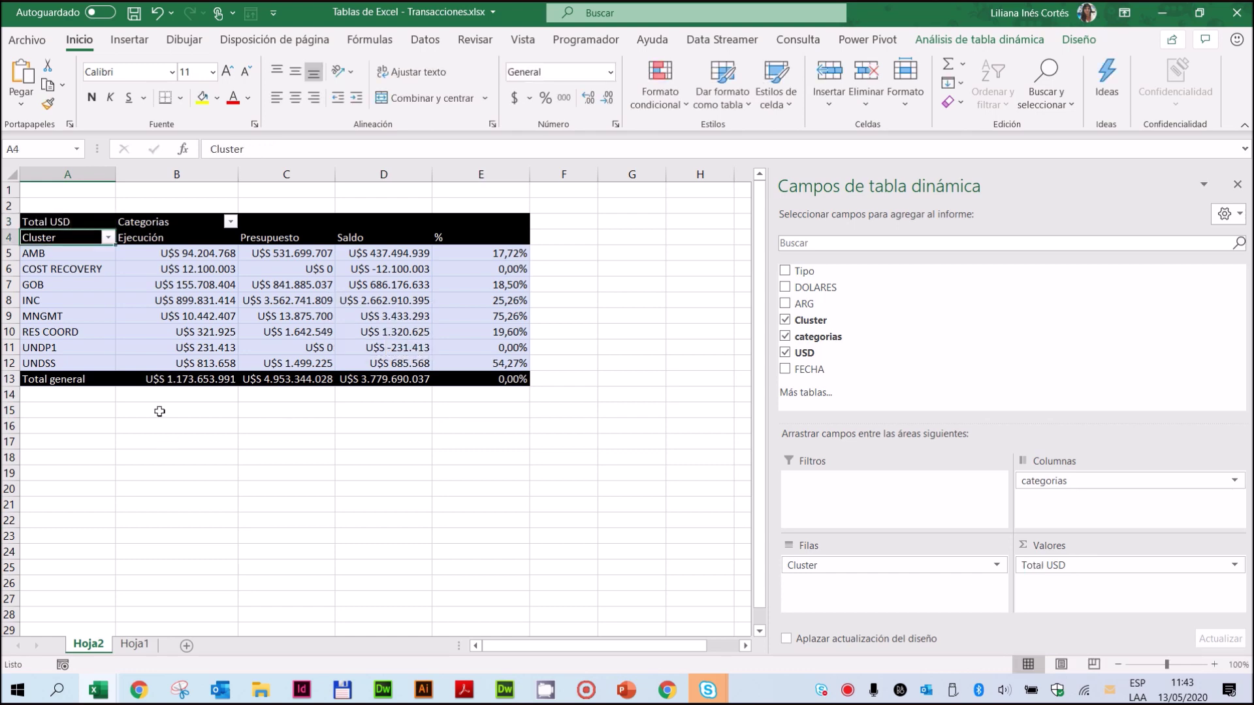
{"action": "left_click", "coordinate": [160, 337]}
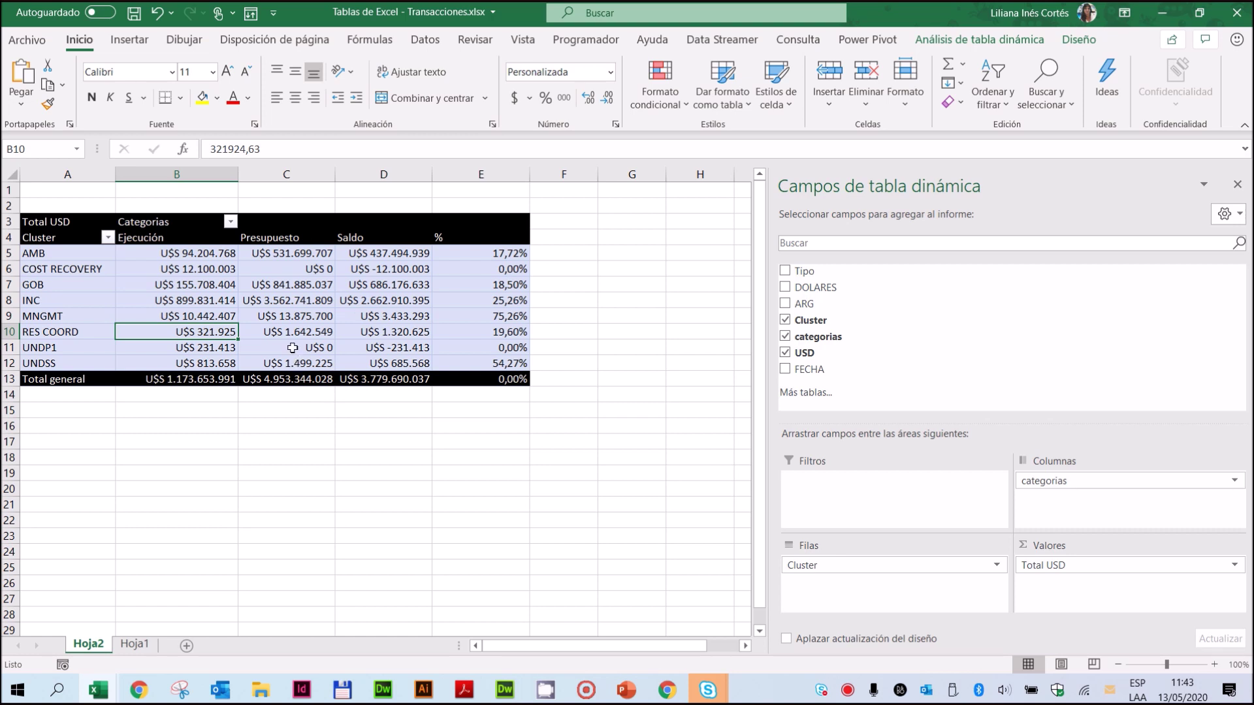
{"action": "mouse_move", "coordinate": [293, 348]}
{"action": "left_click", "coordinate": [163, 239]}
{"action": "left_click_drag", "start_coordinate": [167, 258], "coordinate": [163, 379]}
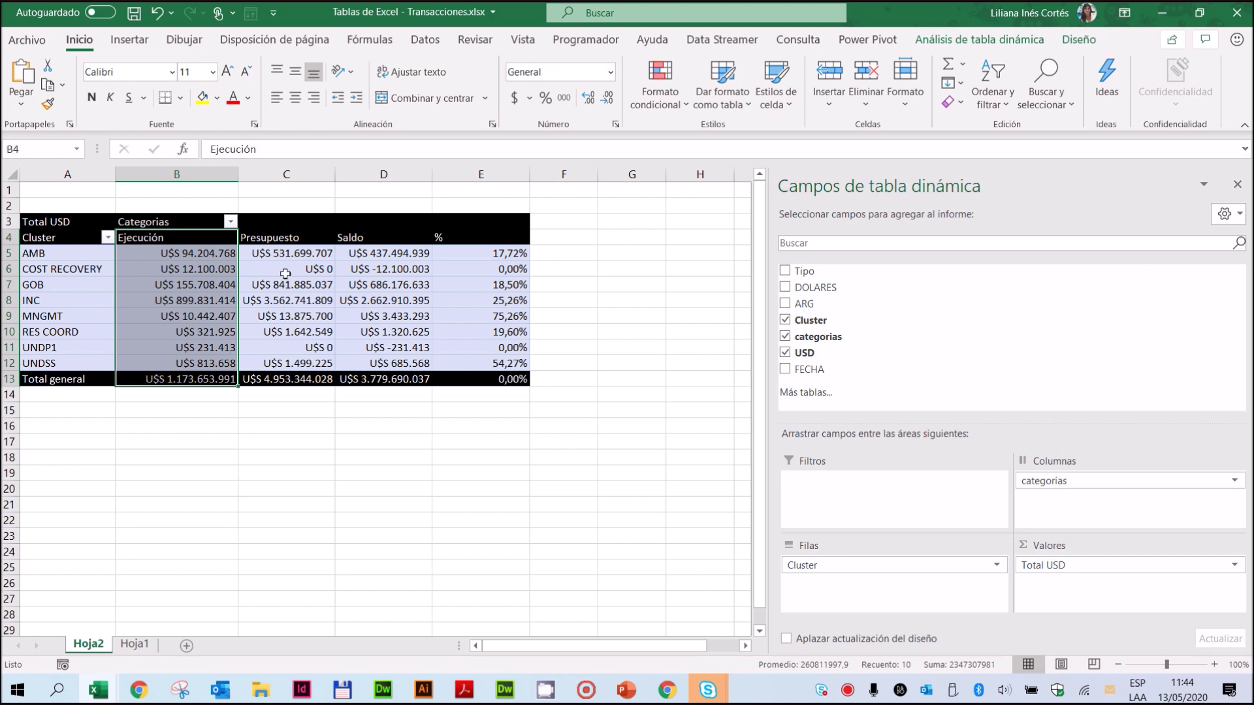
{"action": "left_click_drag", "start_coordinate": [270, 240], "coordinate": [269, 380]}
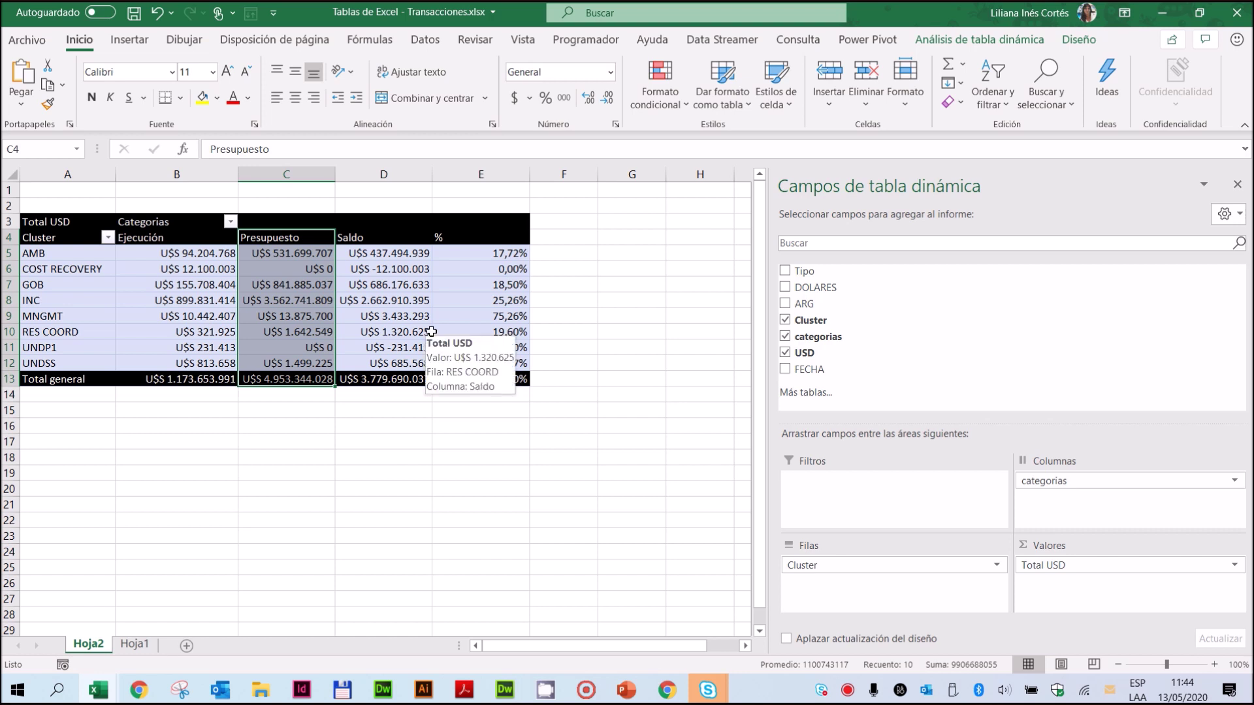
Copy the entire PivotTable and paste the duplicate starting at cell G3 of the same sheet
{"action": "left_click", "coordinate": [68, 216]}
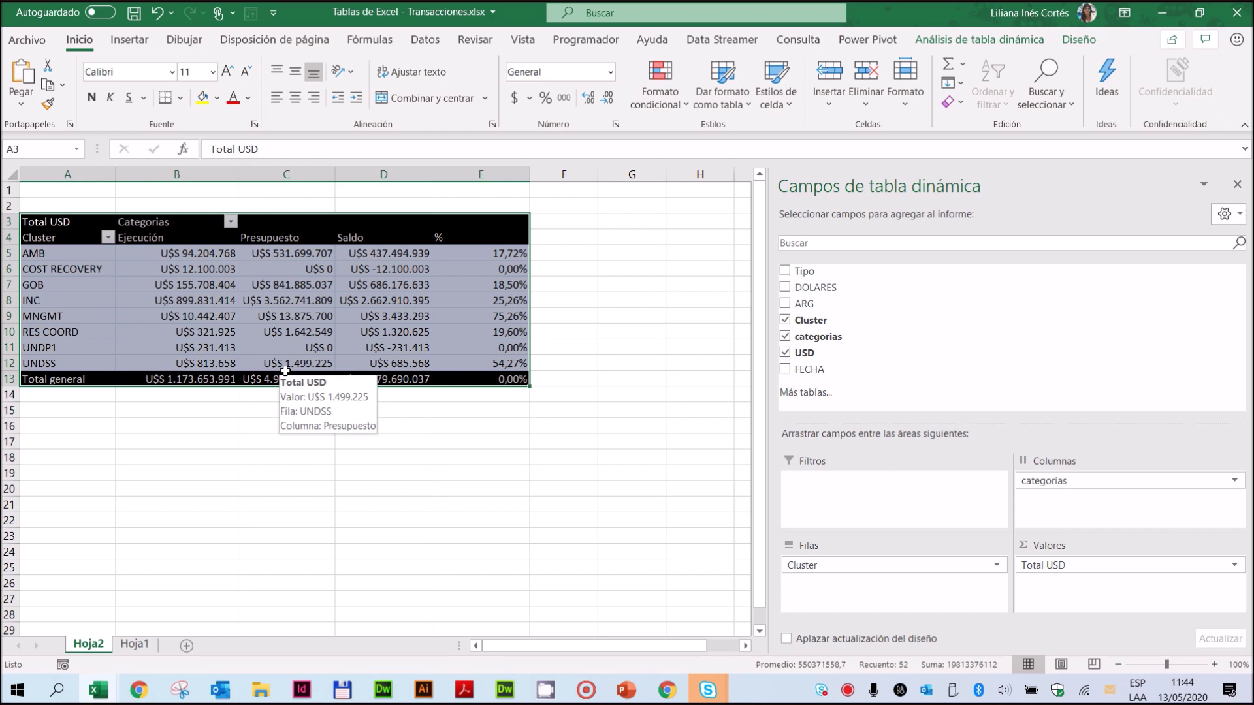
{"action": "key", "text": "ctrl+c"}
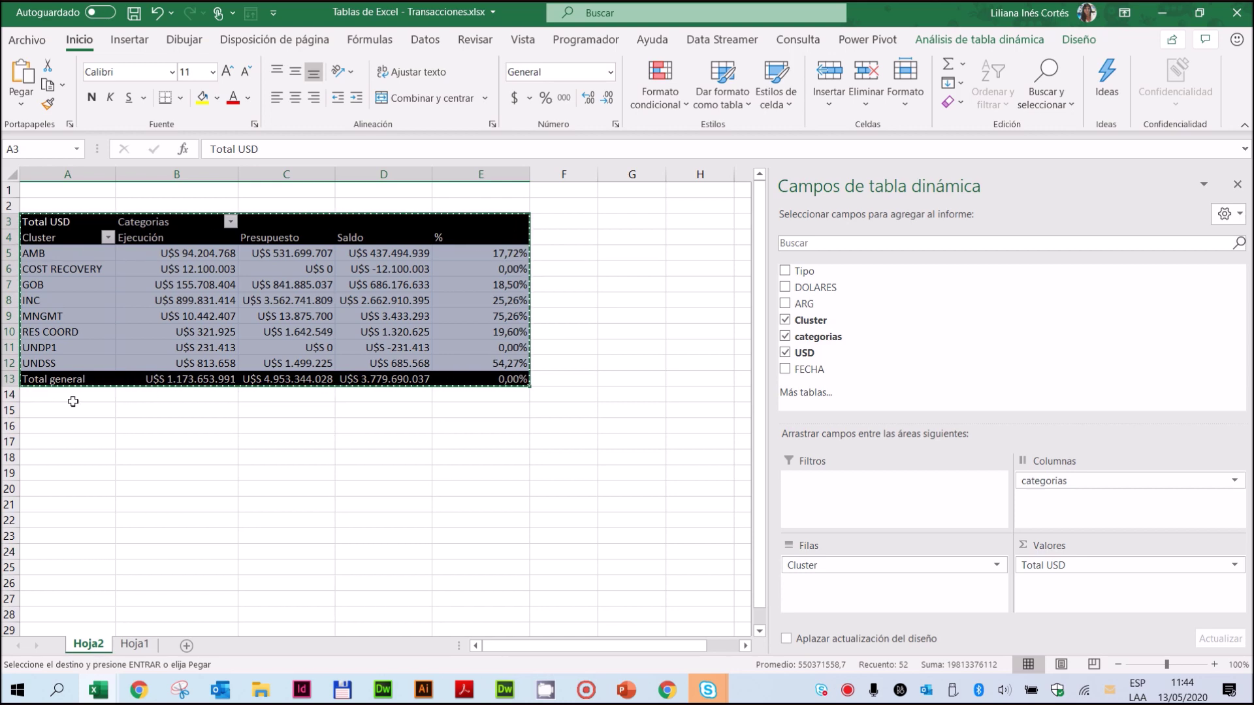
{"action": "left_click", "coordinate": [632, 222]}
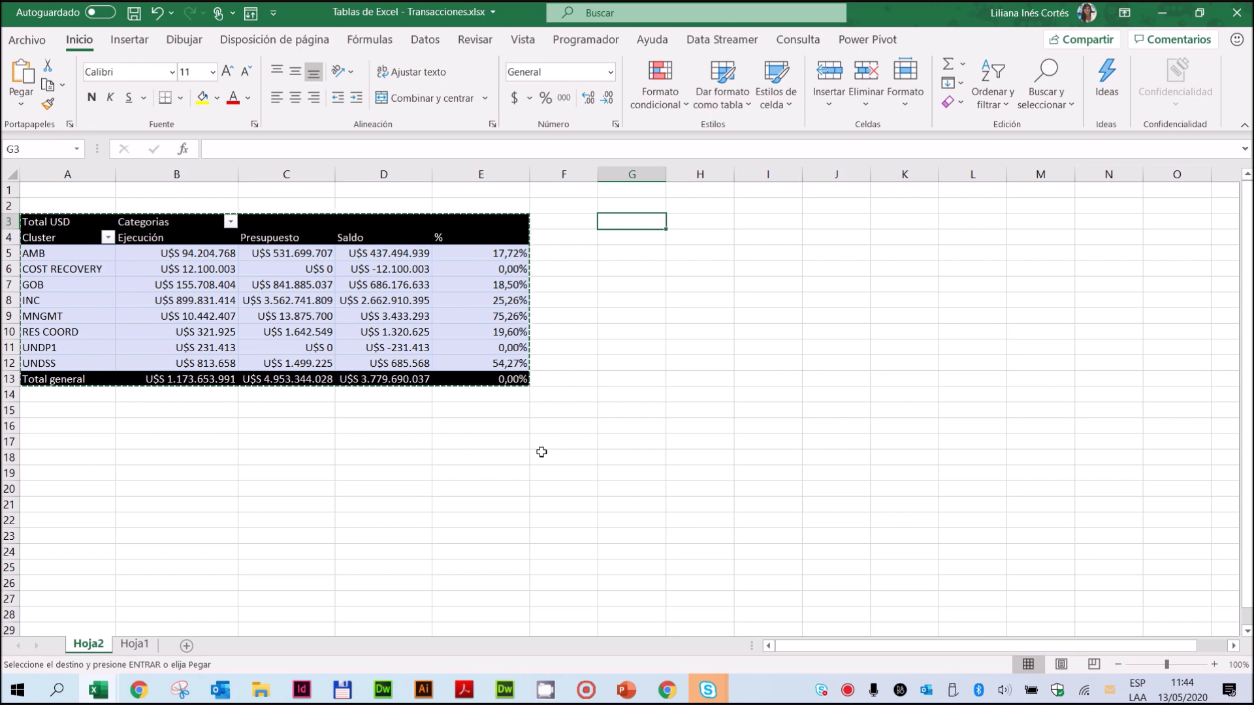
{"action": "key", "text": "ctrl+v"}
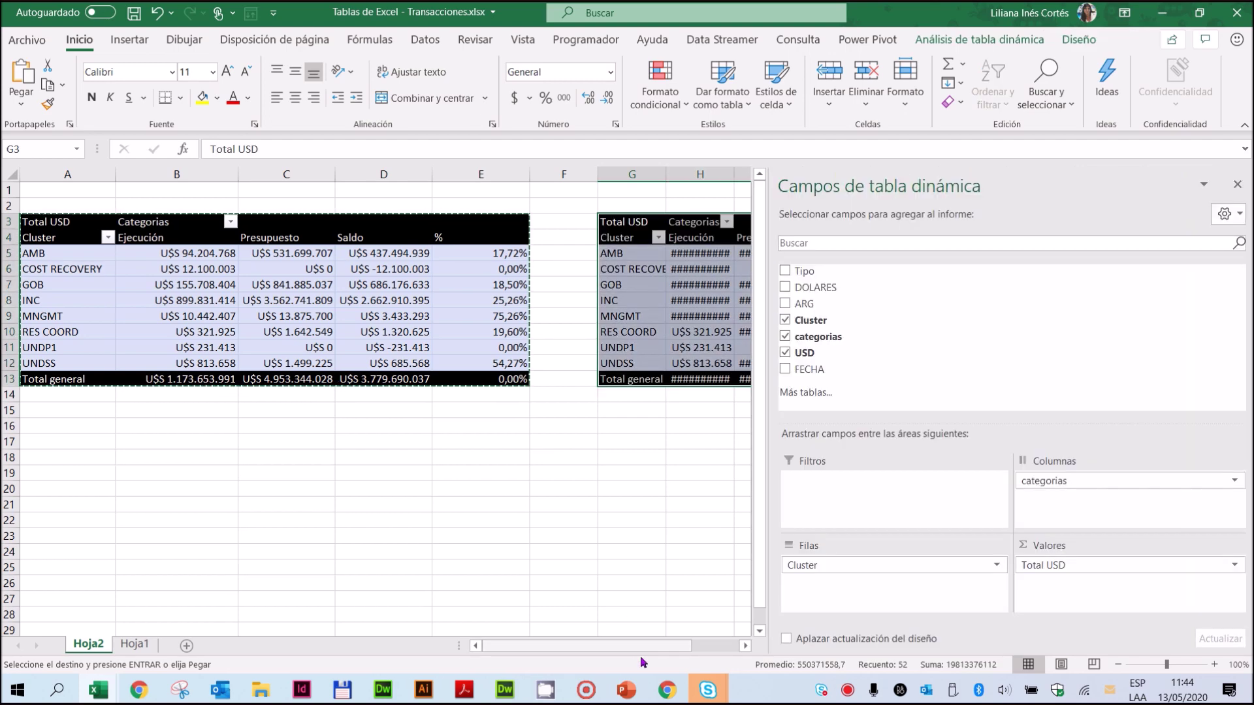
{"action": "left_click", "coordinate": [742, 646]}
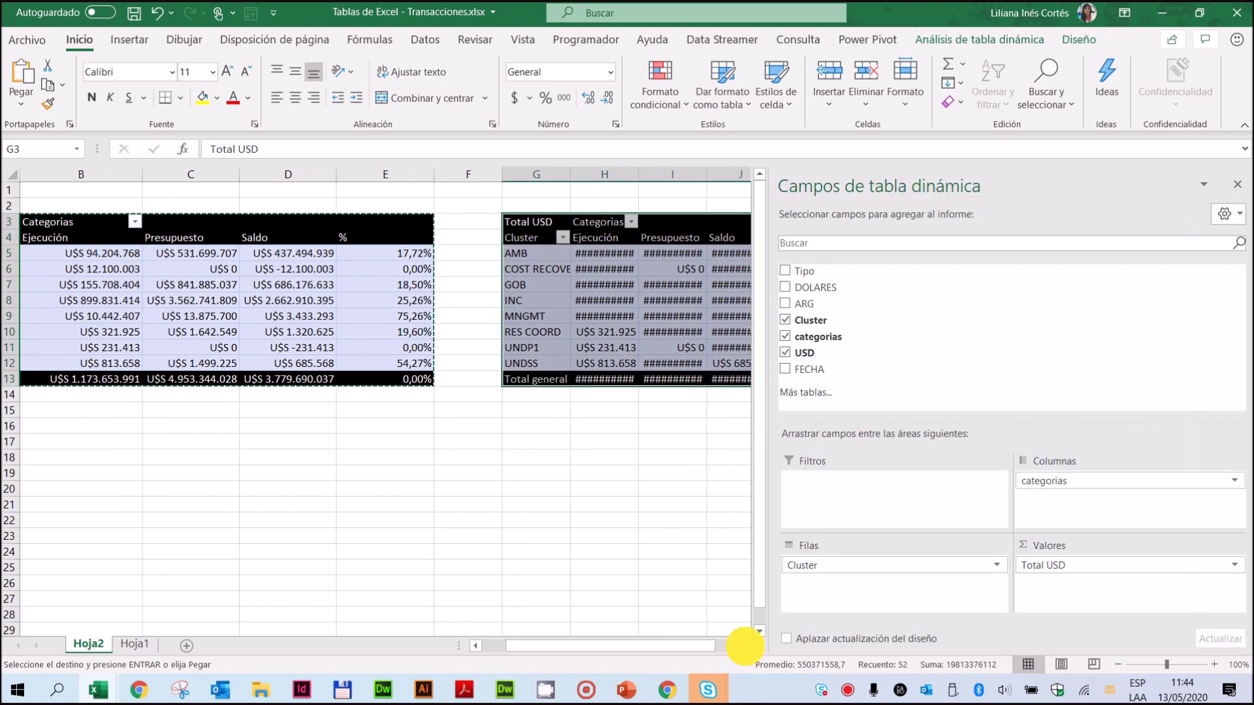
{"action": "left_click", "coordinate": [742, 647]}
{"action": "left_click", "coordinate": [742, 647]}
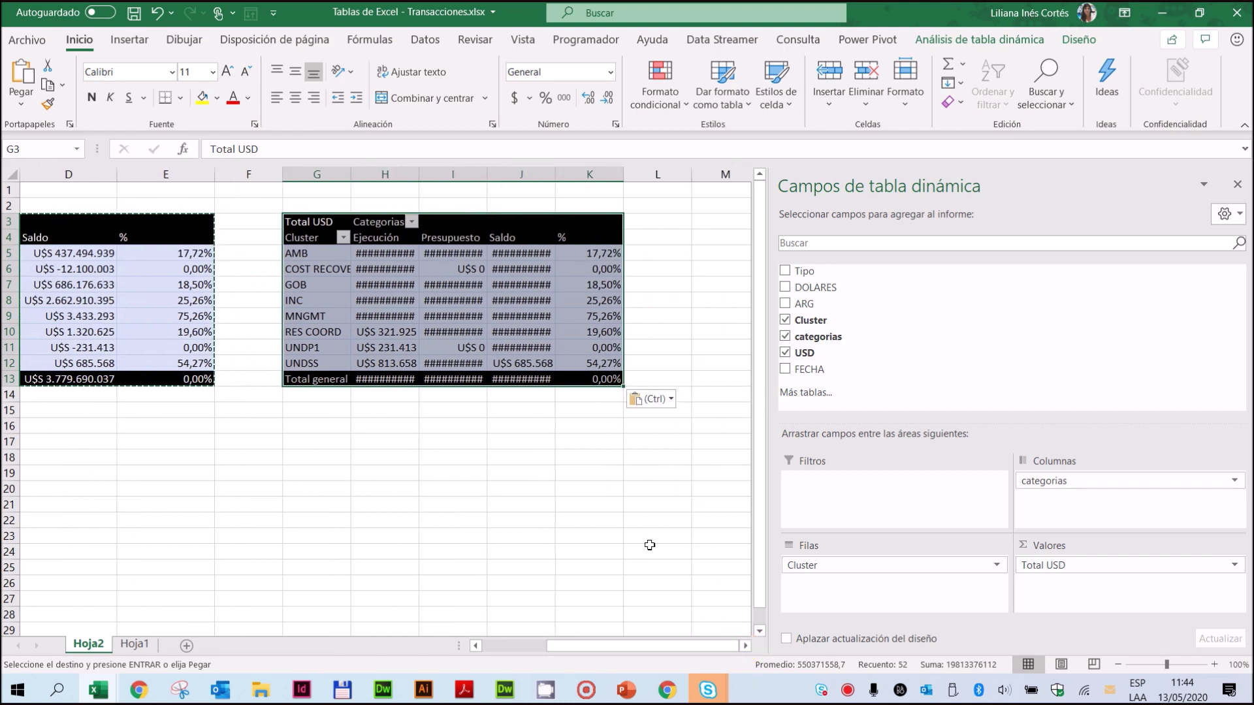
Filter the duplicate PivotTable's Categorias field to exclude Saldo and %, keeping only Ejecución and Presupuesto
{"action": "left_click", "coordinate": [586, 239]}
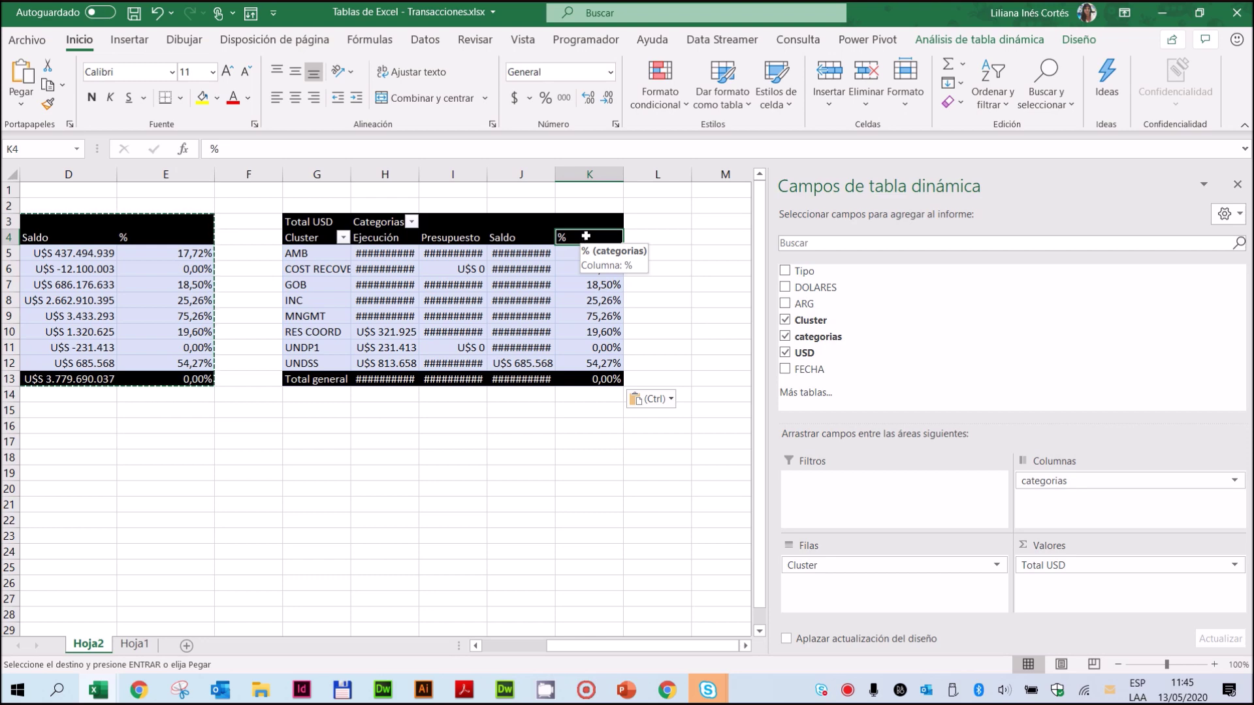
{"action": "right_click", "coordinate": [587, 239]}
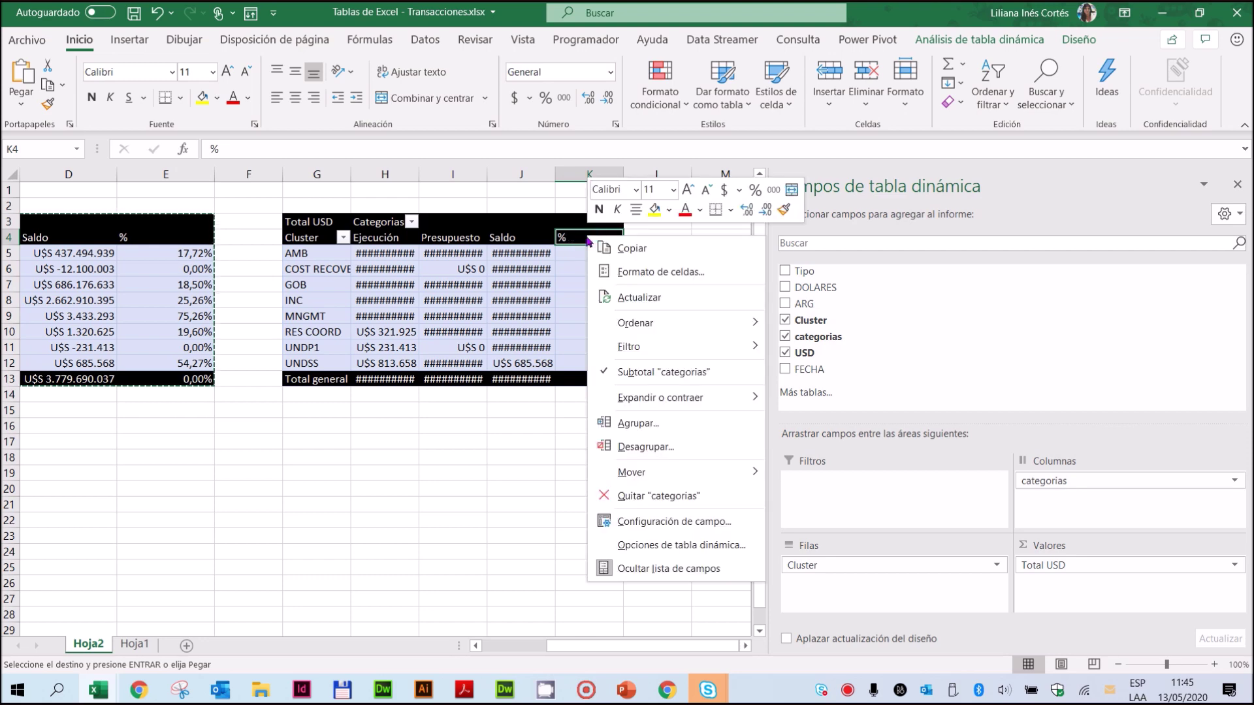
{"action": "left_click", "coordinate": [526, 237]}
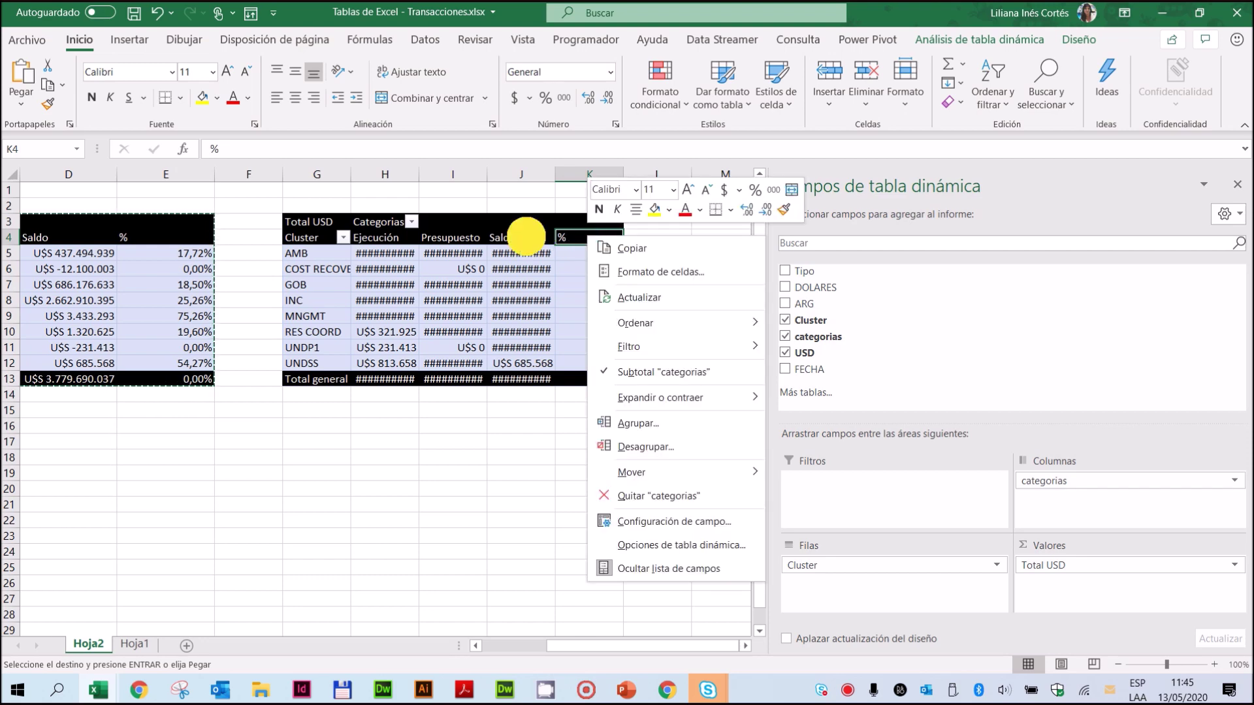
{"action": "left_click", "coordinate": [412, 222]}
{"action": "left_click", "coordinate": [243, 455]}
{"action": "left_click", "coordinate": [244, 440]}
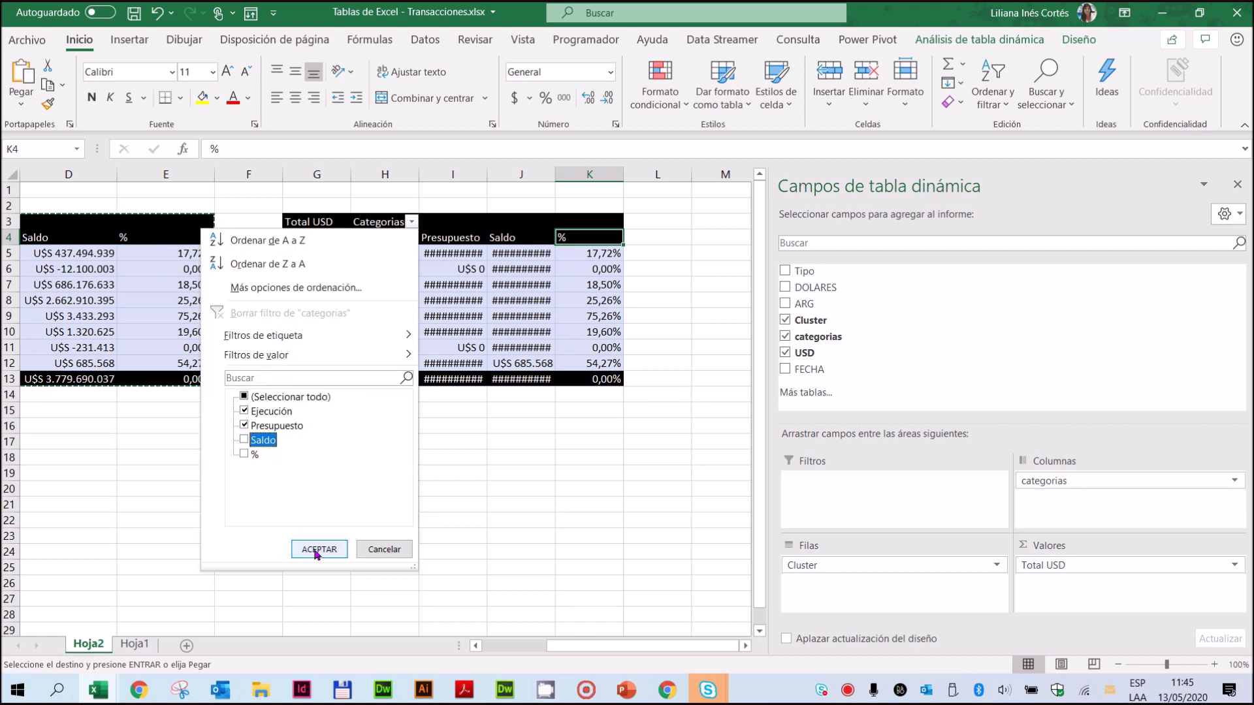
{"action": "left_click", "coordinate": [320, 550]}
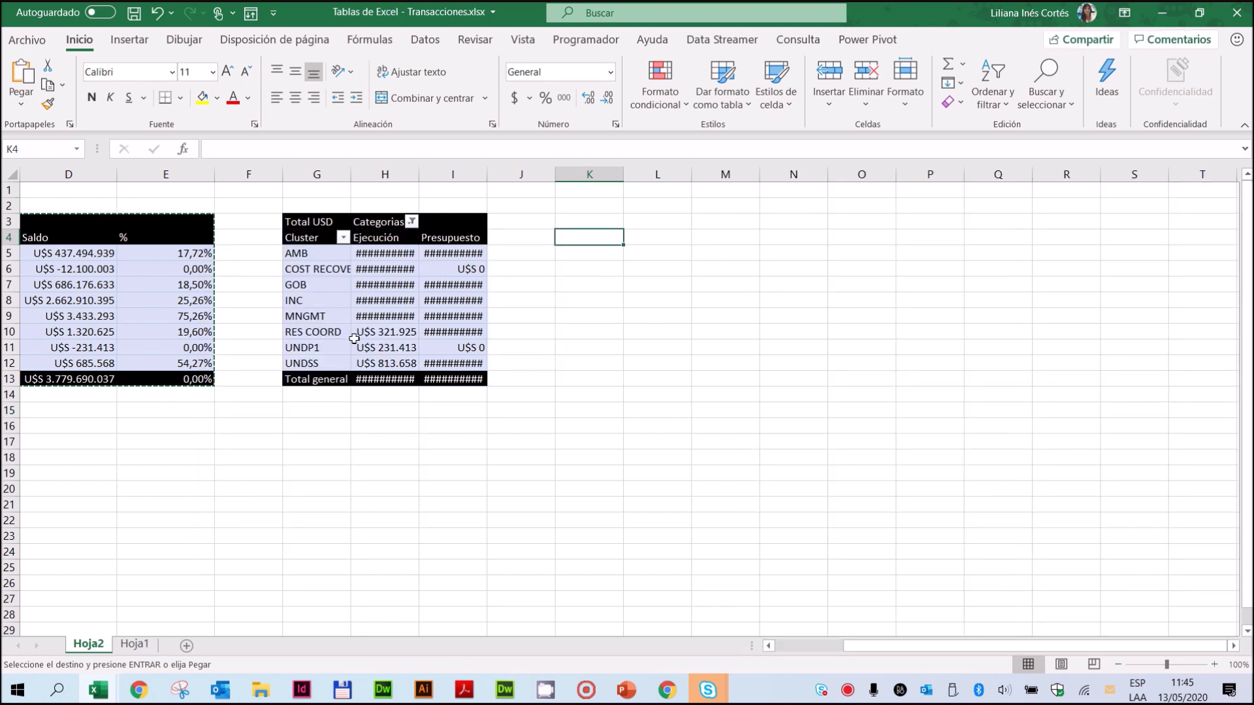
Adjust the widths of columns H and I to fit the duplicate PivotTable's USD amounts
{"action": "left_click", "coordinate": [357, 337]}
{"action": "left_click_drag", "start_coordinate": [418, 174], "coordinate": [572, 174]}
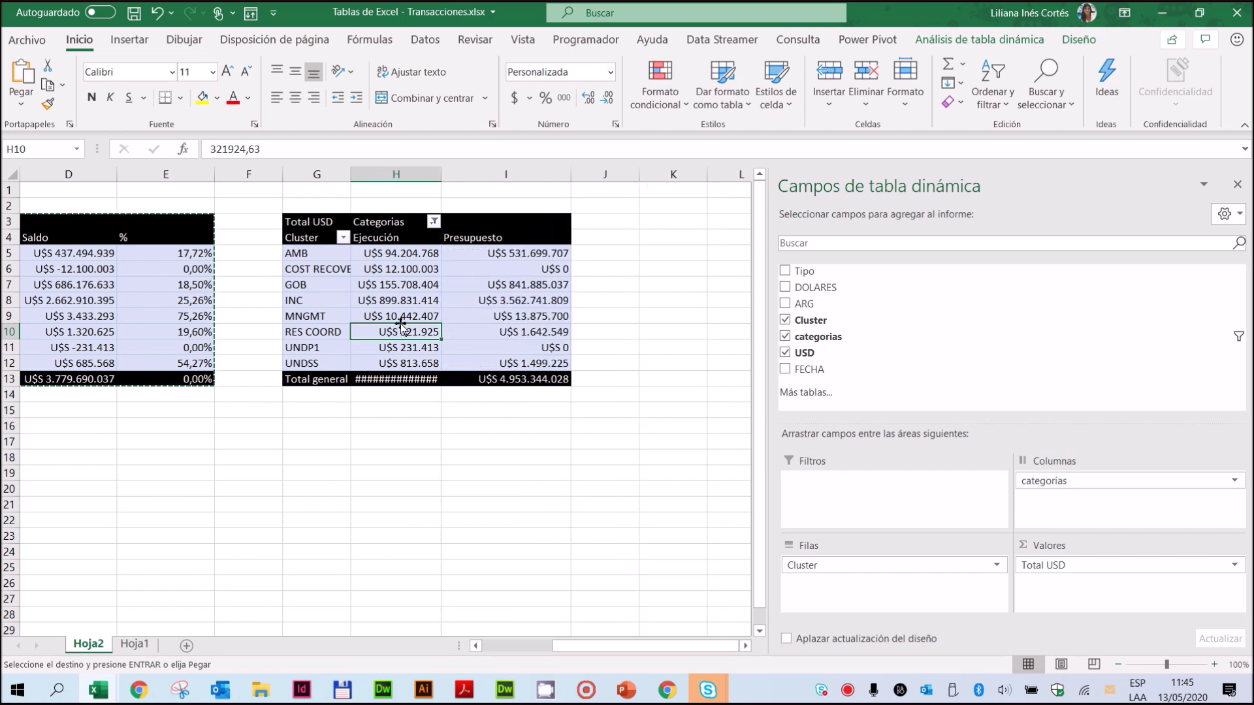
{"action": "left_click_drag", "start_coordinate": [441, 174], "coordinate": [441, 174]}
{"action": "left_click_drag", "start_coordinate": [569, 174], "coordinate": [553, 173]}
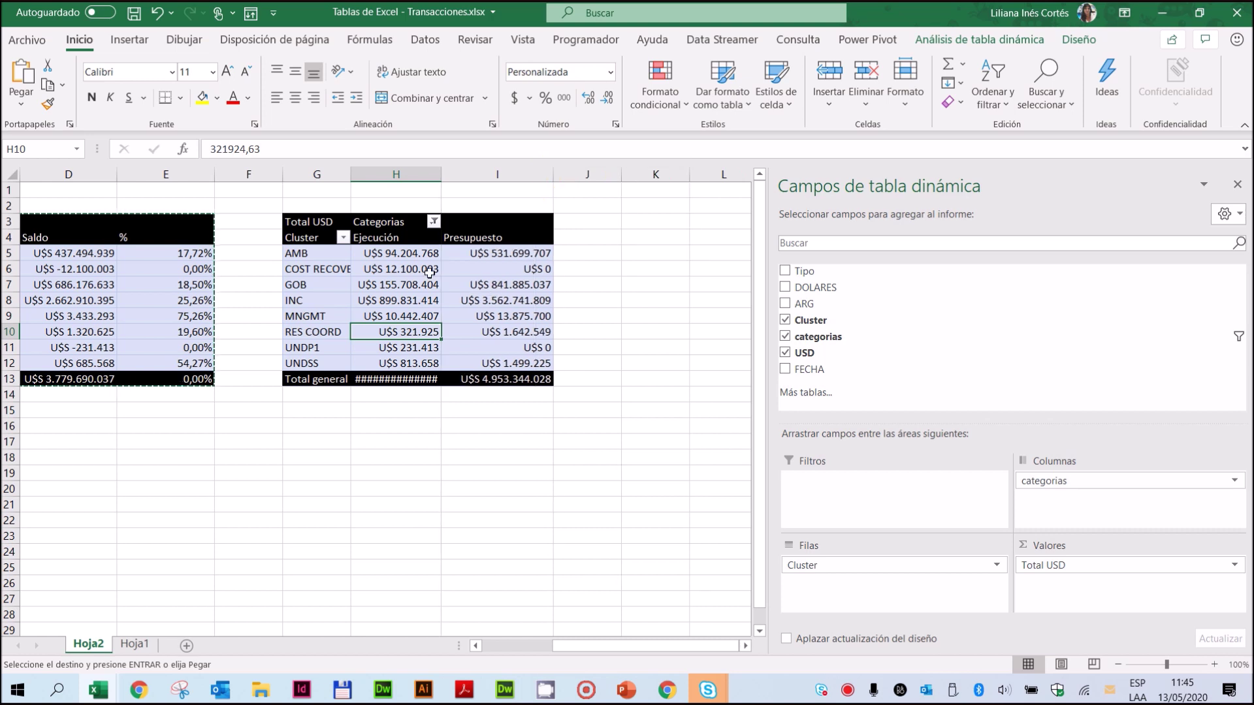
Insert a stacked column (Columnas apiladas) PivotChart based on the duplicate PivotTable at G3
{"action": "left_click", "coordinate": [318, 268]}
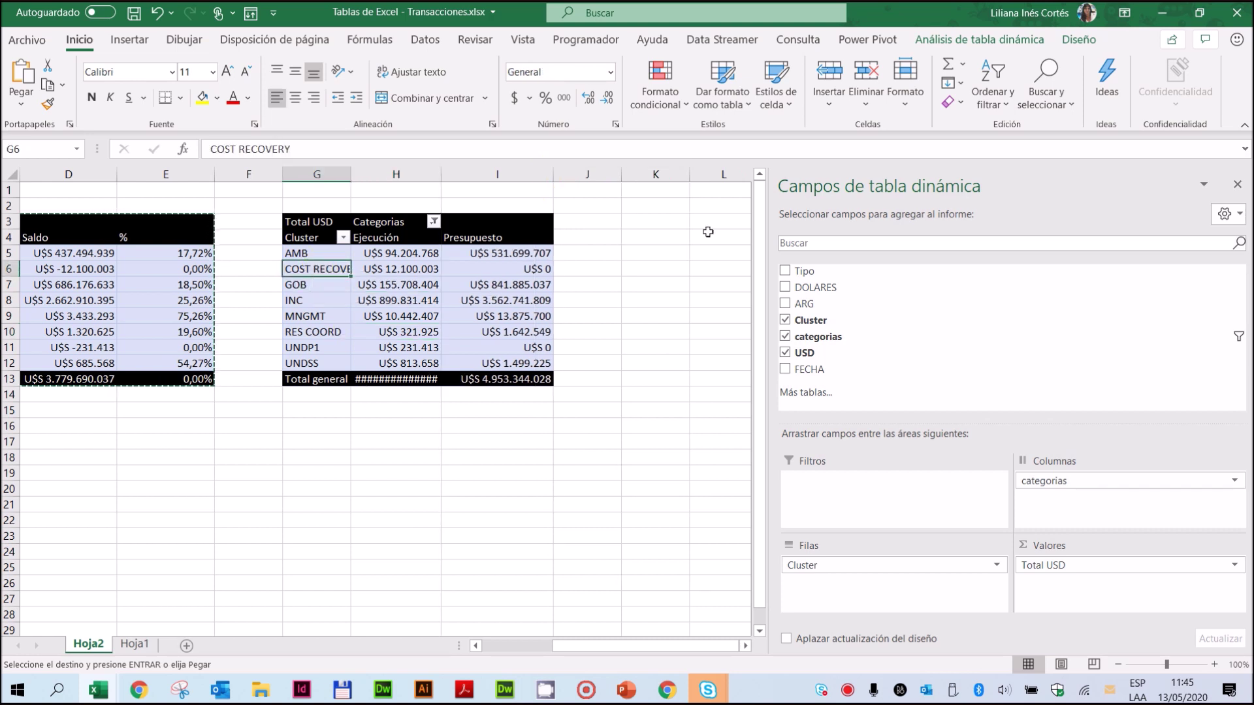
{"action": "left_click", "coordinate": [958, 41]}
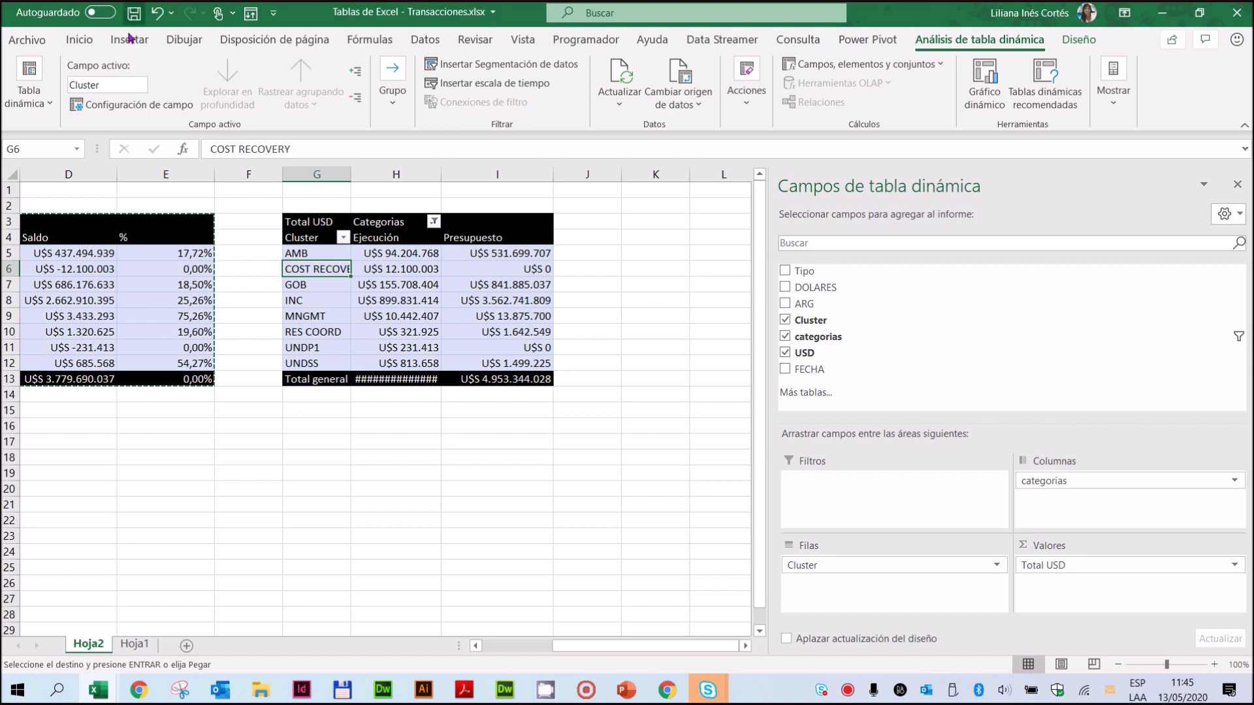
{"action": "left_click", "coordinate": [128, 42]}
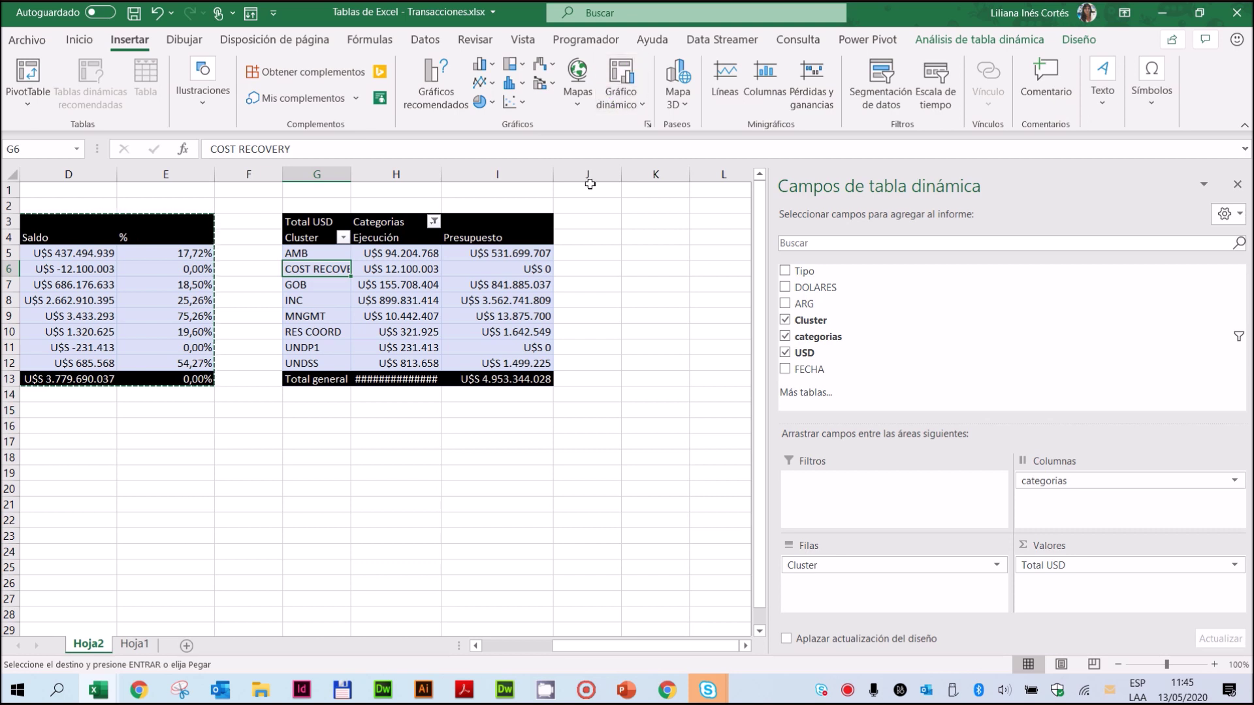
{"action": "mouse_move", "coordinate": [402, 316]}
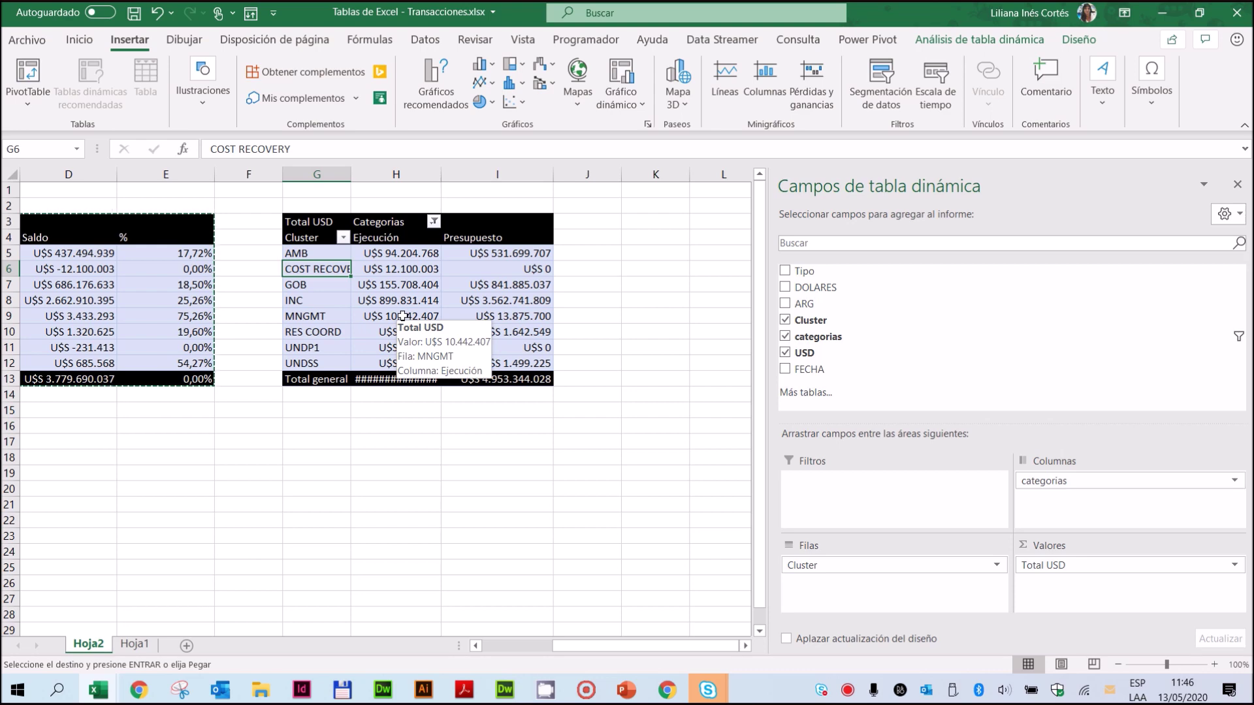
{"action": "left_click_drag", "start_coordinate": [581, 645], "coordinate": [494, 618]}
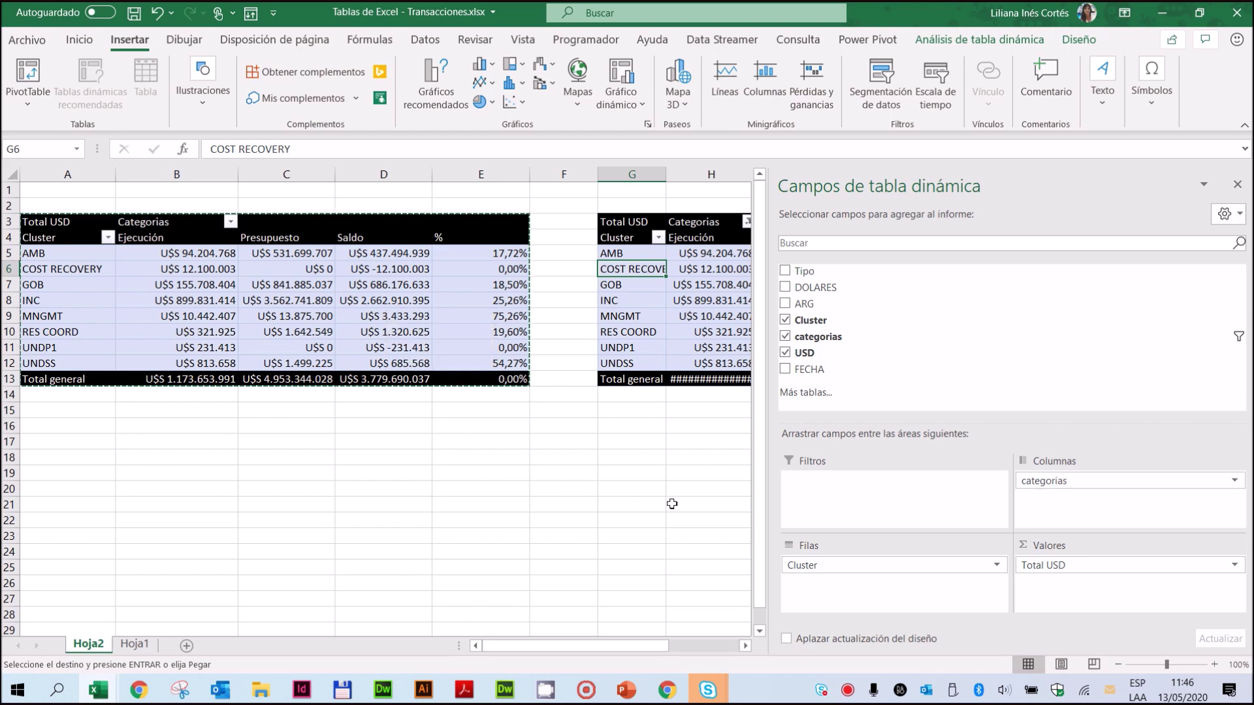
{"action": "left_click_drag", "start_coordinate": [635, 644], "coordinate": [704, 644]}
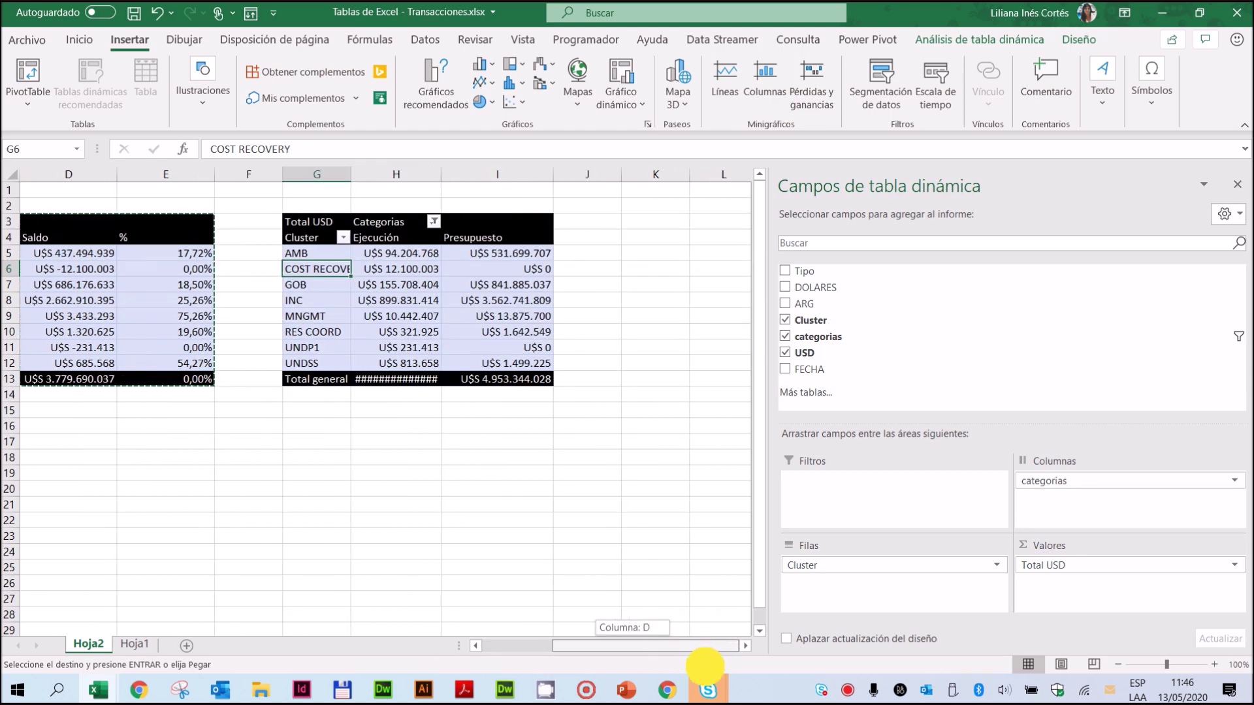
{"action": "left_click", "coordinate": [405, 299]}
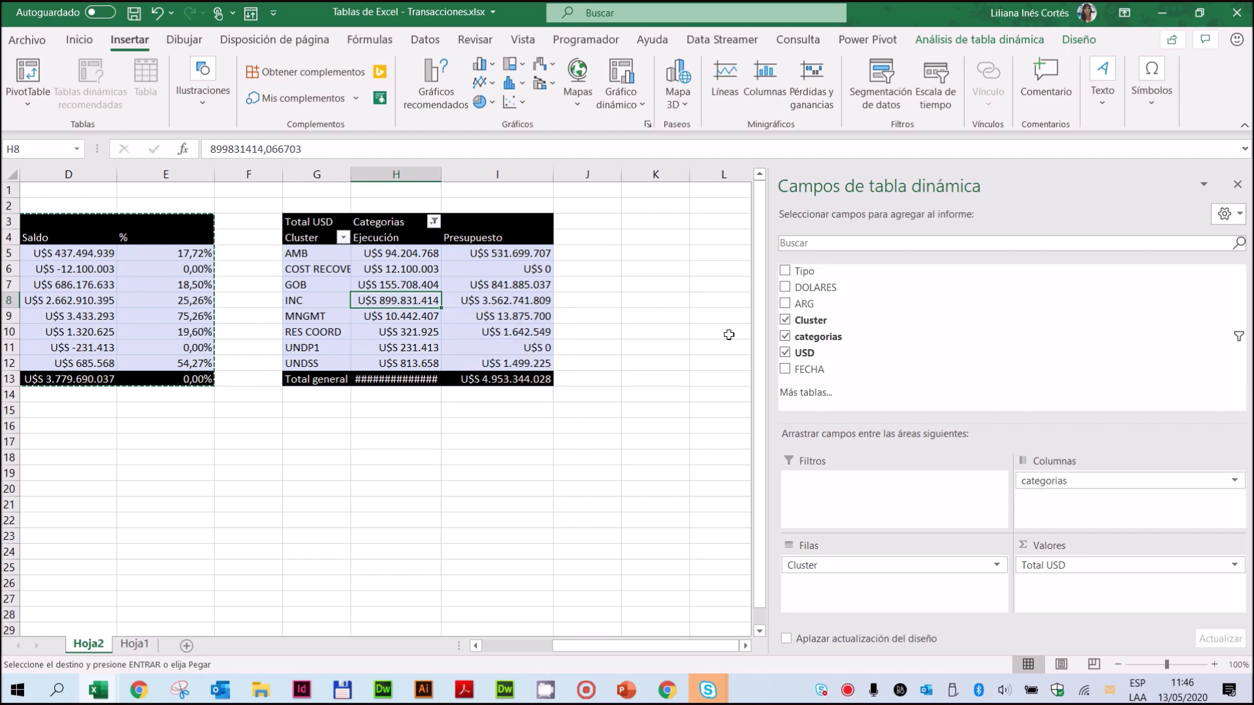
{"action": "left_click", "coordinate": [624, 103]}
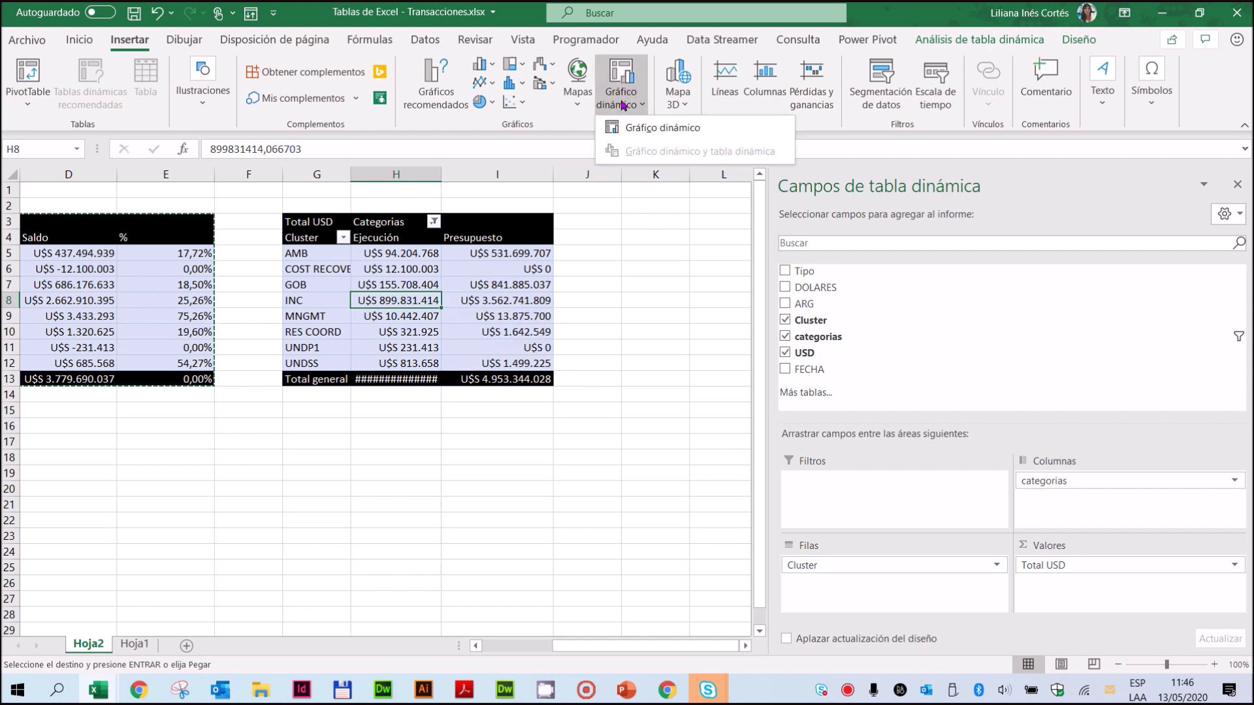
{"action": "left_click", "coordinate": [630, 130]}
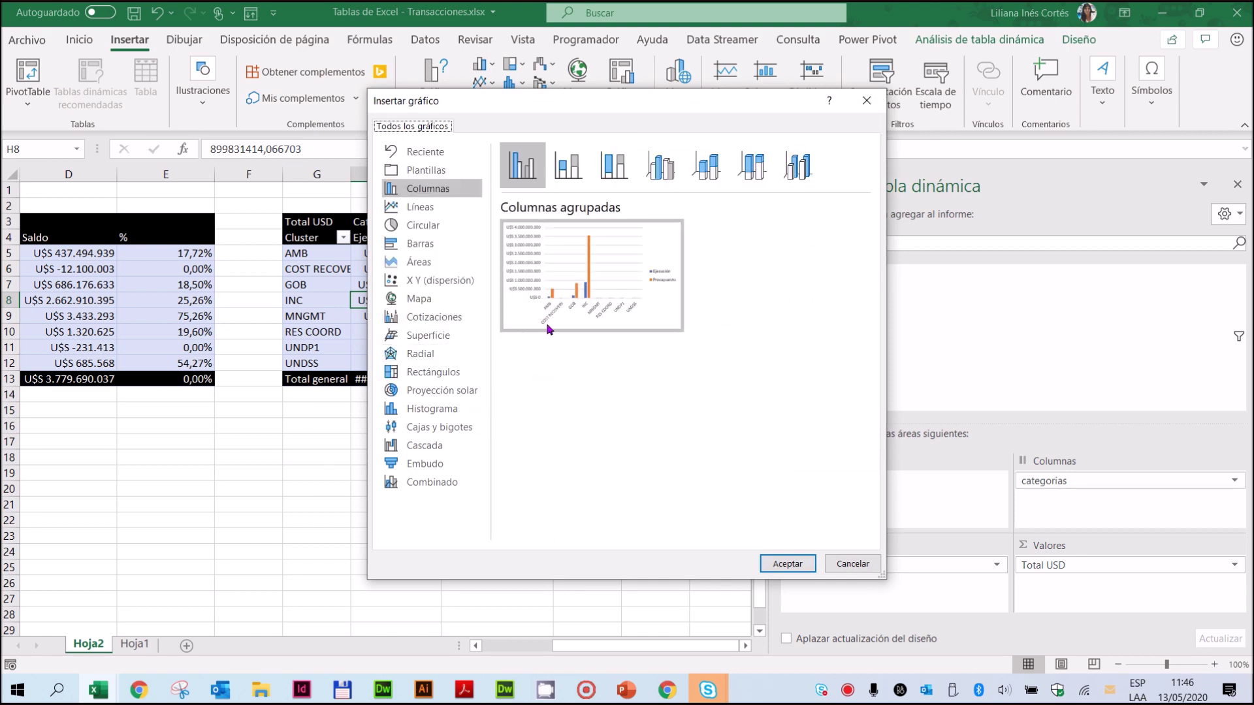
{"action": "left_click", "coordinate": [526, 179]}
{"action": "left_click", "coordinate": [567, 178]}
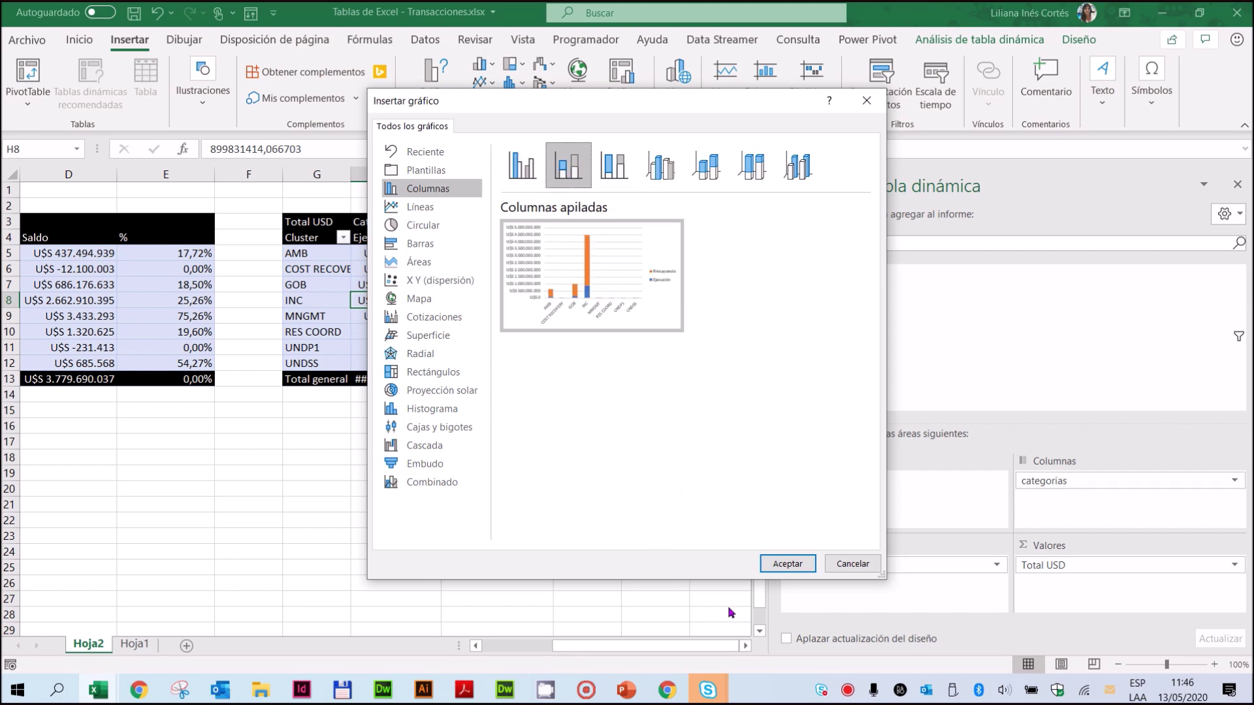
{"action": "left_click", "coordinate": [786, 563]}
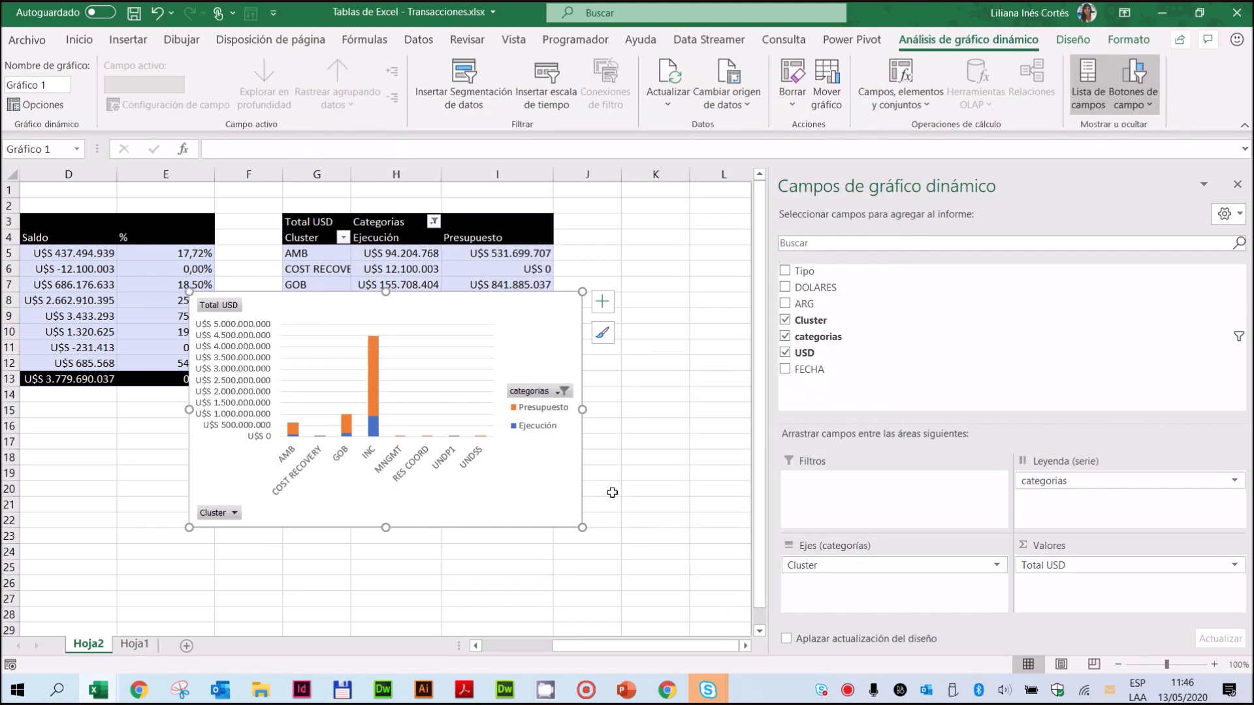
Shift the stacked column PivotChart lower on the sheet and delete it
{"action": "left_click_drag", "start_coordinate": [549, 520], "coordinate": [591, 546]}
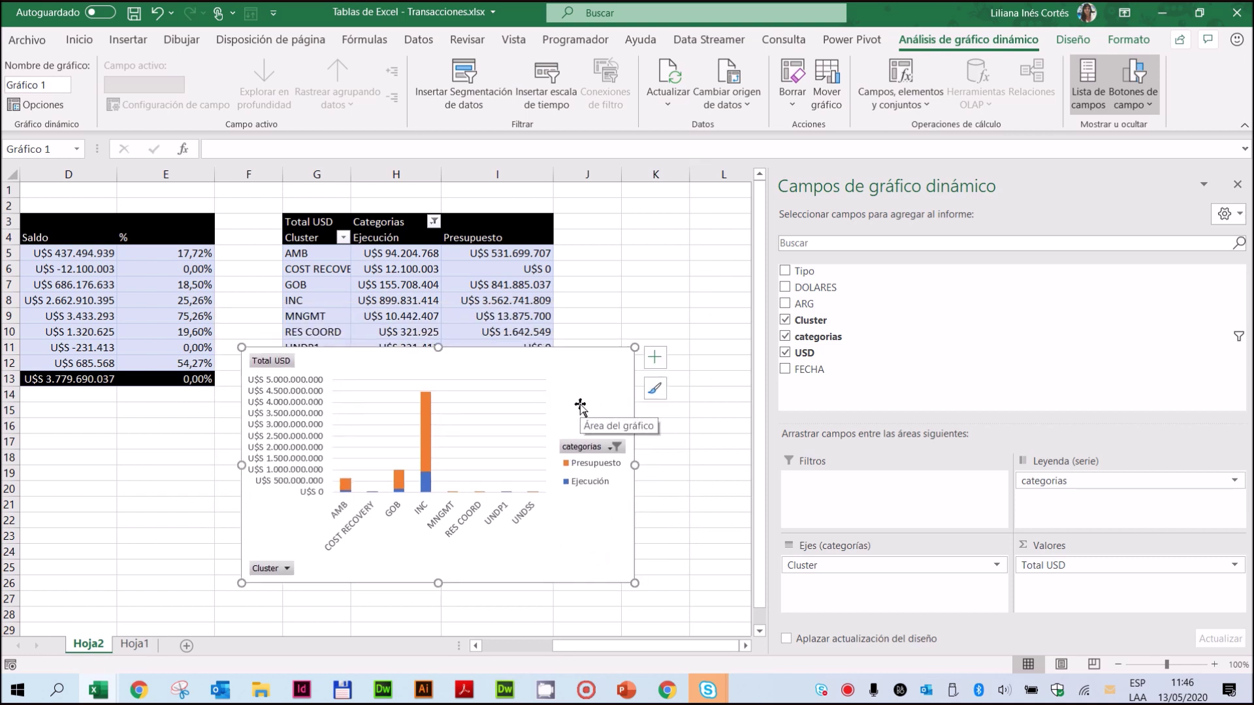
{"action": "key", "text": "Delete"}
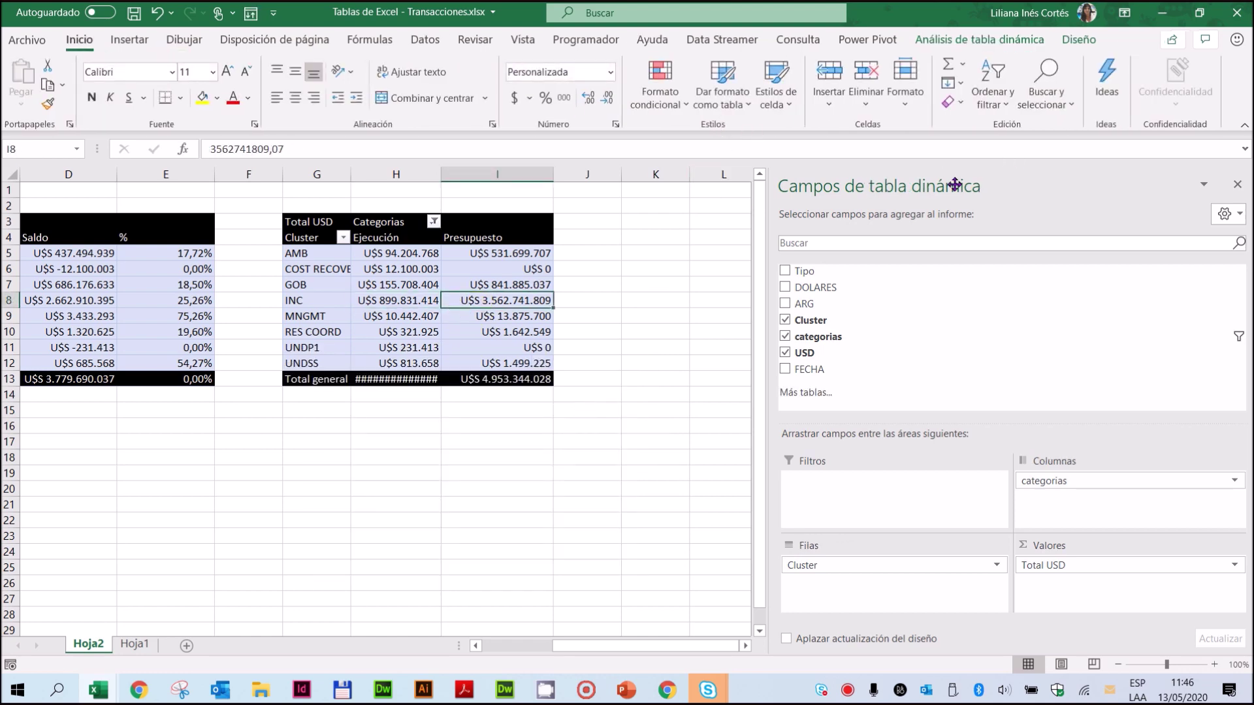
Insert a clustered column (Columnas agrupadas) PivotChart based on the duplicate PivotTable
{"action": "left_click", "coordinate": [967, 42]}
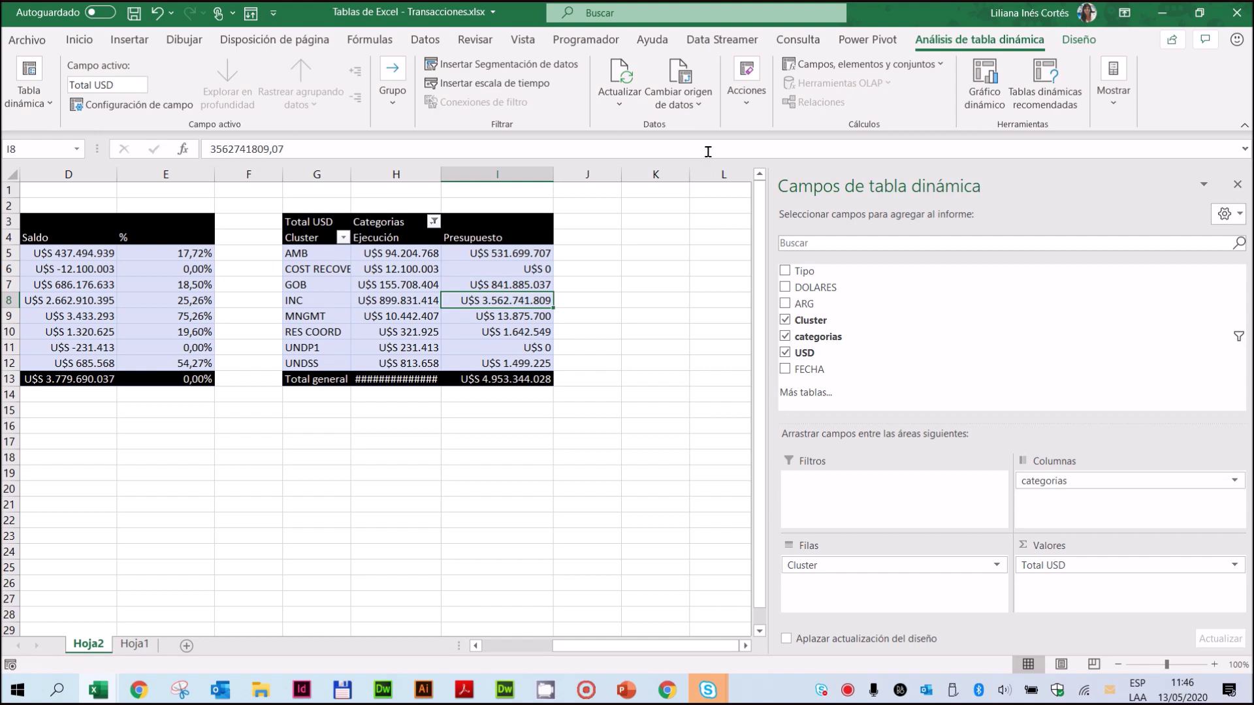
{"action": "left_click", "coordinate": [980, 99]}
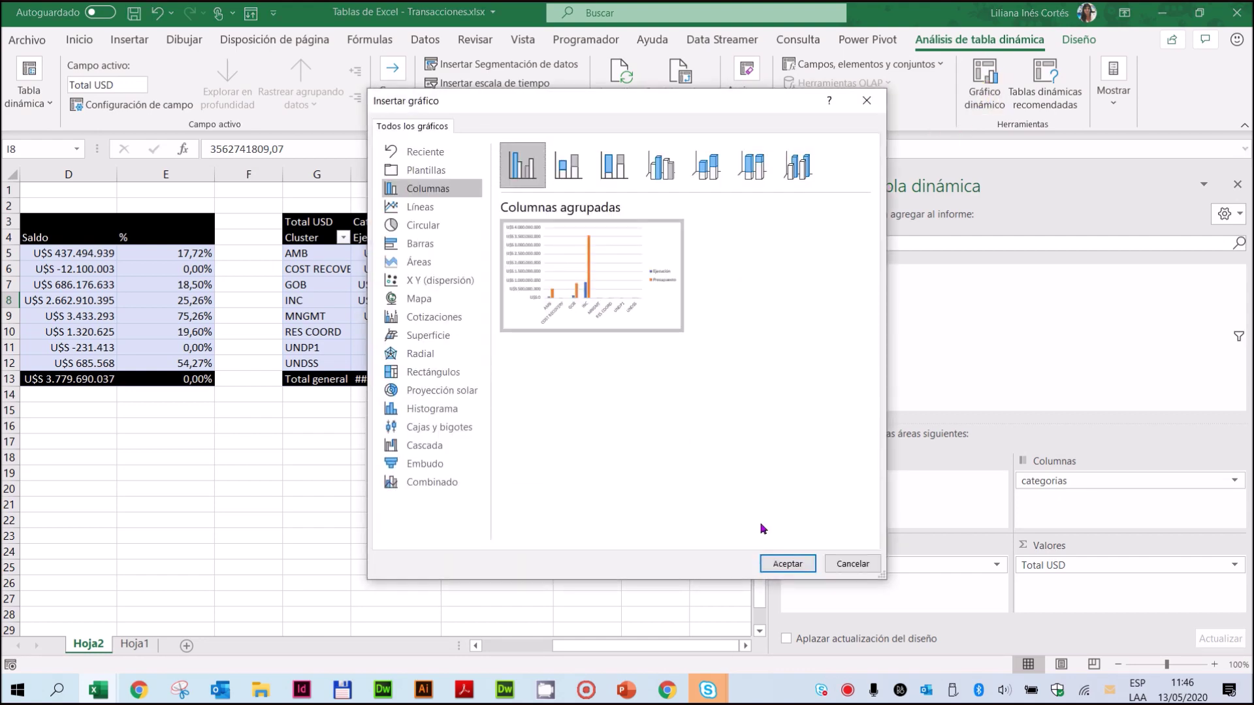
{"action": "left_click", "coordinate": [784, 564]}
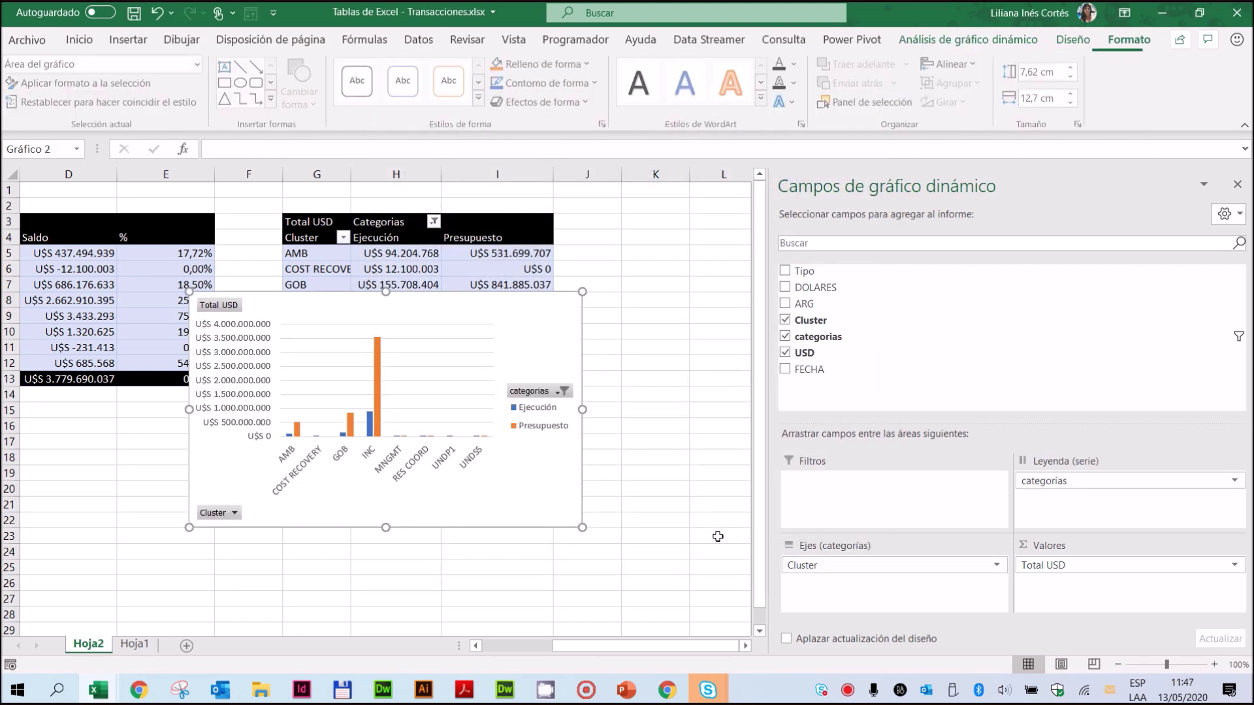
Reposition the clustered column PivotChart so it covers the duplicate PivotTable, spanning about rows 2 to 16
{"action": "left_click", "coordinate": [538, 464]}
{"action": "left_click_drag", "start_coordinate": [537, 464], "coordinate": [612, 362]}
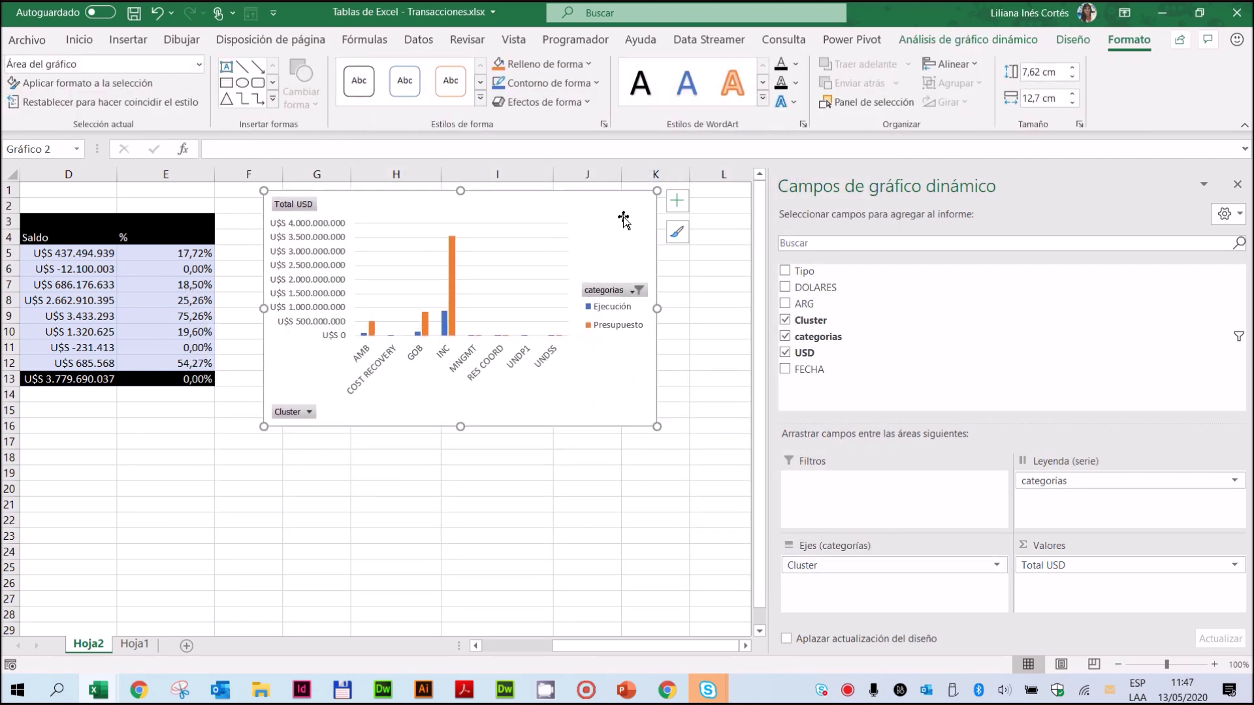
{"action": "left_click_drag", "start_coordinate": [633, 276], "coordinate": [634, 429]}
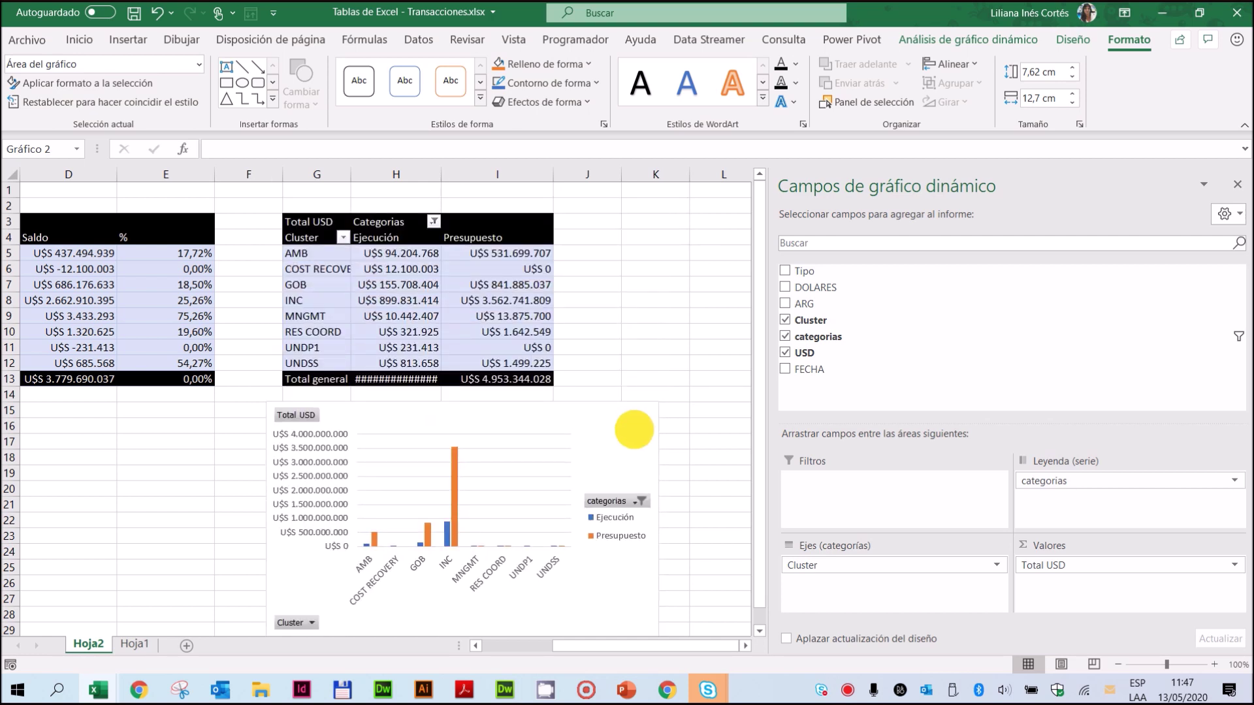
{"action": "left_click_drag", "start_coordinate": [635, 429], "coordinate": [634, 206]}
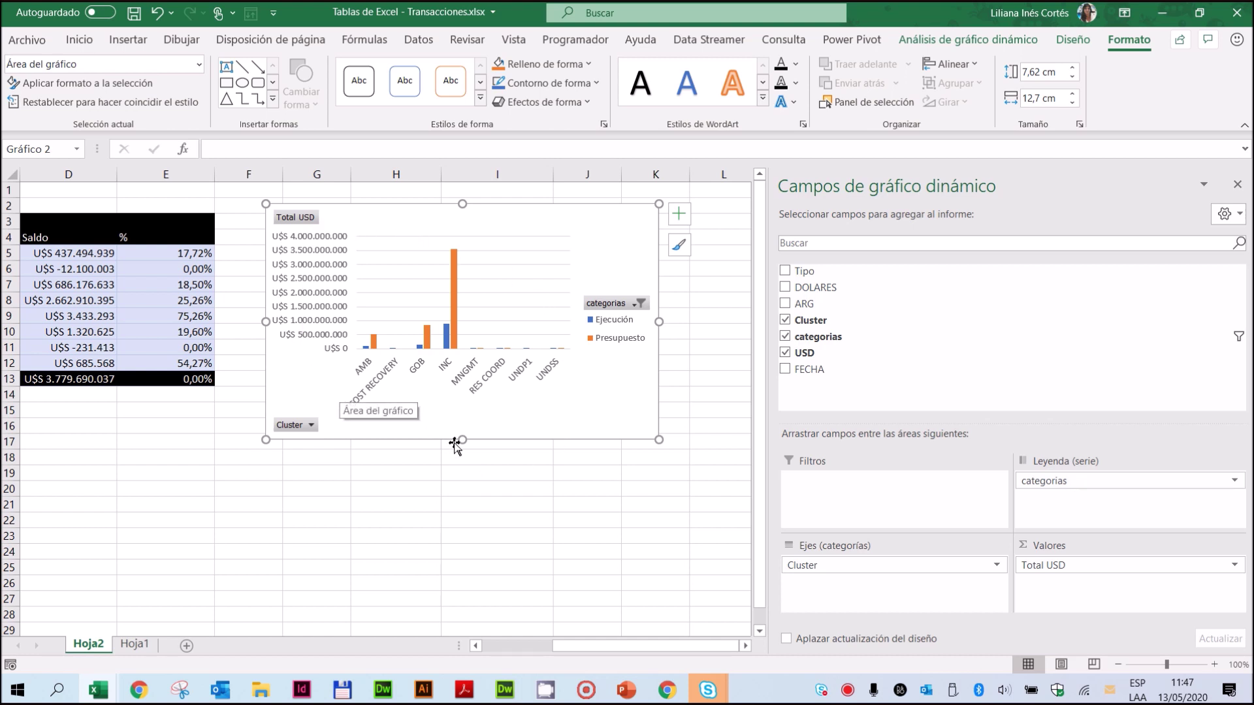
{"action": "mouse_move", "coordinate": [549, 420]}
{"action": "left_mouse_down"}
{"action": "mouse_move", "coordinate": [602, 549]}
{"action": "mouse_move", "coordinate": [609, 608]}
{"action": "mouse_move", "coordinate": [574, 428]}
{"action": "mouse_move", "coordinate": [545, 427]}
{"action": "left_mouse_up"}
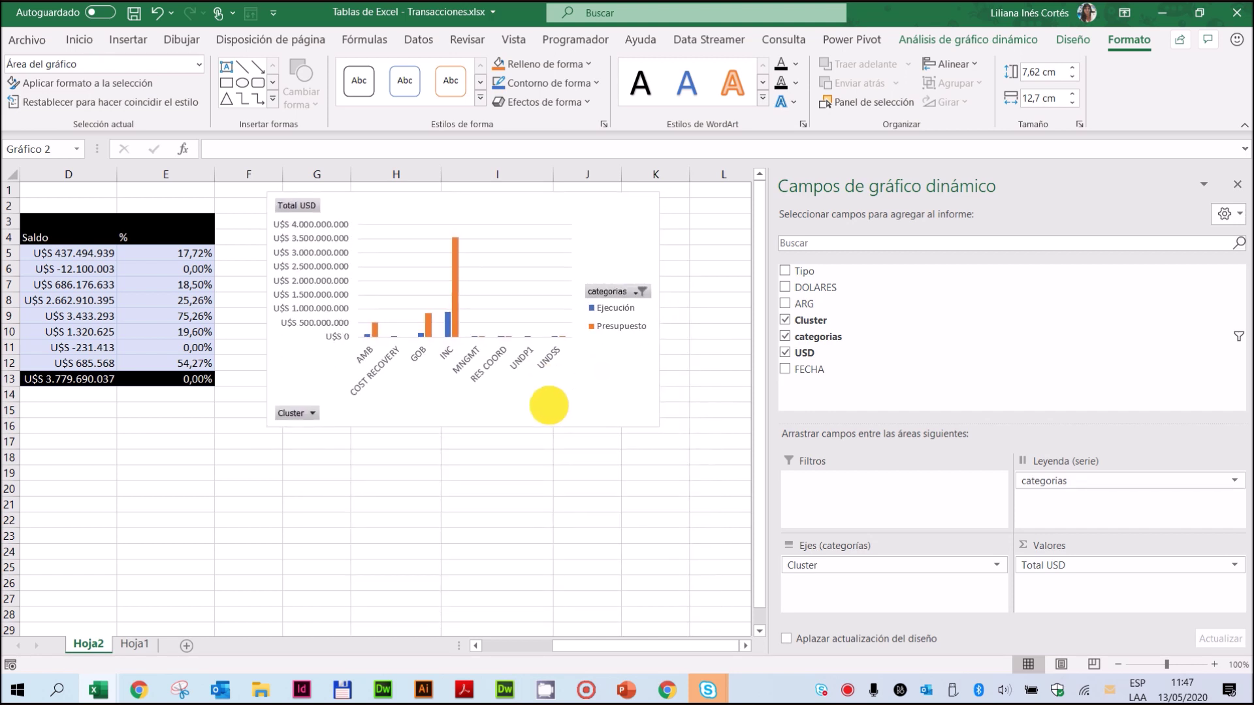
{"action": "left_click", "coordinate": [548, 405]}
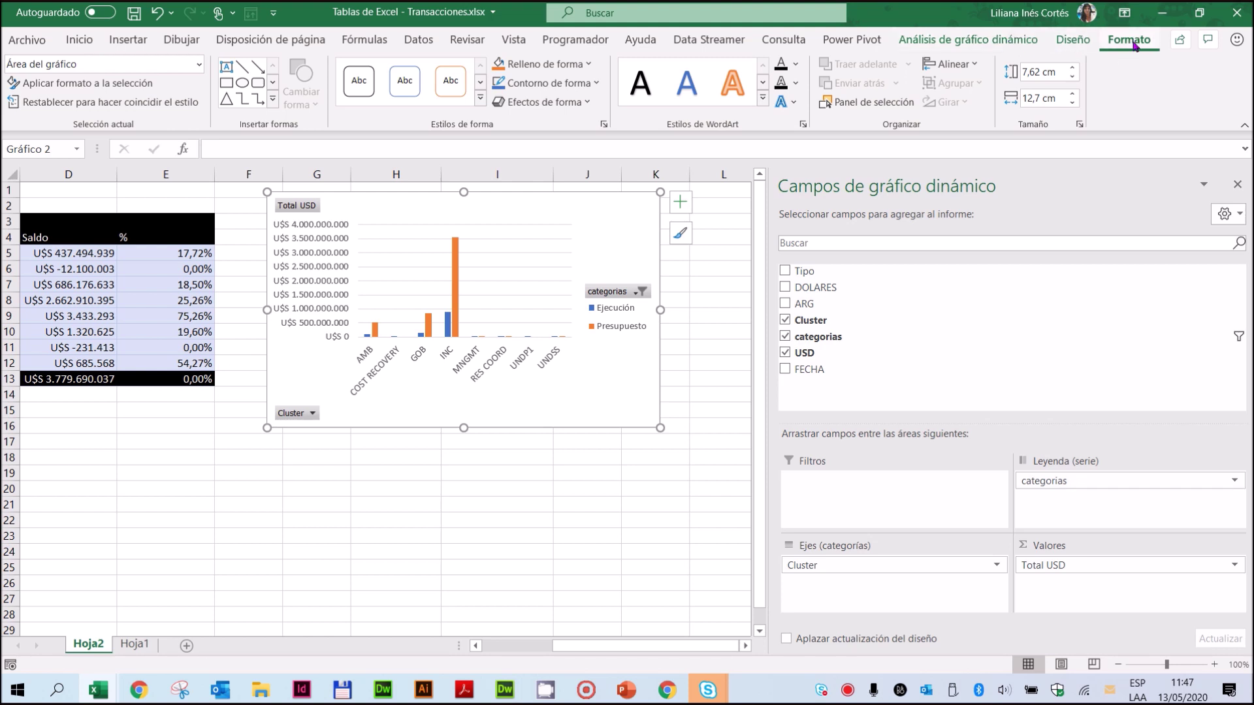
Apply the dark chart style Estilo 8 to the PivotChart and hide all of its field buttons
{"action": "left_click", "coordinate": [1076, 43]}
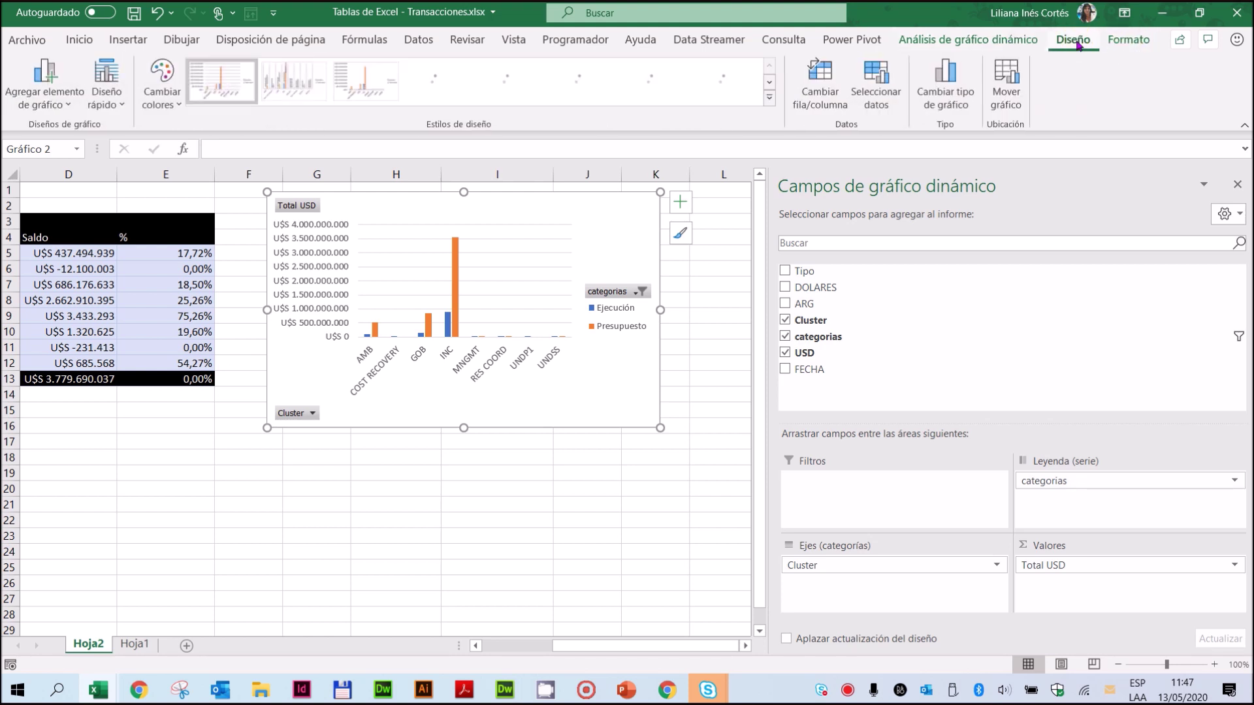
{"action": "left_click", "coordinate": [1008, 43]}
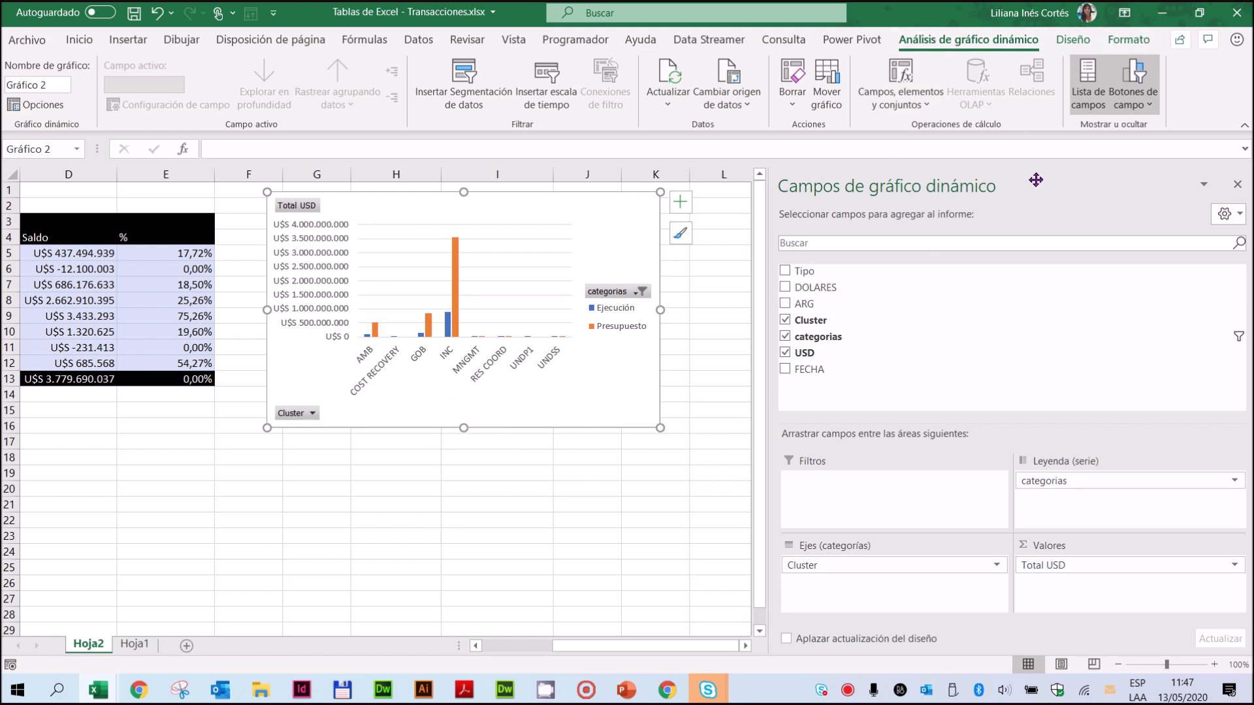
{"action": "left_click", "coordinate": [1074, 40]}
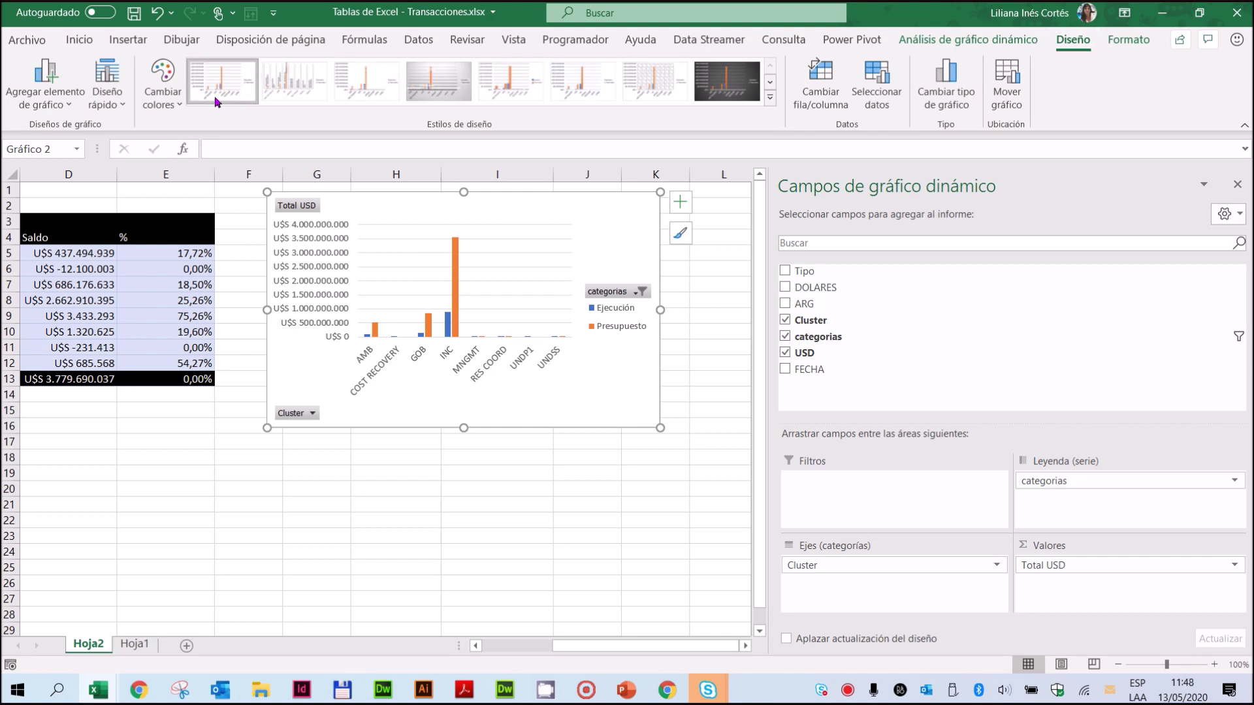
{"action": "left_click", "coordinate": [772, 100]}
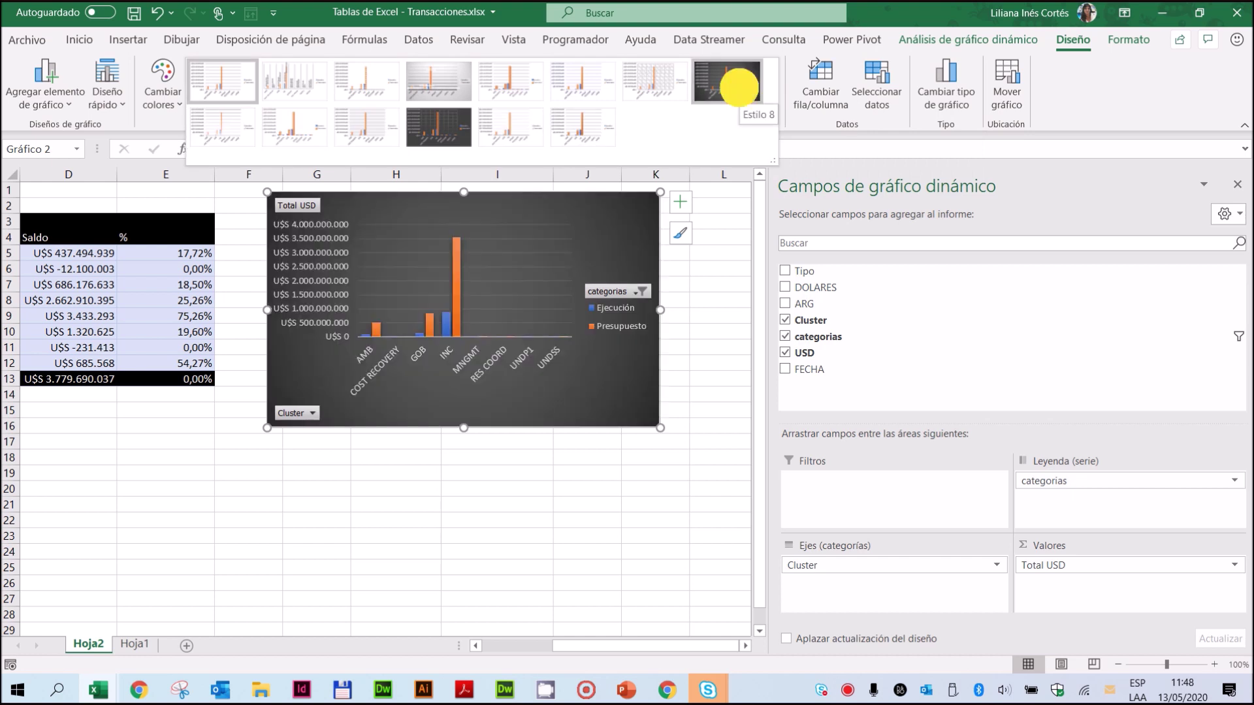
{"action": "left_click", "coordinate": [740, 93]}
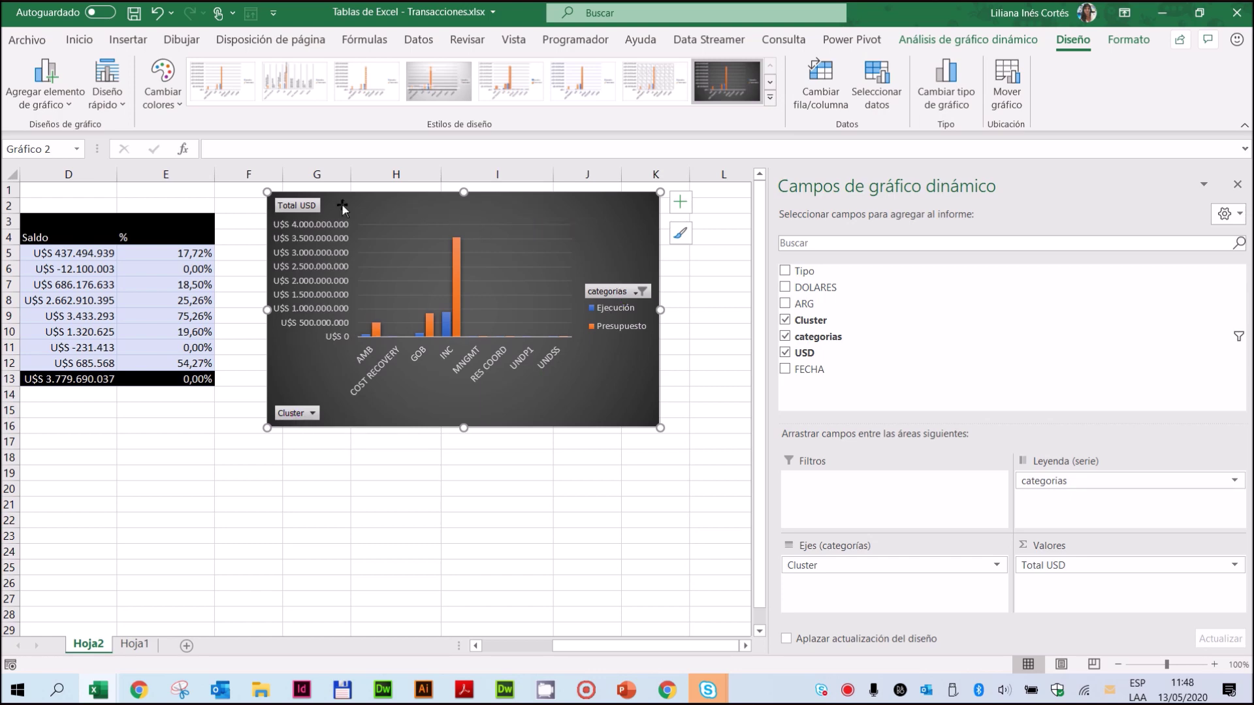
{"action": "right_click", "coordinate": [292, 417]}
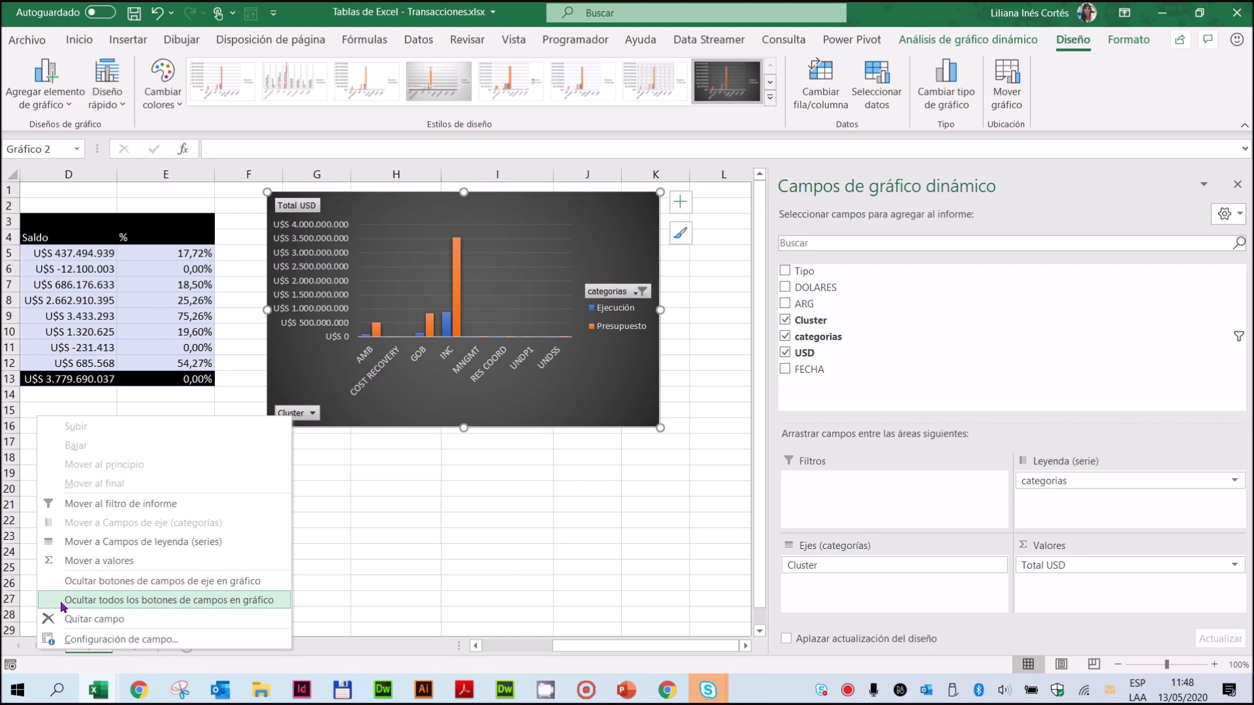
{"action": "left_click", "coordinate": [258, 601]}
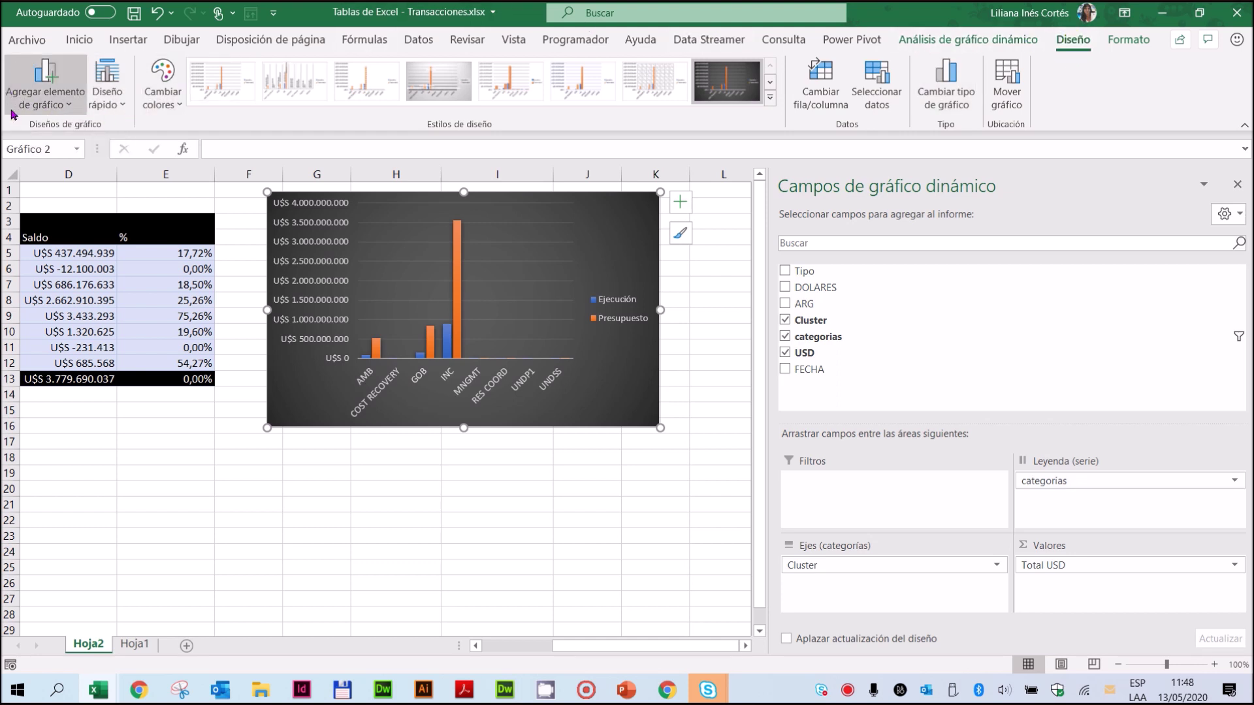
Delete the vertical value axis from the PivotChart
{"action": "left_click", "coordinate": [73, 106]}
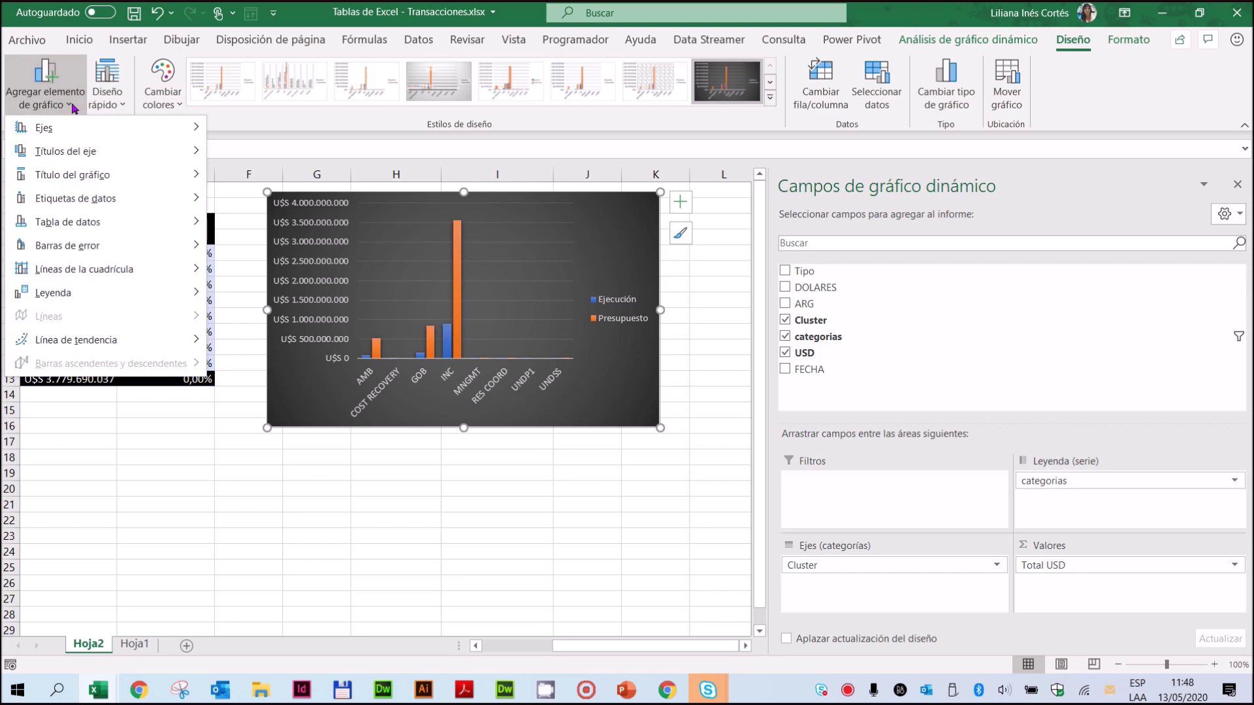
{"action": "mouse_move", "coordinate": [52, 128]}
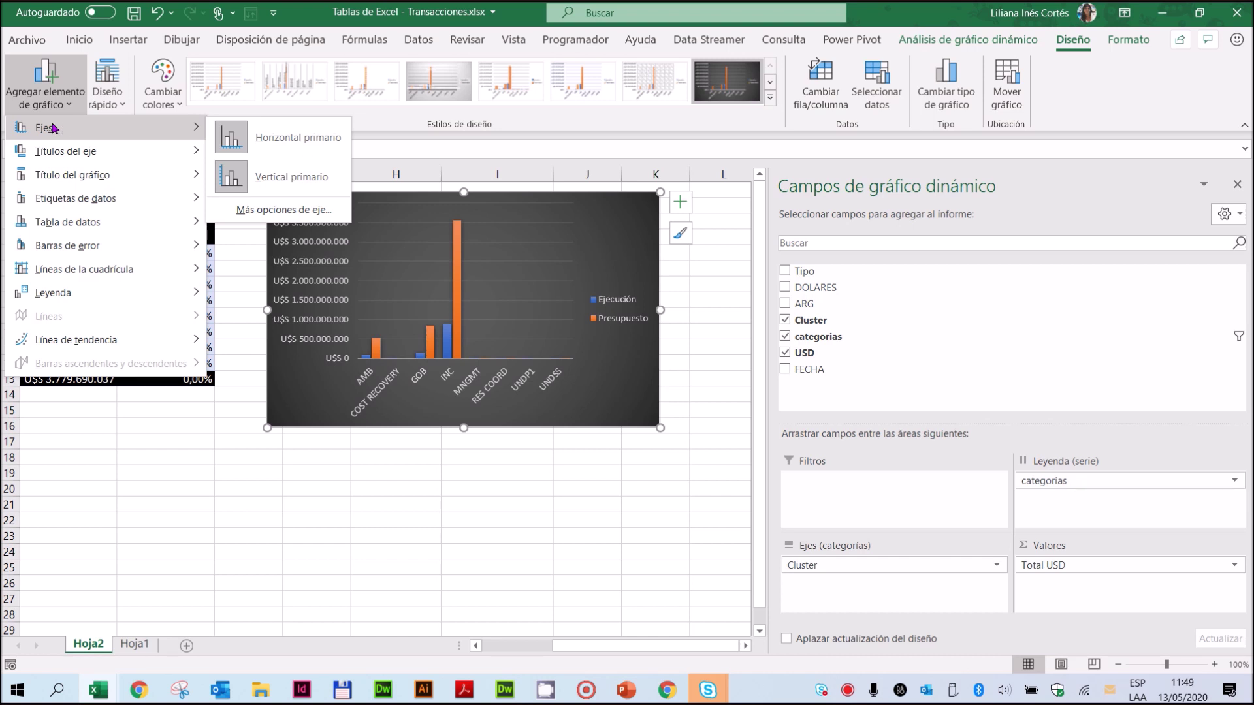
{"action": "left_click", "coordinate": [326, 302]}
{"action": "left_click", "coordinate": [326, 304]}
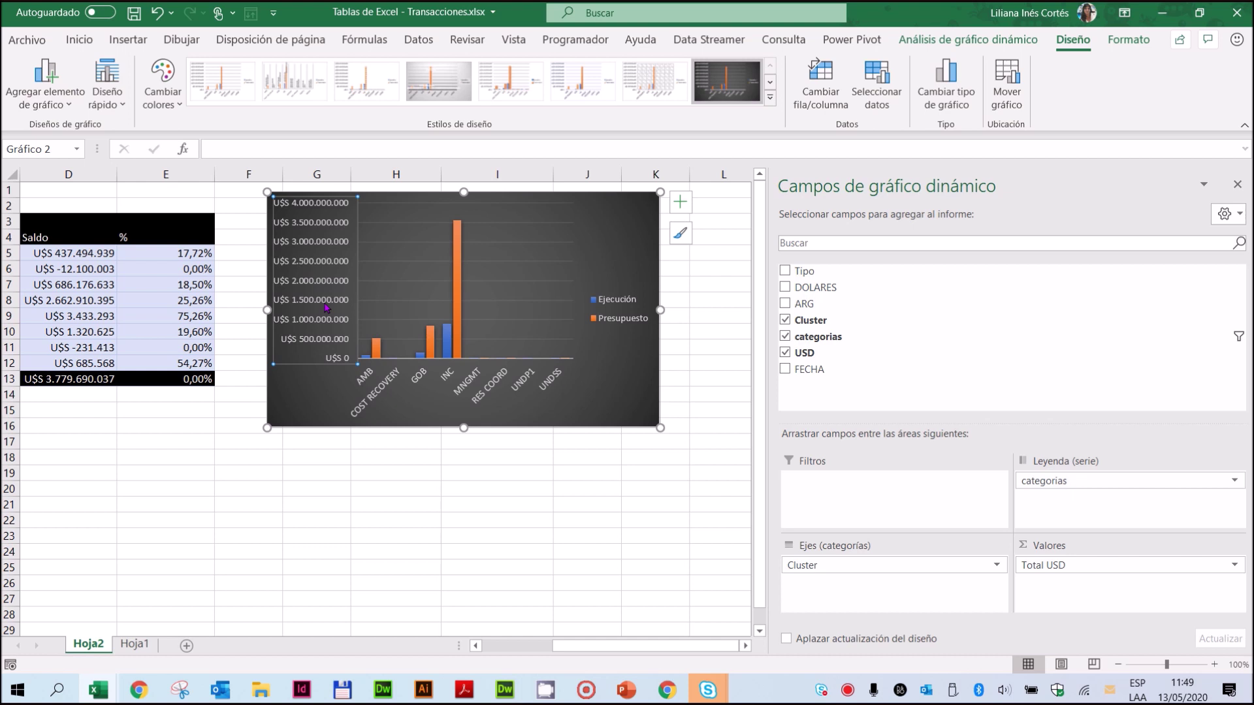
{"action": "key", "text": "Delete"}
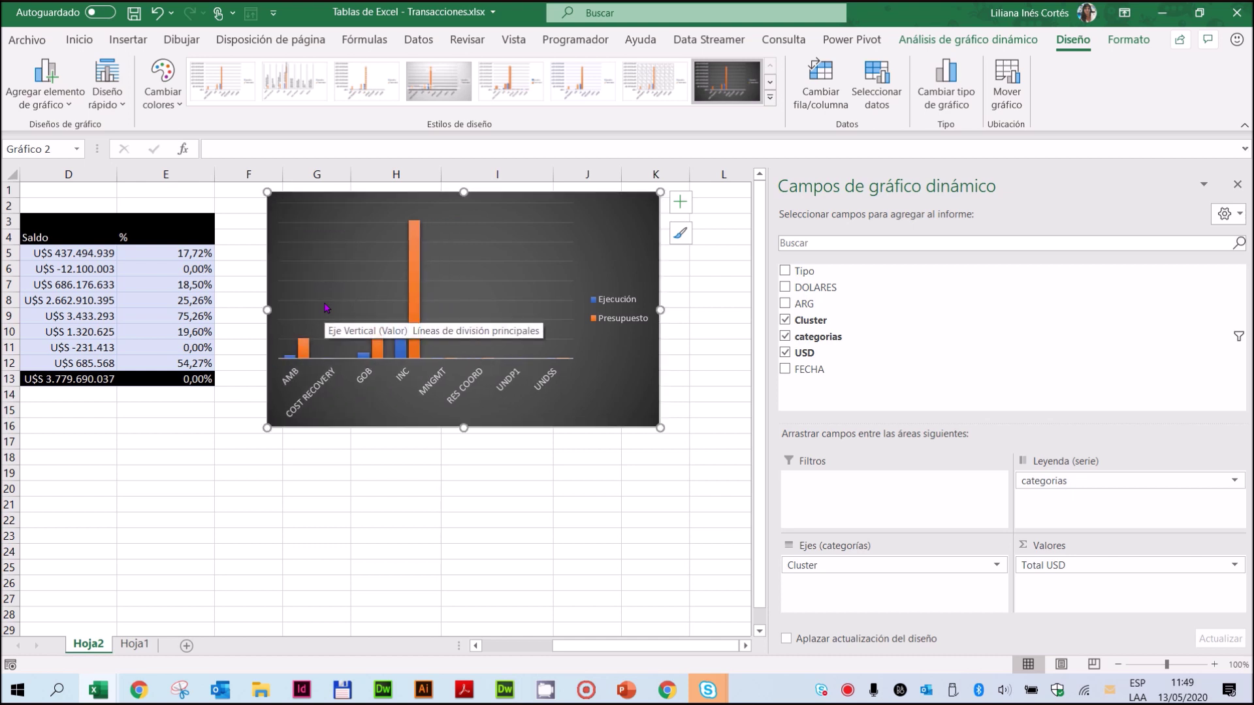
Try Extremo externo data labels on the PivotChart's columns and set the labels back to Ninguna
{"action": "left_click", "coordinate": [71, 108]}
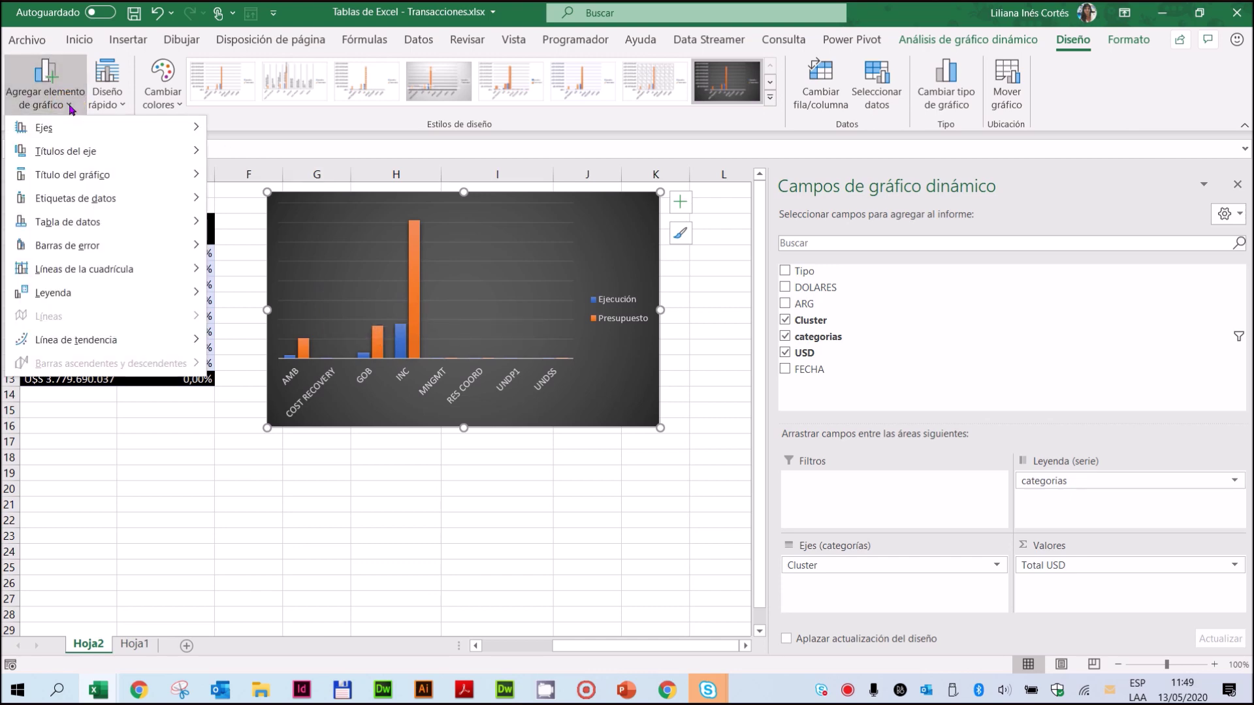
{"action": "mouse_move", "coordinate": [46, 204]}
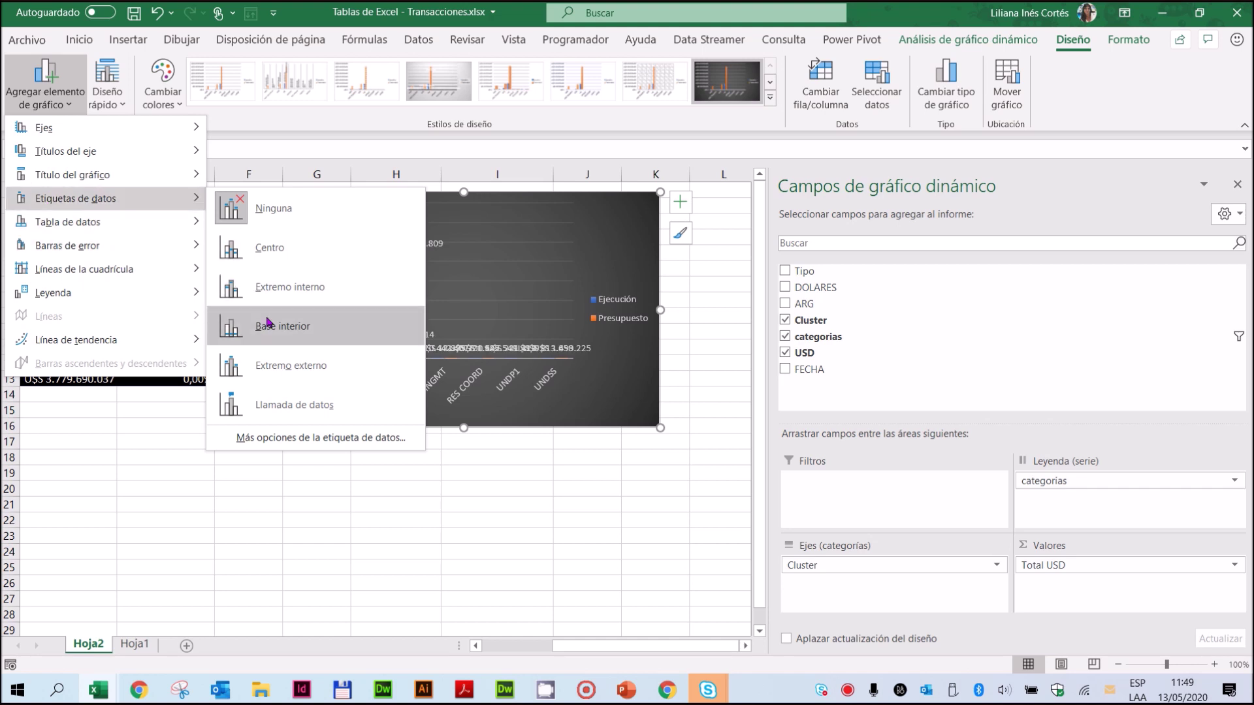
{"action": "left_click", "coordinate": [272, 363]}
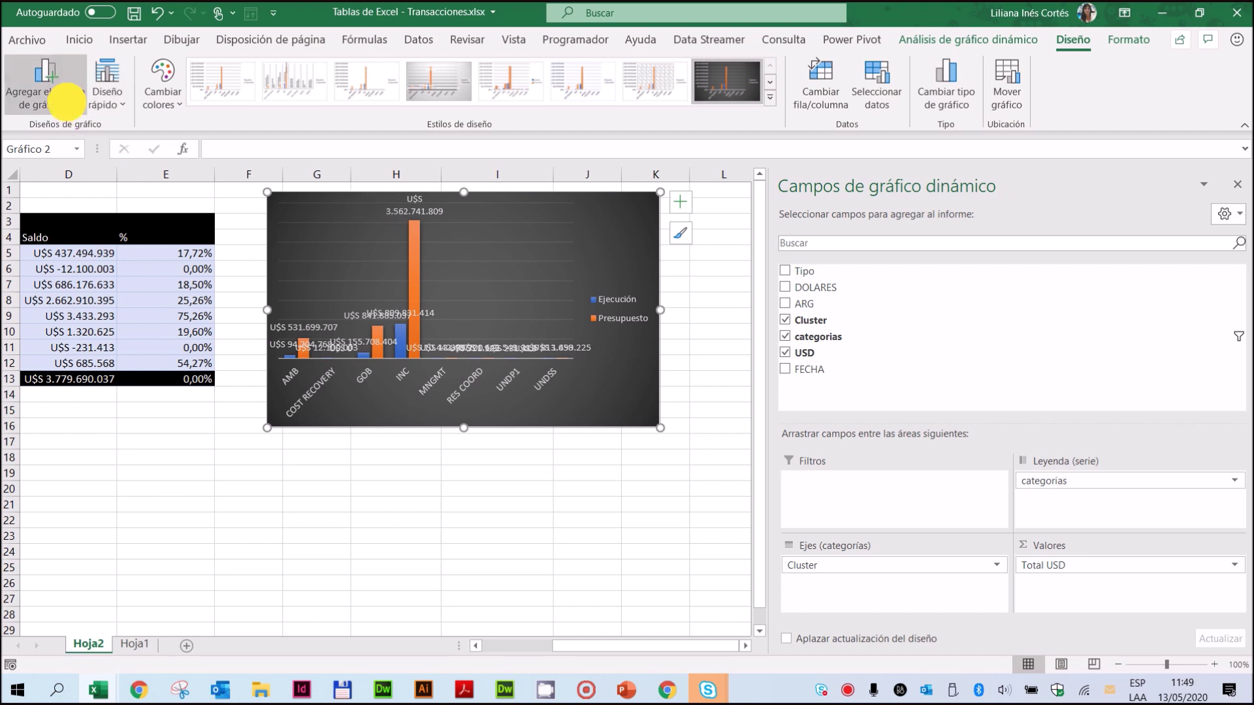
{"action": "left_click", "coordinate": [68, 108]}
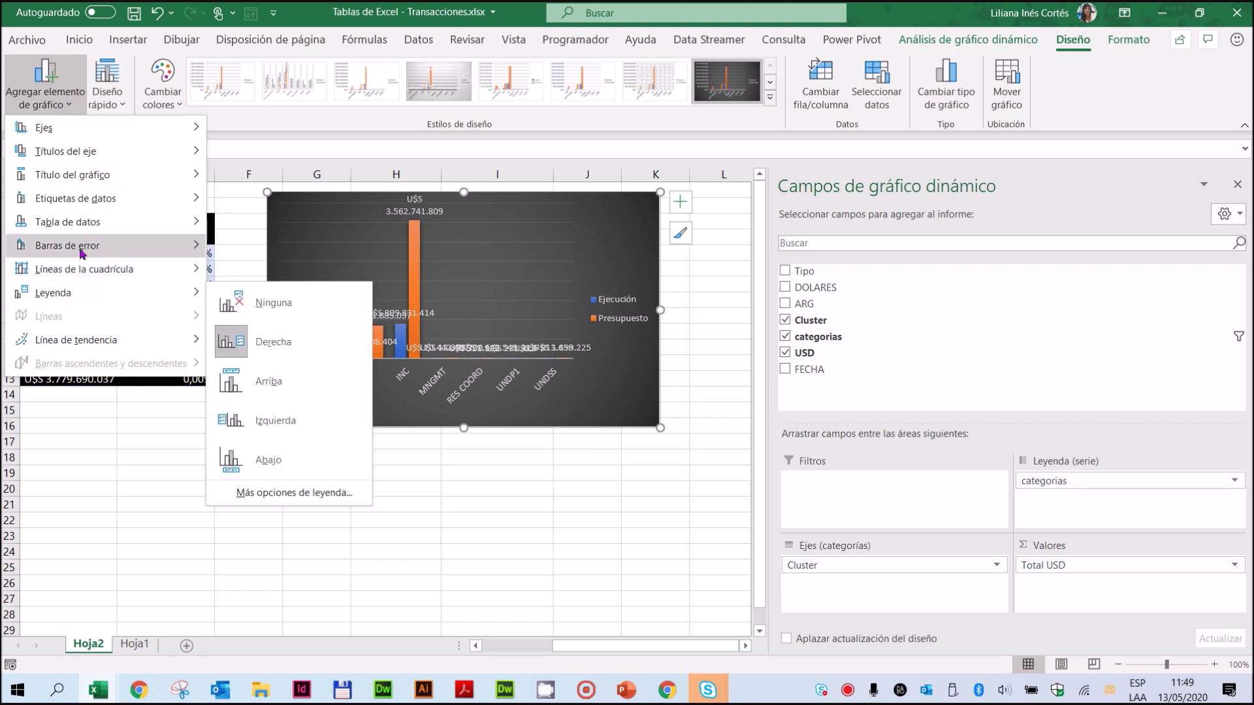
{"action": "mouse_move", "coordinate": [85, 204]}
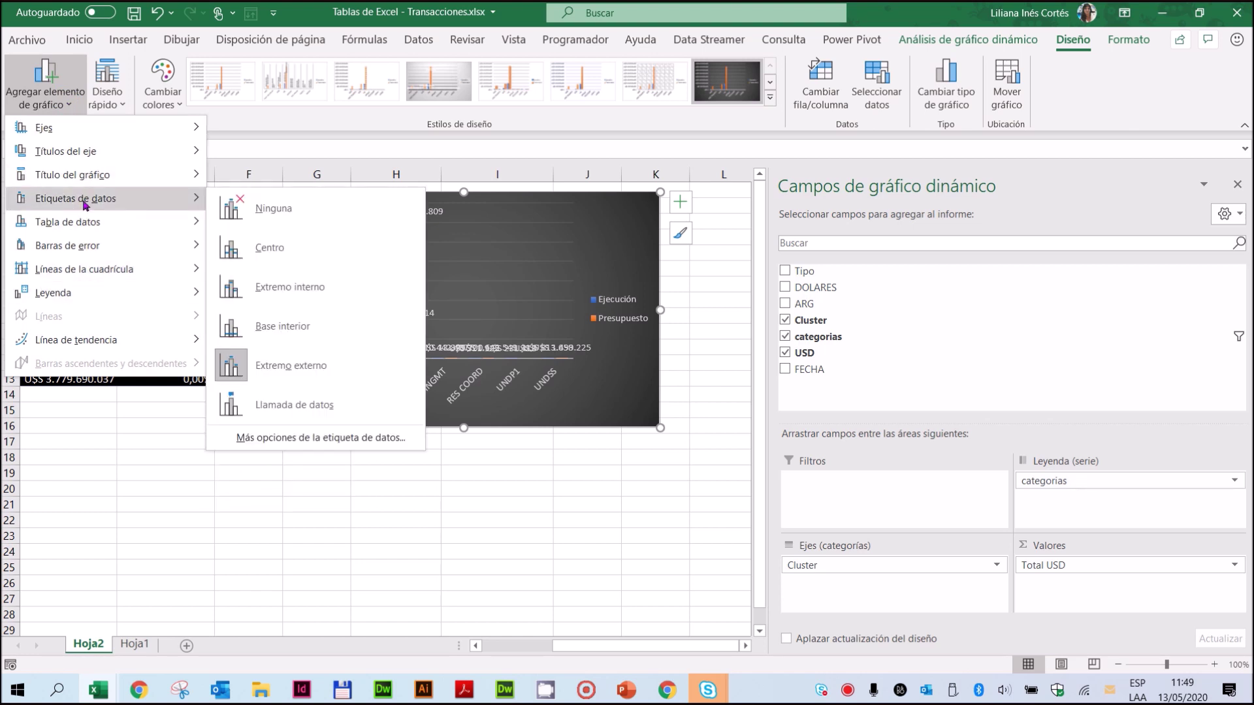
{"action": "left_click", "coordinate": [289, 211]}
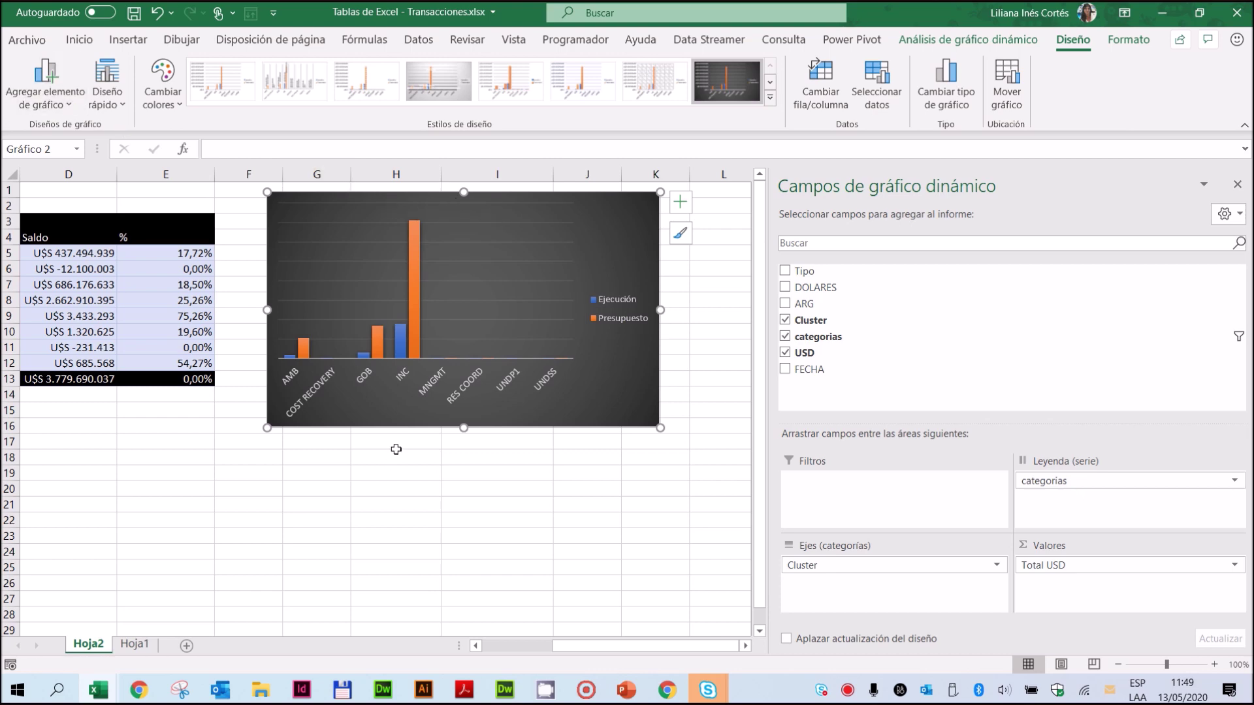
Set the PivotChart's legend position to Arriba and nudge the chart slightly up and to the left
{"action": "left_click", "coordinate": [72, 107]}
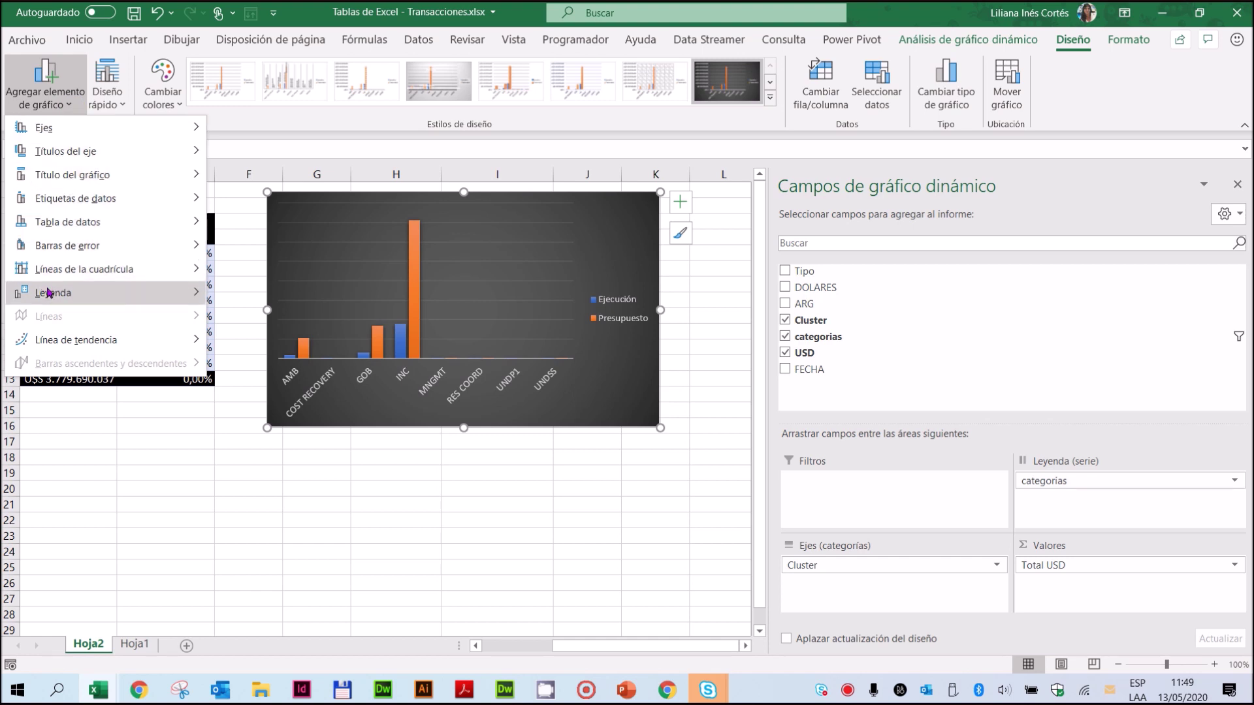
{"action": "mouse_move", "coordinate": [45, 297]}
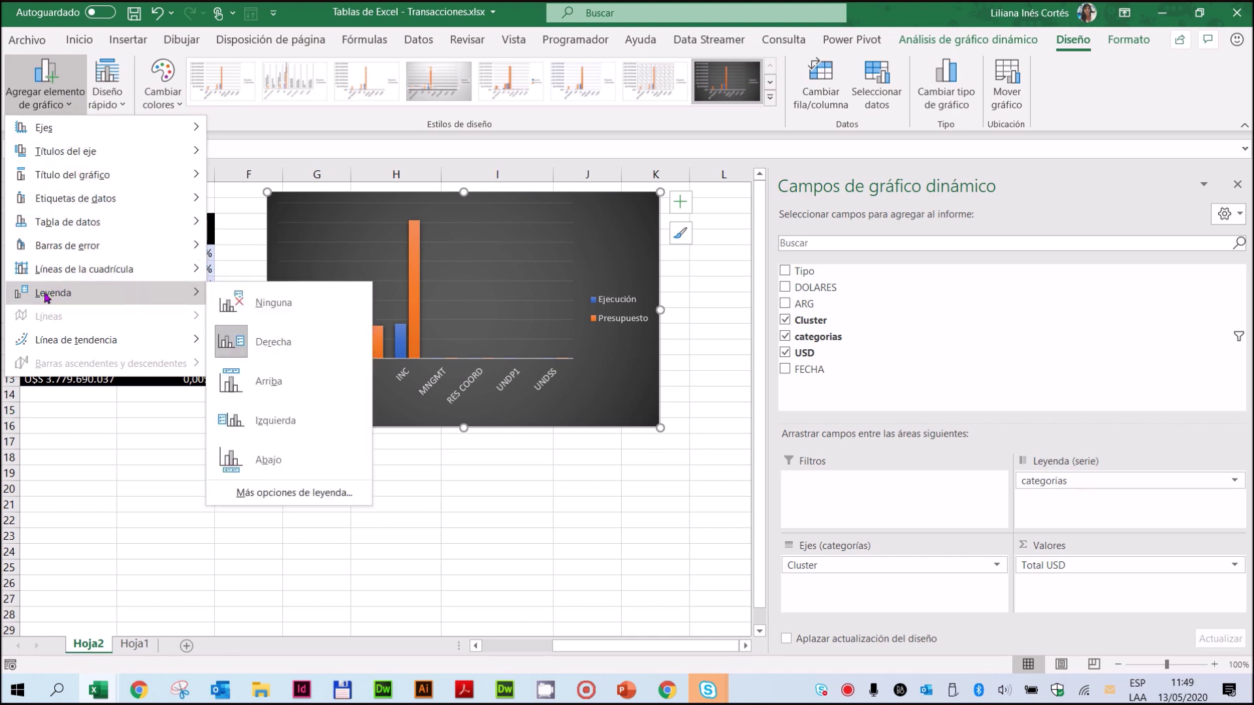
{"action": "left_click", "coordinate": [262, 381]}
{"action": "left_click", "coordinate": [316, 522]}
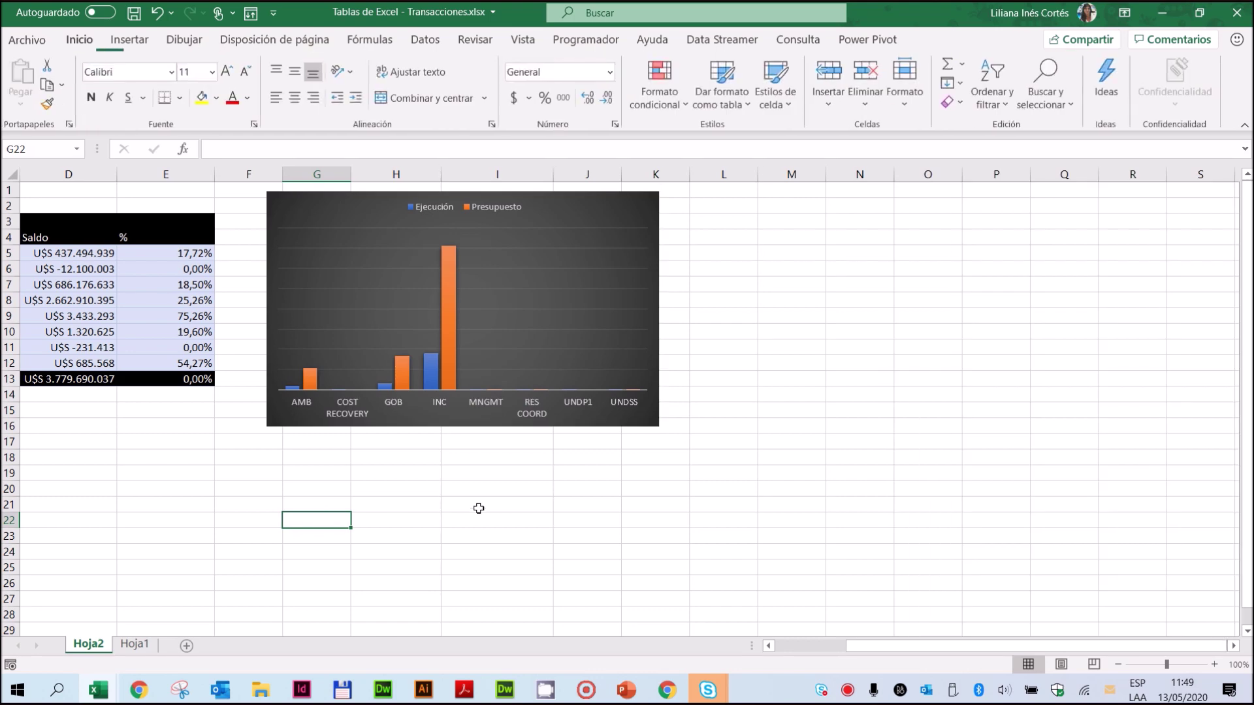
{"action": "left_click_drag", "start_coordinate": [490, 429], "coordinate": [477, 412]}
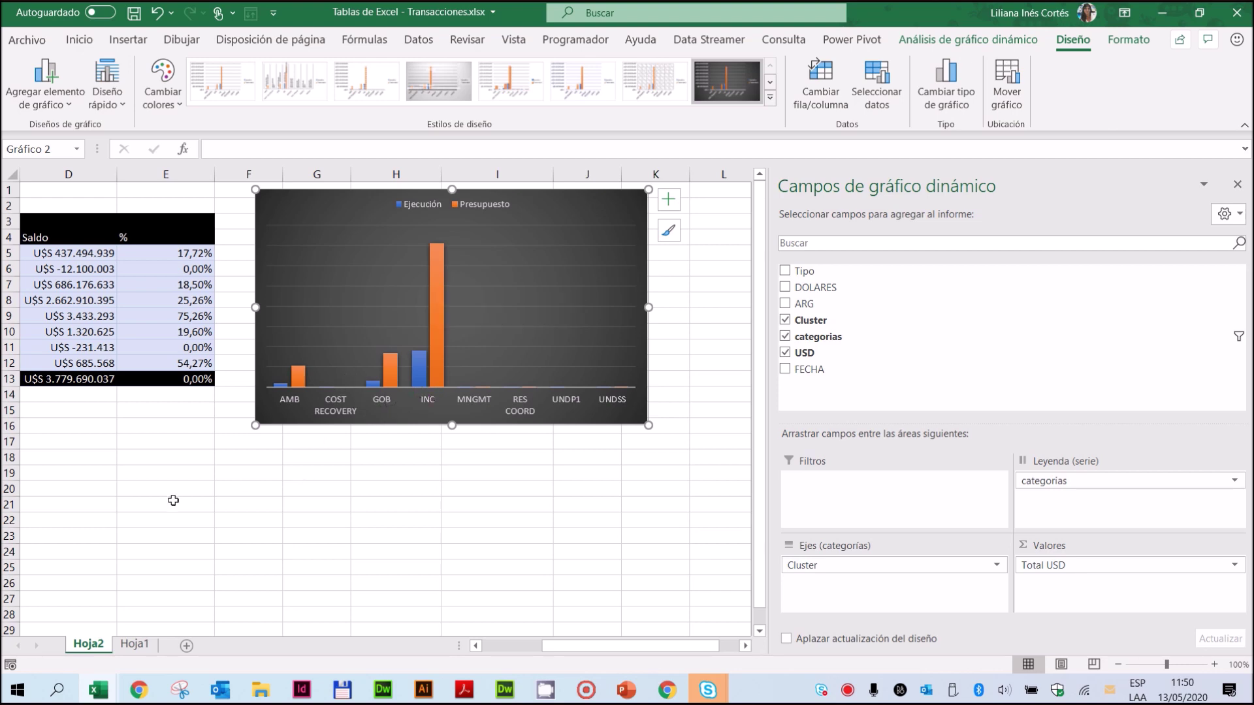
Filter the Cluster field of the original PivotTable to show only AMB, GOB and INC
{"action": "mouse_move", "coordinate": [572, 647]}
{"action": "left_mouse_down"}
{"action": "mouse_move", "coordinate": [540, 645]}
{"action": "mouse_move", "coordinate": [589, 645]}
{"action": "mouse_move", "coordinate": [552, 645]}
{"action": "left_mouse_up"}
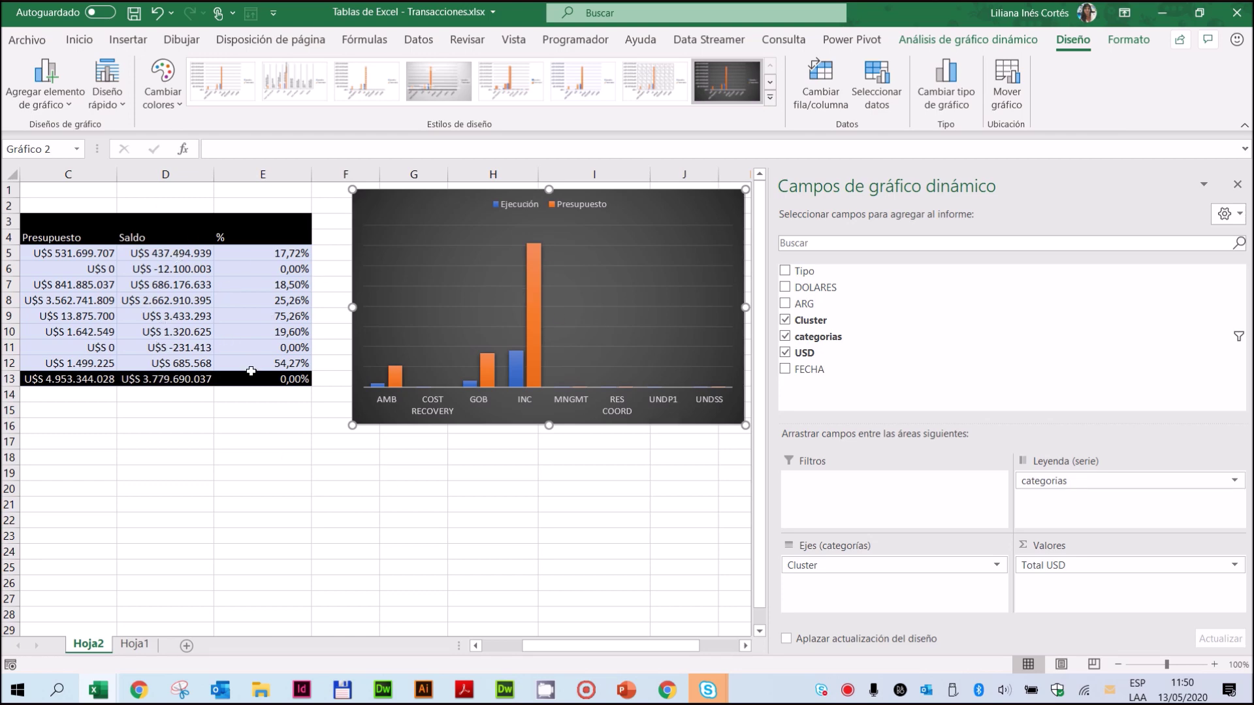
{"action": "left_click_drag", "start_coordinate": [580, 644], "coordinate": [481, 644]}
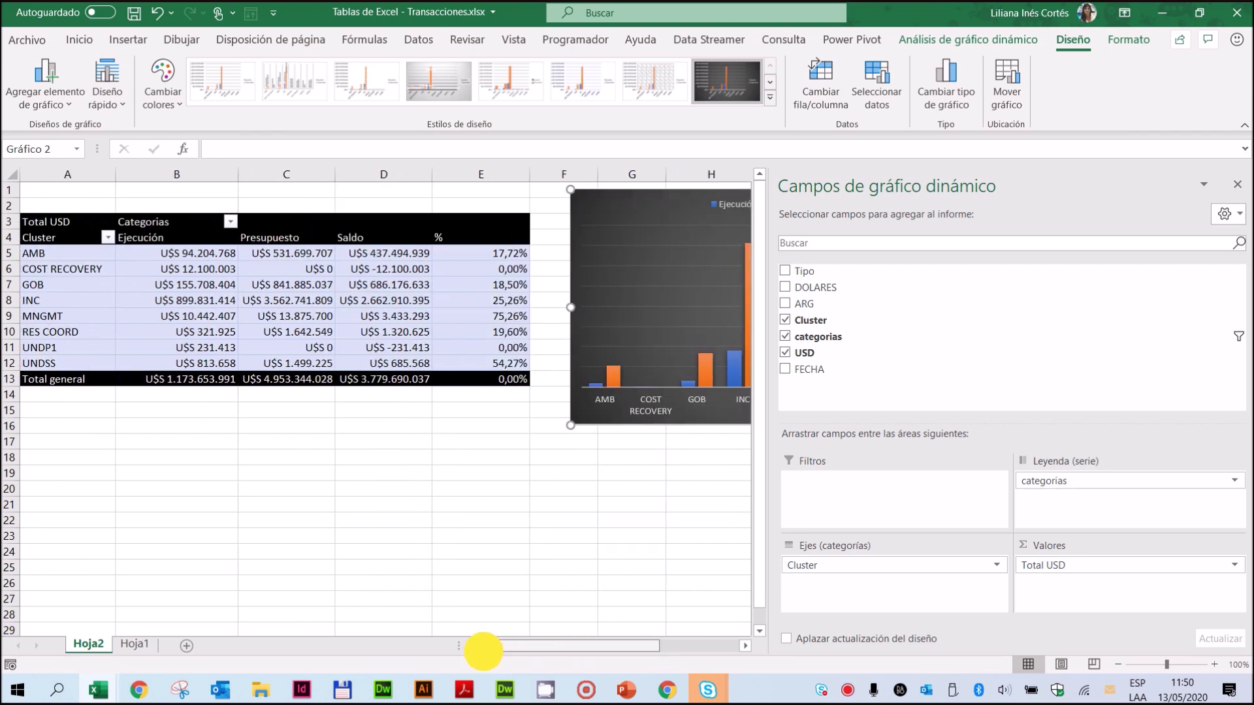
{"action": "left_click", "coordinate": [107, 237]}
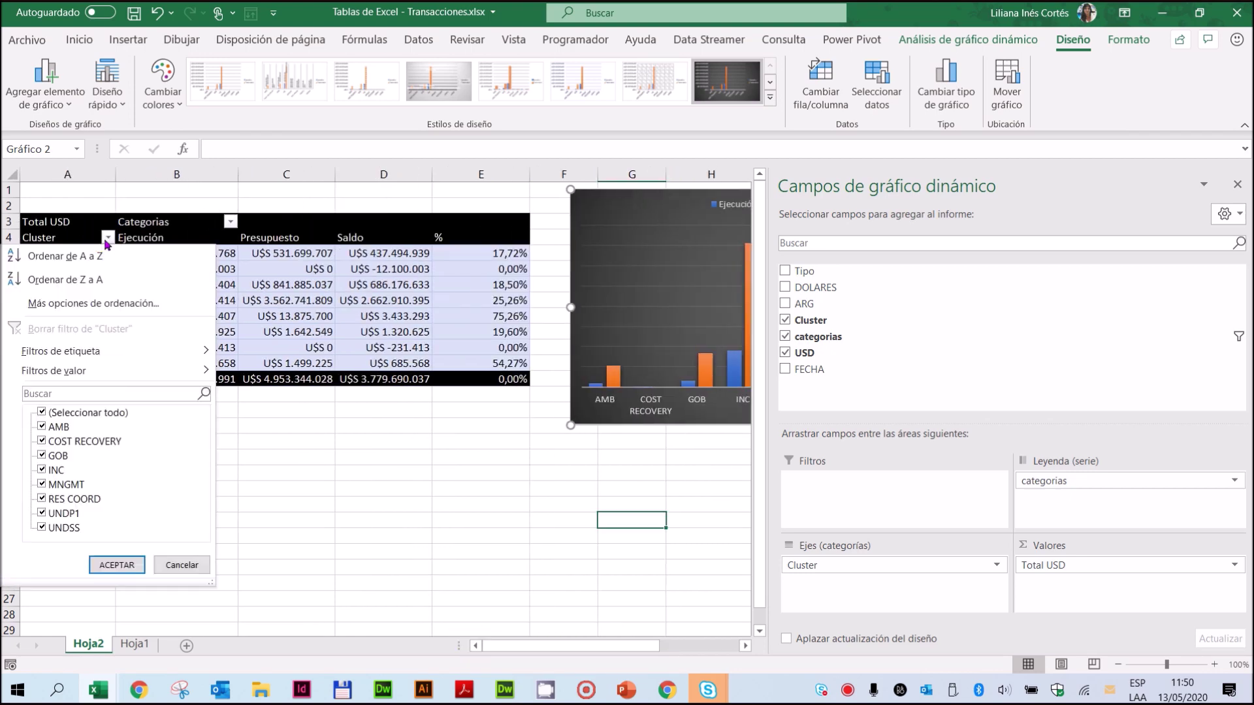
{"action": "left_click", "coordinate": [43, 413]}
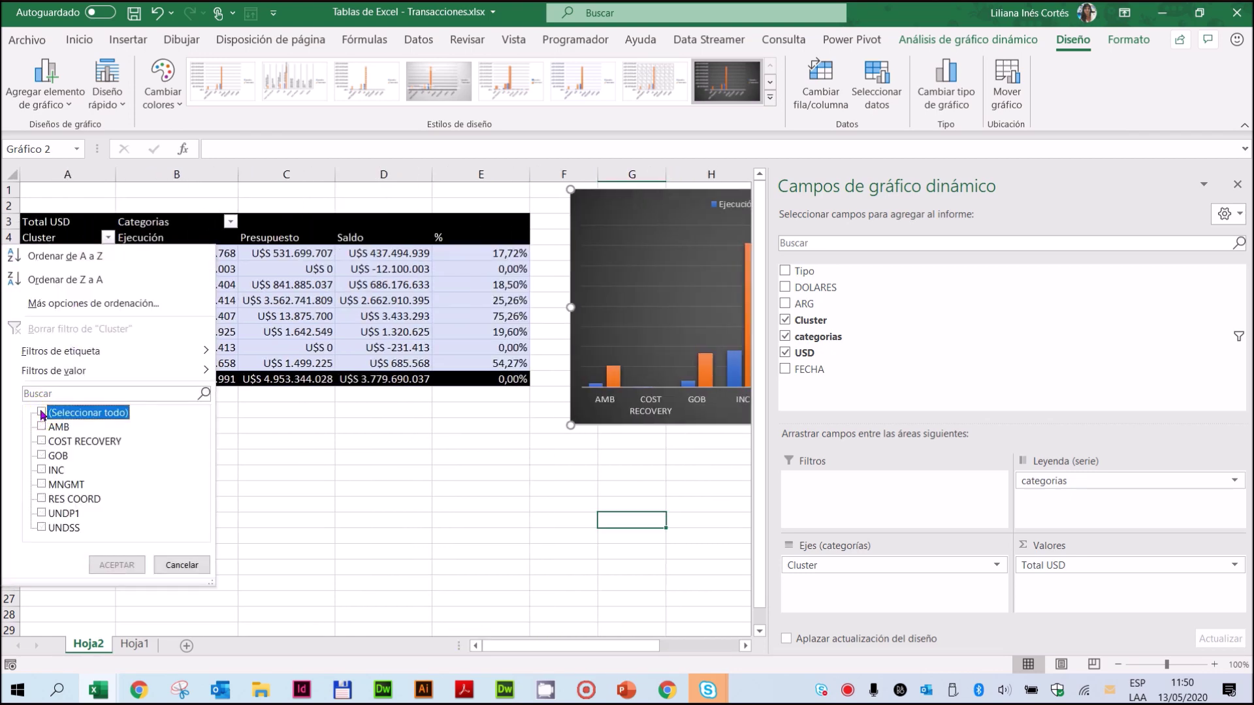
{"action": "left_click", "coordinate": [43, 413]}
{"action": "left_click", "coordinate": [42, 413]}
{"action": "left_click", "coordinate": [42, 427]}
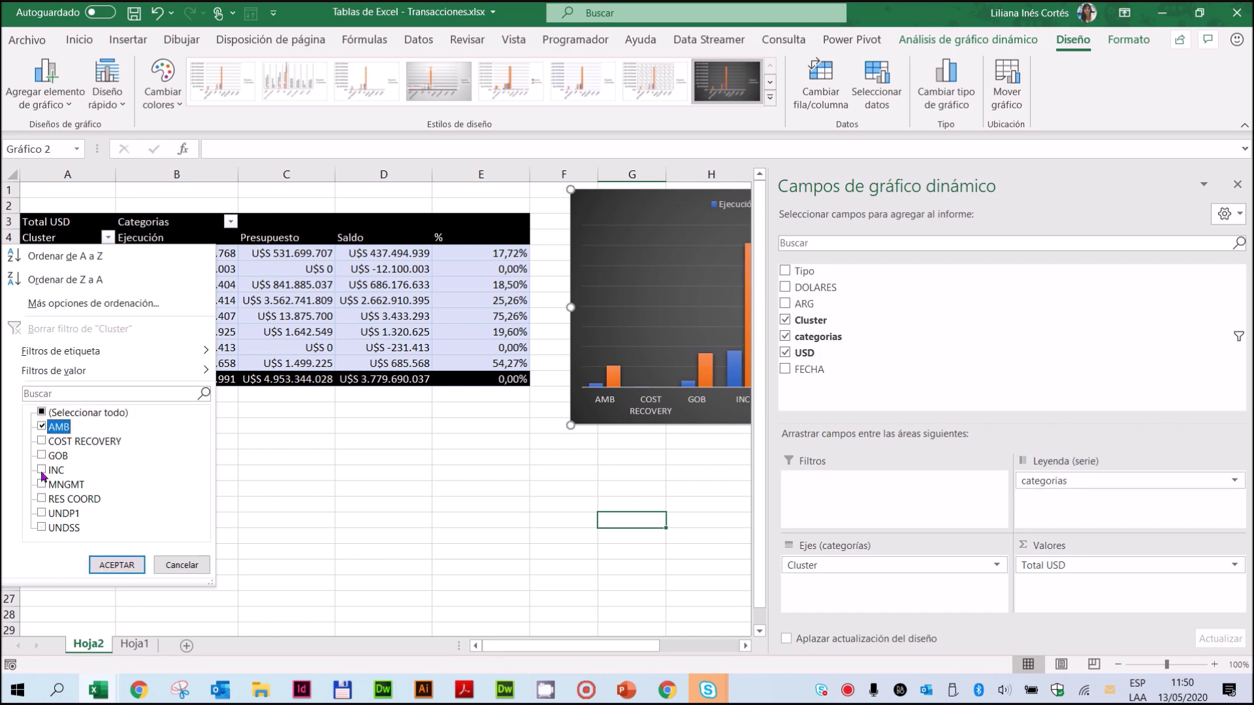
{"action": "left_click", "coordinate": [42, 455]}
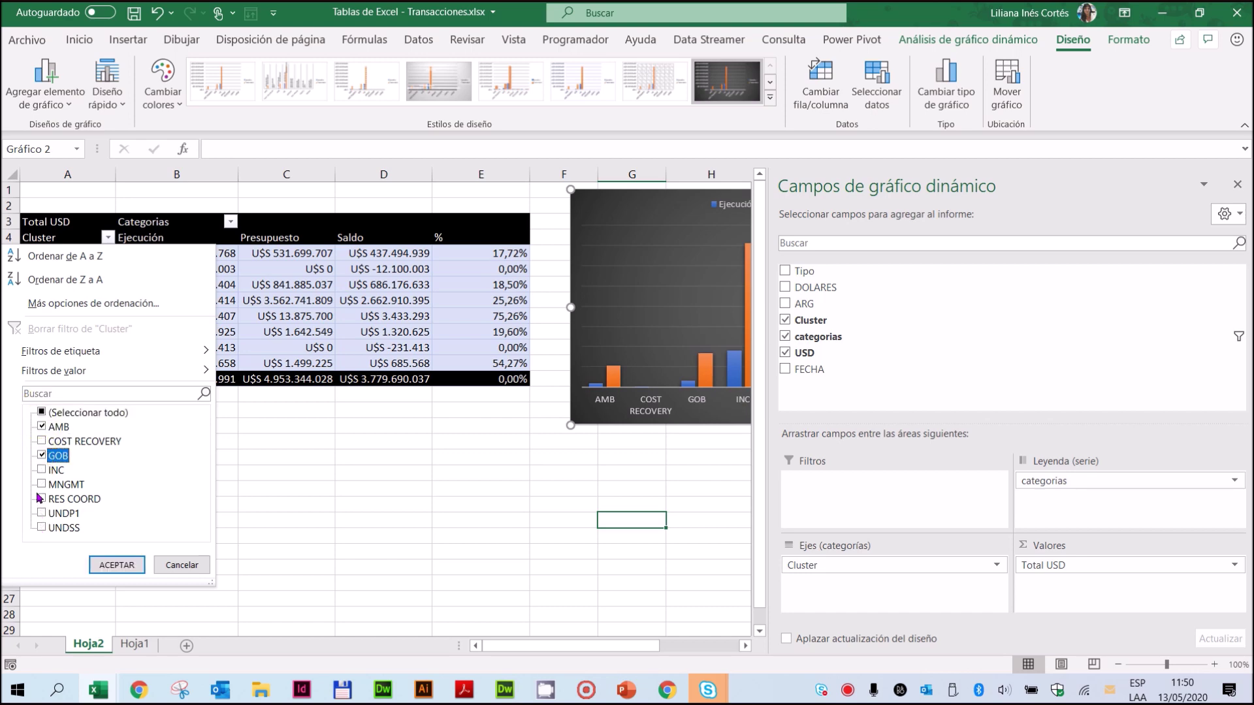
{"action": "left_click", "coordinate": [42, 470]}
{"action": "left_click", "coordinate": [111, 563]}
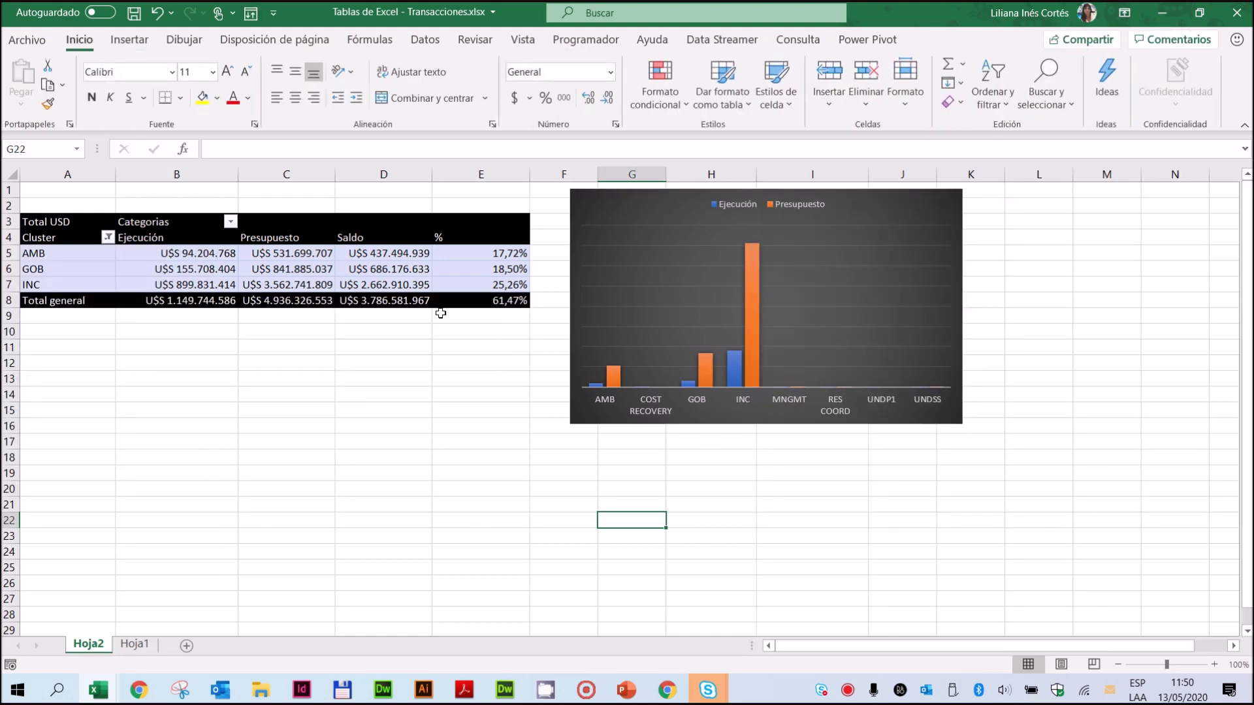
Move the PivotChart down to check the duplicate PivotTable beneath it, and place the chart back over that table
{"action": "left_click_drag", "start_coordinate": [586, 427], "coordinate": [664, 582]}
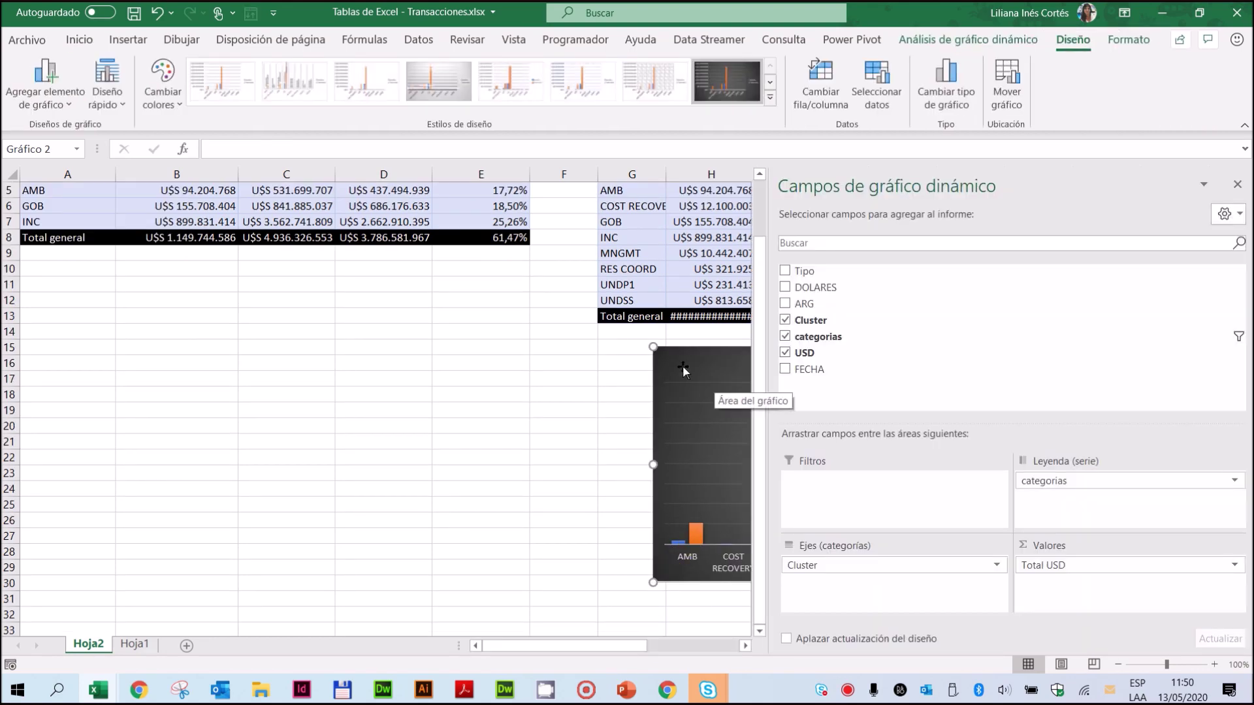
{"action": "scroll", "coordinate": [603, 332], "scroll_direction": "up", "scroll_amount": 2}
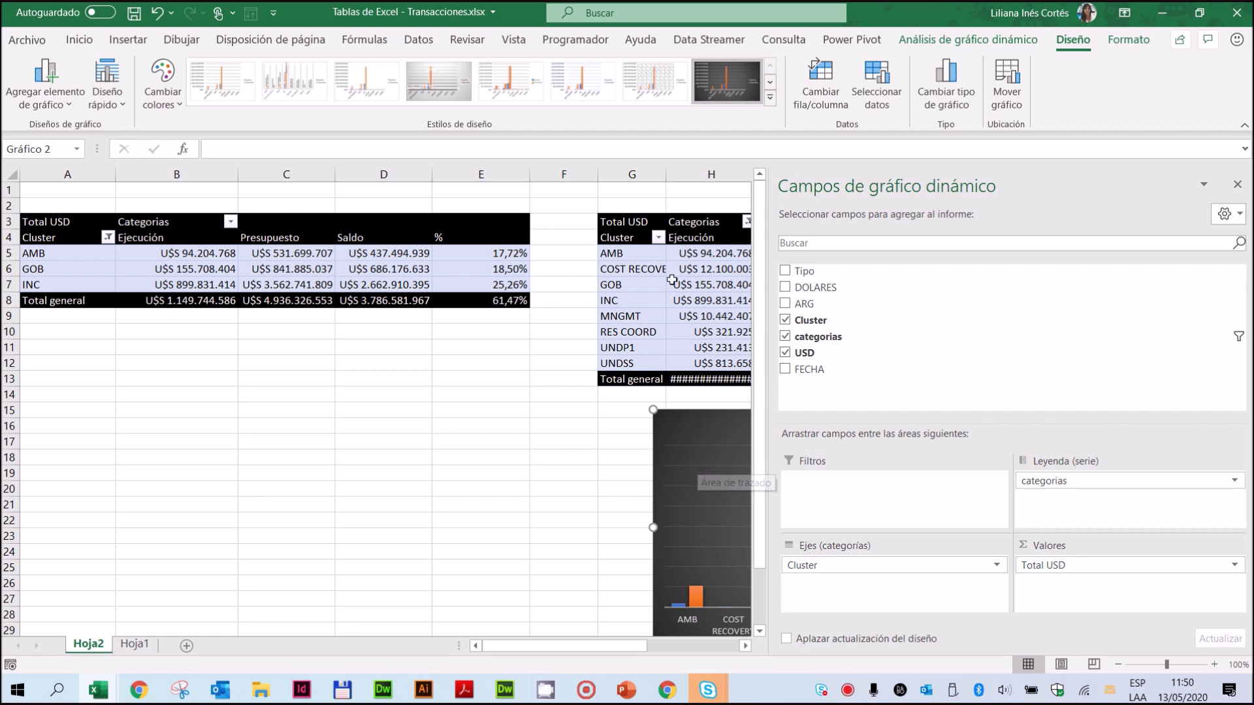
{"action": "left_click", "coordinate": [704, 415]}
{"action": "left_click_drag", "start_coordinate": [704, 415], "coordinate": [634, 201]}
Select all clusters again in the Cluster filter of the original PivotTable
{"action": "left_click", "coordinate": [107, 238]}
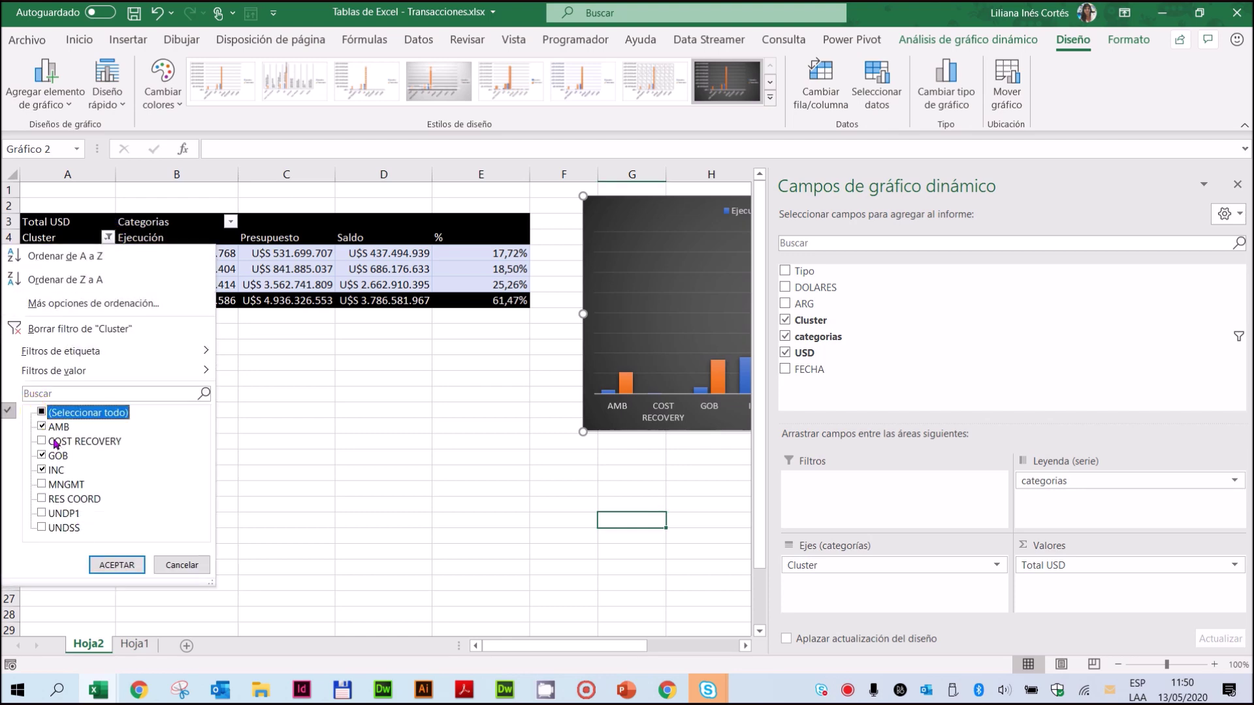
{"action": "left_click", "coordinate": [41, 413]}
{"action": "left_click", "coordinate": [116, 564]}
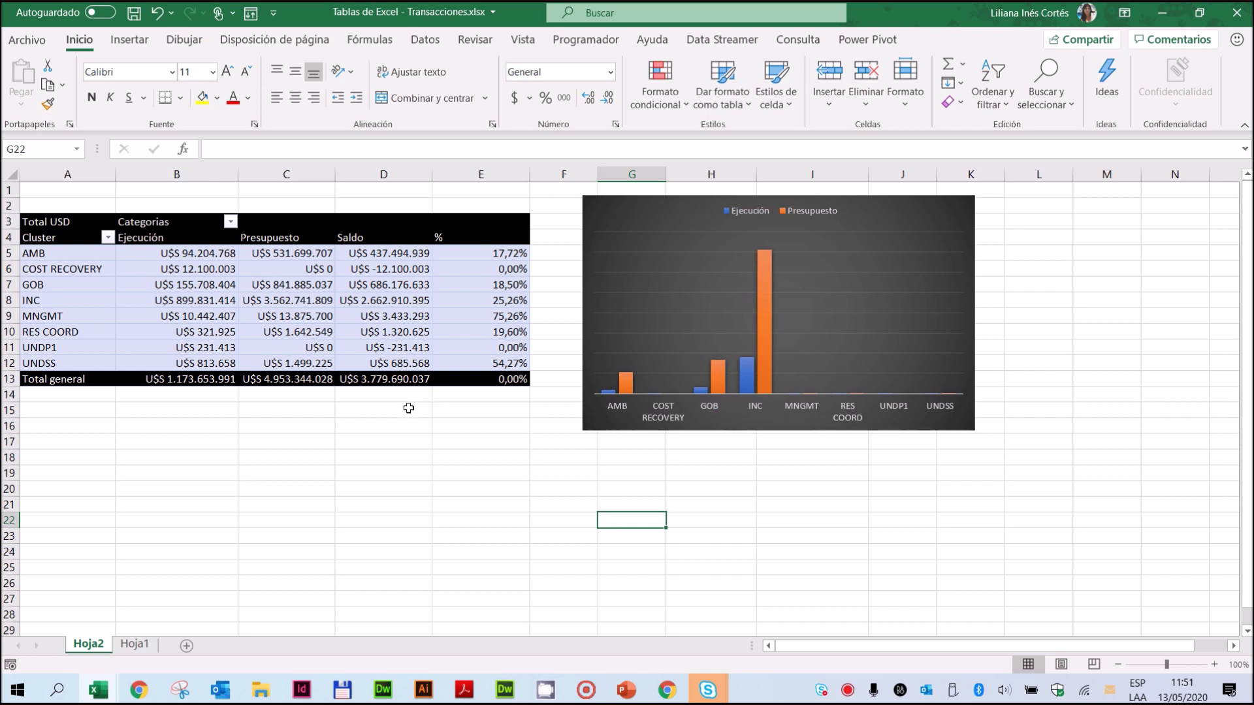
Move the PivotChart below both PivotTables, starting at about row 14, so the duplicate table is uncovered
{"action": "mouse_move", "coordinate": [329, 290]}
{"action": "left_click", "coordinate": [276, 281]}
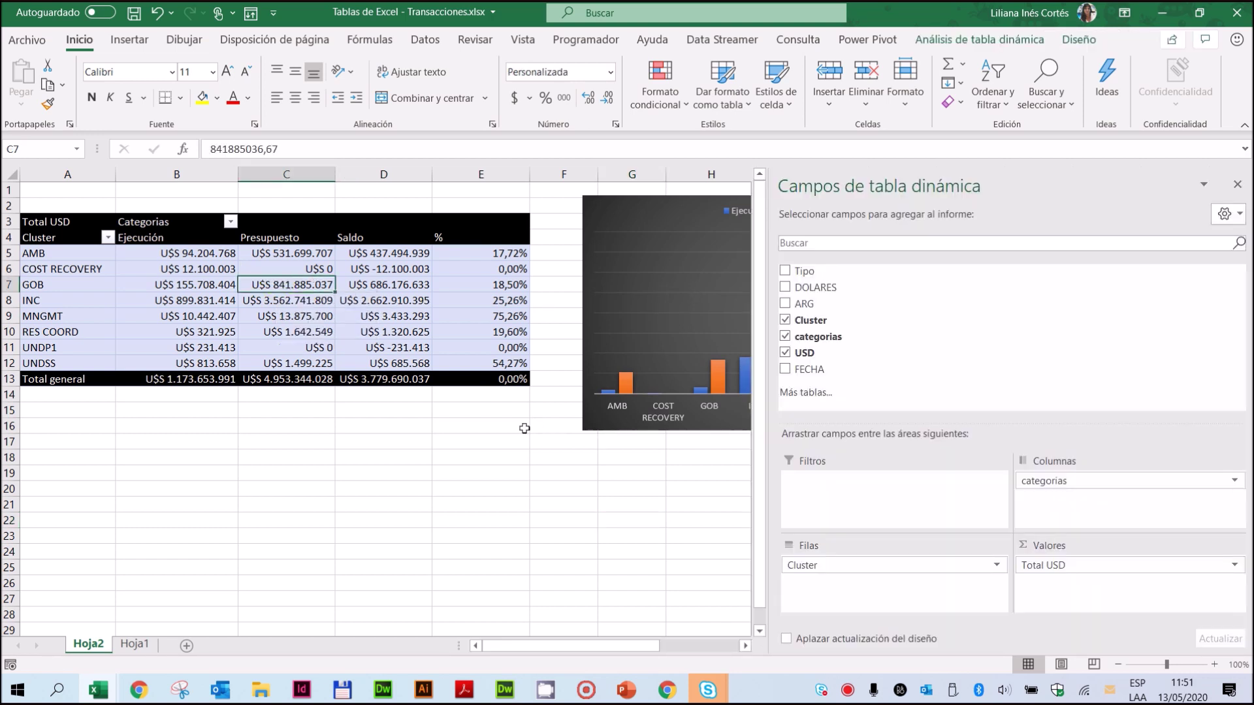
{"action": "left_click_drag", "start_coordinate": [620, 432], "coordinate": [453, 632]}
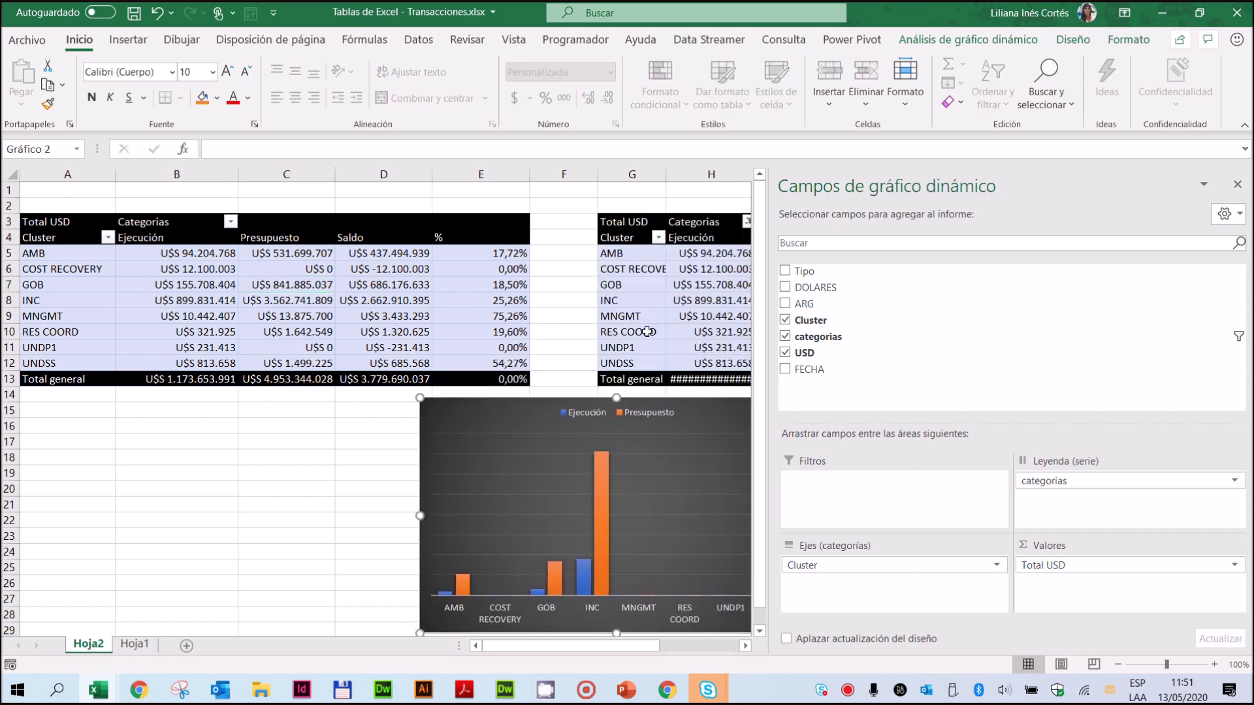
{"action": "left_click", "coordinate": [279, 300]}
{"action": "left_click", "coordinate": [669, 286]}
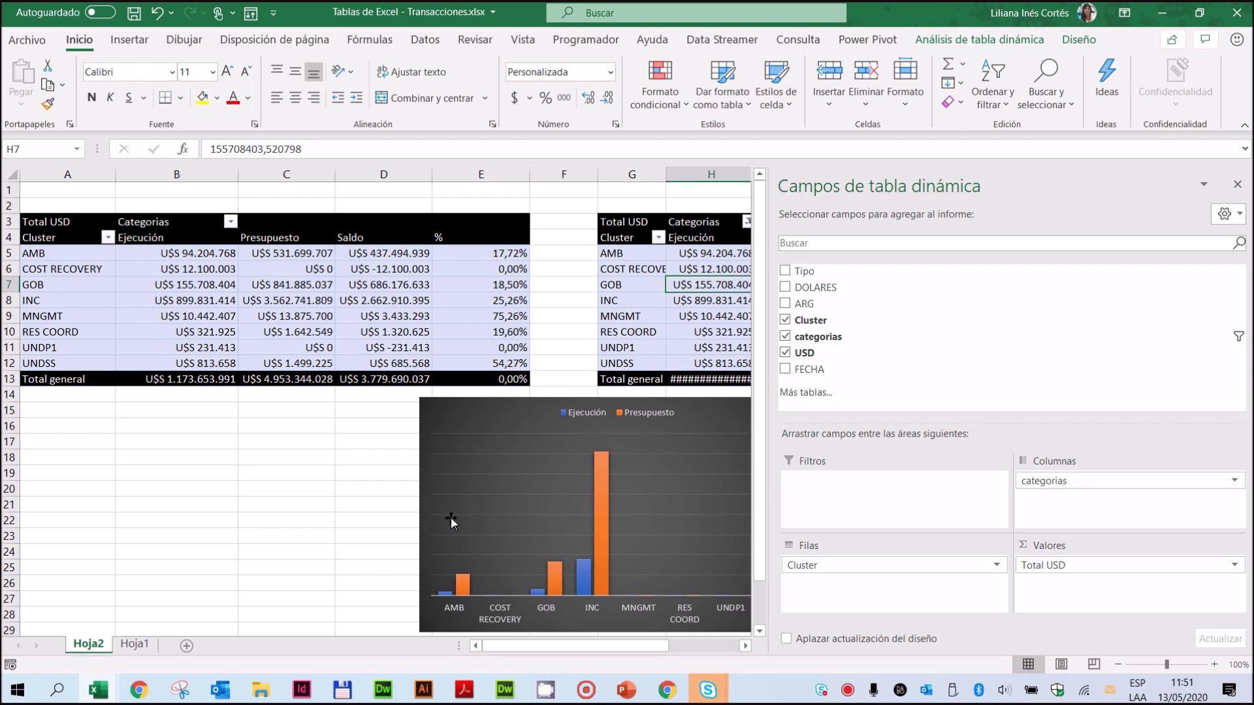
Insert slicers for the Cluster and categorias fields based on the original PivotTable
{"action": "left_click", "coordinate": [320, 303]}
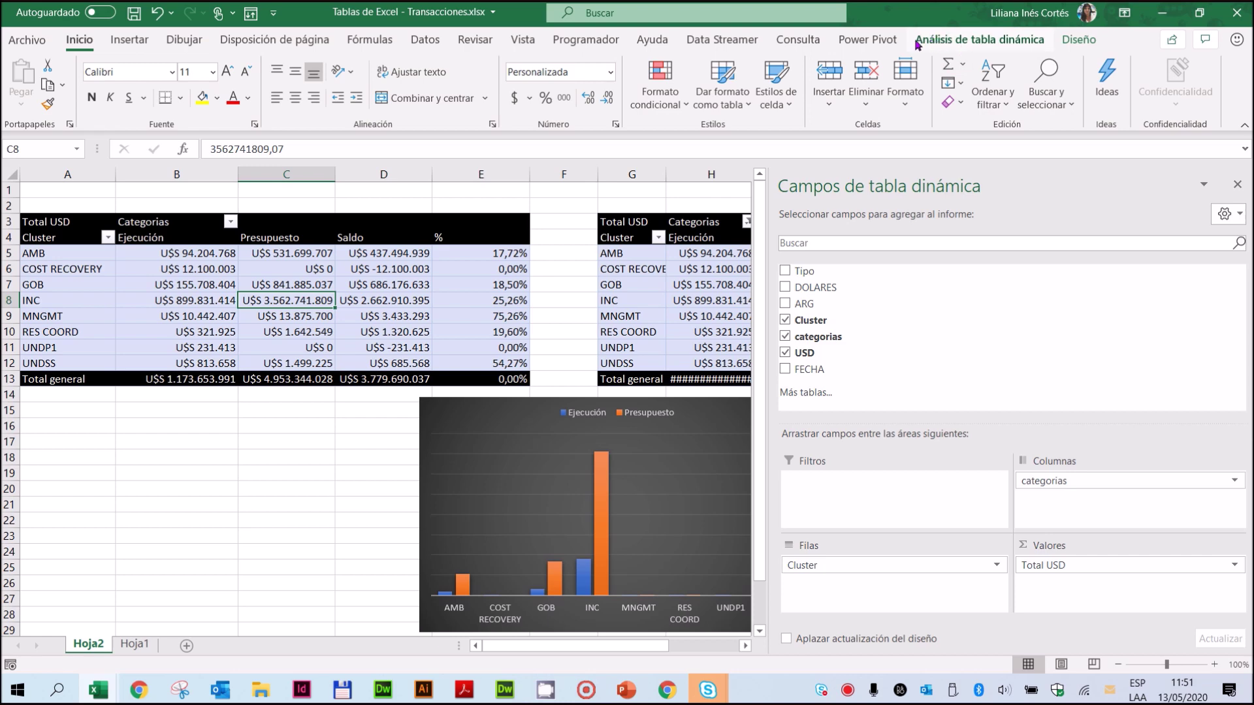
{"action": "left_click", "coordinate": [1005, 43]}
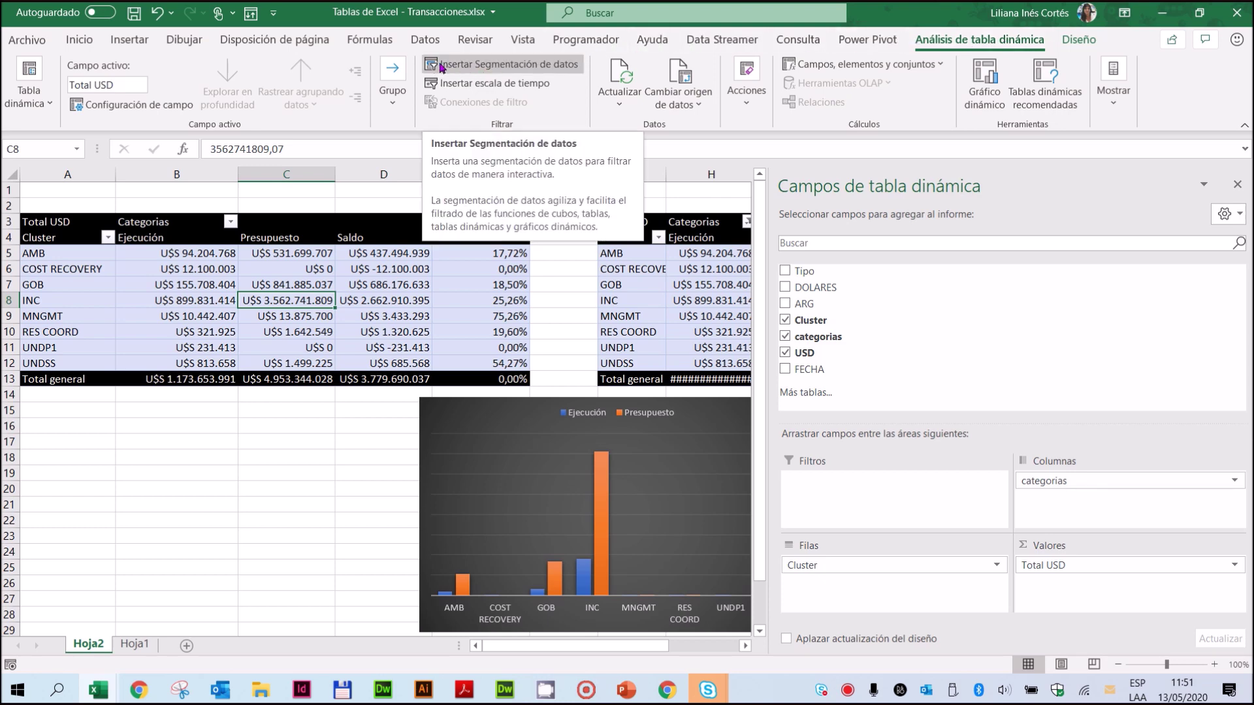
{"action": "left_click", "coordinate": [573, 69]}
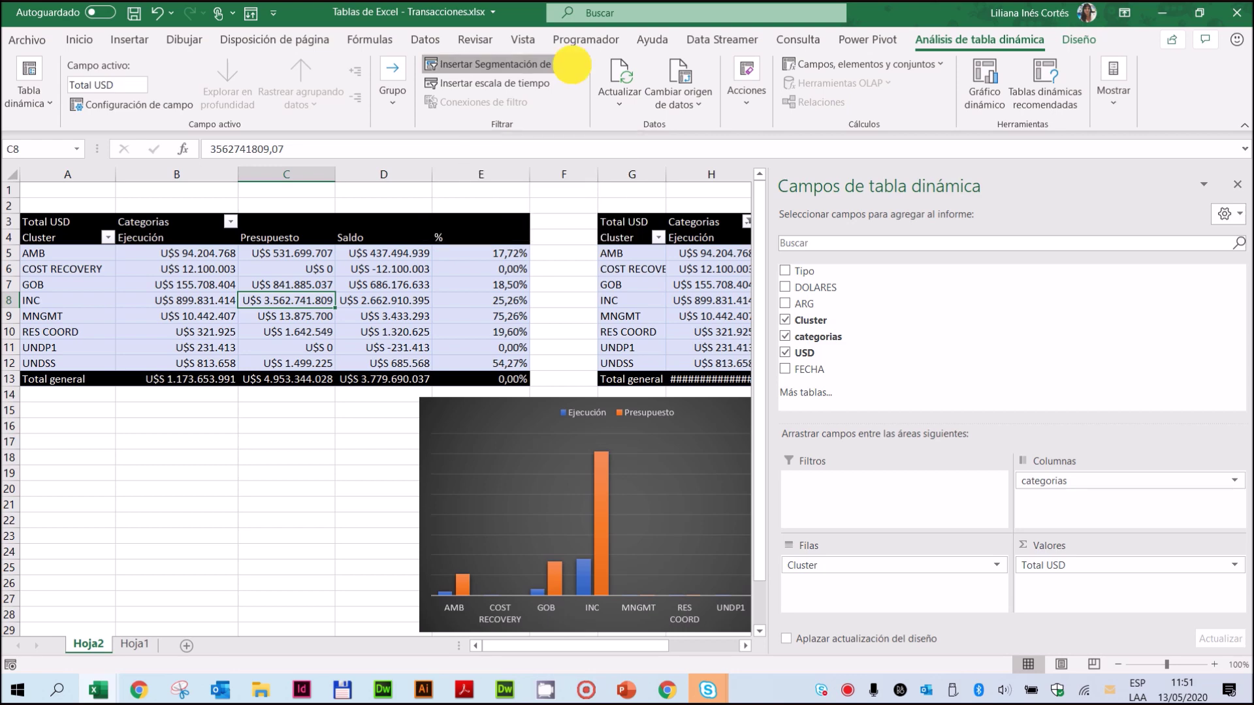
{"action": "left_click_drag", "start_coordinate": [770, 179], "coordinate": [442, 162]}
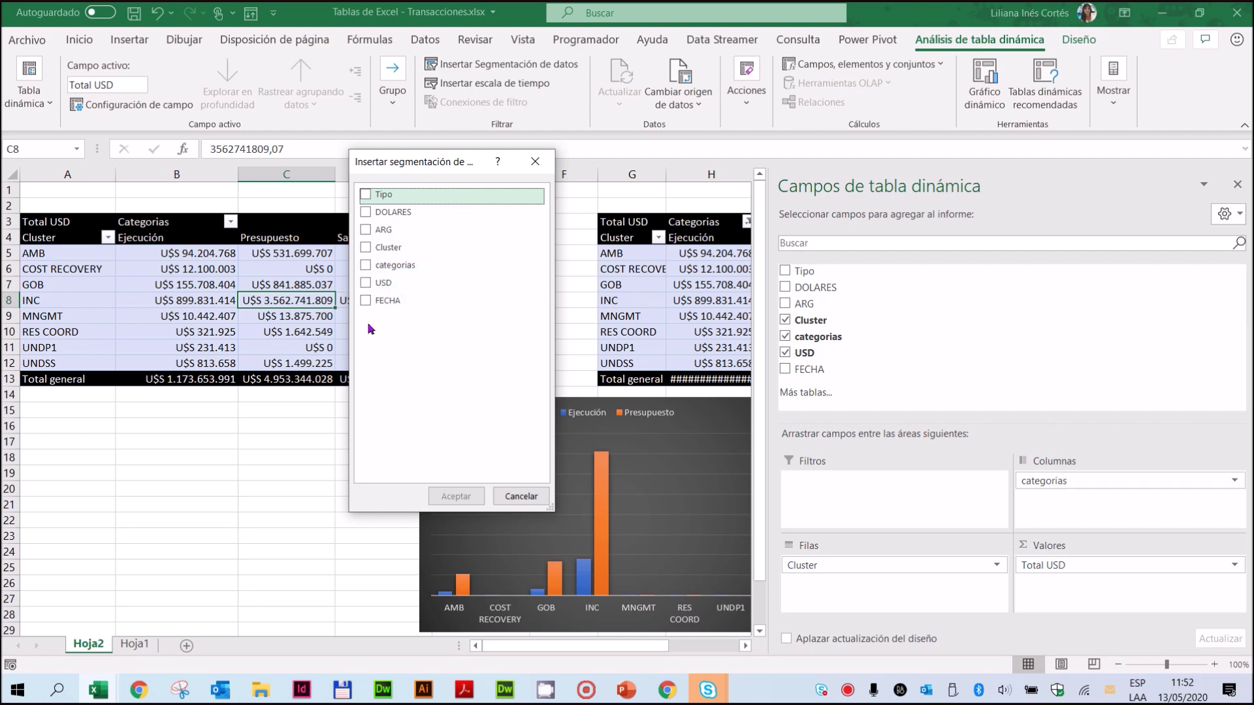
{"action": "left_click", "coordinate": [361, 248]}
{"action": "left_click", "coordinate": [366, 271]}
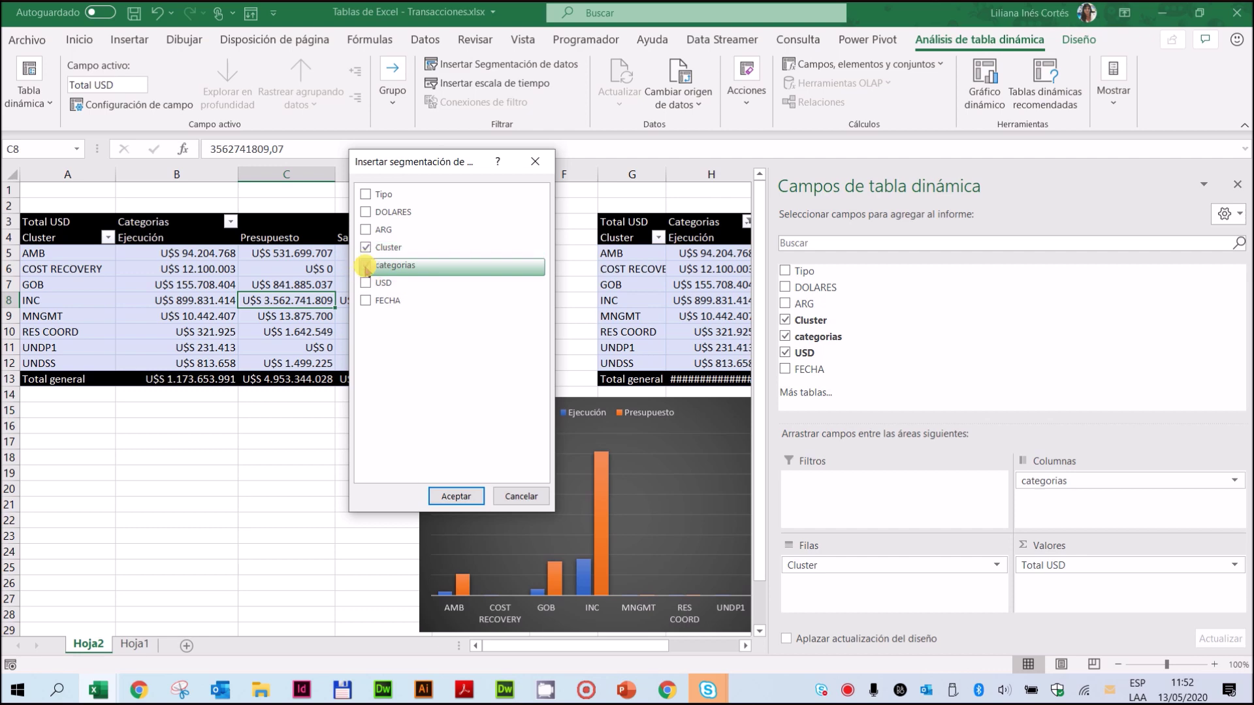
{"action": "left_click", "coordinate": [456, 497]}
Place the categorias and Cluster slicers side by side to the right of the duplicate PivotTable and filter the Cluster slicer to GOB
{"action": "left_click_drag", "start_coordinate": [400, 336], "coordinate": [971, 228]}
{"action": "left_click_drag", "start_coordinate": [453, 338], "coordinate": [1161, 231]}
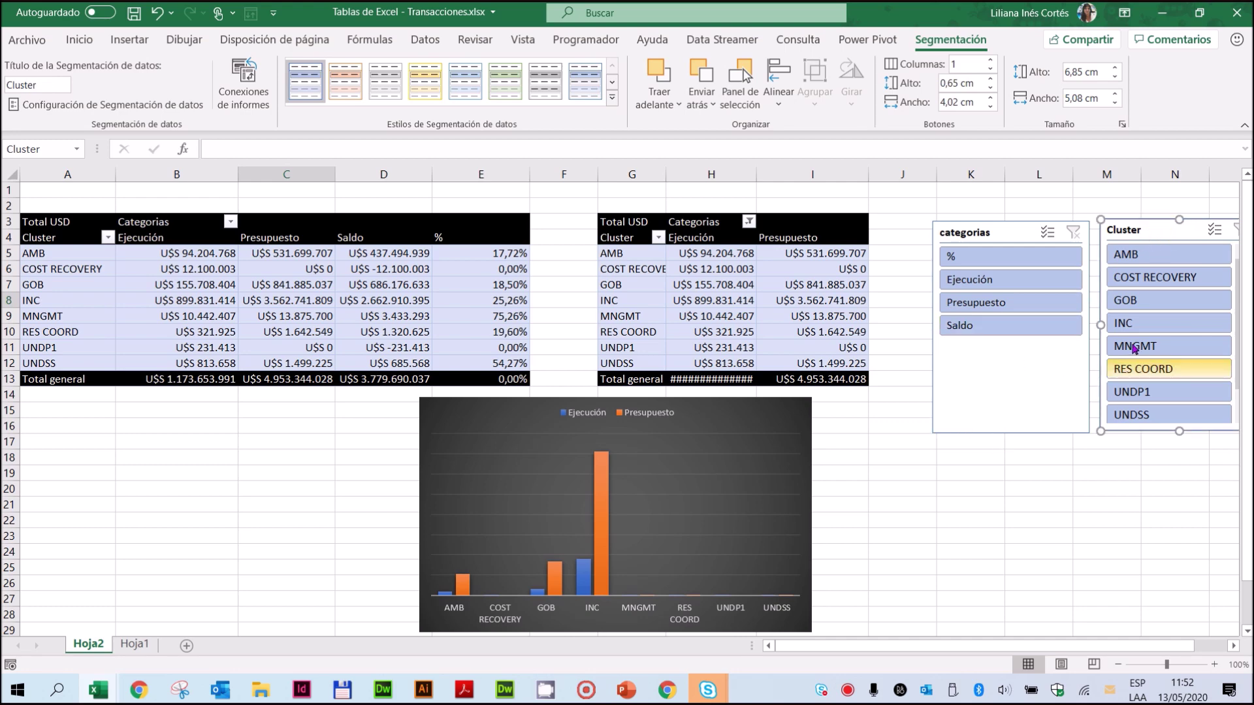
{"action": "left_click", "coordinate": [1132, 302]}
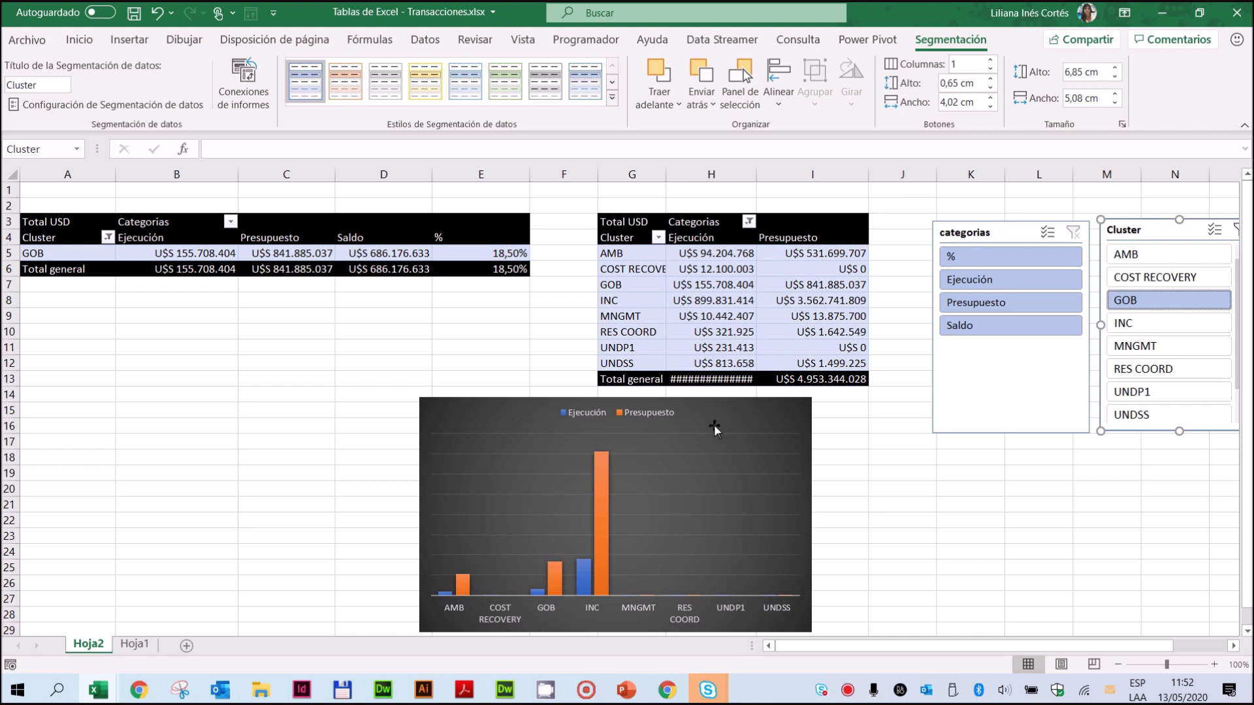
Connect the categorias slicer to TablaDinámica2 as well as TablaDinámica1
{"action": "left_click_drag", "start_coordinate": [987, 239], "coordinate": [974, 243]}
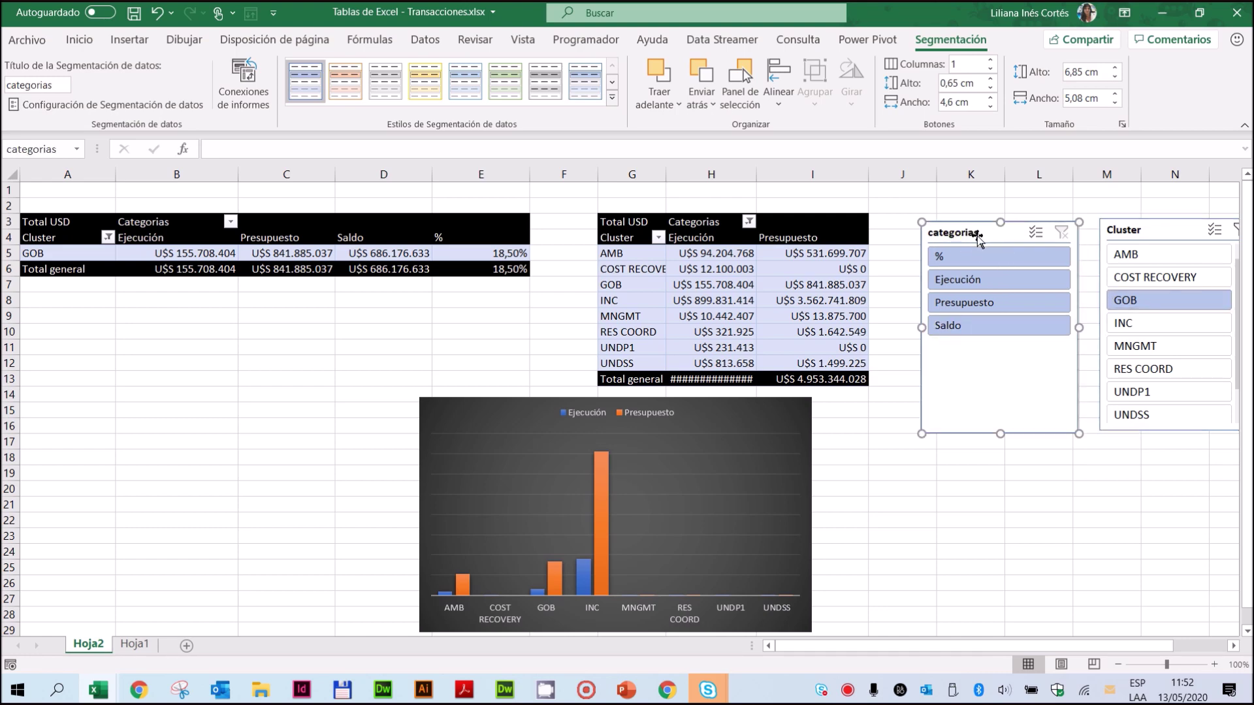
{"action": "right_click", "coordinate": [977, 235]}
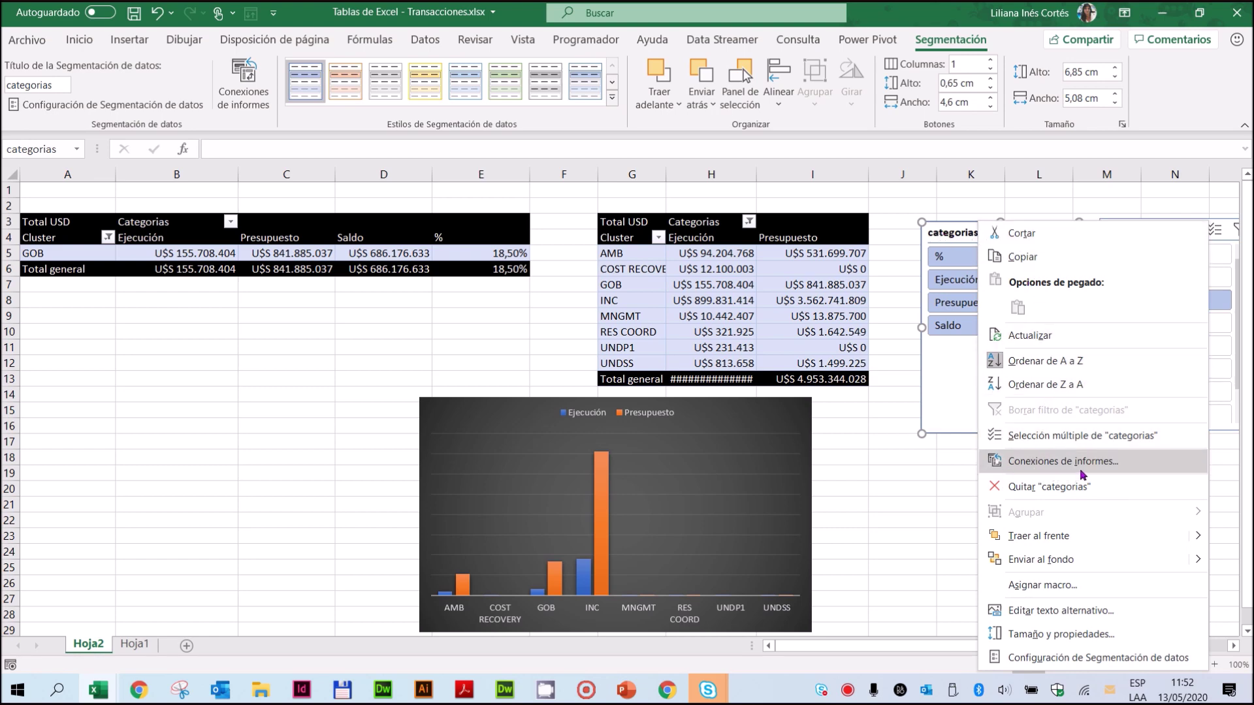
{"action": "left_click", "coordinate": [1043, 463]}
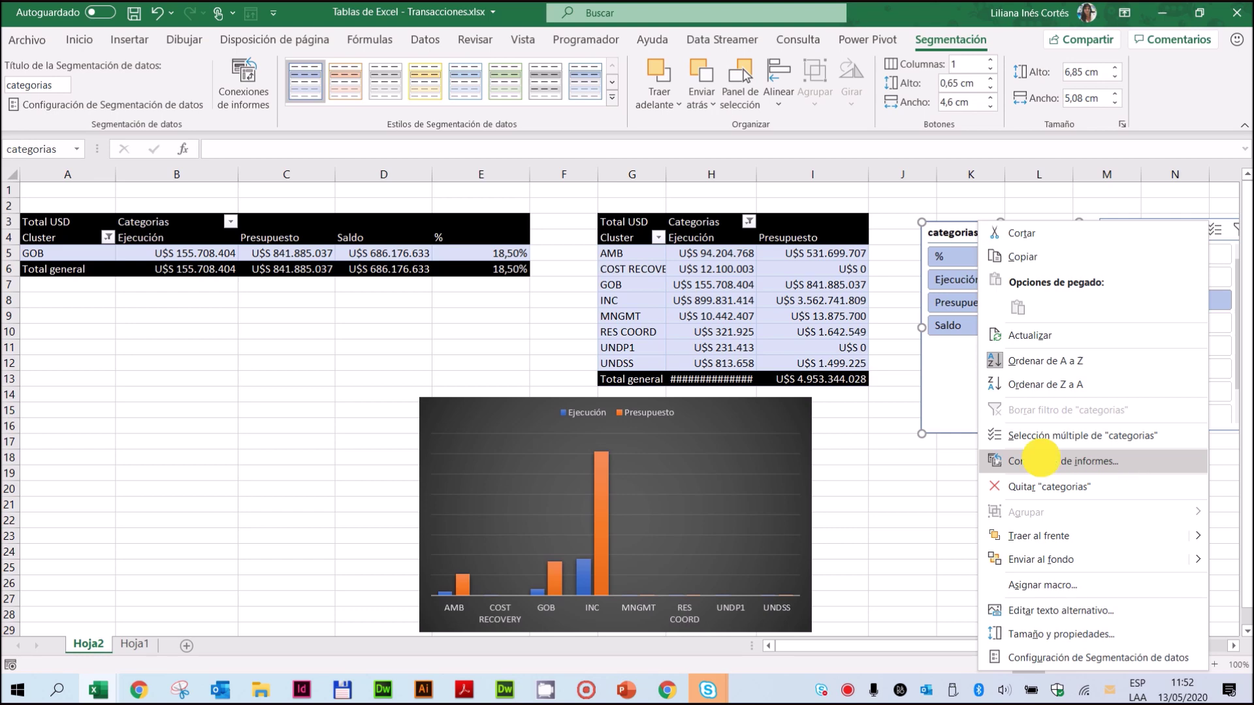
{"action": "left_click_drag", "start_coordinate": [1021, 411], "coordinate": [631, 166]}
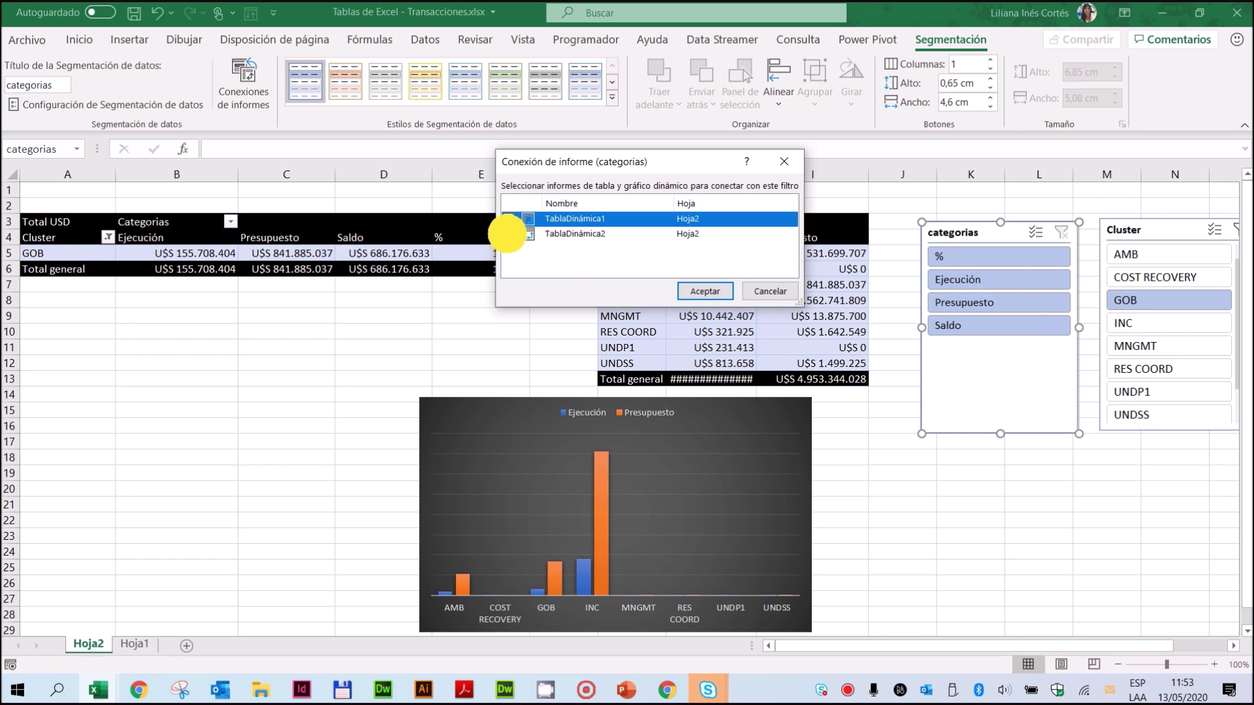
{"action": "left_click", "coordinate": [508, 234]}
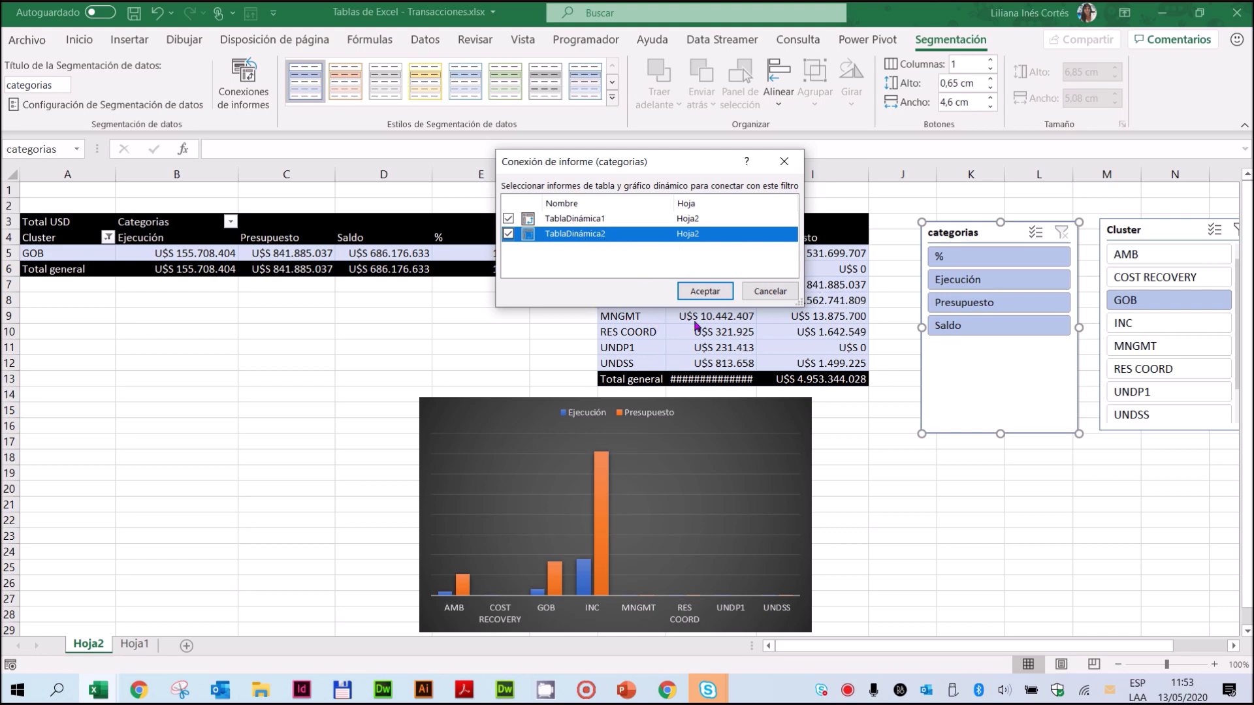
{"action": "left_click", "coordinate": [709, 291]}
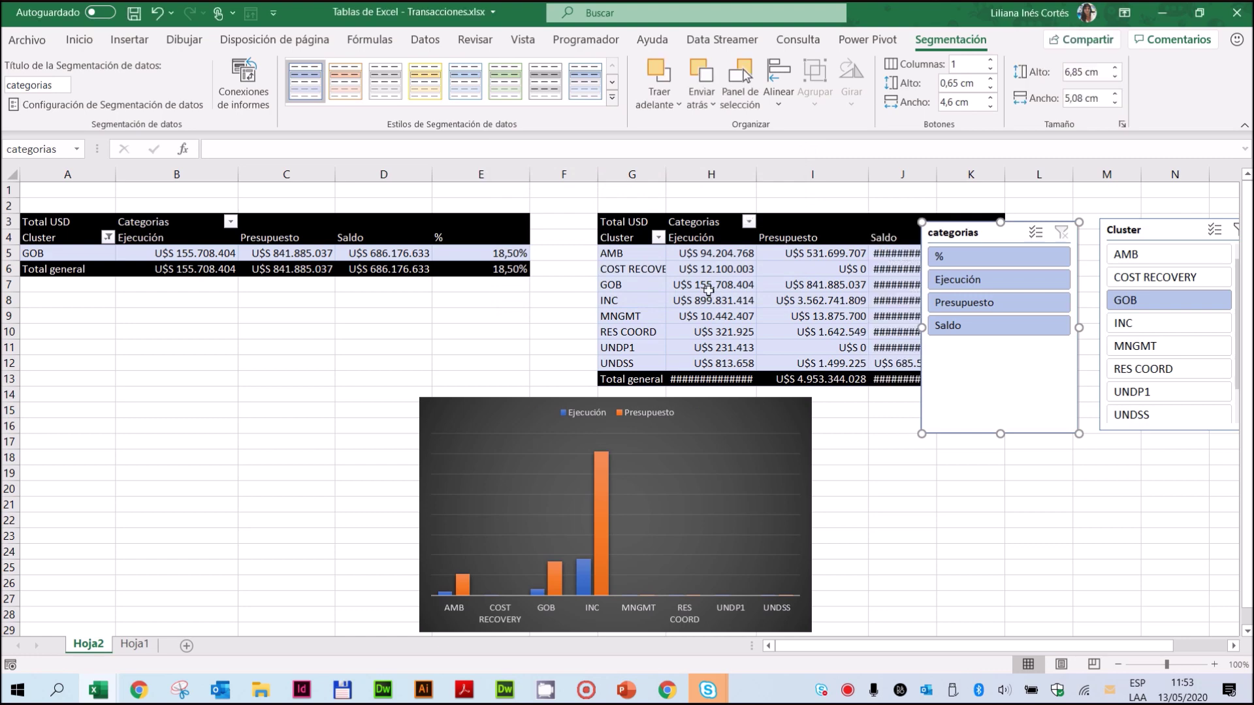
Connect the Cluster slicer to TablaDinámica2 as well and place it directly beside the categorias slicer
{"action": "right_click", "coordinate": [1161, 236]}
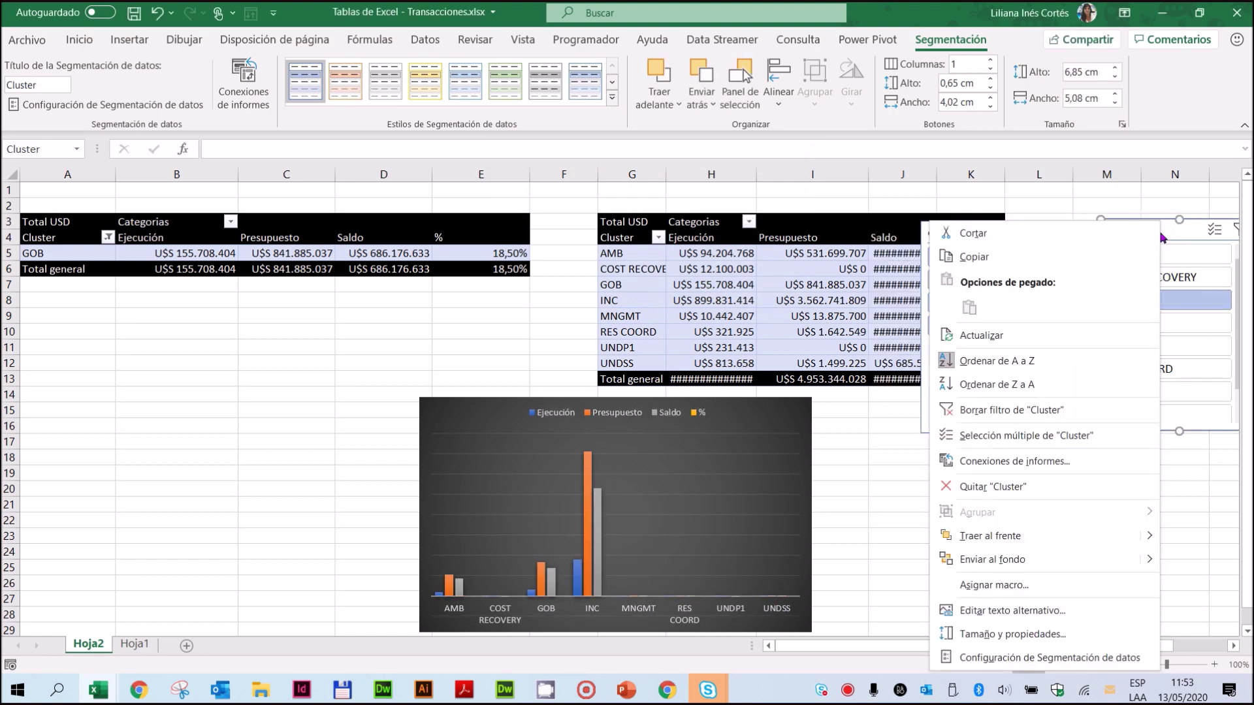
{"action": "left_click", "coordinate": [1009, 462]}
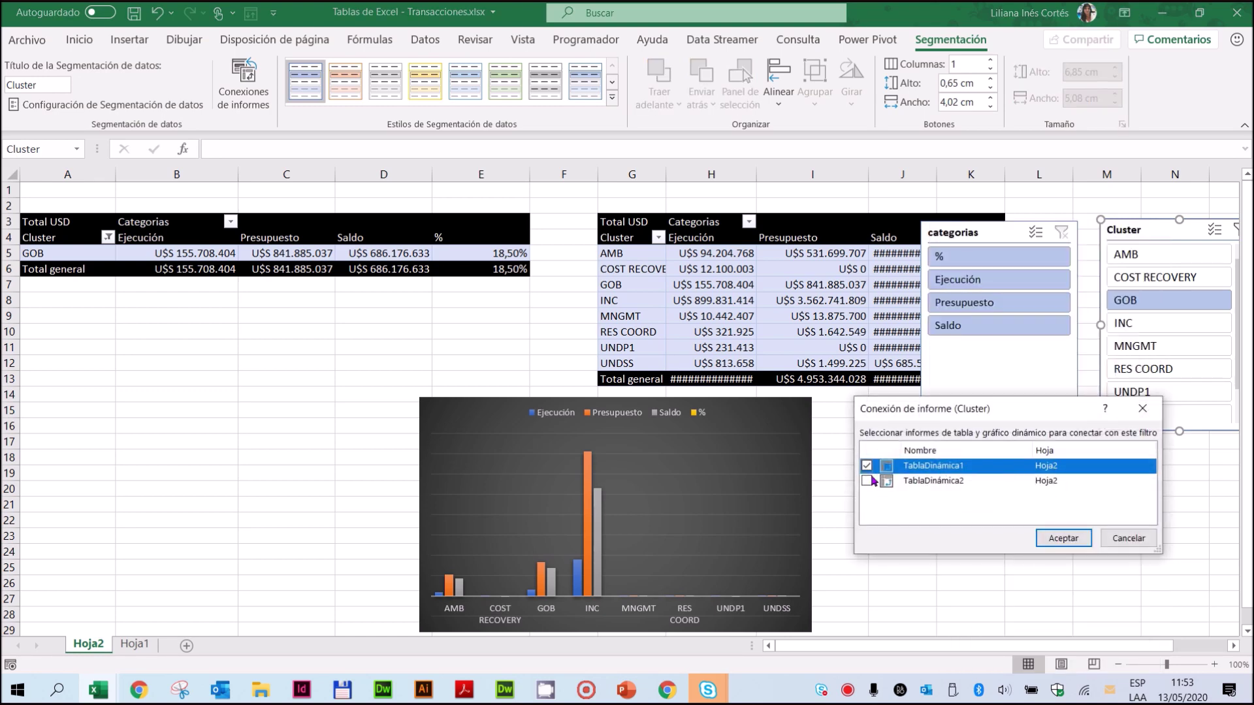
{"action": "left_click", "coordinate": [867, 482]}
{"action": "left_click", "coordinate": [1065, 541]}
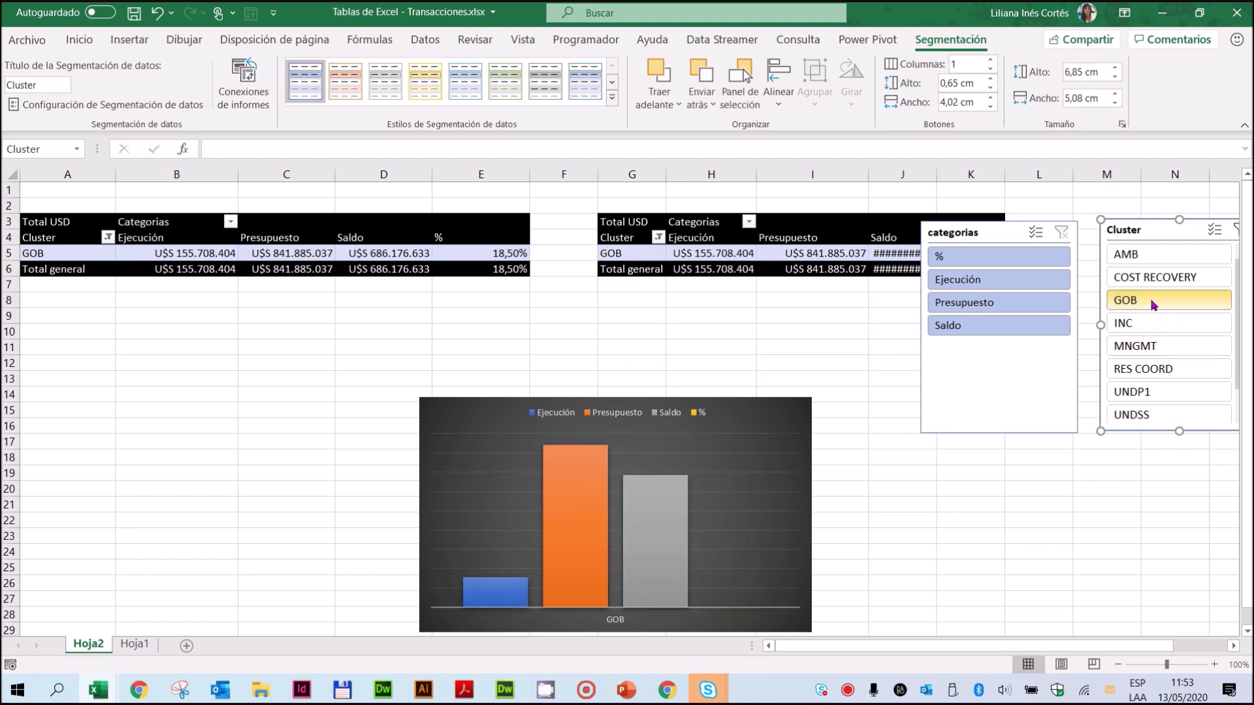
{"action": "left_click_drag", "start_coordinate": [1159, 227], "coordinate": [1136, 227]}
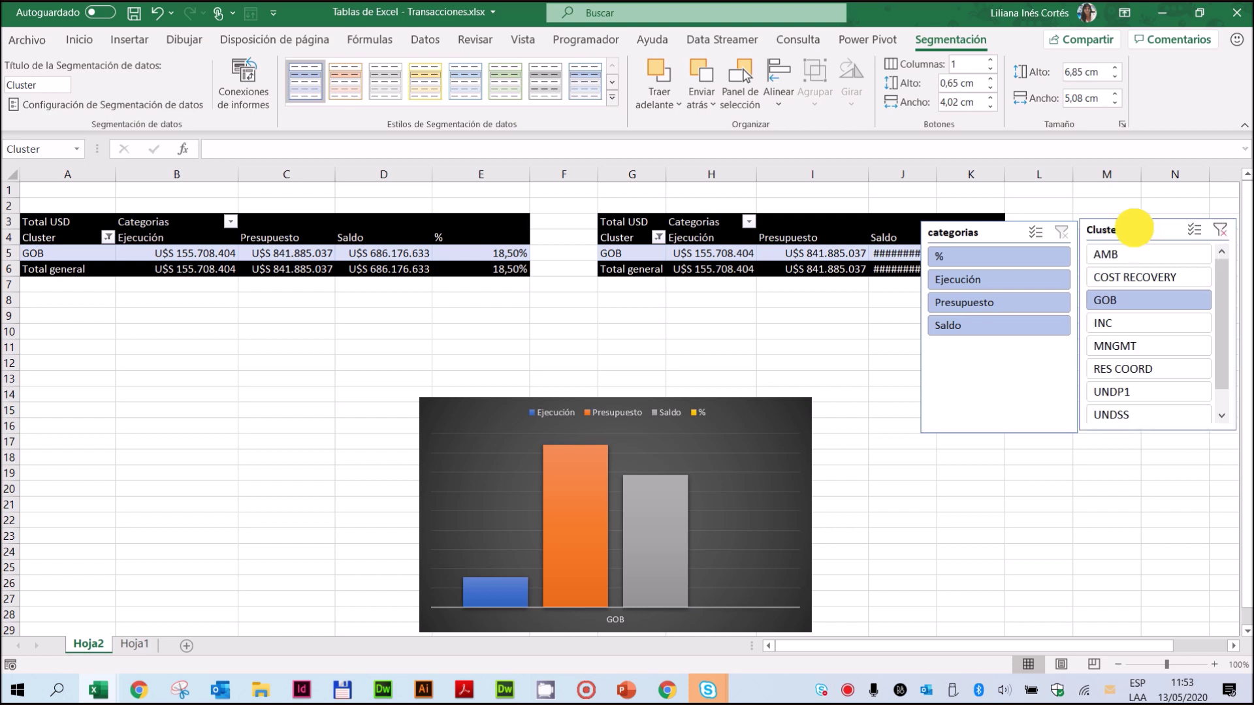
Move the PivotChart over the duplicate PivotTable and place the categorias and Cluster slicers below the original PivotTable
{"action": "left_click", "coordinate": [804, 408]}
{"action": "left_click_drag", "start_coordinate": [804, 408], "coordinate": [890, 314]}
{"action": "left_click_drag", "start_coordinate": [955, 248], "coordinate": [958, 251]}
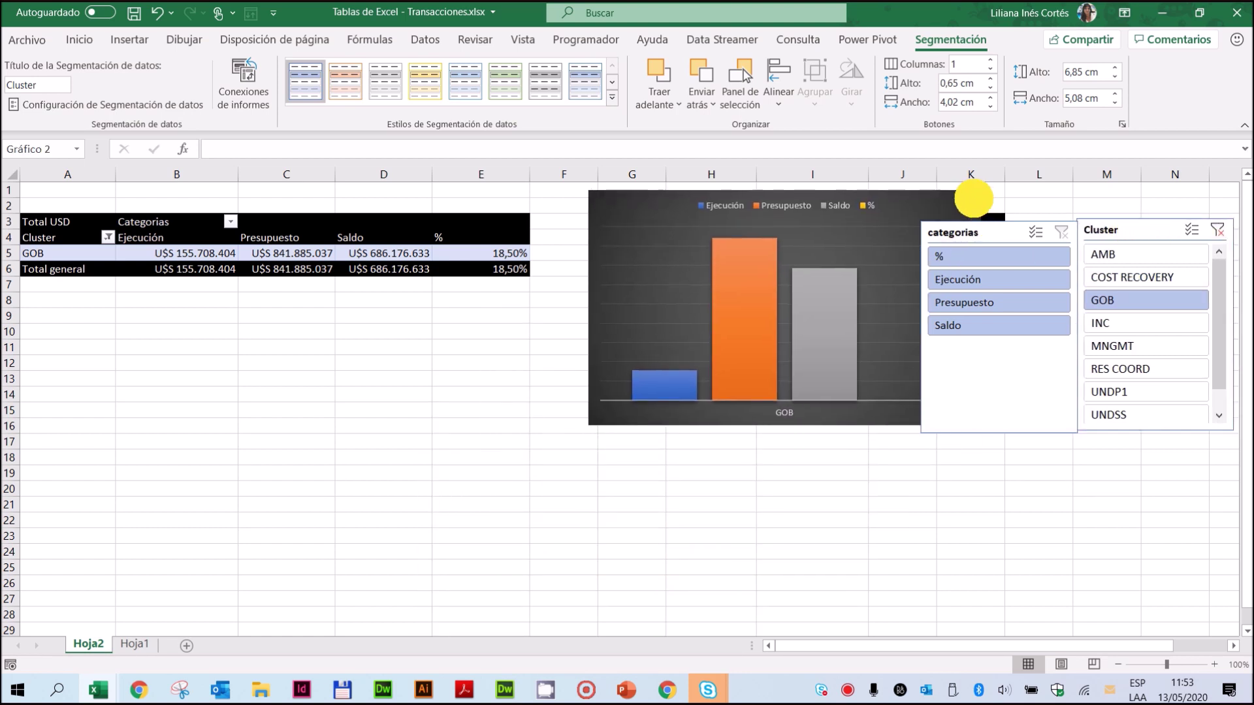
{"action": "left_click", "coordinate": [616, 523]}
{"action": "left_click_drag", "start_coordinate": [983, 232], "coordinate": [265, 385]}
{"action": "left_click_drag", "start_coordinate": [1104, 265], "coordinate": [447, 372]}
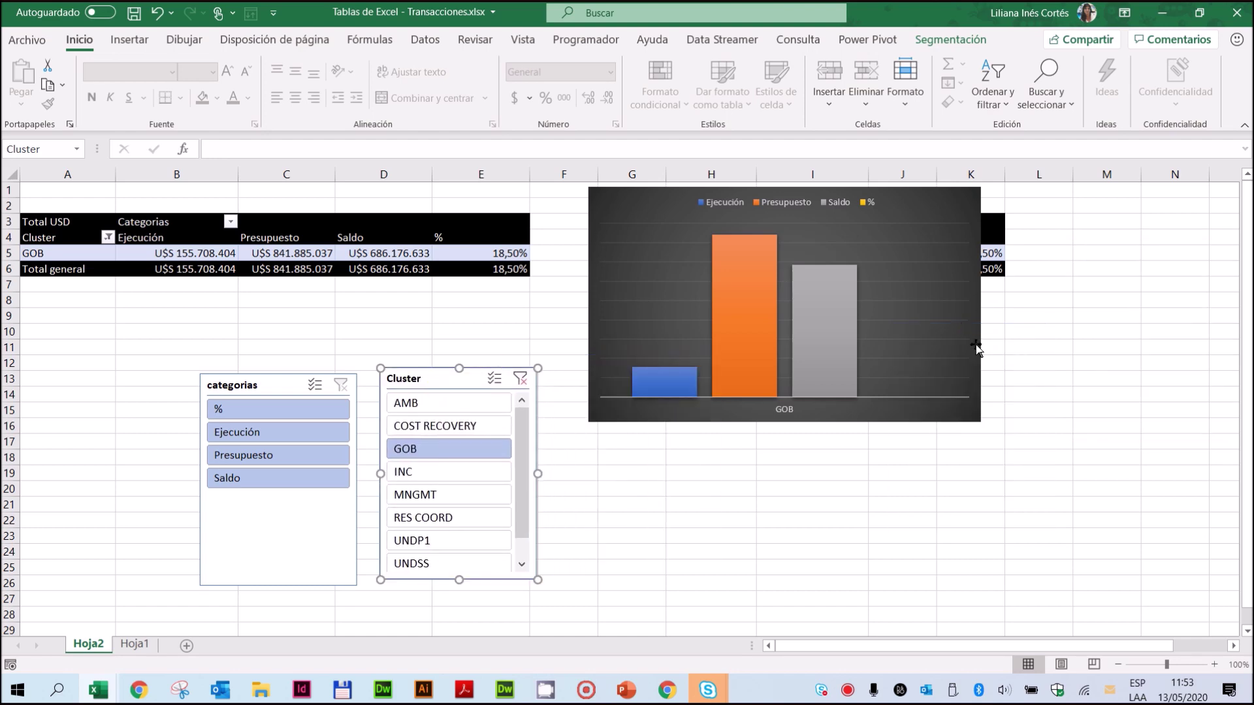
Narrow columns G and K and widen the PivotChart so it completely covers the duplicate PivotTable
{"action": "left_click", "coordinate": [930, 339]}
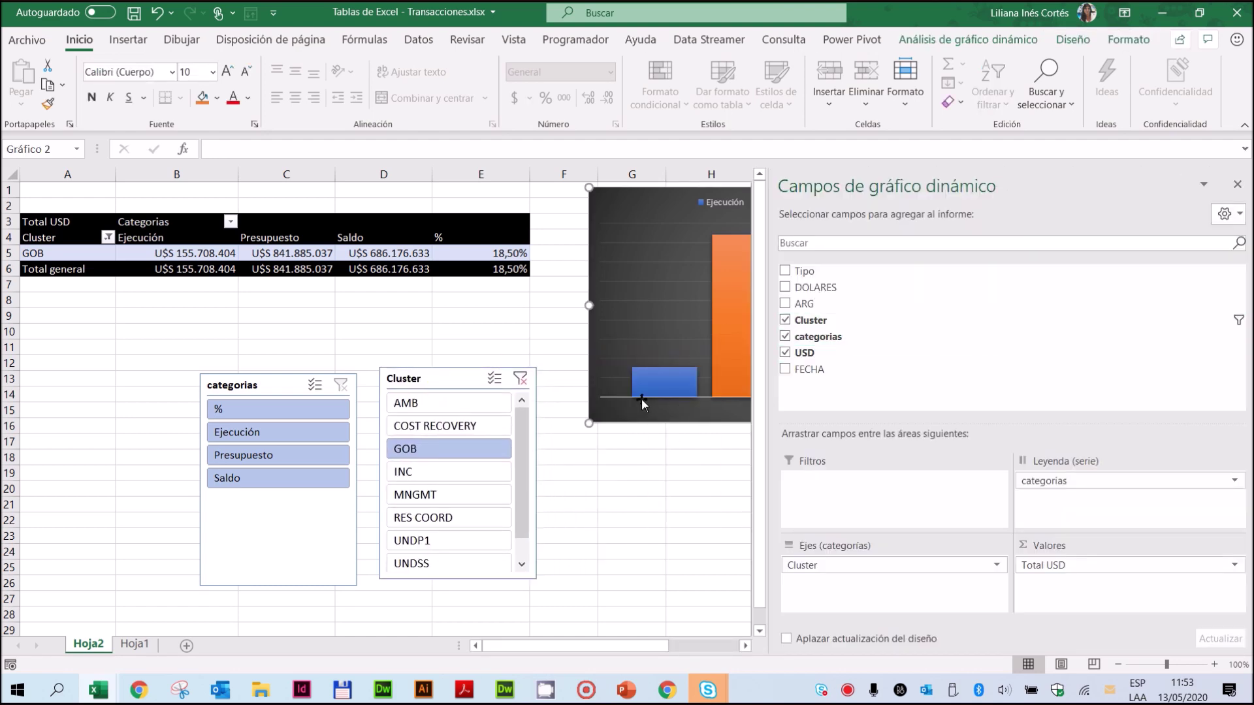
{"action": "left_click_drag", "start_coordinate": [621, 200], "coordinate": [641, 173]}
{"action": "left_click", "coordinate": [646, 520]}
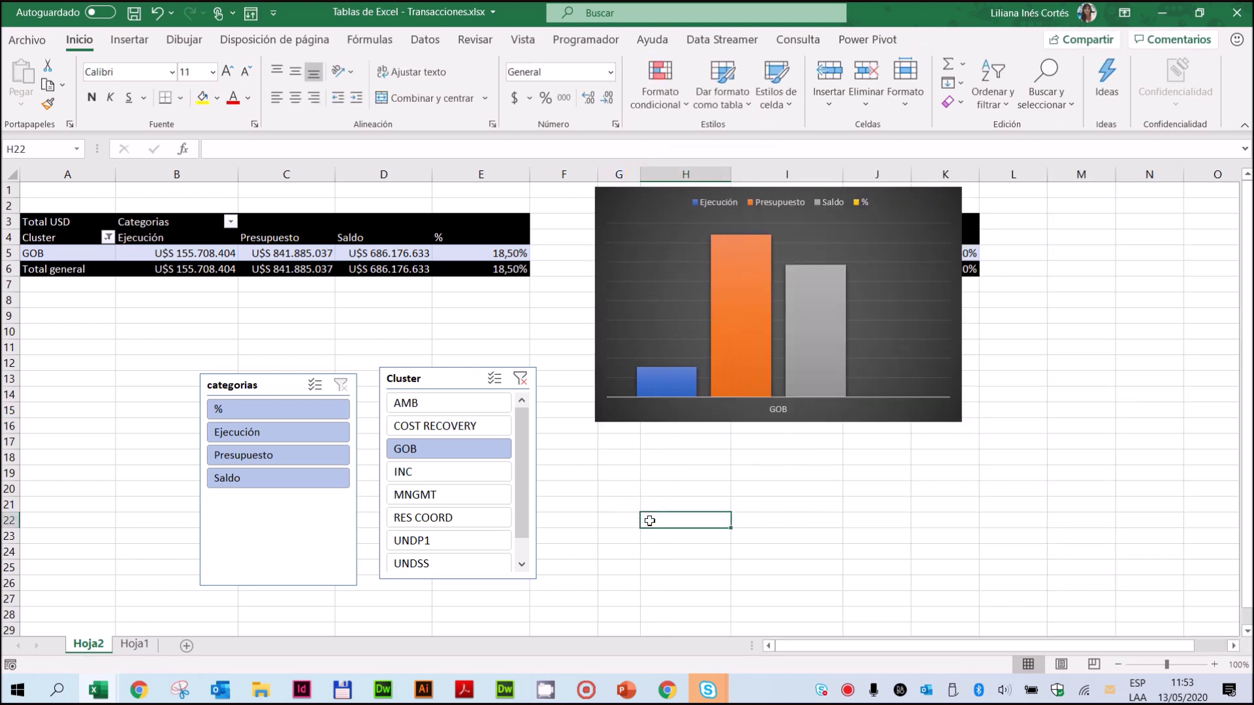
{"action": "left_click_drag", "start_coordinate": [978, 171], "coordinate": [940, 171]}
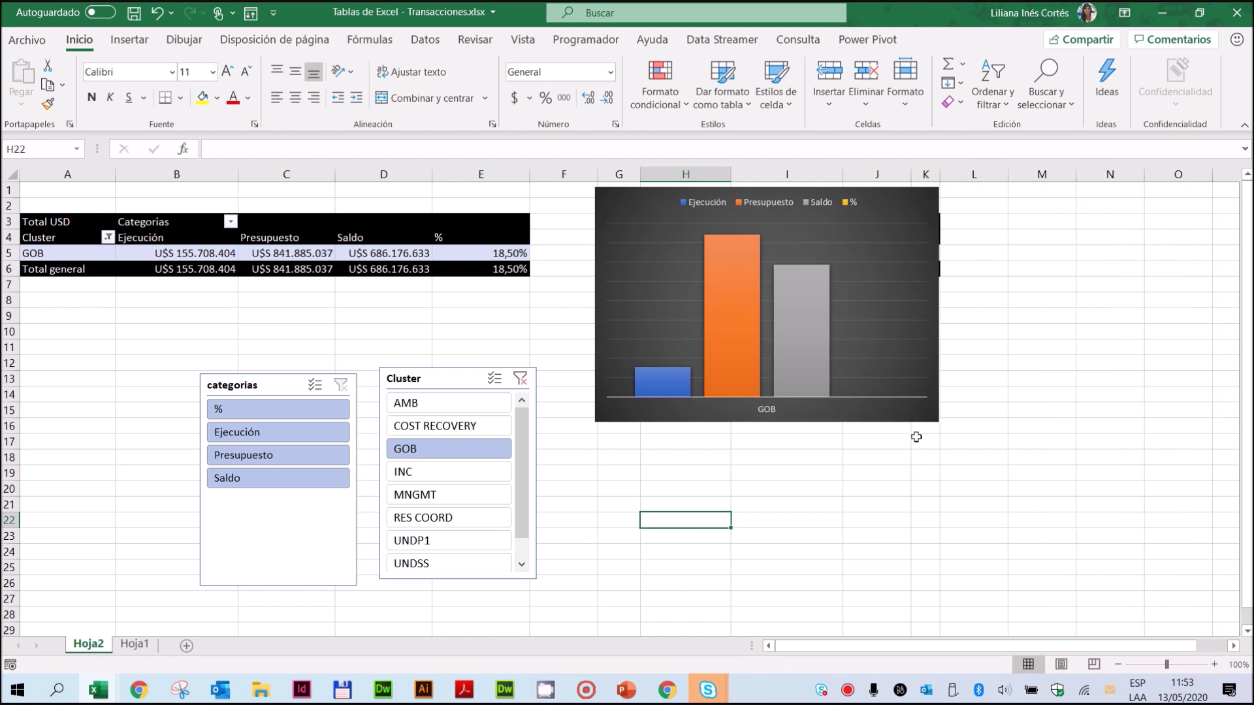
{"action": "left_click", "coordinate": [938, 413]}
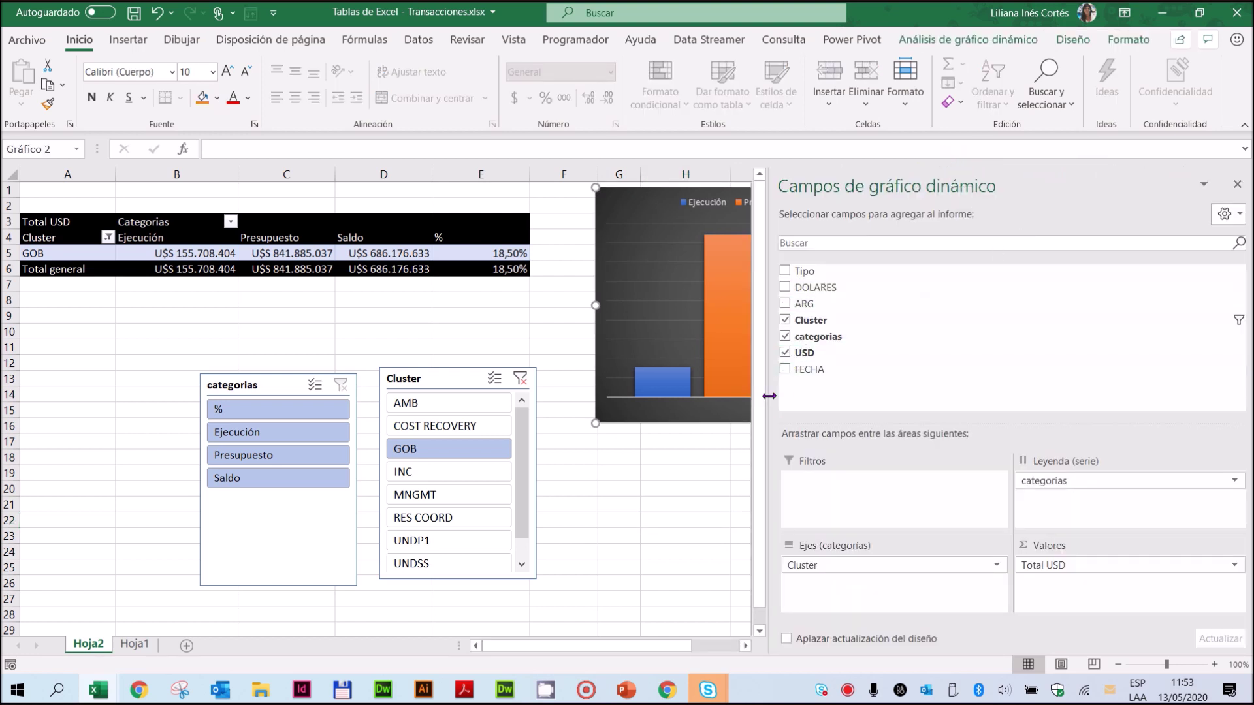
{"action": "left_click_drag", "start_coordinate": [770, 396], "coordinate": [1053, 395]}
{"action": "left_click_drag", "start_coordinate": [940, 308], "coordinate": [967, 307]}
{"action": "left_click", "coordinate": [951, 487]}
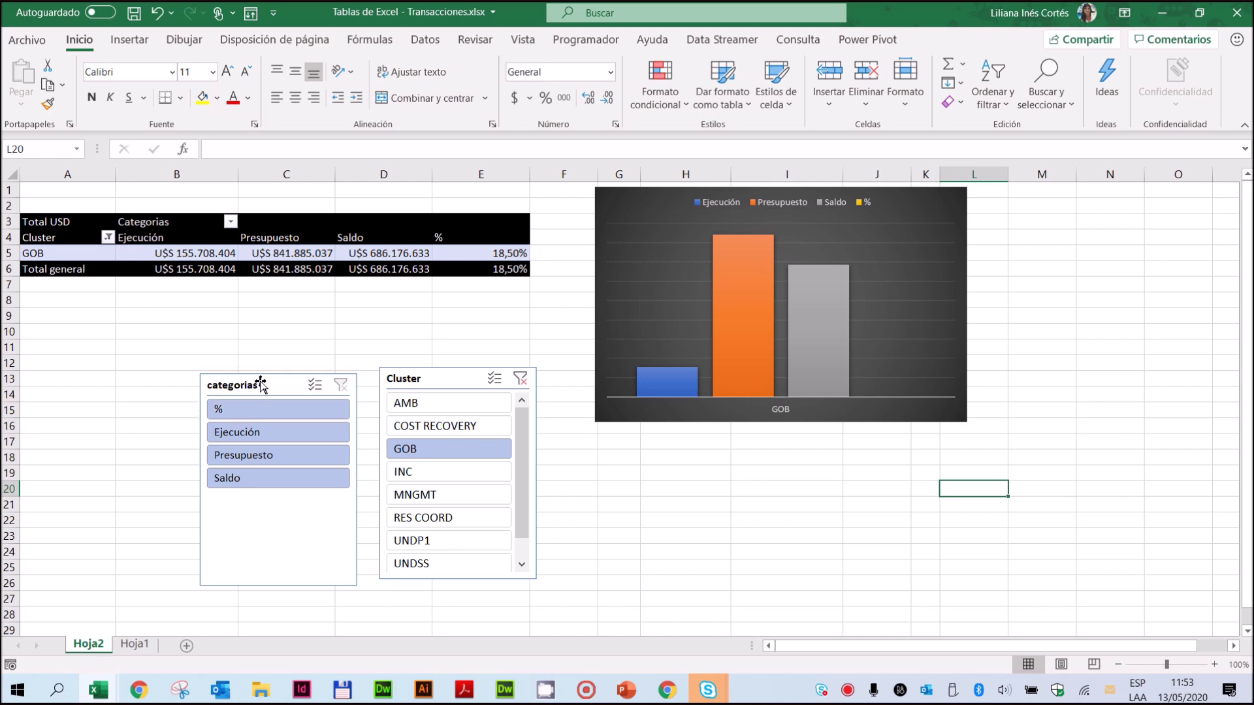
Lay out the categorias slicer in two columns and resize it to about 7.26 cm wide and 2.54 cm high
{"action": "left_click_drag", "start_coordinate": [261, 384], "coordinate": [1042, 209]}
{"action": "left_click_drag", "start_coordinate": [460, 370], "coordinate": [470, 346]}
{"action": "left_click_drag", "start_coordinate": [1041, 214], "coordinate": [806, 425]}
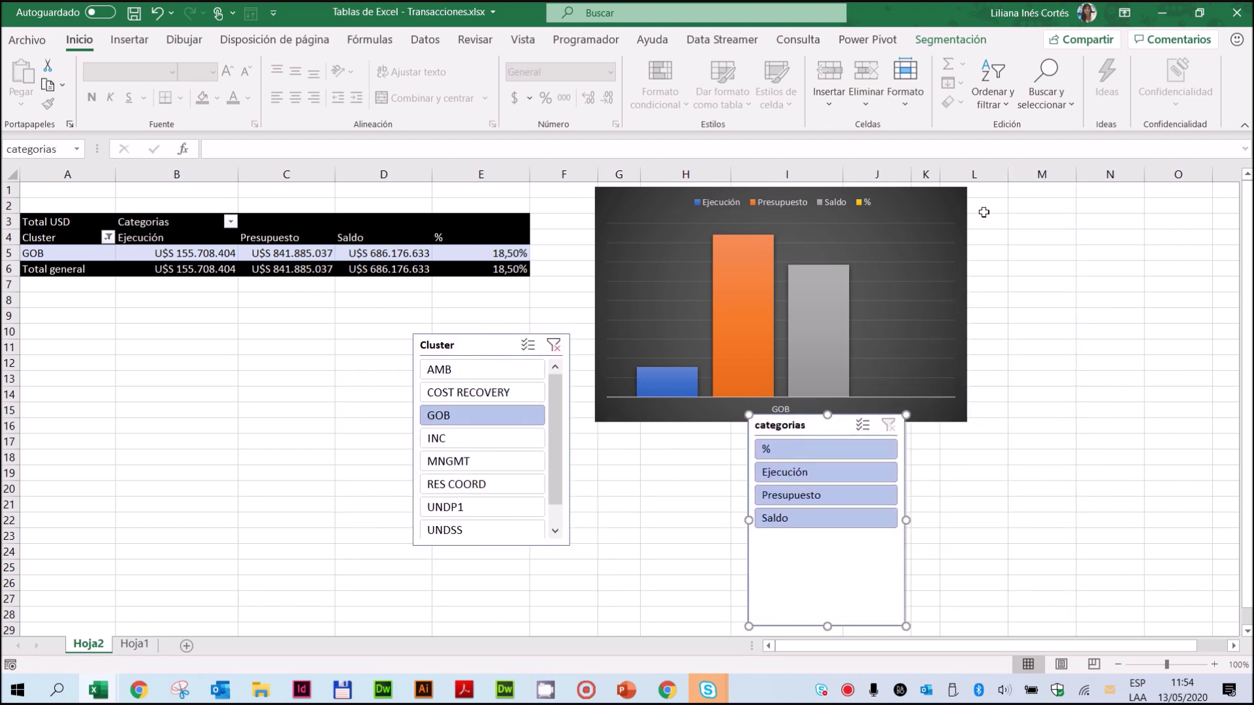
{"action": "left_click", "coordinate": [959, 41]}
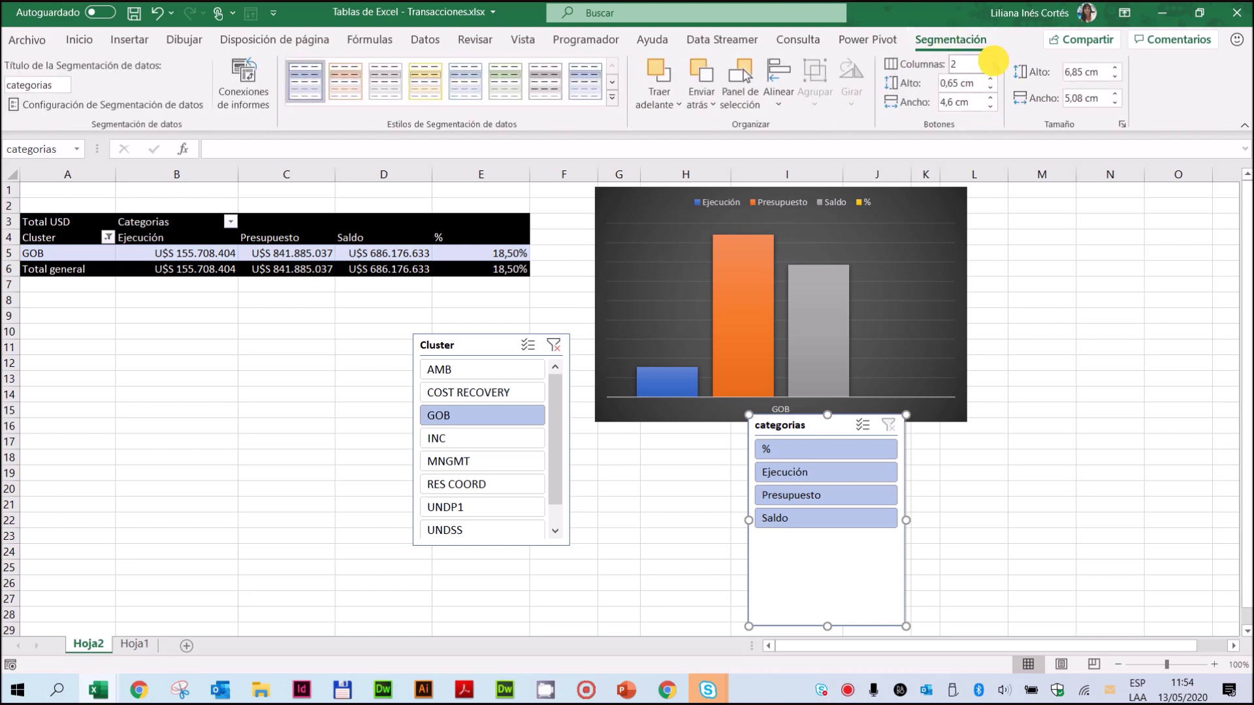
{"action": "left_click", "coordinate": [990, 60]}
{"action": "left_click_drag", "start_coordinate": [906, 521], "coordinate": [973, 520]}
{"action": "left_click_drag", "start_coordinate": [860, 624], "coordinate": [860, 493]}
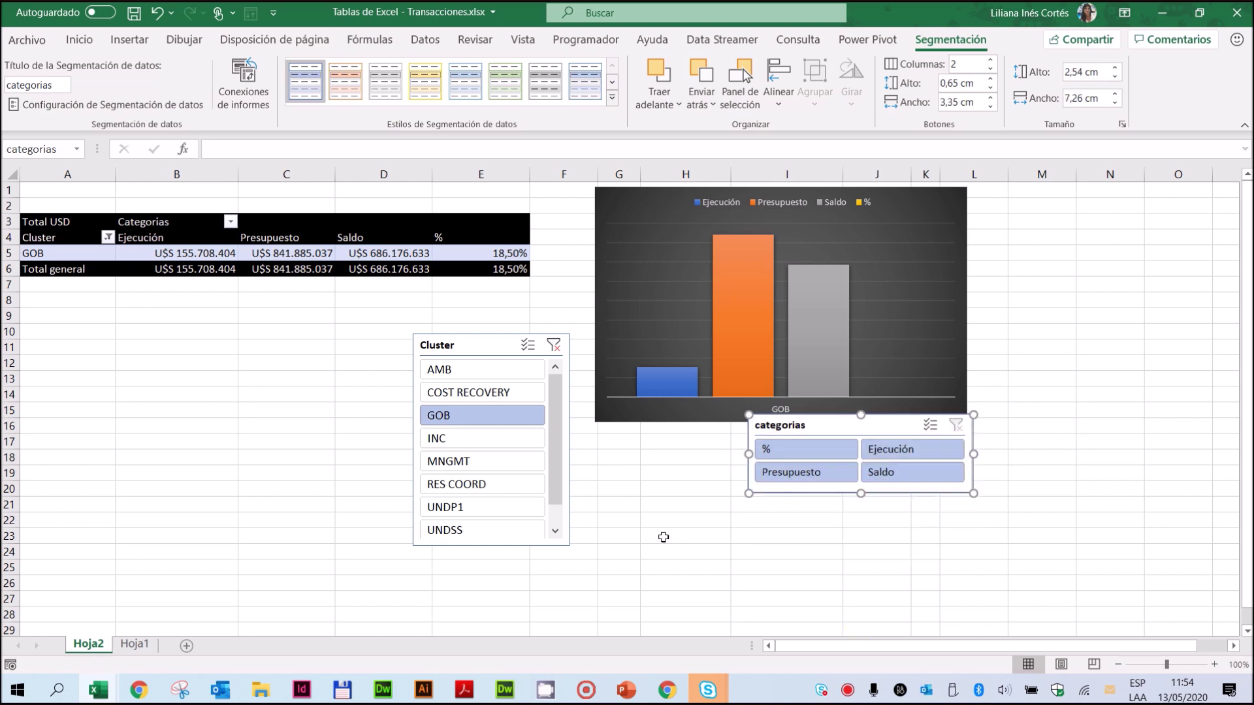
Lay out the Cluster slicer in two columns and resize it to about 6.69 cm wide and 3.83 cm high
{"action": "left_click", "coordinate": [573, 544]}
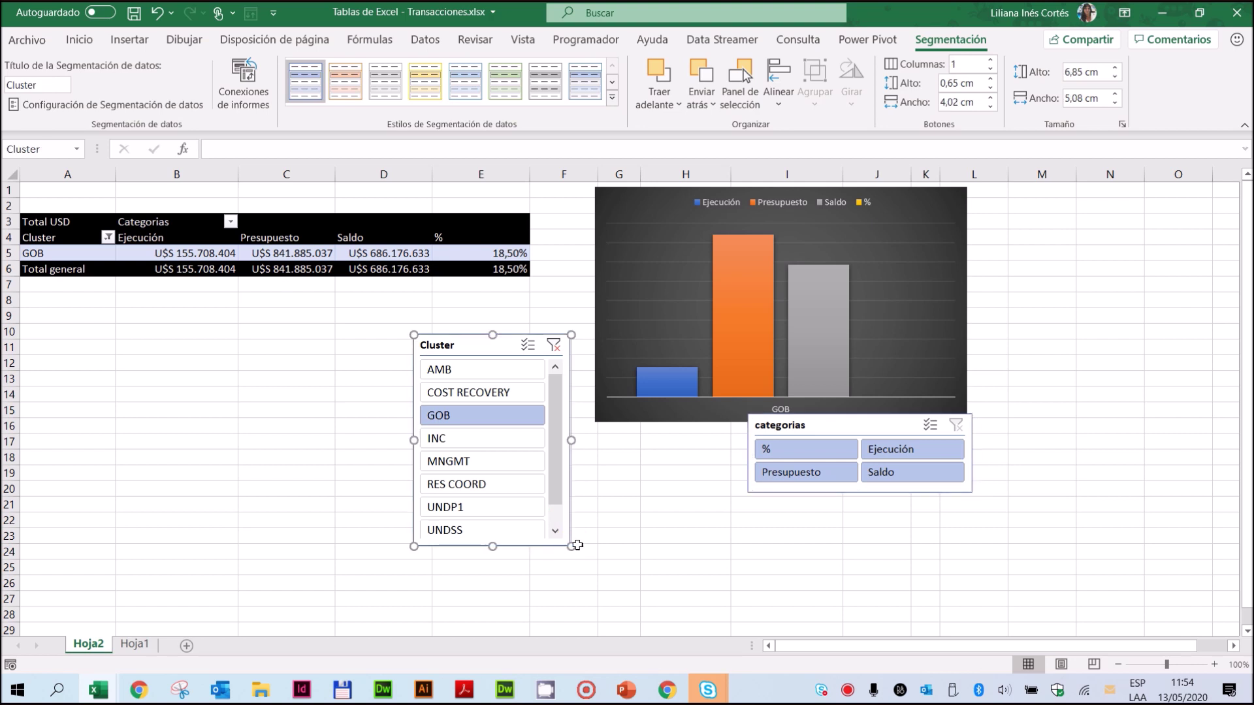
{"action": "left_click", "coordinate": [990, 59]}
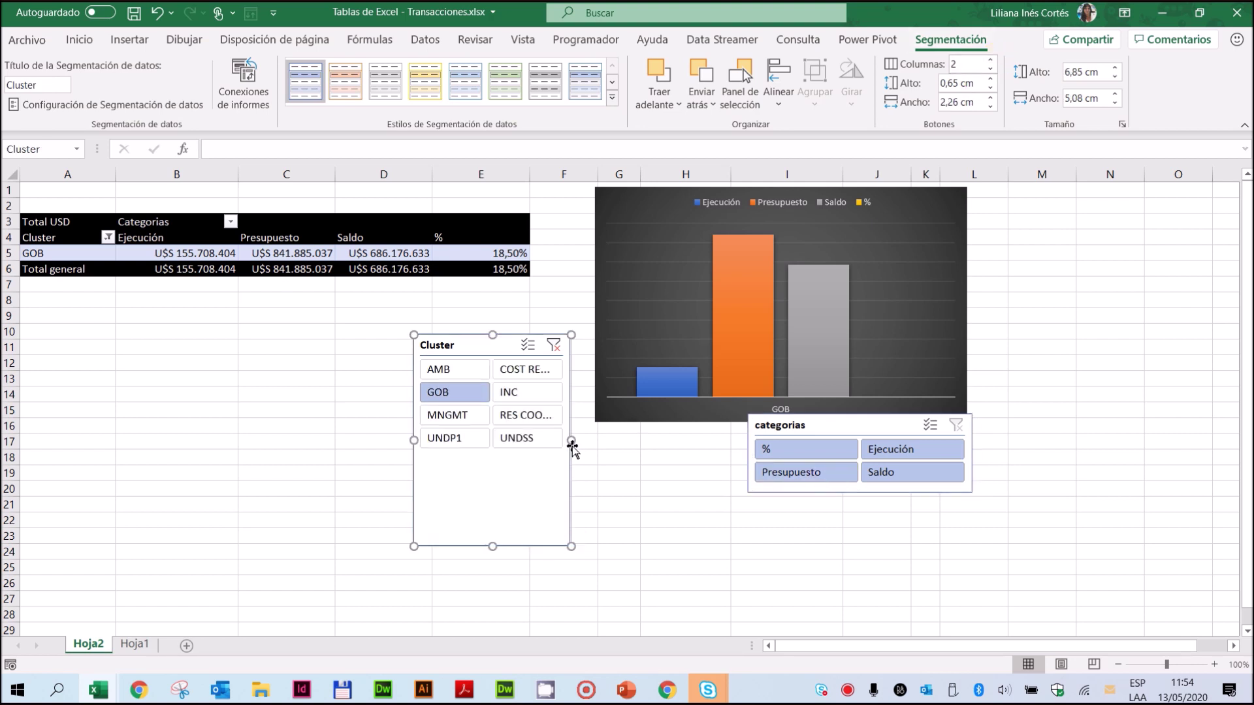
{"action": "left_click_drag", "start_coordinate": [571, 440], "coordinate": [621, 440]}
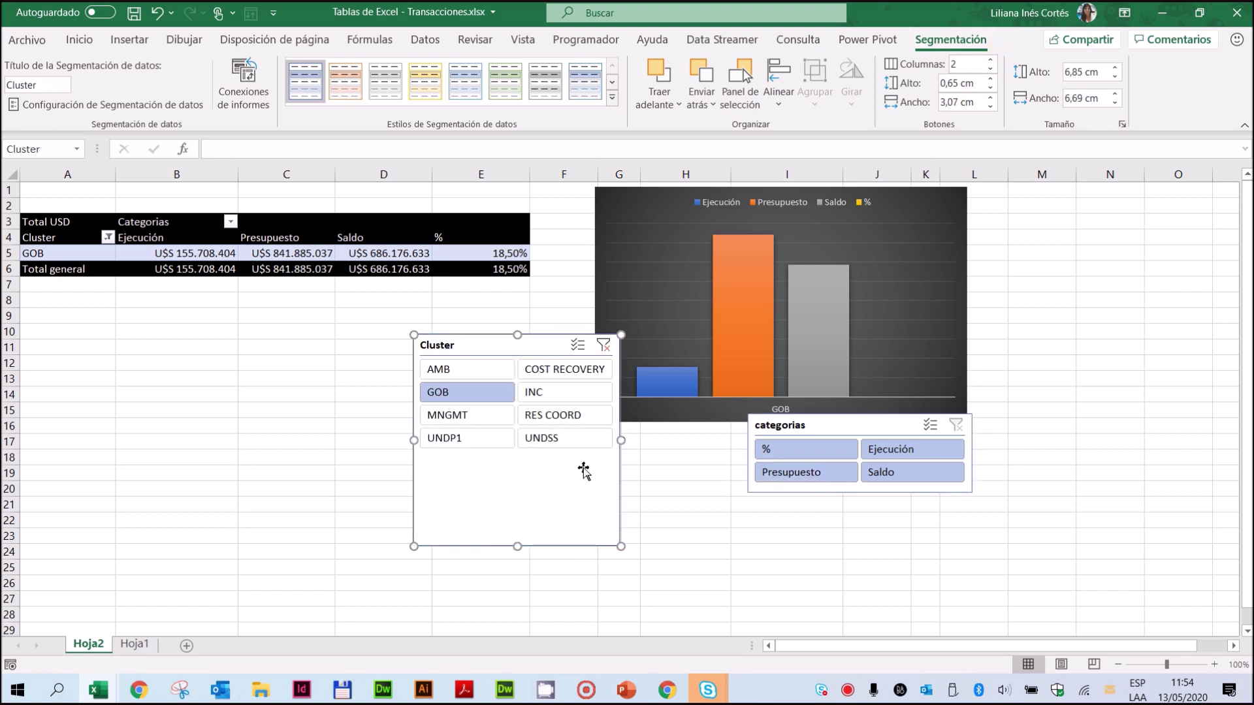
{"action": "left_click_drag", "start_coordinate": [517, 546], "coordinate": [519, 453]}
Stack the Cluster slicer above the categorias slicer to the right of the PivotChart and add INC and AMB to the Cluster selection
{"action": "left_click_drag", "start_coordinate": [1121, 228], "coordinate": [1102, 177]}
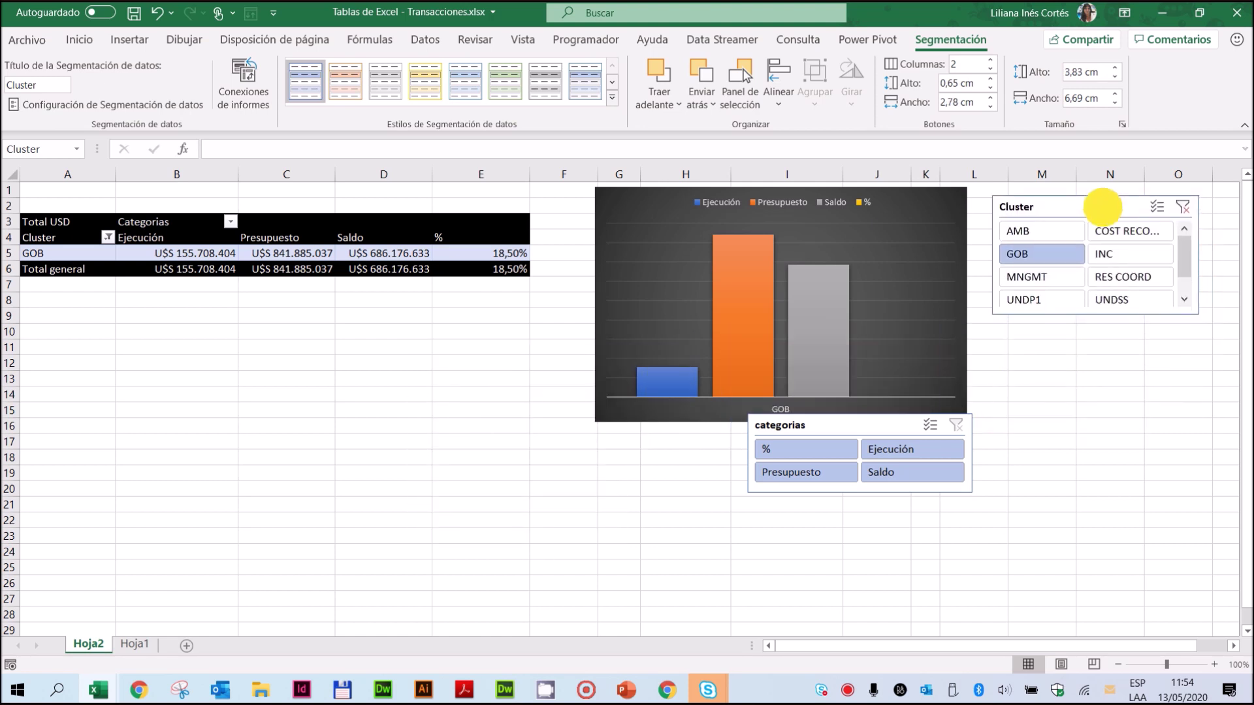
{"action": "left_click_drag", "start_coordinate": [904, 428], "coordinate": [1116, 335]}
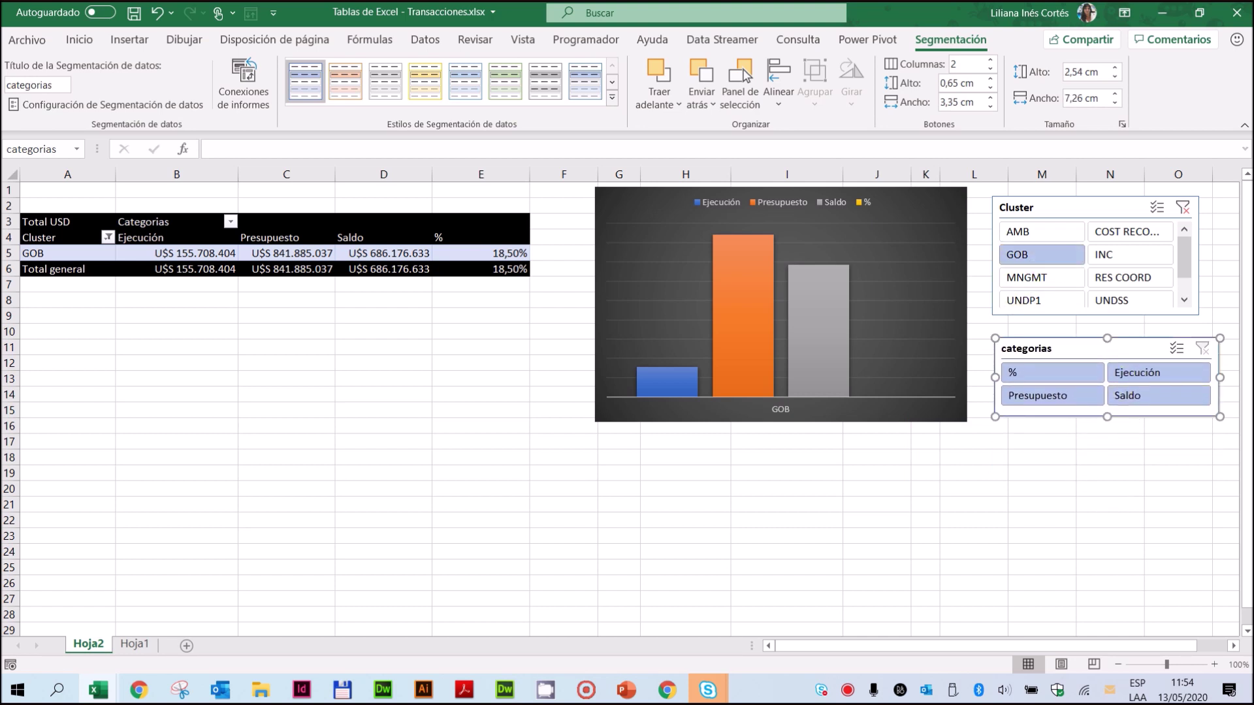
{"action": "left_click", "coordinate": [1146, 262], "text": "ctrl"}
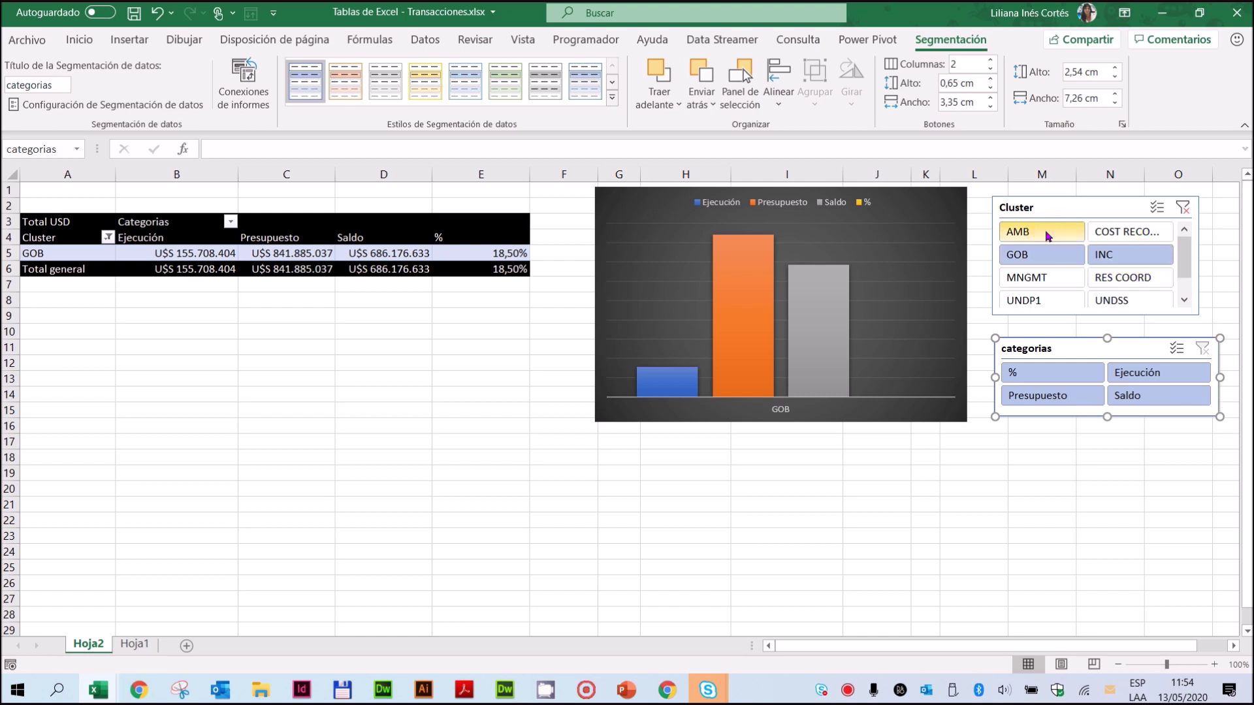
{"action": "left_click", "coordinate": [1045, 233], "text": "ctrl"}
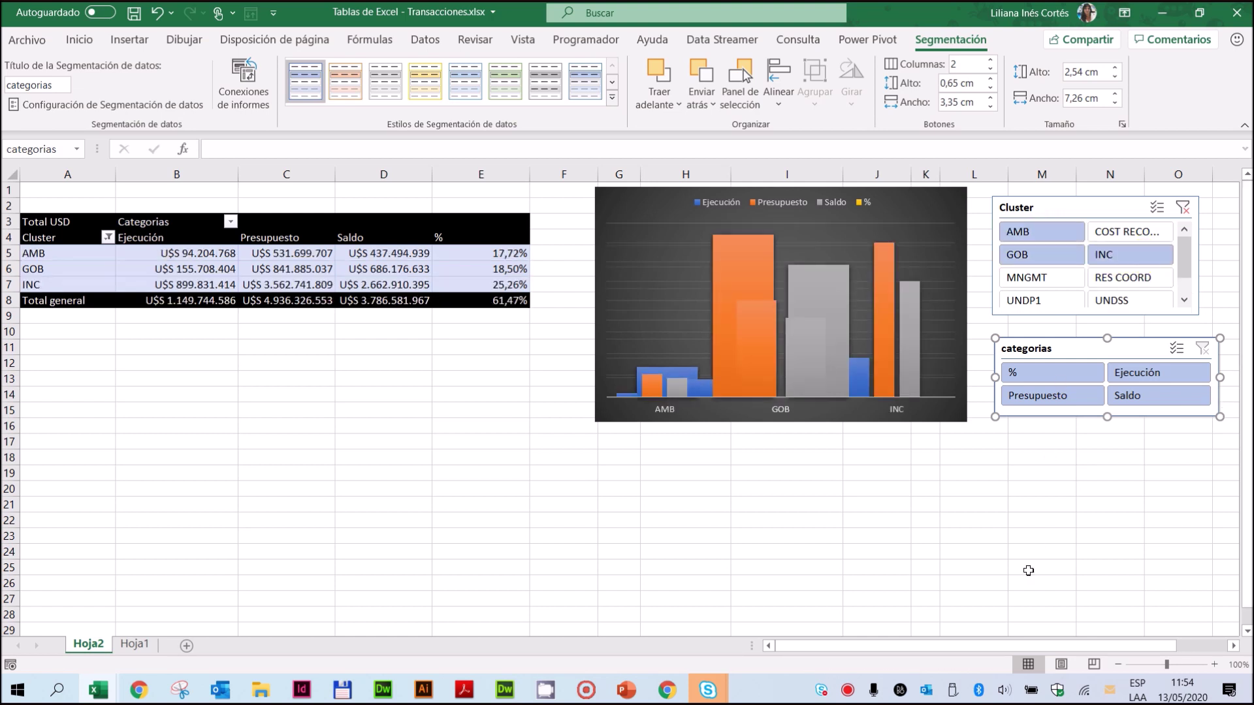
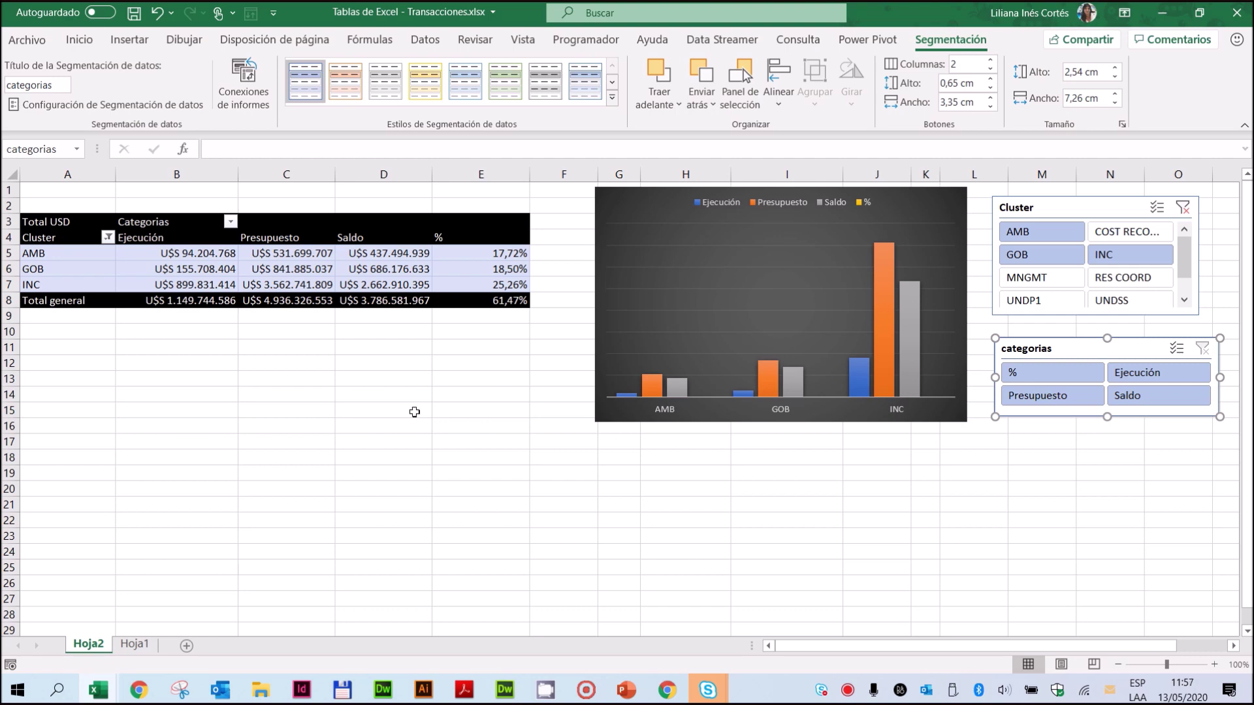
Examine the source table rows and their categorias values on Hoja1, and the refresh option of the PivotTable on Hoja2
{"action": "left_click", "coordinate": [135, 646]}
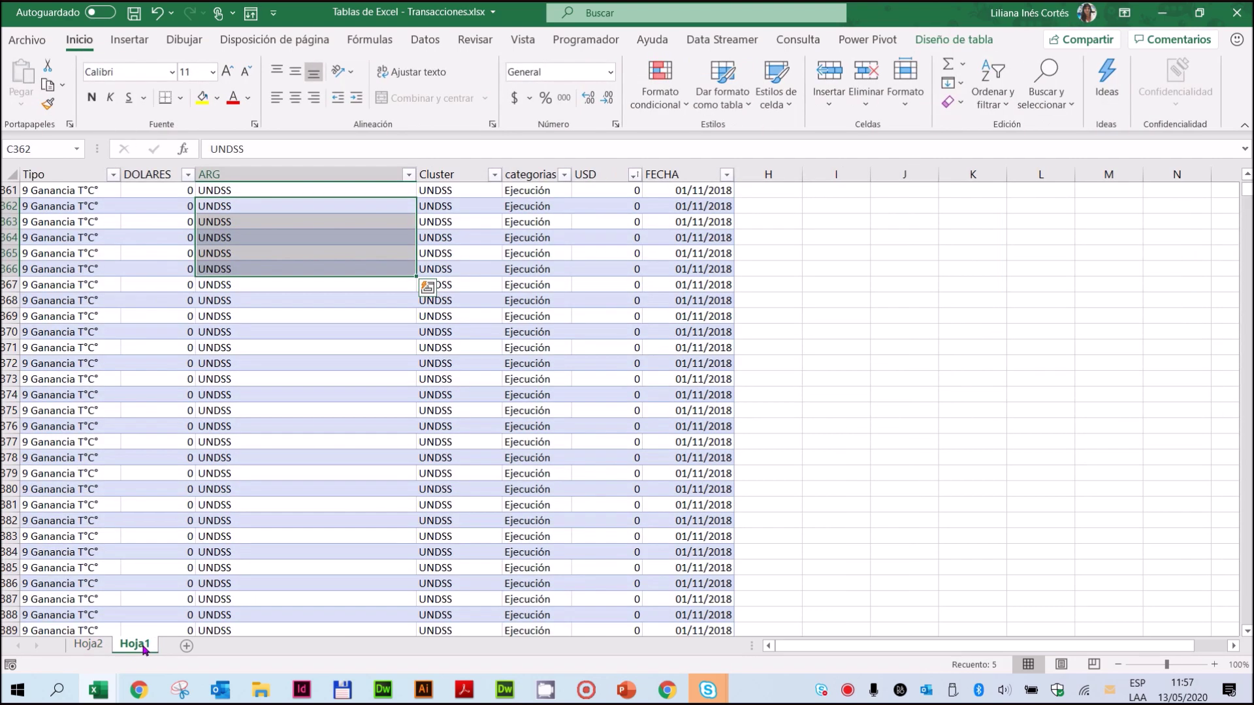
{"action": "scroll", "coordinate": [212, 399], "scroll_direction": "down", "scroll_amount": 20}
{"action": "scroll", "coordinate": [212, 398], "scroll_direction": "down", "scroll_amount": 20}
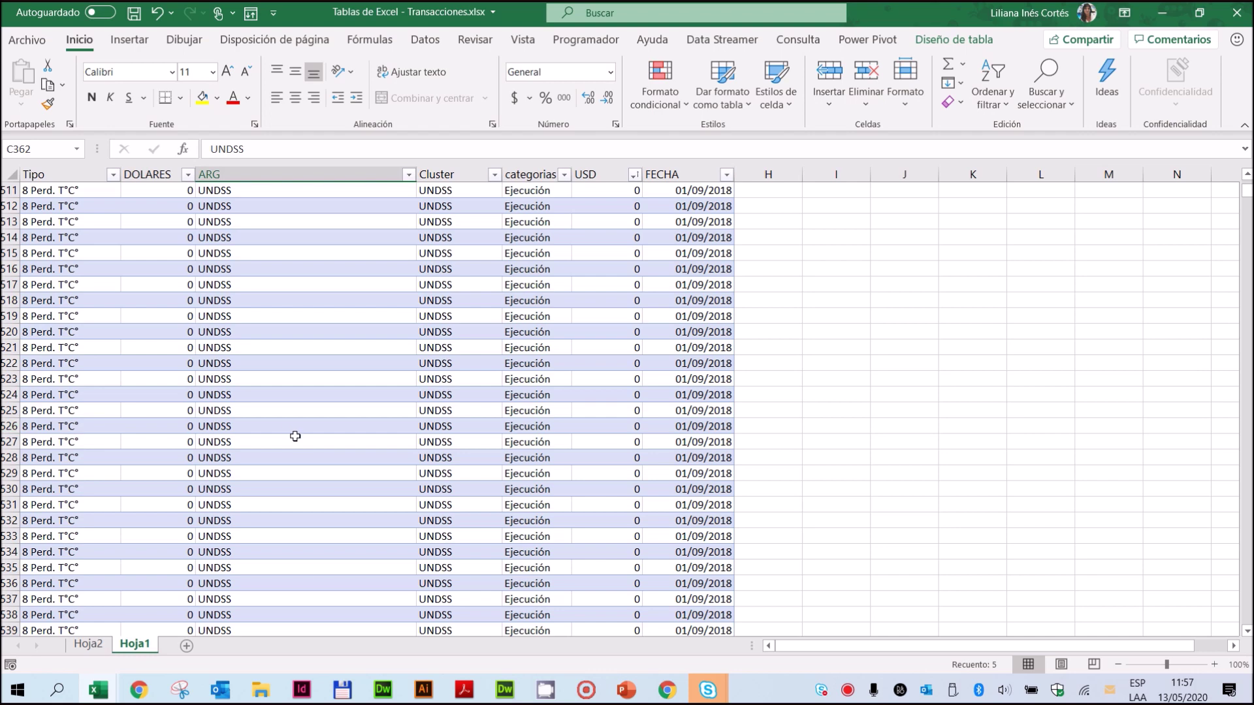
{"action": "left_click", "coordinate": [85, 644]}
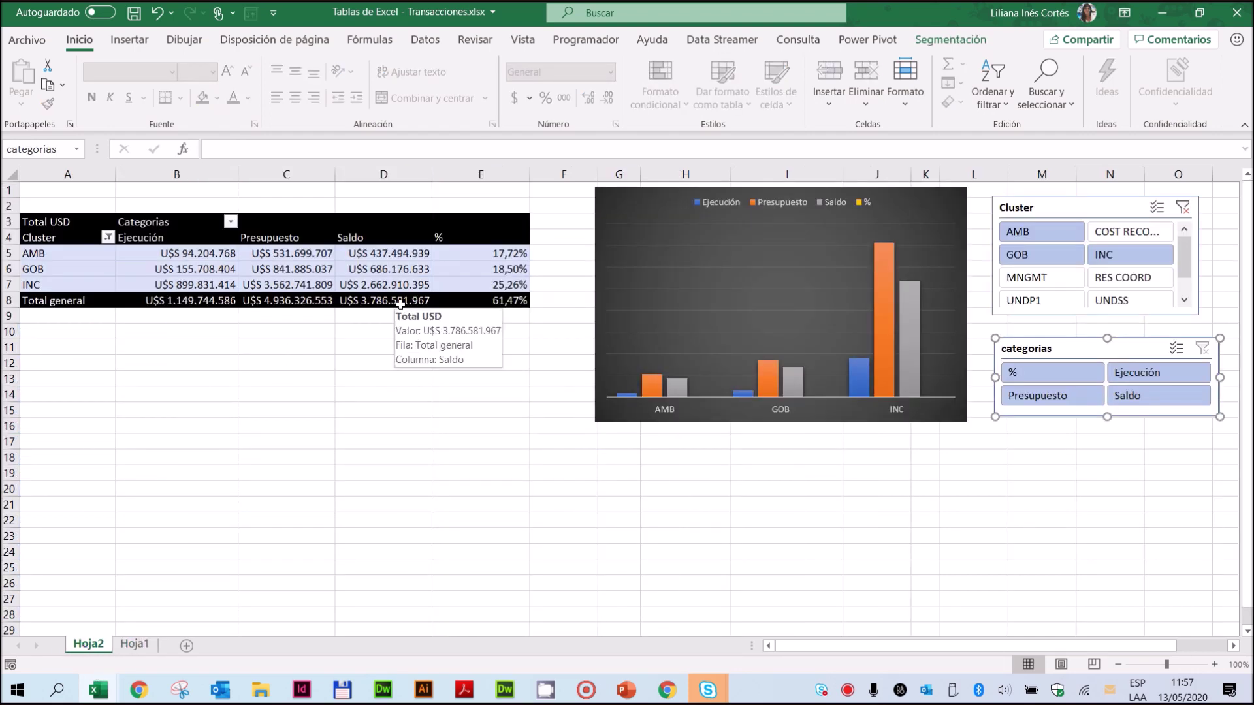
{"action": "right_click", "coordinate": [318, 264]}
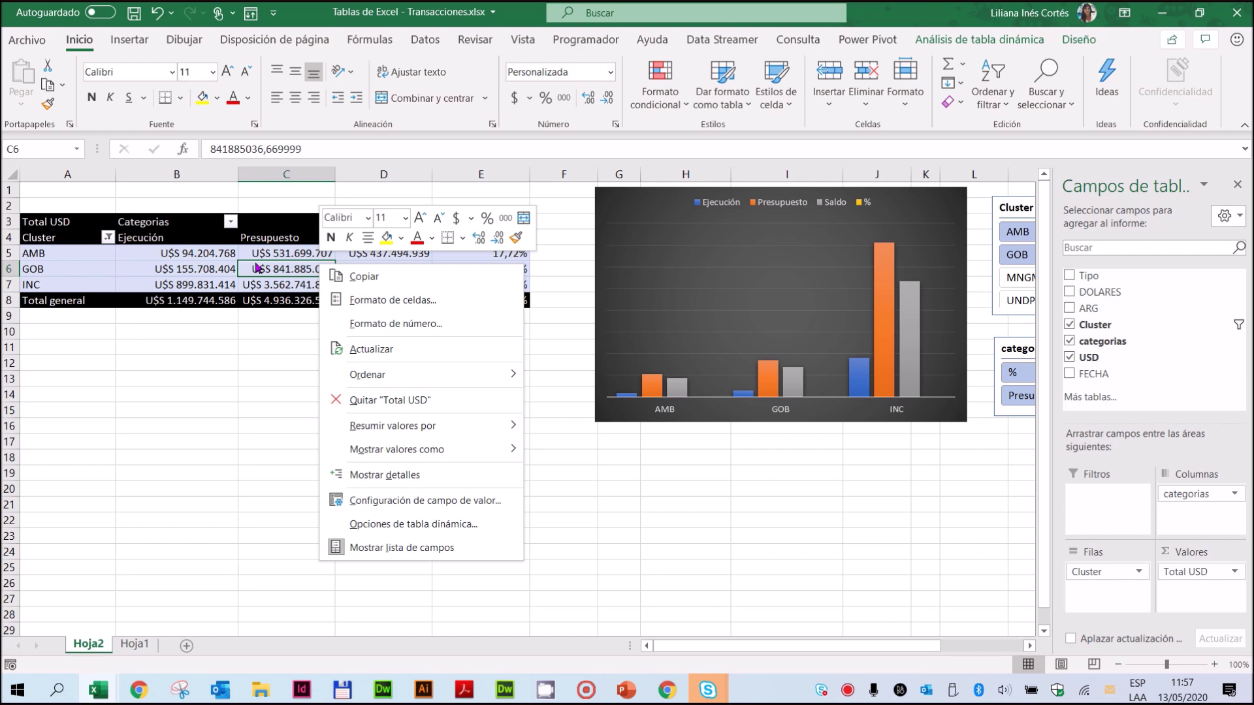
{"action": "left_click", "coordinate": [141, 645]}
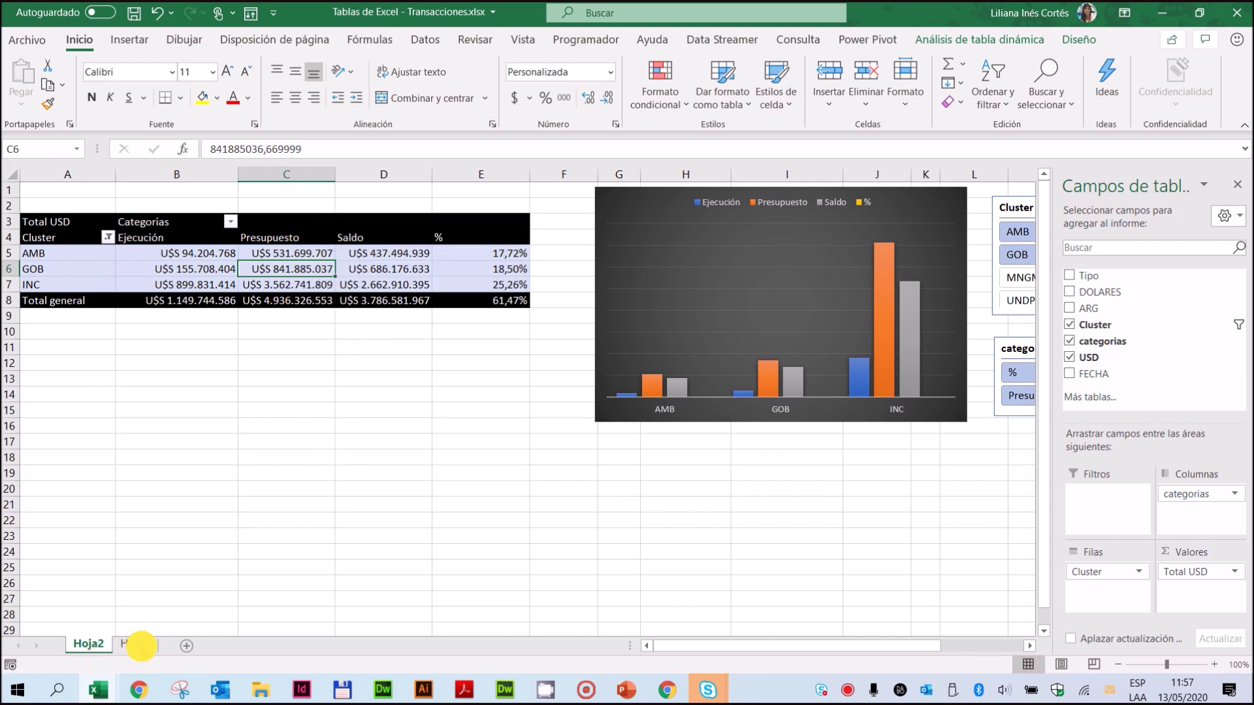
{"action": "left_click", "coordinate": [134, 646]}
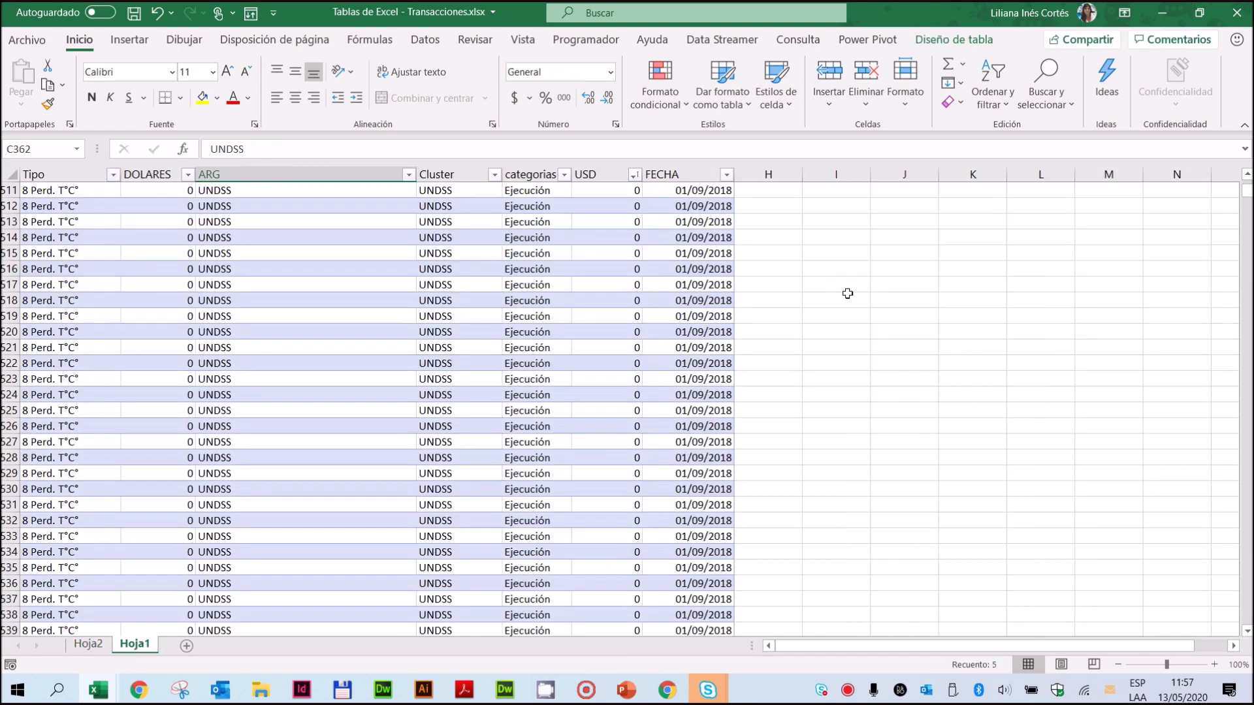
{"action": "left_click", "coordinate": [826, 297]}
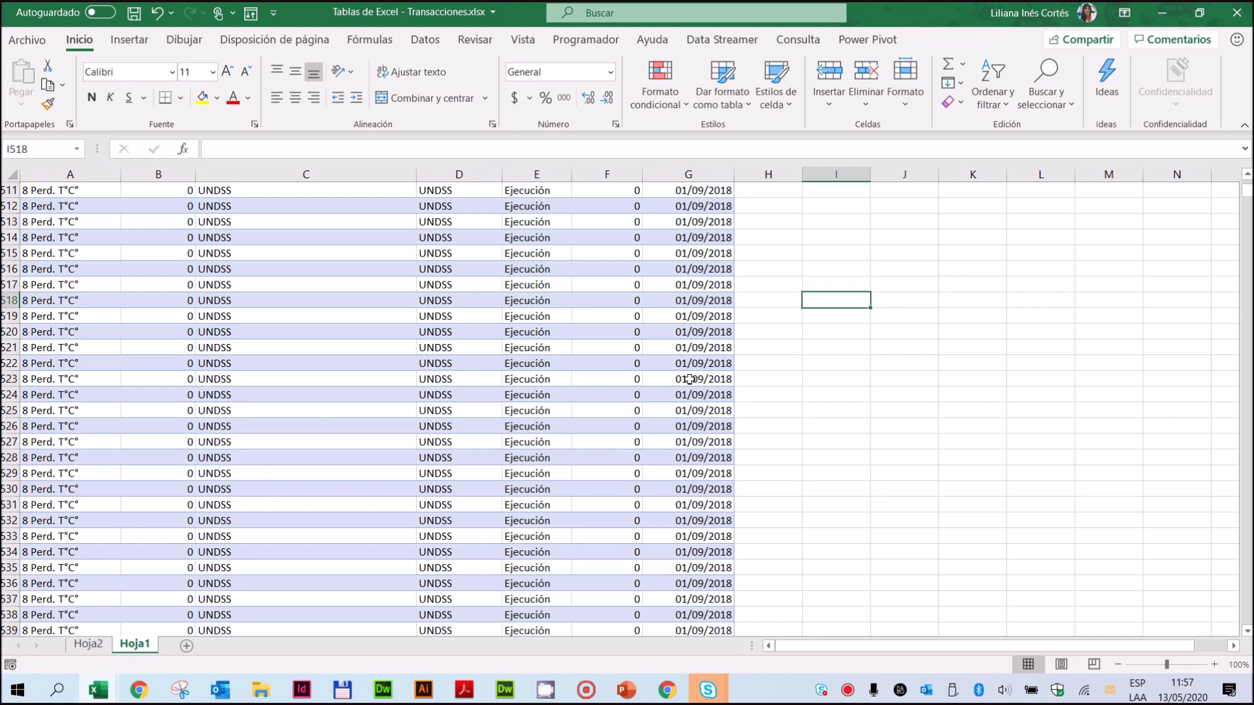
{"action": "scroll", "coordinate": [450, 290], "scroll_direction": "up", "scroll_amount": 12}
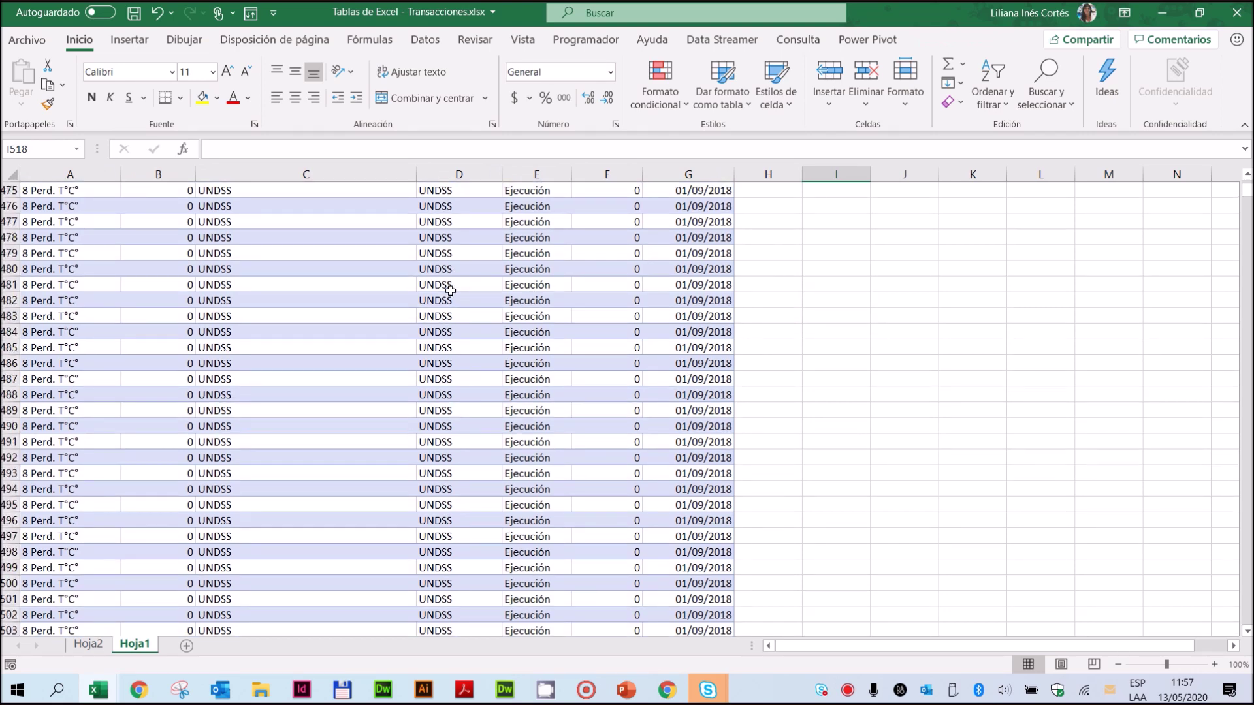
{"action": "left_click_drag", "start_coordinate": [546, 253], "coordinate": [541, 457]}
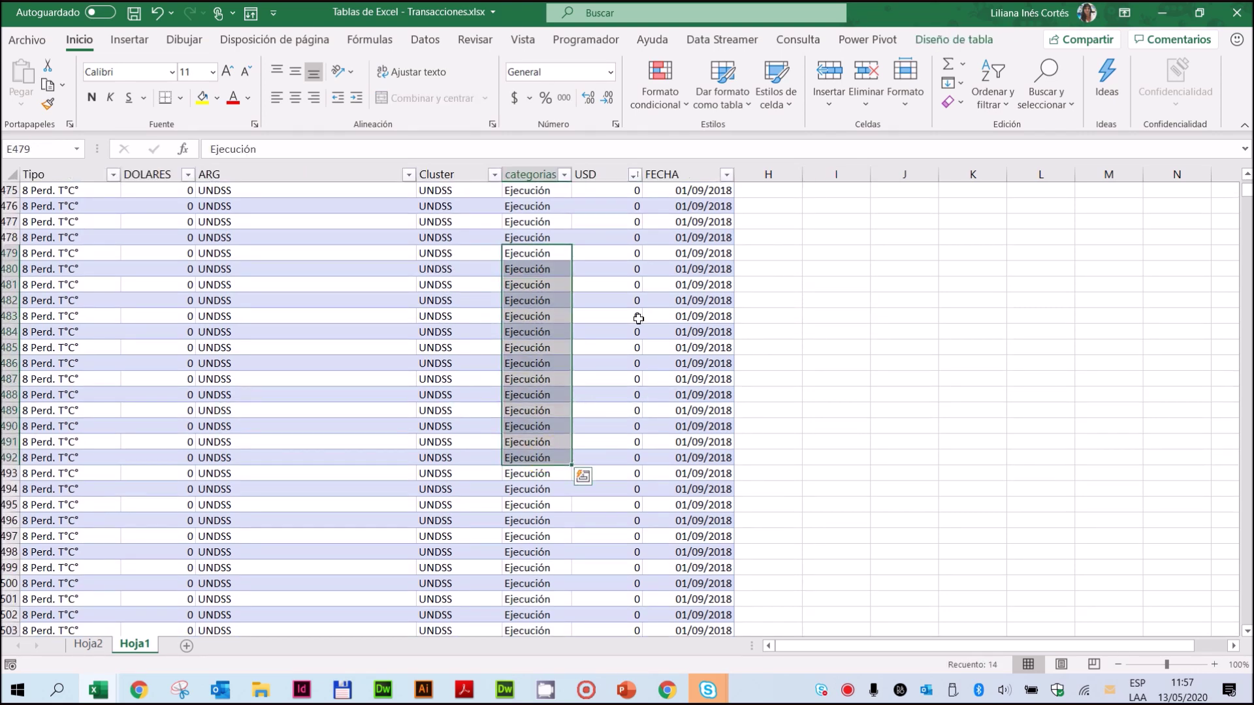